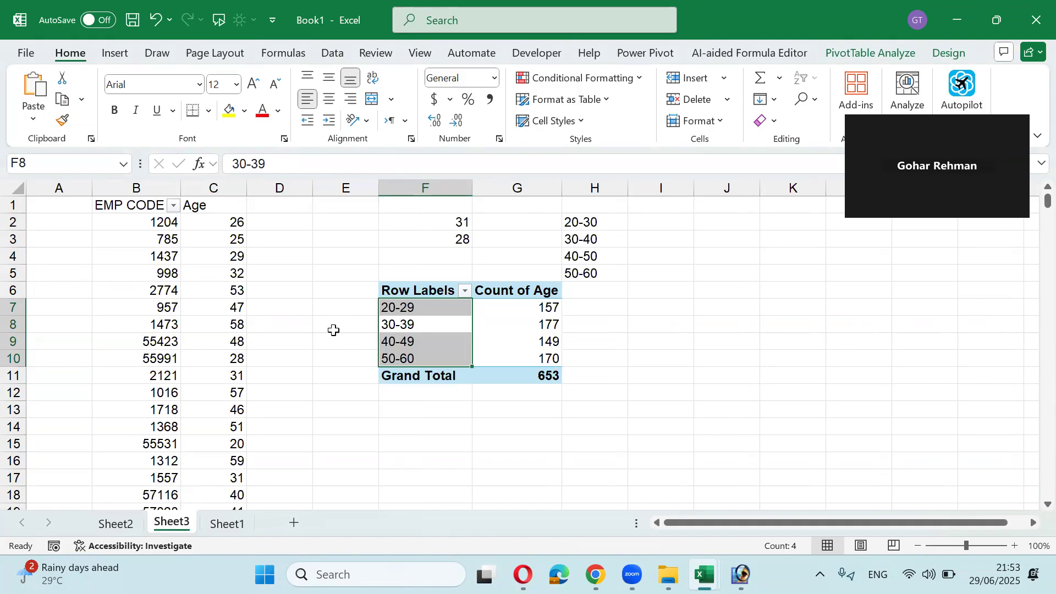
Step: Add a new Sheet4 and enter the labels Text, Upper, Lower and Proper in A1:A4
click(226, 523)
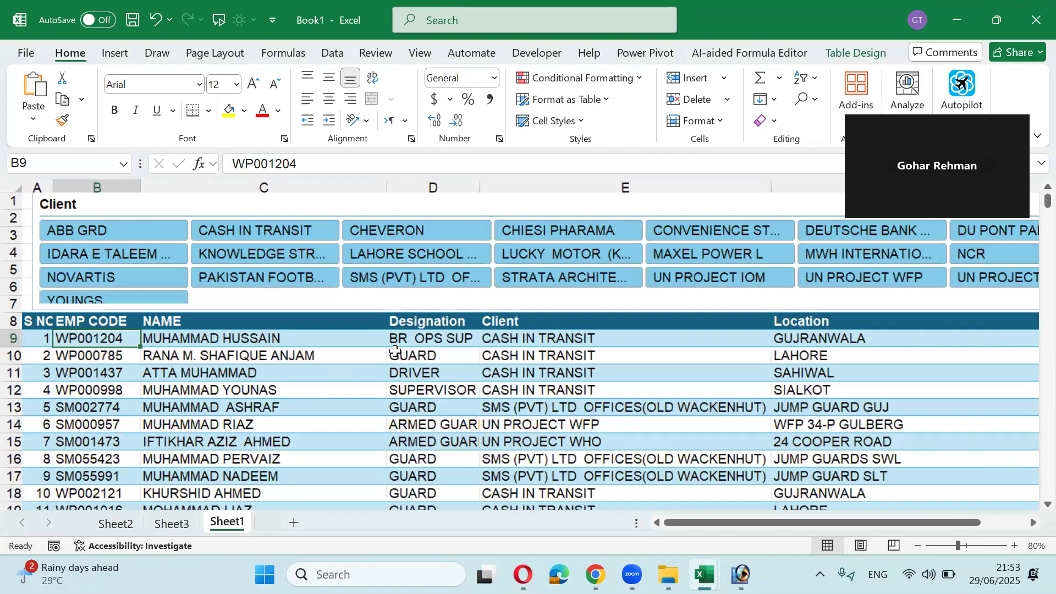
click(497, 388)
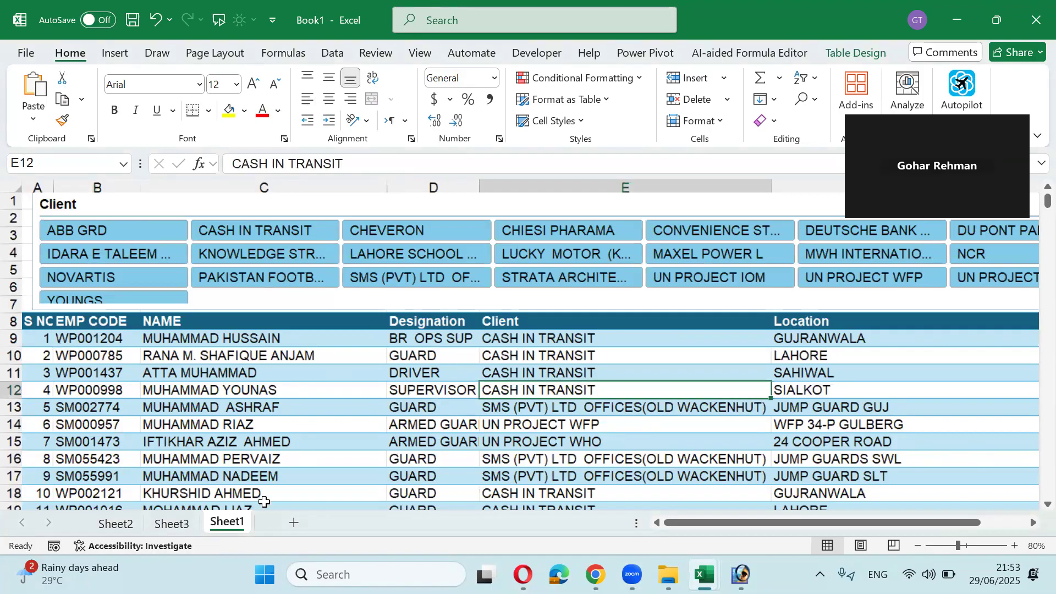
click(350, 523)
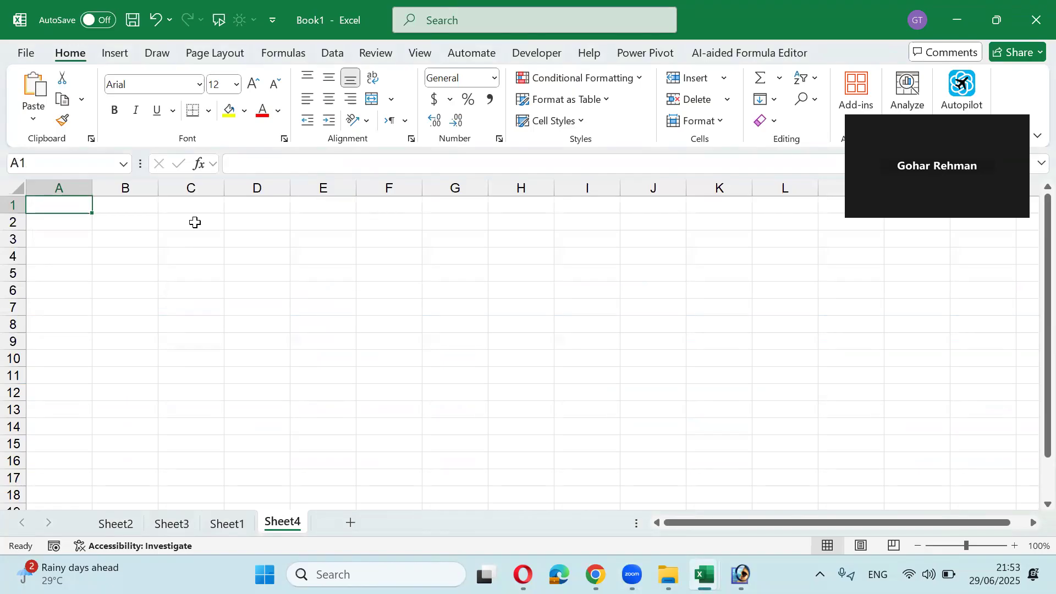
text(Text)
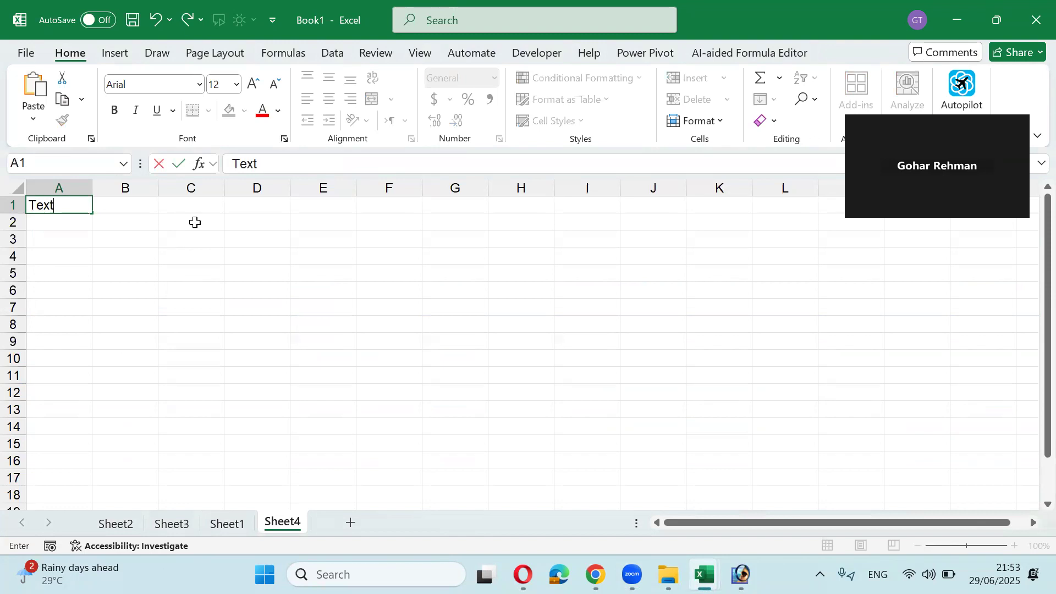
key(Return)
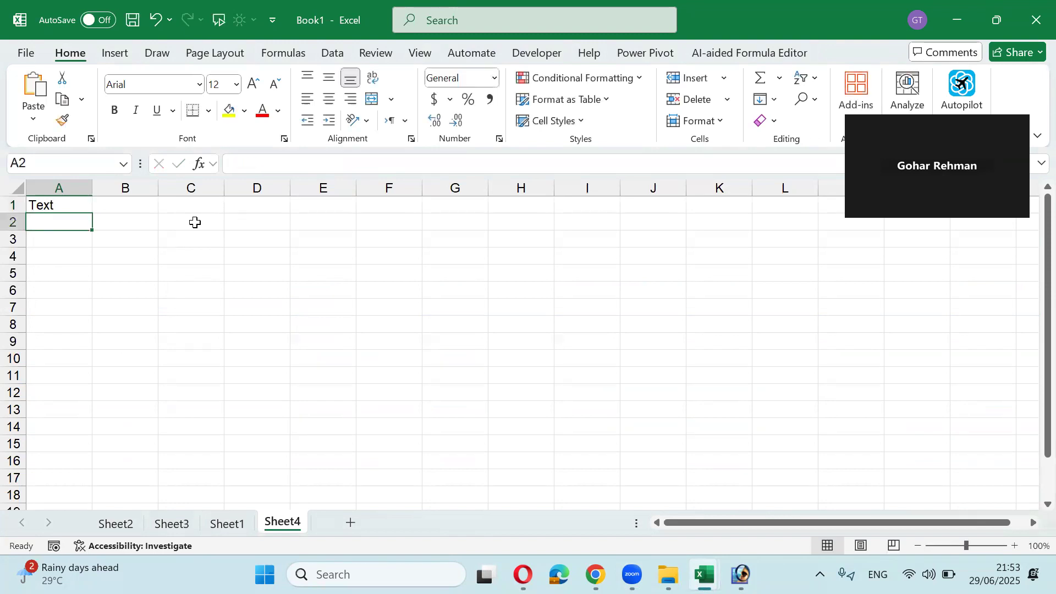
text(Upper)
key(Return)
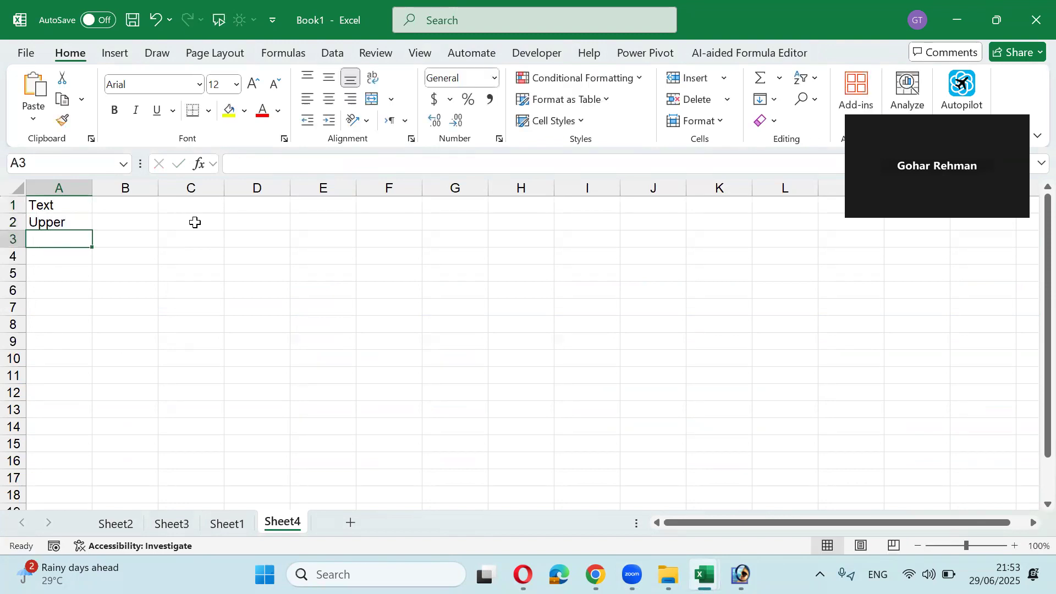
text(Lower)
key(Return)
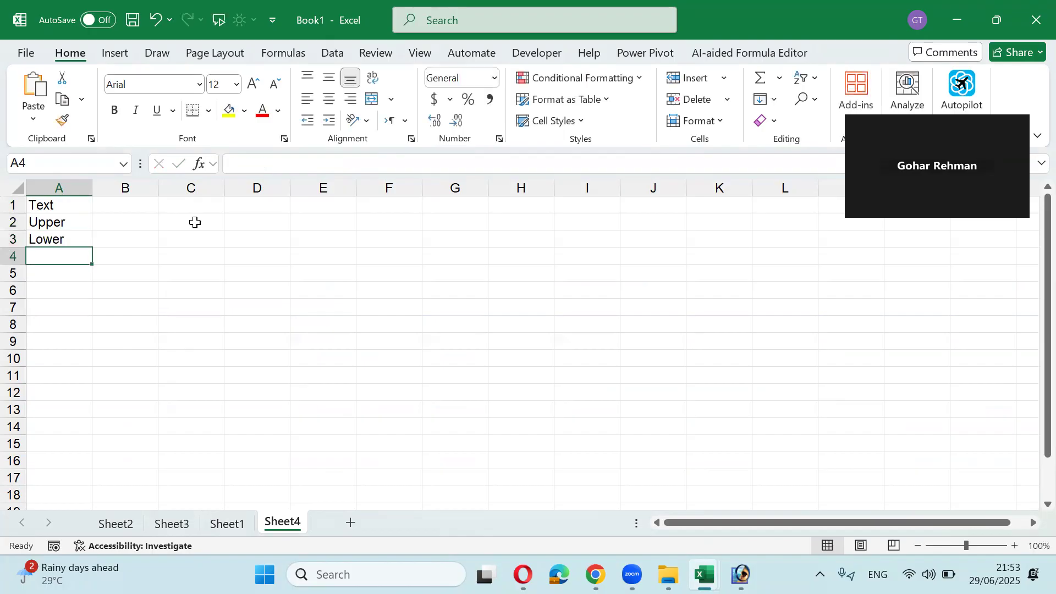
text(Proper)
key(Return)
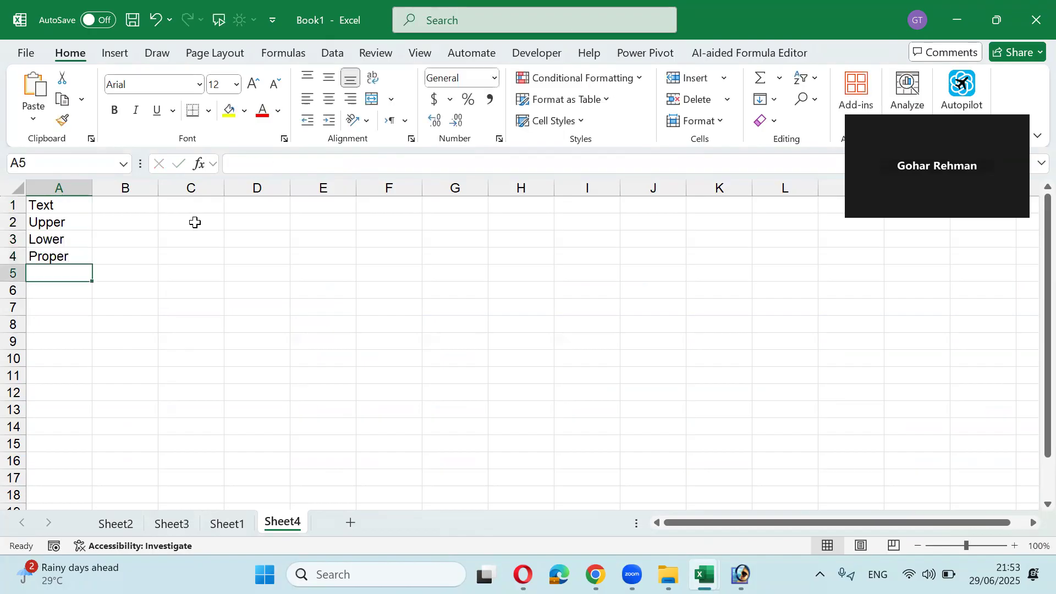
click(227, 524)
Step: Copy Sheet1's NAME column and paste it as values into Sheet4 starting at C2
click(329, 308)
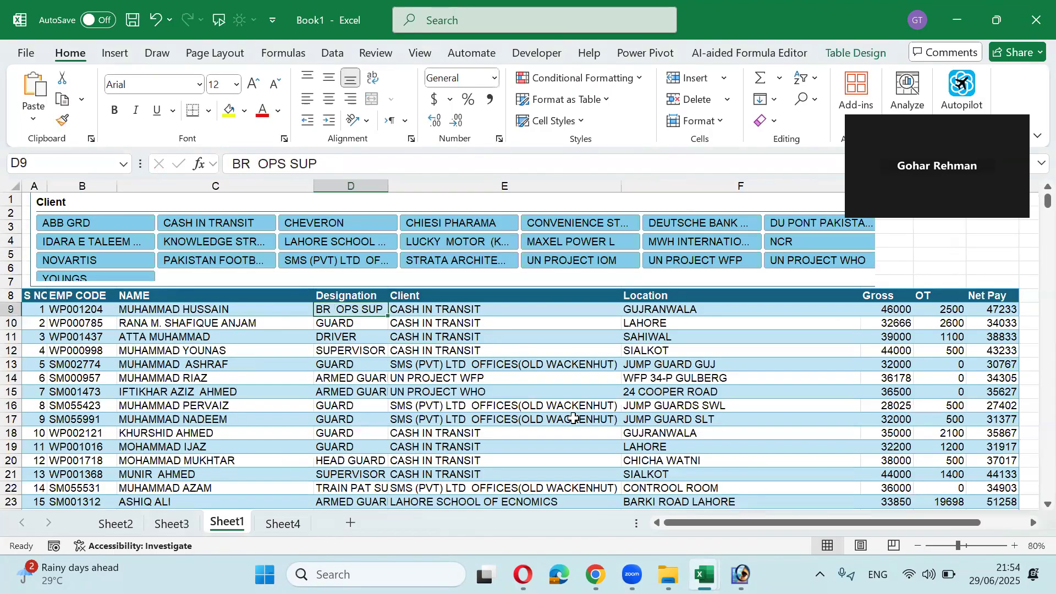
key(Left)
key(ctrl+shift+Down)
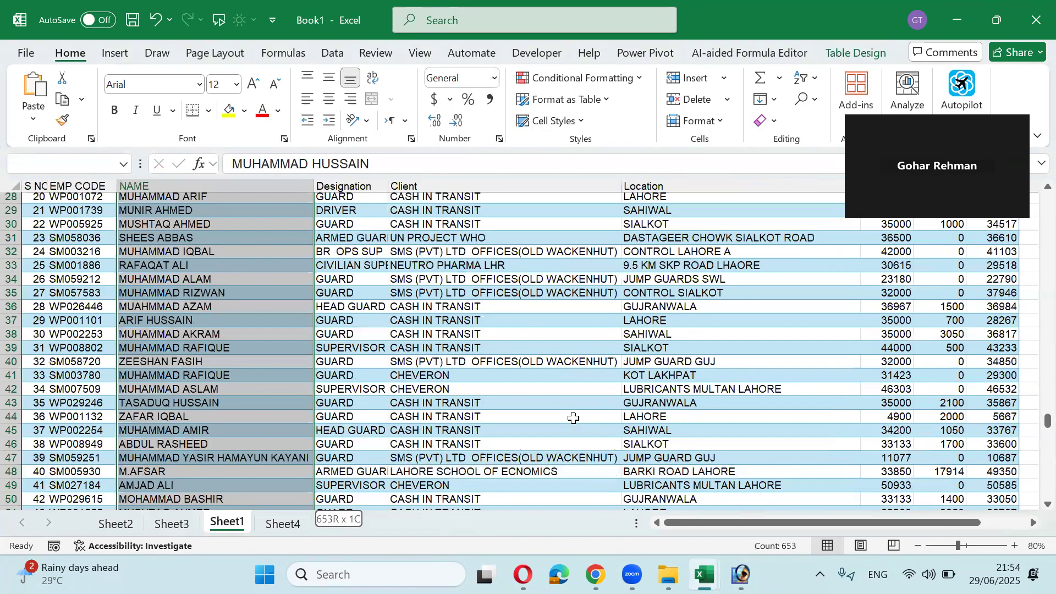
key(ctrl+c)
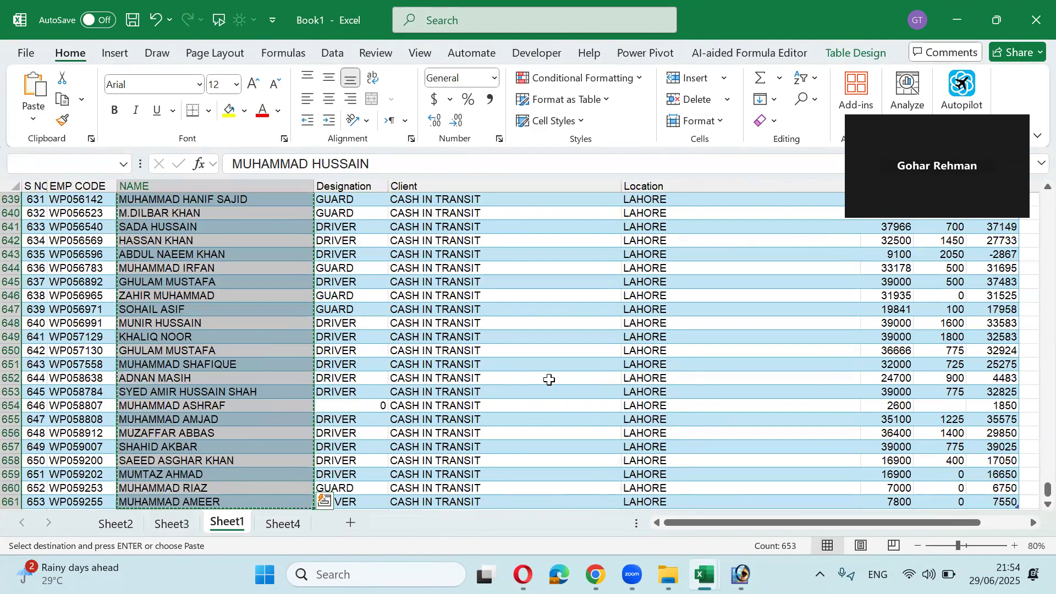
click(283, 522)
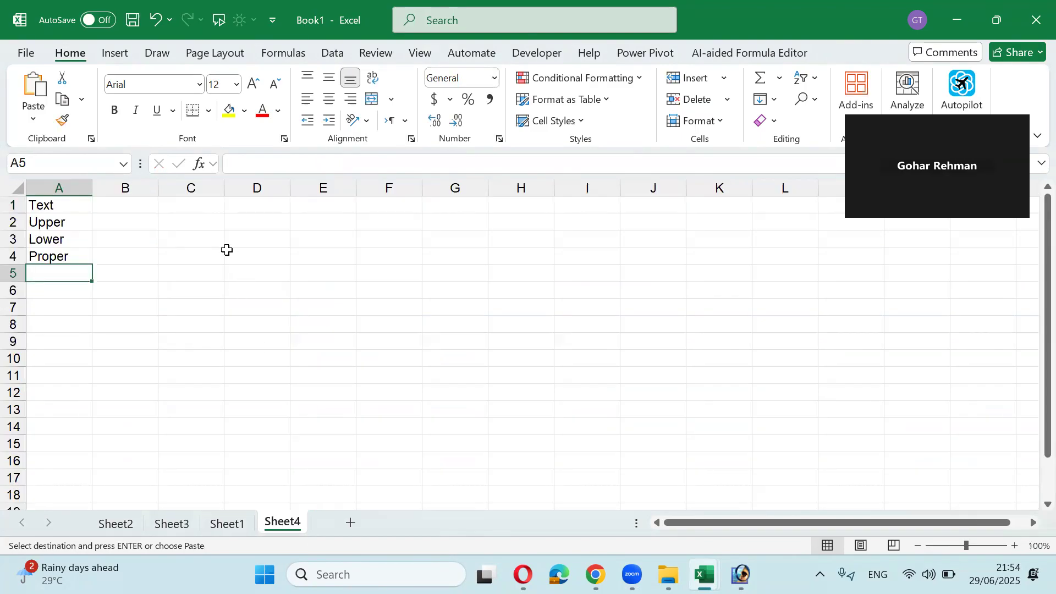
click(202, 217)
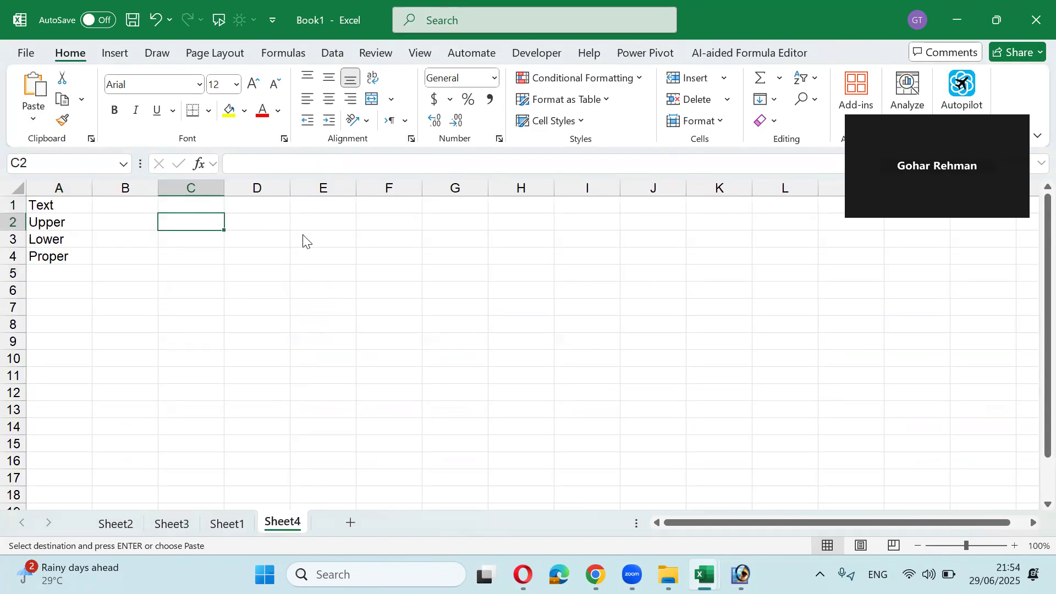
key(ctrl+alt+v)
click(581, 303)
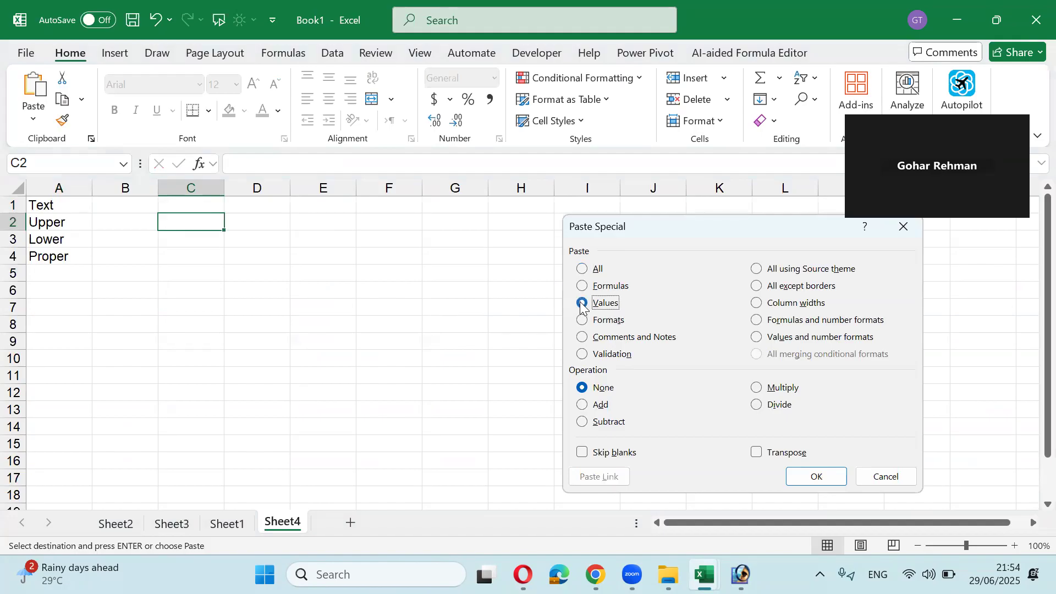
click(815, 476)
Step: Autofit column C and delete the pasted names below row 12, keeping C2:C12
double_click(224, 187)
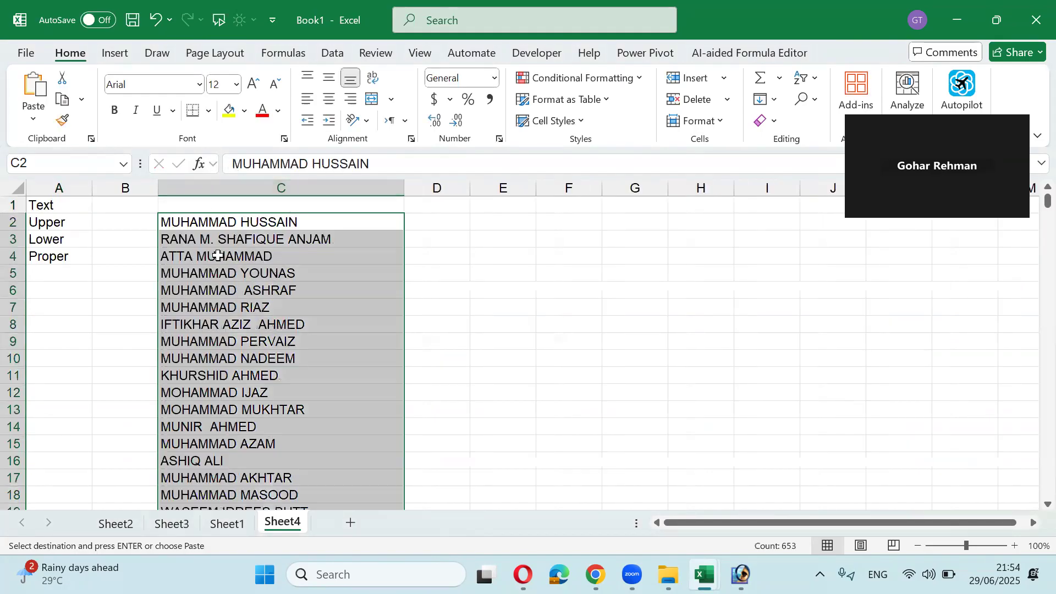
click(220, 309)
click(270, 343)
key(Down)
key(Down)
key(Down)
key(Down)
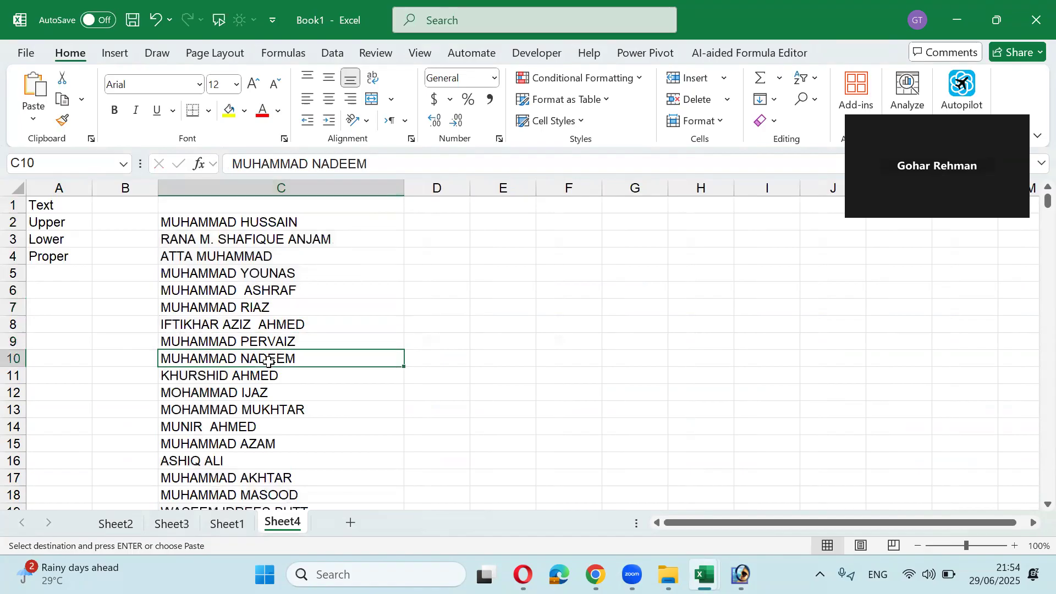
key(ctrl+shift+Down)
key(Delete)
key(ctrl+Up)
key(Up)
key(Up)
key(Up)
key(Up)
key(Up)
key(Up)
key(ctrl+Up)
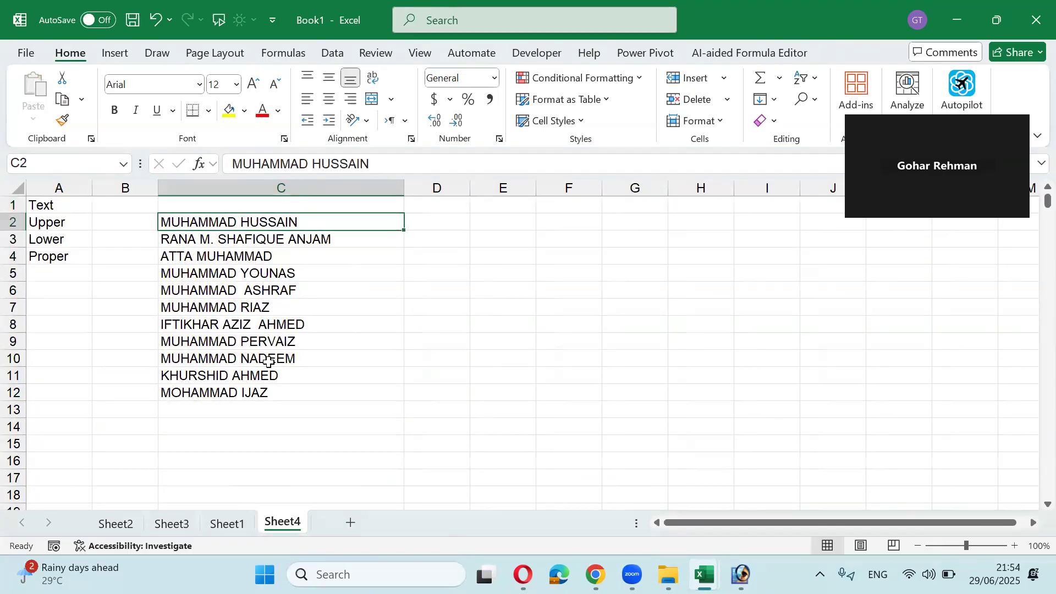
key(Right)
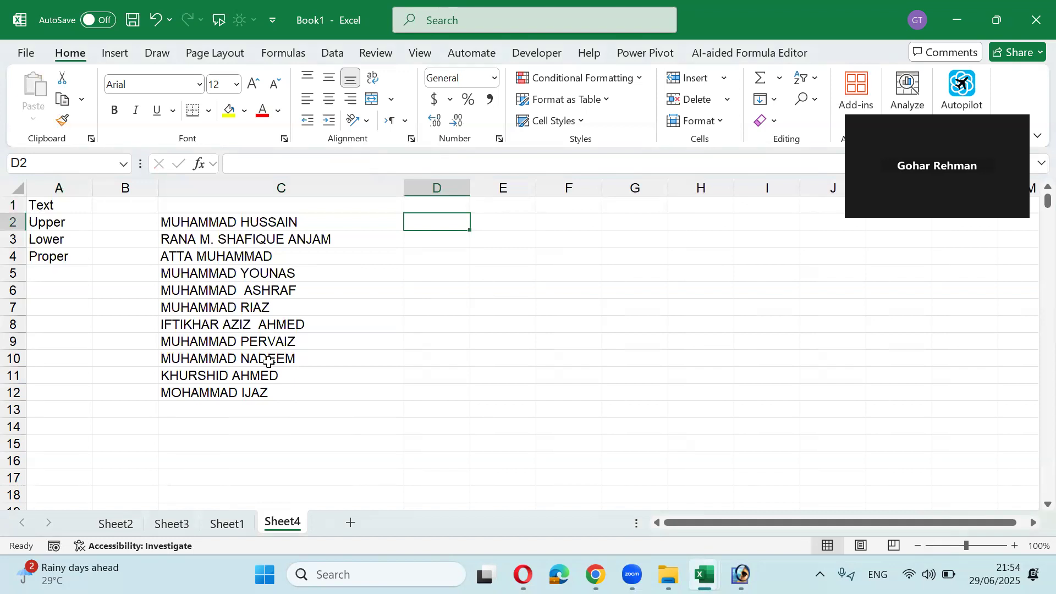
Step: Head D1 'Proper' and enter =PROPER(C2) in D2
key(Up)
text(Proper)
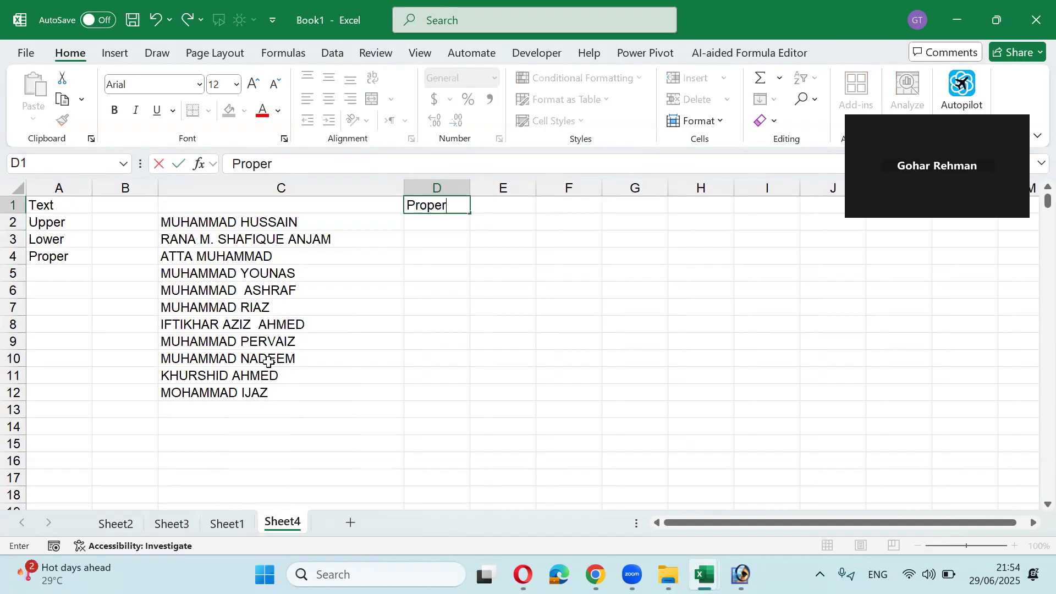
key(Return)
text(=por)
key(BackSpace)
key(BackSpace)
text(ro)
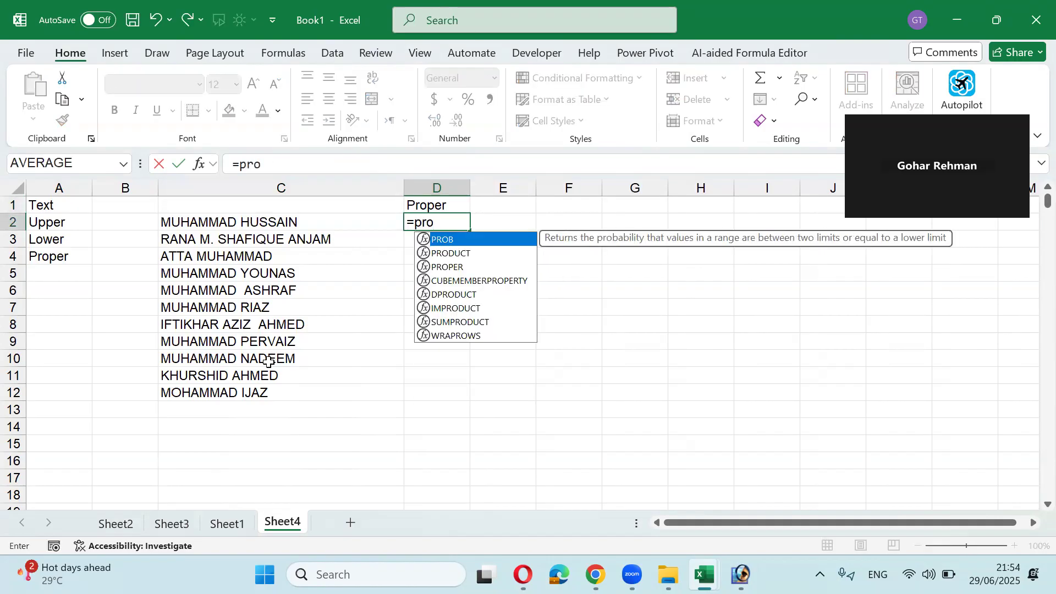
key(Tab)
key(BackSpace)
key(BackSpace)
text(p)
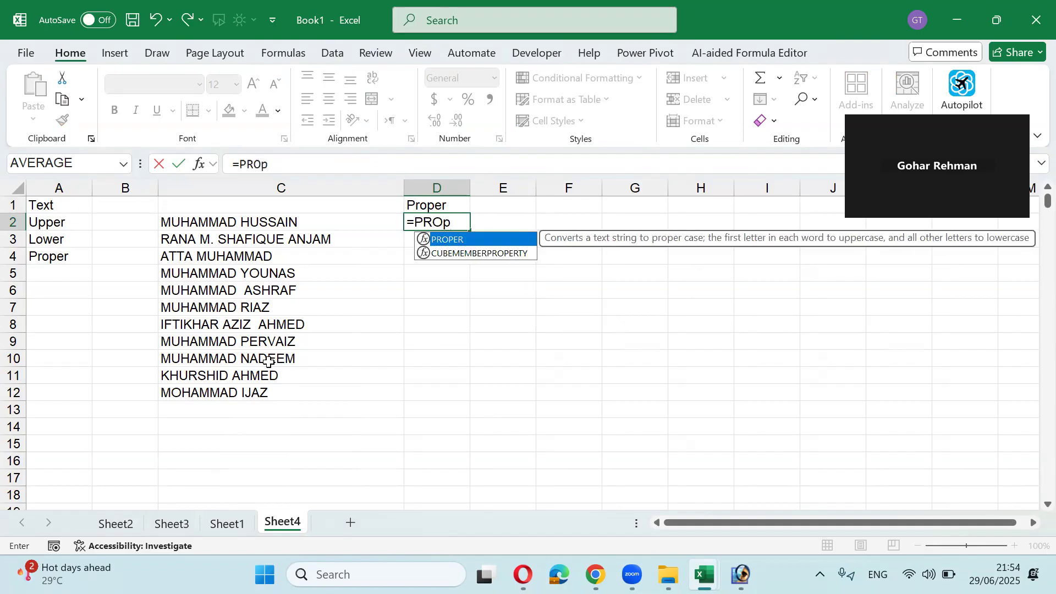
key(Tab)
key(Left)
key(Left)
key(Right)
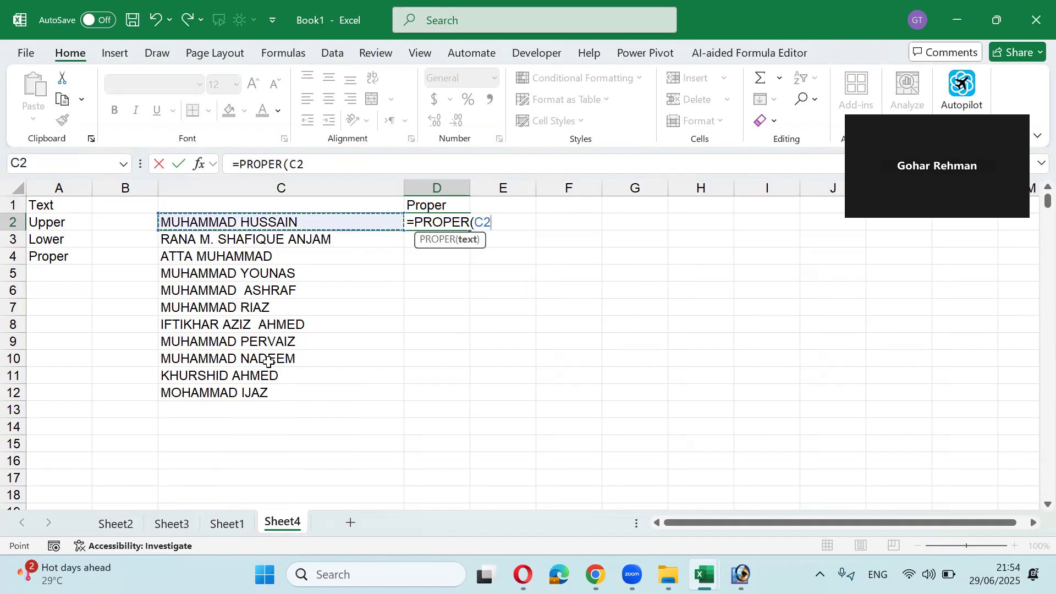
key(Return)
Step: Fill the PROPER formula down through D12 and autofit column D
key(Up)
key(shift+Down)
key(shift+Down)
key(shift+Down)
key(shift+Down)
key(shift+Down)
key(shift+Down)
key(shift+Down)
key(shift+Down)
key(shift+Down)
key(shift+Down)
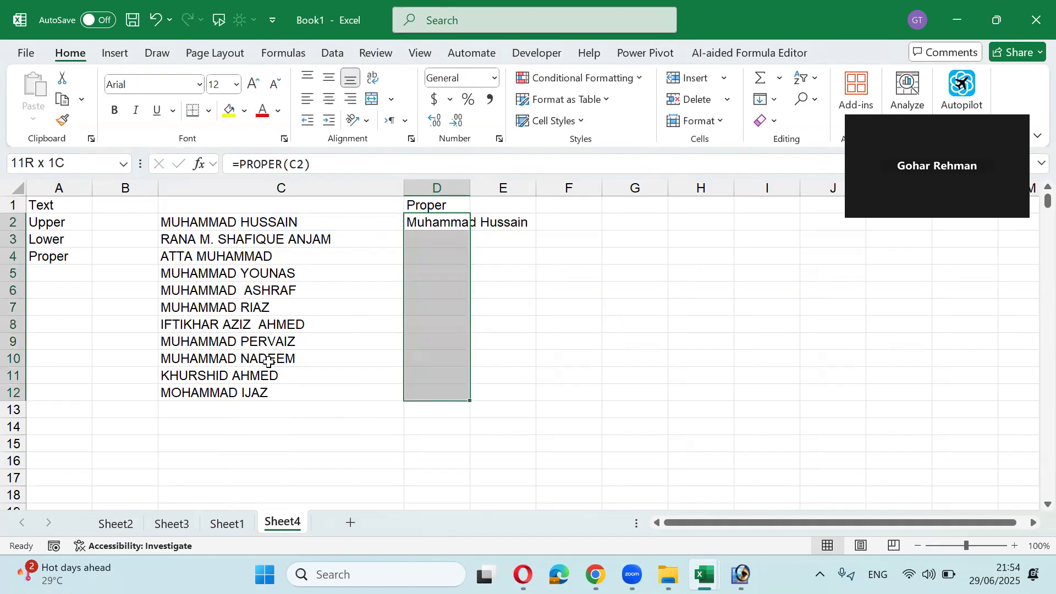
key(ctrl+d)
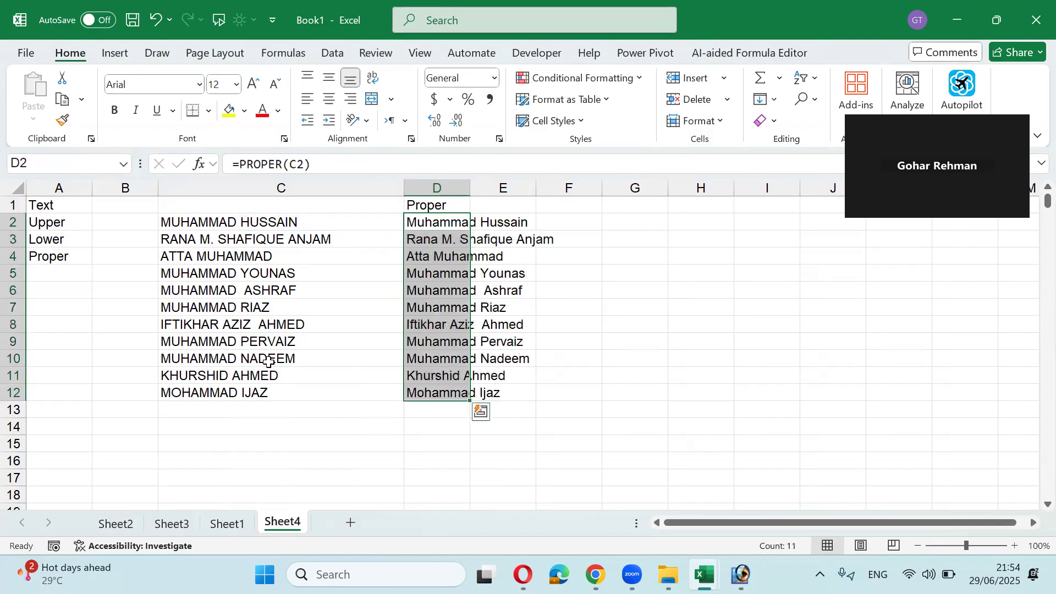
double_click(471, 180)
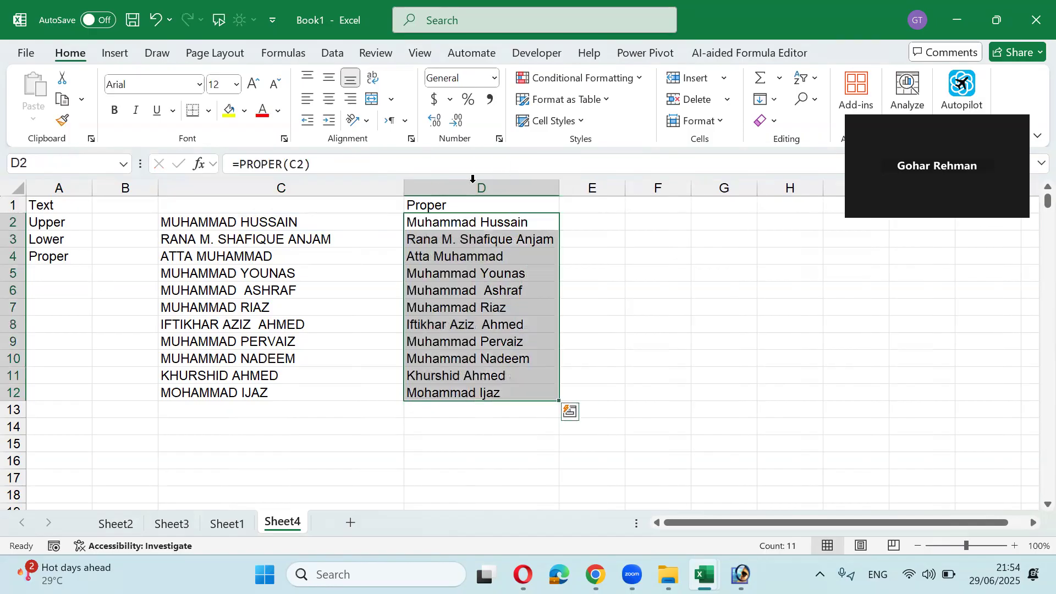
click(431, 183)
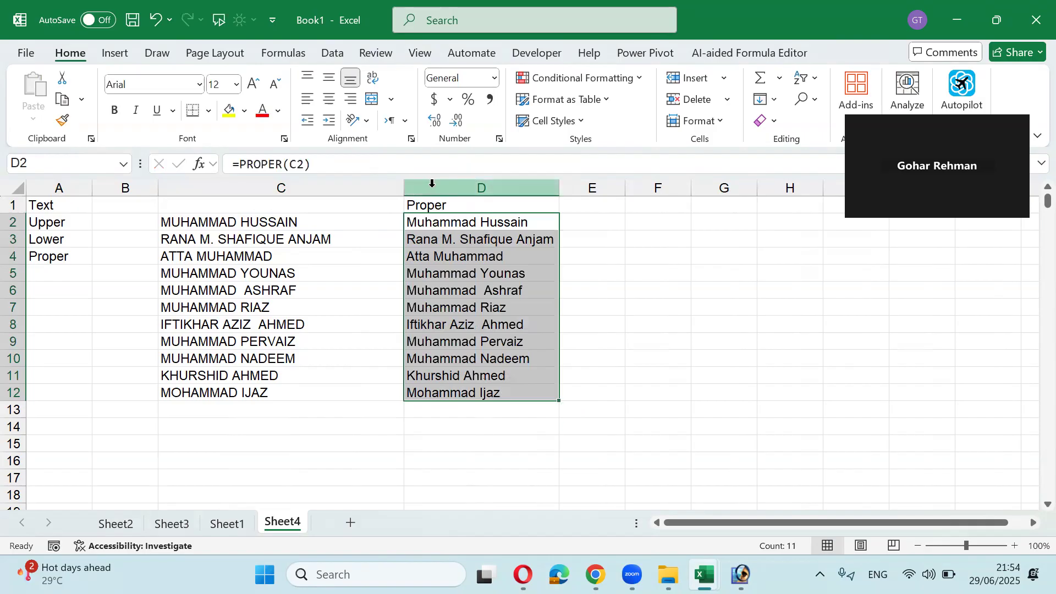
Step: Insert a narrower blank column D headed 'Flash Fill Ctrl E'
right_click(431, 183)
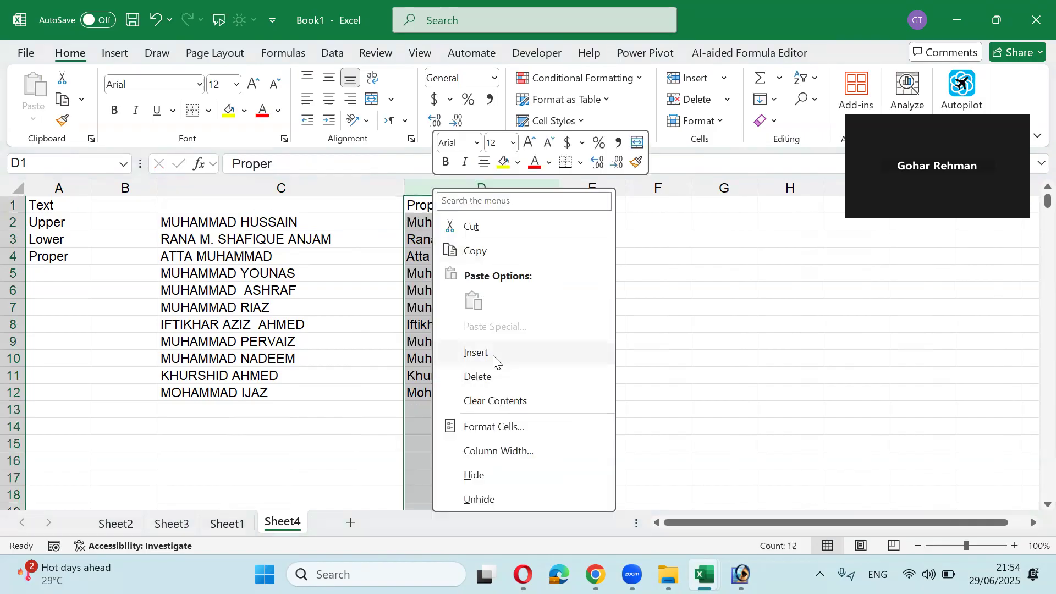
click(474, 352)
drag(649, 190, 573, 190)
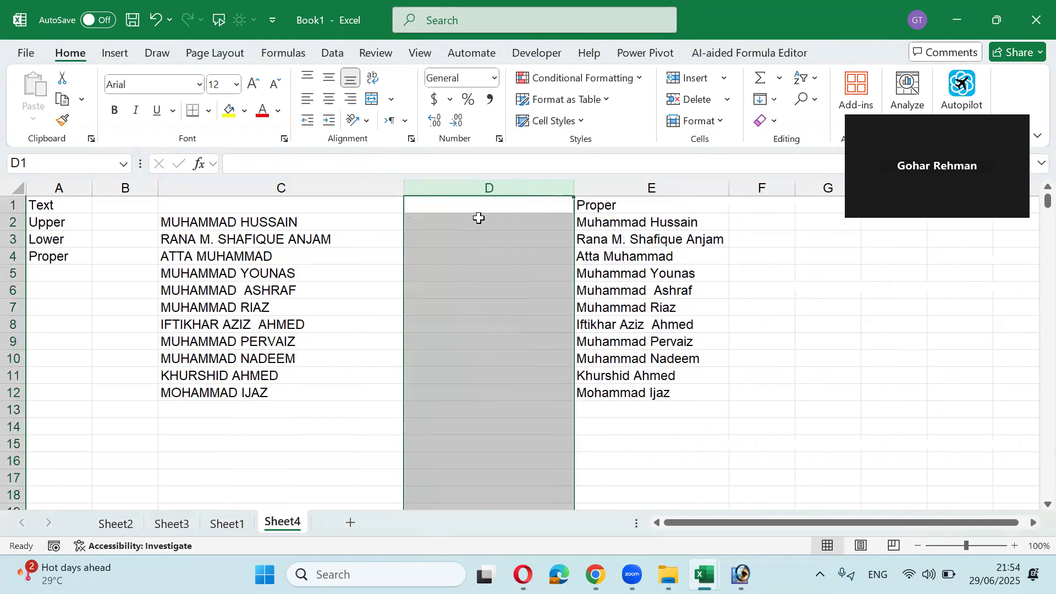
click(464, 209)
text(Flash)
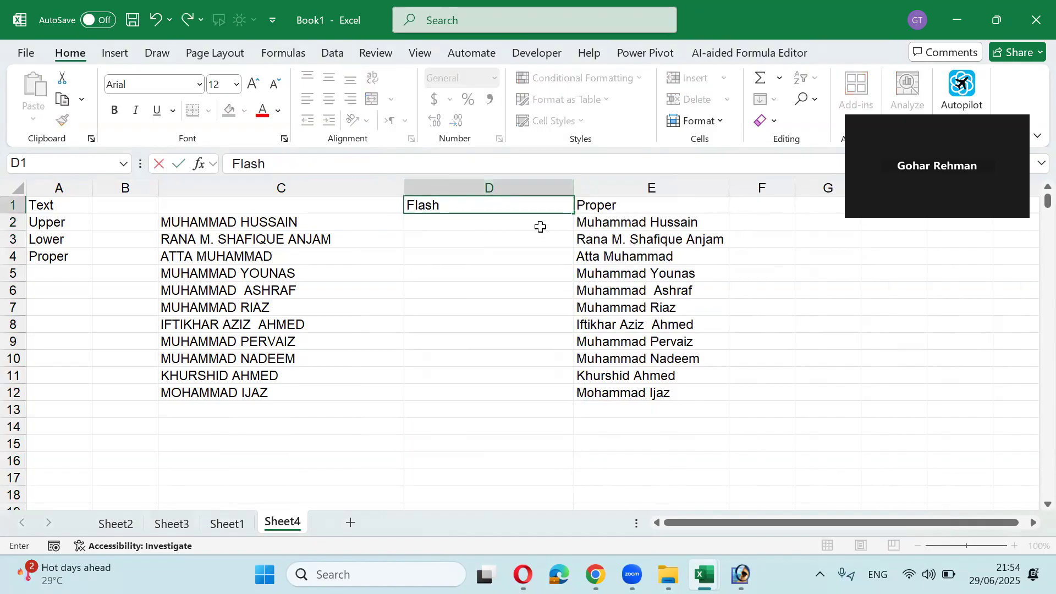
text( Fill Ctrl E)
key(Return)
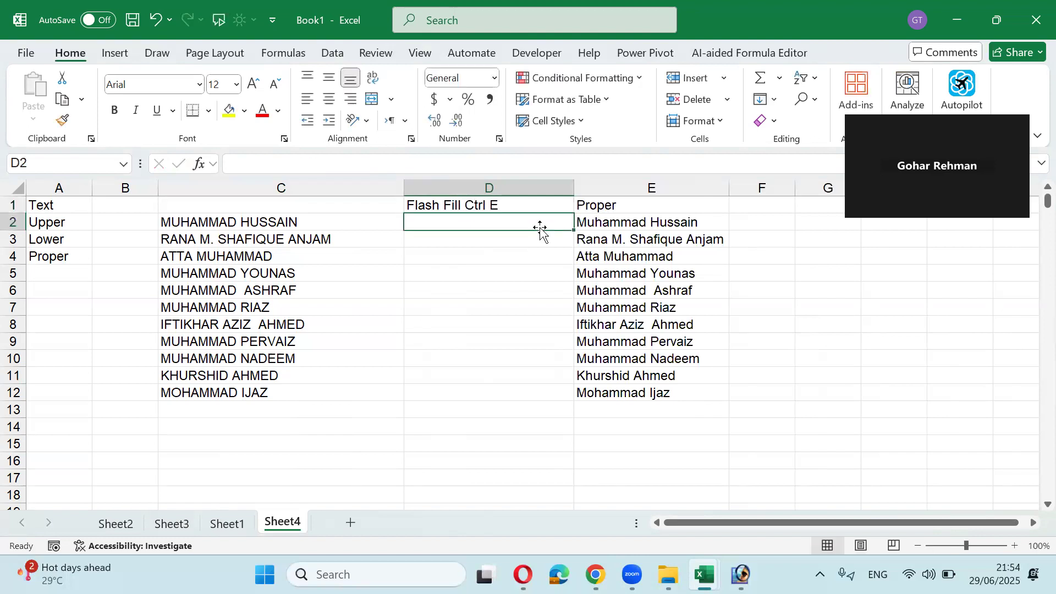
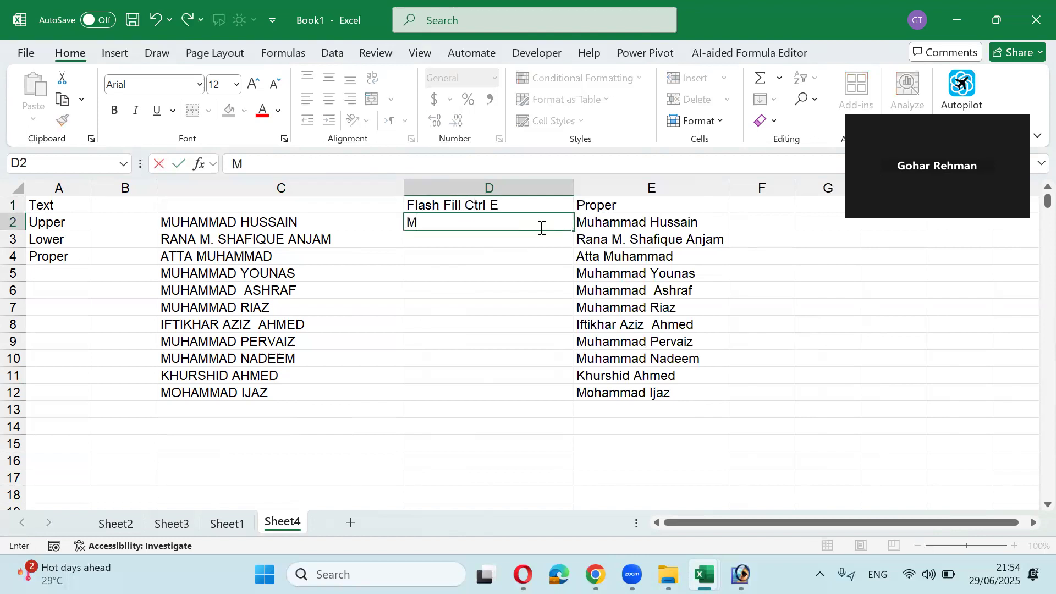
Step: Type the first employee's name in proper case in D2 and Flash Fill with Ctrl+E
key(Return)
key(ctrl+e)
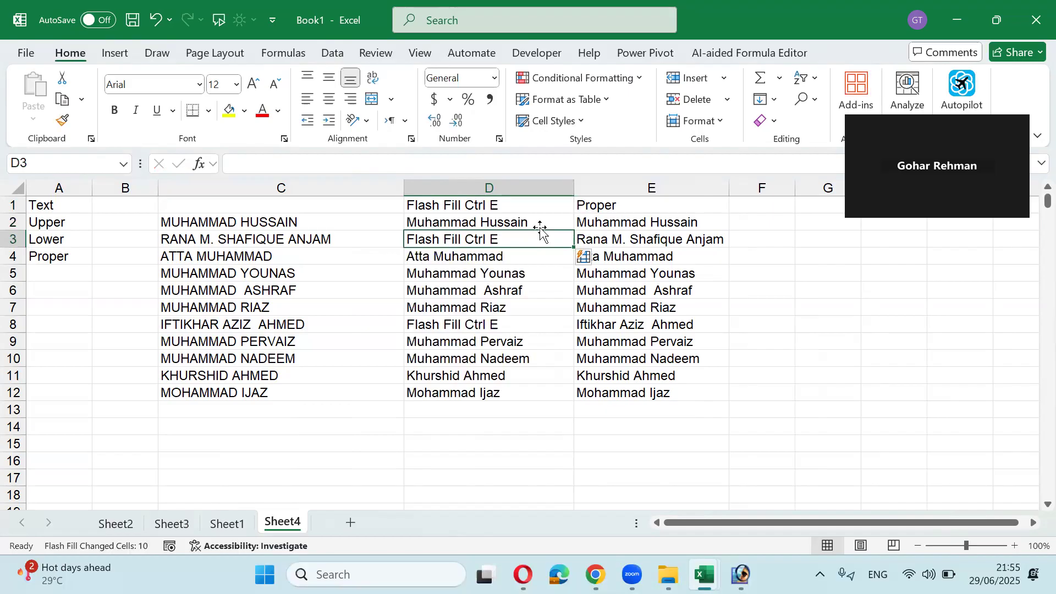
key(Down)
key(Down)
key(Down)
key(Down)
key(Down)
key(Down)
key(Down)
key(Down)
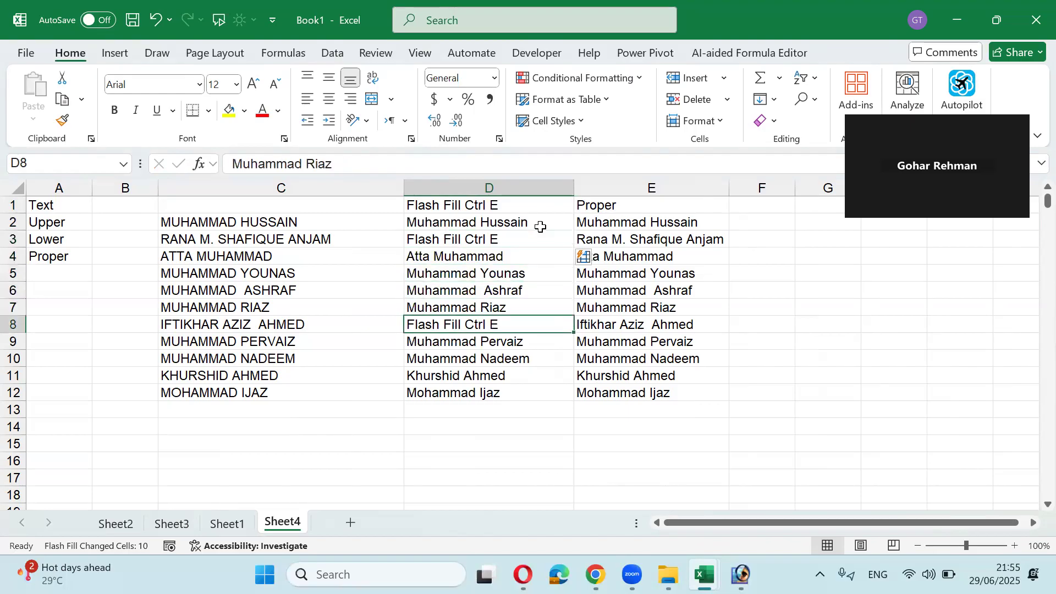
key(Up)
key(Up)
key(Up)
key(Up)
key(Up)
key(Up)
key(Up)
key(Up)
key(Up)
key(Up)
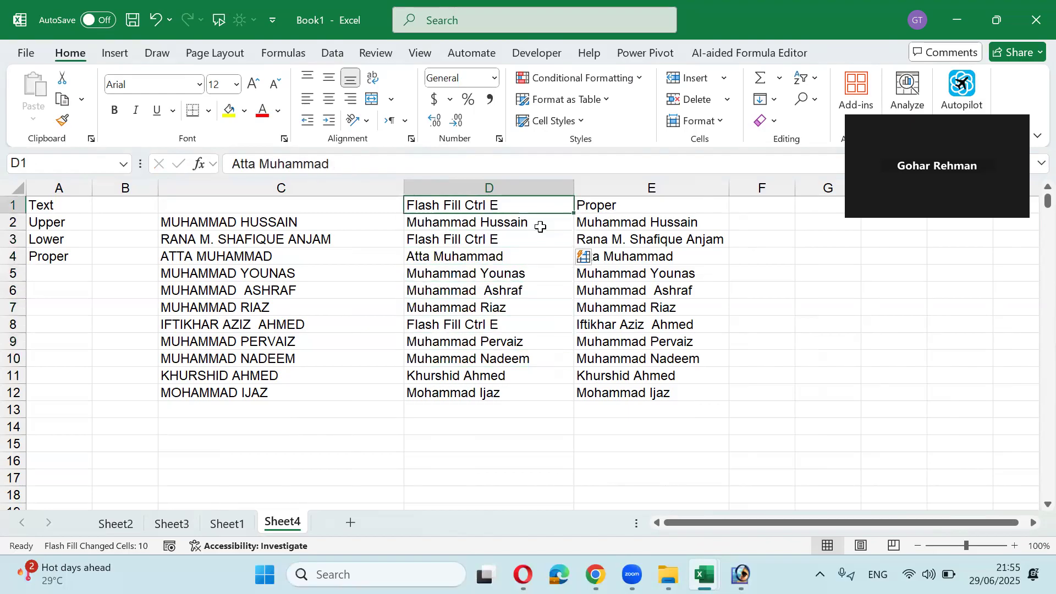
Step: Clear the D1 label and D3:D12, then Flash Fill the proper-case names again from D3
key(ctrl+e)
key(Down)
key(Down)
key(ctrl+shift+Down)
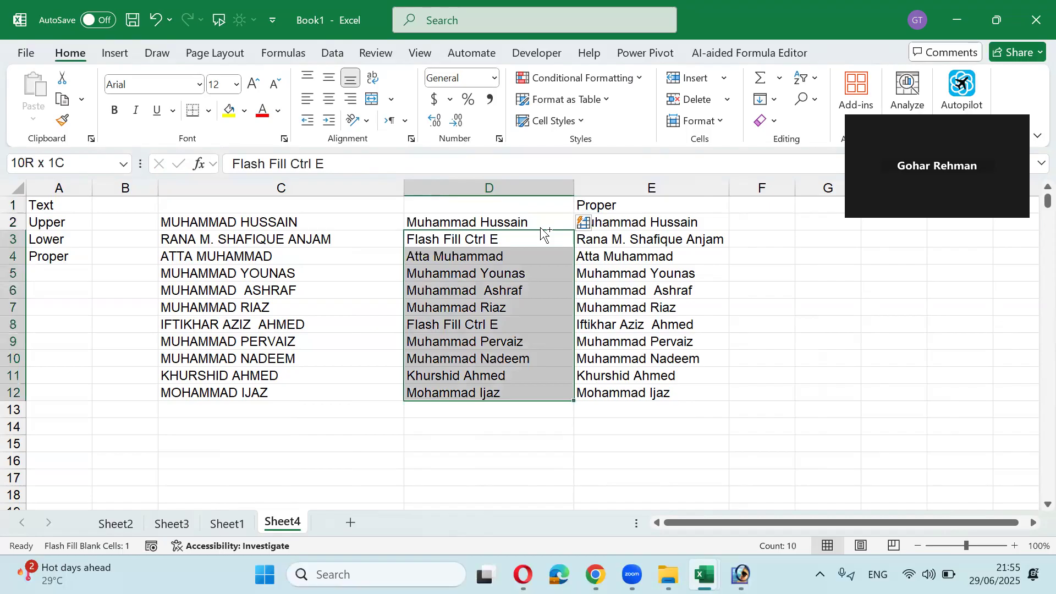
key(Delete)
key(Down)
key(Up)
key(ctrl+e)
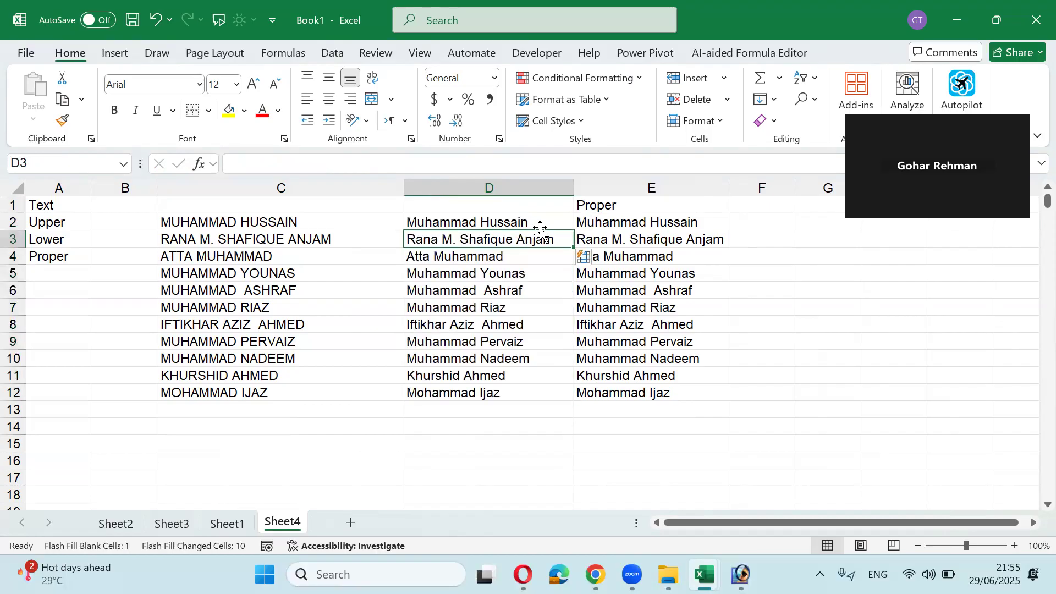
key(ctrl+shift+Down)
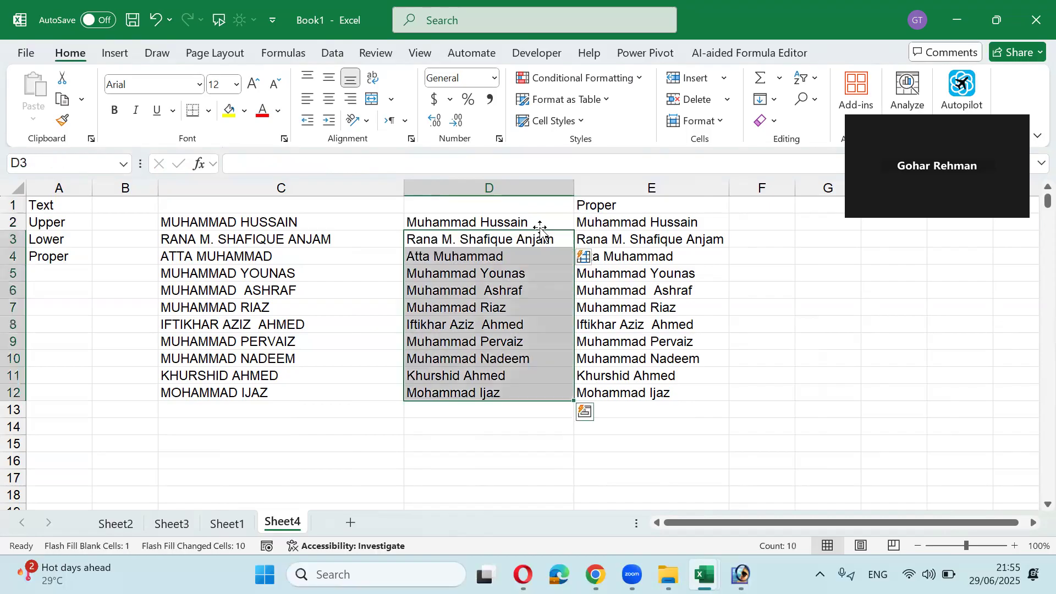
key(Up)
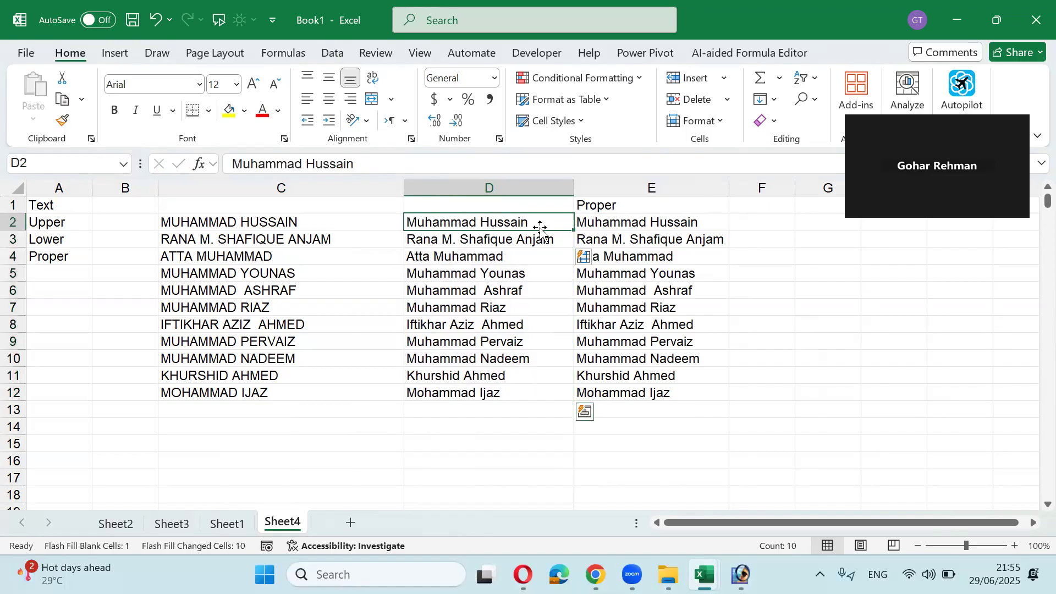
Step: Select the original upper-case names in C2:C12
key(Right)
key(Up)
key(Left)
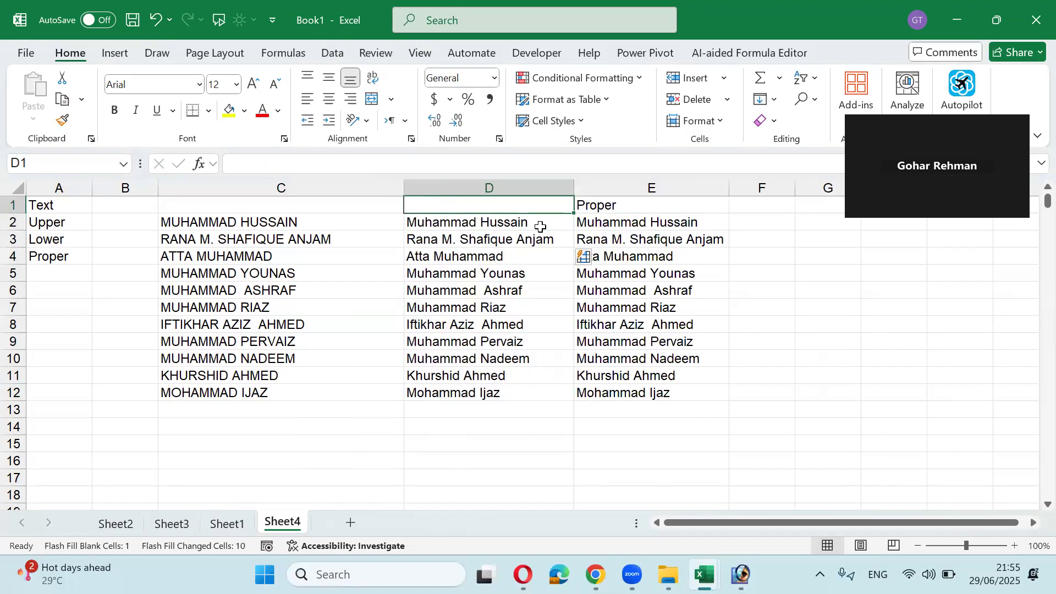
key(Left)
key(Left)
key(Down)
key(Right)
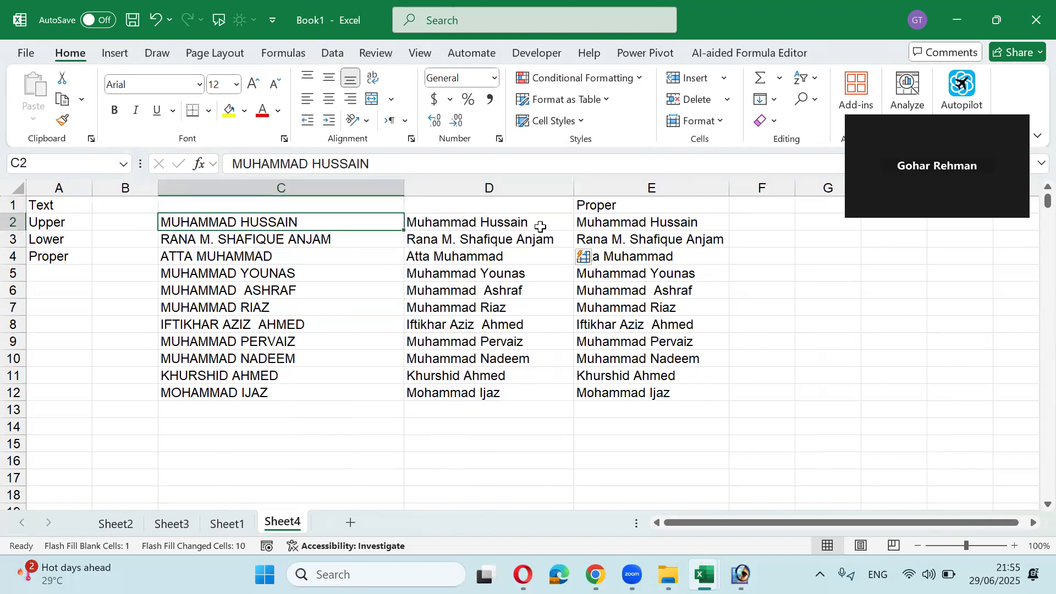
key(ctrl+shift+Down)
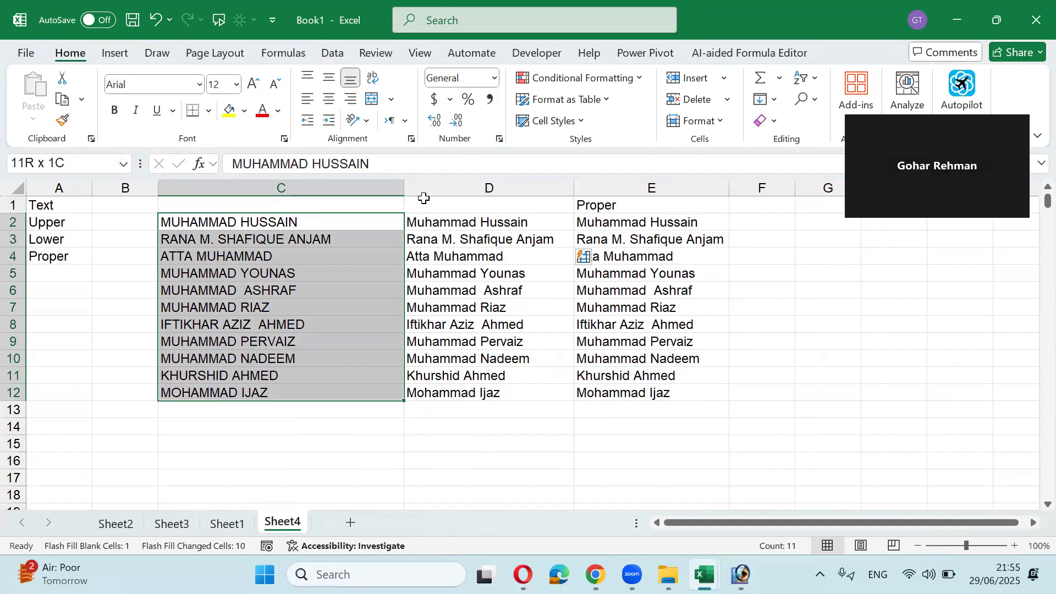
Step: Create a table from C2:C12 and load it into Power Query with From Table/Range
click(341, 52)
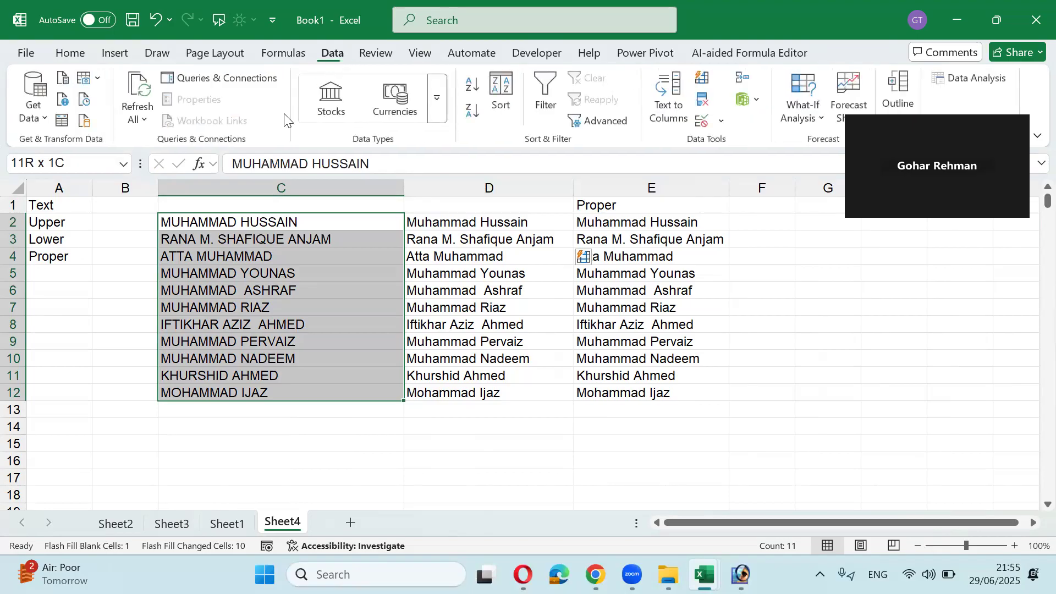
click(62, 122)
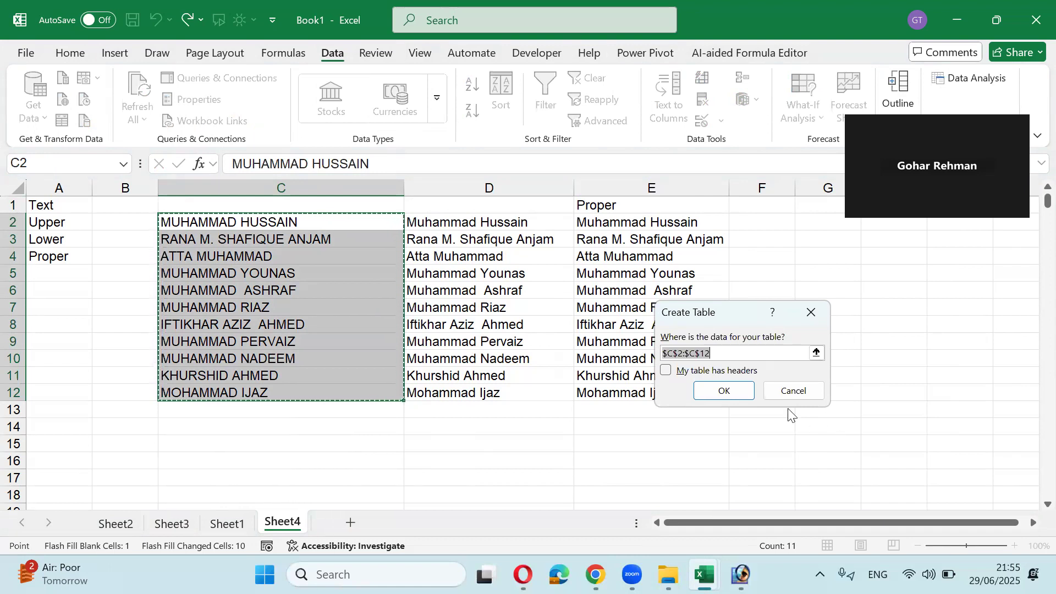
click(748, 392)
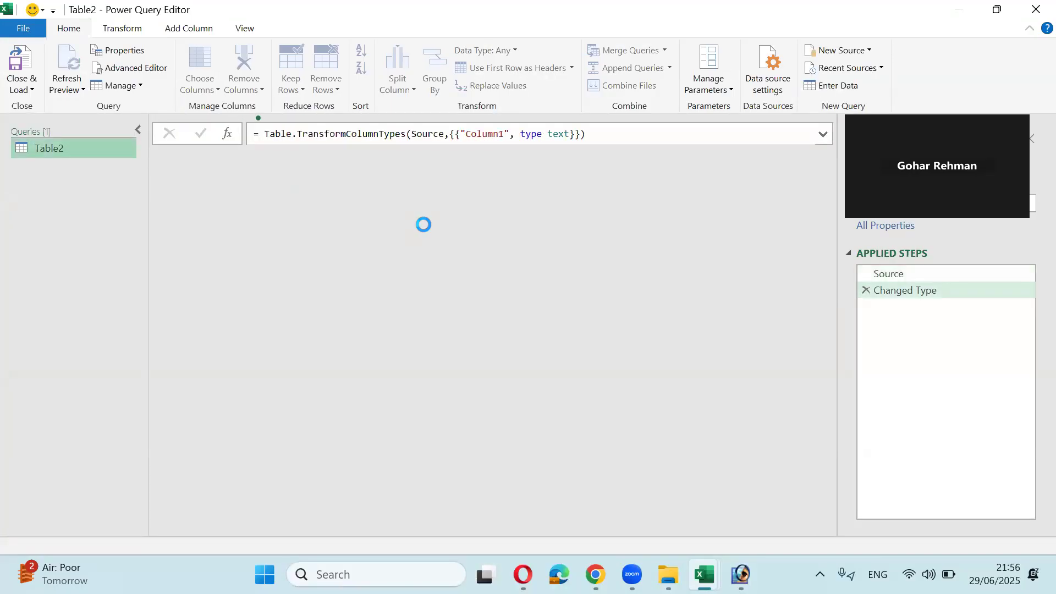
Step: Apply Capitalize Each Word to Column1 and Close & Load the query into Excel as Table2
click(242, 162)
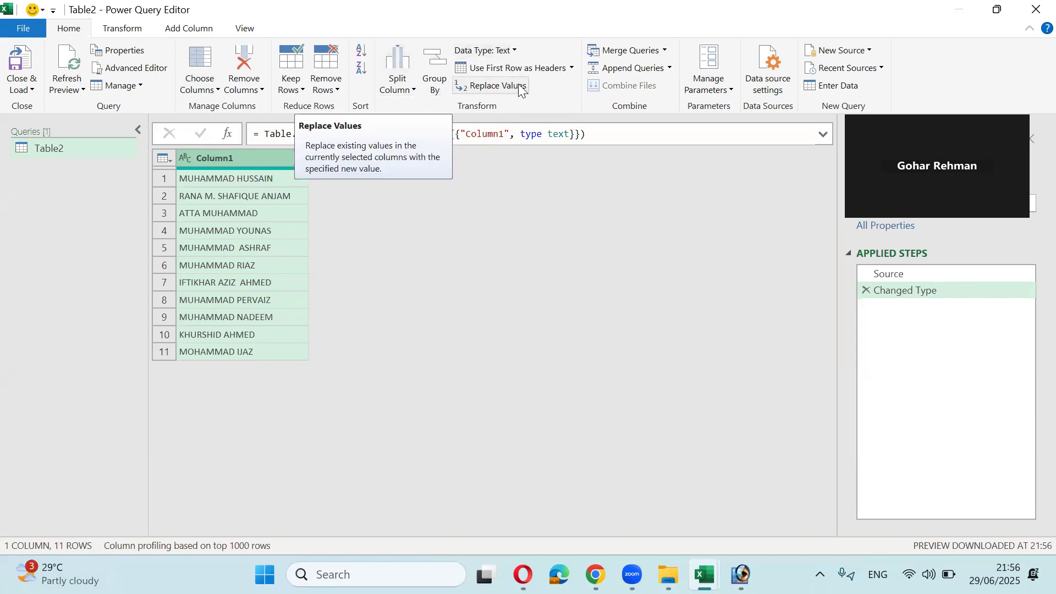
click(116, 35)
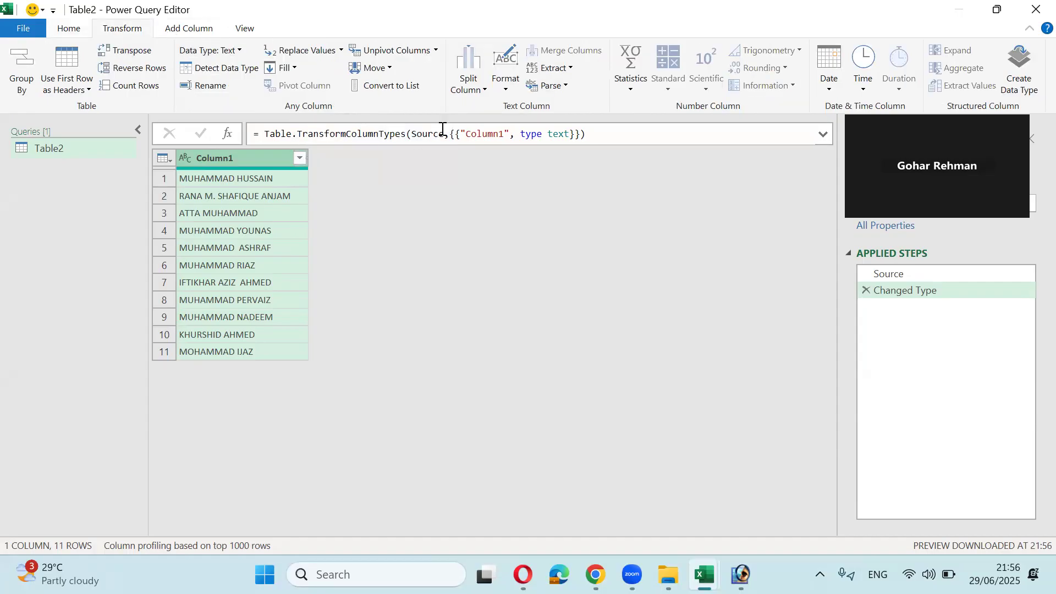
click(505, 90)
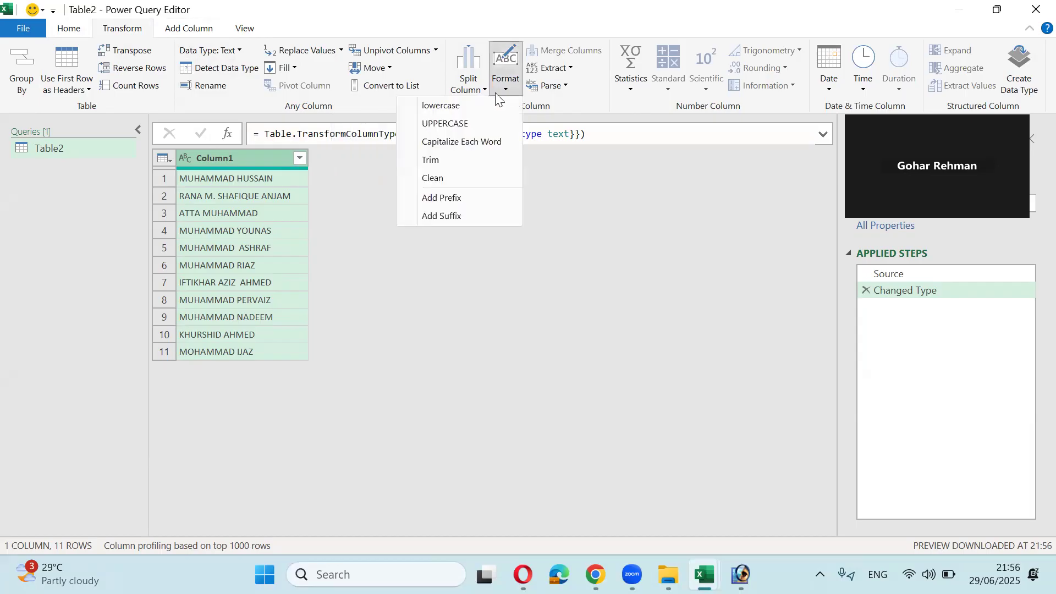
click(470, 146)
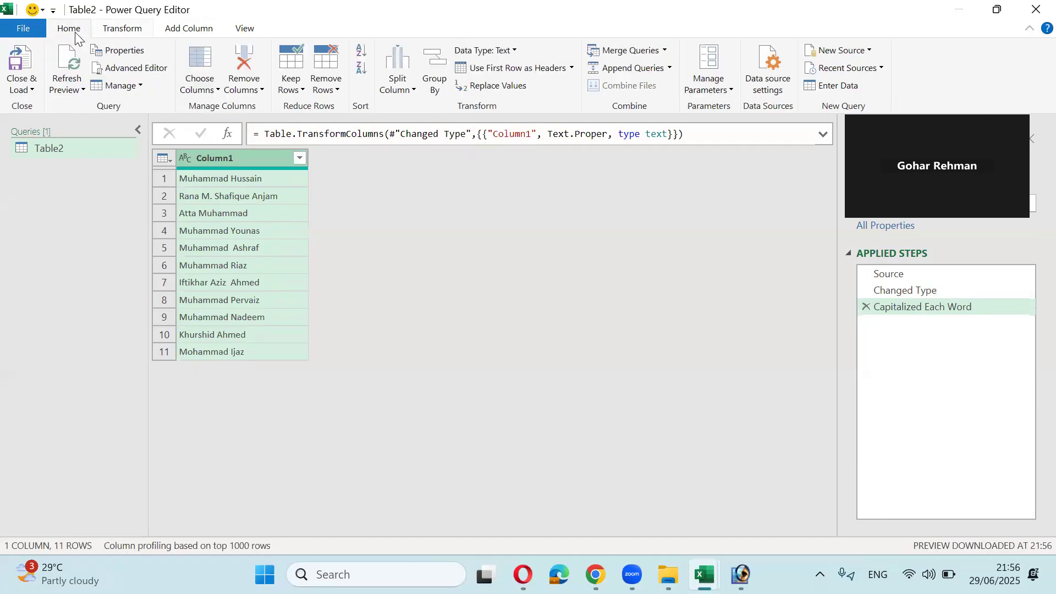
click(32, 86)
click(81, 124)
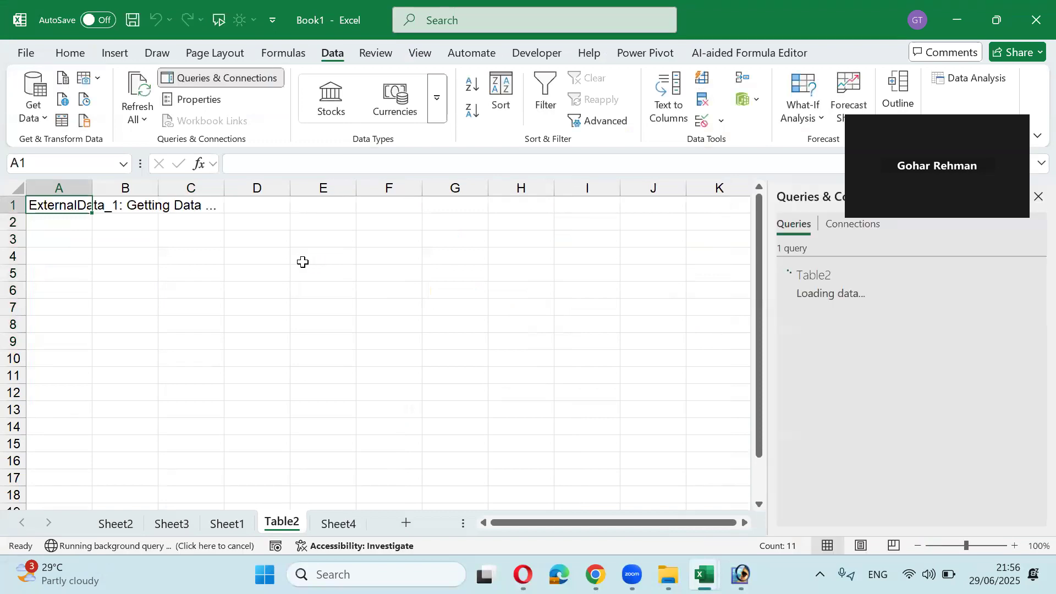
Step: Return to Sheet4 and close the Queries & Connections pane
drag(157, 251, 158, 318)
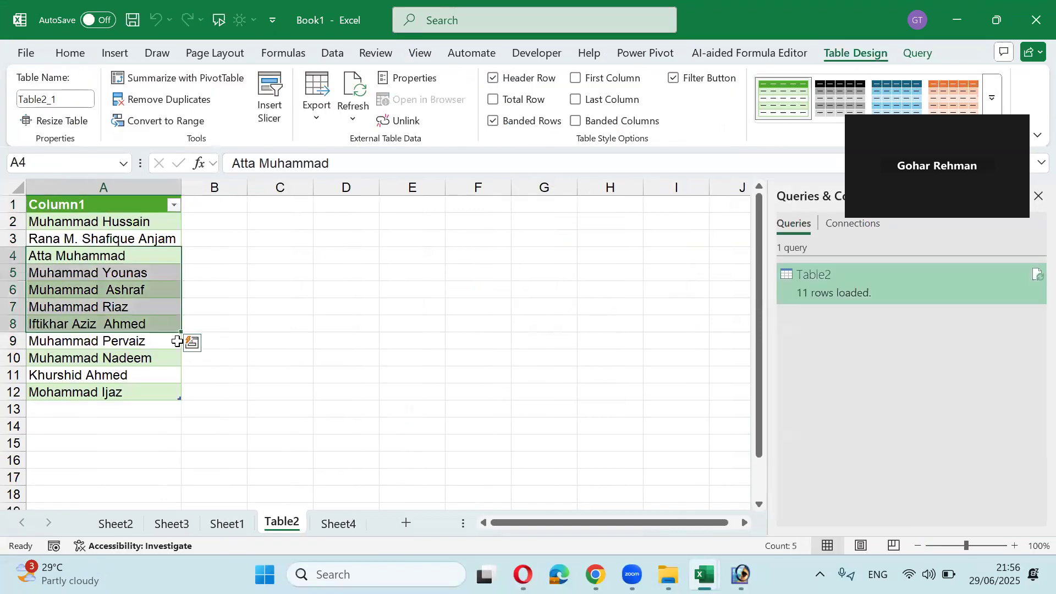
click(227, 523)
click(282, 522)
click(338, 523)
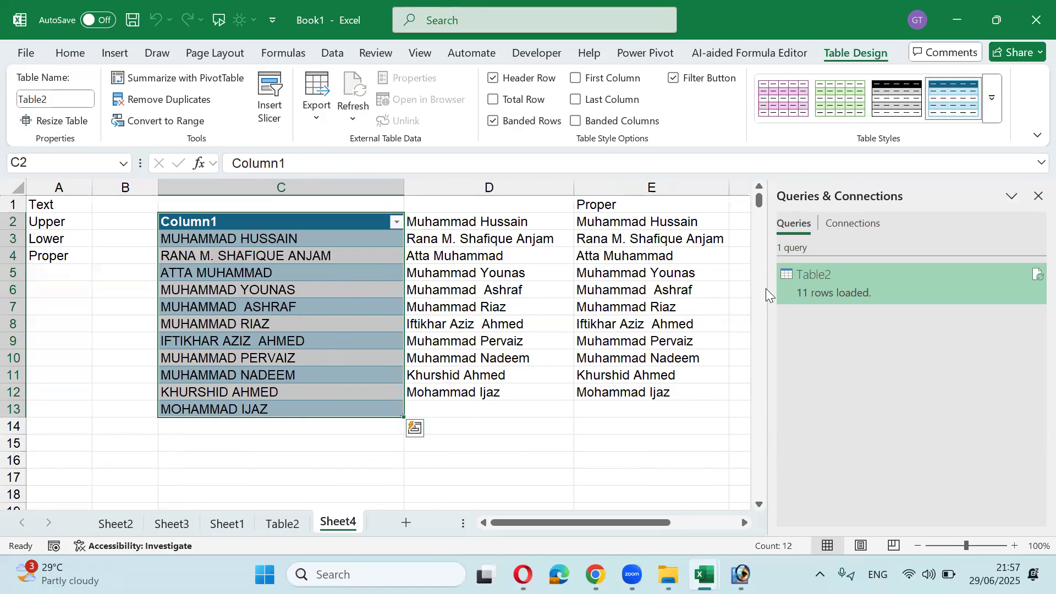
click(1038, 195)
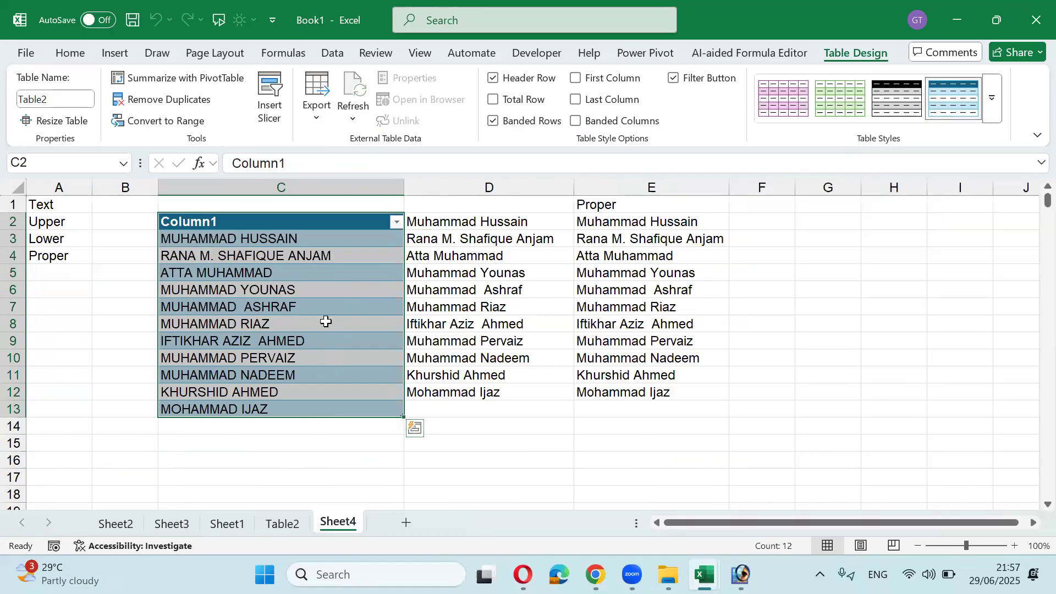
Step: Insert an empty column at D and select the whole names table body
click(461, 182)
right_click(461, 182)
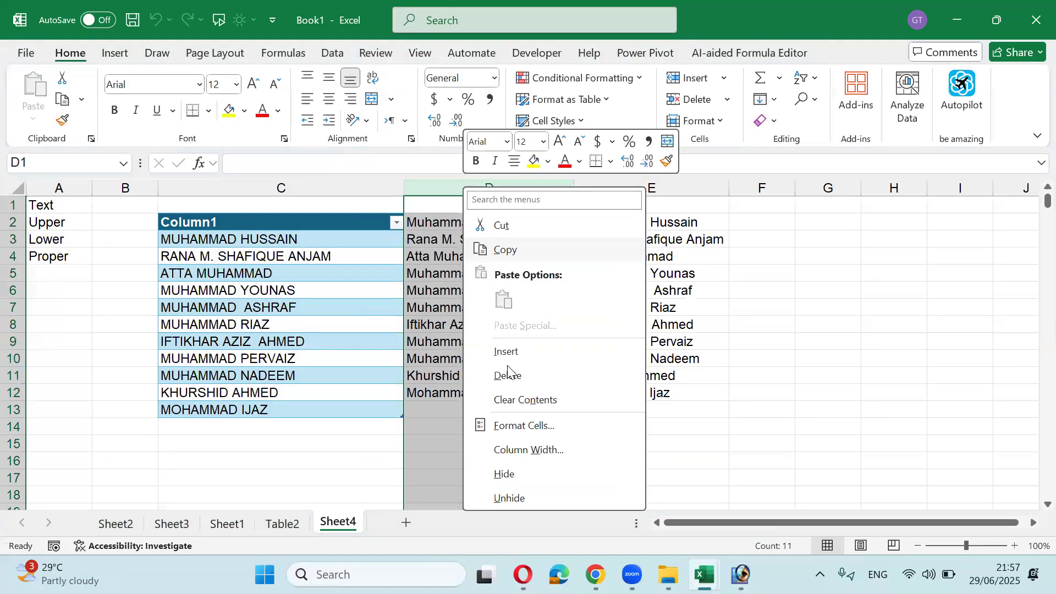
click(504, 351)
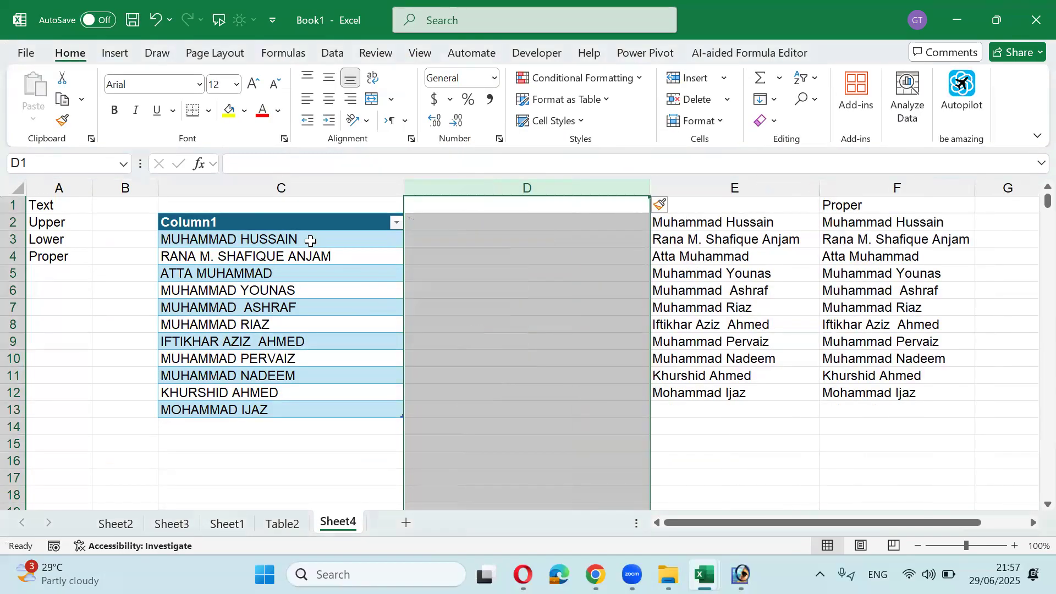
click(310, 234)
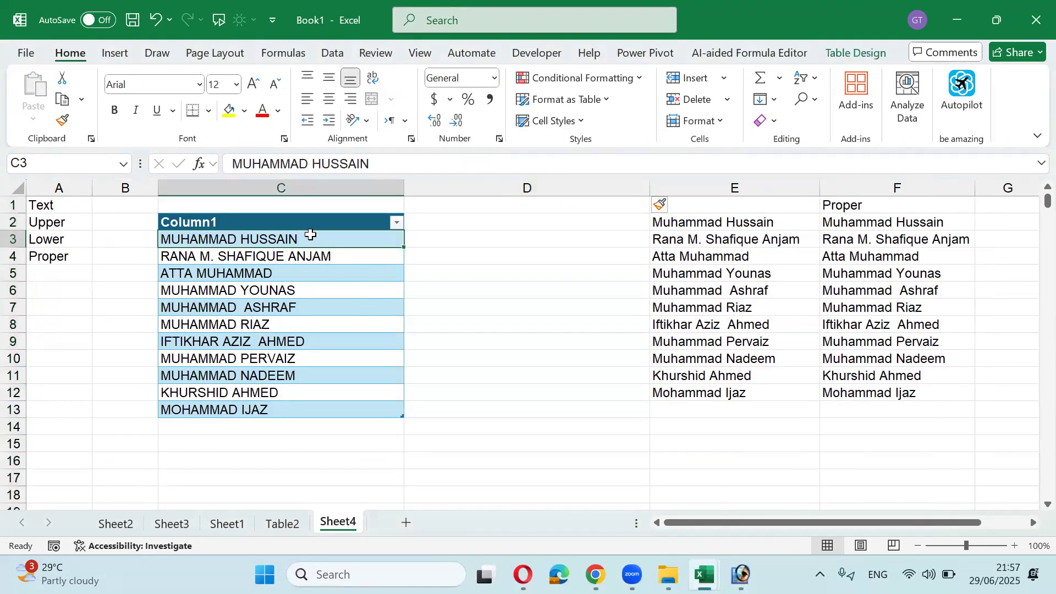
key(ctrl+a)
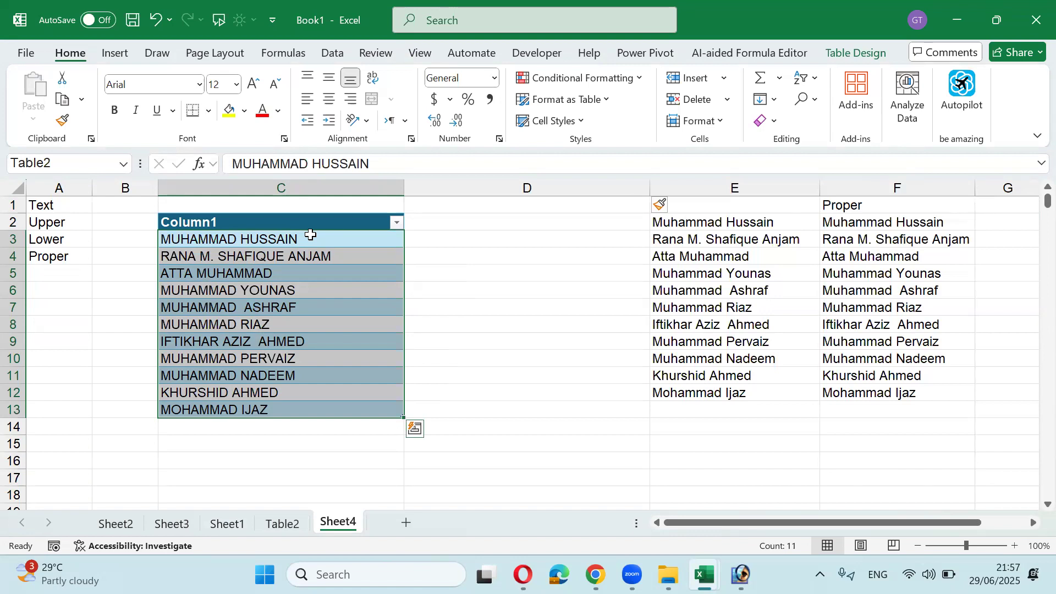
Step: Split the names with fixed-width Text to Columns, breaks at positions 2, 5 and 9, replacing adjacent data
click(334, 60)
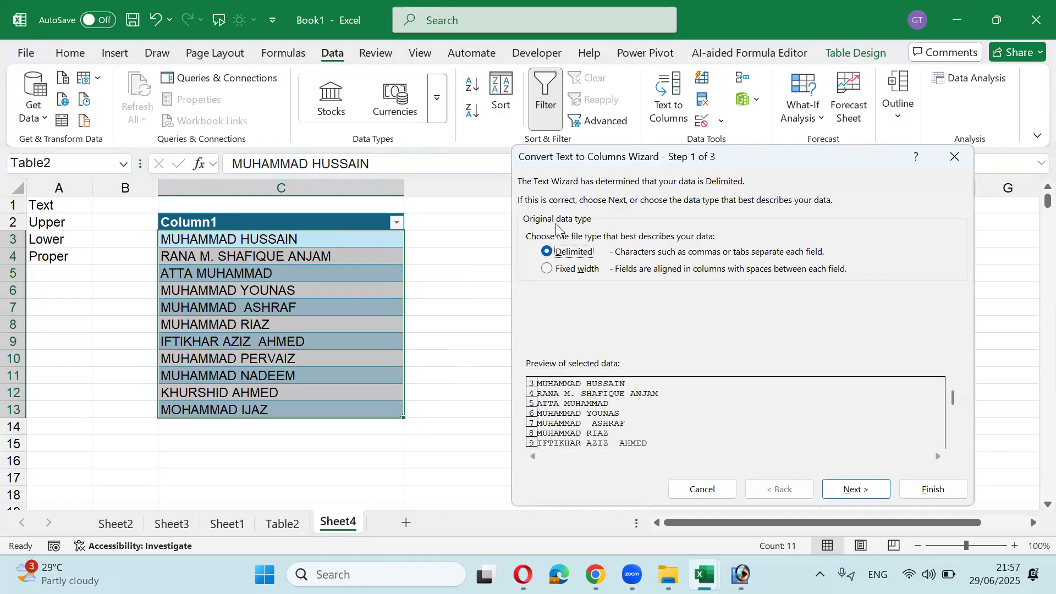
drag(588, 163, 534, 139)
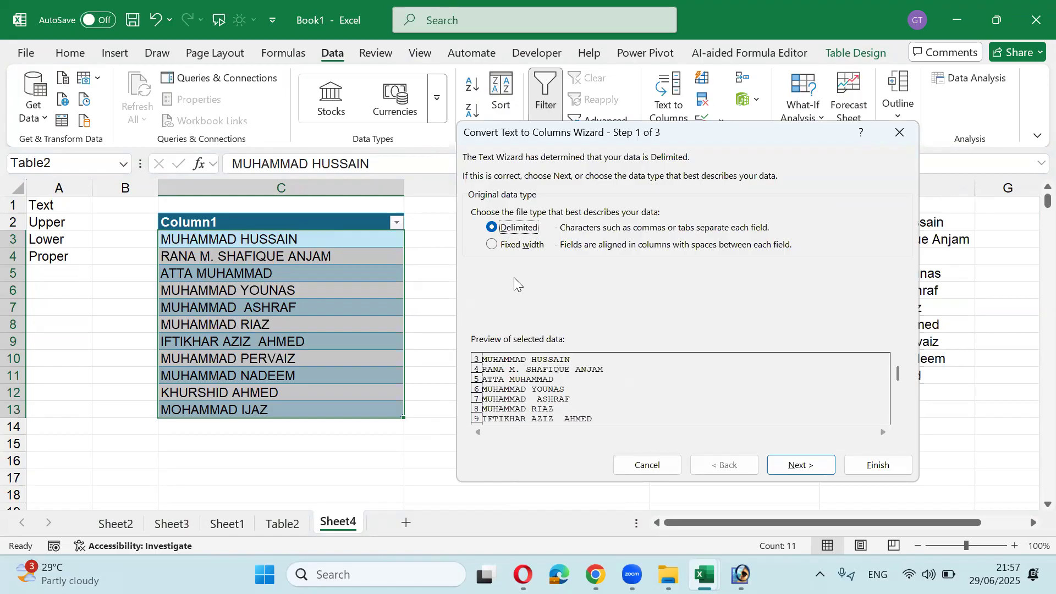
click(509, 248)
click(800, 464)
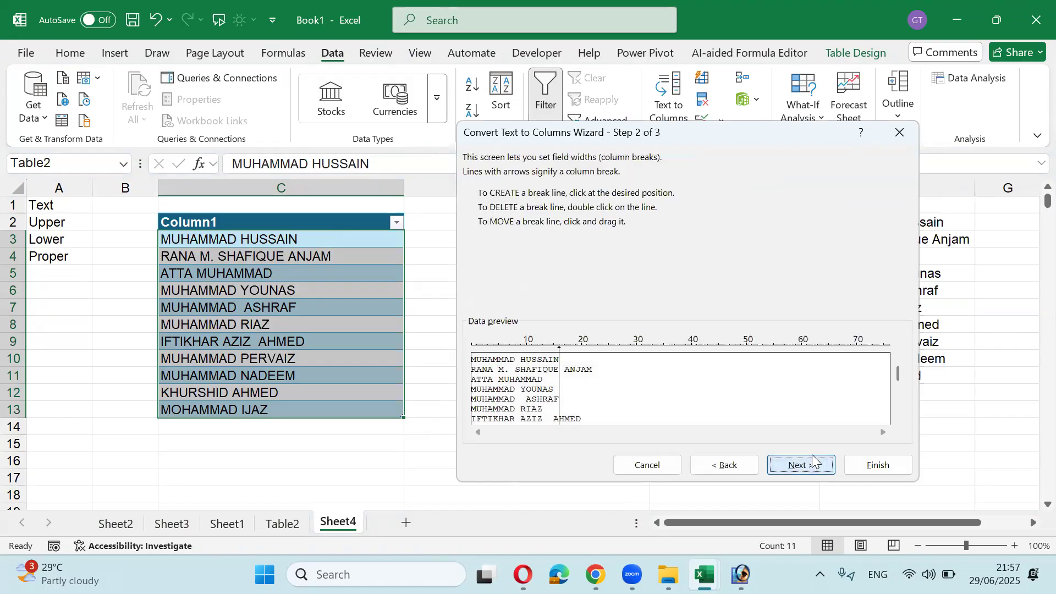
click(522, 362)
click(499, 360)
click(483, 364)
click(776, 467)
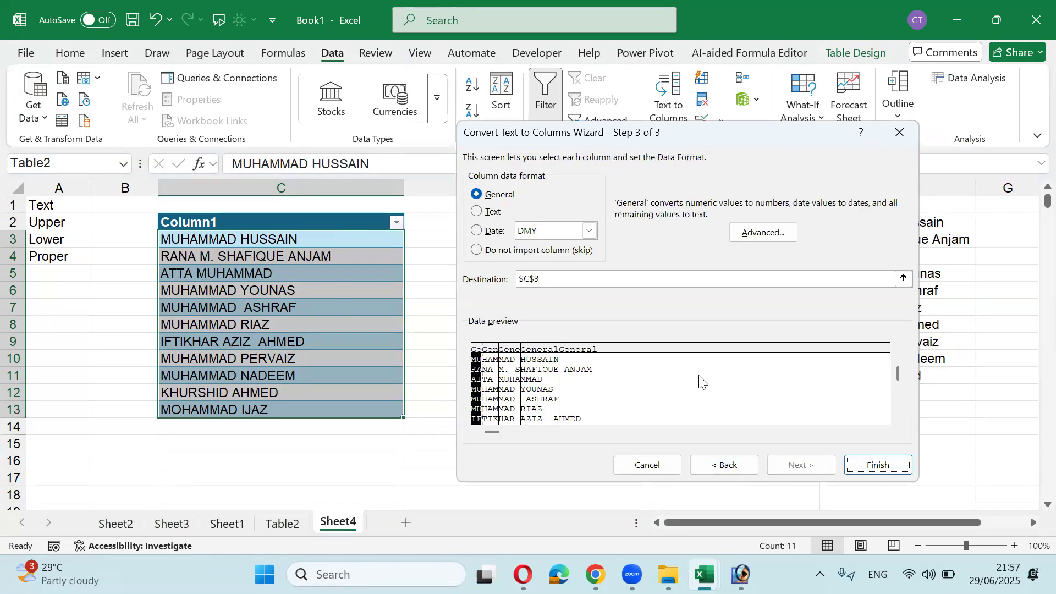
click(861, 471)
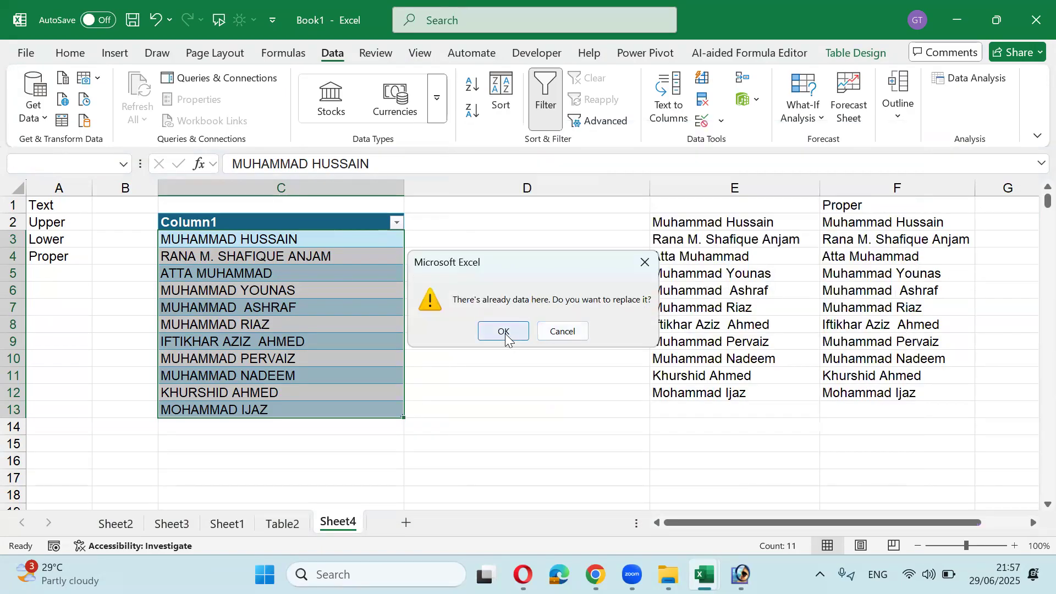
click(504, 332)
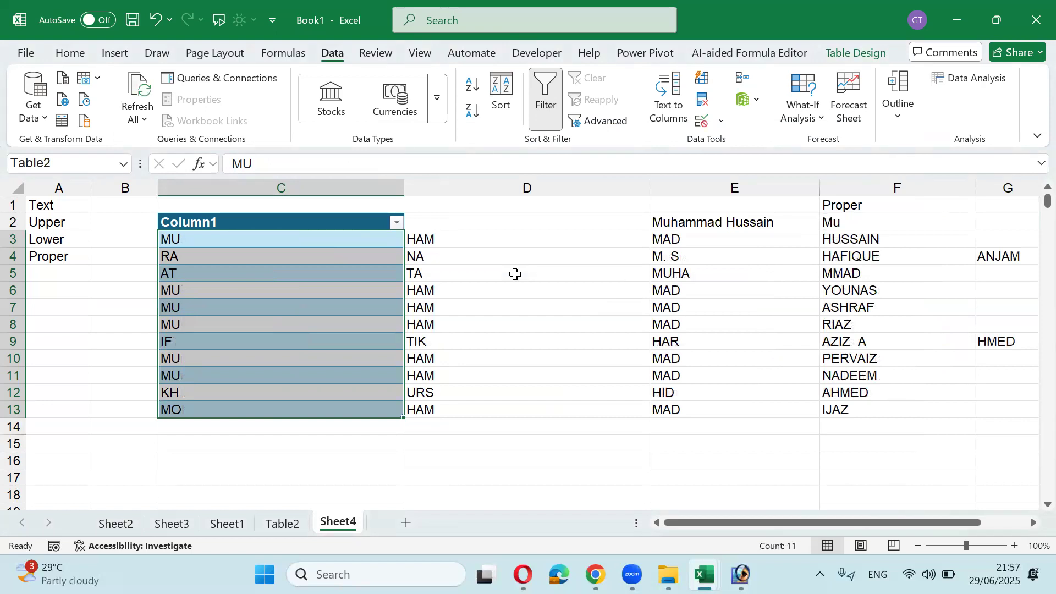
Step: Undo the fixed-width split, redo it delimited by Space instead of Tab, then undo that too
key(ctrl+z)
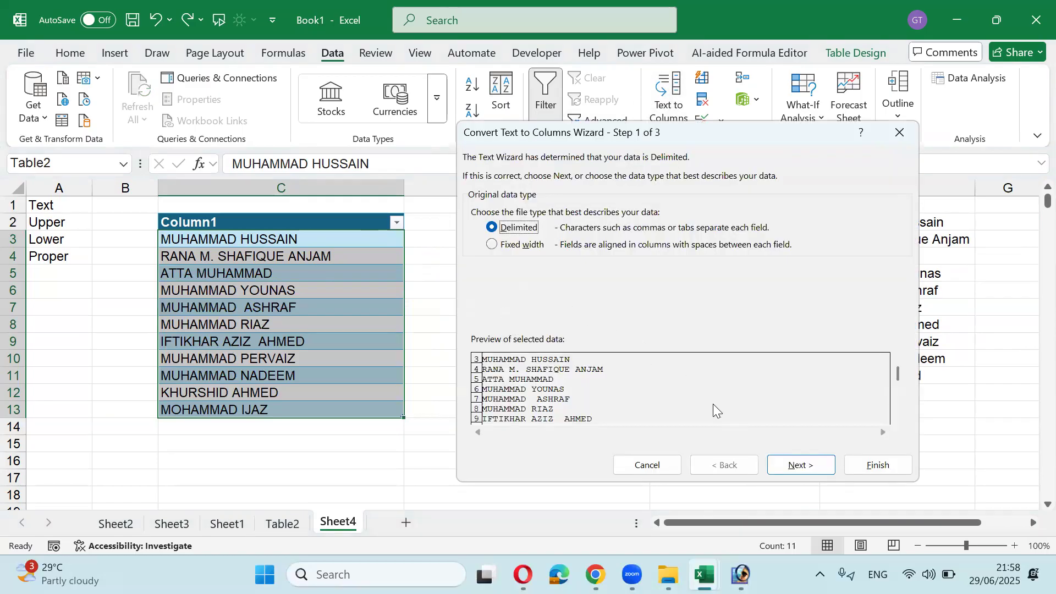
click(800, 464)
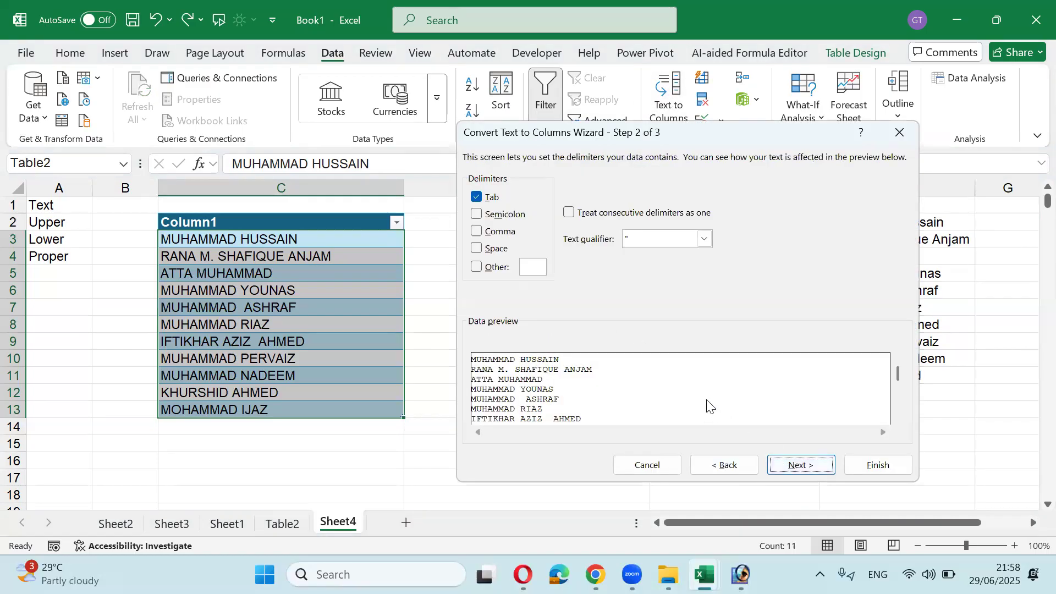
click(476, 197)
click(476, 249)
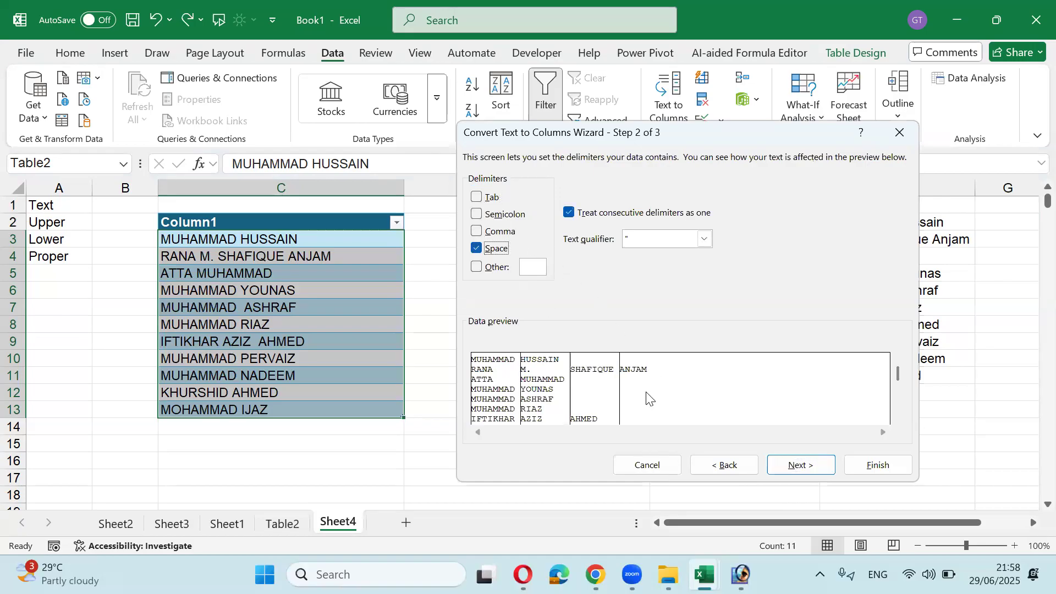
click(797, 465)
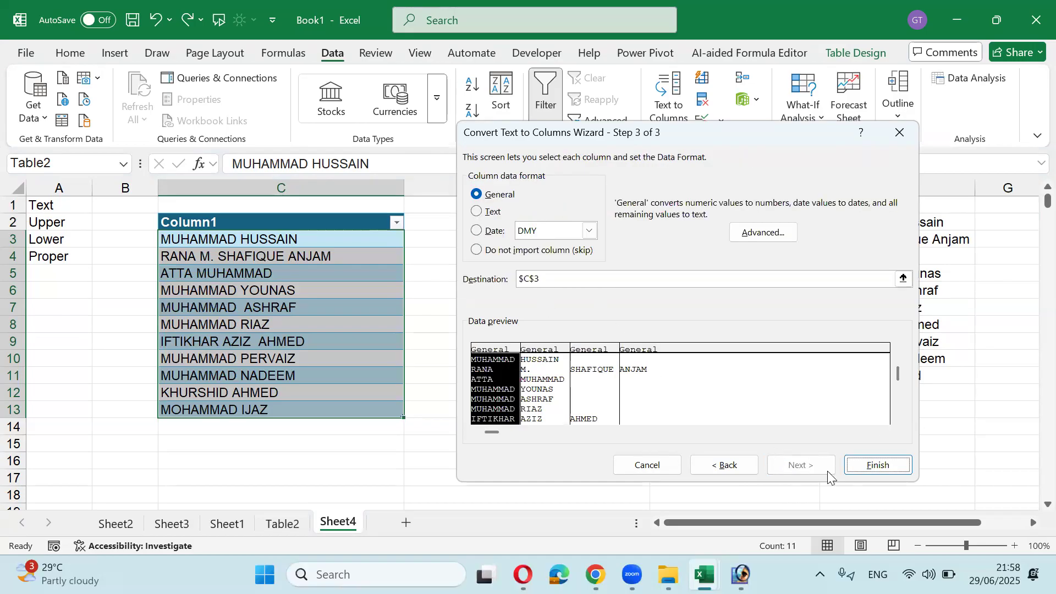
click(874, 466)
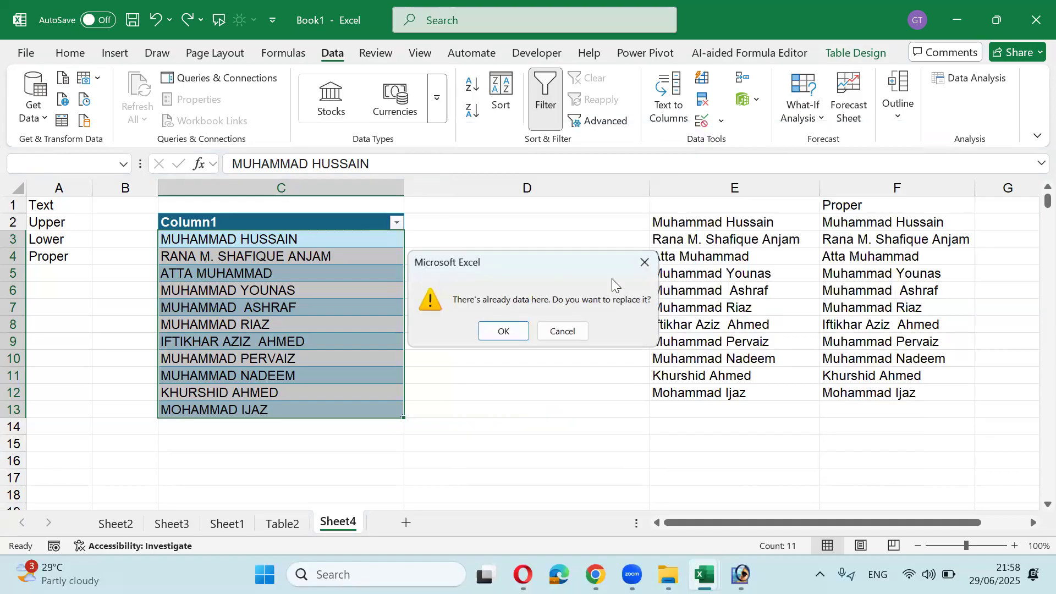
click(504, 330)
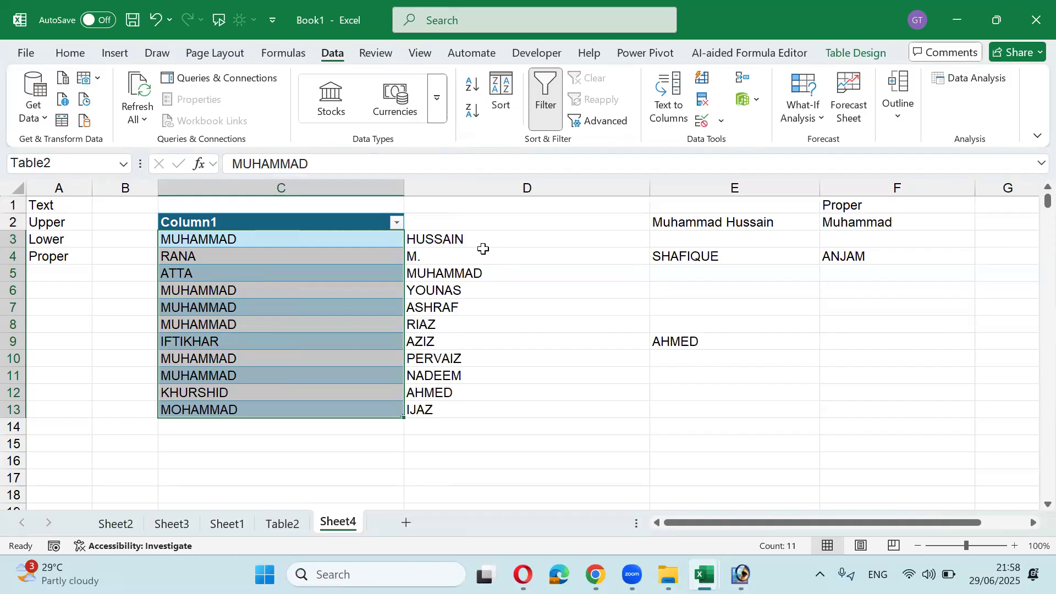
key(ctrl+z)
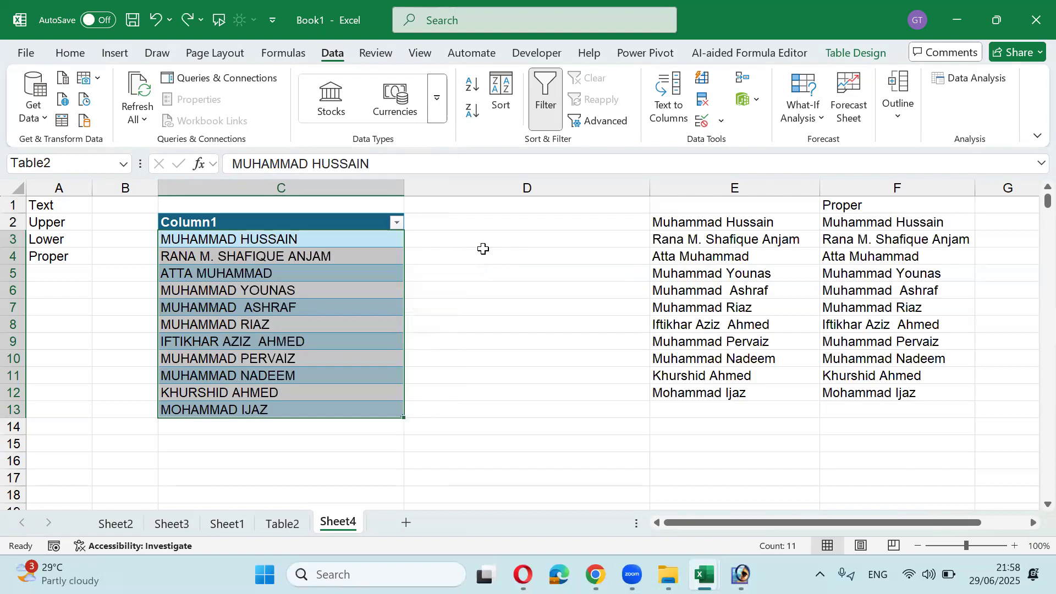
Step: Copy the names from column C and paste them starting at C17
click(303, 240)
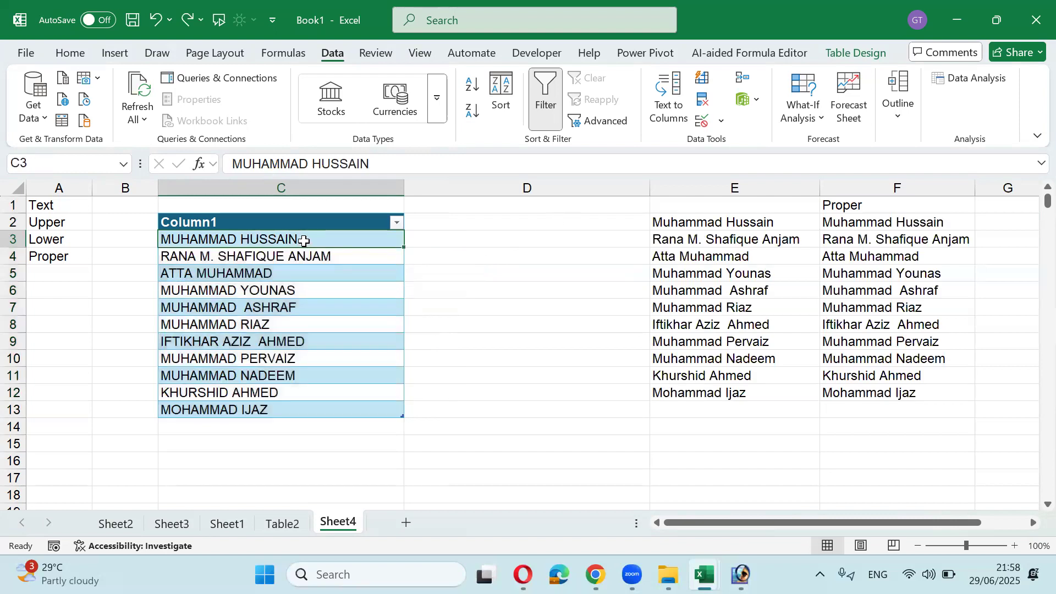
key(ctrl+shift+Down)
key(ctrl+c)
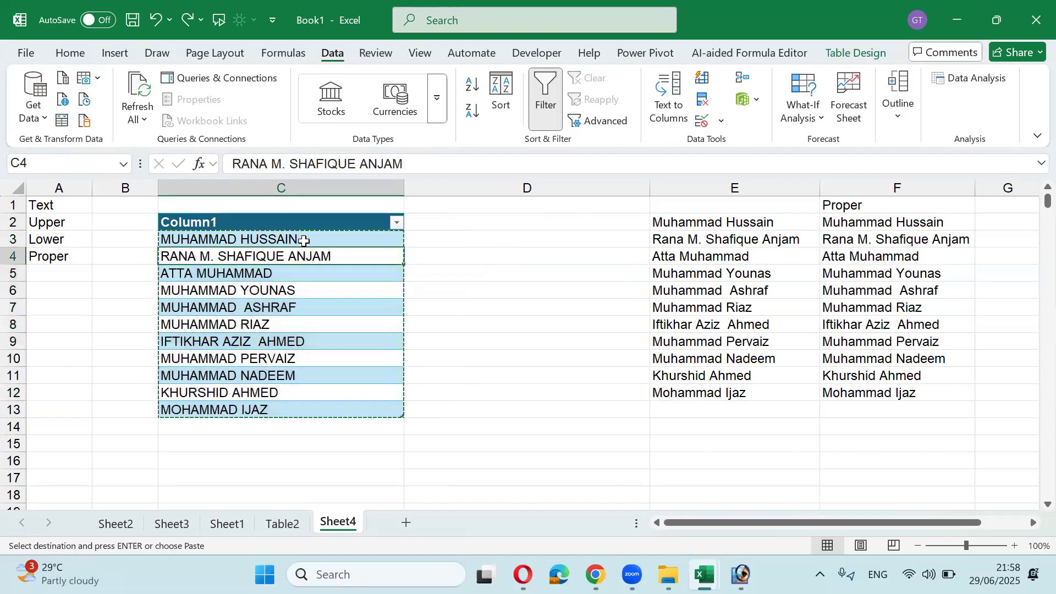
key(Down)
key(Down)
key(Down)
key(Down)
key(Return)
key(Down)
key(Down)
key(Down)
key(Down)
key(Down)
key(Down)
key(Down)
key(Down)
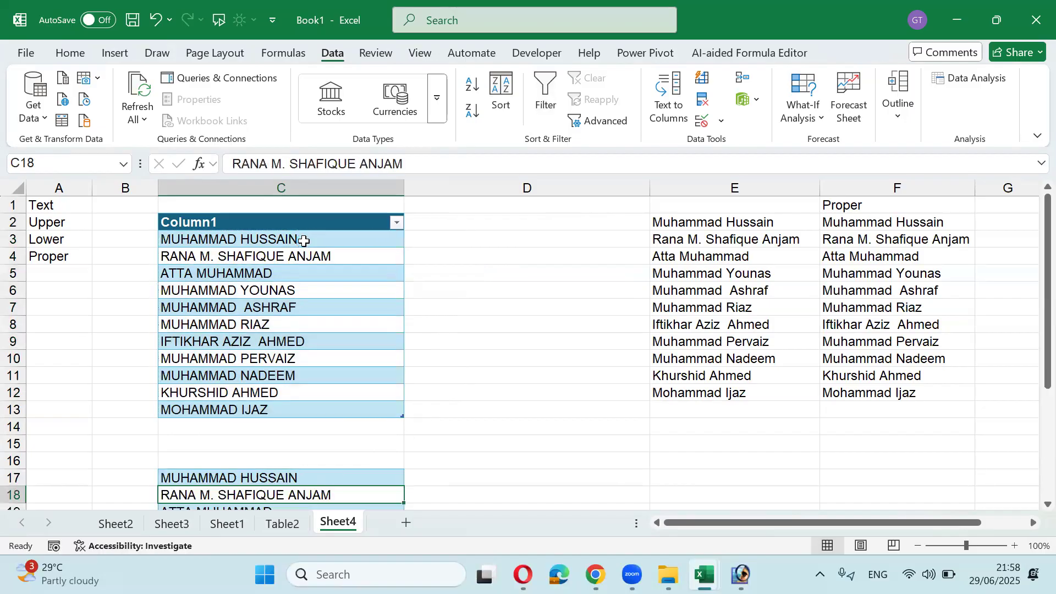
key(Down)
key(Down)
key(Up)
key(Up)
key(Up)
key(Up)
key(Up)
key(Up)
key(Up)
key(Up)
key(Up)
key(Up)
key(Up)
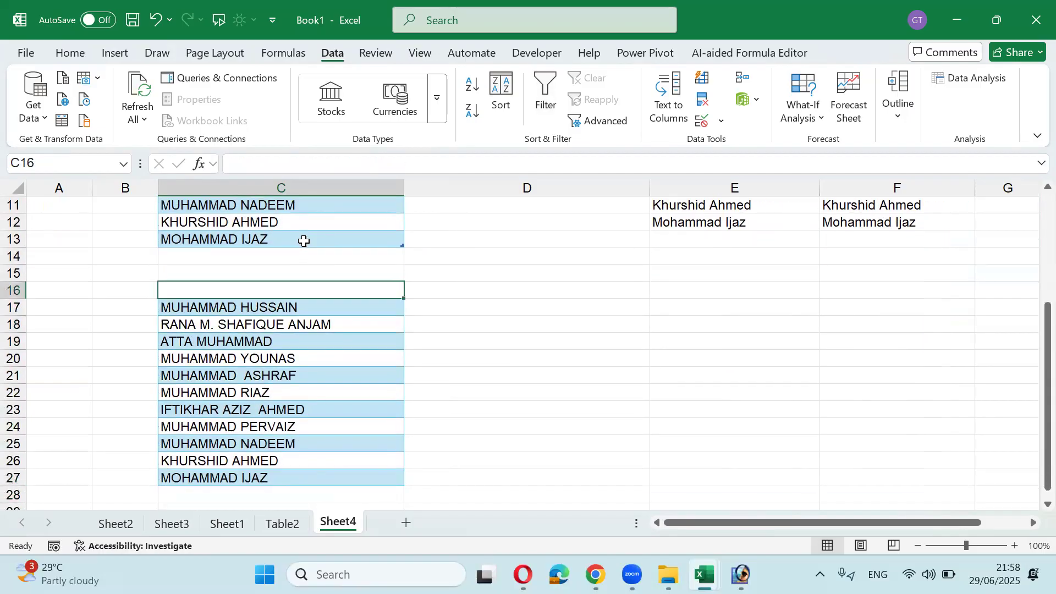
key(Right)
key(Down)
Step: Enter =TEXTSPLIT(C17," ") in D17 and select D17:E27
text(=)
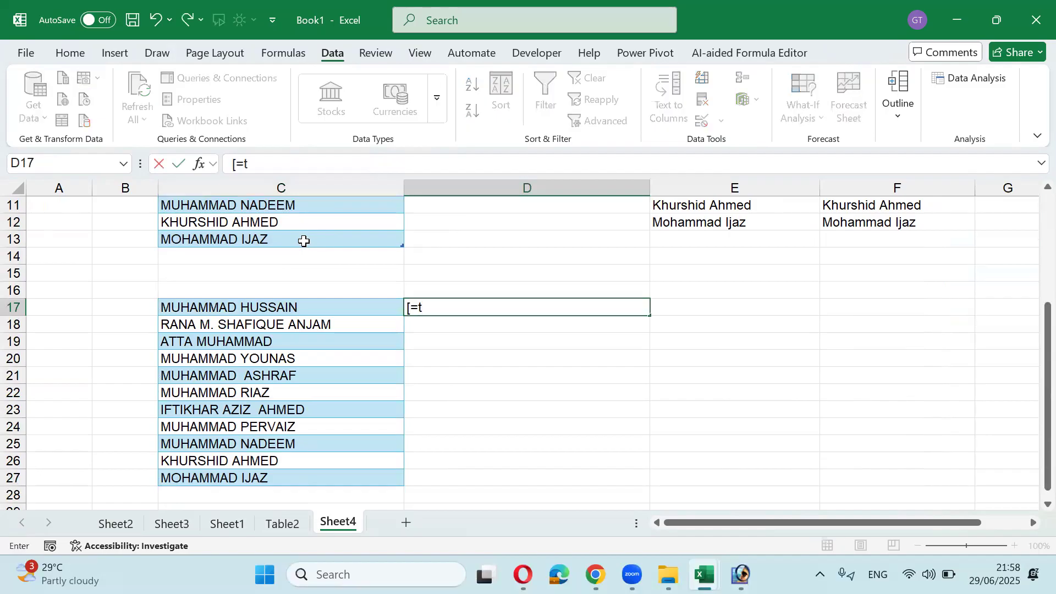
key(BackSpace)
text(=text)
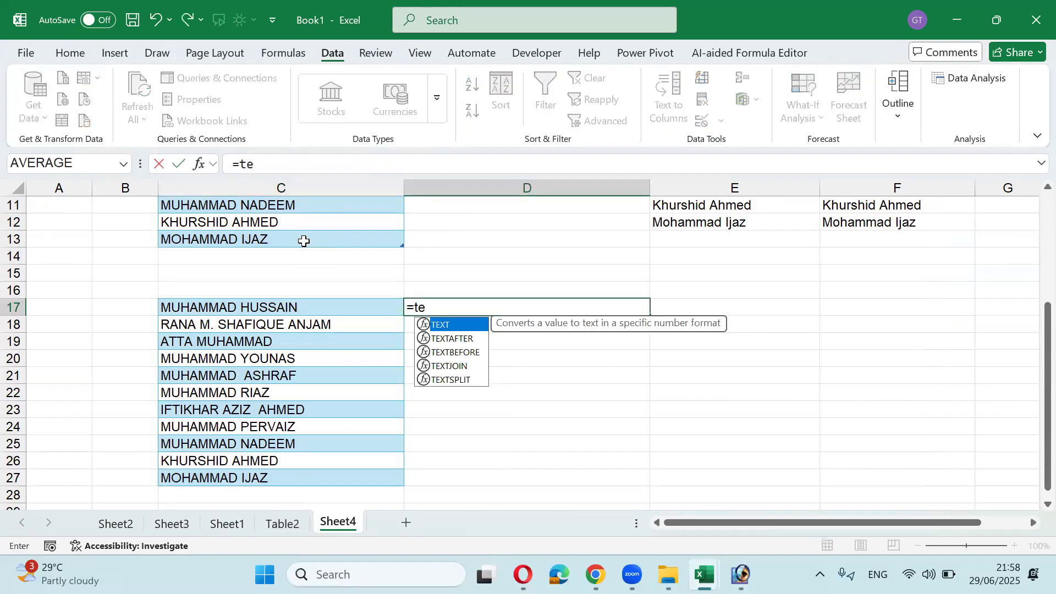
key(Down)
key(Down)
key(Down)
key(Down)
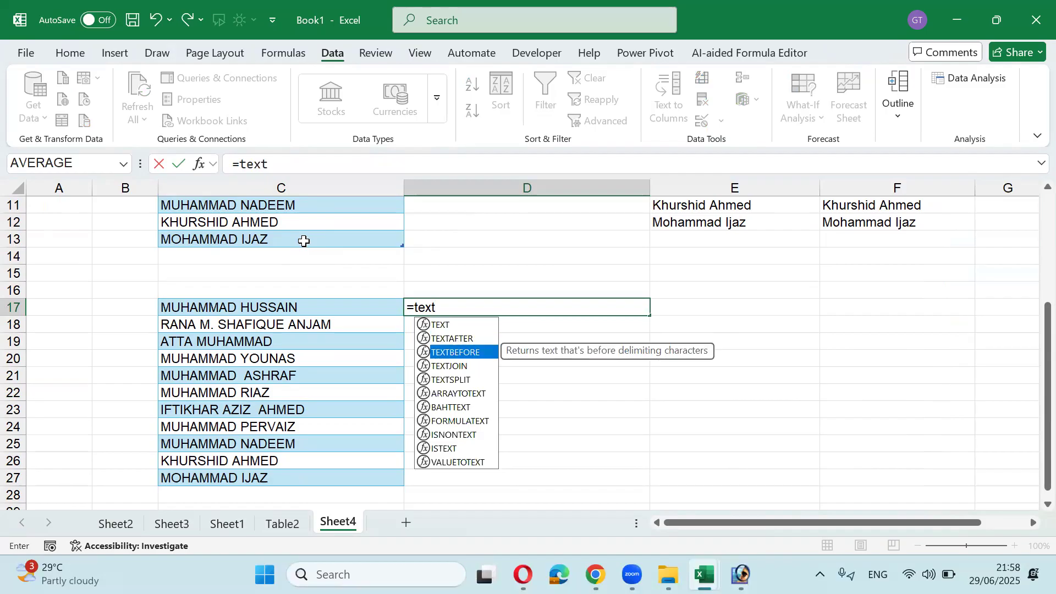
key(Tab)
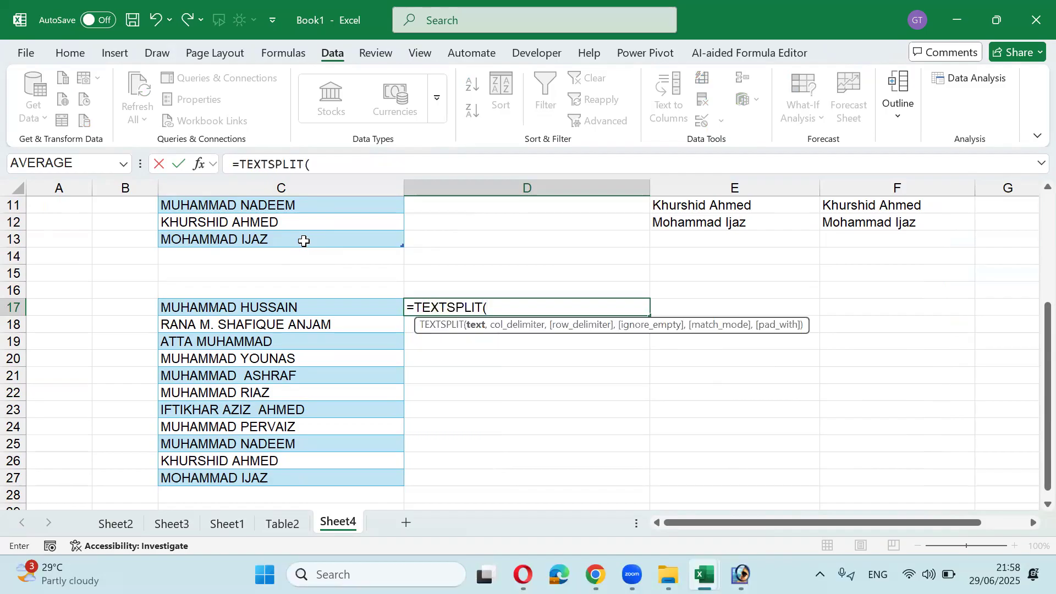
key(Left)
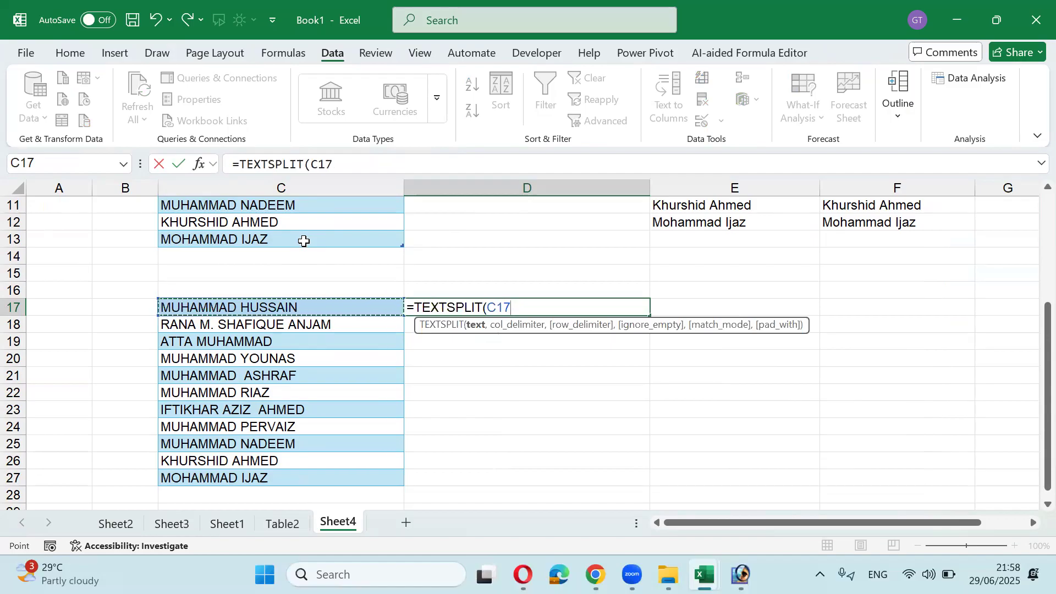
text(,)
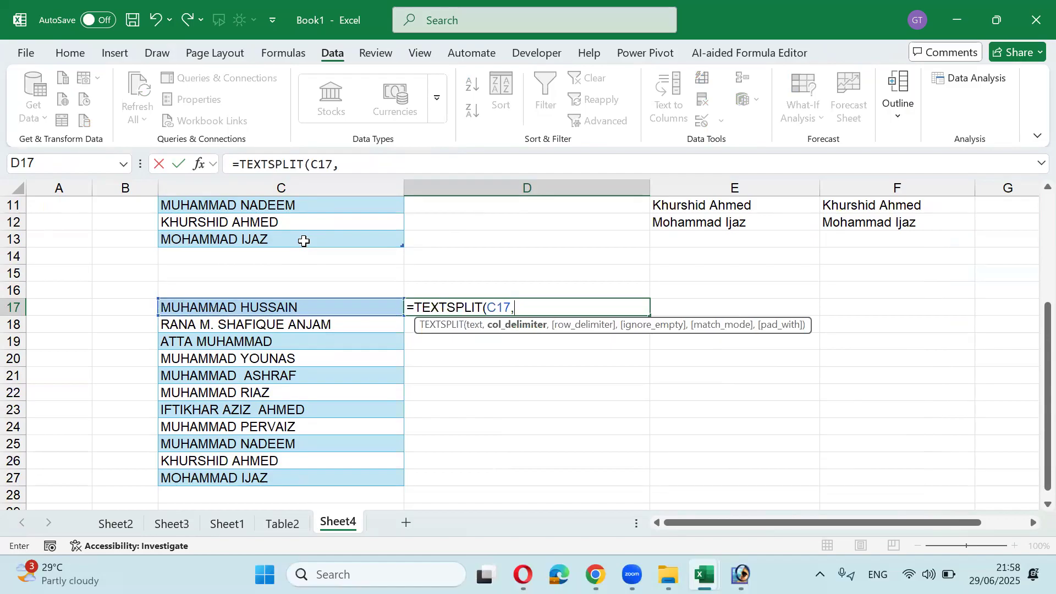
text(" "))
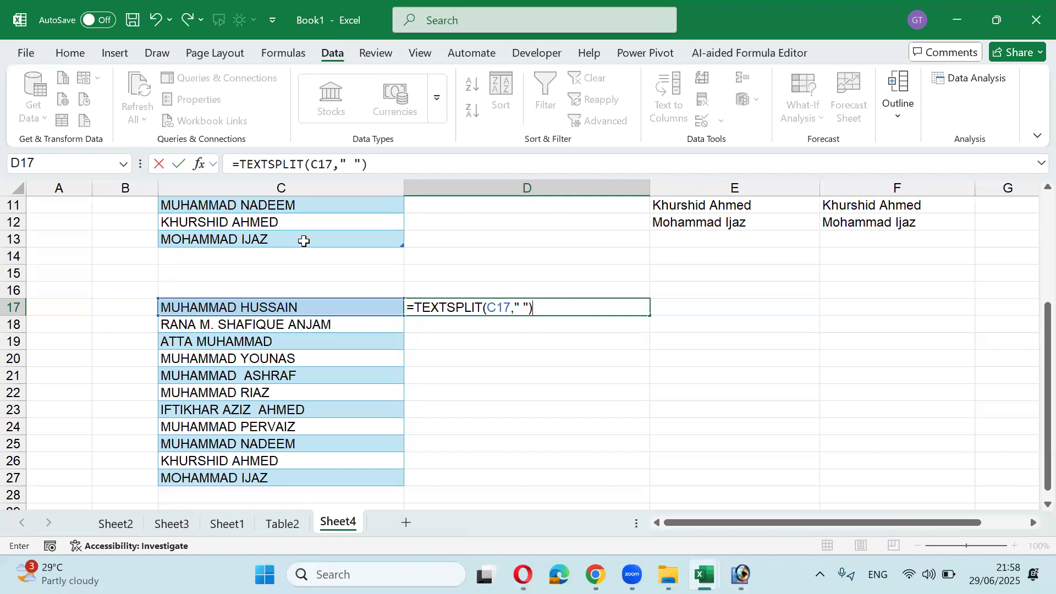
key(Return)
key(Up)
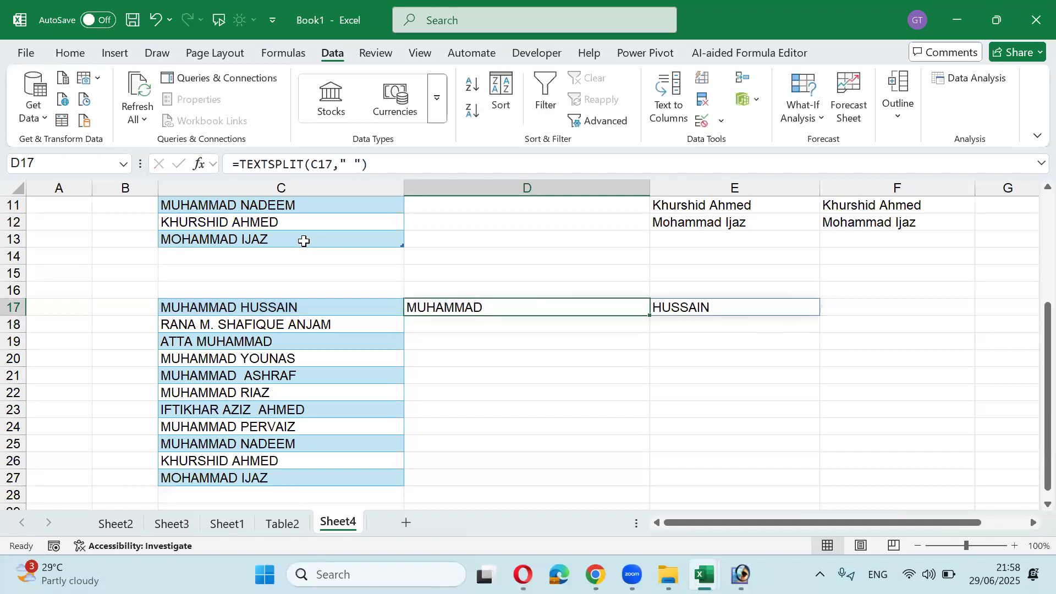
key(shift+Right)
key(shift+Down)
key(shift+Down)
key(shift+Down)
key(shift+Down)
key(shift+Down)
key(shift+Down)
key(shift+Down)
key(shift+Down)
key(shift+Down)
key(shift+Down)
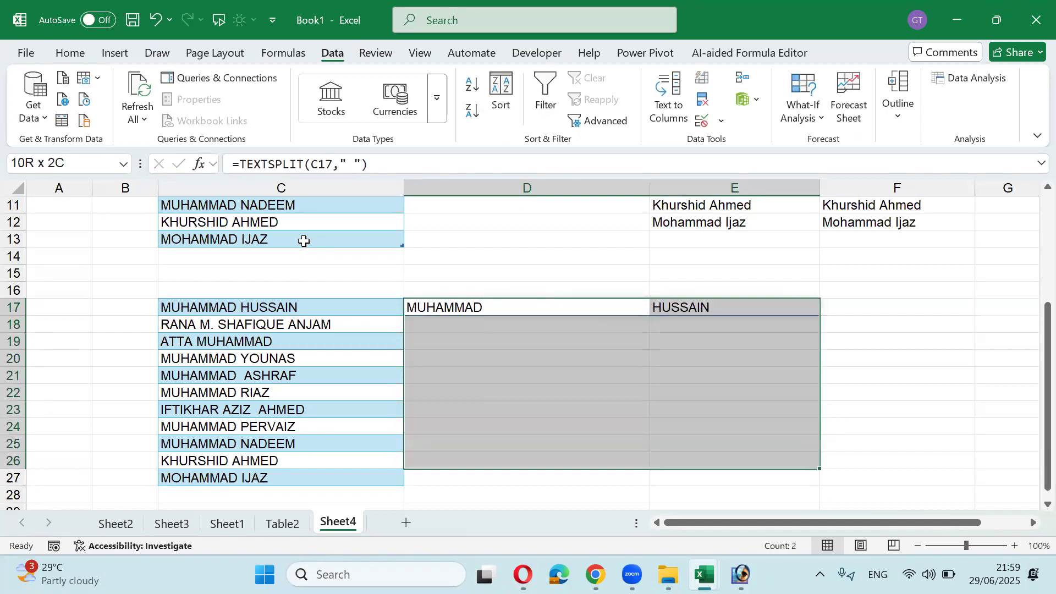
Step: Fill the TEXTSPLIT formula down through D17:D27 and autofit column D
key(ctrl+d)
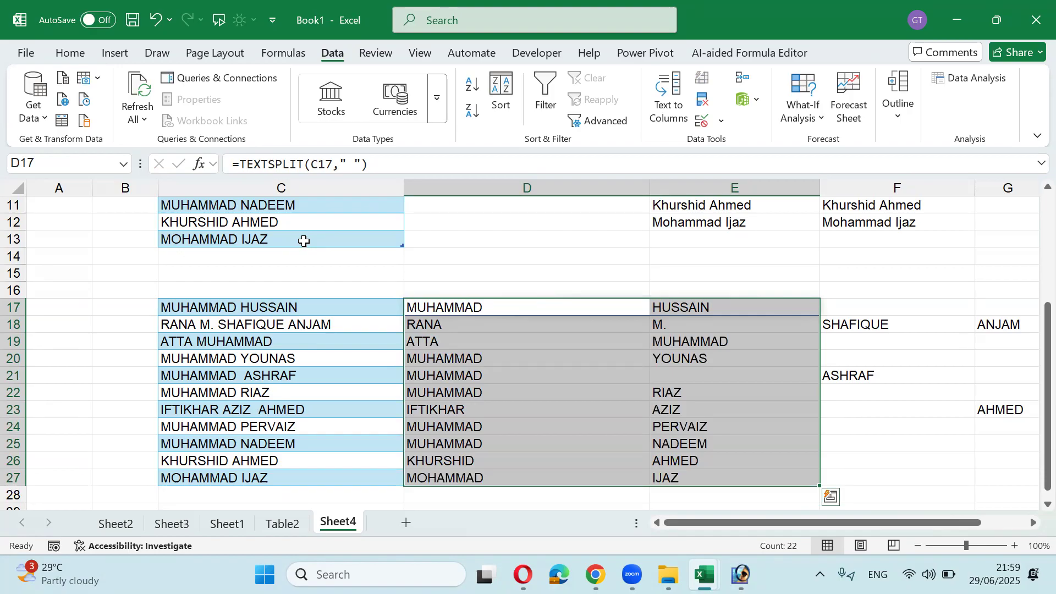
key(Right)
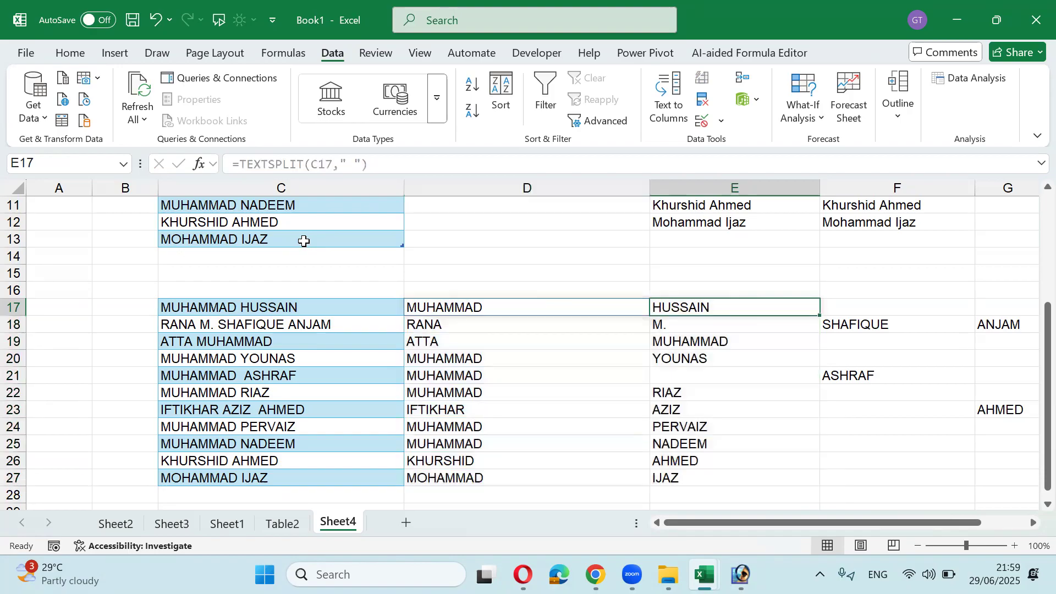
key(Left)
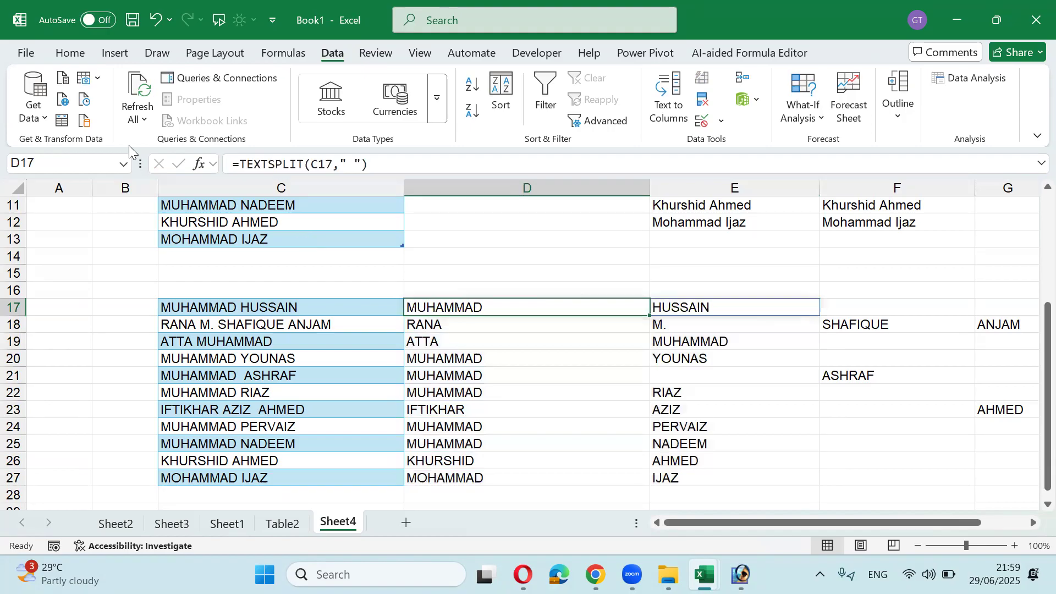
double_click(649, 177)
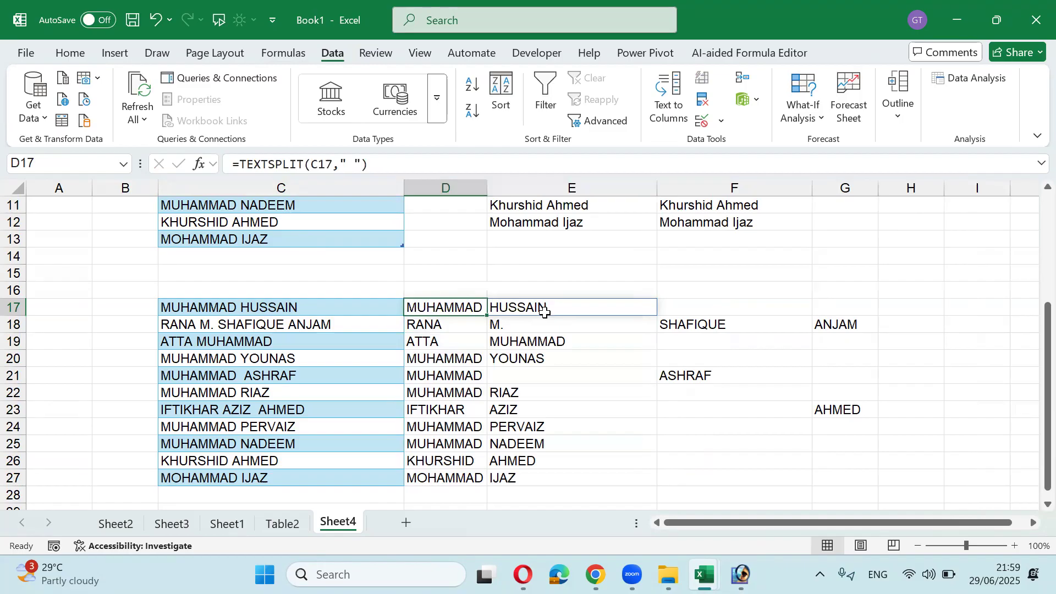
Step: Copy the split names in D22:E27 and paste them as plain values into D31:E36
click(471, 393)
drag(471, 393, 512, 472)
key(ctrl+c)
scroll(512, 472, down, 4)
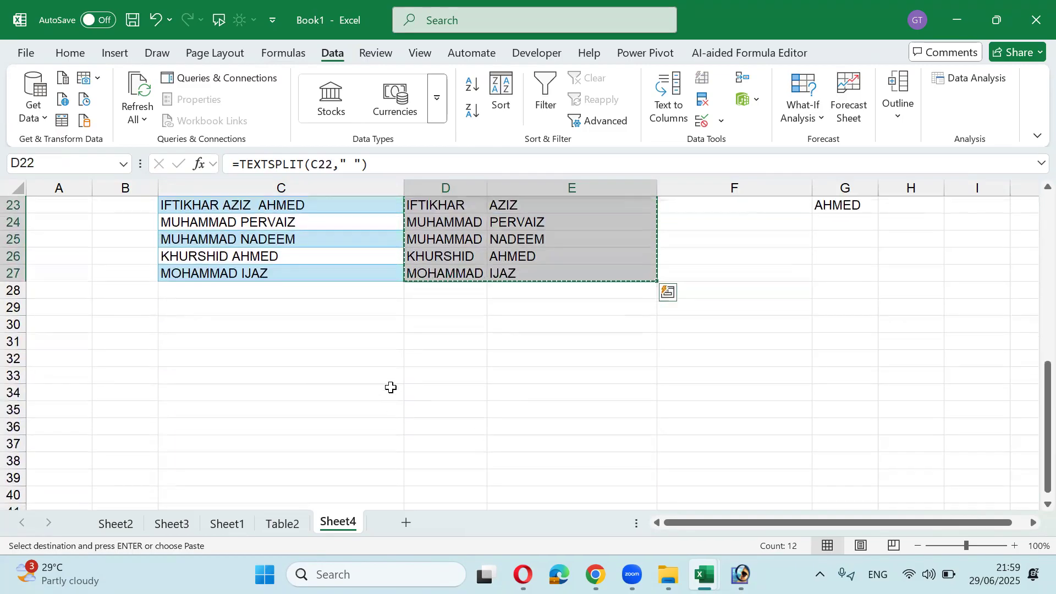
click(437, 346)
key(ctrl+v)
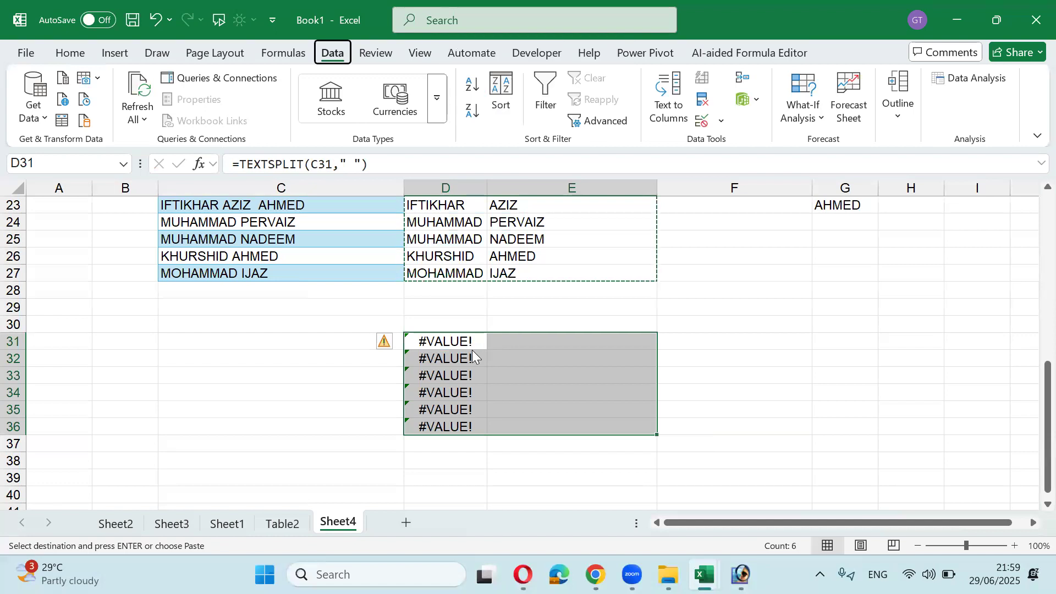
key(ctrl+alt+v)
click(550, 280)
click(767, 456)
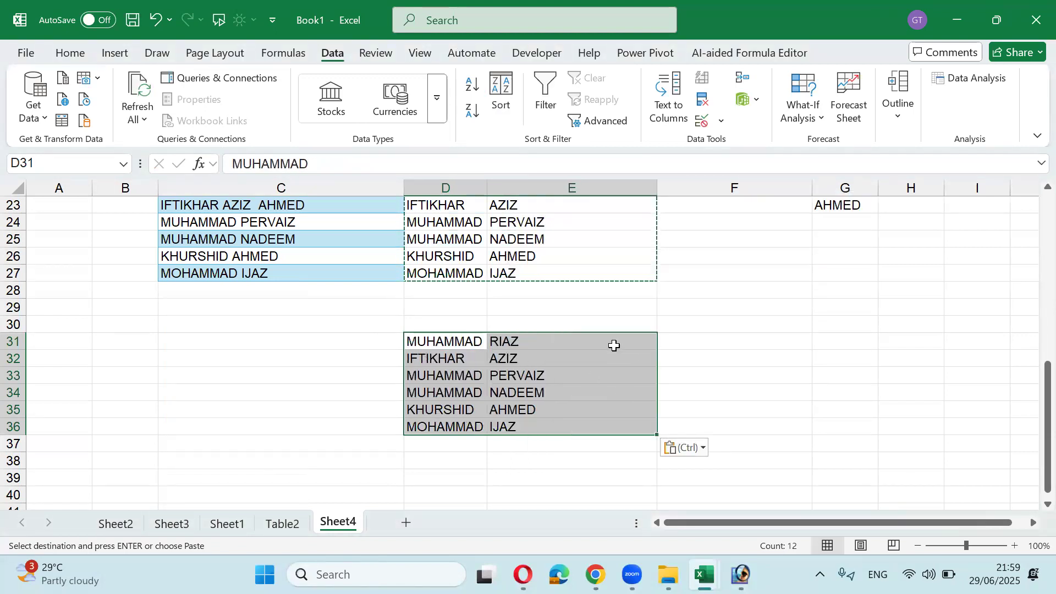
click(687, 342)
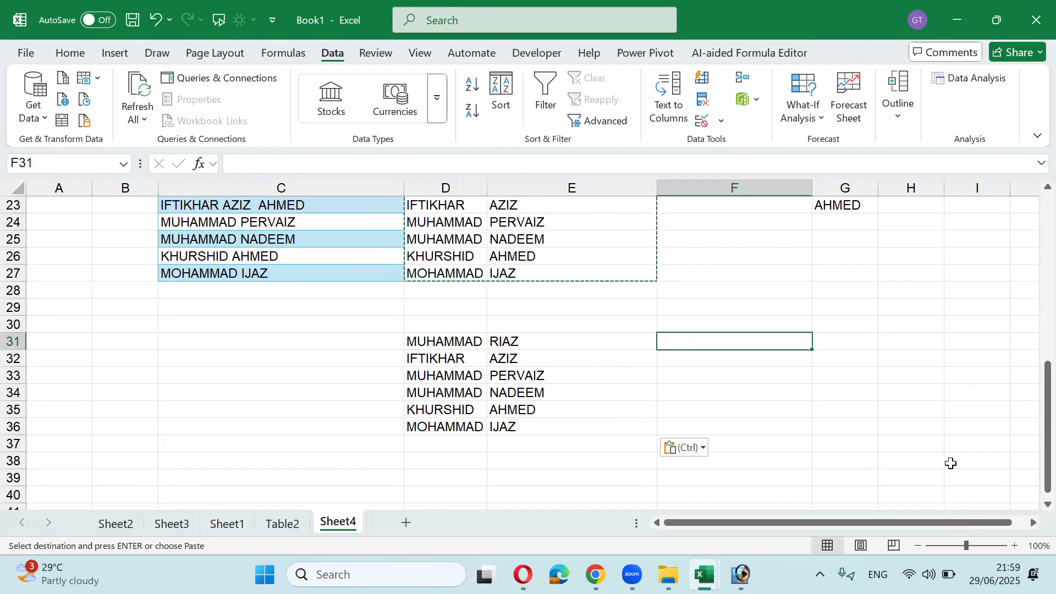
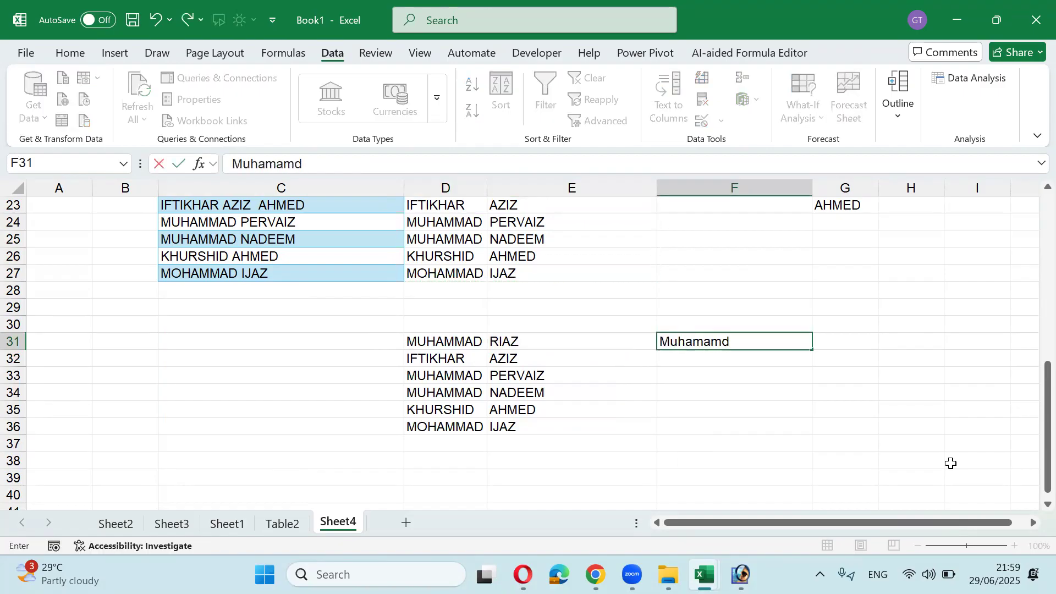
key(Return)
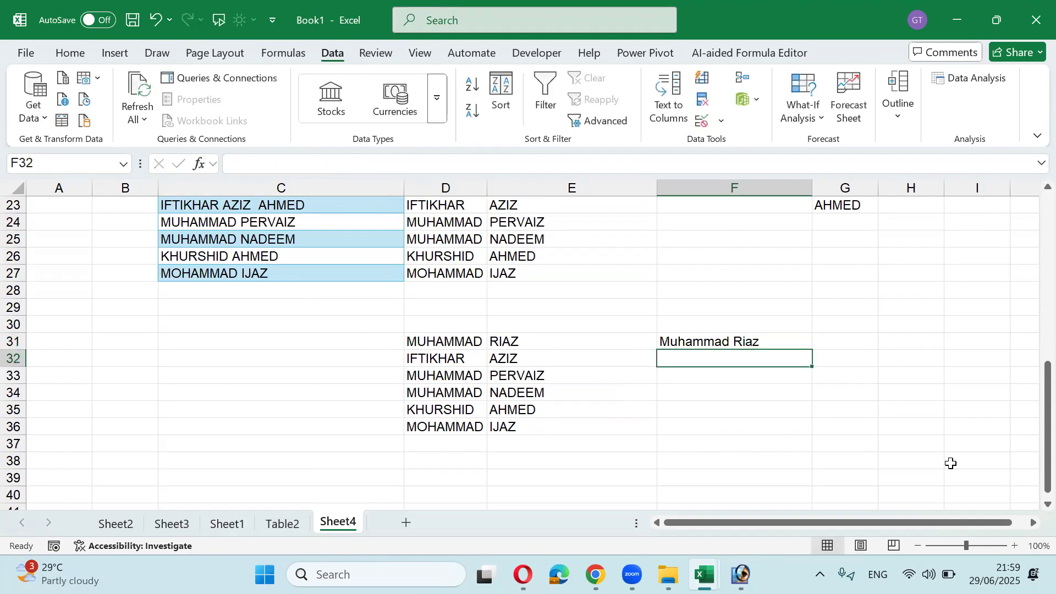
key(ctrl+e)
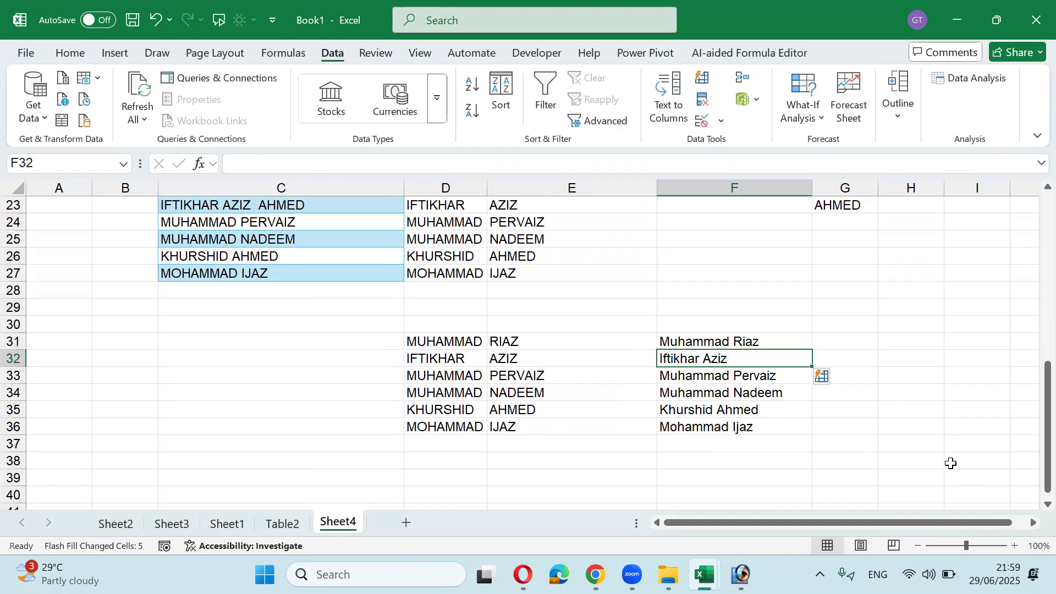
Step: Select the flash-filled names in F31:F36 and compare them with the split names in D31:E31
key(Up)
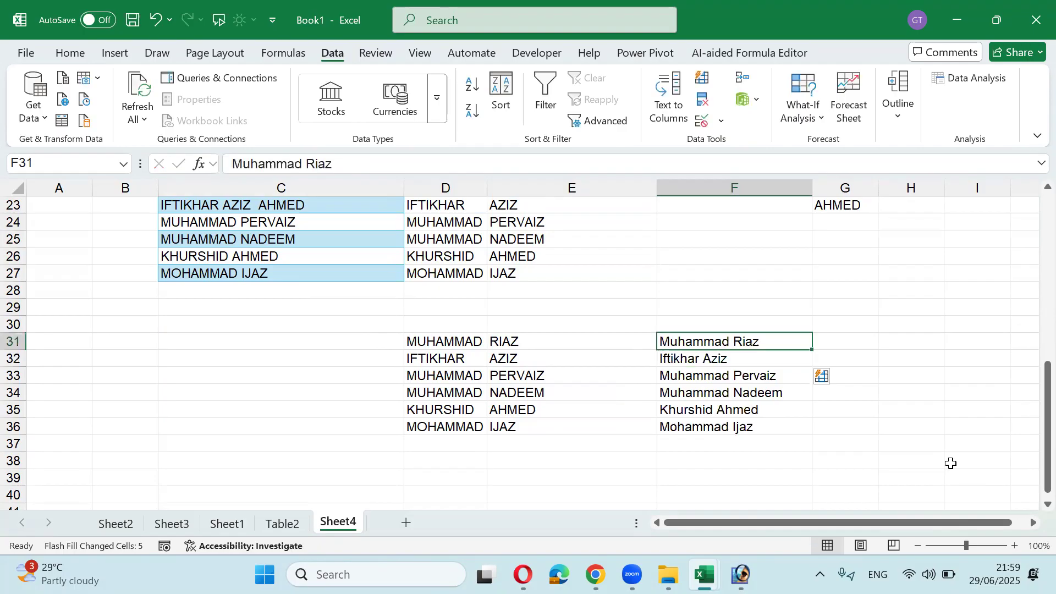
key(ctrl+shift+Down)
key(Left)
key(Left)
key(shift+Right)
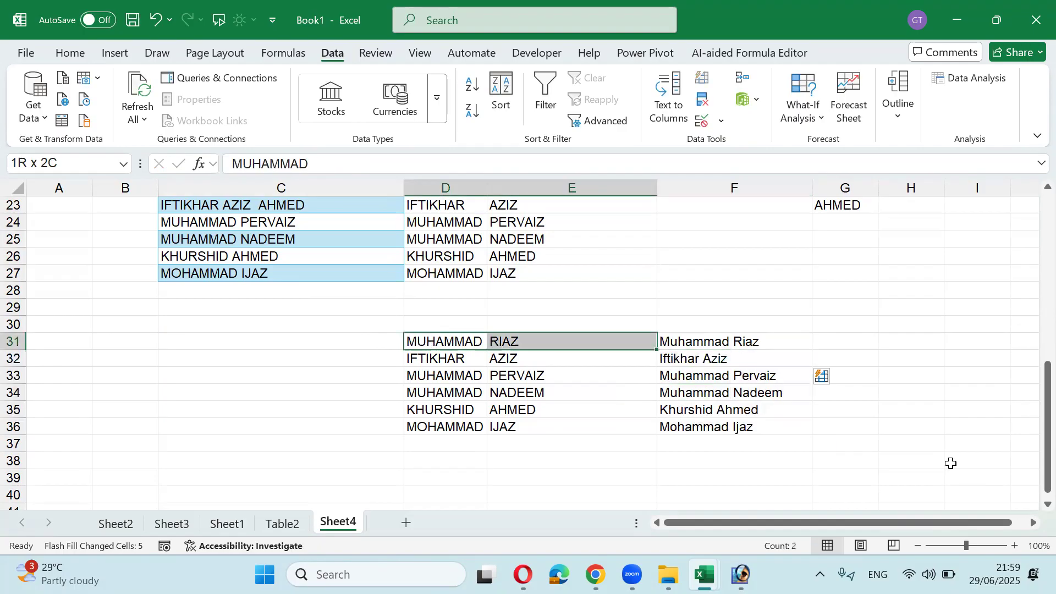
key(Right)
key(Right)
key(ctrl+shift+Down)
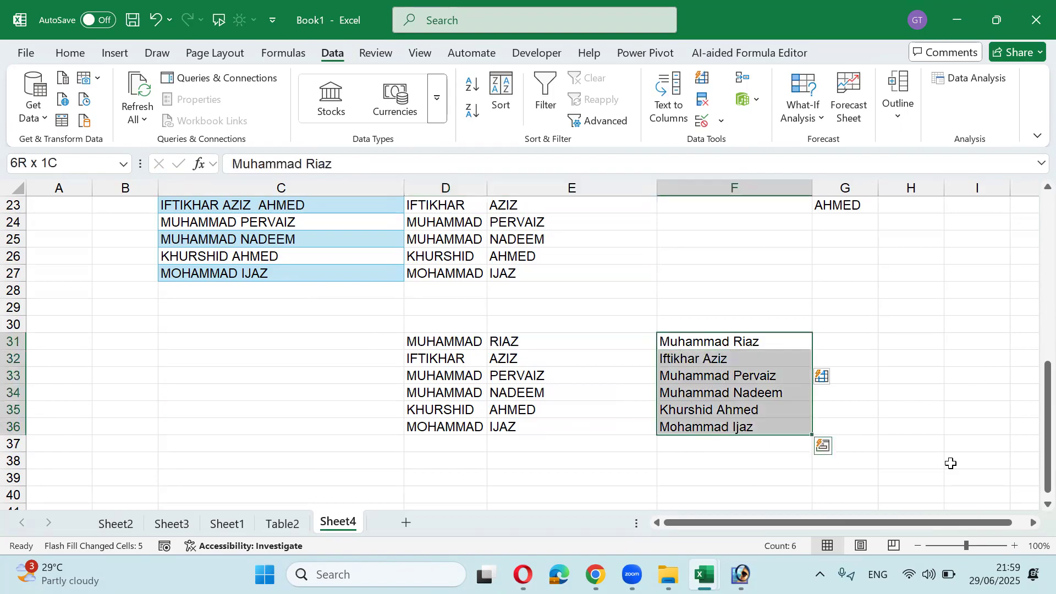
Step: Start a TEXTJOIN formula in F31 with a space delimiter joining D31 and E31
text(=t)
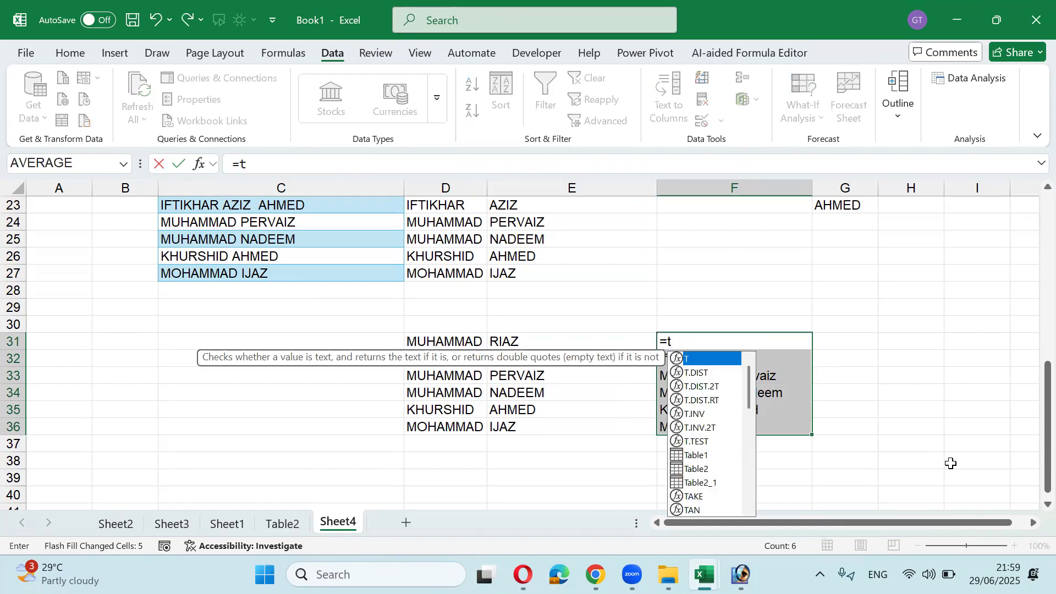
text(ext)
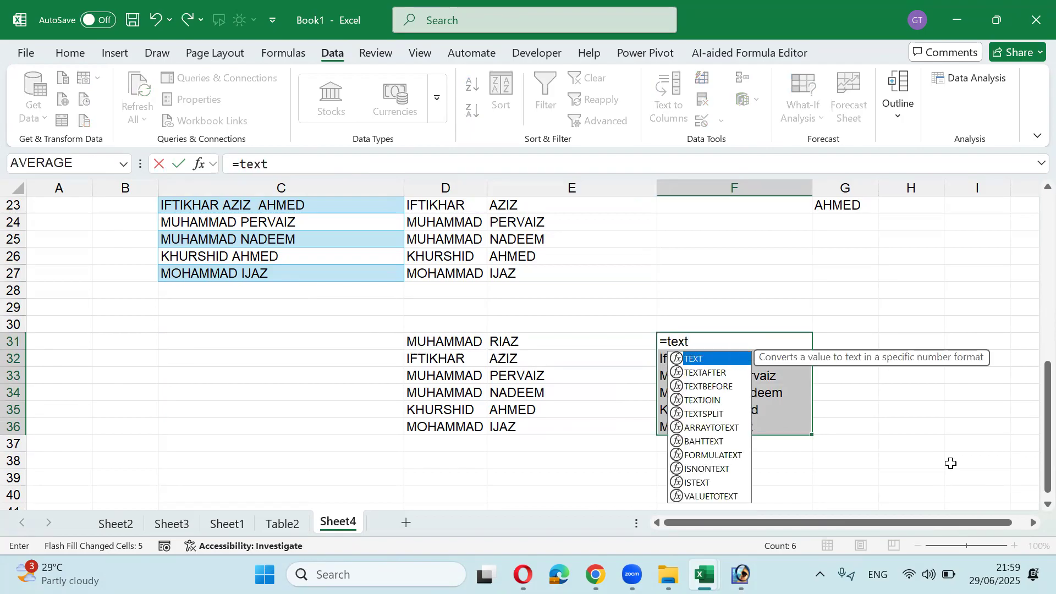
key(Down)
key(Down)
key(Down)
key(Tab)
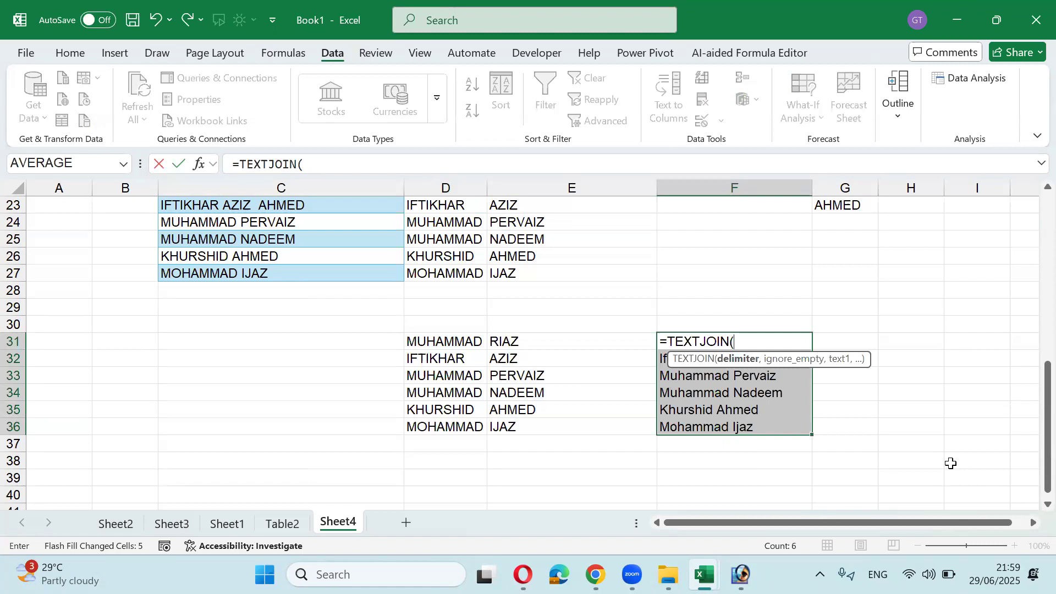
text(" ",)
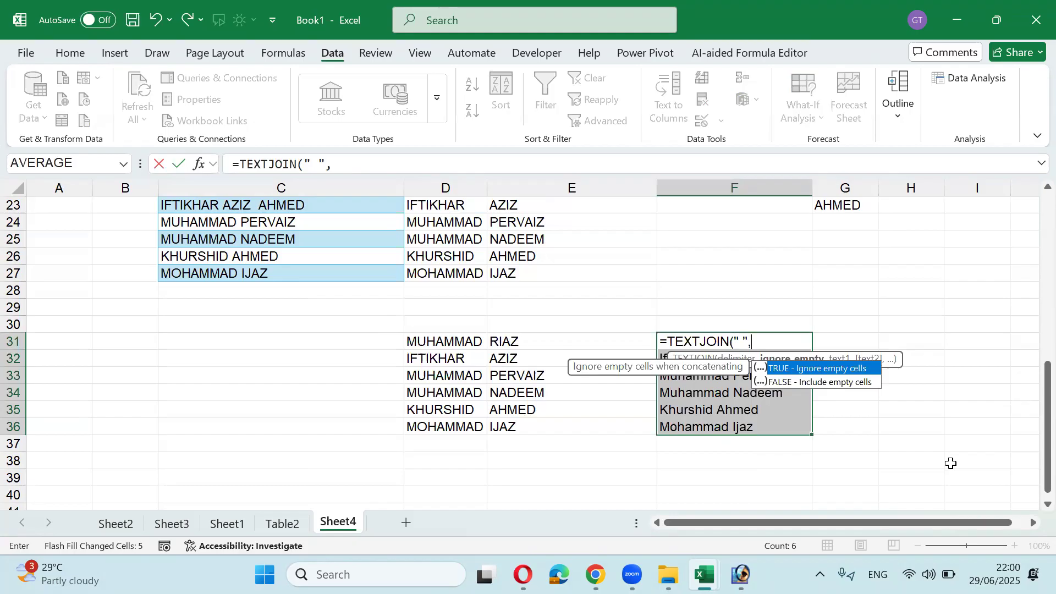
key(Left)
key(Left)
text(,)
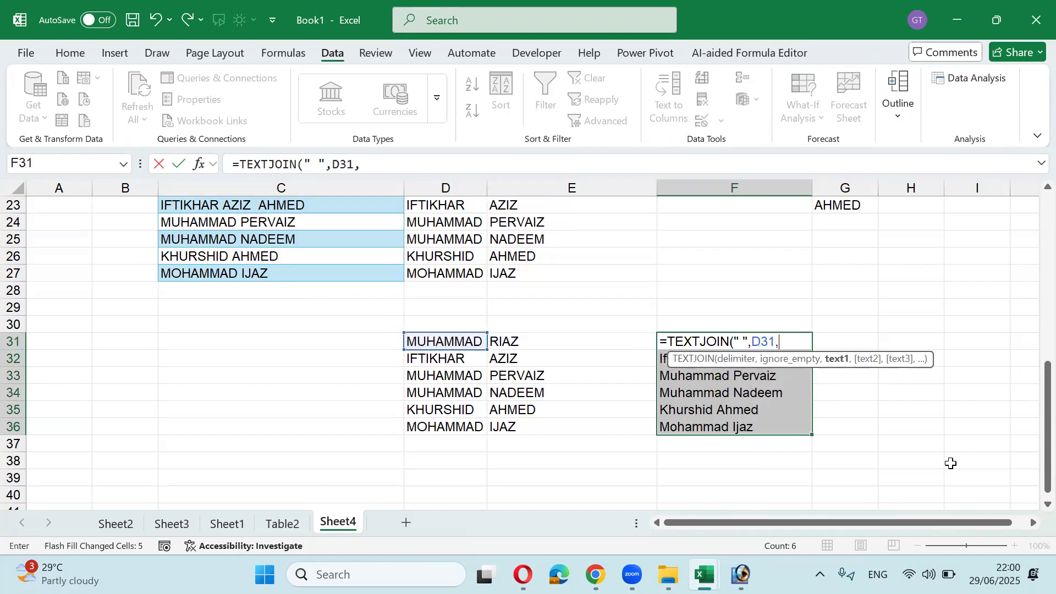
key(Right)
key(ctrl+Return)
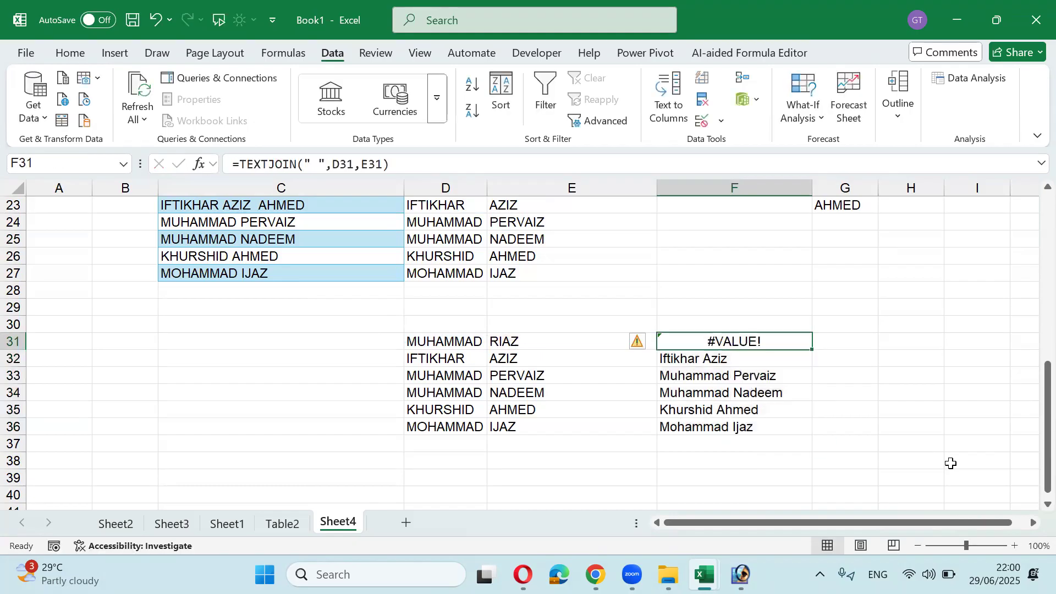
Step: Correct F31 to =TEXTJOIN(" ",TRUE,D31:E31) and fill it down to F36
key(F2)
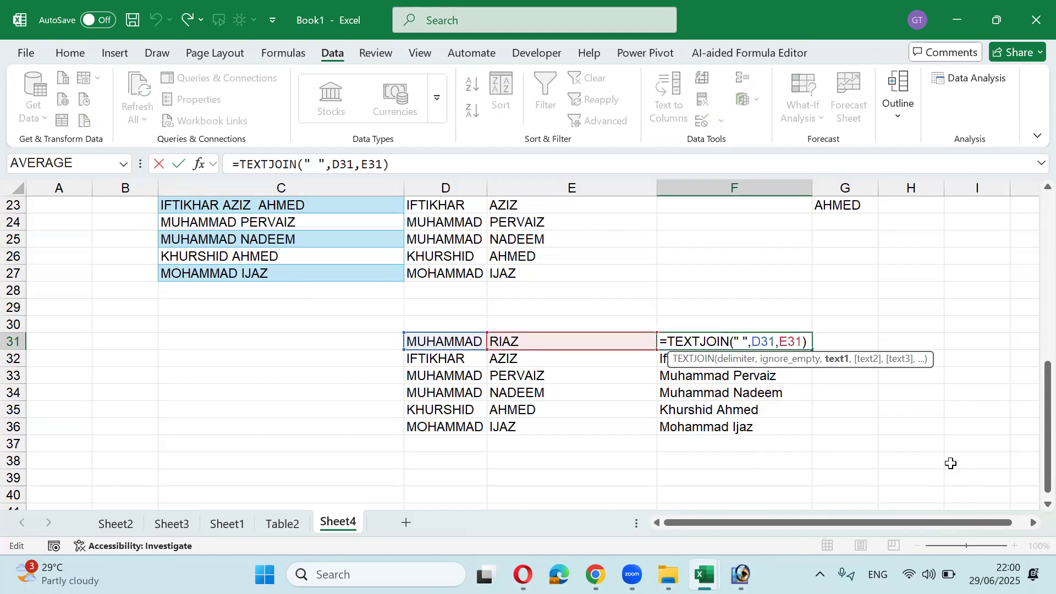
key(Delete)
key(Delete)
key(Delete)
key(BackSpace)
key(BackSpace)
key(BackSpace)
key(BackSpace)
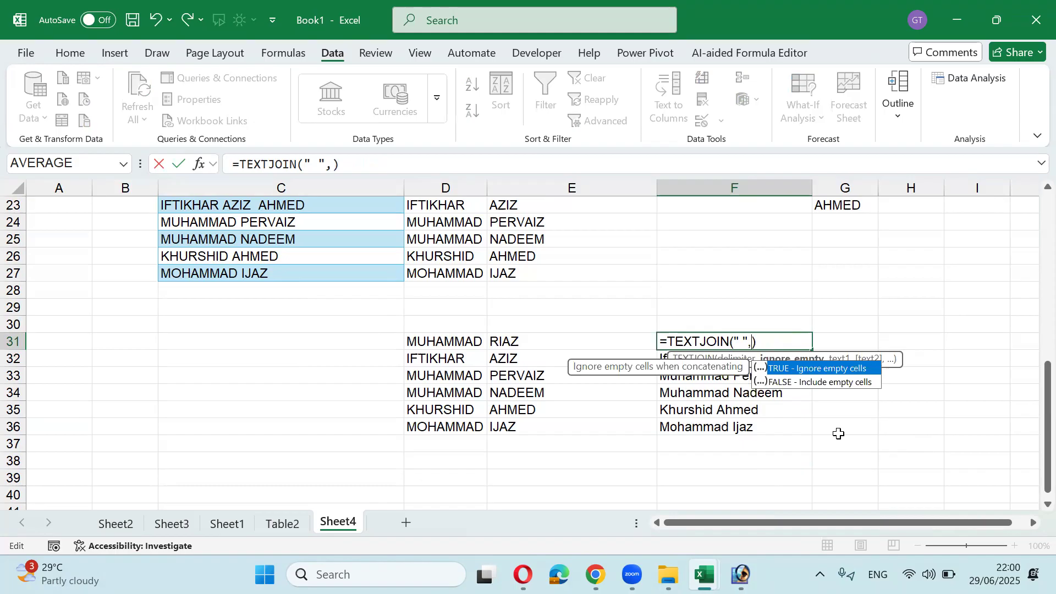
drag(443, 345, 489, 342)
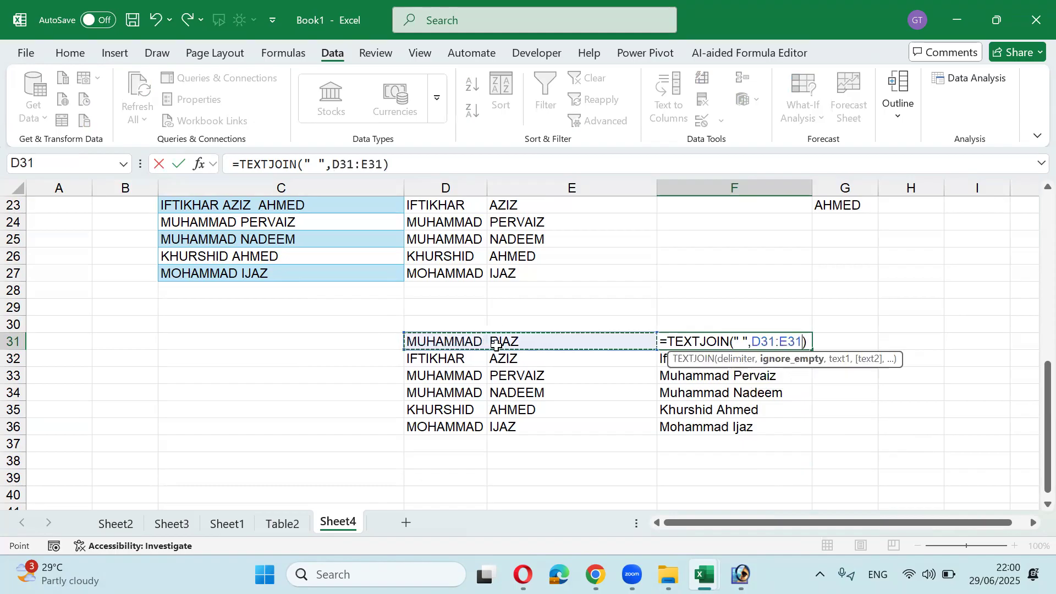
key(Return)
key(Return)
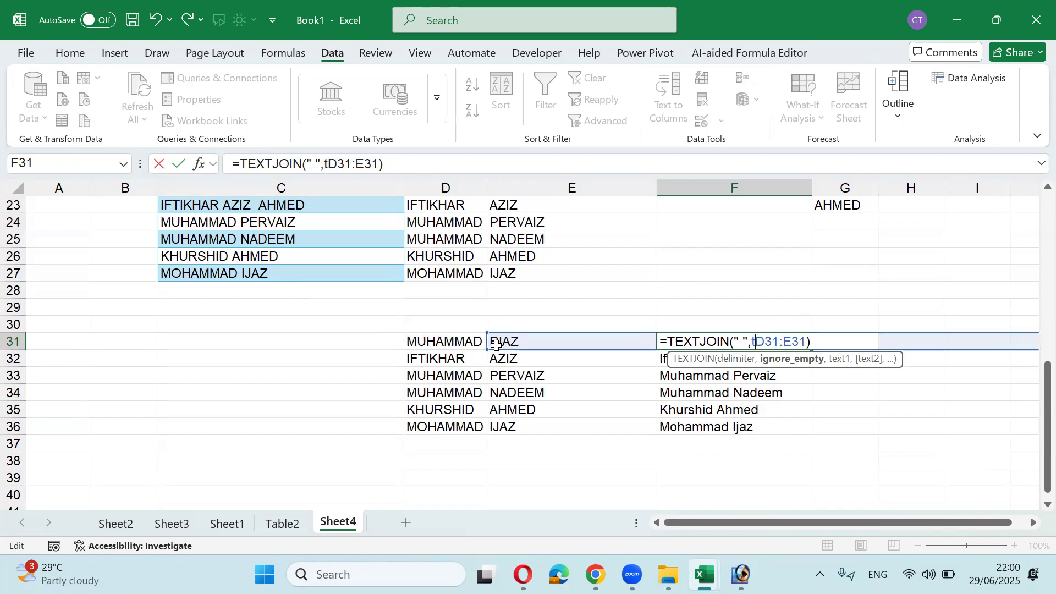
text(true)
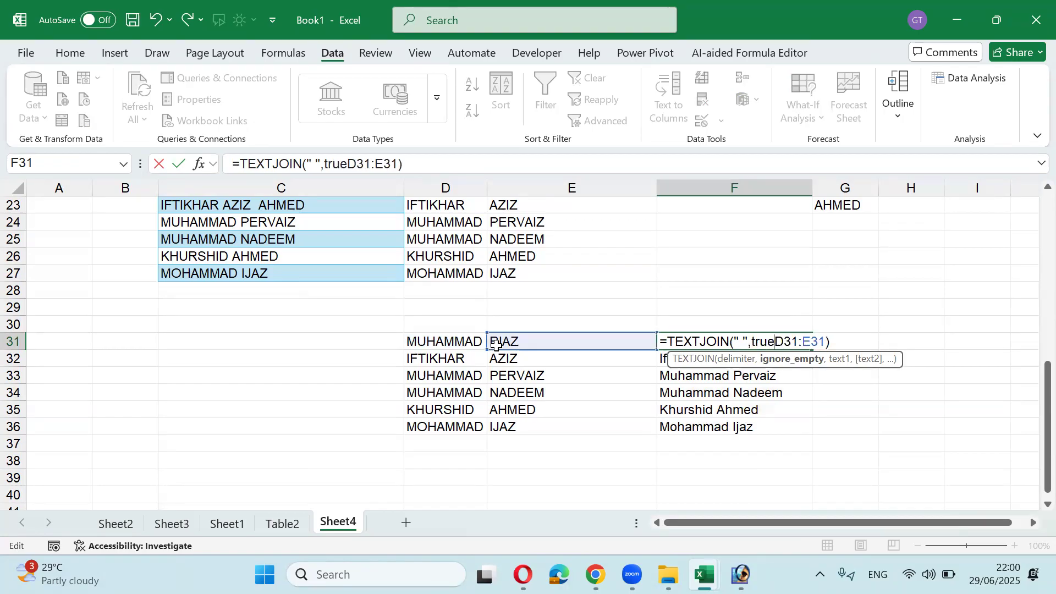
text(,)
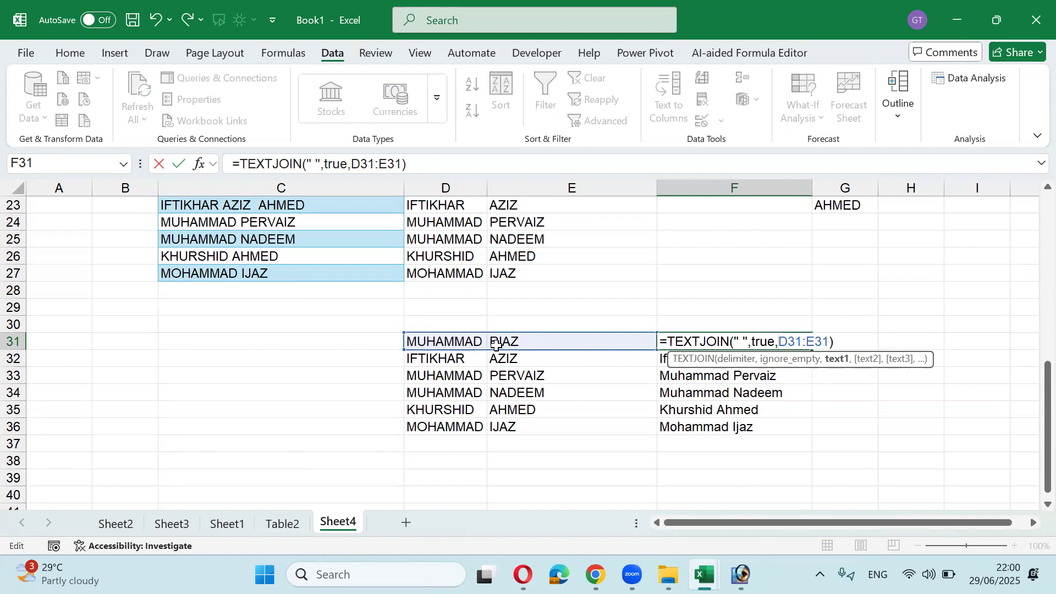
key(Return)
key(Up)
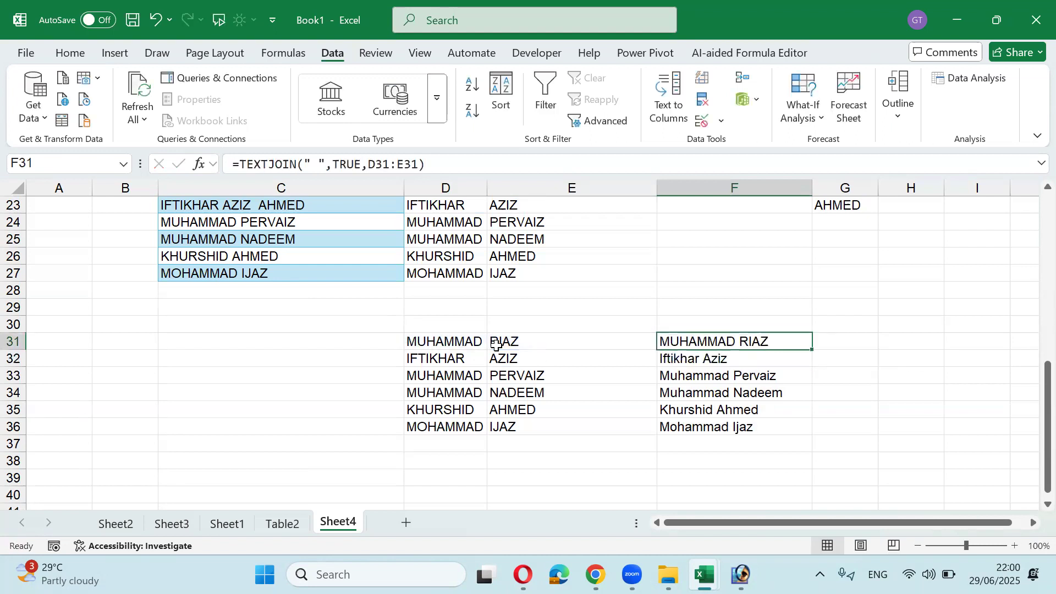
key(ctrl+shift+Down)
key(ctrl+d)
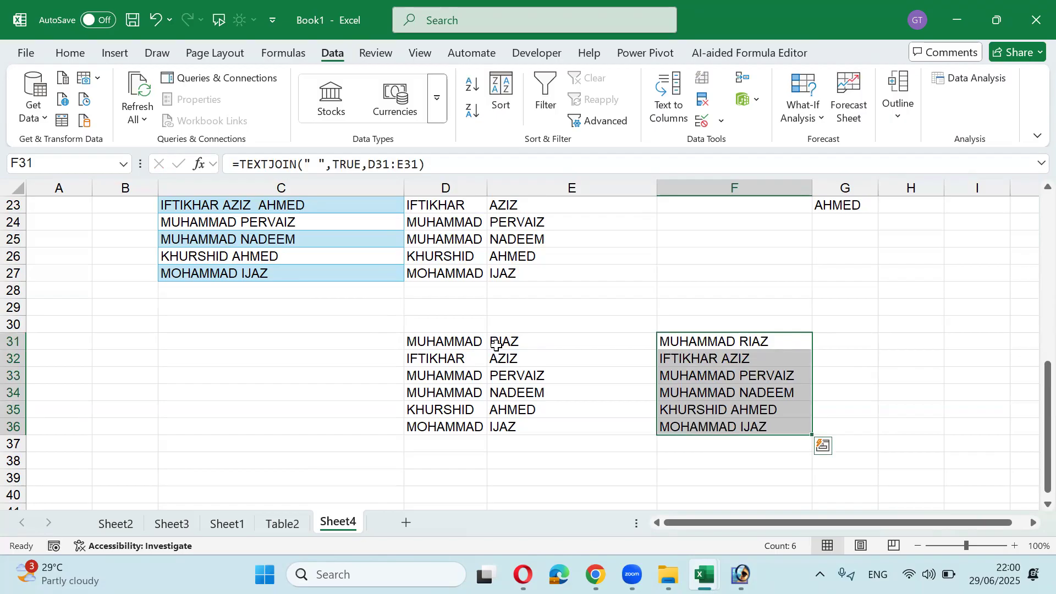
Step: Check each TEXTJOIN formula in F31:F36, then move toward the empty rows below
key(F2)
key(Return)
key(F2)
key(Return)
key(F2)
key(Return)
key(F2)
key(Return)
key(F2)
key(Return)
key(F2)
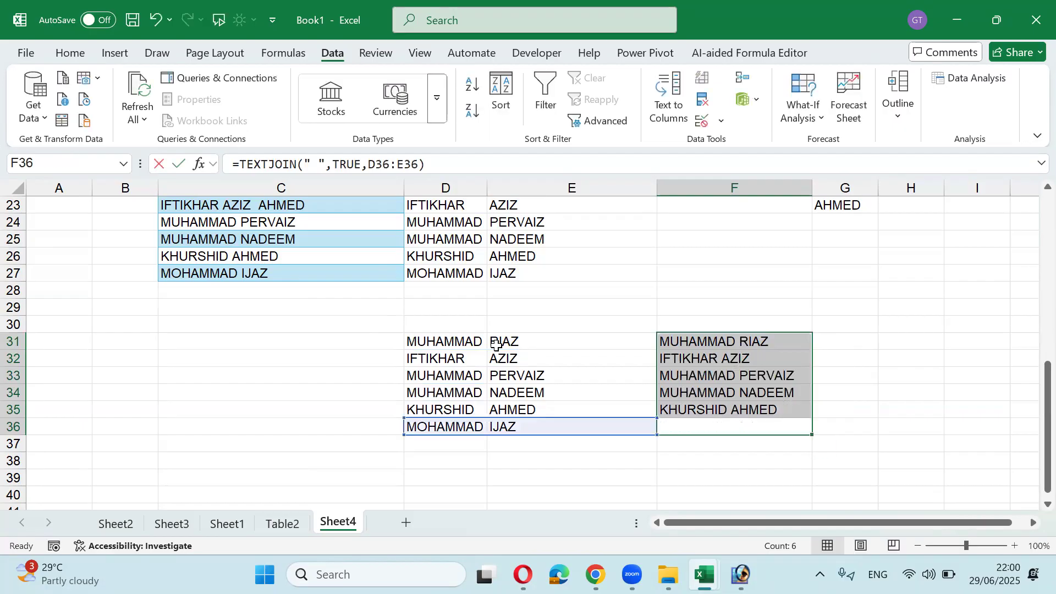
key(Return)
click(496, 344)
key(Down)
key(Down)
key(Down)
key(Down)
key(Down)
key(Down)
key(Down)
key(Down)
key(Down)
key(Down)
key(Down)
key(Down)
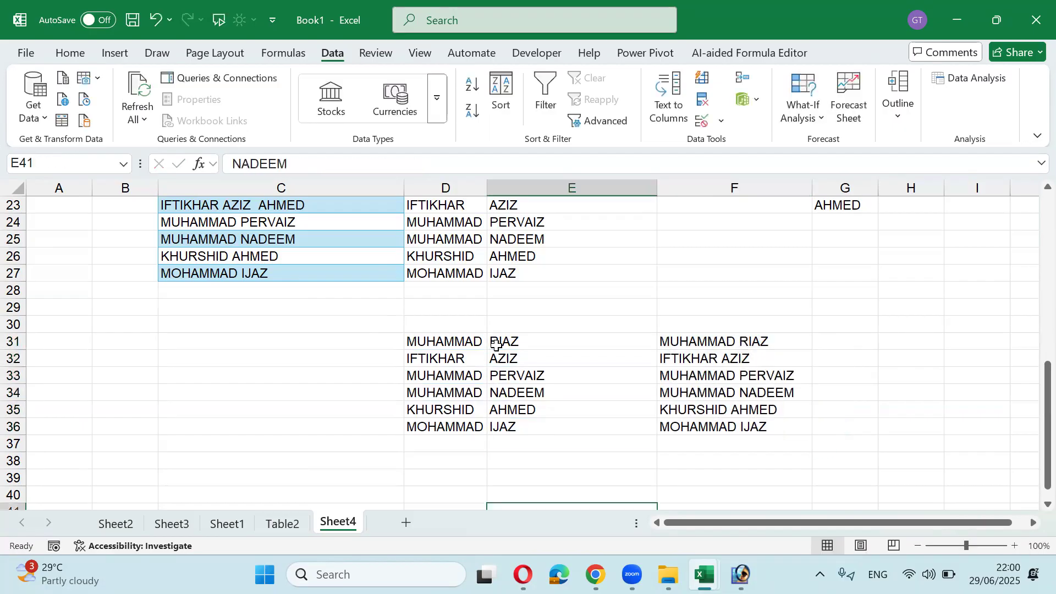
Step: Enter the ages 23, 23, 24, 25, 26 and 27 in D38:D43
key(Up)
key(Up)
key(Left)
key(Up)
key(Up)
key(Up)
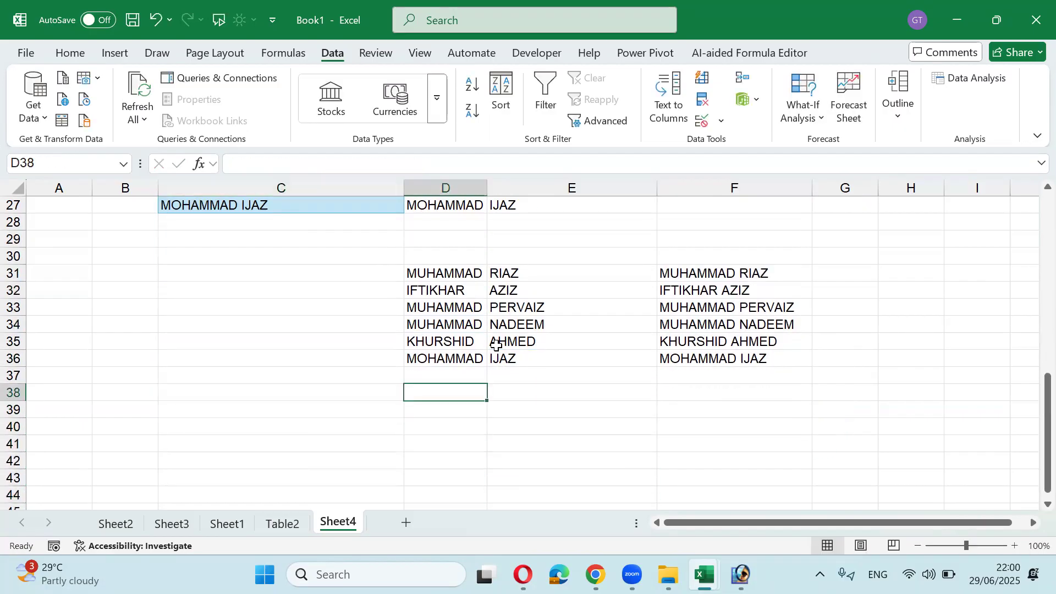
text(23)
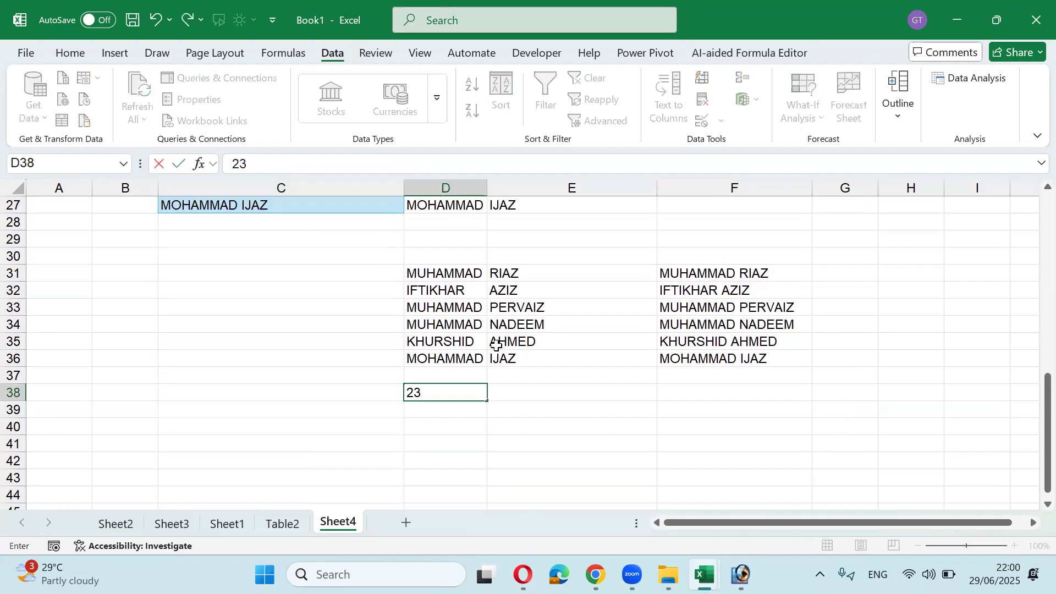
key(Return)
text(23)
key(Return)
text(24)
key(Return)
text(25)
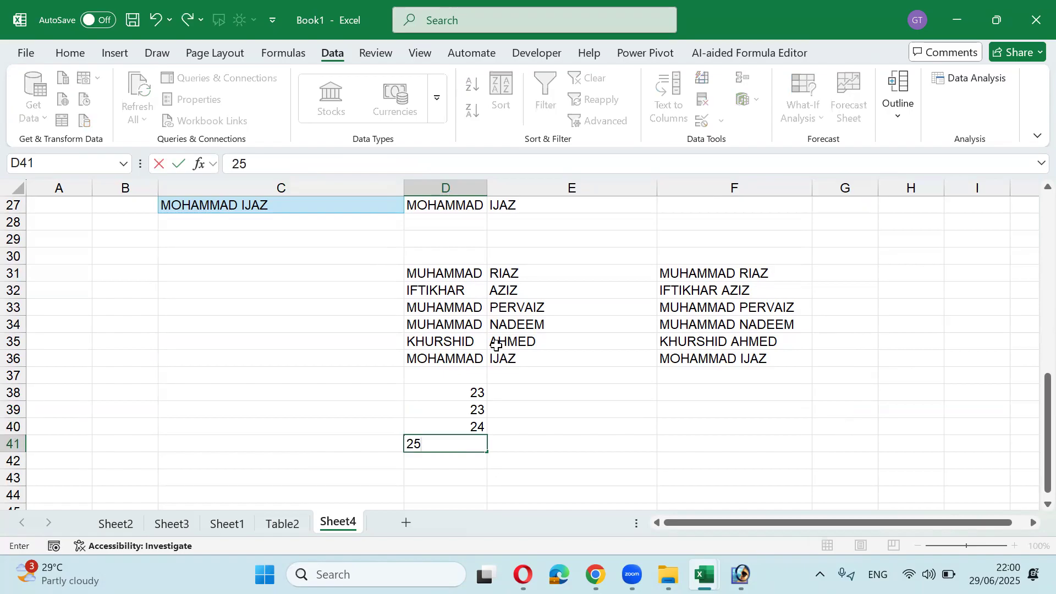
key(Return)
text(26)
key(Return)
text(27)
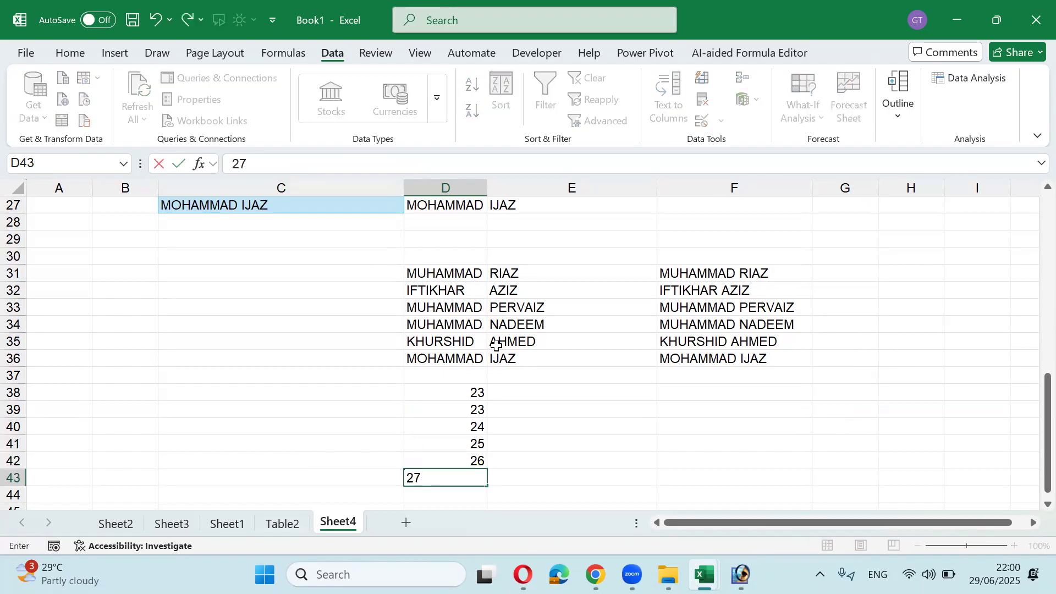
key(Tab)
Step: Widen column E, then select the numbers in D38:D43
key(Up)
key(Up)
key(Up)
key(Up)
key(Up)
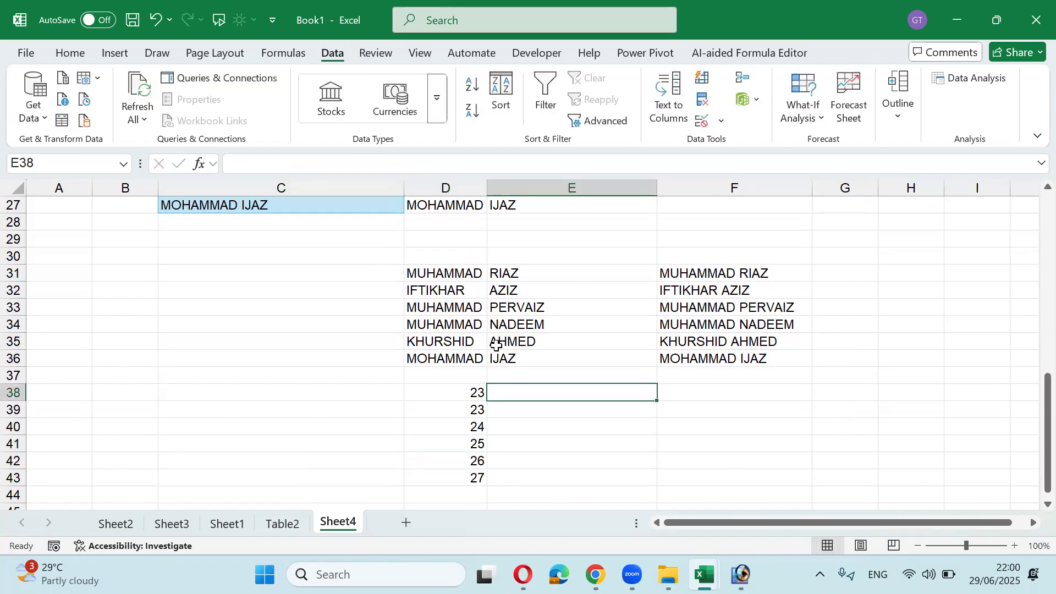
drag(656, 187, 686, 195)
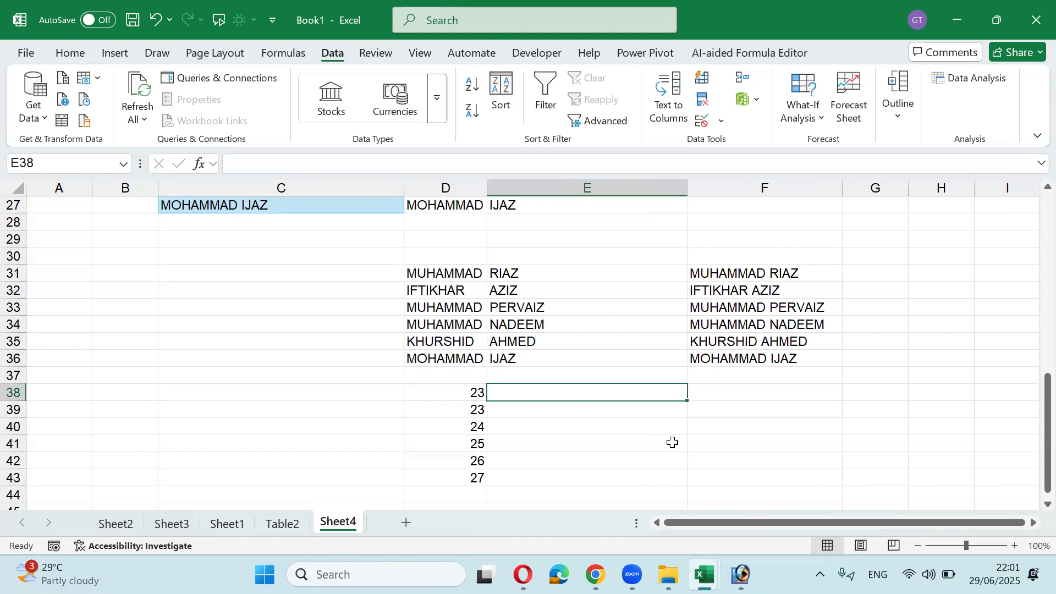
text(23,23,)
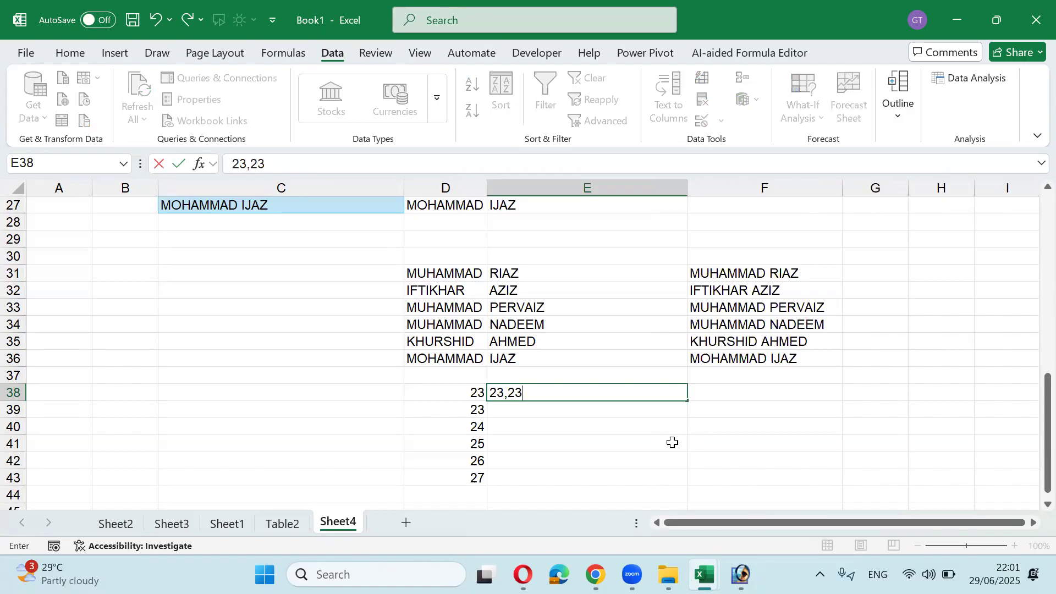
key(Escape)
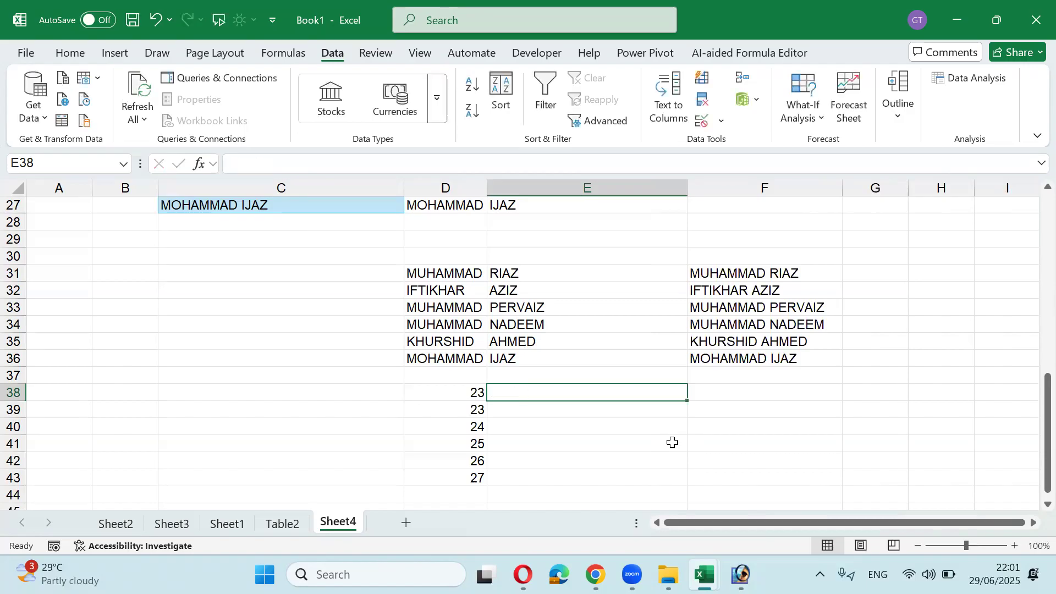
key(Left)
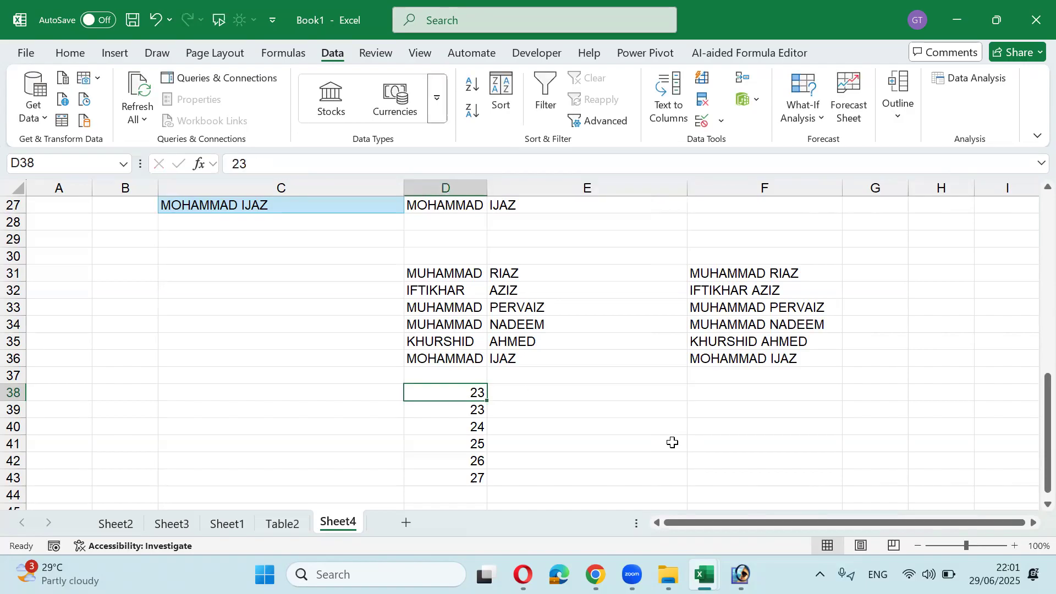
key(ctrl+shift+Down)
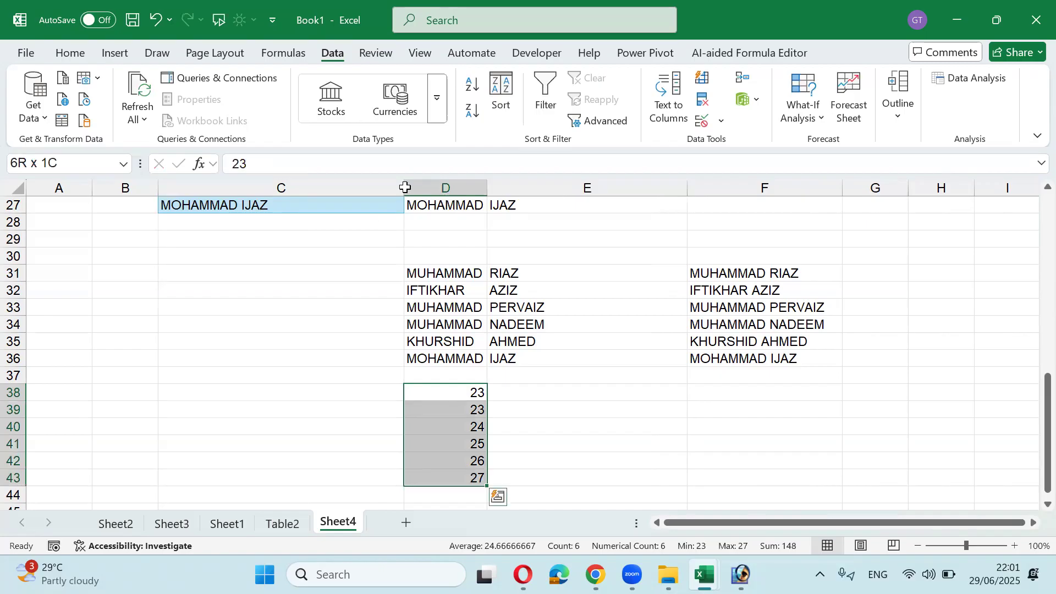
Step: Try Fill > Justify on the numbers and dismiss Excel's cannot-justify warning
click(82, 54)
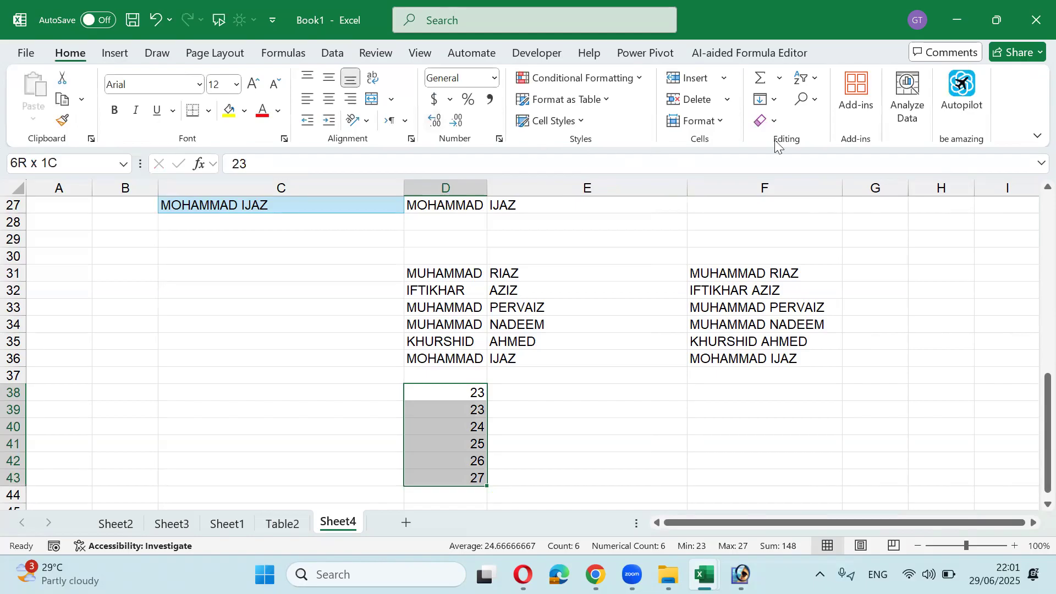
click(773, 101)
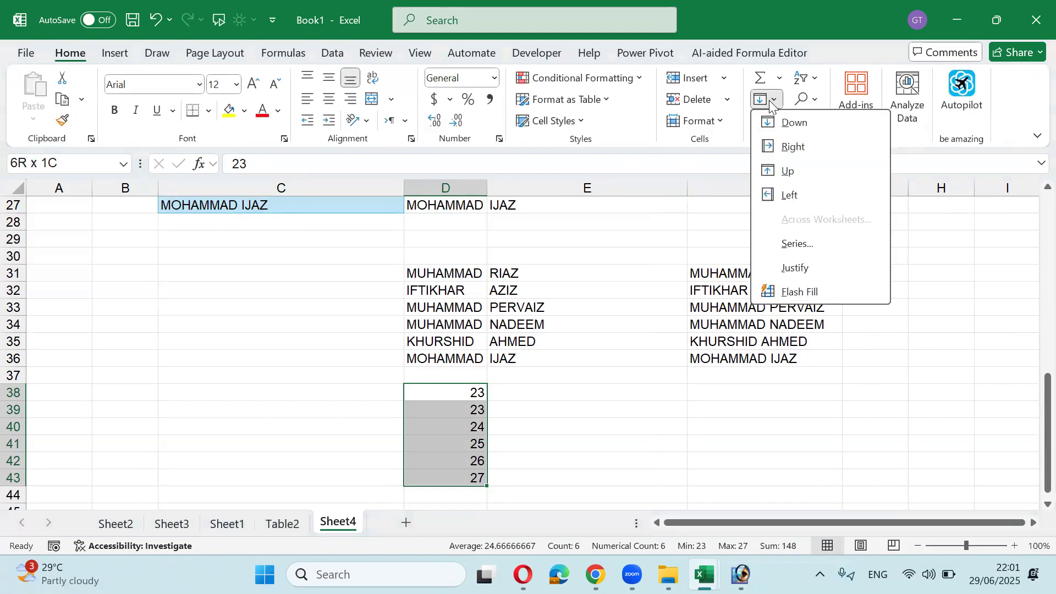
click(795, 268)
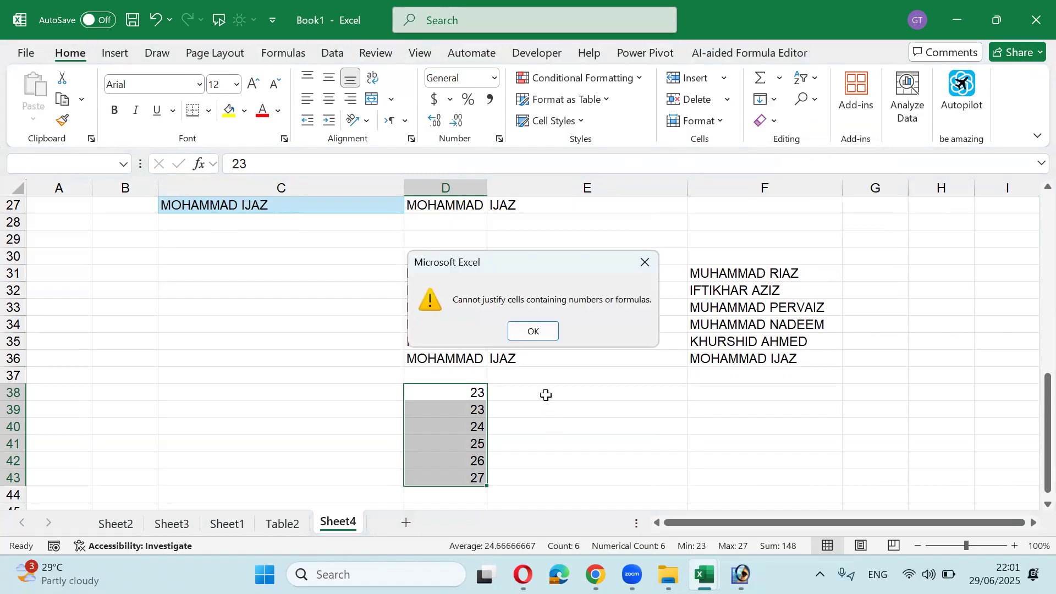
key(Return)
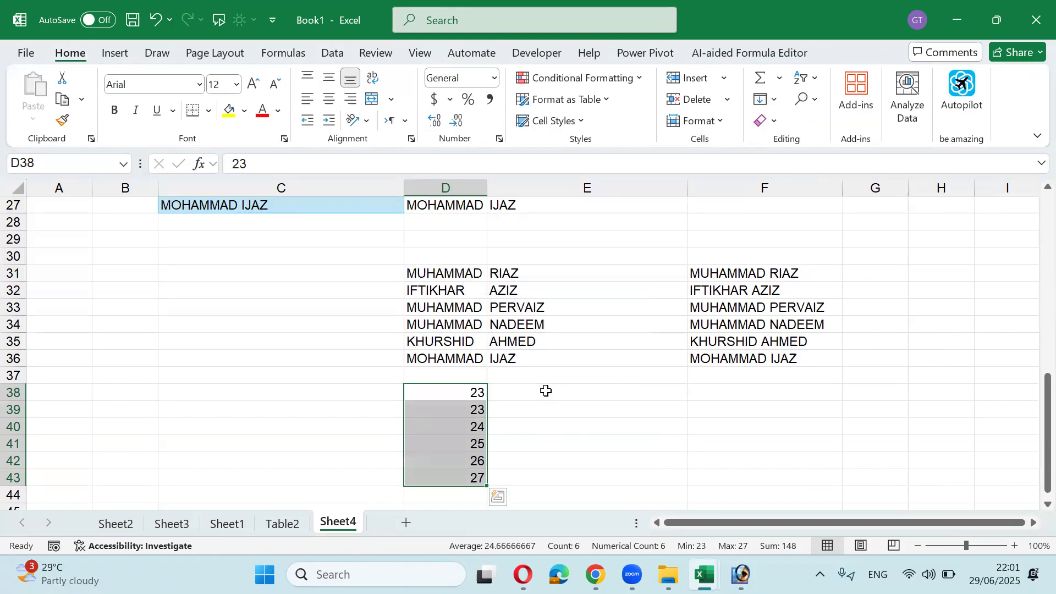
click(546, 391)
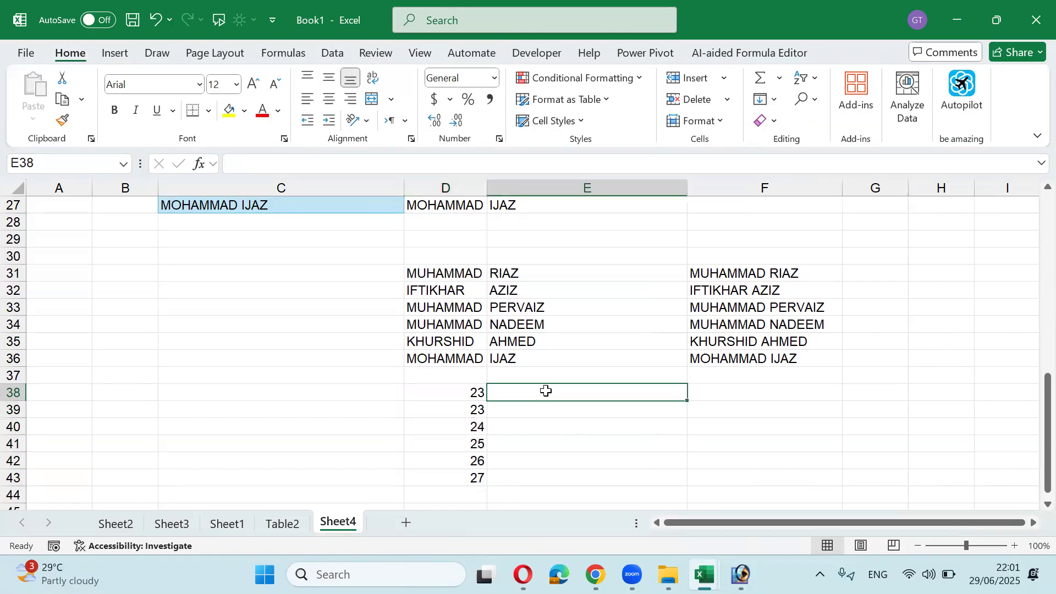
Step: Enter =D38&"," in E38 and fill it down to E43
text(=)
key(Left)
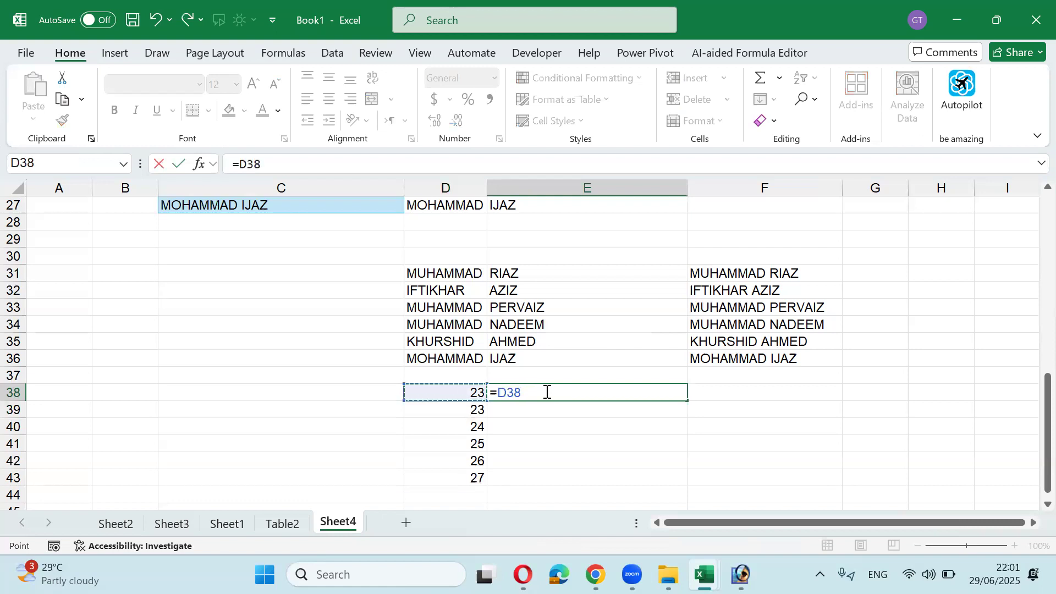
text(&",")
key(Return)
click(545, 391)
key(shift+Down)
key(shift+Down)
key(shift+Down)
key(shift+Down)
key(shift+Down)
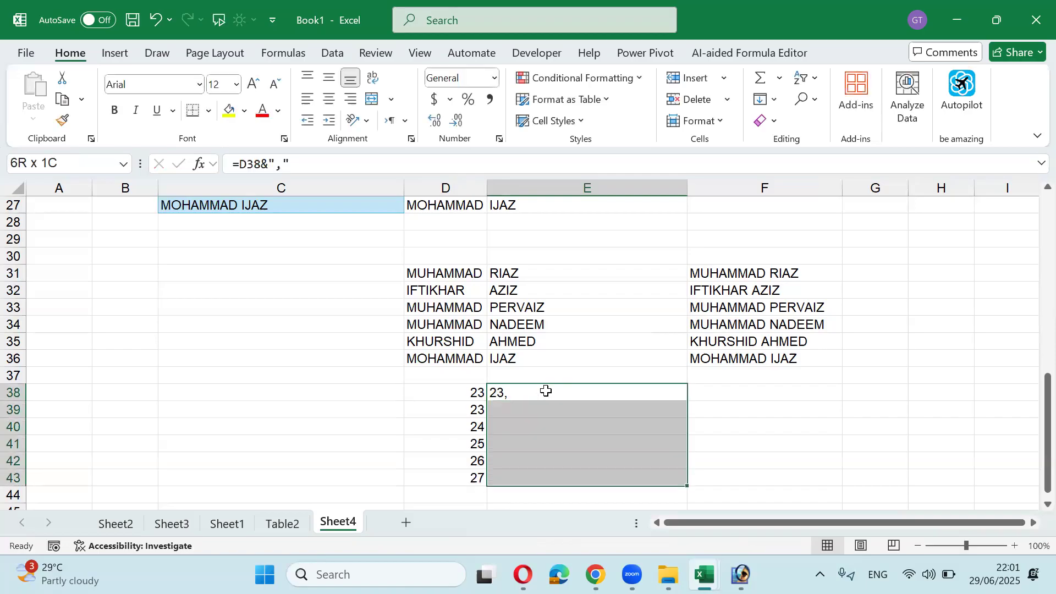
key(ctrl+d)
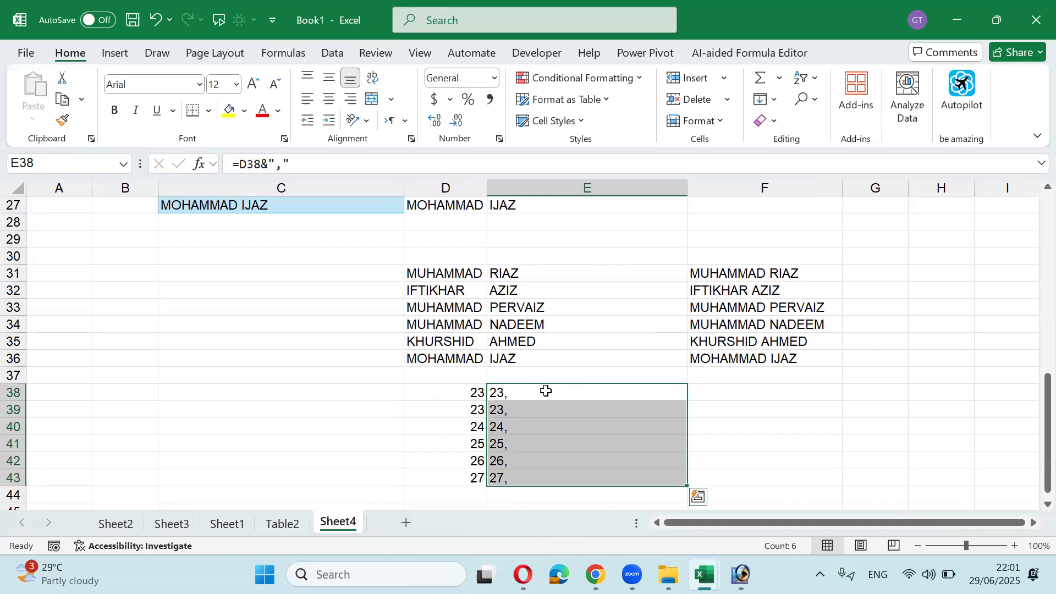
Step: Replace the E38:E43 formulas with their plain values and widen column E
key(ctrl+c)
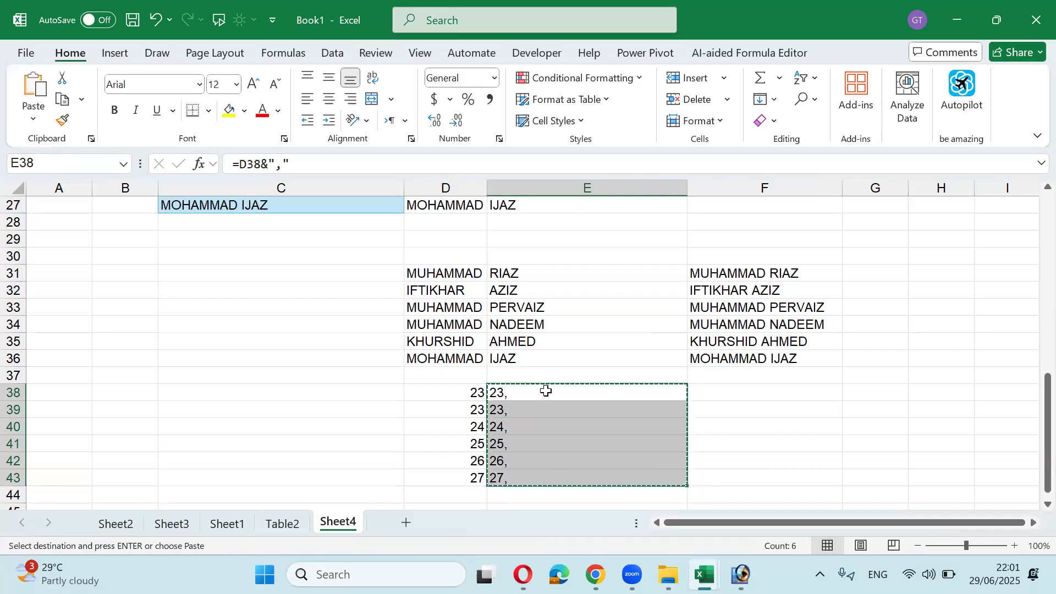
key(ctrl+alt+v)
key(v)
key(Return)
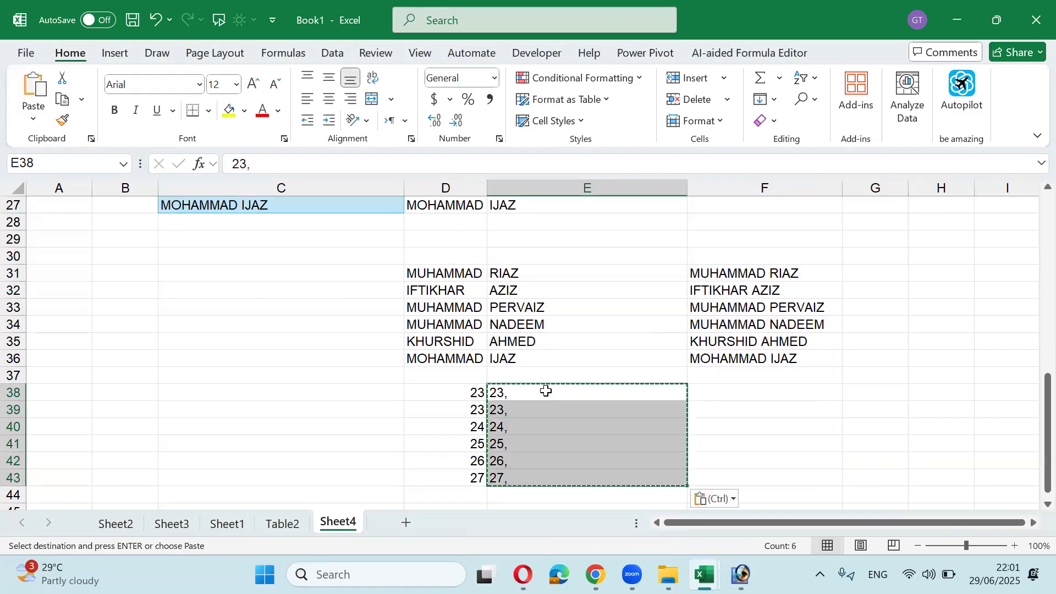
drag(688, 187, 717, 186)
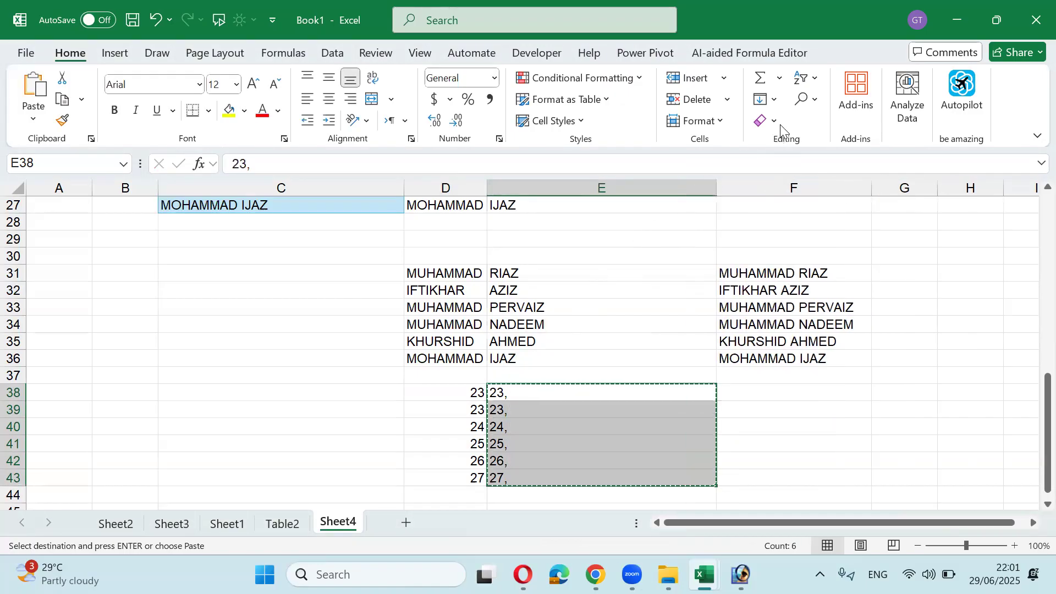
Step: Justify the E38:E43 values into one line in E38, then narrow column E
click(767, 99)
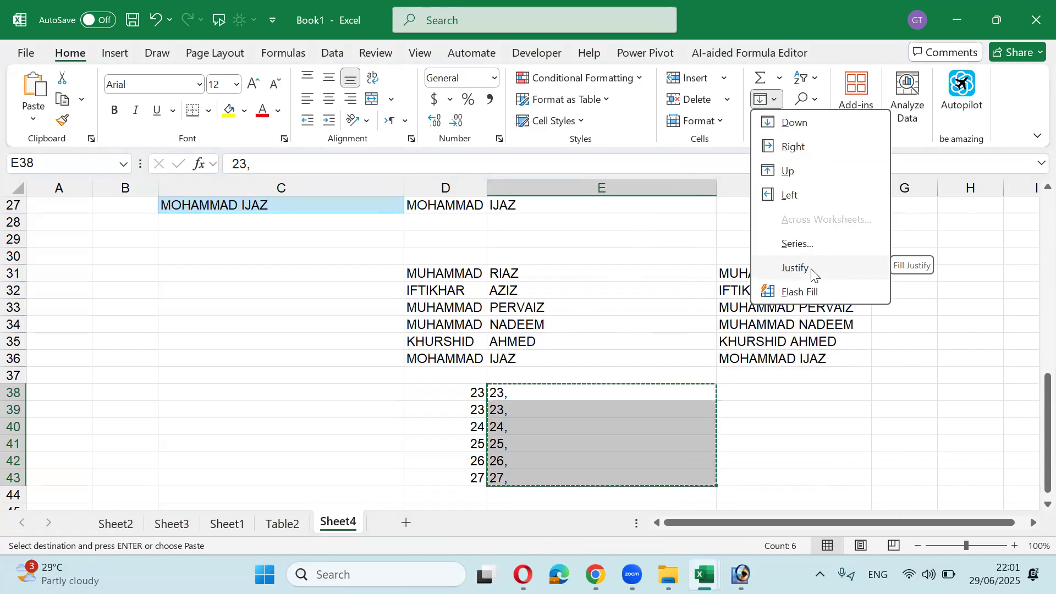
click(811, 270)
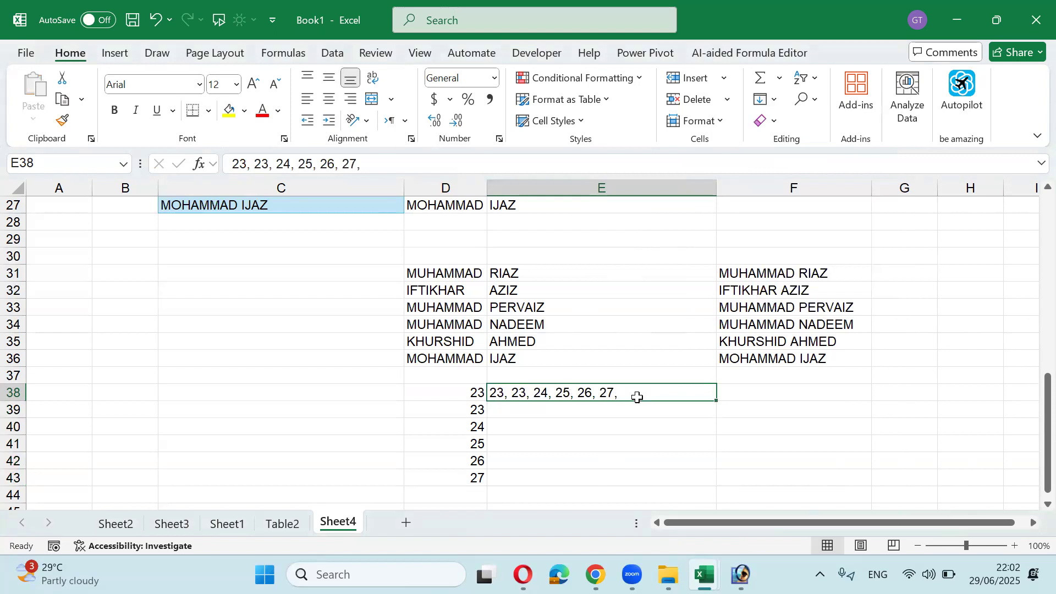
drag(716, 189, 508, 196)
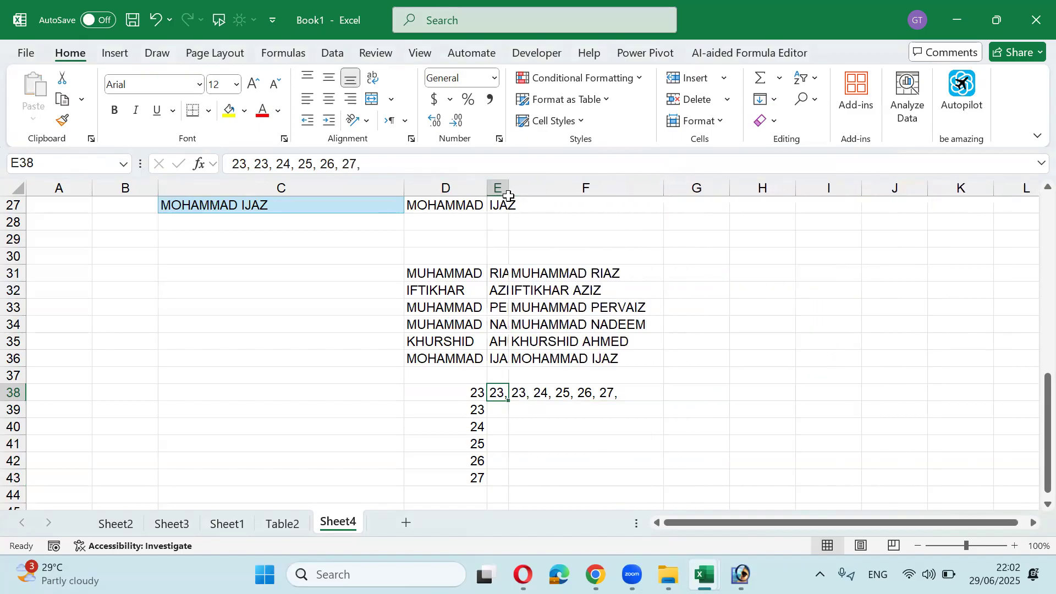
Step: Justify again to split the list back into E38:E43, accepting the overflow warning
click(775, 100)
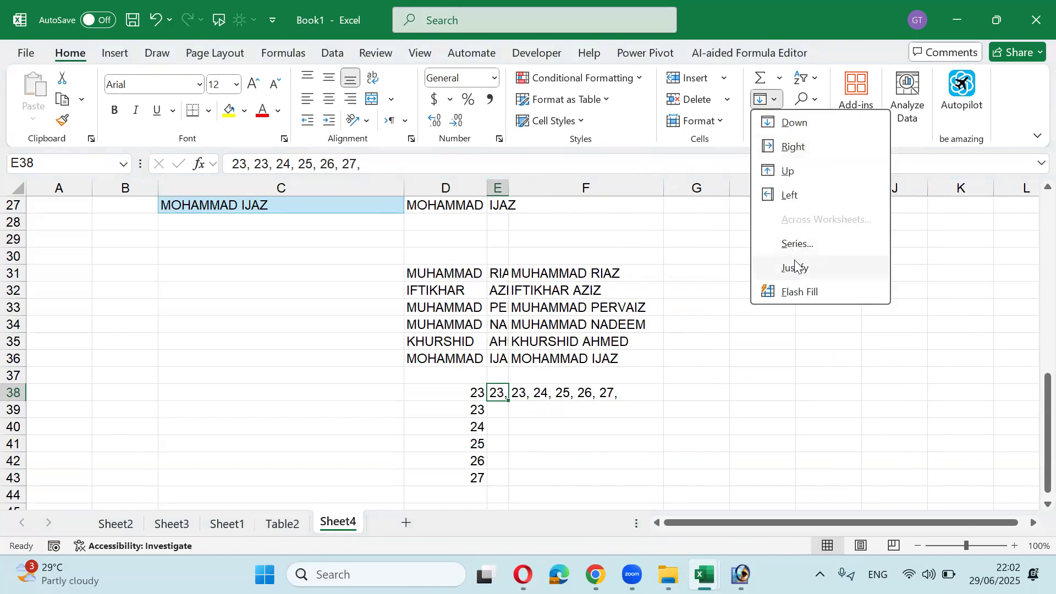
click(796, 267)
click(505, 331)
scroll(524, 349, down, 1)
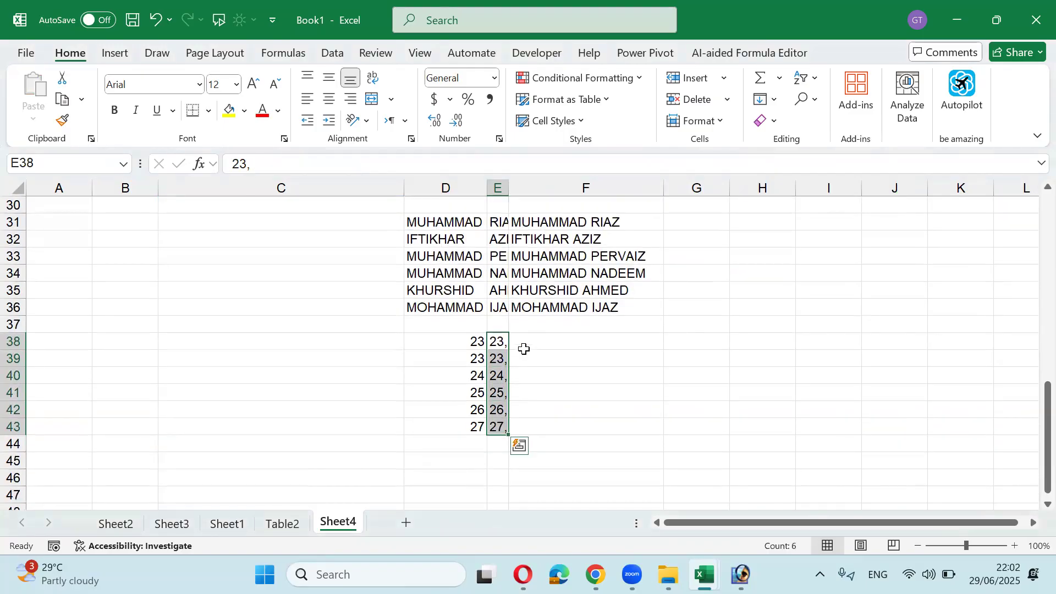
drag(509, 187, 516, 187)
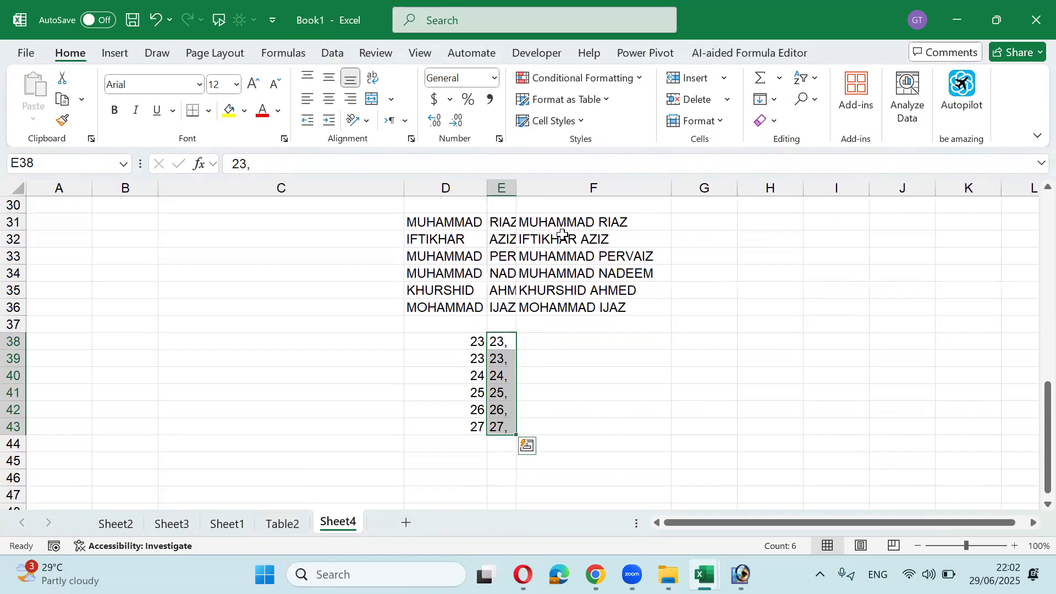
key(Right)
Step: Enter =TEXTJOIN(",",TRUE,D38:D43) in F38 to produce 23,23,24,25,26,27
text(=te)
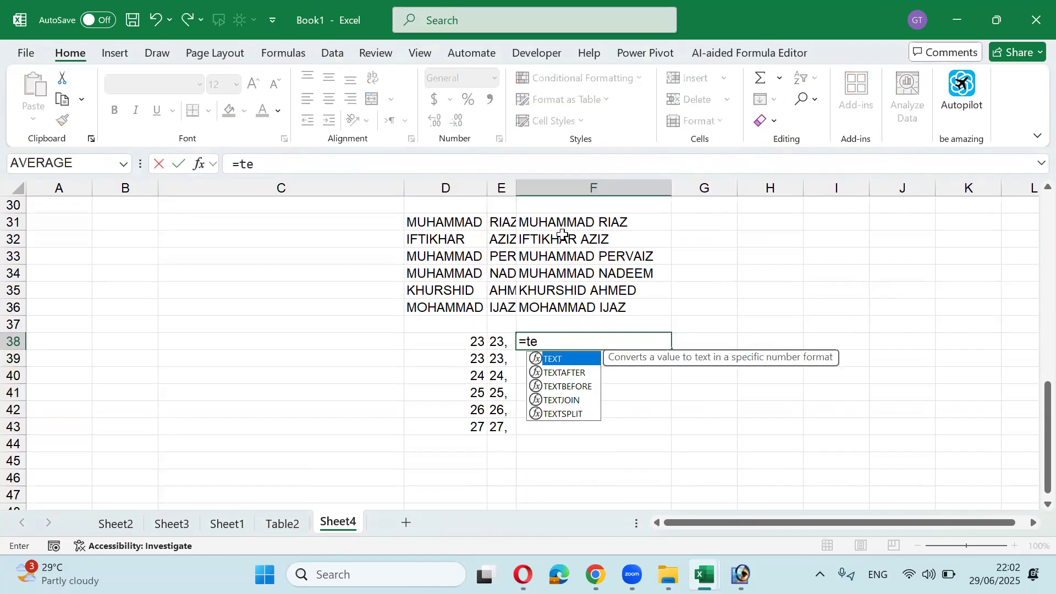
key(Down)
key(Down)
key(Down)
key(Tab)
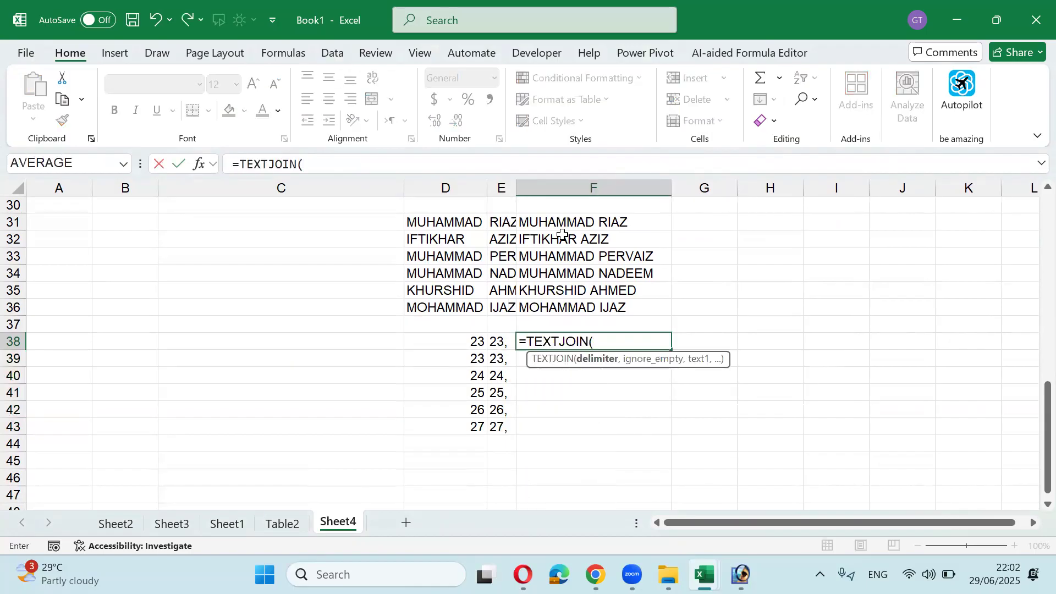
text(",",)
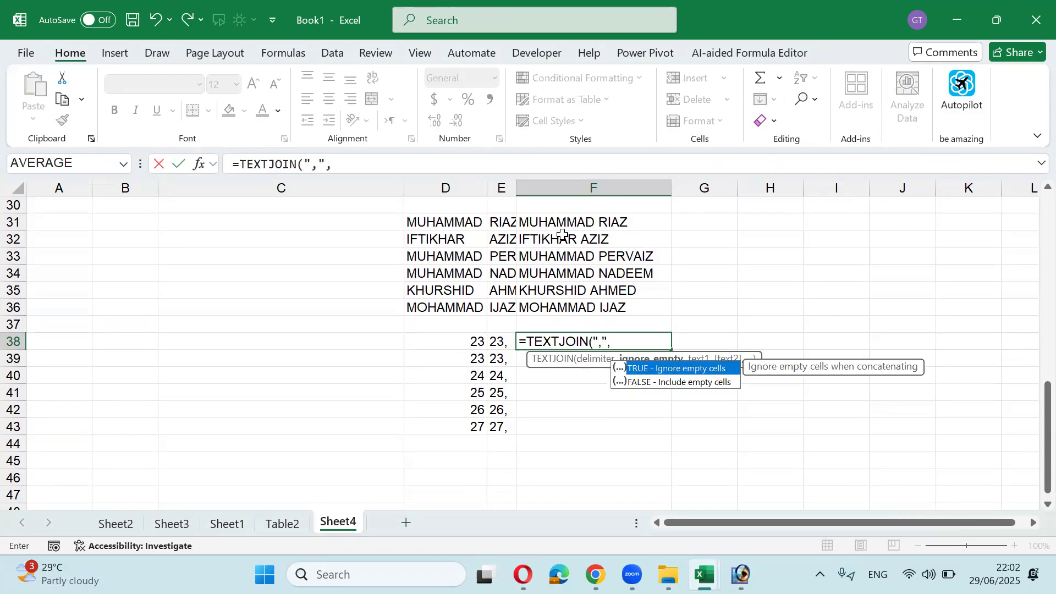
key(Tab)
text(,)
key(Left)
key(Left)
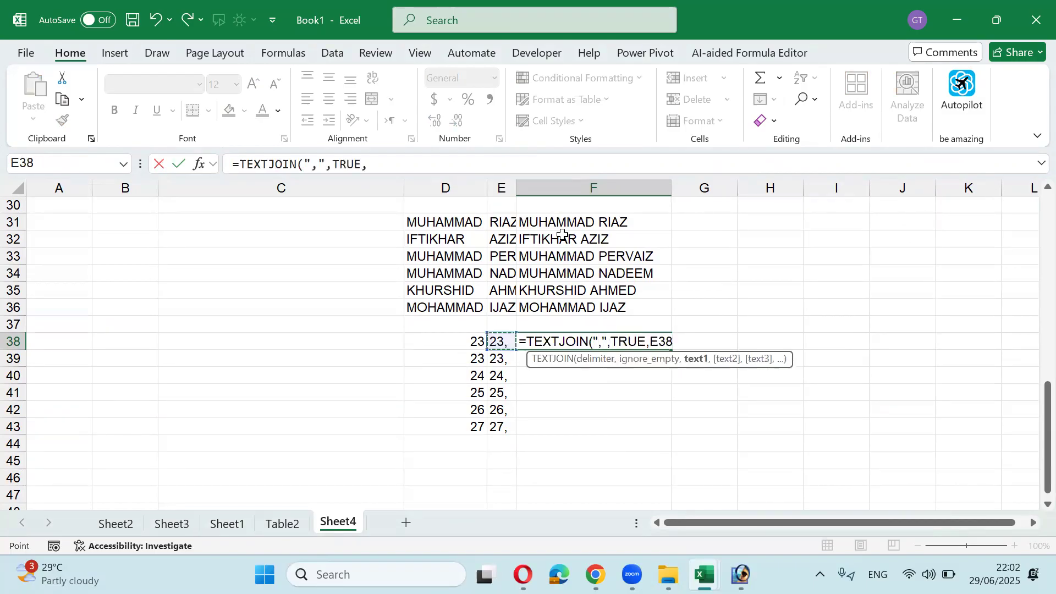
key(ctrl+shift+Down)
key(ctrl+Return)
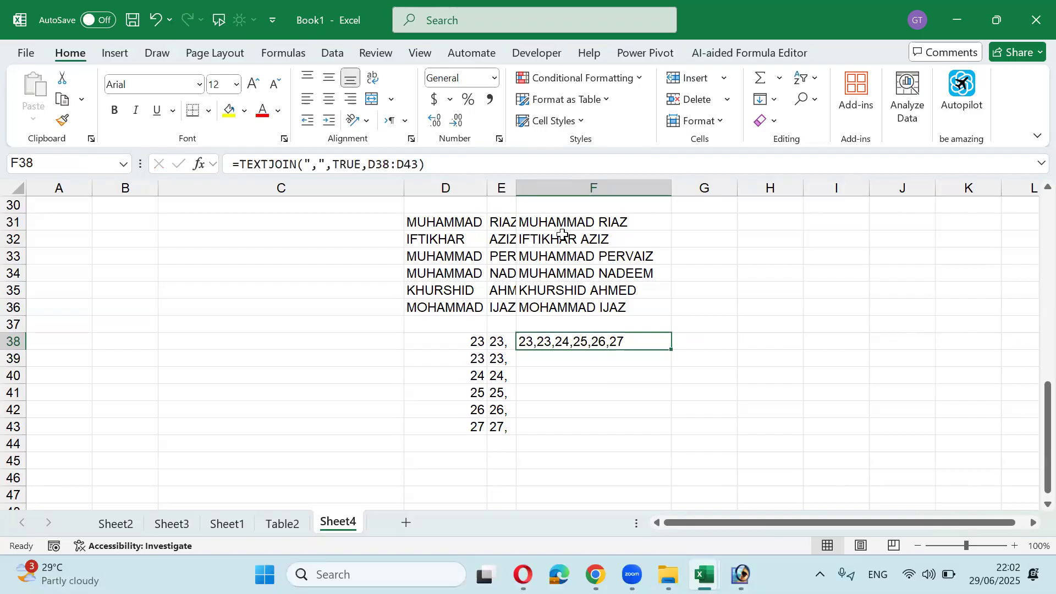
Step: Copy F38 and paste the joined list into C44 as a plain value
key(ctrl+c)
key(Down)
key(Left)
key(Left)
key(Left)
key(Down)
key(Down)
key(Down)
key(Down)
key(Down)
key(alt+h)
key(v)
key(s)
key(v)
key(Return)
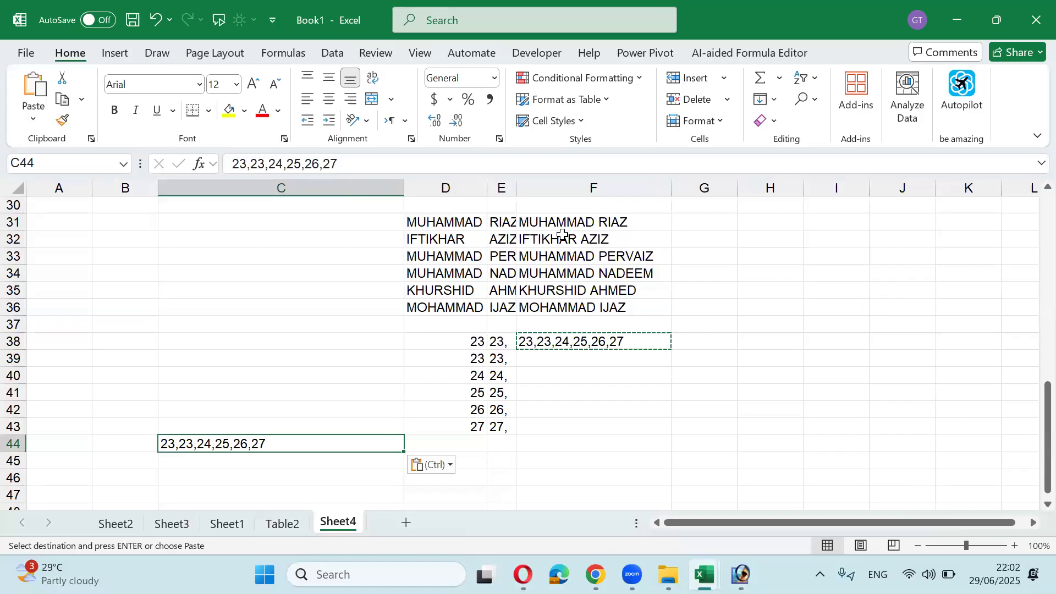
Step: Paste the 23,23,24,25,26,27 list down C44:C48
key(Right)
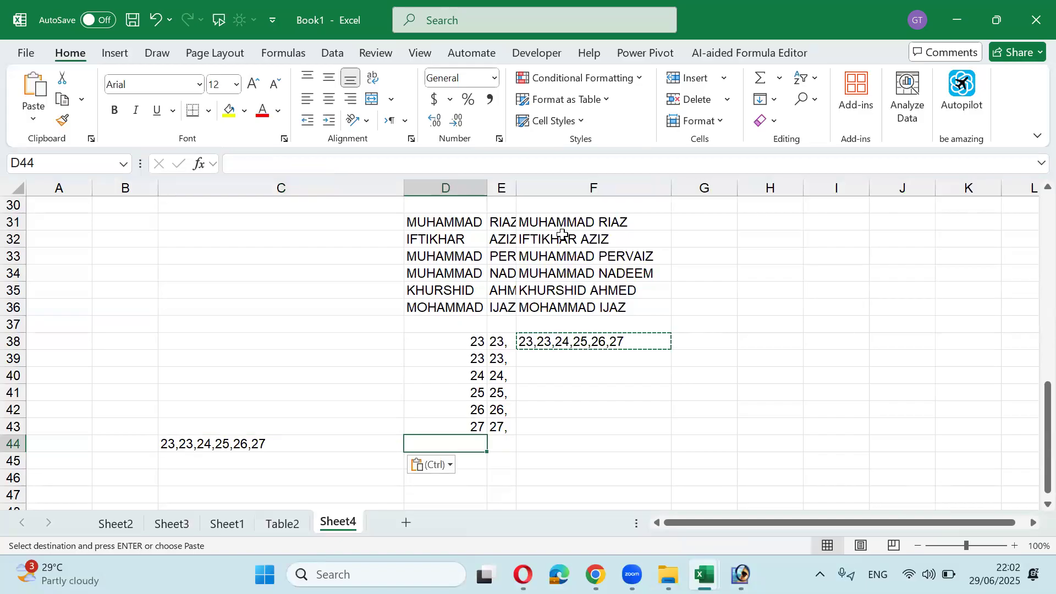
key(Left)
key(shift+Down)
key(shift+Down)
key(shift+Down)
key(shift+Down)
key(Return)
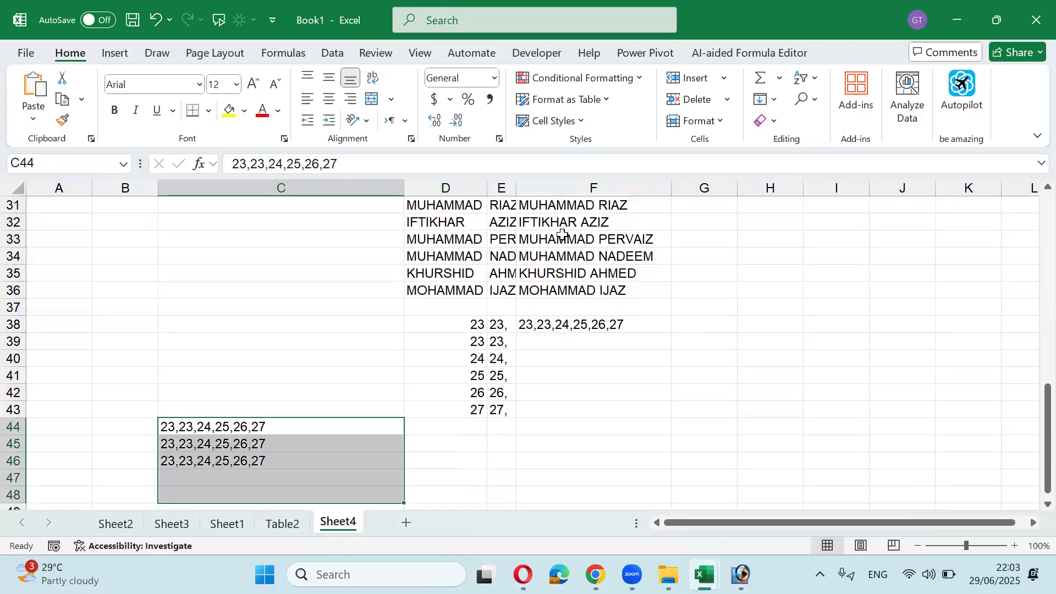
key(Return)
Step: Enter =SUM(C44) in D44, which returns 0 for the text list
key(Up)
key(Right)
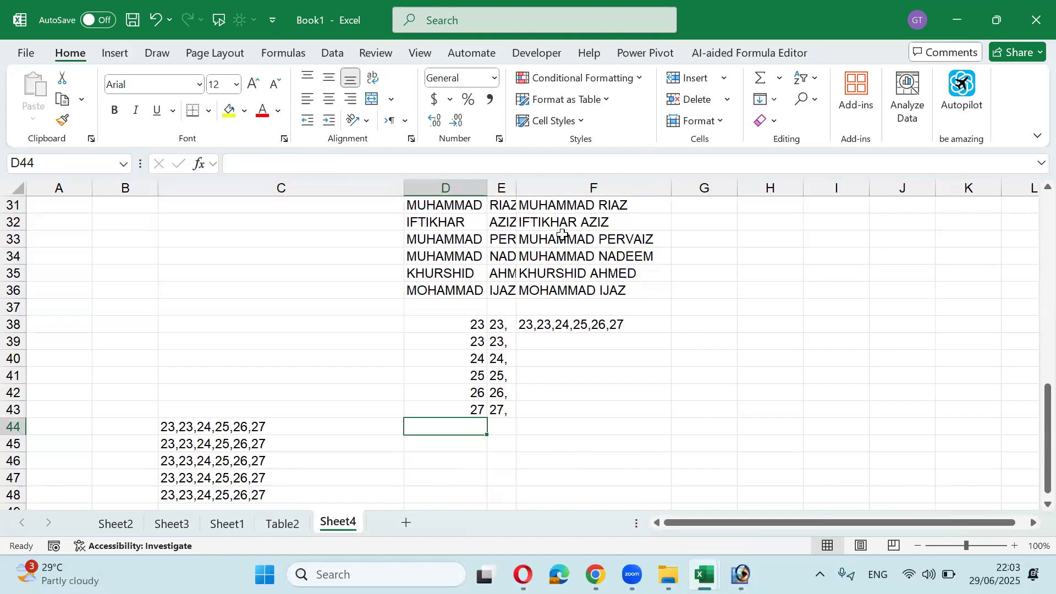
text(=sum)
key(Tab)
key(Left)
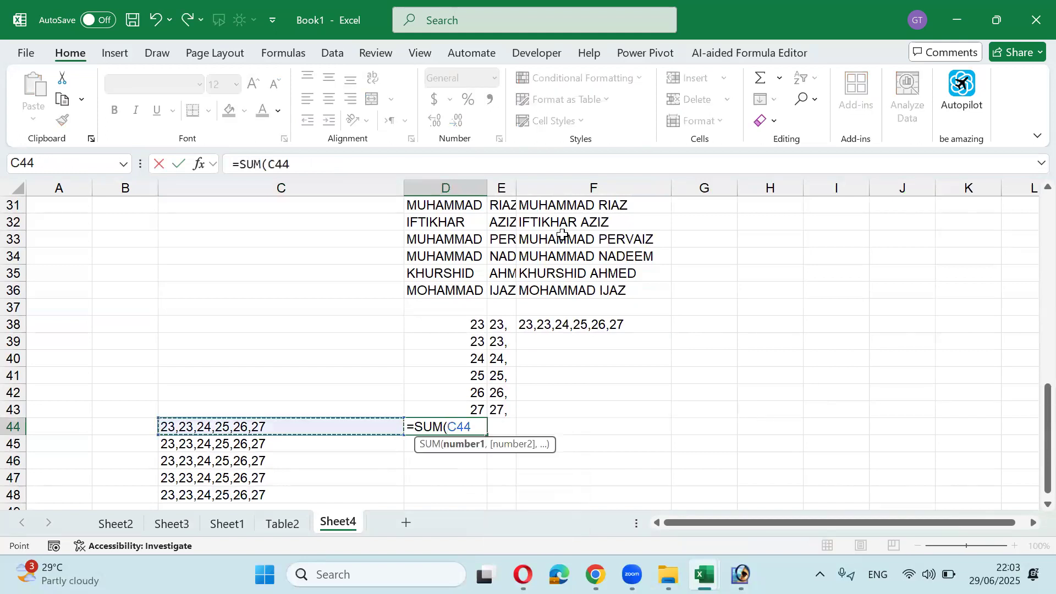
key(Return)
key(Left)
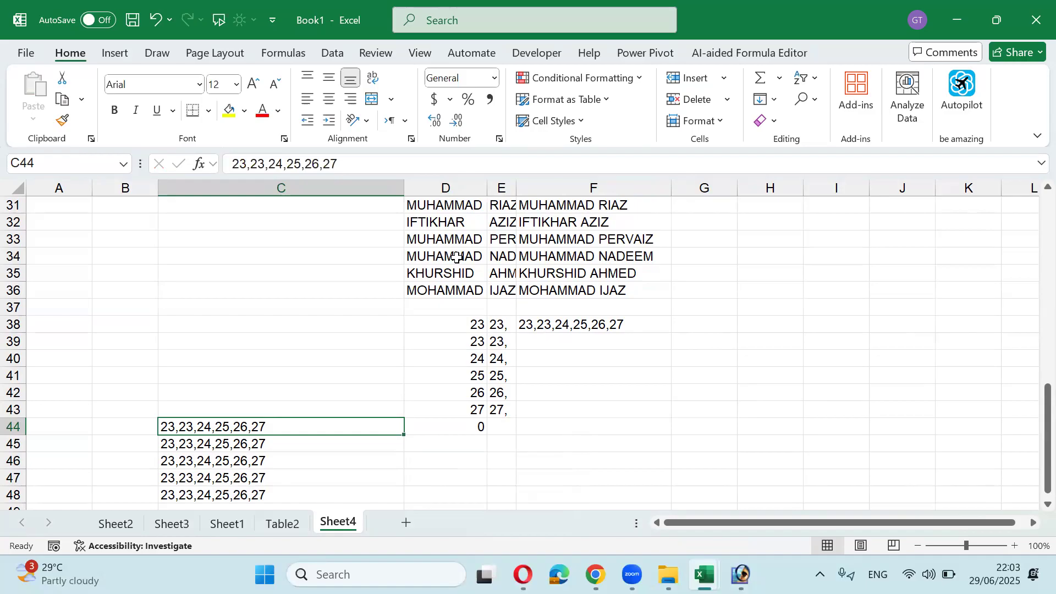
Step: Enter =TEXTSPLIT(C44,",") in D44 to split the comma-separated ages
key(shift+Down)
key(shift+Down)
key(shift+Down)
key(shift+Down)
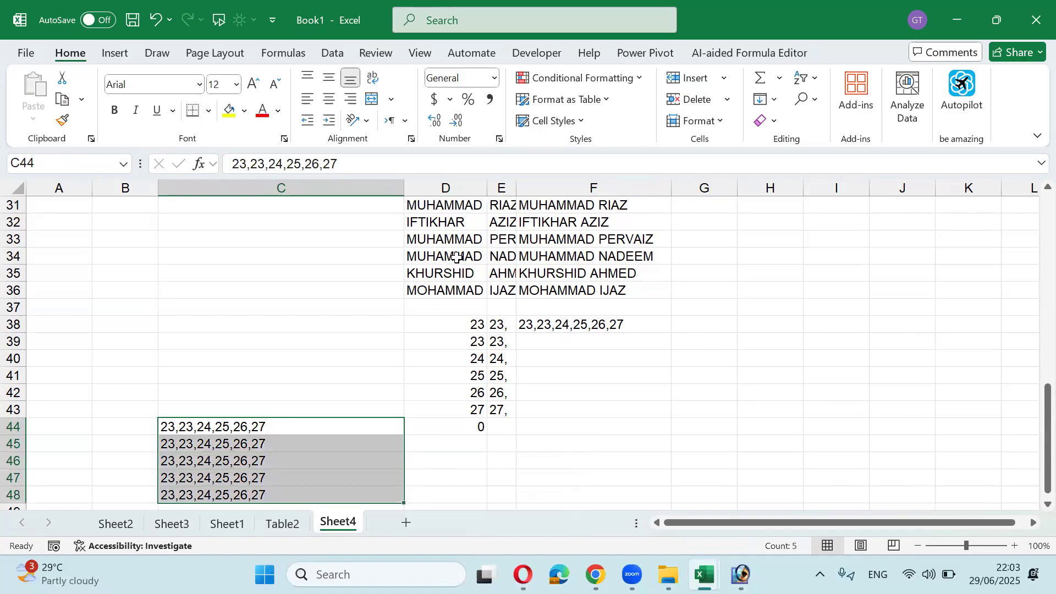
key(Right)
text(=t)
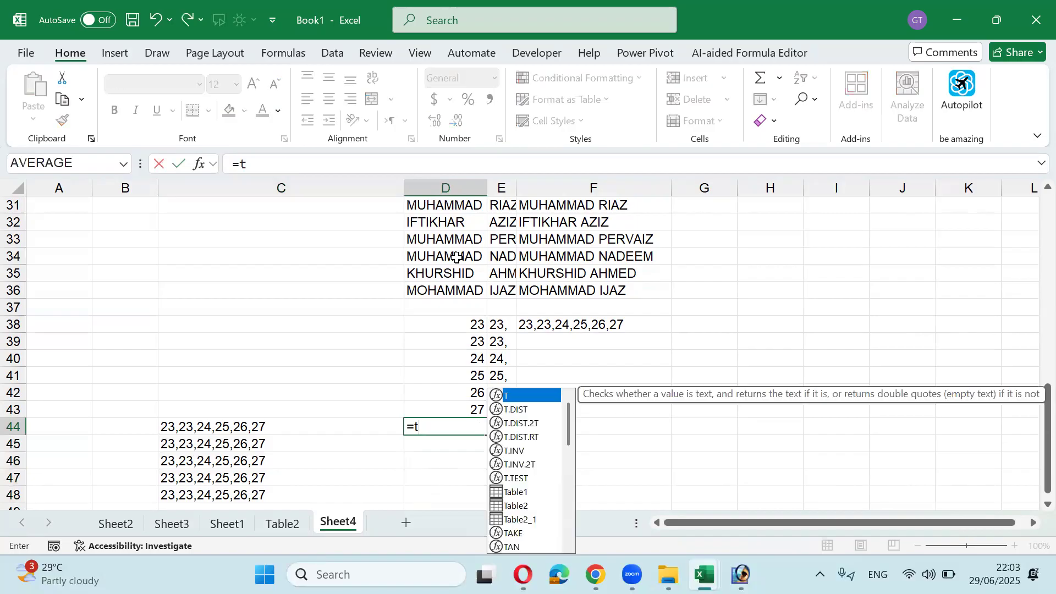
text(ext)
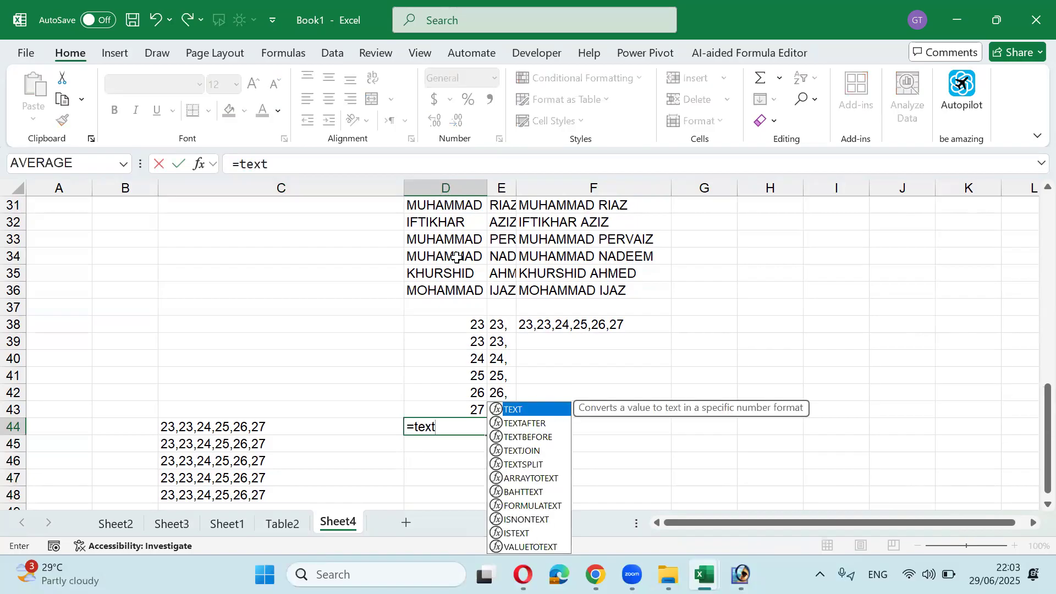
key(Down)
key(Down)
key(Down)
key(Down)
key(Tab)
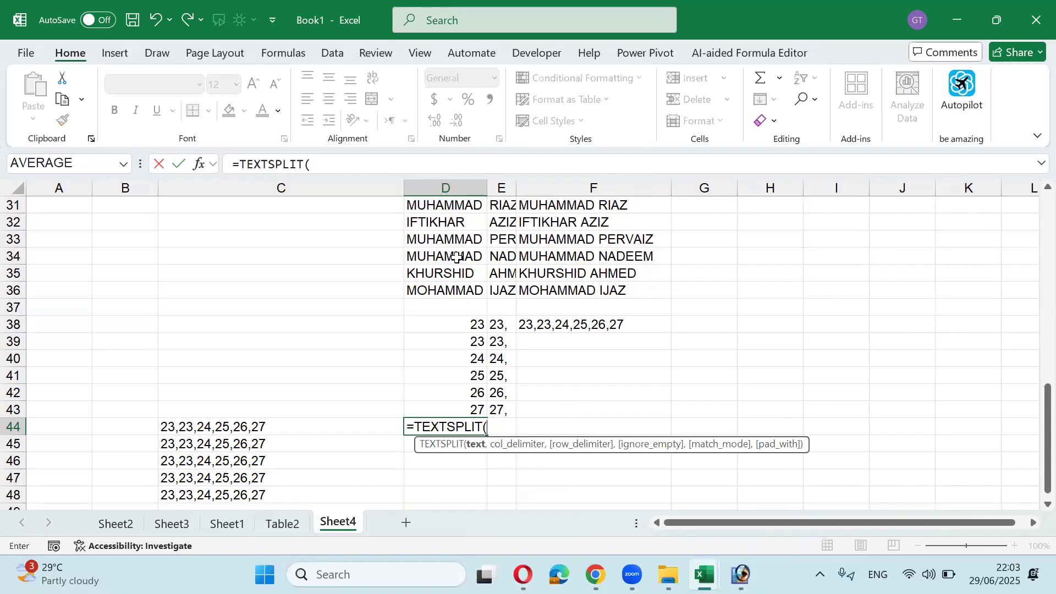
key(Left)
text(,","))
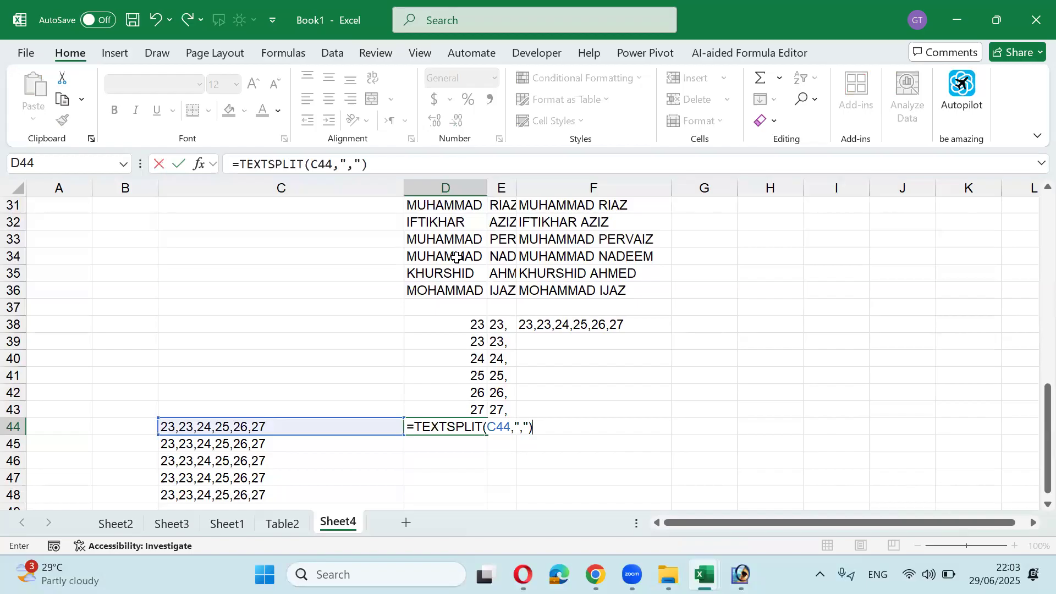
key(Return)
Step: Fill the TEXTSPLIT formula down D44:D48 so each list spills across columns D to I
key(Up)
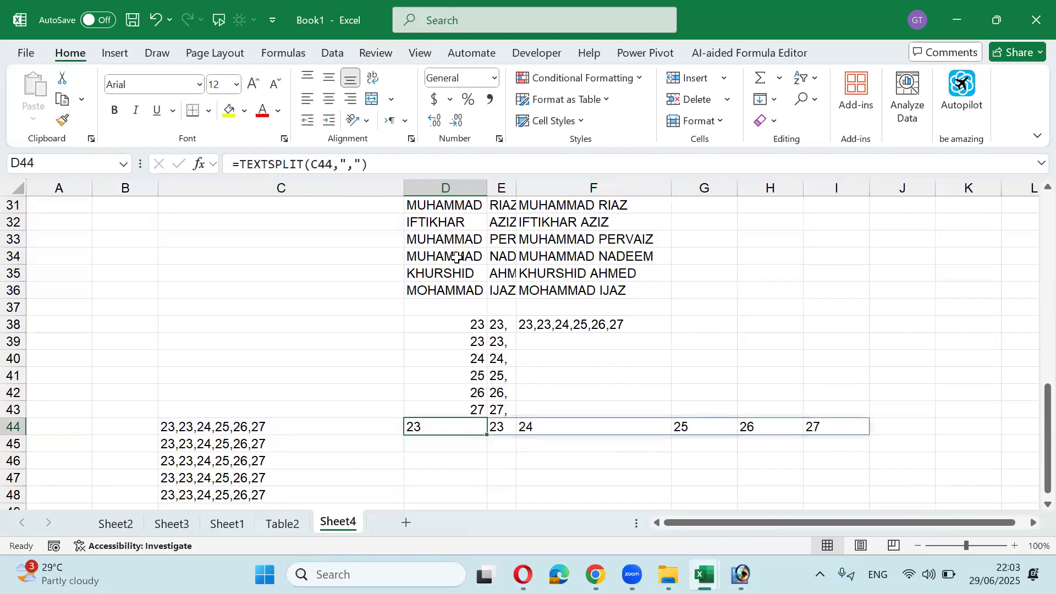
key(shift+Down)
key(shift+Down)
key(shift+Down)
key(shift+Down)
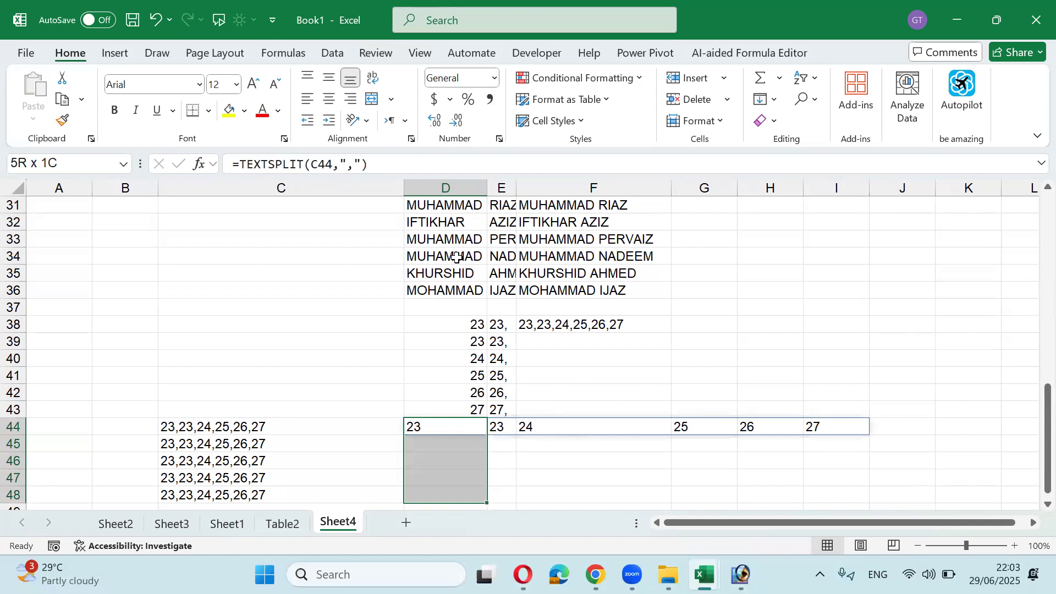
key(ctrl+d)
key(Down)
key(Up)
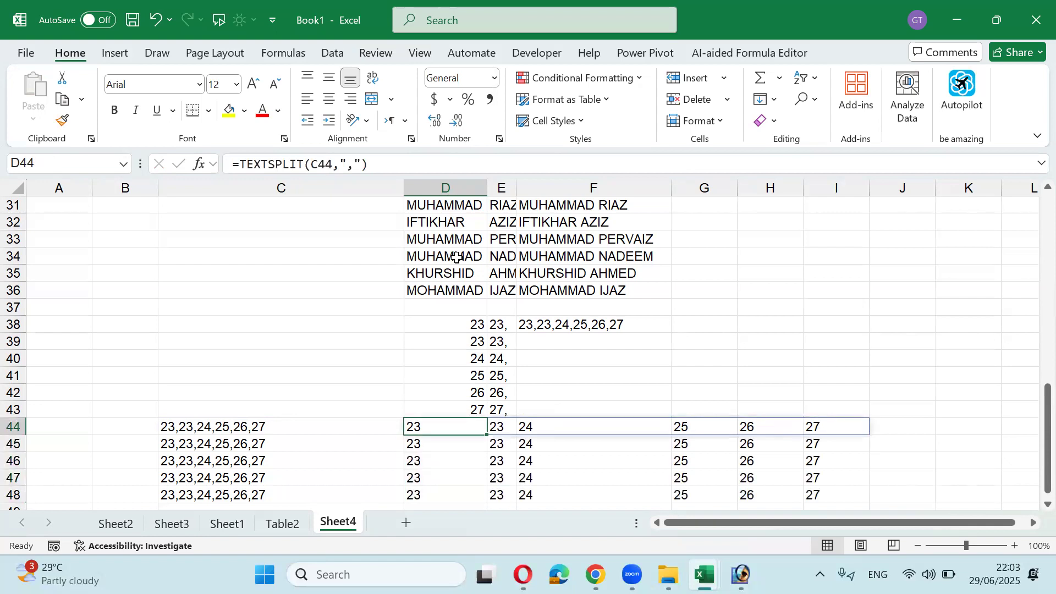
key(F2)
Step: Wrap D44's TEXTSPLIT in SUM and fill the formula down to D48
key(Left)
key(Left)
key(Left)
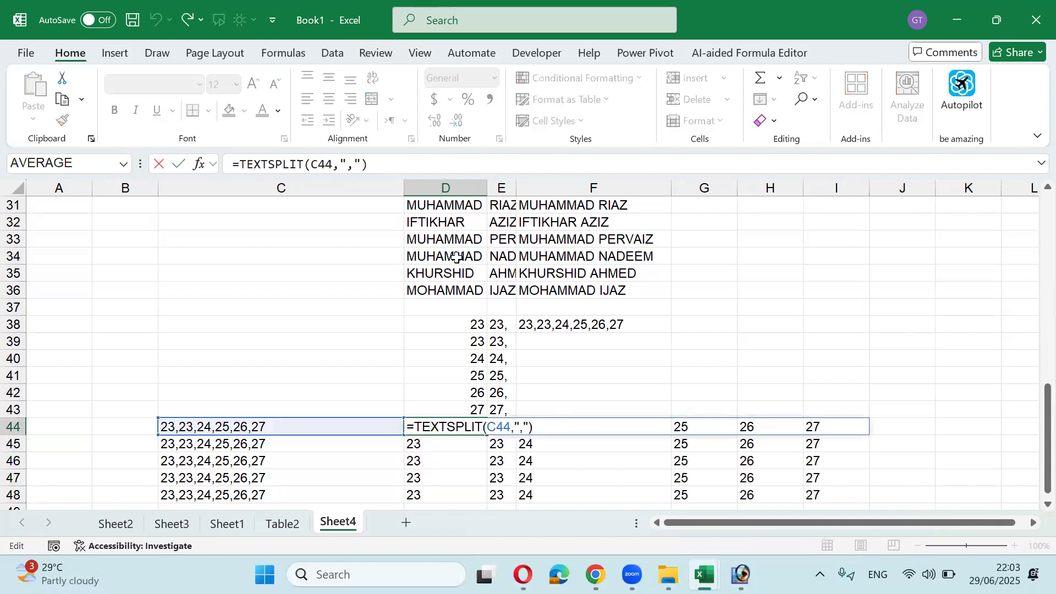
text(sum()
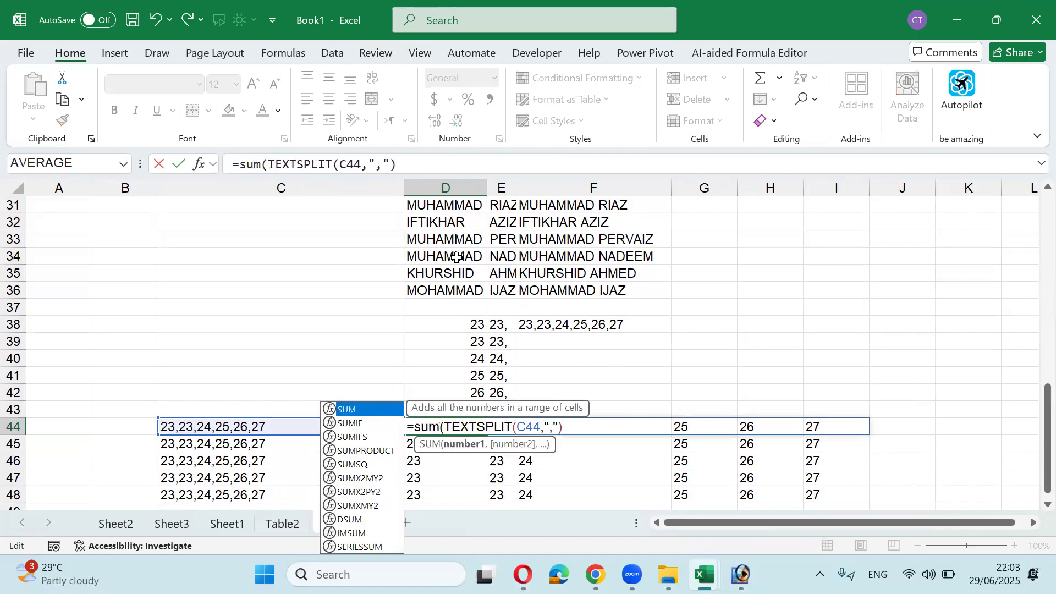
key(Return)
key(Return)
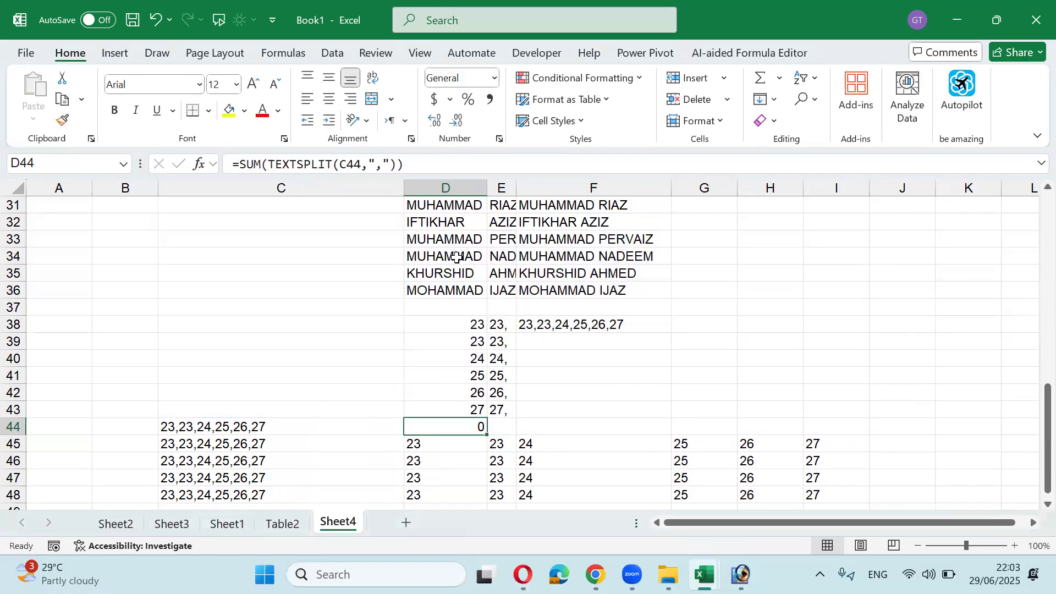
key(shift+Down)
key(shift+Down)
key(shift+Down)
key(shift+Down)
key(ctrl+d)
key(shift+Up)
key(shift+Up)
key(shift+Up)
key(shift+Up)
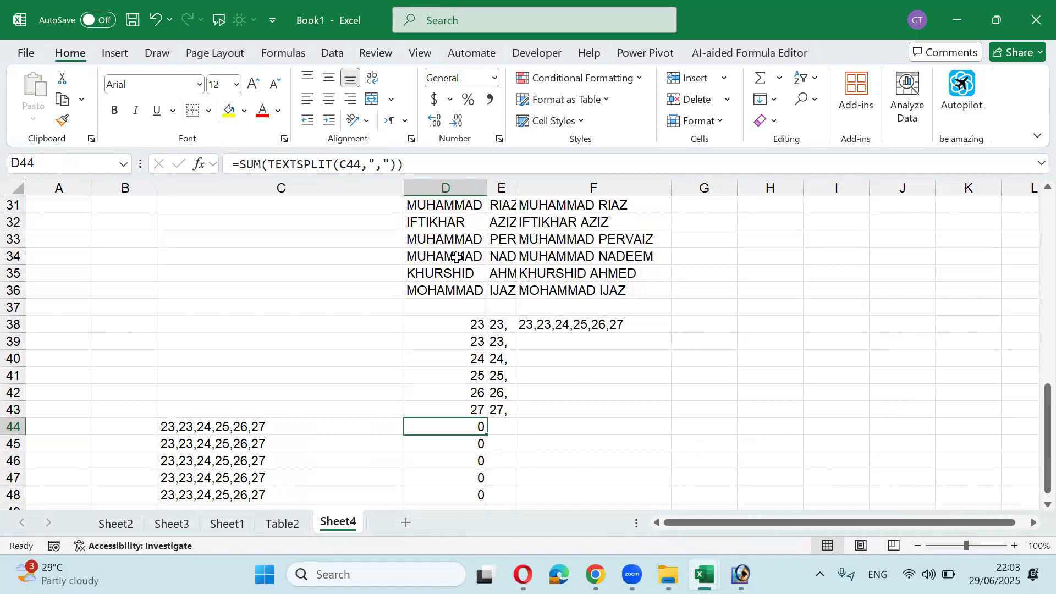
key(F2)
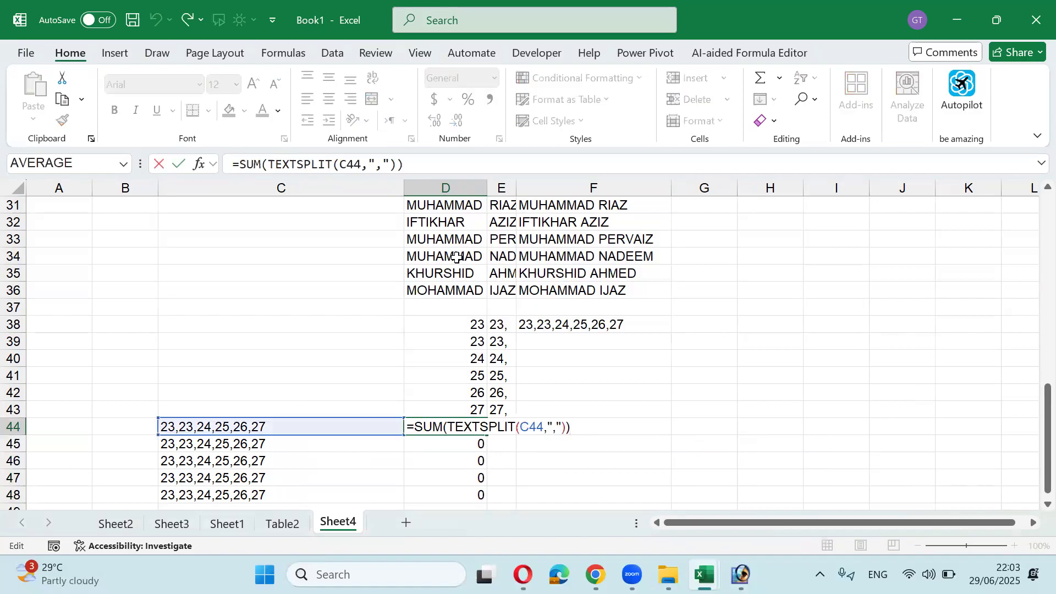
key(Left)
key(Left)
key(Right)
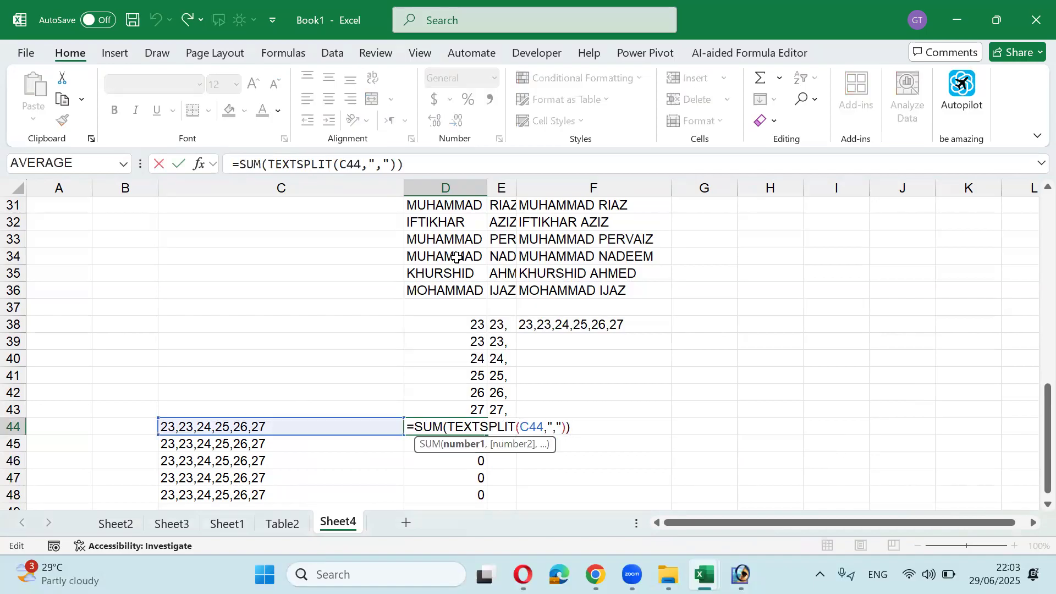
key(Escape)
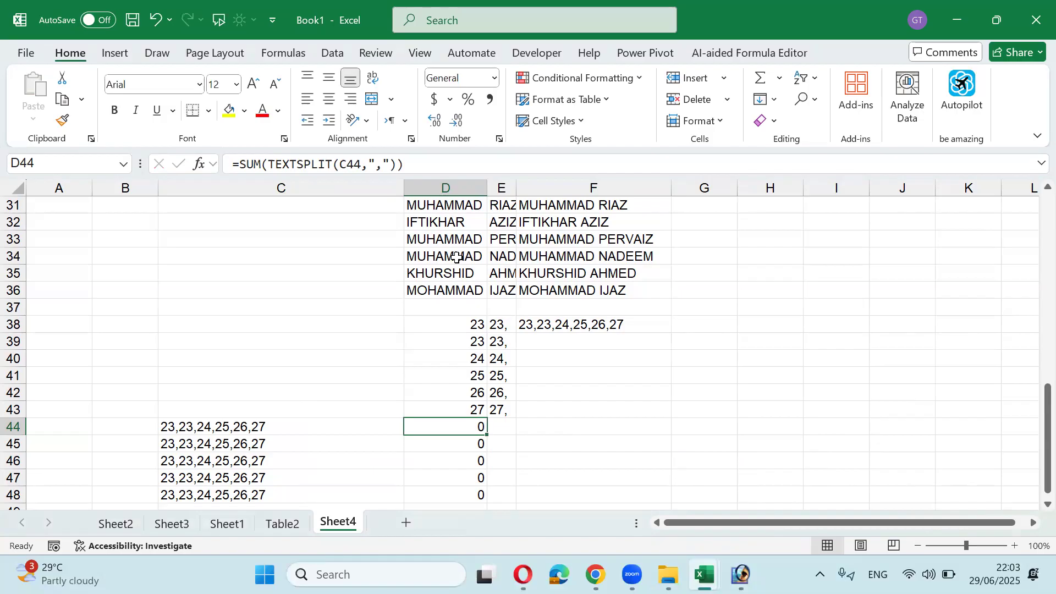
Step: Add NUMBERVALUE inside D44's SUM and fill the formula down D44:D48
key(F2)
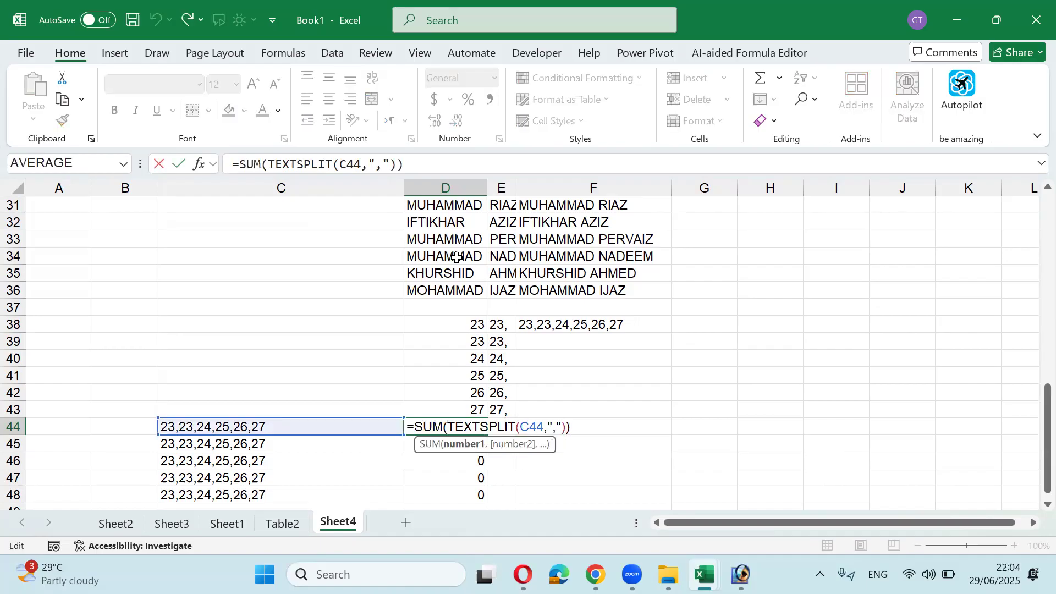
text(numb)
key(Tab)
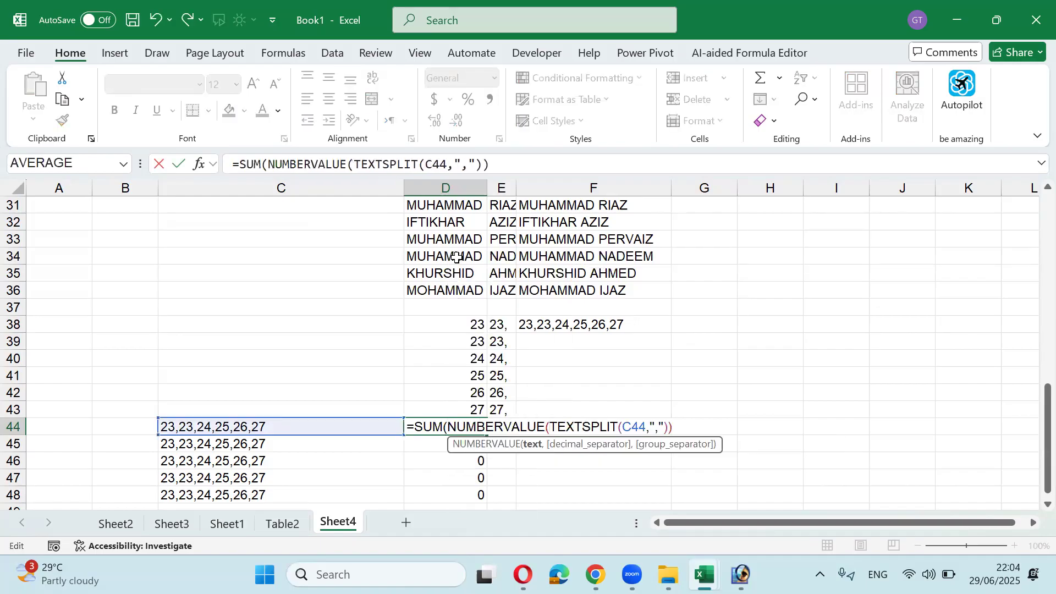
key(Return)
key(Return)
key(Up)
key(ctrl+shift+Down)
key(ctrl+d)
key(Down)
key(Up)
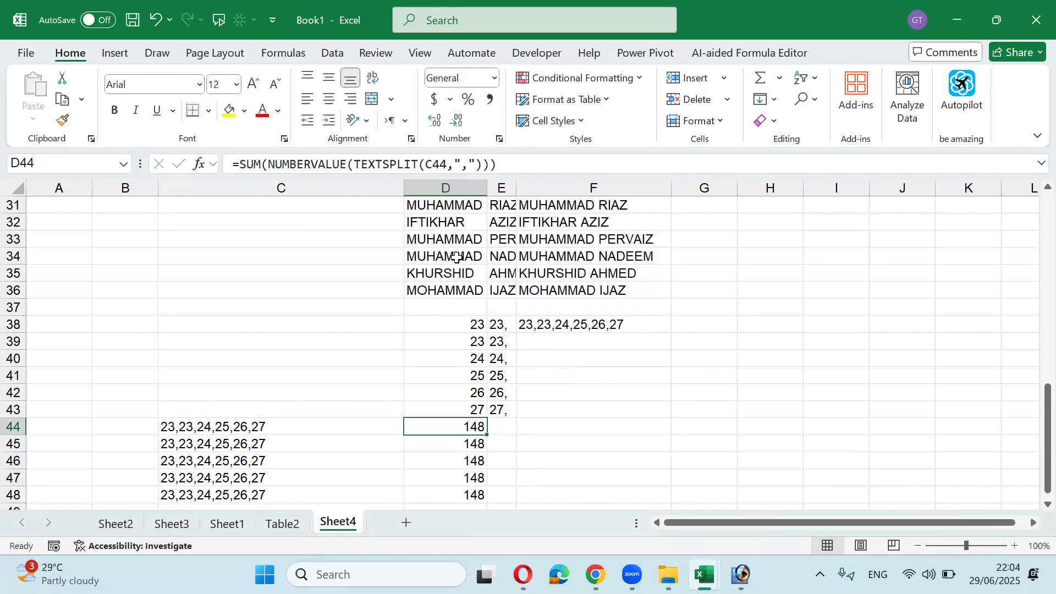
Step: Recalculate the totals in D44:D47 so they show 148, and begin entering 50,50 in C44
key(F2)
key(Return)
key(F2)
key(Return)
key(F2)
key(Return)
key(F2)
key(Return)
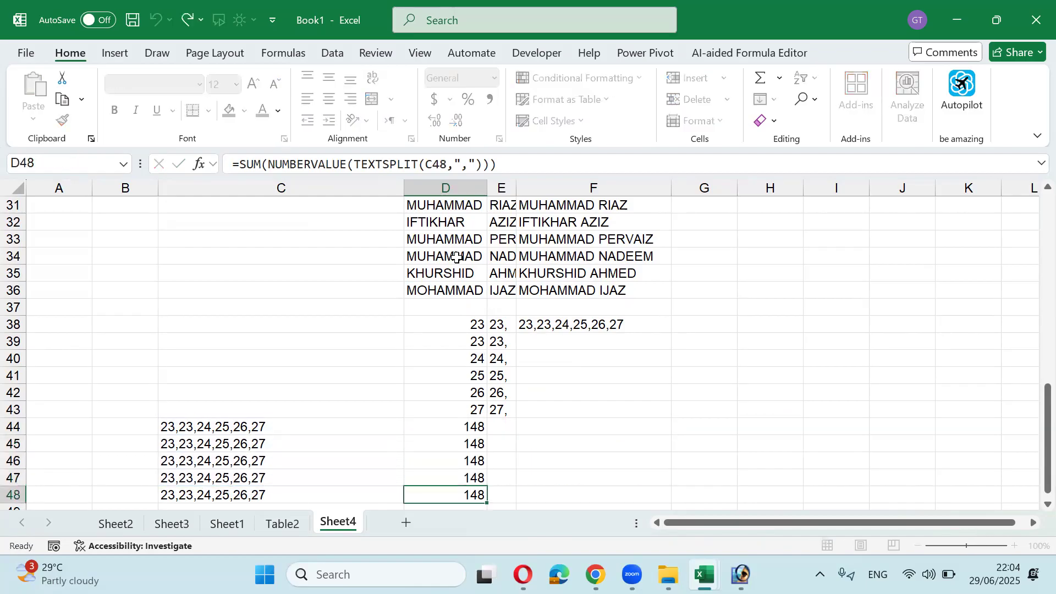
key(Up)
key(Up)
key(Up)
key(Up)
key(Left)
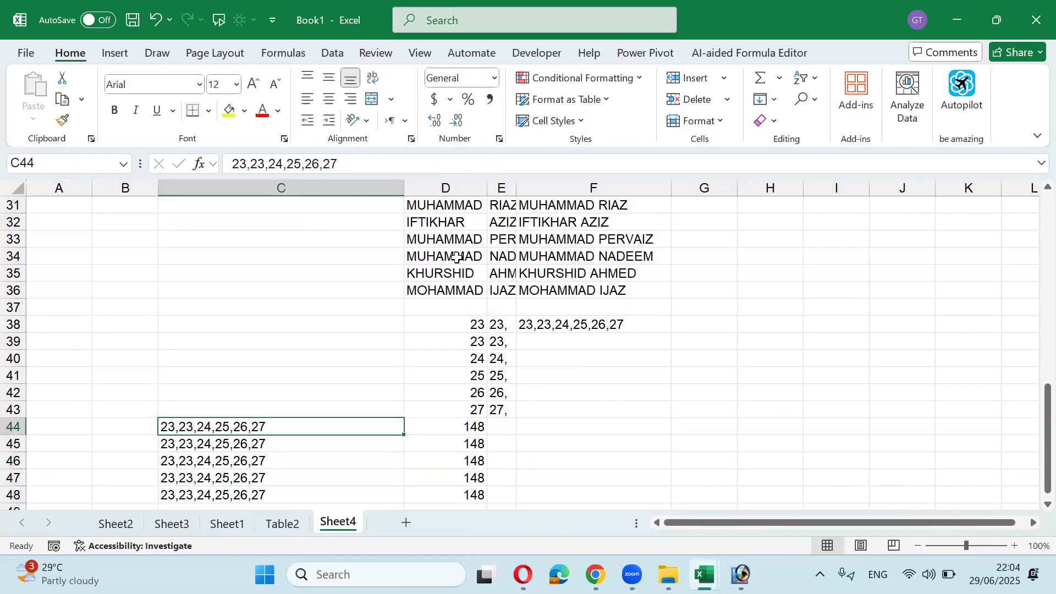
text(50,50)
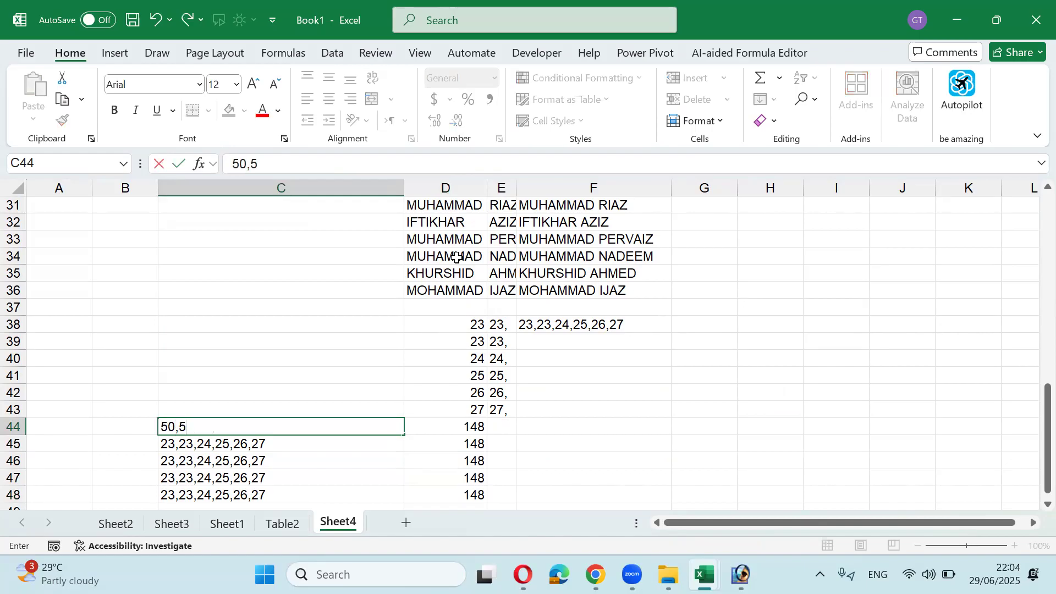
Step: Change C44 to 50,50,900 so D44 totals 1000
key(Tab)
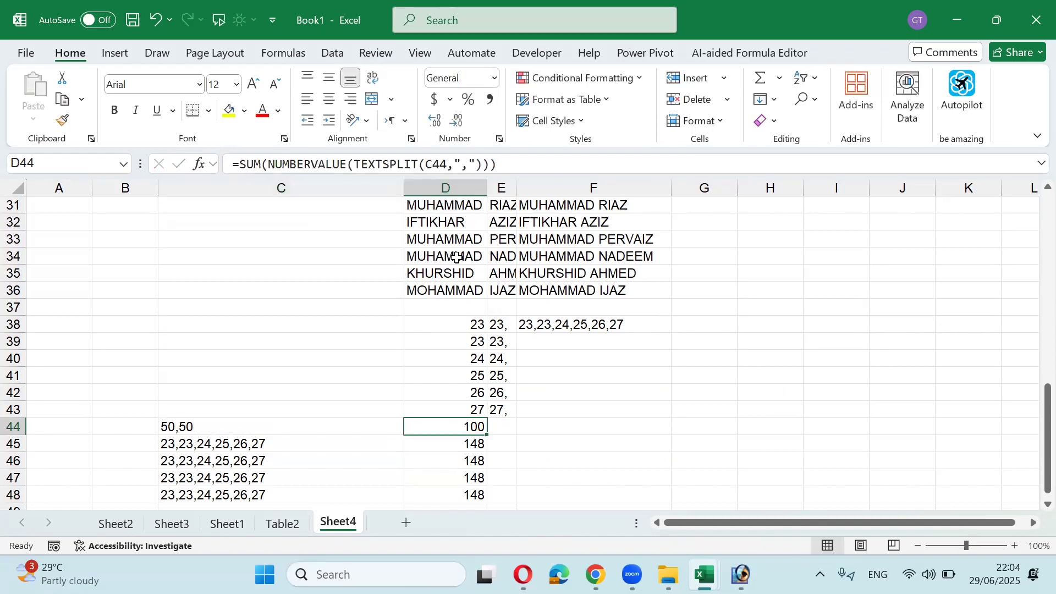
key(Left)
key(F2)
text(,900)
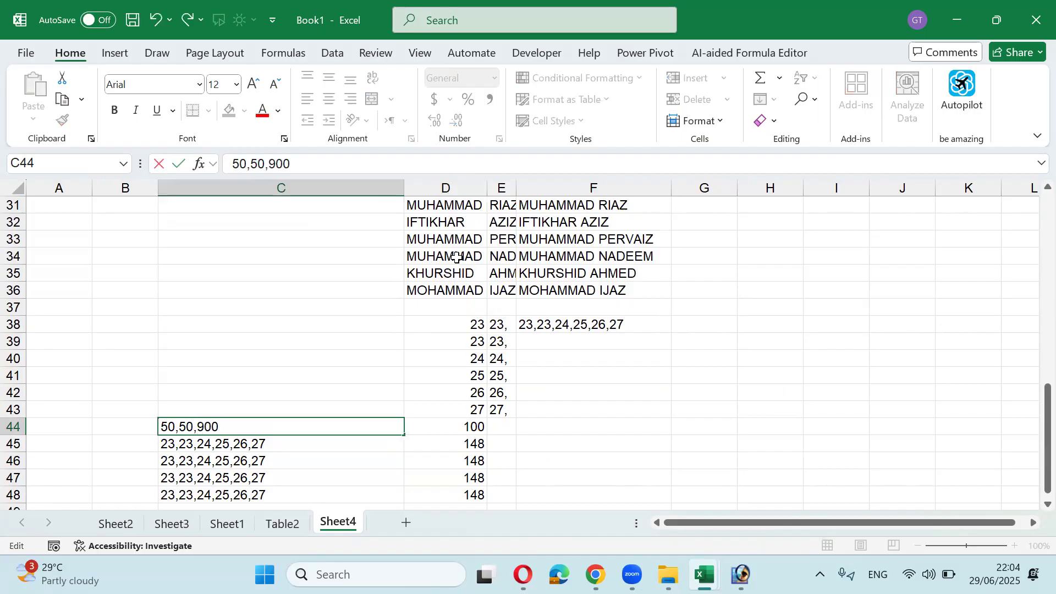
key(Tab)
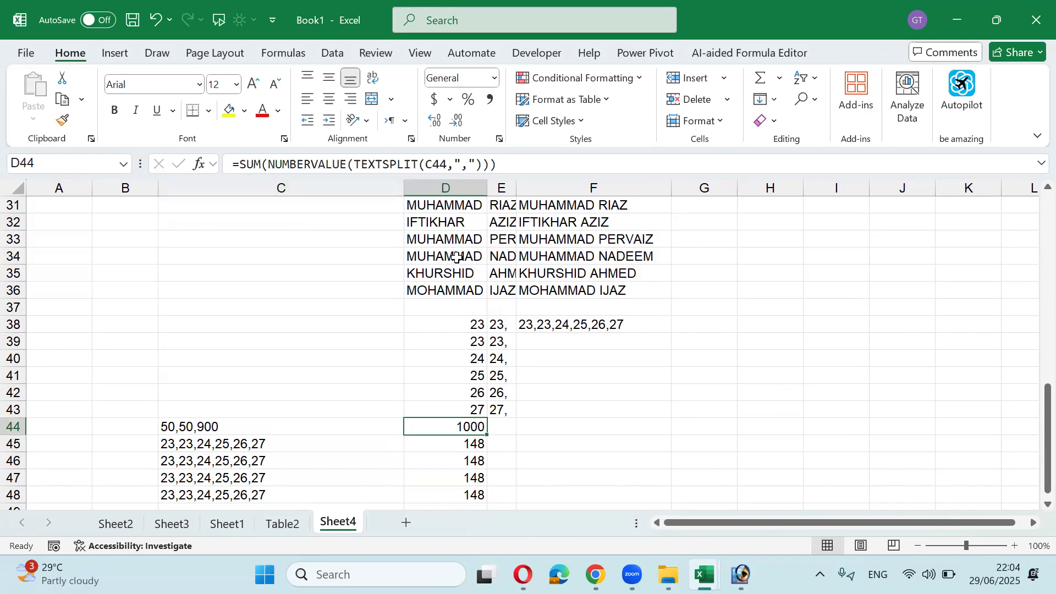
Step: Replace NUMBERVALUE with -- in D44's formula: =SUM(--(TEXTSPLIT(C44,",")))
key(F2)
key(Left)
key(Left)
key(Left)
key(Left)
key(Left)
key(Left)
key(Left)
key(Left)
key(Left)
key(Left)
key(Left)
key(Left)
key(Left)
key(Left)
key(Left)
key(Left)
key(Left)
key(Left)
key(Left)
key(Left)
key(shift+Left)
key(shift+Left)
key(shift+Left)
key(shift+Left)
key(shift+Left)
key(shift+Left)
key(shift+Left)
key(shift+Left)
key(shift+Left)
key(shift+Left)
key(shift+Left)
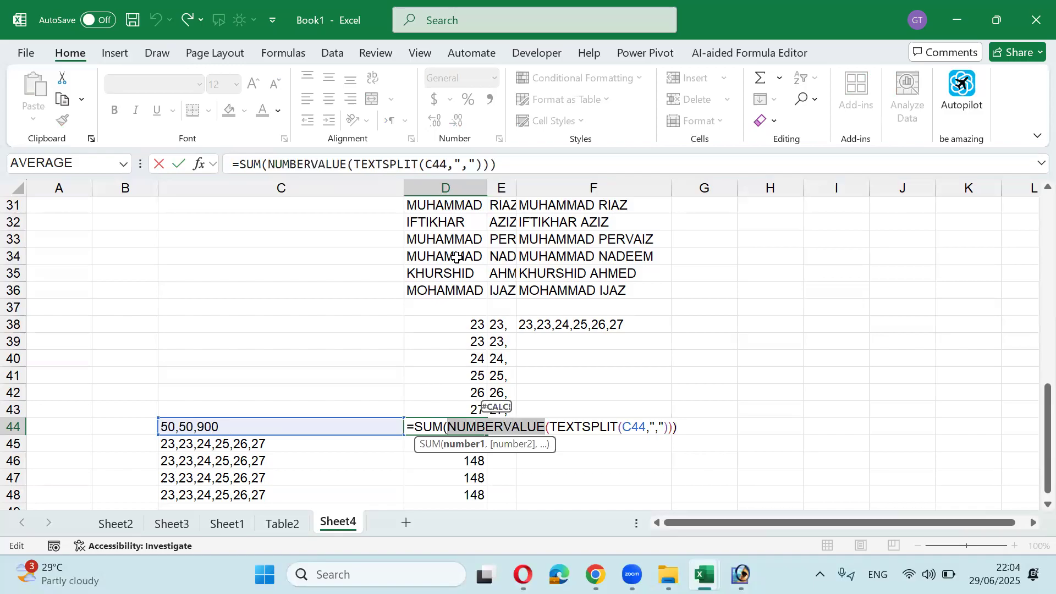
text(--)
key(Return)
key(Up)
Step: Re-enter each total in D44:D48 so they all use the double-minus formula
key(shift+Down)
key(shift+Down)
key(shift+Down)
key(shift+Down)
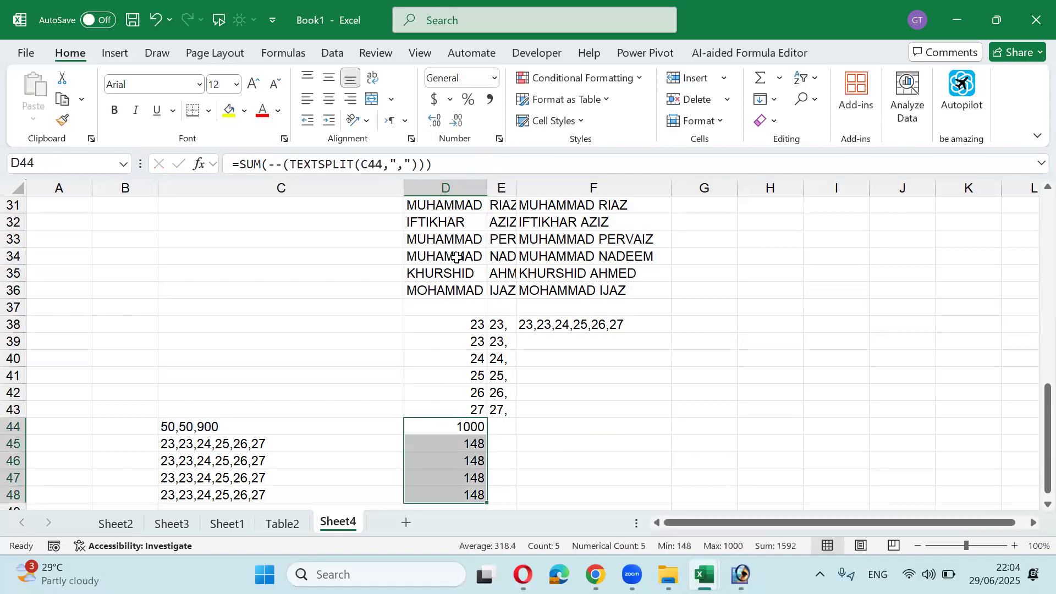
key(F2)
key(Return)
key(F2)
key(Return)
key(F2)
key(Return)
key(F2)
key(Return)
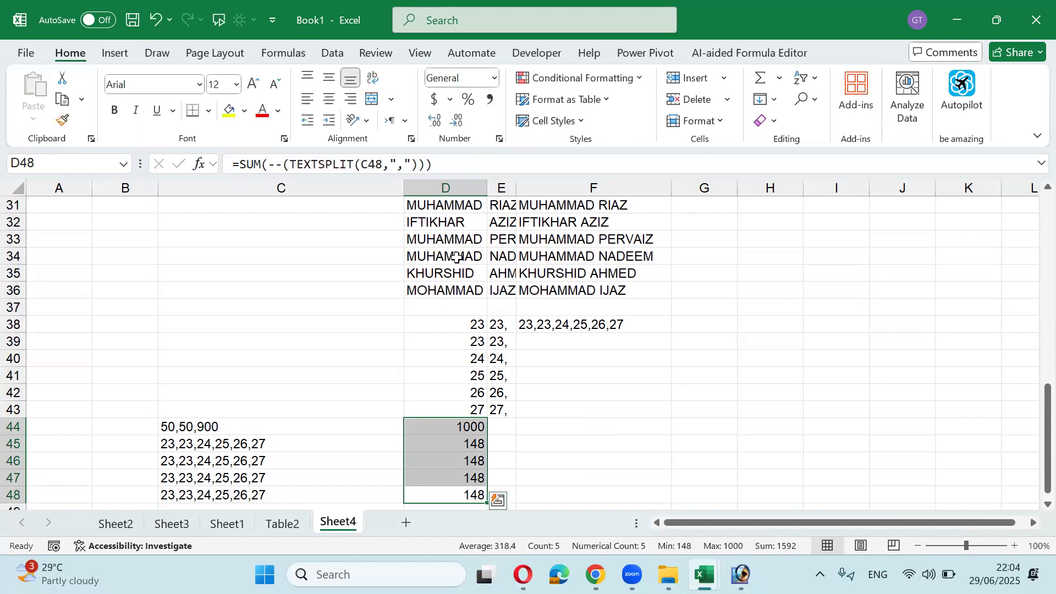
key(Up)
key(Up)
key(Up)
key(Up)
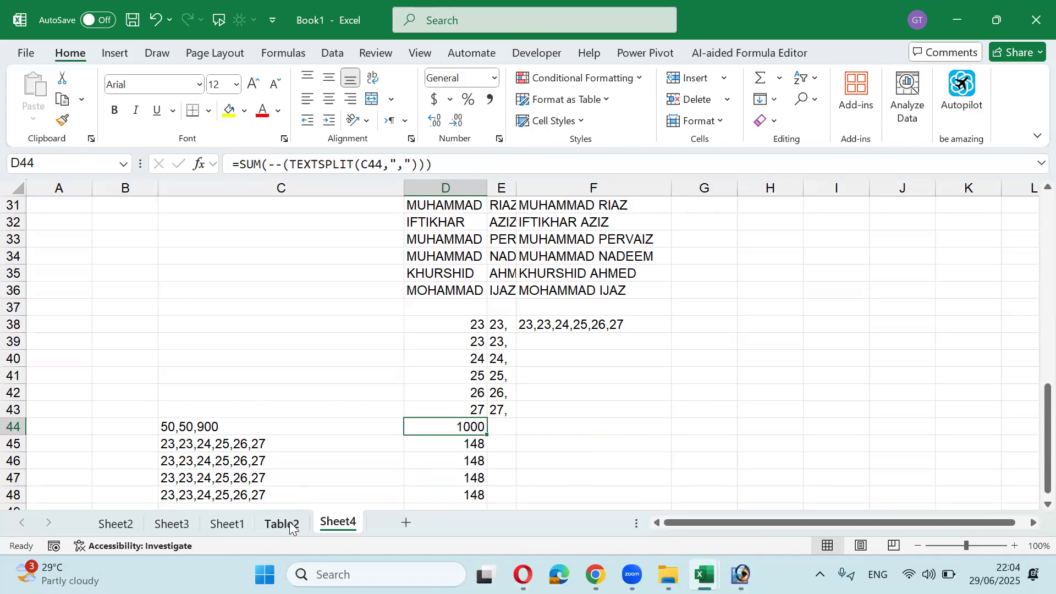
Step: Switch to the Sheet1 employee payroll data
scroll(308, 407, up, 1)
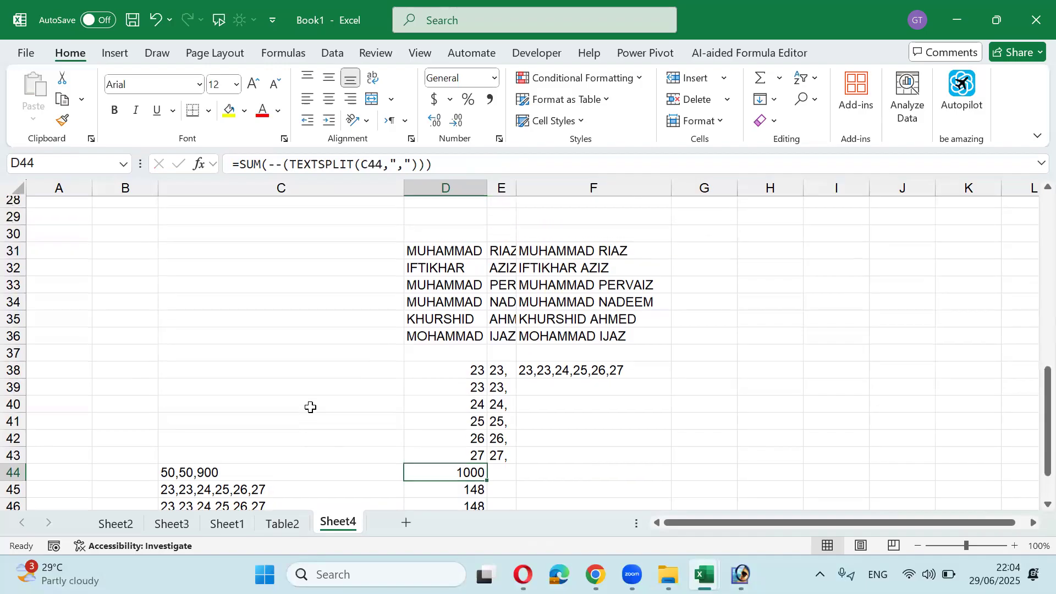
click(291, 525)
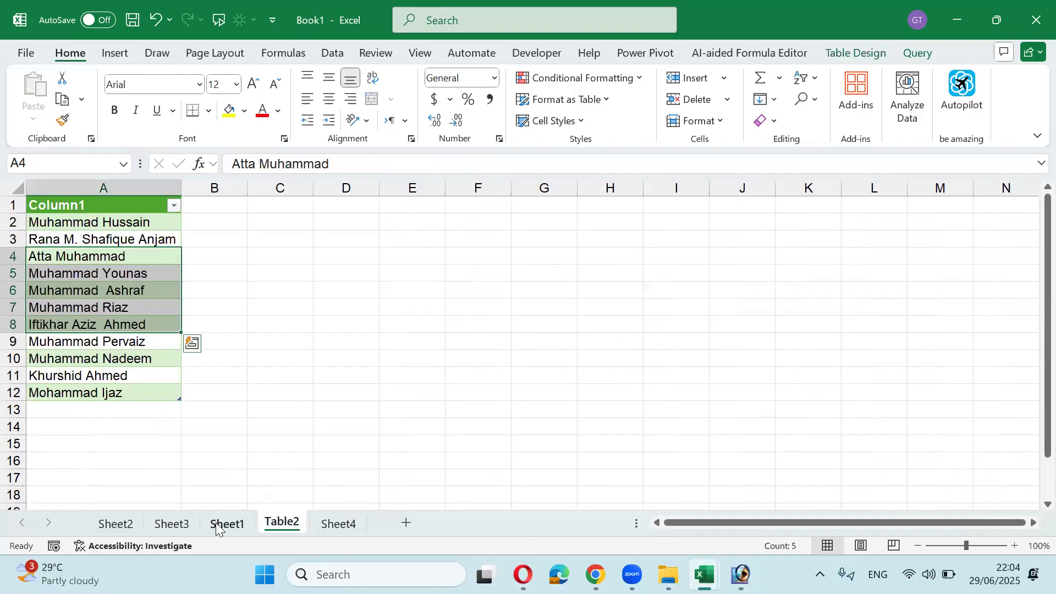
click(227, 524)
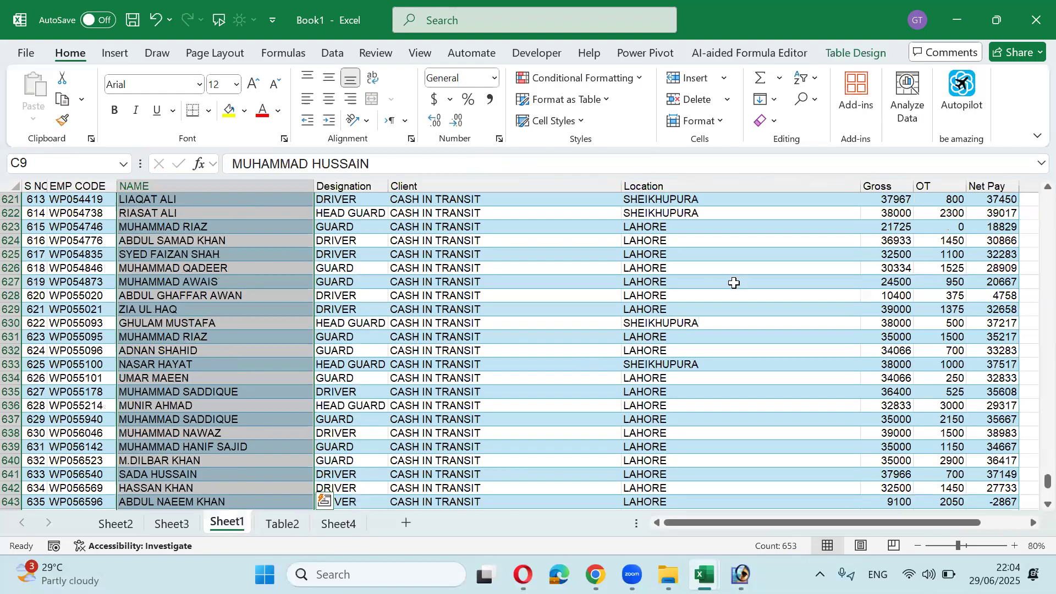
scroll(729, 279, up, 7)
scroll(729, 280, up, 15)
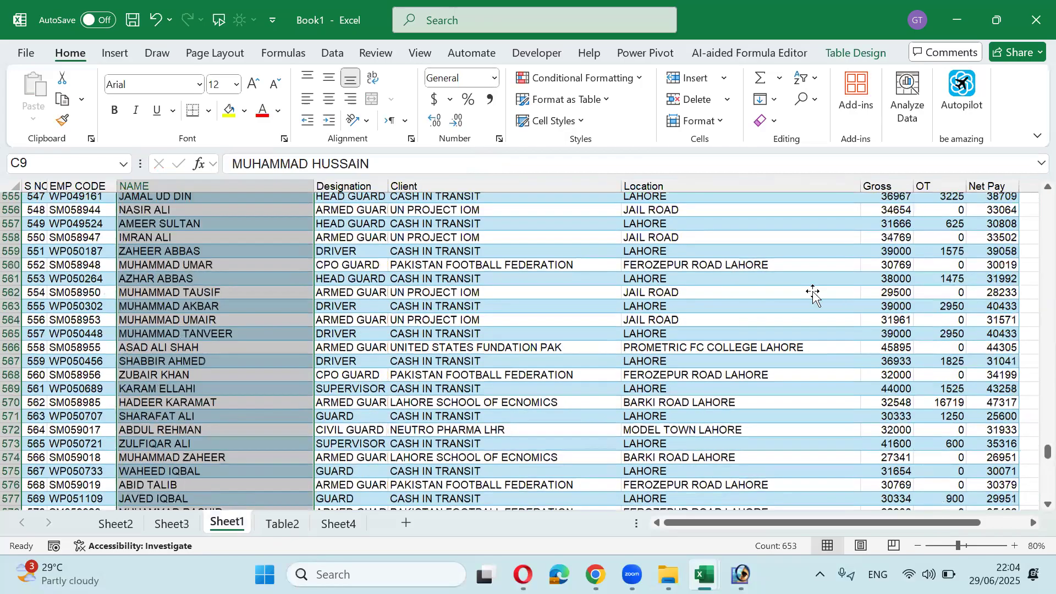
Step: Copy the Client, Location and Gross block E8:G51
click(813, 291)
key(ctrl+Up)
key(ctrl+Up)
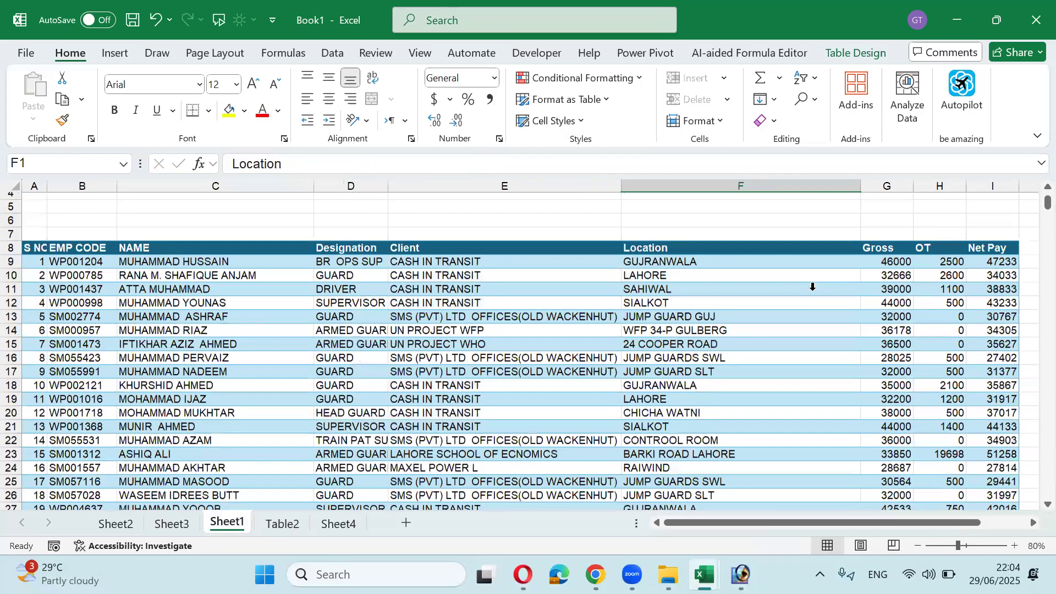
key(Down)
key(Down)
key(Down)
key(Down)
key(Down)
key(Down)
key(Down)
key(Down)
key(Up)
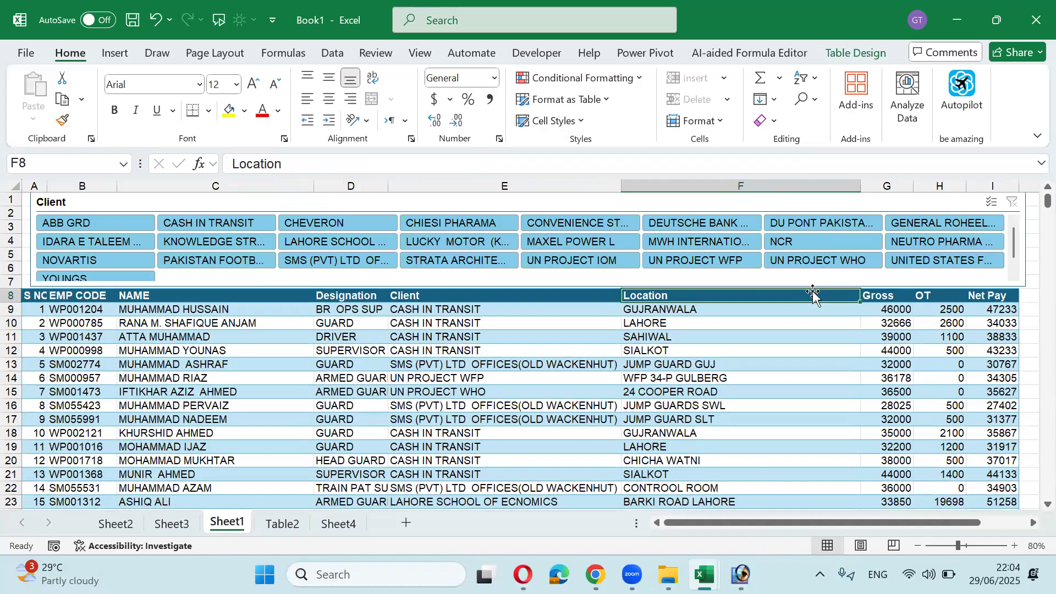
key(Left)
key(Left)
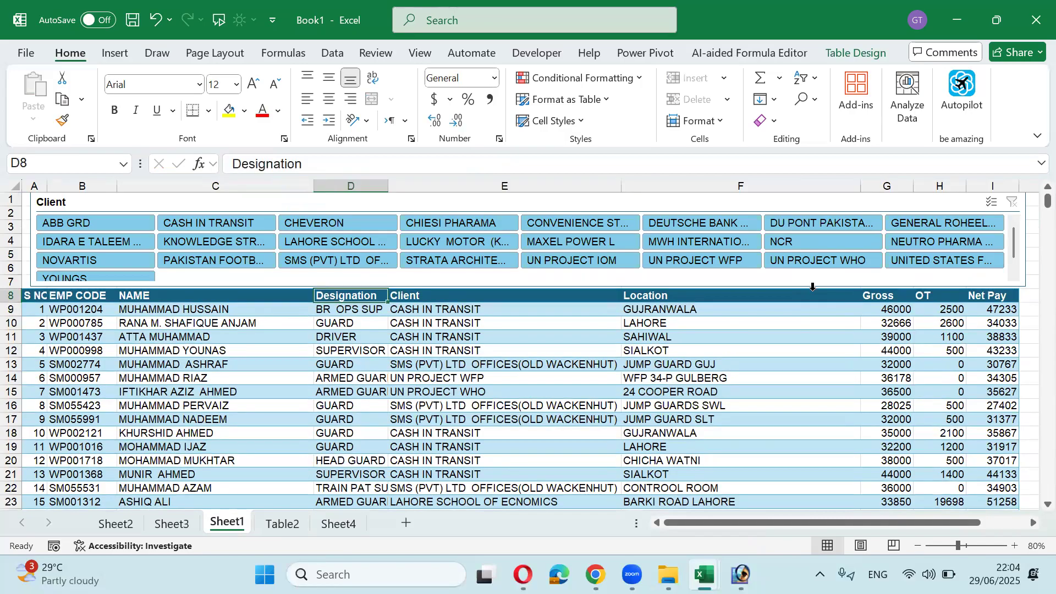
key(Right)
key(shift+Right)
key(shift+Right)
key(shift+Down)
key(shift+Down)
key(shift+Down)
key(shift+Down)
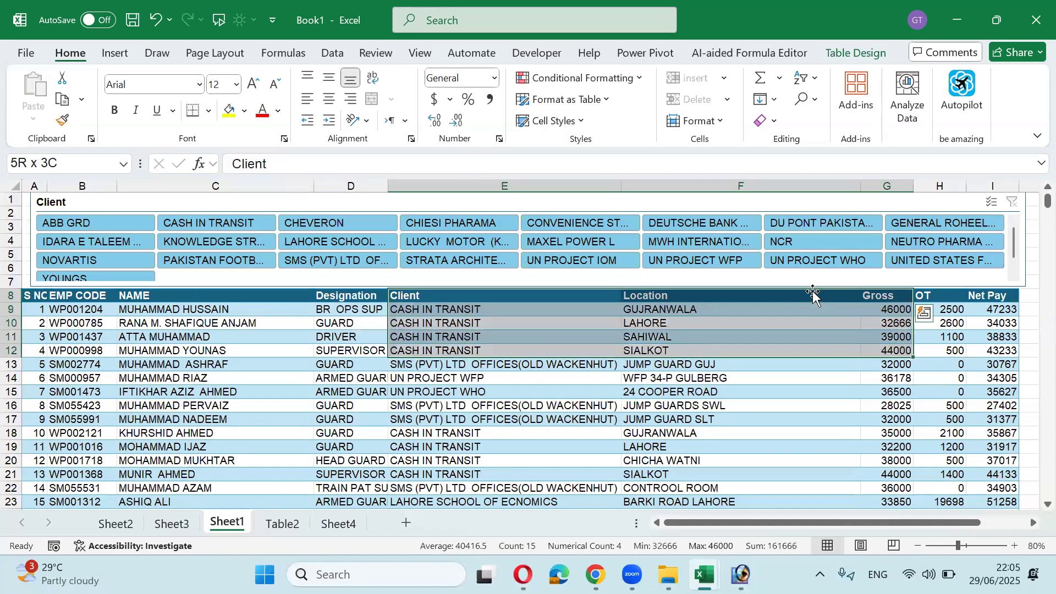
key(shift+Down)
key(shift+Down)
key(shift+Down)
key(shift+Down)
key(shift+Down)
key(shift+Down)
key(shift+Down)
key(shift+Down)
key(shift+Down)
key(shift+Down)
key(shift+Down)
key(shift+Down)
key(shift+Down)
key(shift+Down)
key(shift+Down)
key(shift+Down)
key(shift+Down)
key(shift+Down)
key(shift+Down)
key(shift+Down)
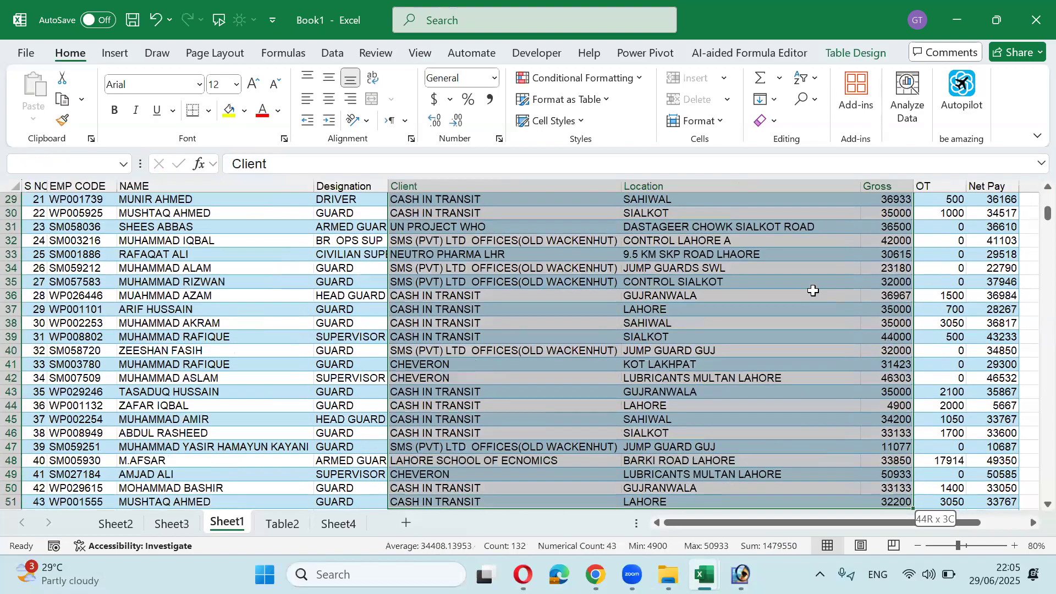
key(ctrl+c)
Step: Add a new sheet and paste the copied data as values only
click(339, 523)
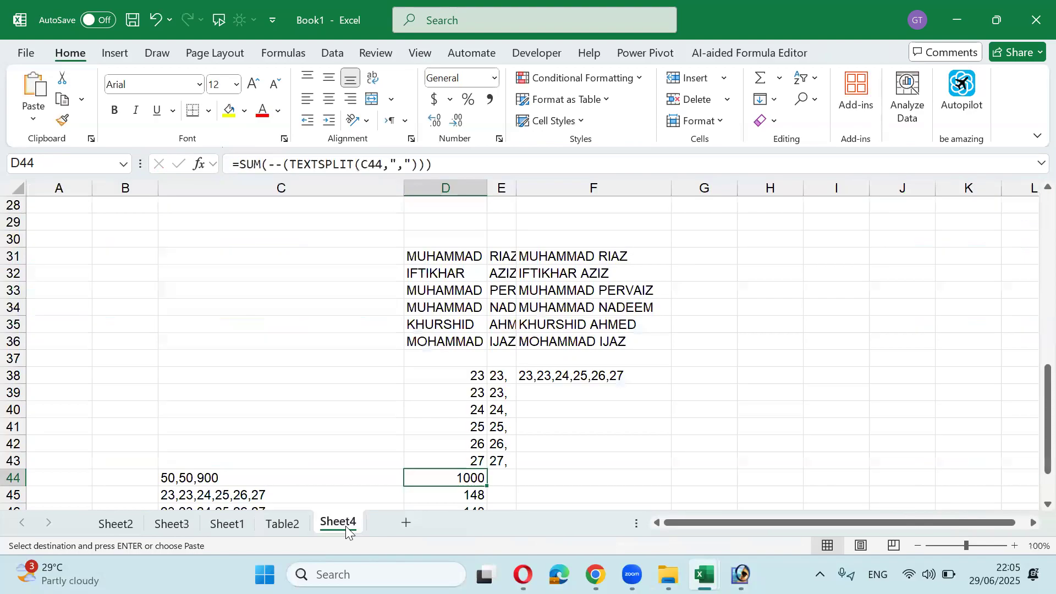
click(406, 523)
key(alt+e)
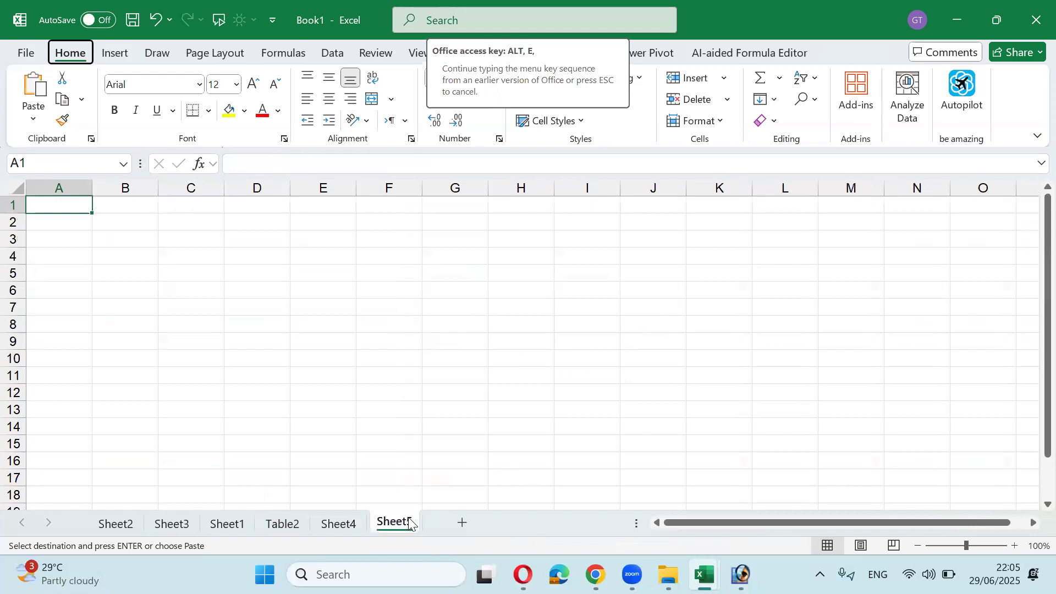
key(s)
key(v)
key(Return)
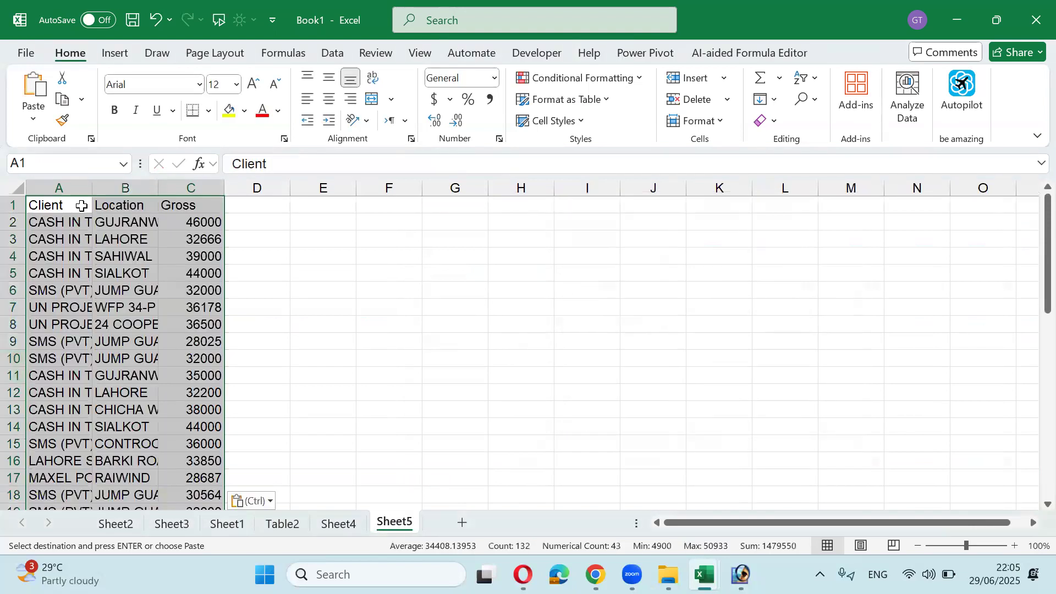
Step: Autofit columns A and B to their longest entries
double_click(92, 188)
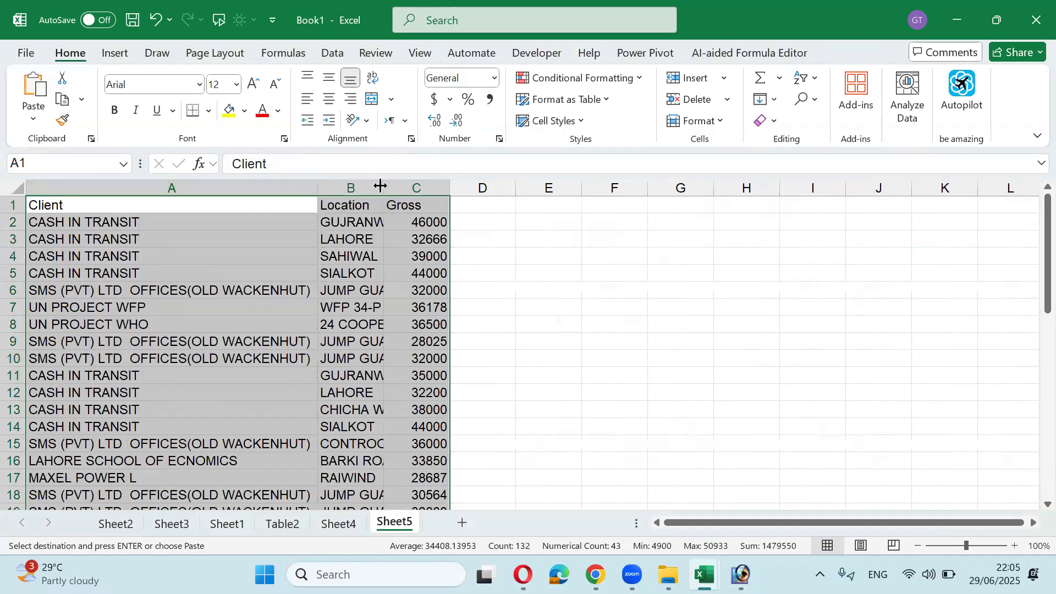
double_click(382, 188)
click(592, 220)
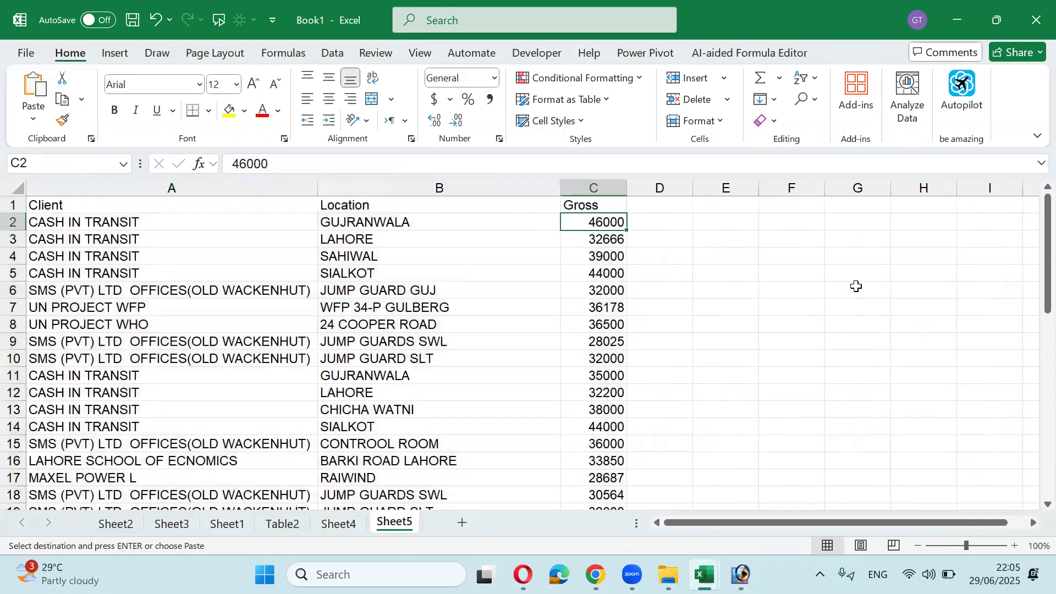
Step: Make the header row A1:C1 bold
key(Up)
key(shift+Left)
key(shift+Left)
key(ctrl+b)
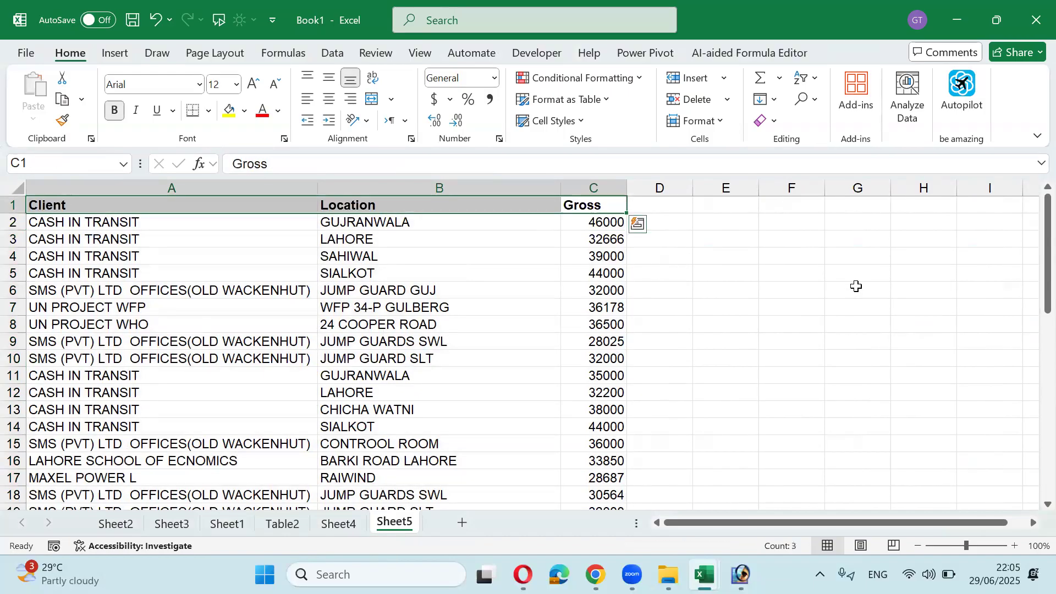
Step: Clear the repeated locations in B3:B11, B13:B16 and B18:B21
key(Down)
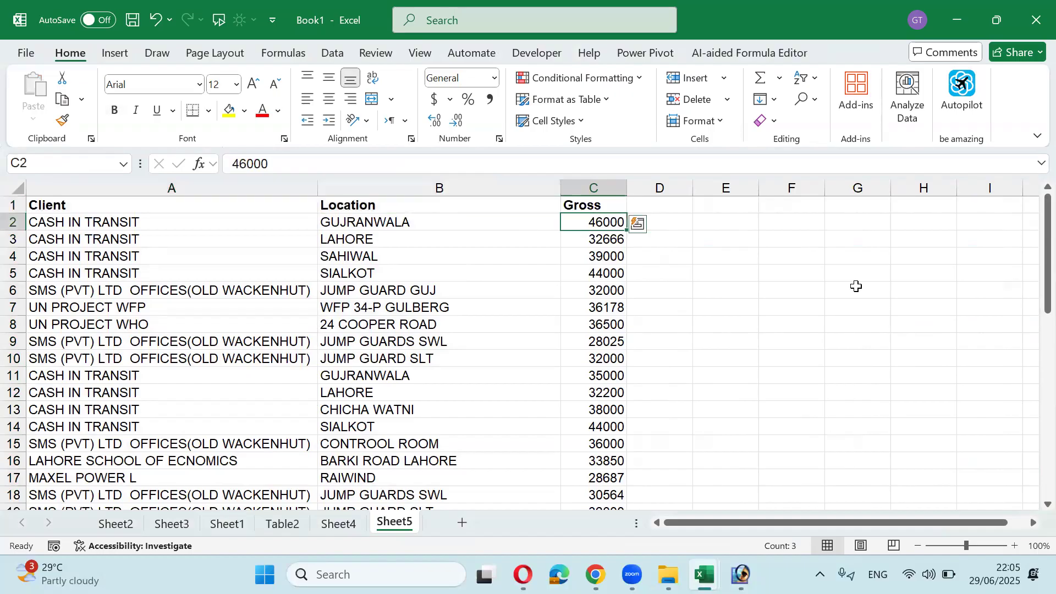
key(Left)
key(Down)
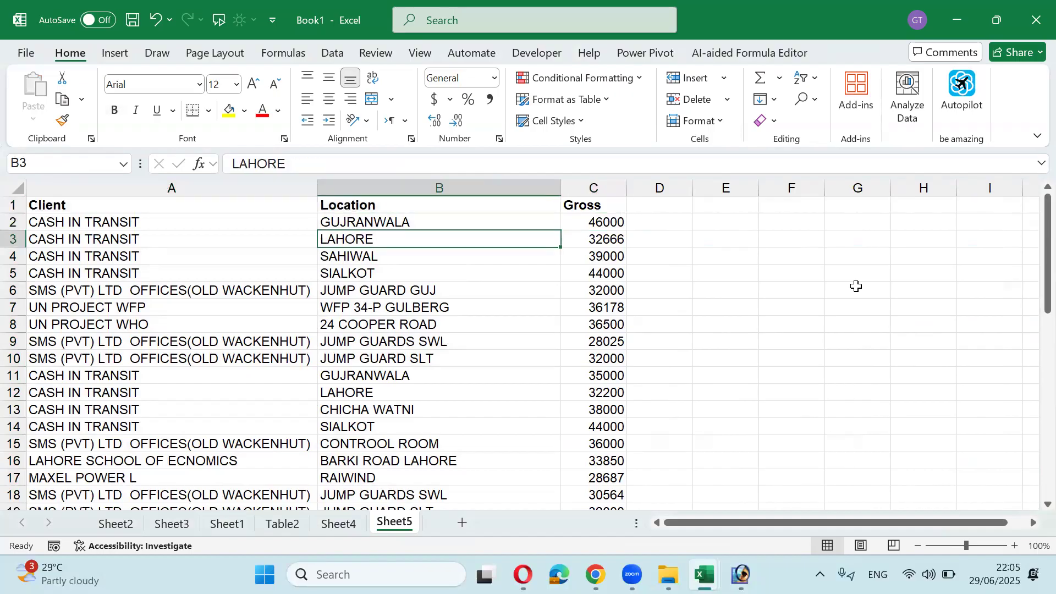
key(shift+Down)
key(shift+Down)
key(shift+Down)
key(shift+Down)
key(shift+Down)
key(shift+Down)
key(shift+Down)
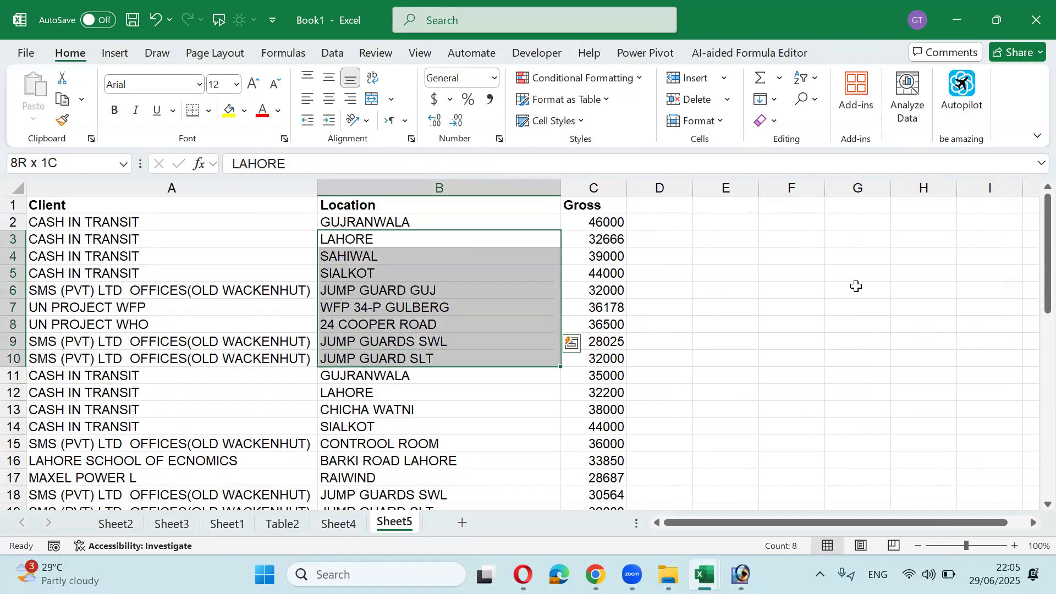
key(shift+Down)
key(Delete)
key(Up)
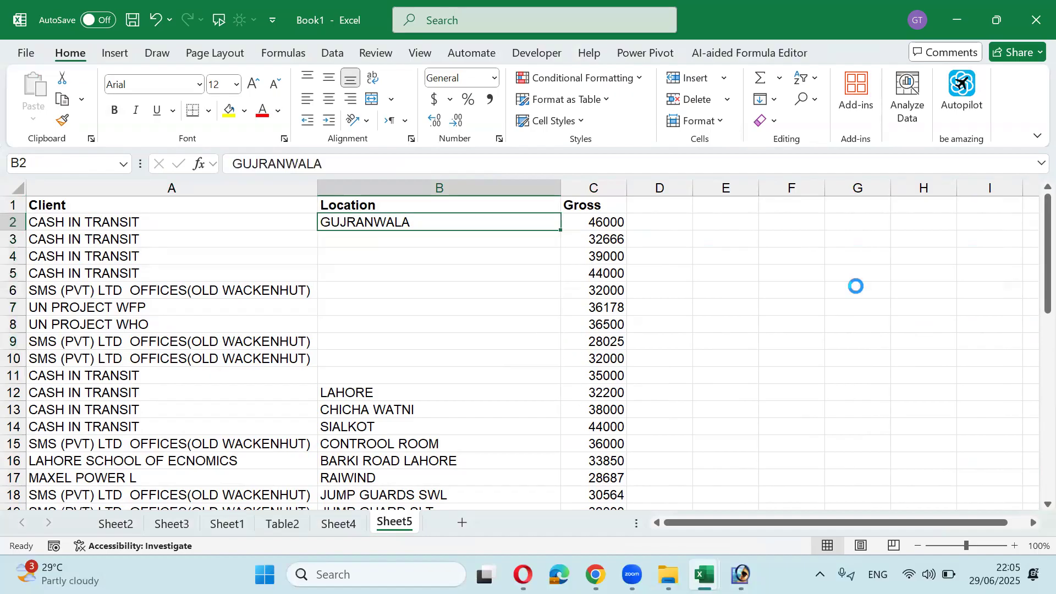
key(shift+Down)
key(shift+Down)
key(shift+Down)
key(shift+Down)
key(shift+Down)
key(shift+Down)
key(shift+Down)
key(shift+Down)
key(shift+Down)
key(Down)
key(Down)
key(Down)
key(Down)
key(Down)
key(Down)
key(Down)
key(Down)
key(Down)
key(Down)
key(Down)
key(shift+Down)
key(shift+Down)
key(shift+Down)
key(shift+Down)
key(shift+Down)
key(shift+Up)
key(shift+Up)
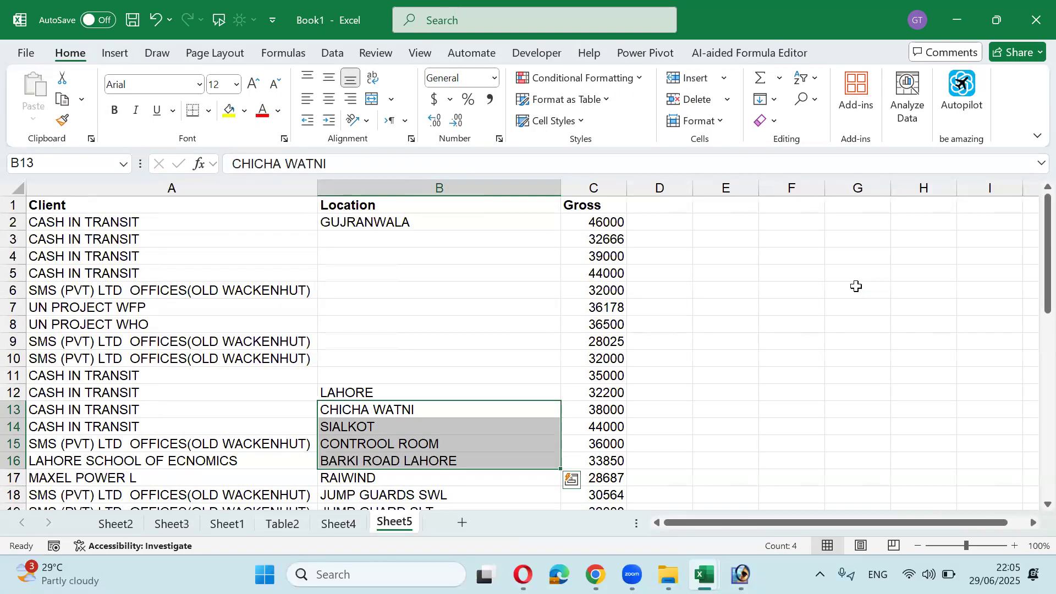
key(Delete)
key(Down)
key(Down)
key(Down)
key(Down)
key(Down)
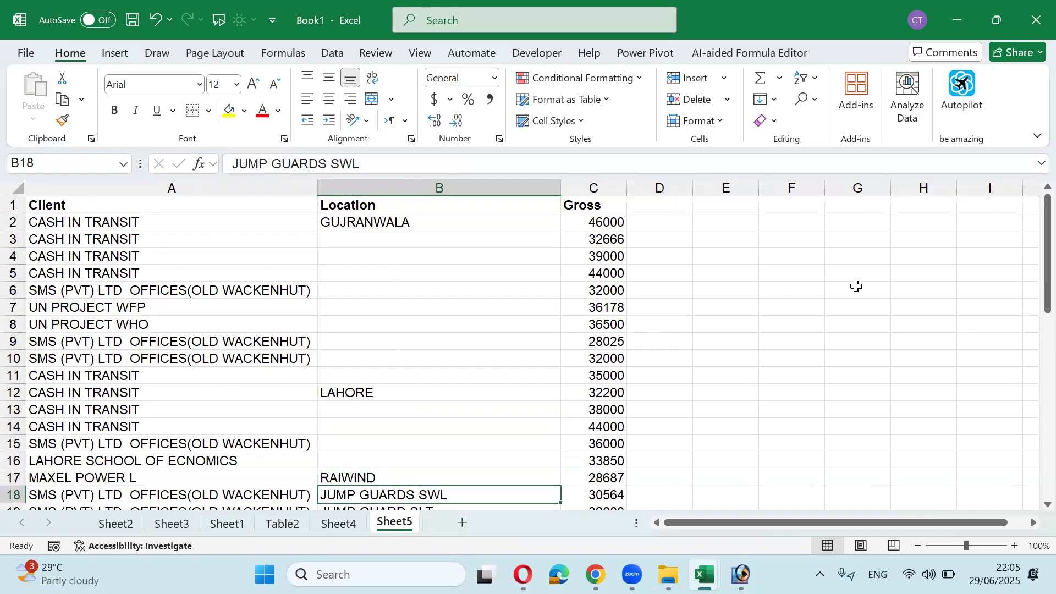
key(shift+Down)
key(shift+Down)
key(shift+Down)
key(shift+Down)
key(shift+Up)
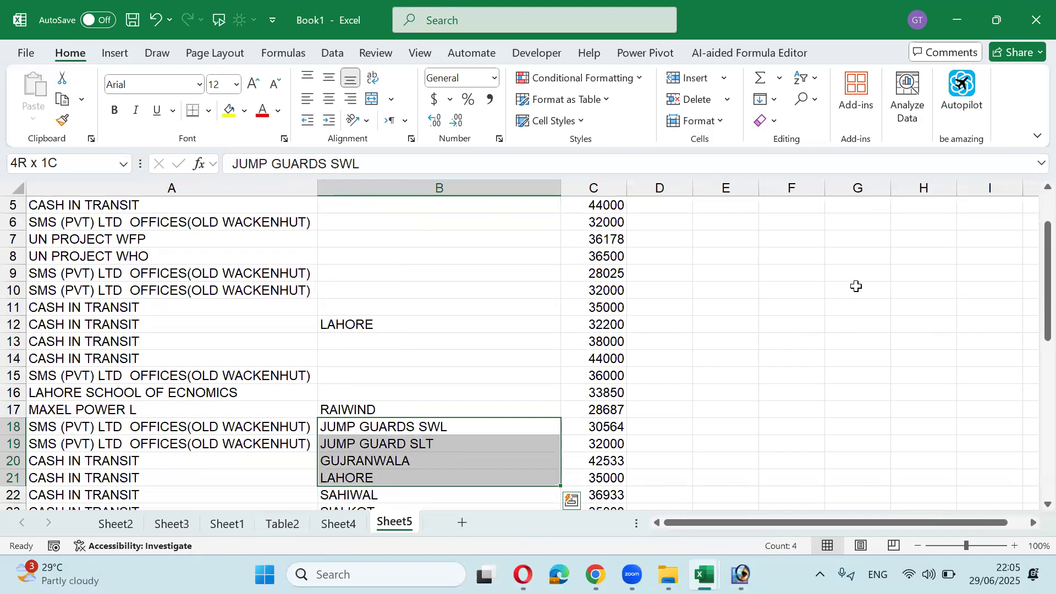
key(Delete)
Step: Clear the repeated locations in B23:B28, B30:B40 and B42:B44
key(Down)
key(Down)
key(Down)
key(Down)
key(Down)
key(Down)
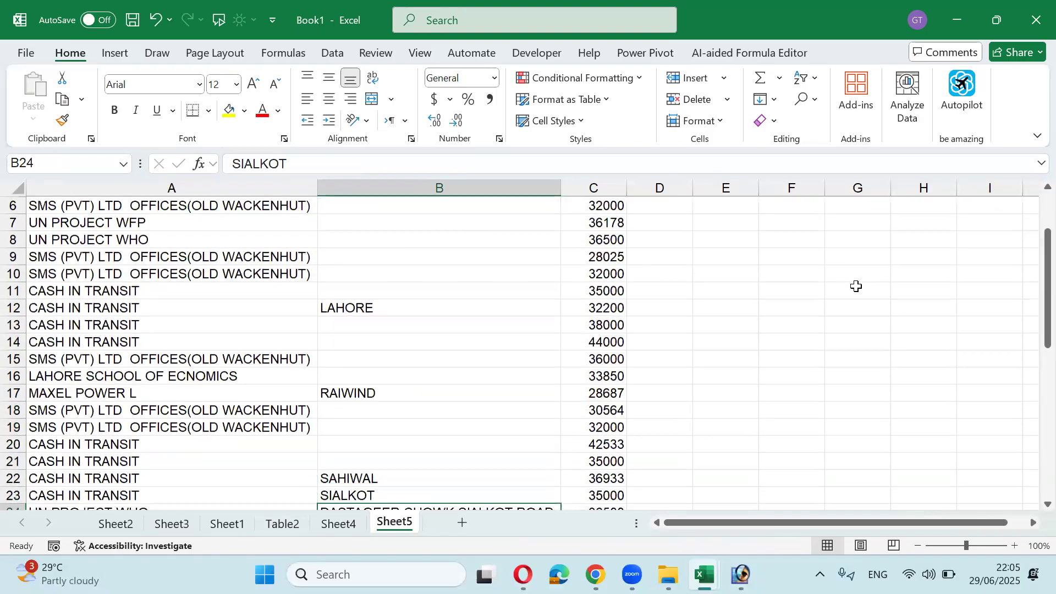
key(Up)
key(shift+Down)
key(shift+Down)
key(shift+Down)
key(shift+Down)
key(shift+Down)
key(shift+Down)
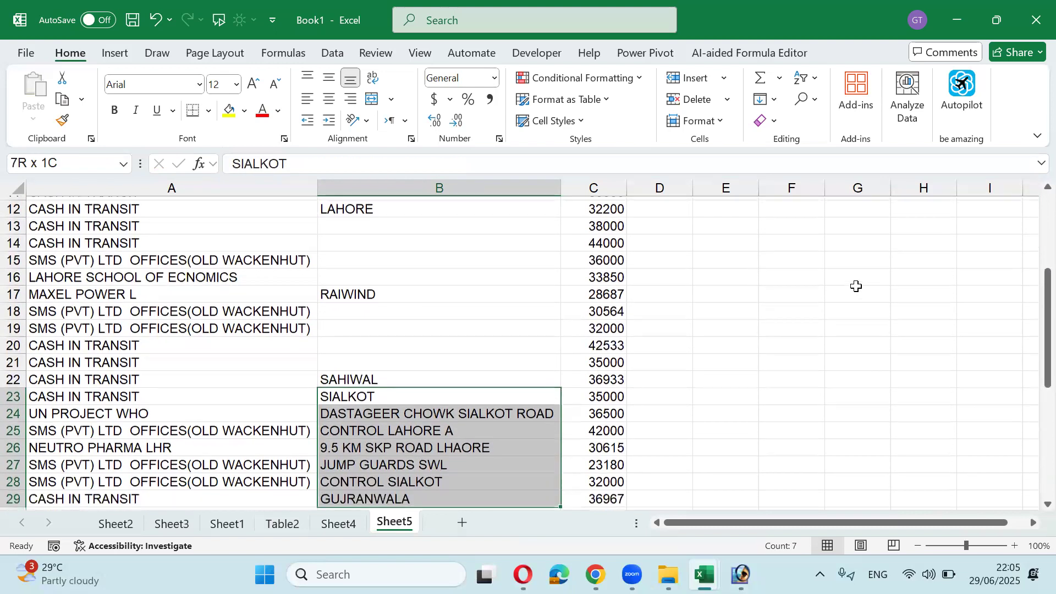
key(shift+Up)
key(Delete)
key(Down)
key(Down)
key(Down)
key(Down)
key(Down)
key(Down)
key(Down)
key(Down)
key(Down)
key(Down)
key(Up)
key(Up)
key(Up)
key(shift+Down)
key(shift+Down)
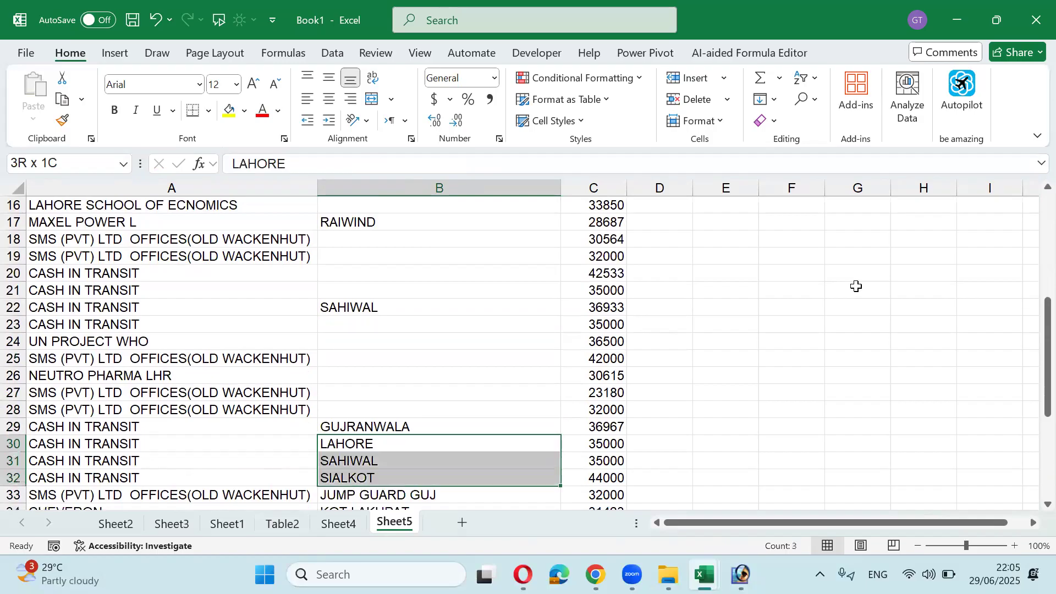
key(shift+Down)
key(shift+Down)
key(shift+Down)
key(shift+Down)
key(shift+Down)
key(shift+Down)
key(shift+Down)
key(shift+Down)
key(shift+Down)
key(shift+Down)
key(shift+Down)
key(shift+Up)
key(shift+Up)
key(shift+Up)
key(shift+Up)
key(shift+Up)
key(shift+Down)
key(shift+Down)
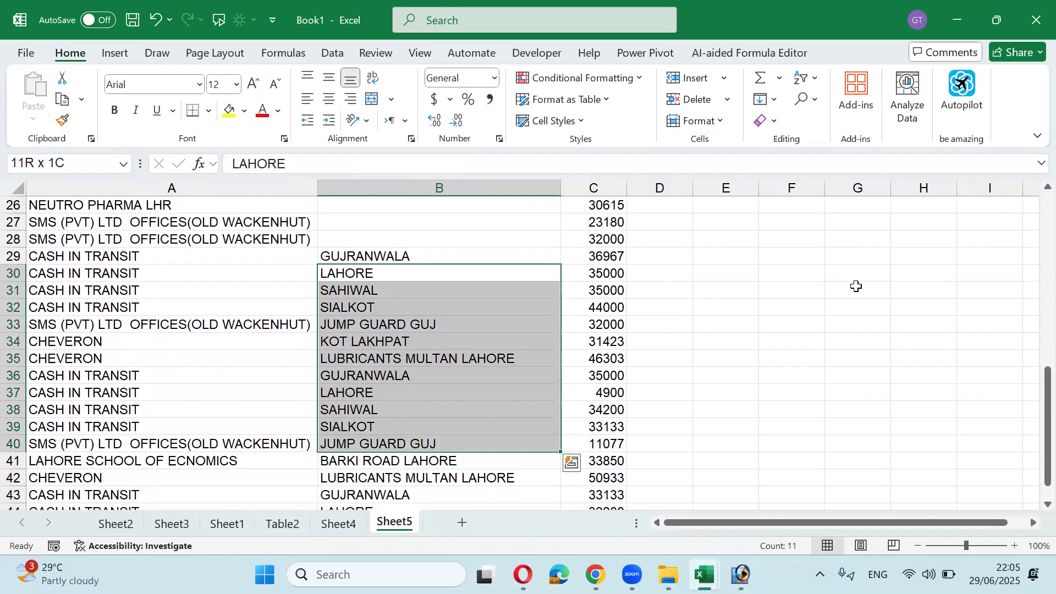
key(Delete)
key(Down)
key(Down)
key(Down)
key(Down)
key(Down)
key(Down)
key(Down)
key(Down)
key(Down)
key(Down)
key(Down)
key(Down)
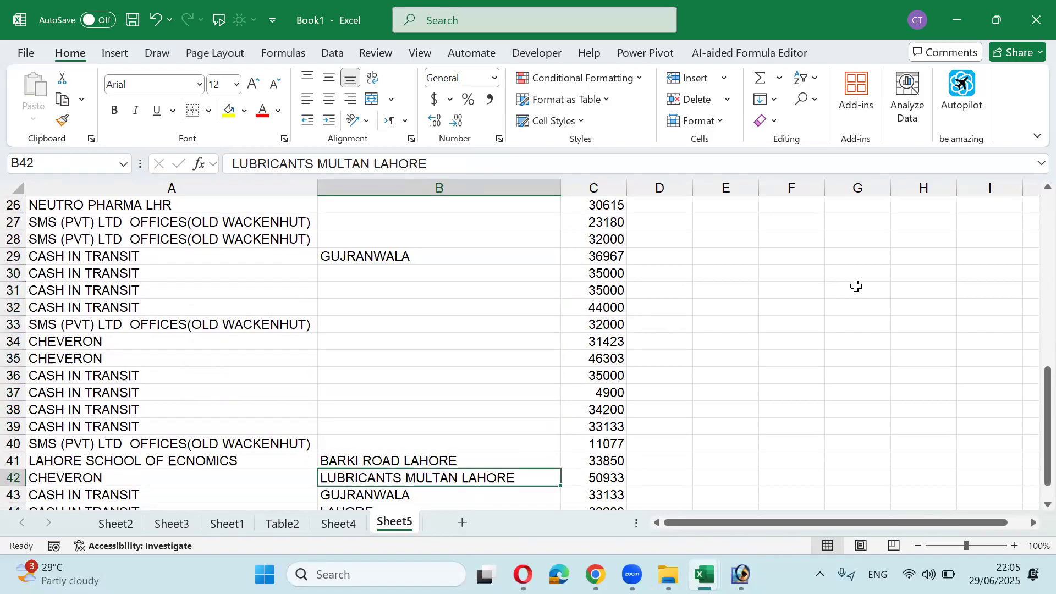
key(shift+Down)
key(shift+Down)
key(shift+Down)
key(shift+Down)
key(shift+Down)
key(shift+Down)
key(shift+Down)
key(shift+Down)
key(shift+Down)
key(shift+Down)
key(shift+Up)
key(shift+Up)
key(shift+Up)
key(shift+Up)
key(shift+Up)
key(shift+Up)
key(shift+Up)
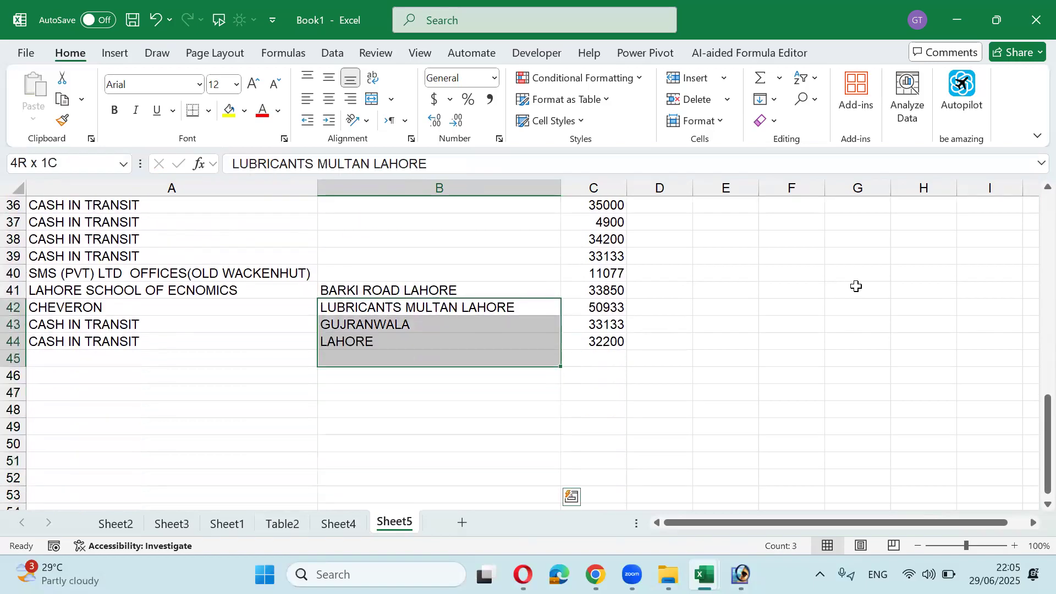
key(shift+Up)
key(Delete)
key(Up)
key(Up)
key(Up)
key(Up)
key(Up)
key(Up)
key(Up)
key(Up)
key(Up)
key(Up)
key(Up)
key(Up)
key(Up)
key(Up)
key(Up)
key(Up)
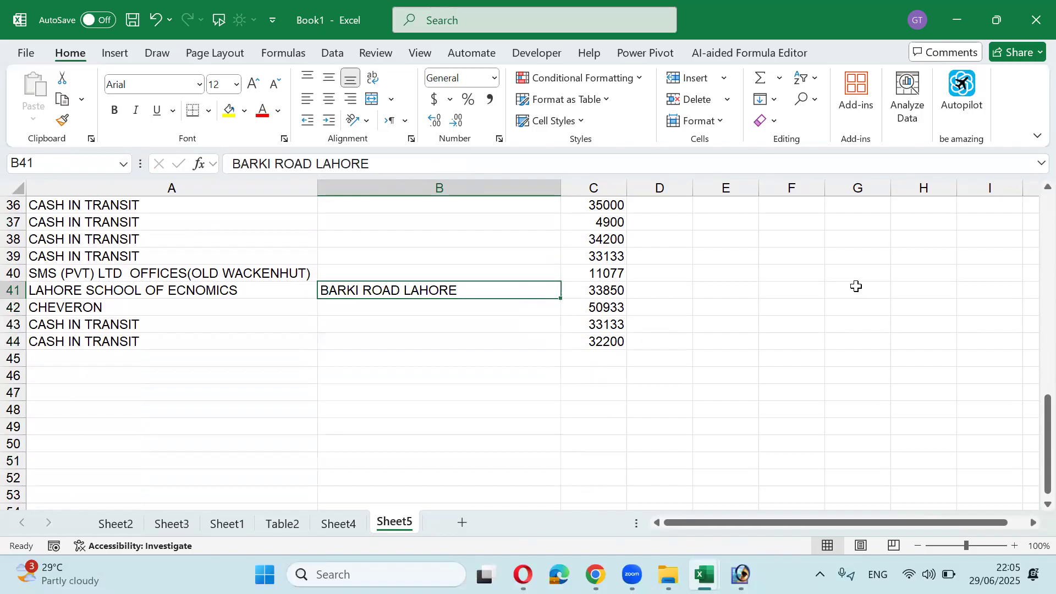
key(Up)
key(Up)
key(Up)
key(Up)
key(Up)
key(Up)
key(Up)
key(Up)
key(Up)
key(Up)
key(Up)
key(Up)
key(Up)
key(Up)
key(Up)
key(Up)
key(Up)
key(Up)
key(Up)
key(Up)
key(Down)
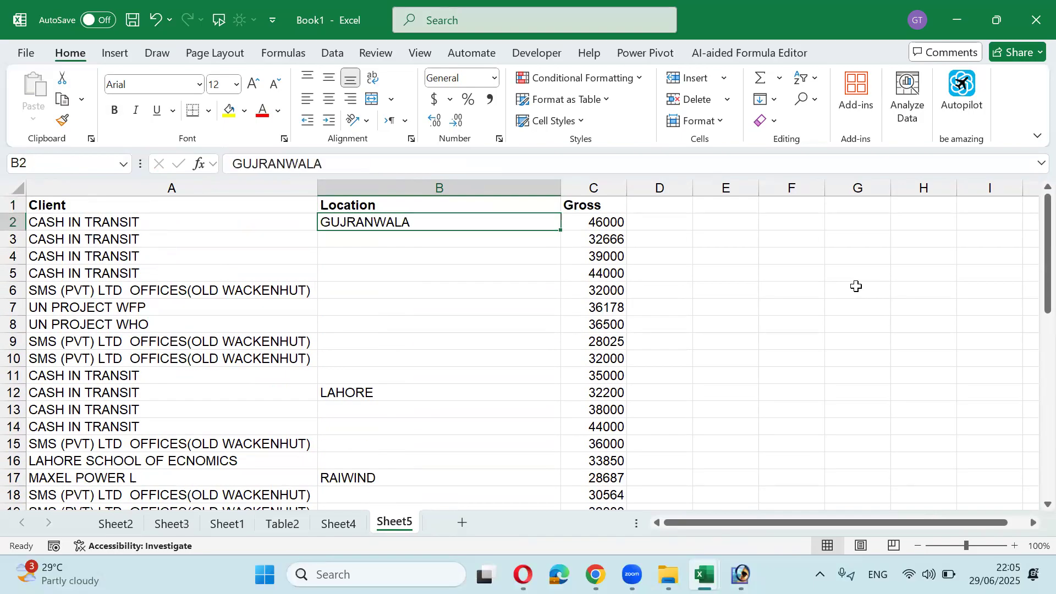
Step: Try filling GUJRANWALA down B2:B11 and LAHORE into B13:B16, then undo the fills
key(shift+Down)
key(shift+Down)
key(shift+Down)
key(shift+Down)
key(shift+Down)
key(shift+Down)
key(shift+Down)
key(shift+Down)
key(shift+Down)
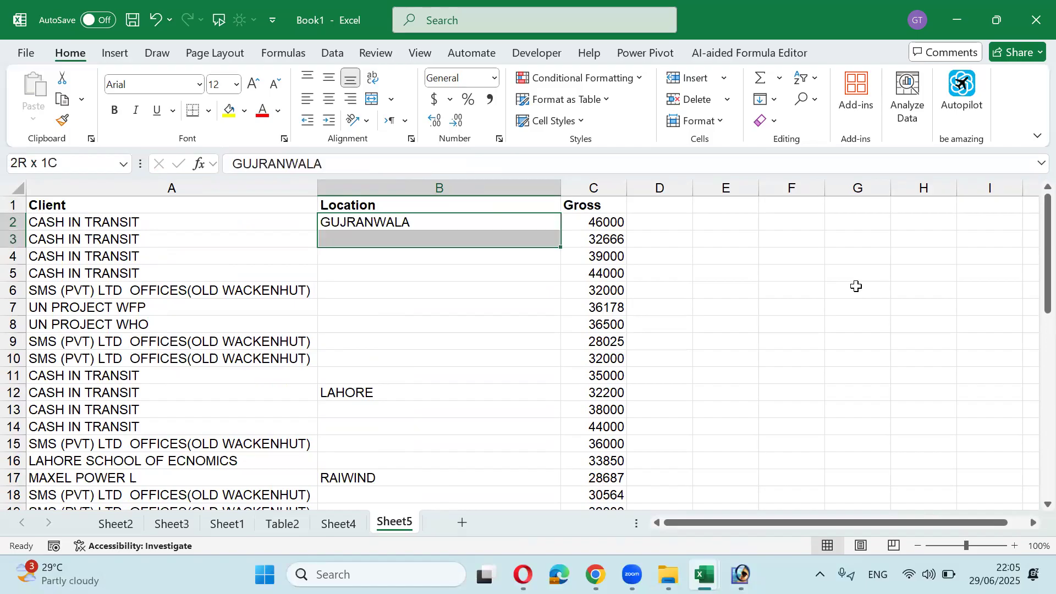
key(ctrl+d)
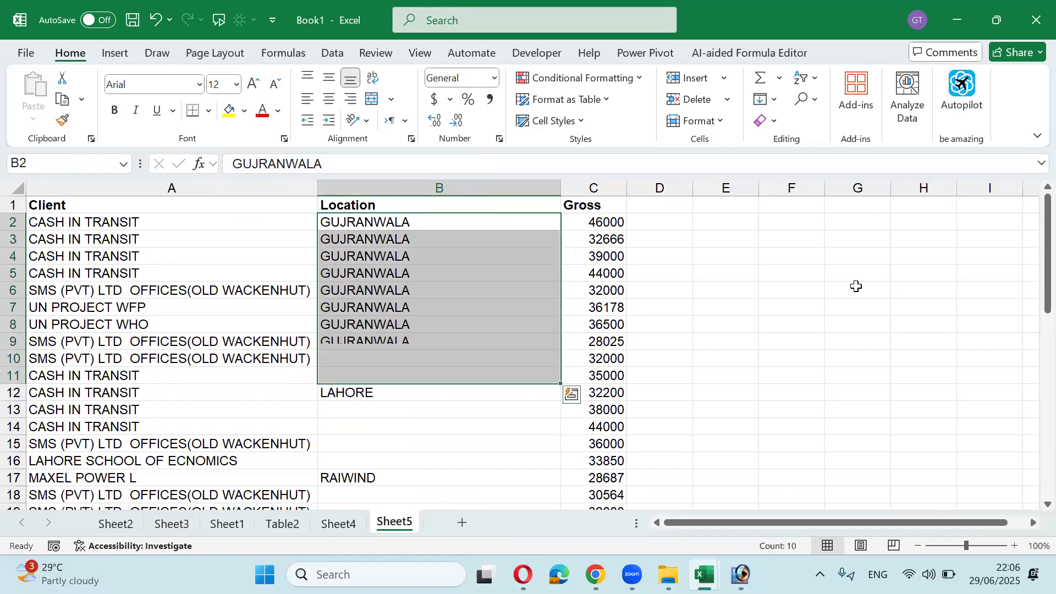
key(Down)
key(Down)
key(Down)
key(Down)
key(Down)
key(Down)
key(Down)
key(Down)
key(Down)
key(Down)
key(shift+Down)
key(shift+Down)
key(shift+Down)
key(shift+Down)
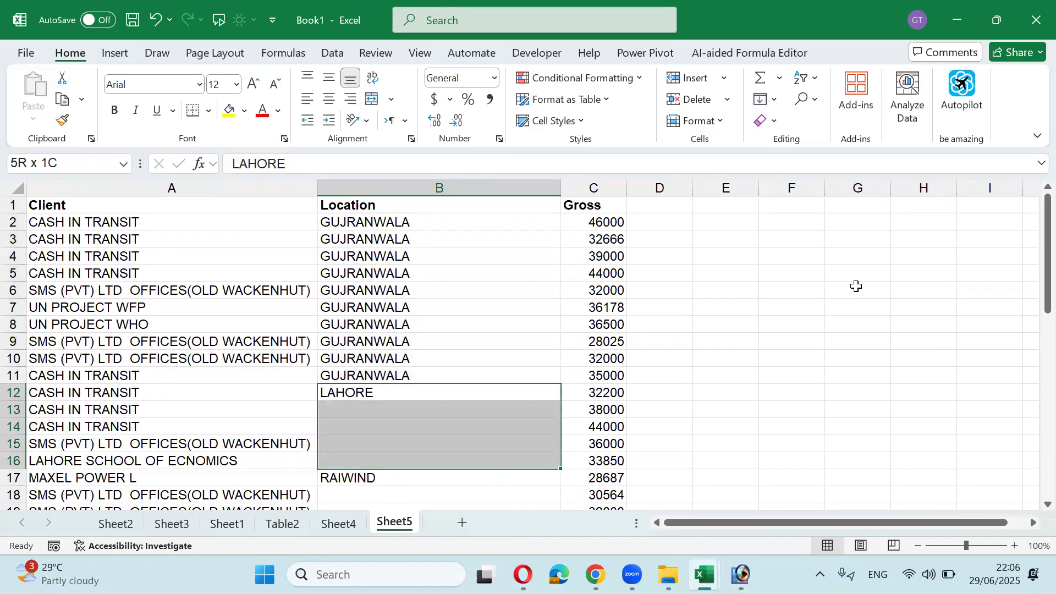
key(ctrl+d)
key(ctrl+z)
key(ctrl+z)
key(Down)
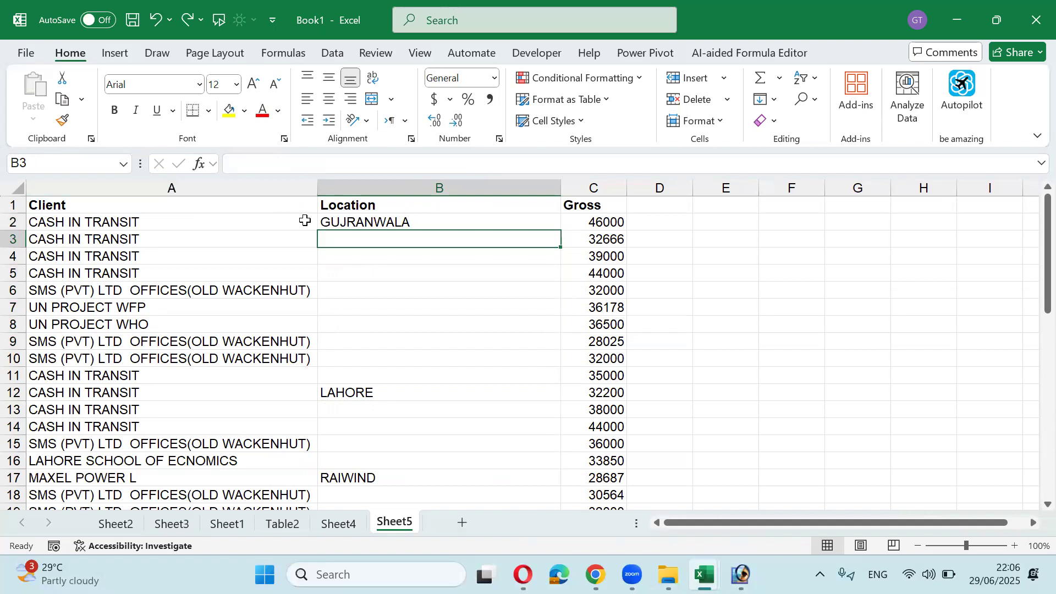
Step: Select the Location cells B2:B44 and open the Go To window
key(Up)
key(shift+Down)
key(shift+Down)
key(shift+Down)
key(shift+Down)
key(shift+Down)
key(shift+Down)
key(shift+Down)
key(shift+Down)
key(shift+Down)
key(shift+Down)
key(shift+Down)
key(shift+Down)
key(shift+Down)
key(shift+Down)
key(shift+Down)
key(shift+Down)
key(shift+Down)
key(shift+Down)
key(shift+Down)
key(shift+Down)
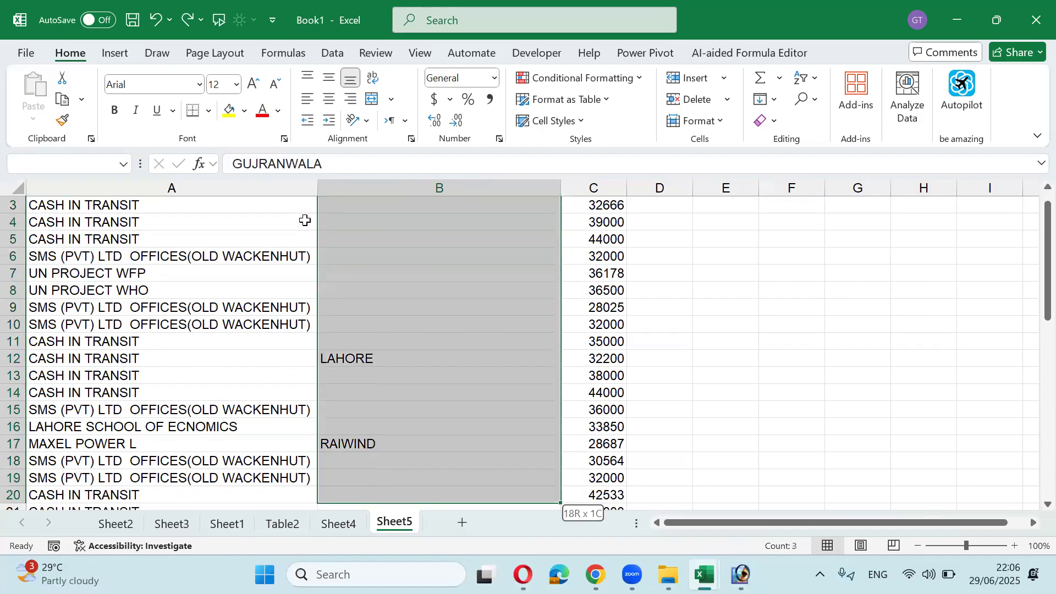
key(shift+Down)
key(shift+Down)
key(shift+Down)
key(shift+Down)
key(shift+Down)
key(shift+Down)
key(shift+Down)
key(shift+Down)
key(shift+Down)
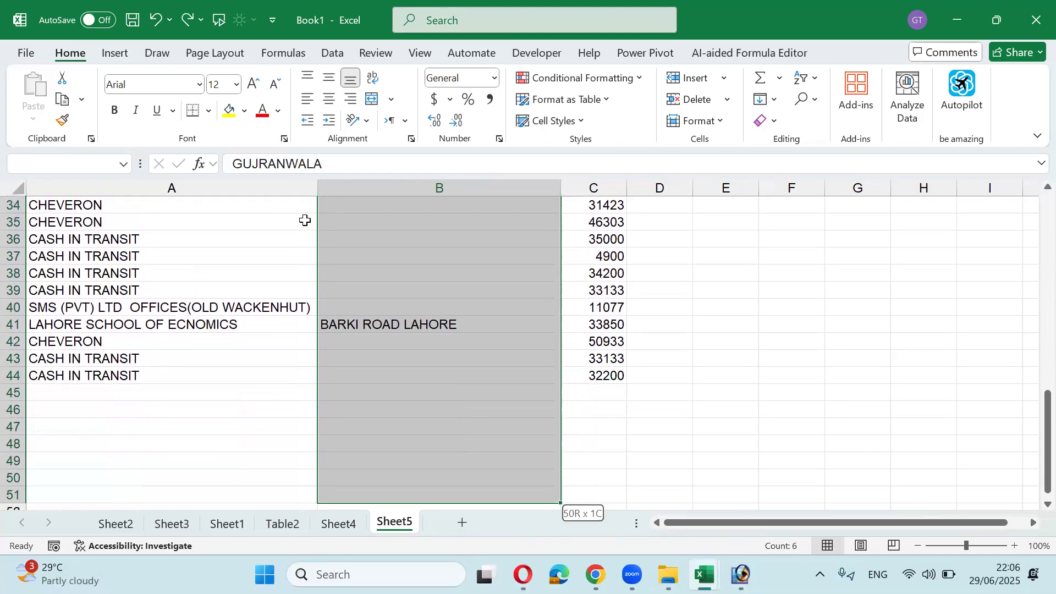
key(shift+Up)
key(shift+Up)
key(shift+Up)
key(shift+Up)
key(shift+Up)
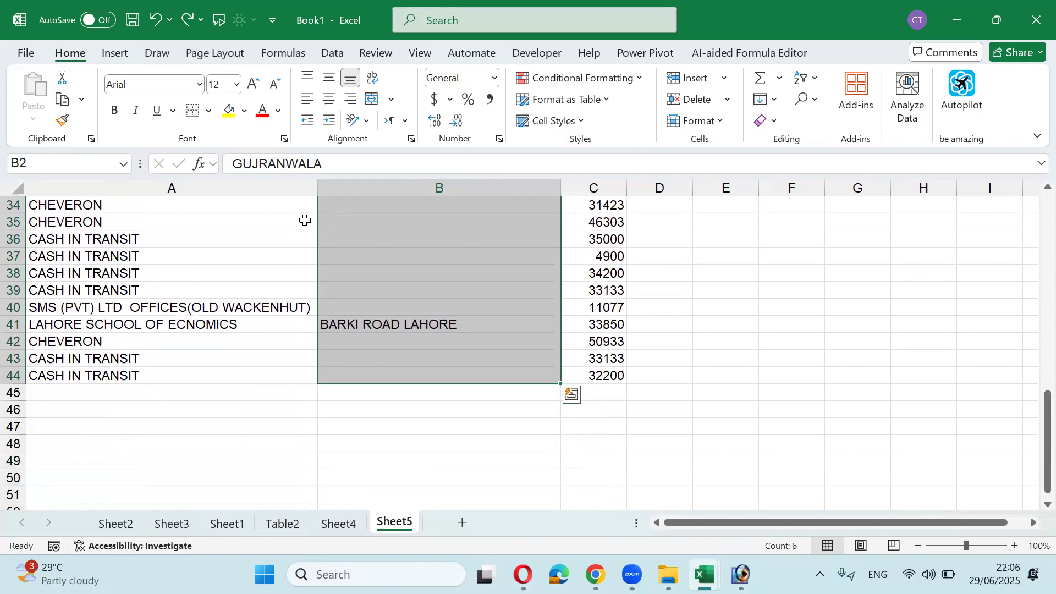
scroll(305, 220, up, 11)
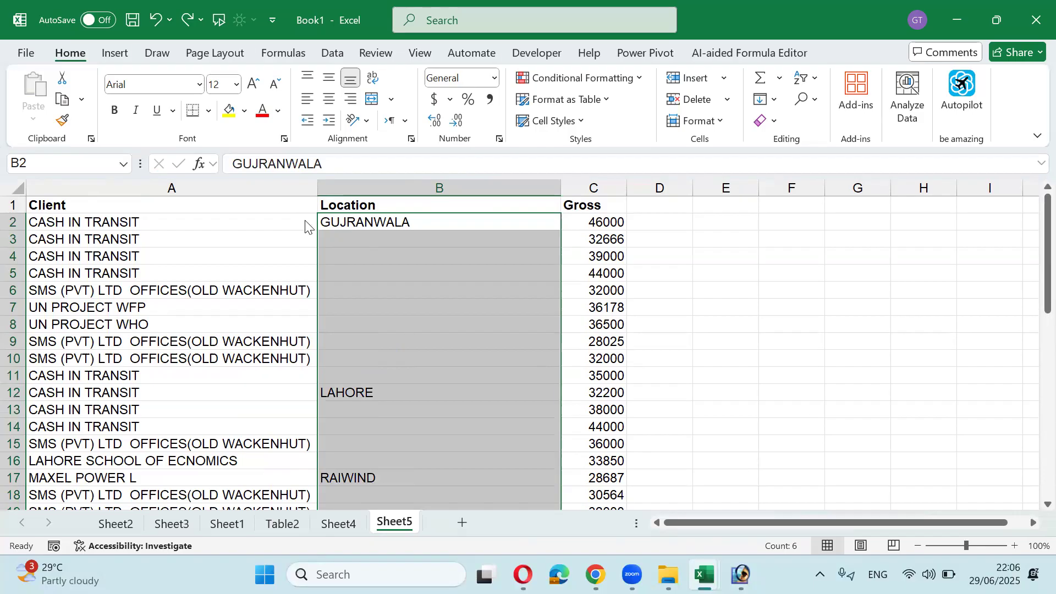
key(ctrl+g)
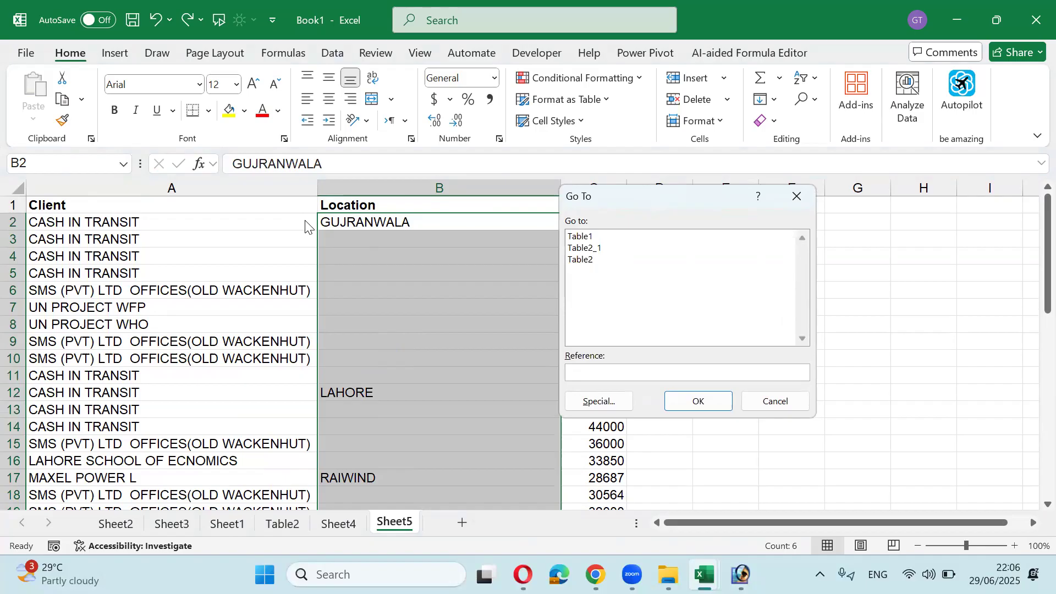
Step: Select only the blank Location cells using Go To Special > Blanks
click(605, 401)
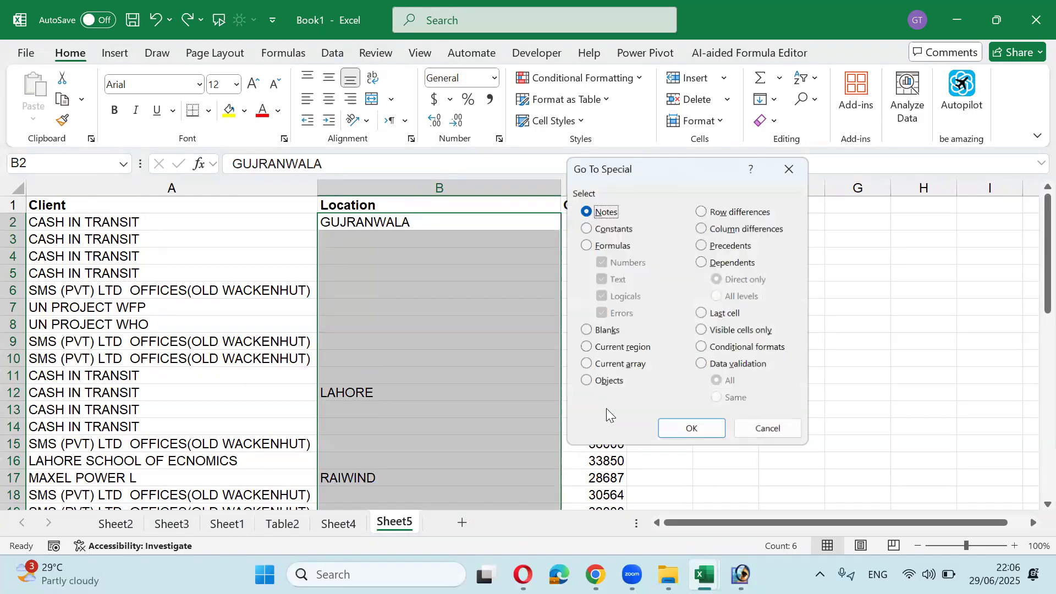
click(607, 330)
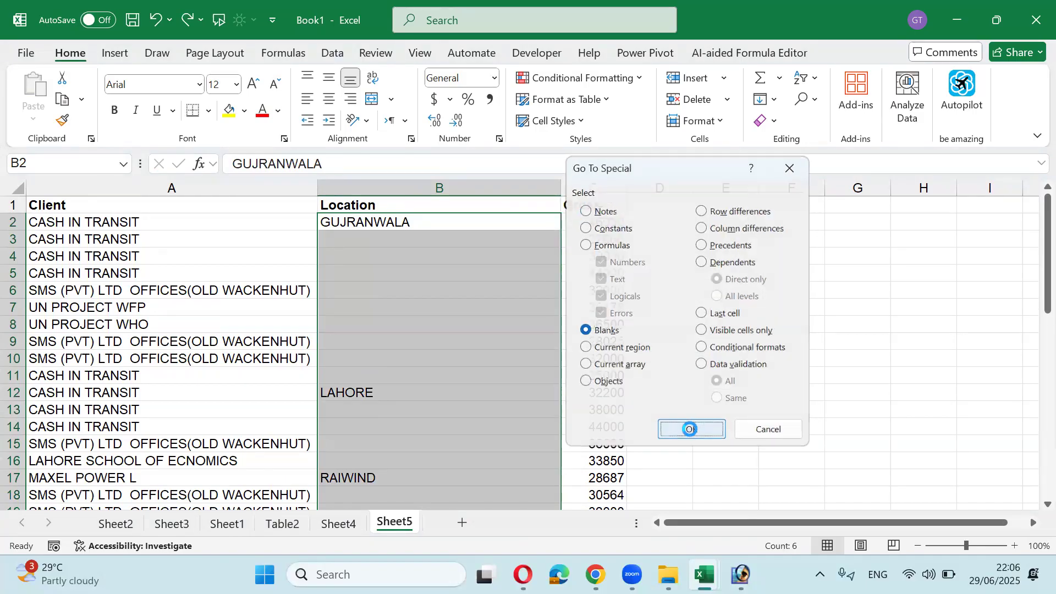
click(690, 429)
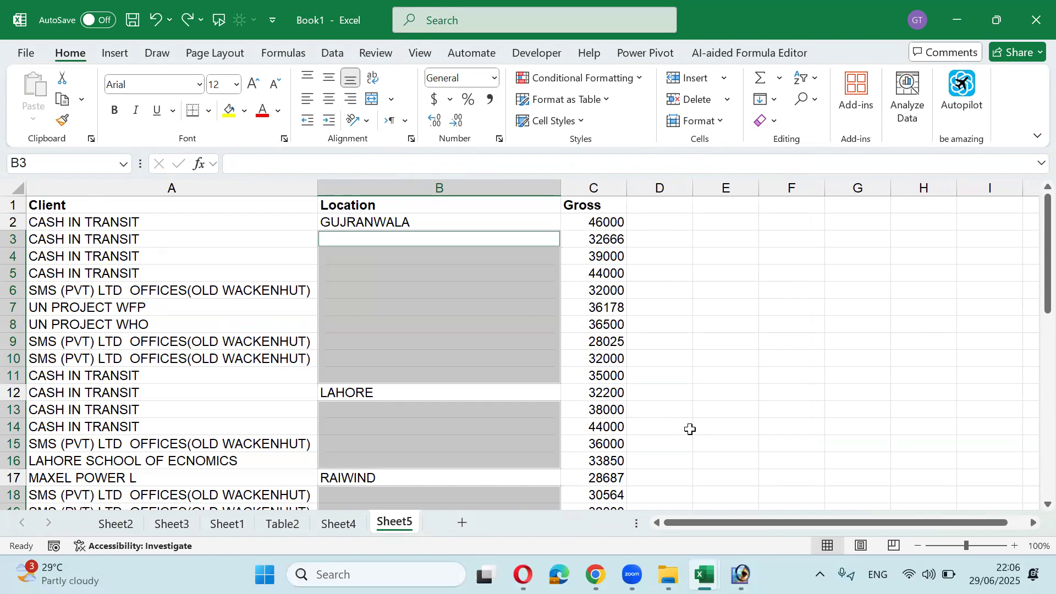
Step: Fill every selected blank at once with =B2, the location from the row above
text(=)
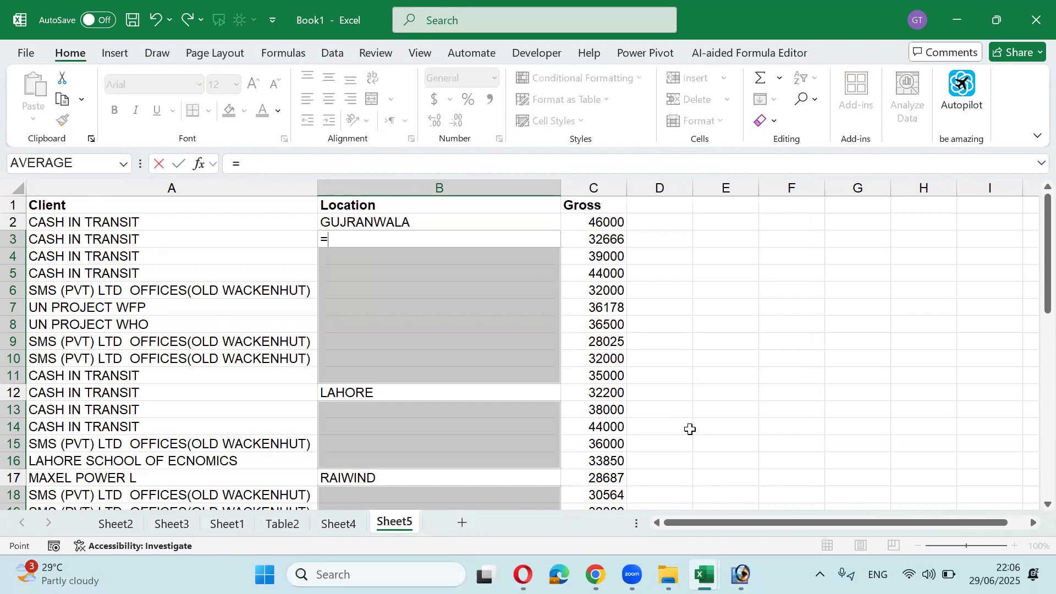
key(Up)
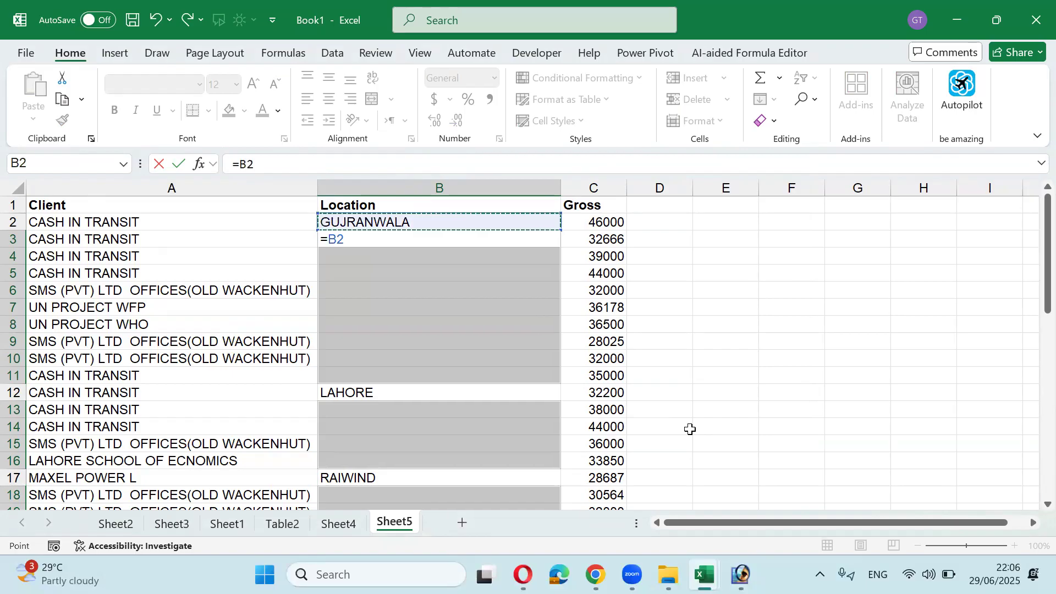
key(ctrl+Return)
Step: Scroll down the Location column to check the filled locations through row 44
scroll(690, 428, down, 10)
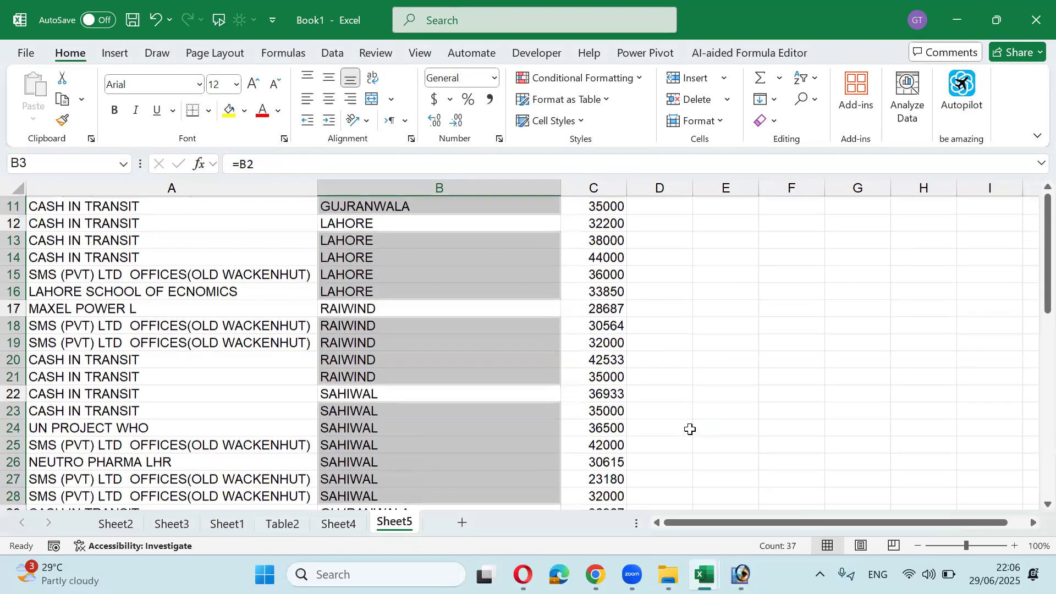
scroll(690, 429, down, 2)
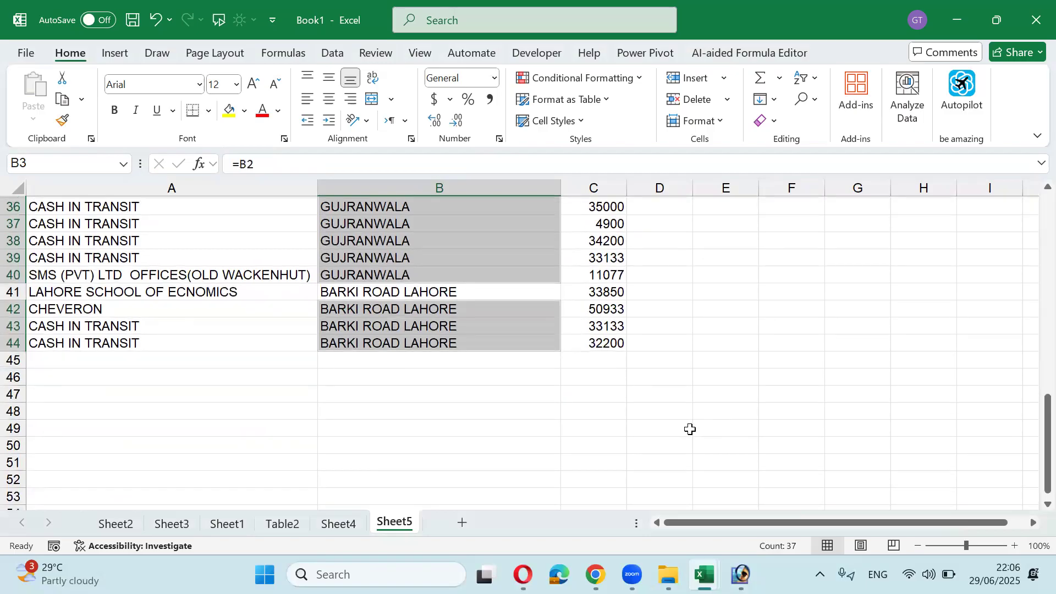
scroll(690, 428, up, 5)
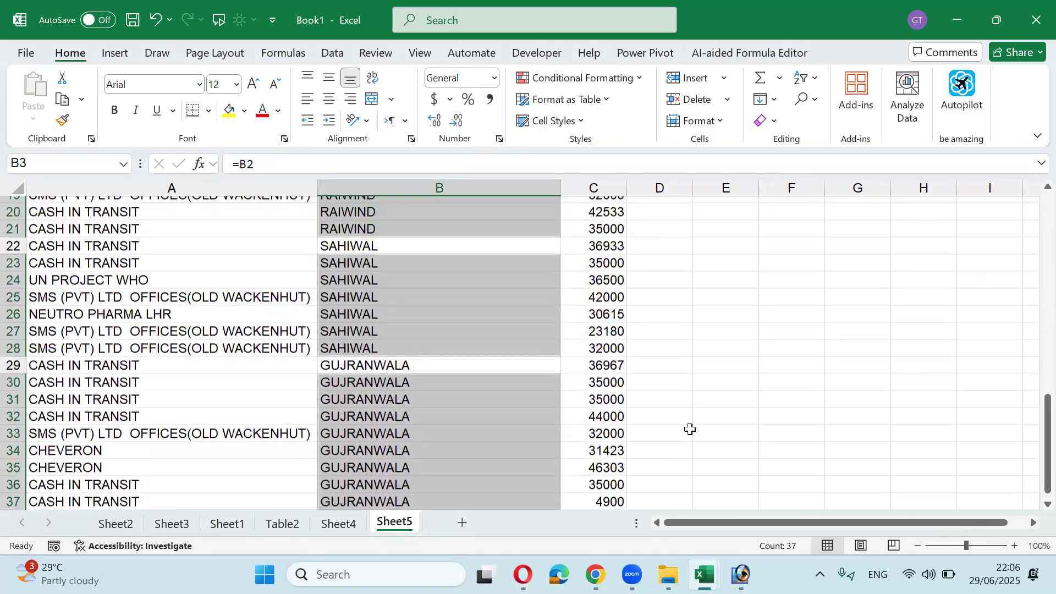
scroll(690, 429, up, 6)
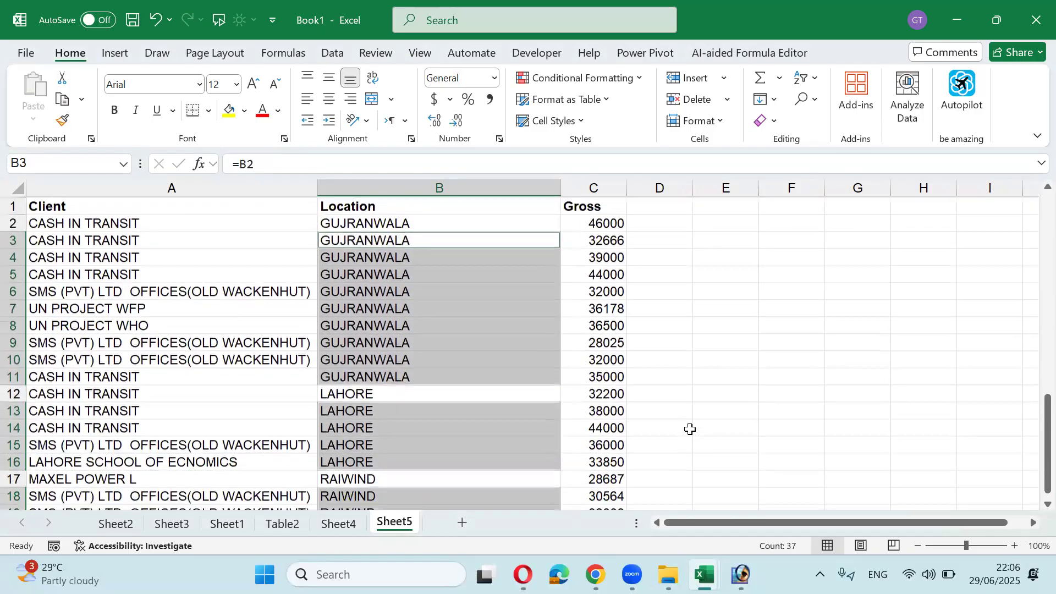
key(Page_Down)
key(Up)
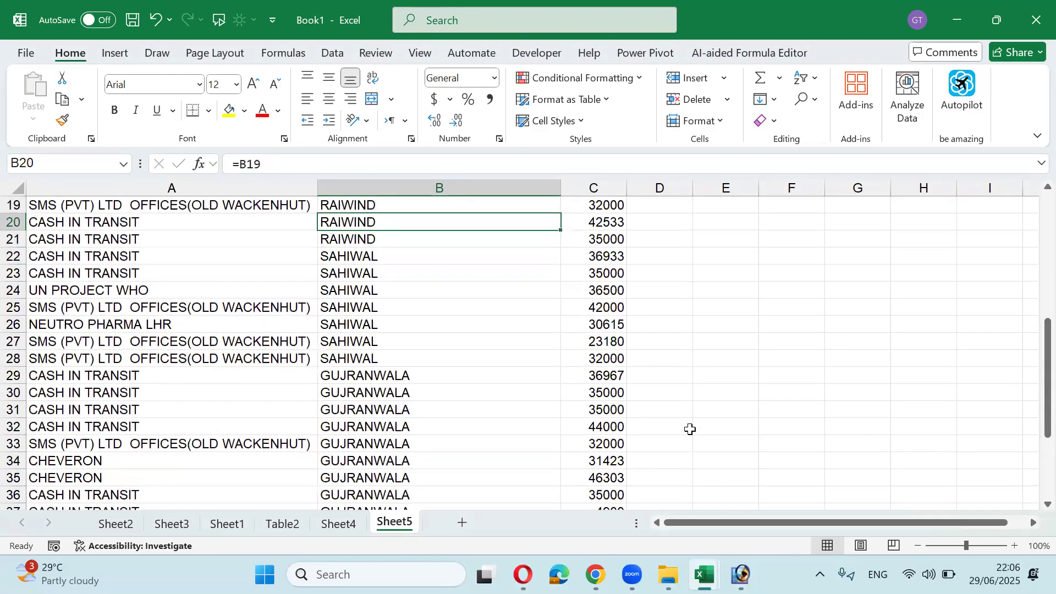
key(Up)
key(Up)
key(Up)
key(Up)
key(Up)
key(Up)
key(Up)
key(Up)
key(Up)
key(Up)
key(Up)
key(Up)
key(Up)
key(Up)
key(Up)
key(Up)
key(Up)
key(Up)
key(Up)
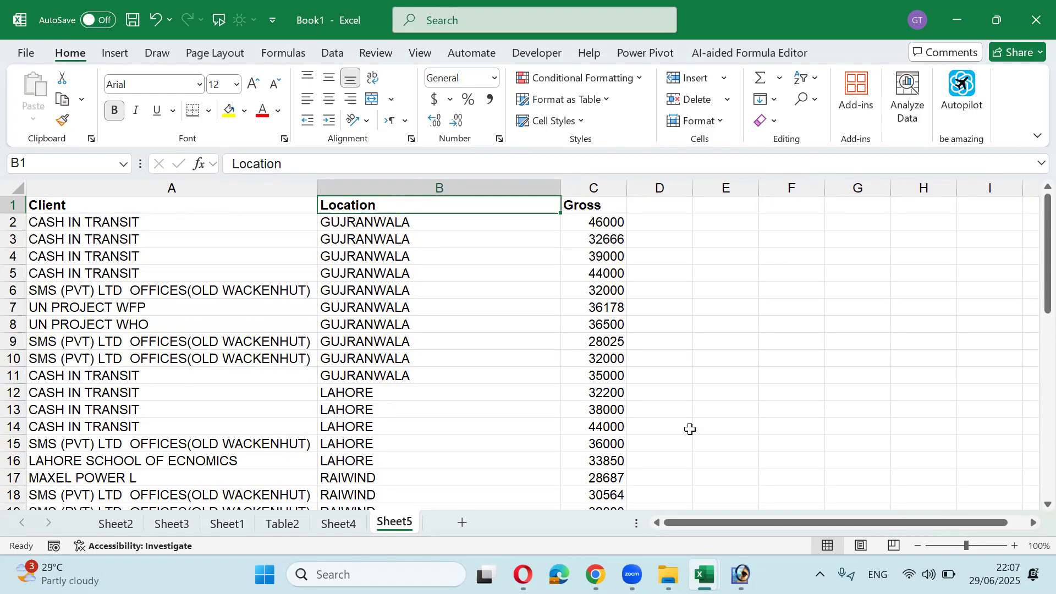
Step: Undo the blank fill and select the whole data range from A1 down to row 44
key(ctrl+z)
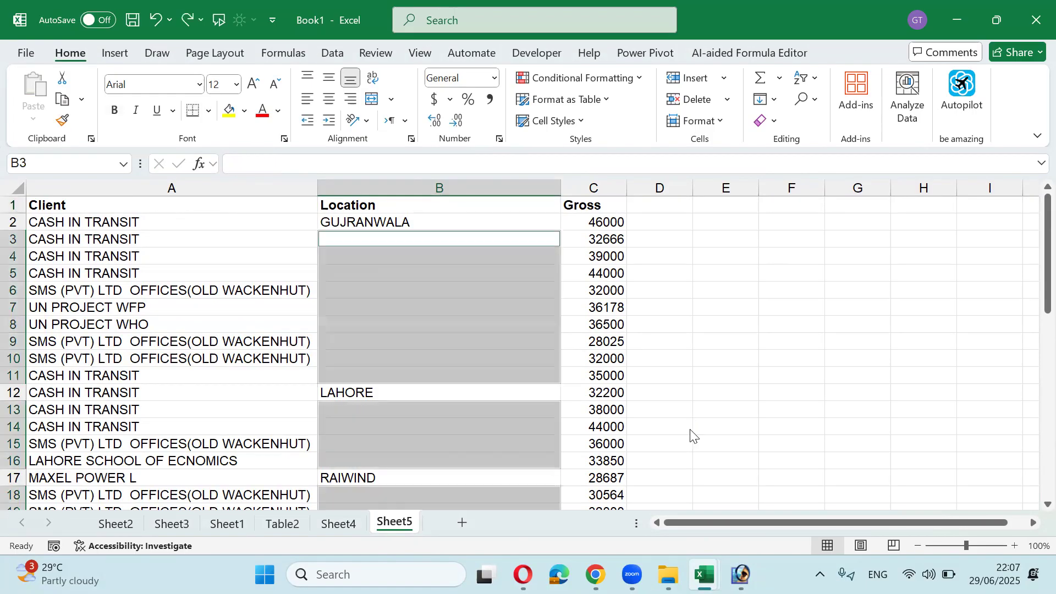
key(Up)
key(ctrl+Home)
key(ctrl+shift+Right)
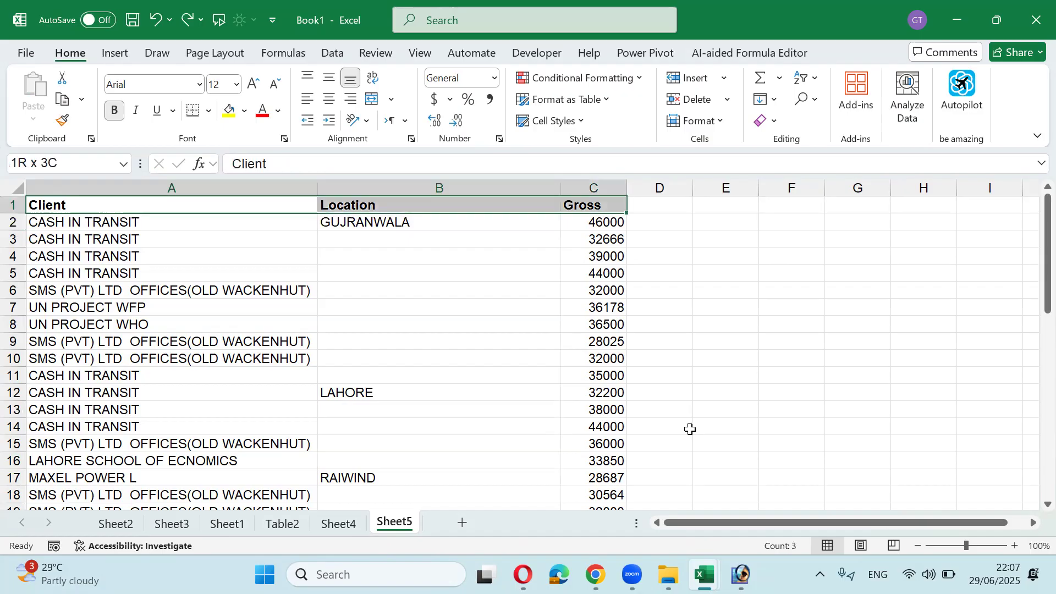
key(ctrl+shift+Down)
scroll(690, 431, up, 9)
Step: Convert the range to a table with headers and filter Location to show only GUJRANWALA
key(ctrl+t)
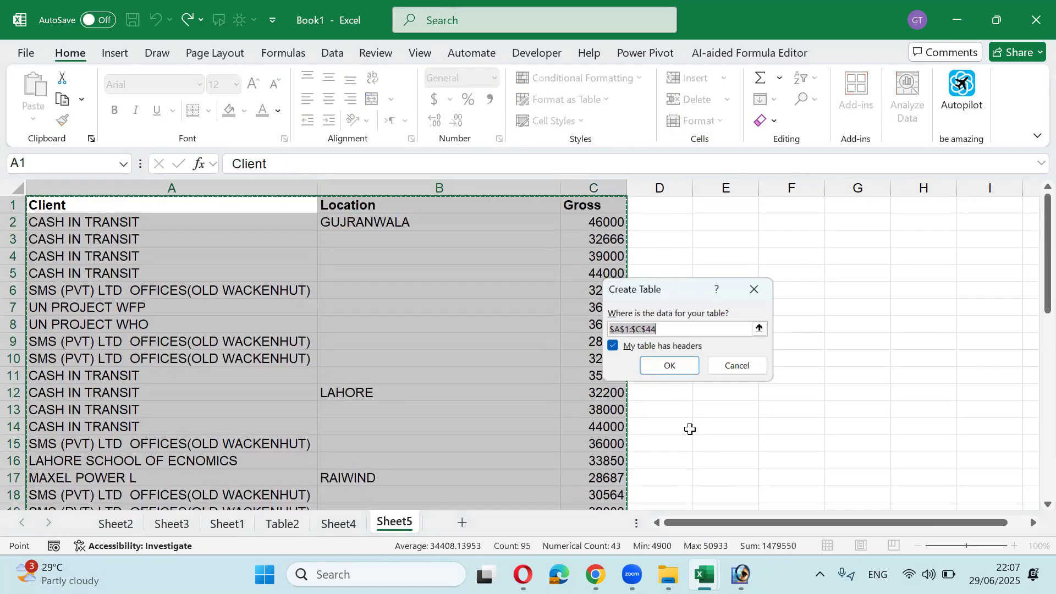
key(Return)
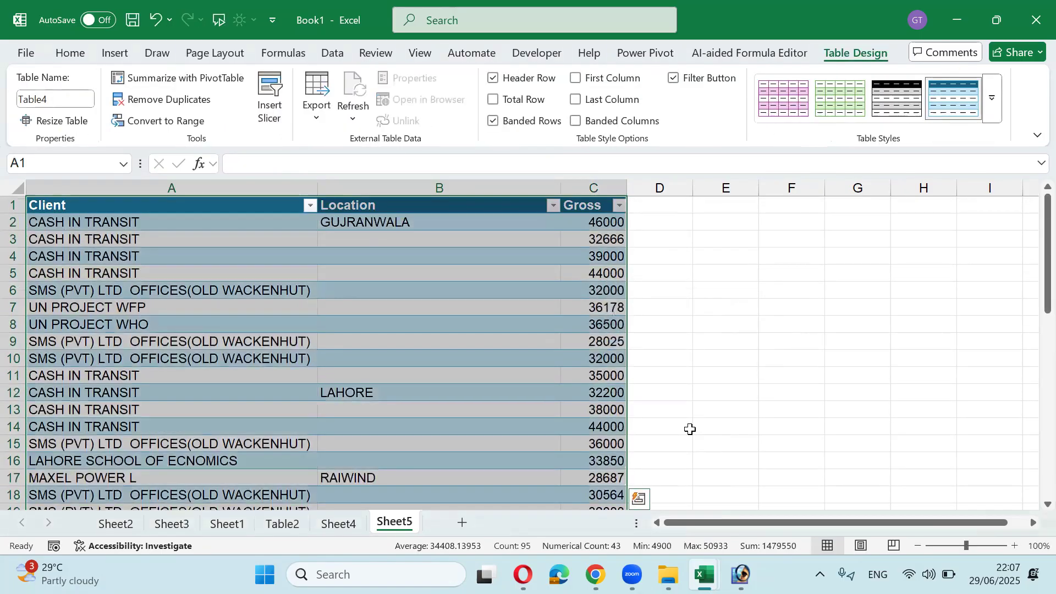
key(Down)
key(Up)
key(Right)
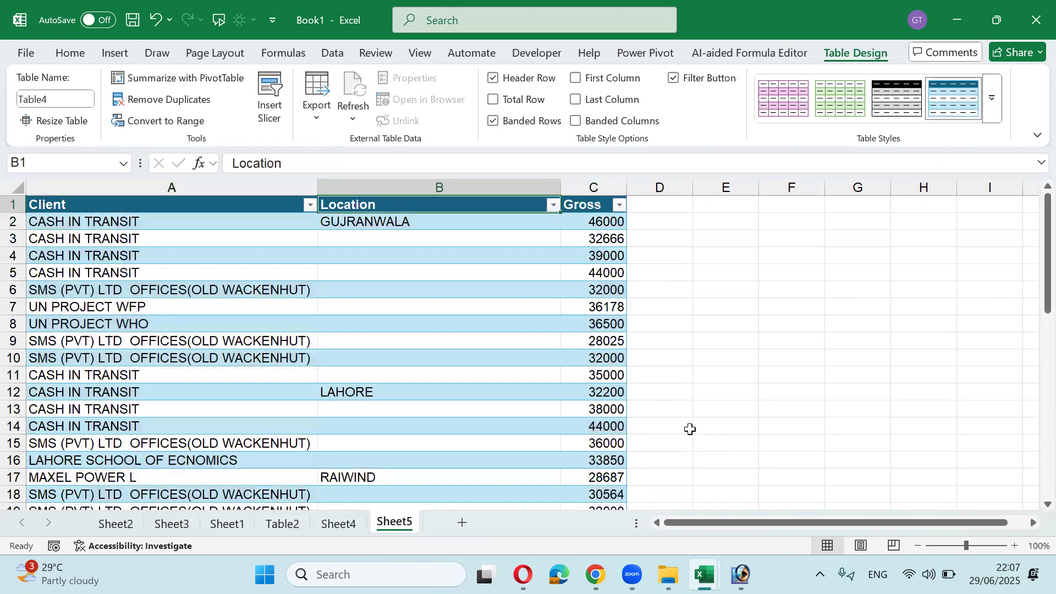
key(alt+Down)
key(Down)
key(Down)
key(Down)
key(Down)
key(Down)
key(Down)
key(space)
key(Down)
key(Down)
key(space)
key(Return)
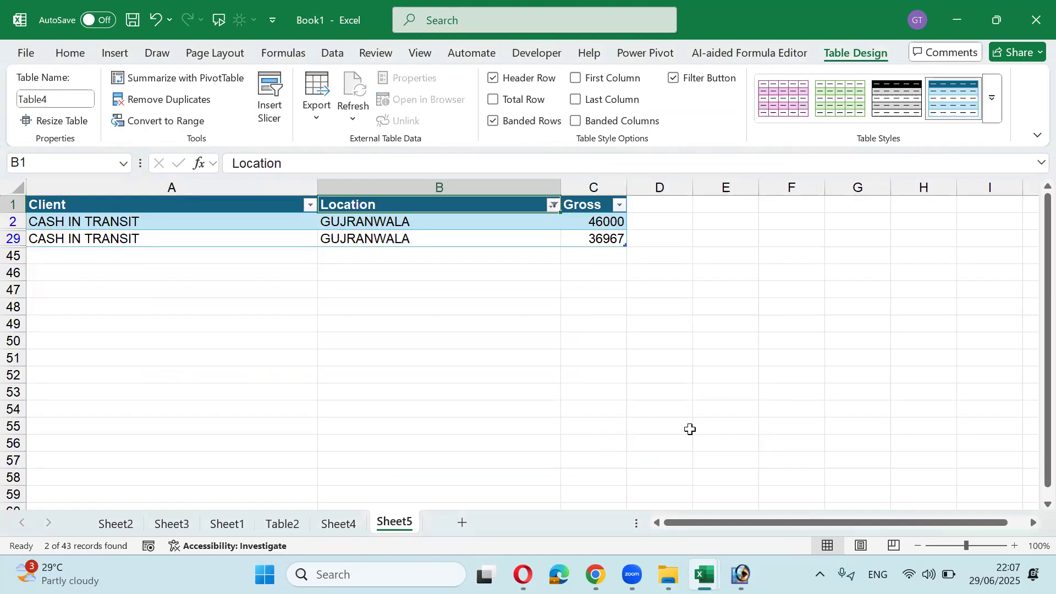
Step: Clear the Location filter so all rows show, then select some blank Location cells
key(alt+Down)
key(Down)
key(Down)
key(Down)
key(Down)
key(Down)
key(Up)
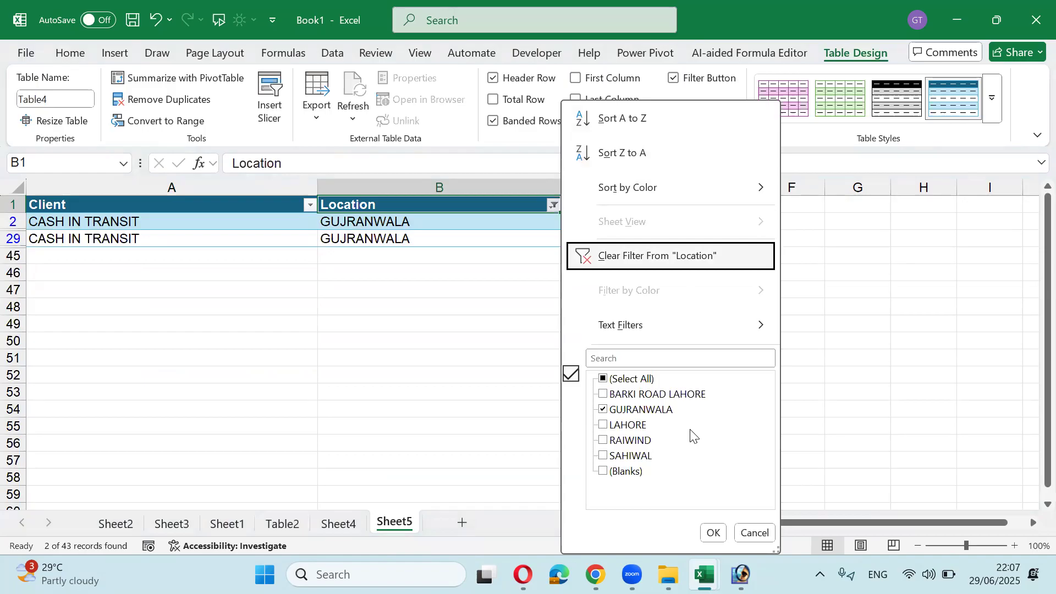
key(Return)
key(Down)
key(Down)
key(shift+Down)
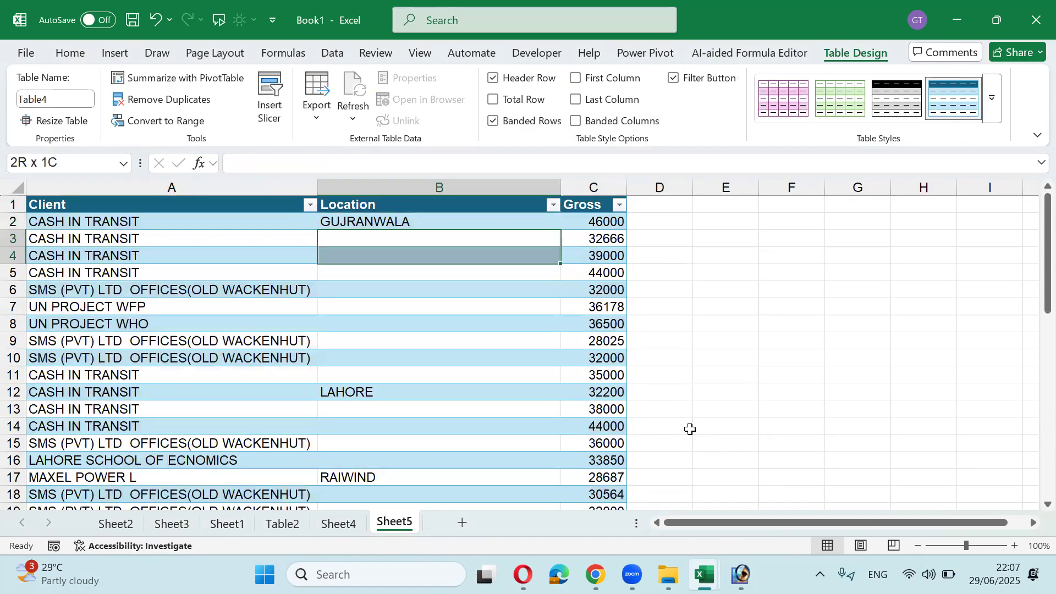
key(shift+Down)
key(shift+Down)
key(shift+Down)
key(shift+Down)
key(shift+Down)
key(shift+Down)
key(shift+Down)
key(shift+Down)
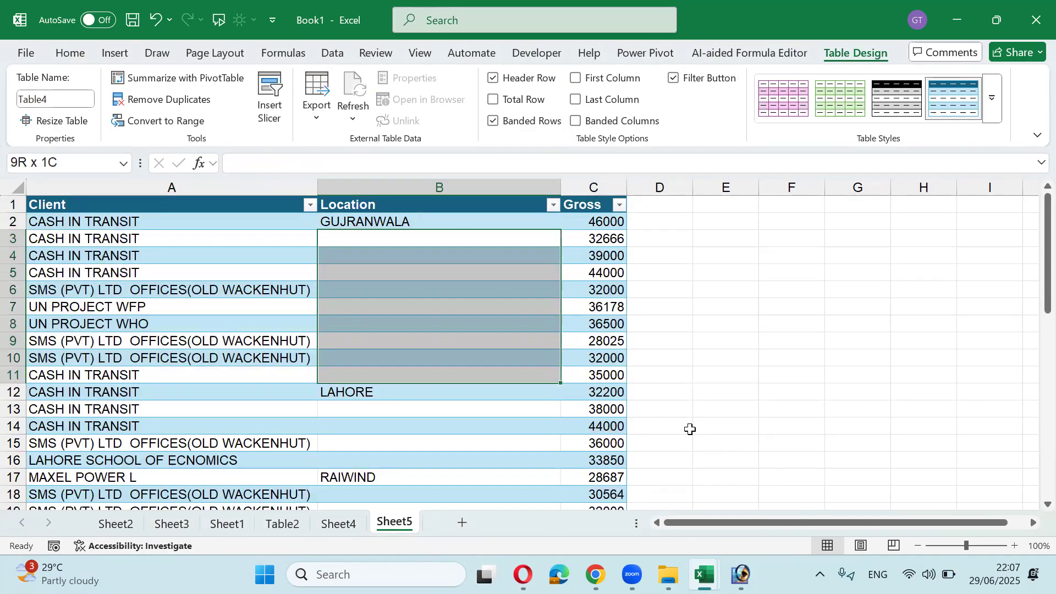
Step: Undo the table conversion and the LUBRICANTS MULTAN LAHORE entry in B42
key(ctrl+z)
key(ctrl+z)
key(ctrl+z)
key(ctrl+z)
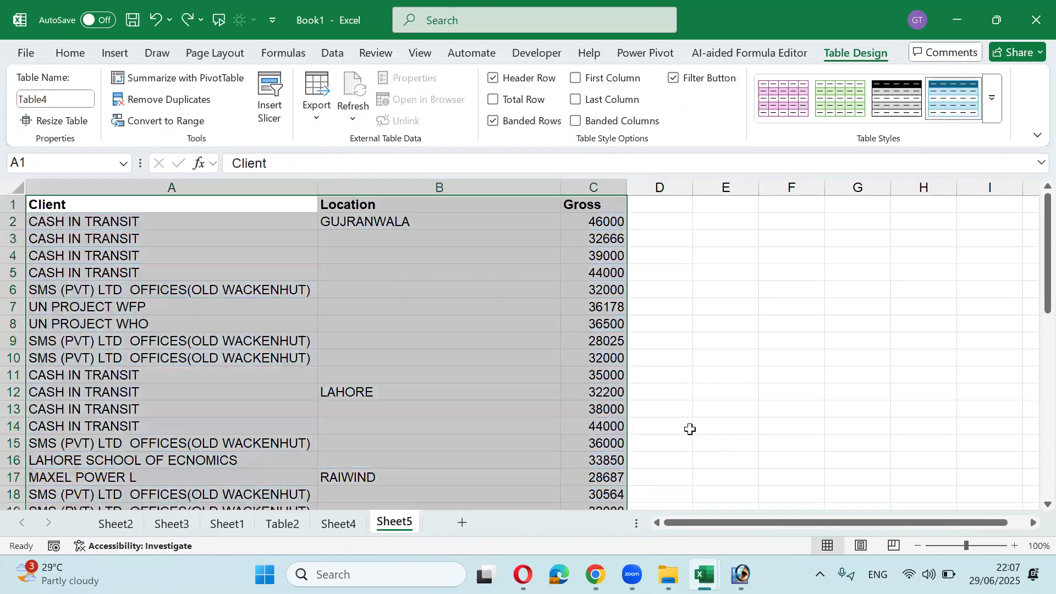
key(ctrl+z)
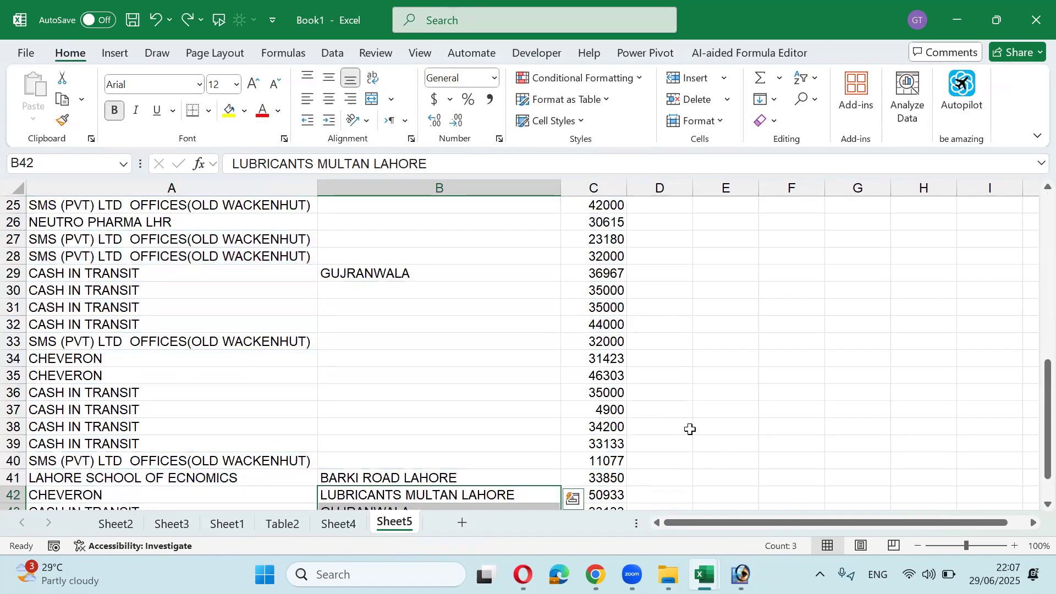
key(ctrl+z)
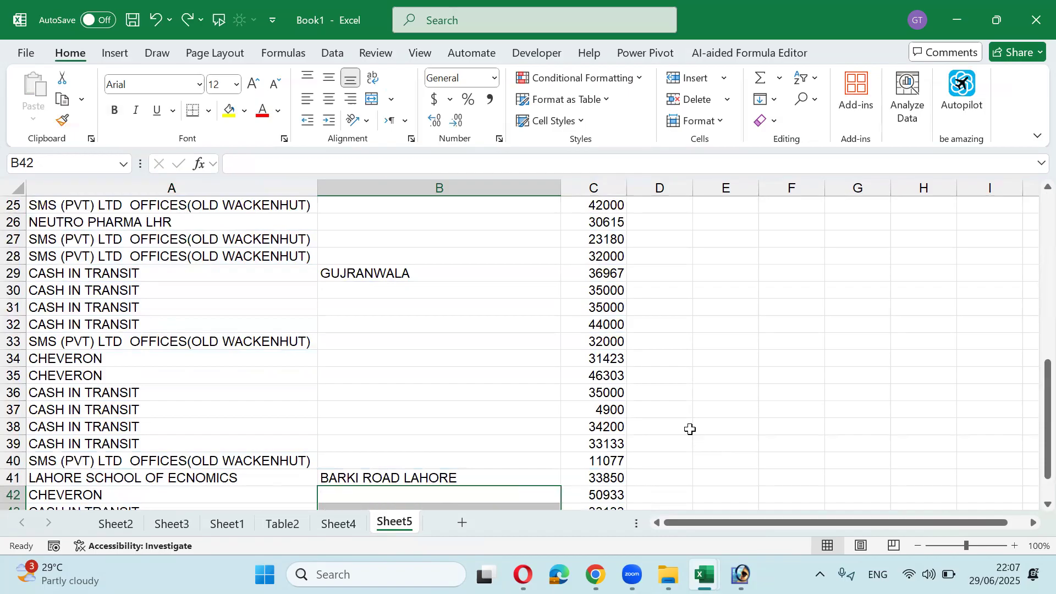
Step: Finish undoing and select the Location range B2:B44
key(ctrl+z)
key(ctrl+z)
key(ctrl+z)
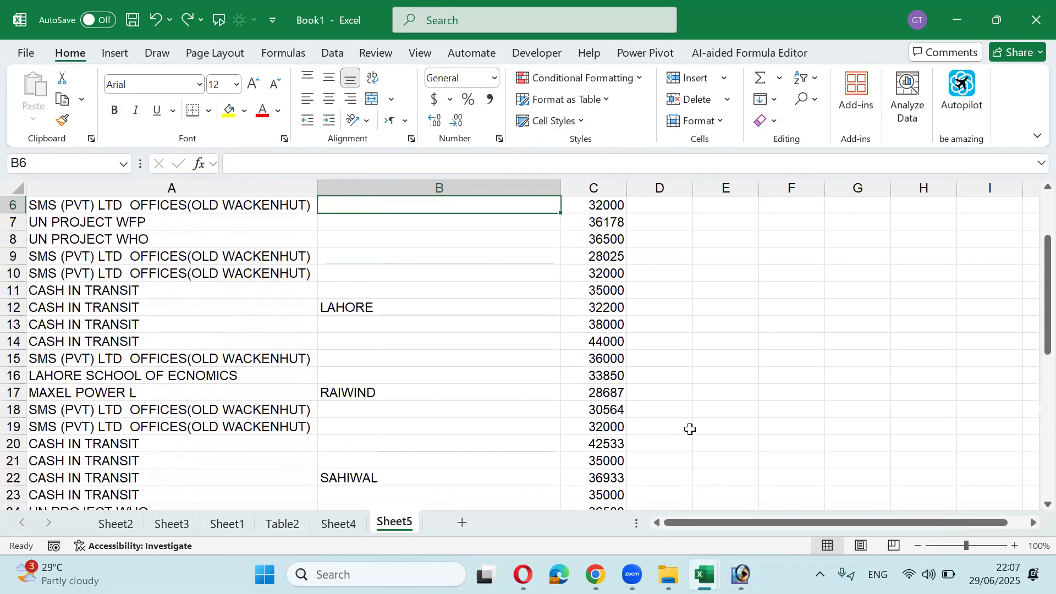
key(ctrl+z)
key(ctrl+z)
key(ctrl+z)
key(ctrl+z)
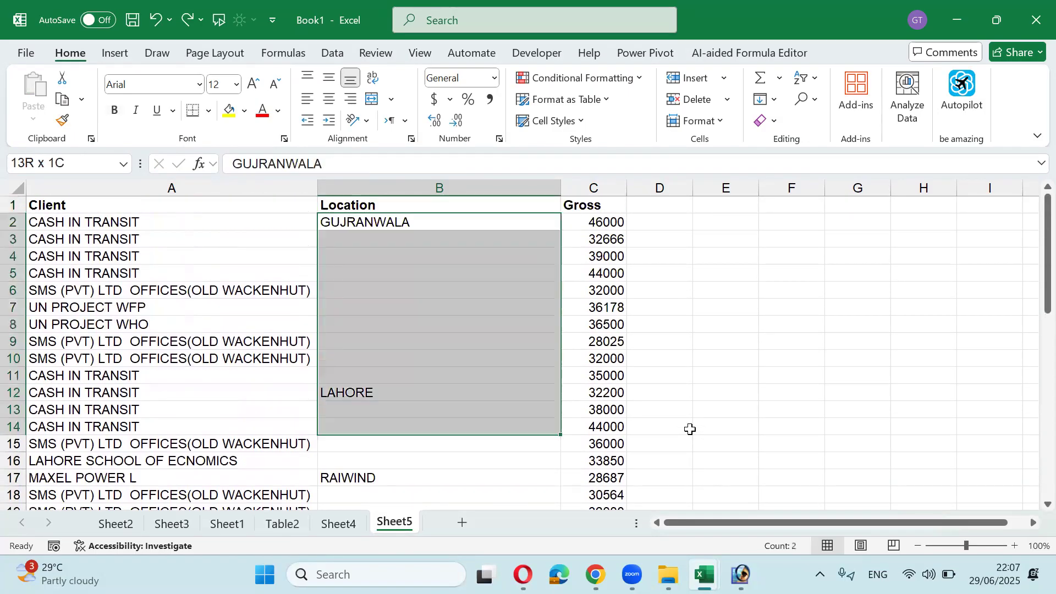
key(shift+Down)
key(shift+Down)
key(shift+Down)
key(shift+Down)
key(shift+Down)
key(shift+Down)
key(shift+Down)
key(shift+Down)
key(shift+Down)
key(shift+Down)
key(shift+Down)
key(shift+Down)
key(shift+Down)
key(shift+Down)
key(shift+Down)
key(shift+Down)
key(shift+Down)
key(shift+Down)
key(shift+Down)
key(shift+Down)
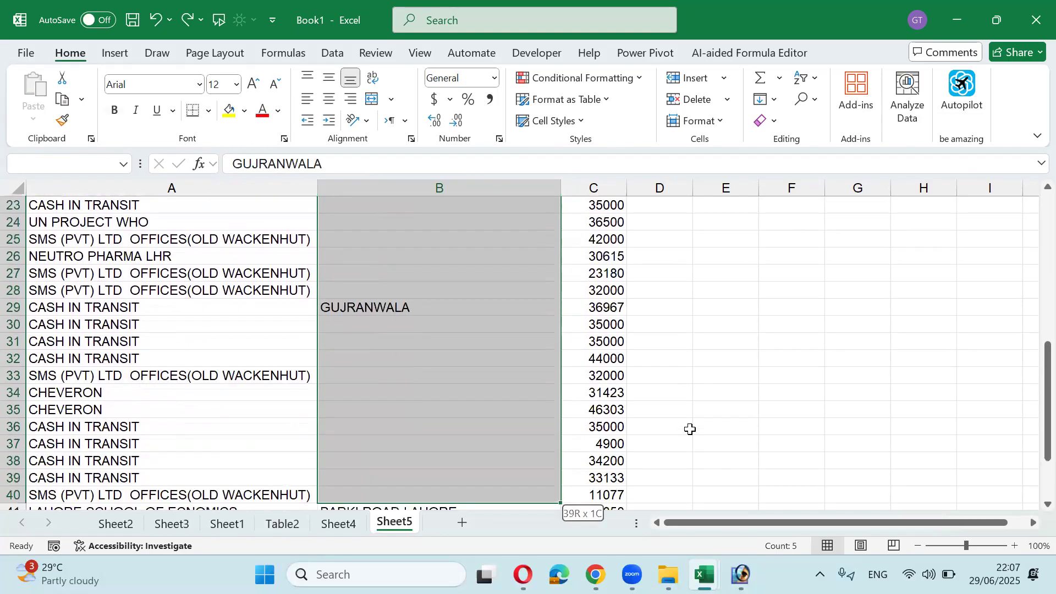
key(shift+Down)
key(shift+Down)
key(shift+Down)
key(shift+Down)
key(shift+Down)
key(shift+Down)
key(shift+Down)
key(shift+Down)
key(shift+Down)
key(shift+Down)
key(shift+Down)
key(shift+Down)
key(shift+Up)
key(shift+Up)
key(shift+Up)
key(shift+Up)
key(shift+Up)
key(shift+Up)
key(shift+Up)
key(shift+Up)
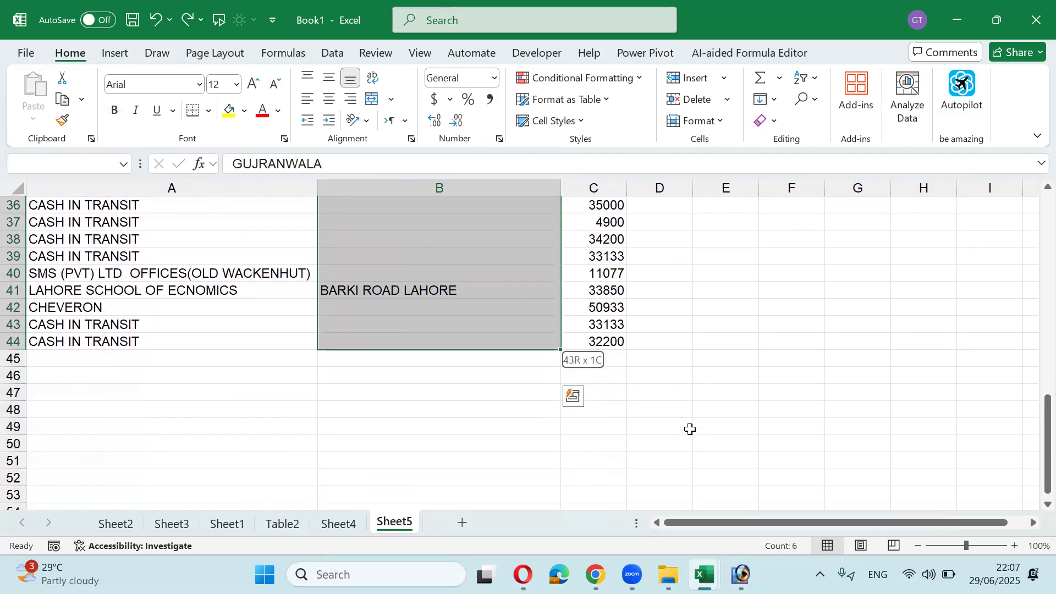
Step: Select the blanks via Go To Special and fill them all with =B2
key(ctrl+g)
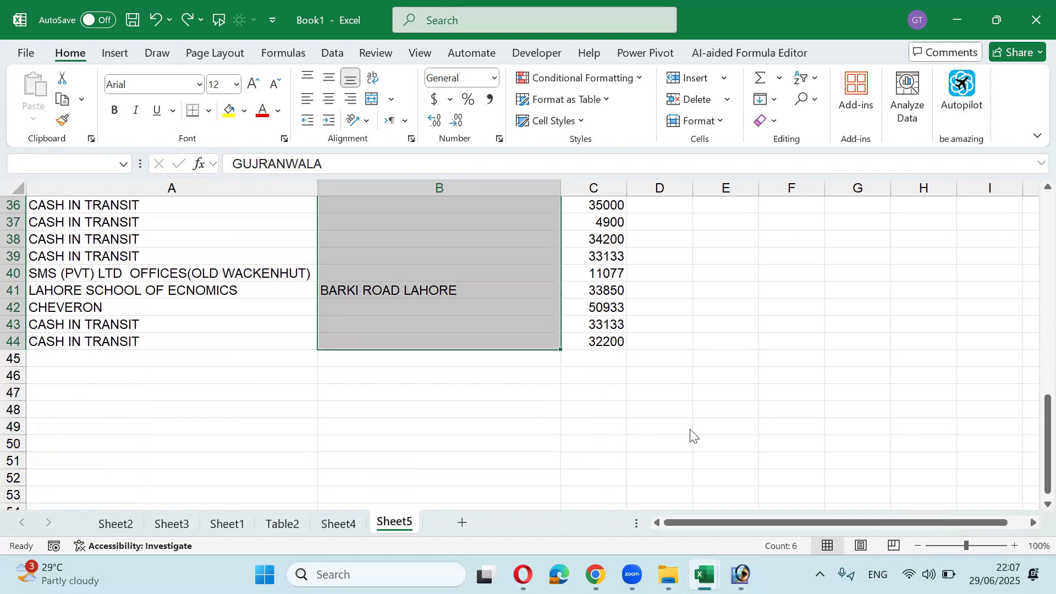
key(alt+s)
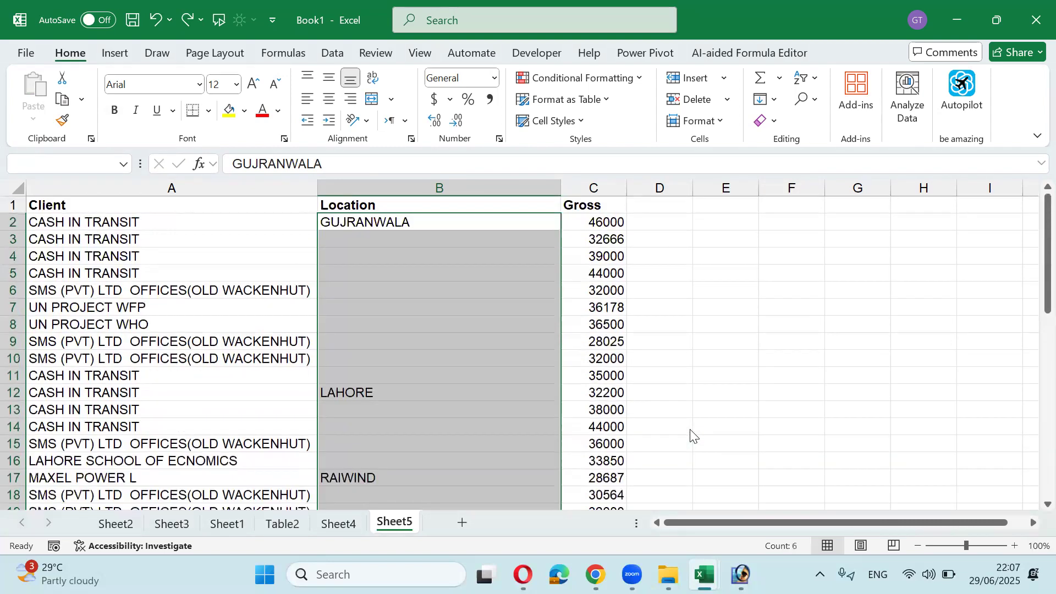
key(alt+k)
click(691, 432)
text(=)
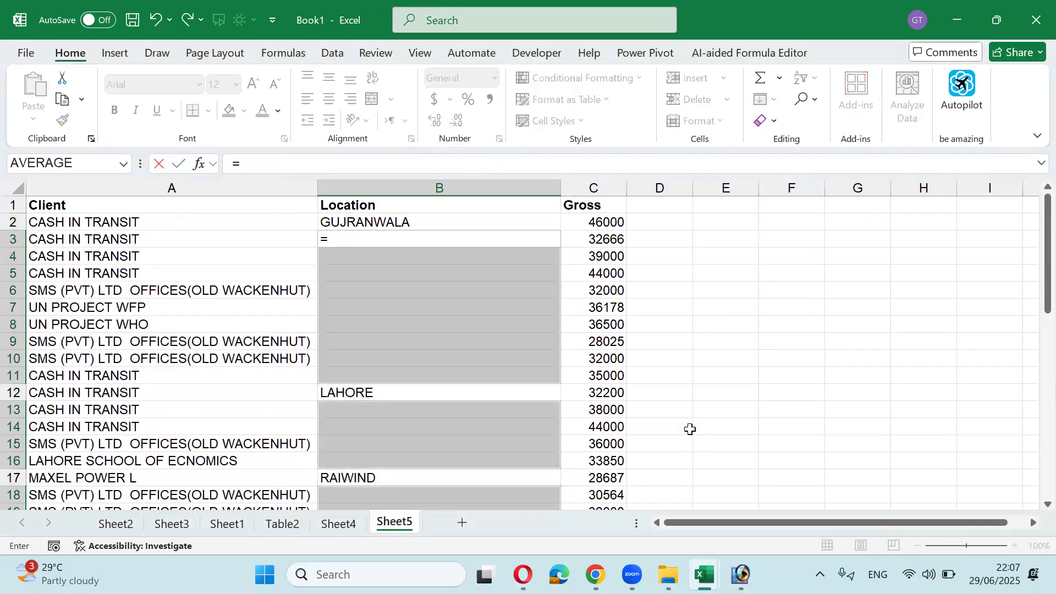
key(Up)
key(ctrl+Return)
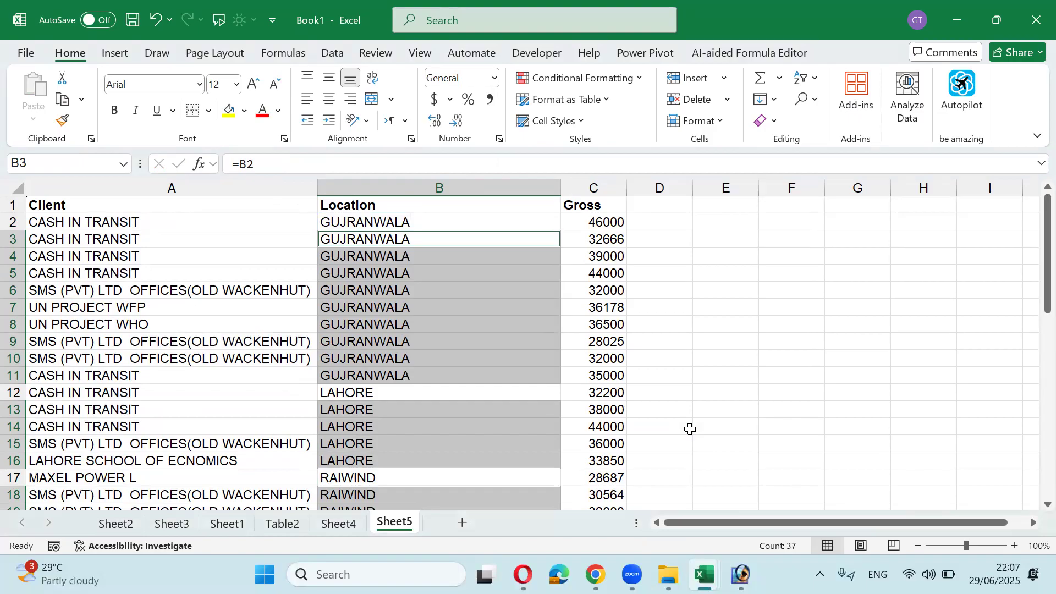
Step: Copy B2:B44 and paste it back over itself as values only
key(Up)
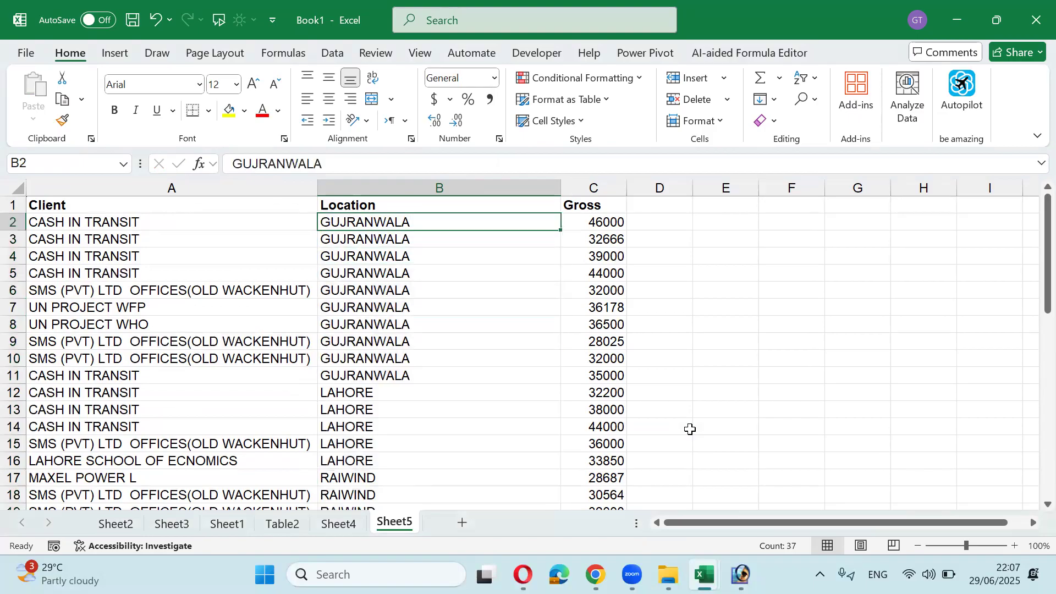
key(ctrl+shift+Down)
key(ctrl+c)
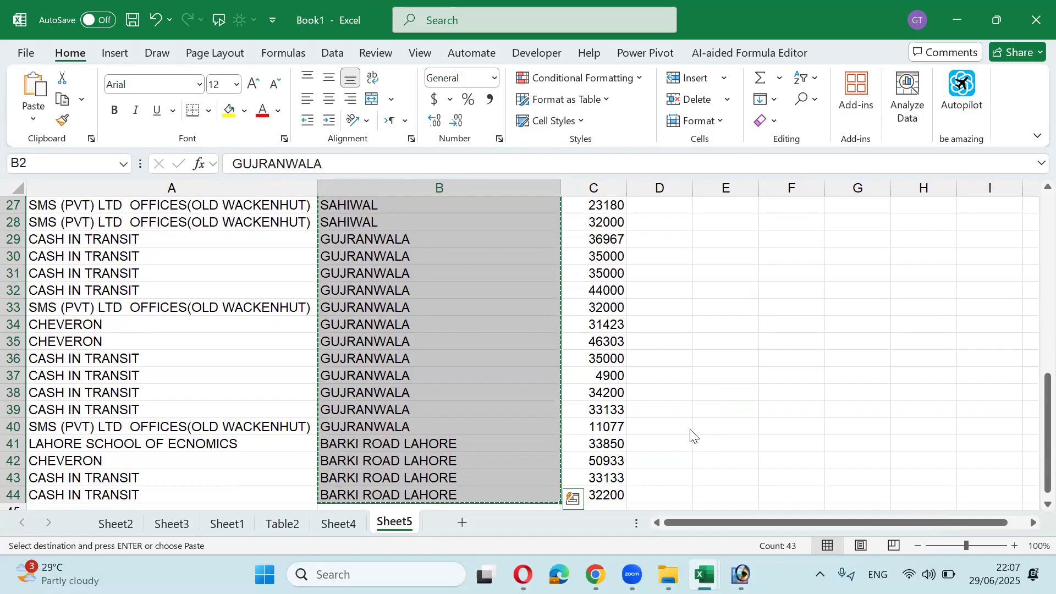
key(ctrl+alt+v)
key(Down)
key(Down)
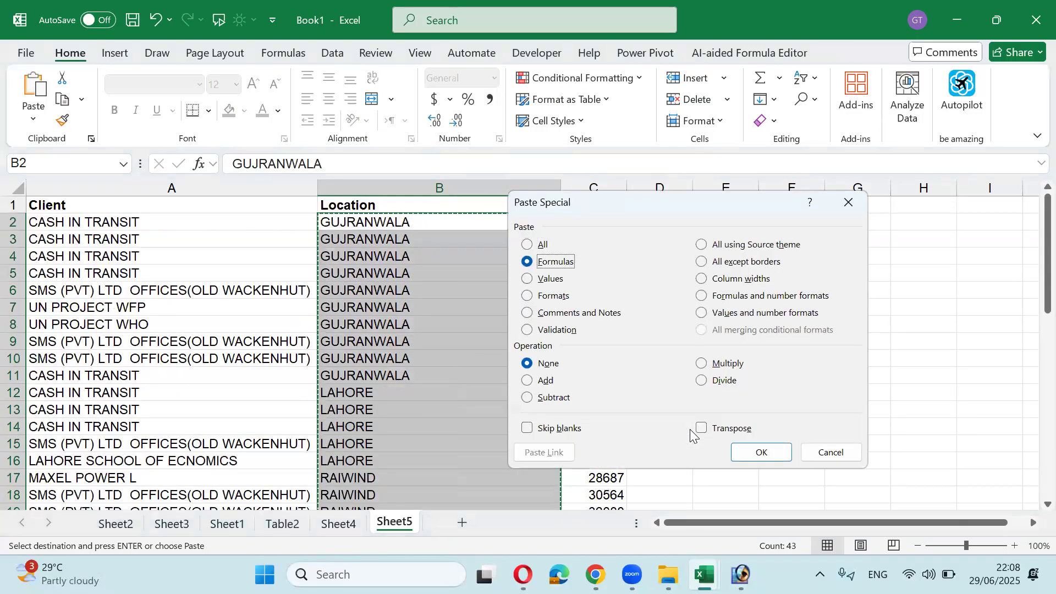
key(Return)
key(Escape)
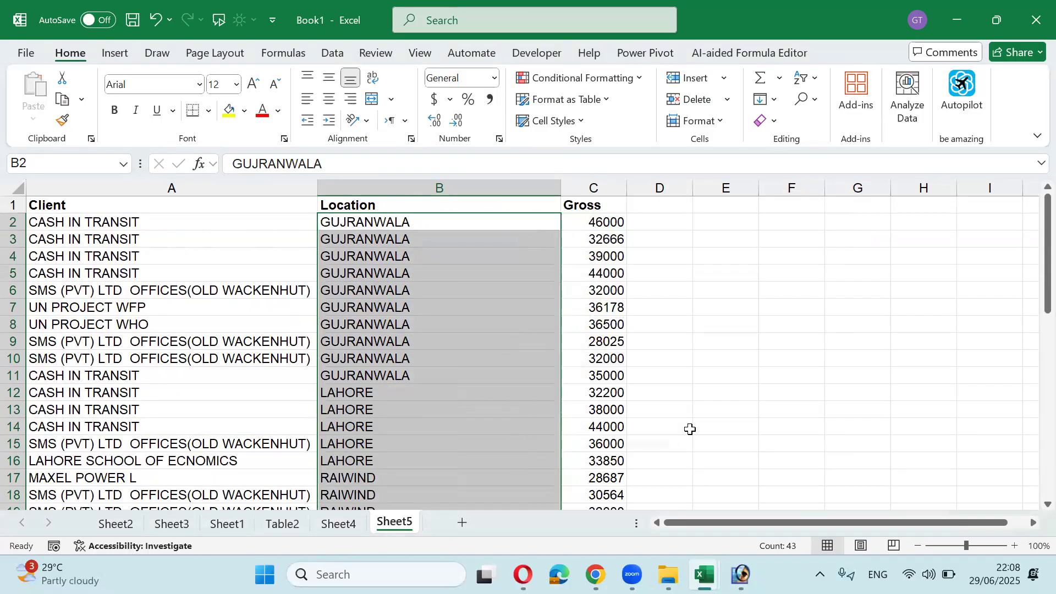
key(Right)
key(Left)
key(Left)
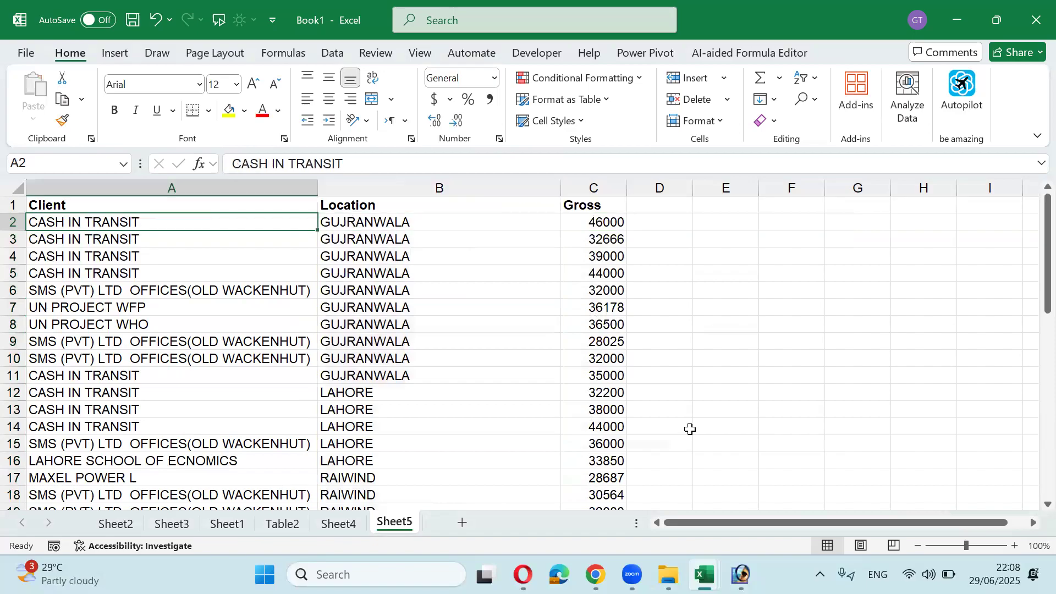
key(Right)
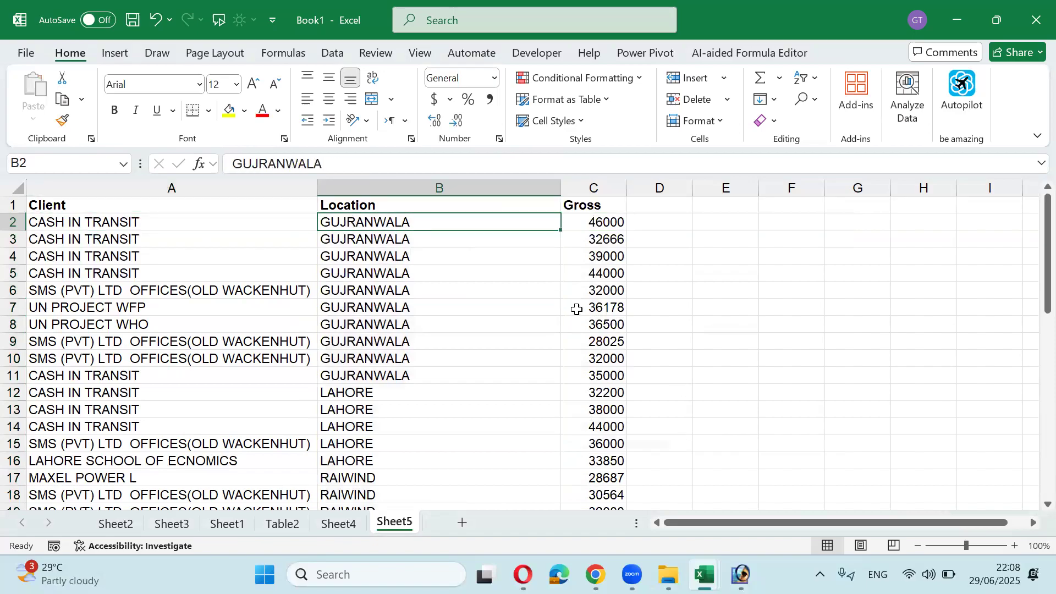
Step: Fill C5 yellow, then repeat the yellow fill on C3, C9 and C11
click(591, 274)
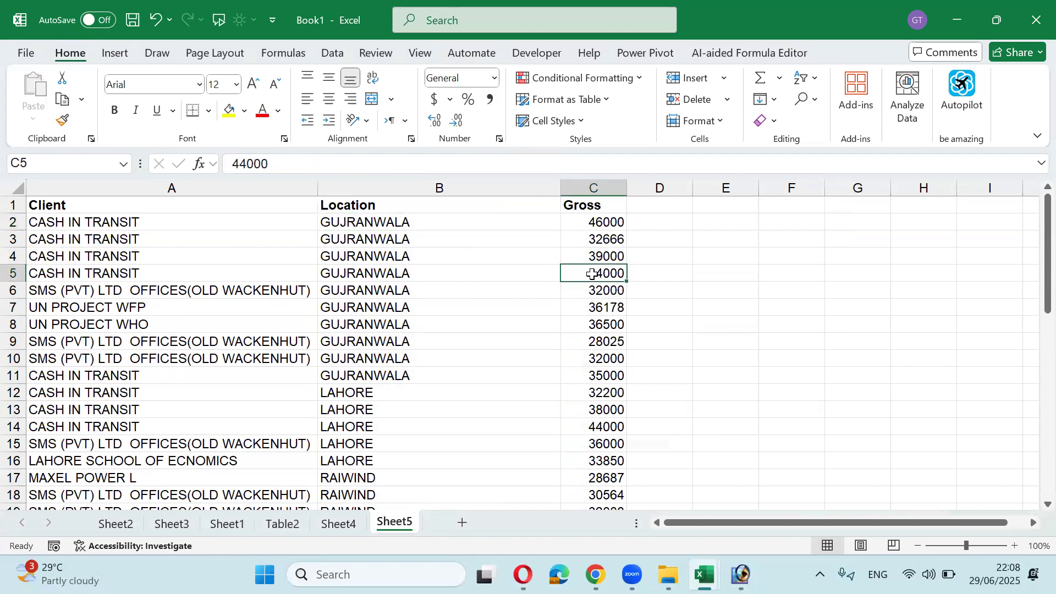
click(229, 110)
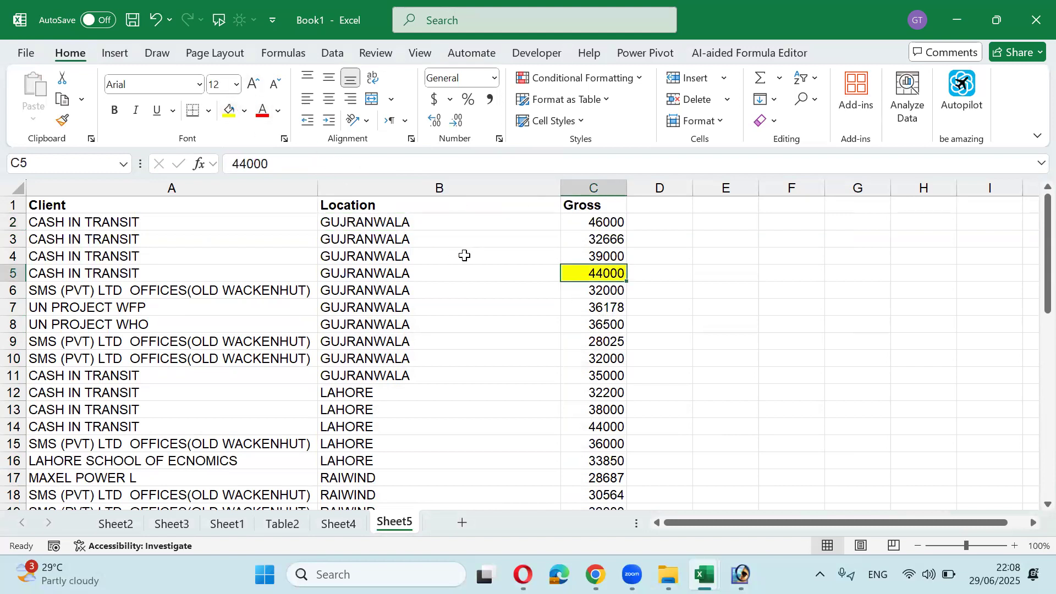
click(595, 242)
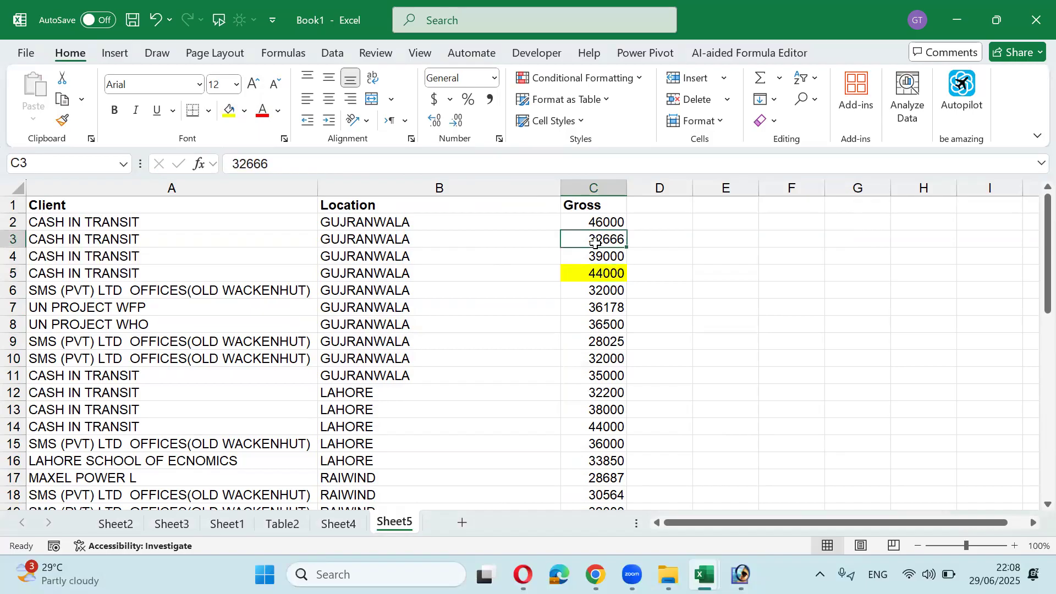
key(F4)
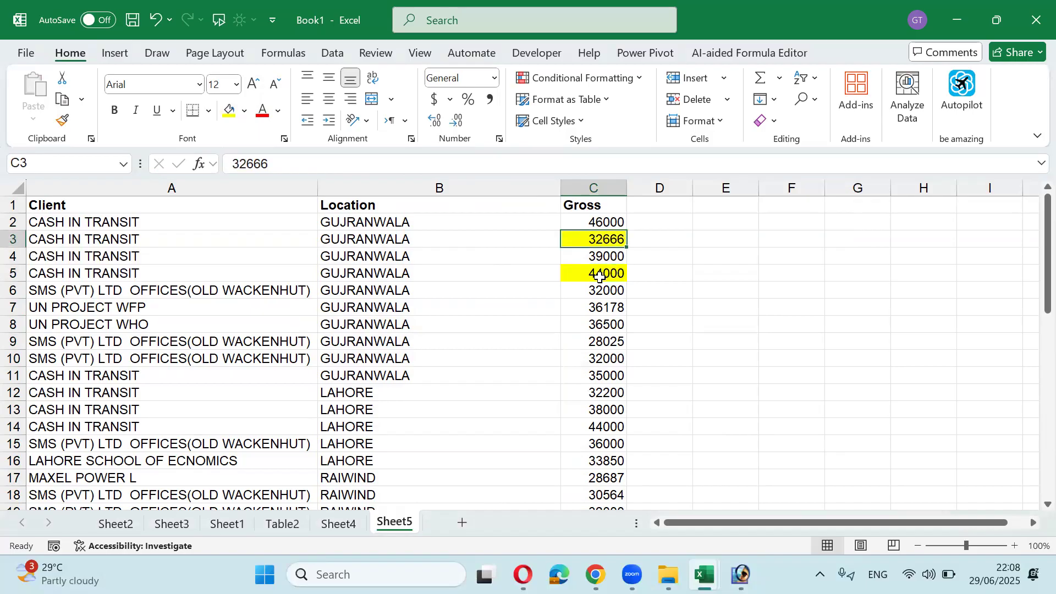
click(605, 337)
key(F4)
click(596, 379)
key(F4)
Step: Repeat the yellow fill on Gross cells C14, C17, C19 and C22
click(602, 424)
key(F4)
click(605, 476)
key(F4)
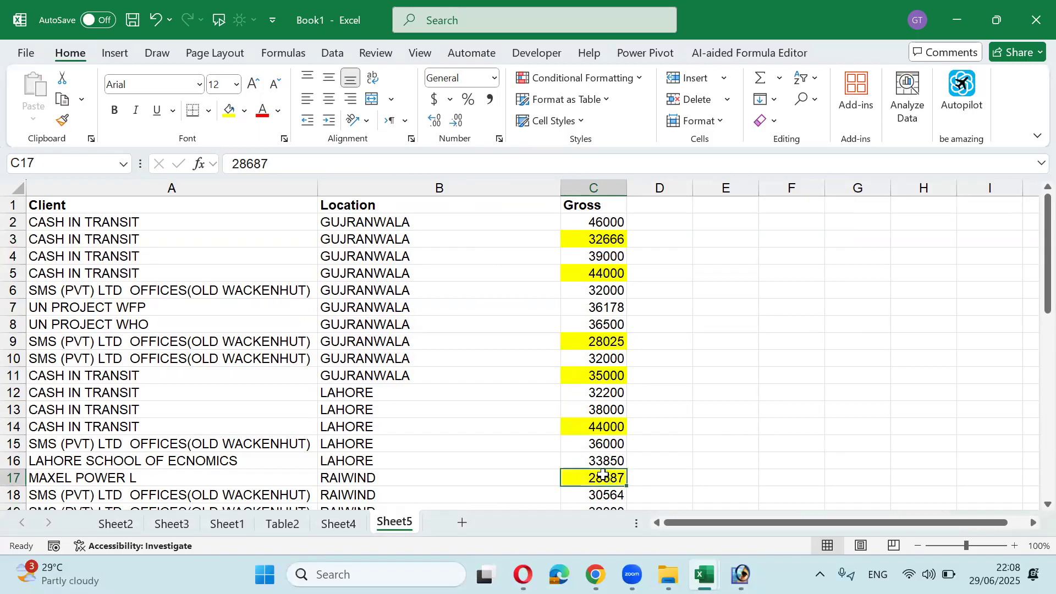
scroll(604, 476, down, 1)
click(604, 462)
key(F4)
scroll(603, 461, up, 1)
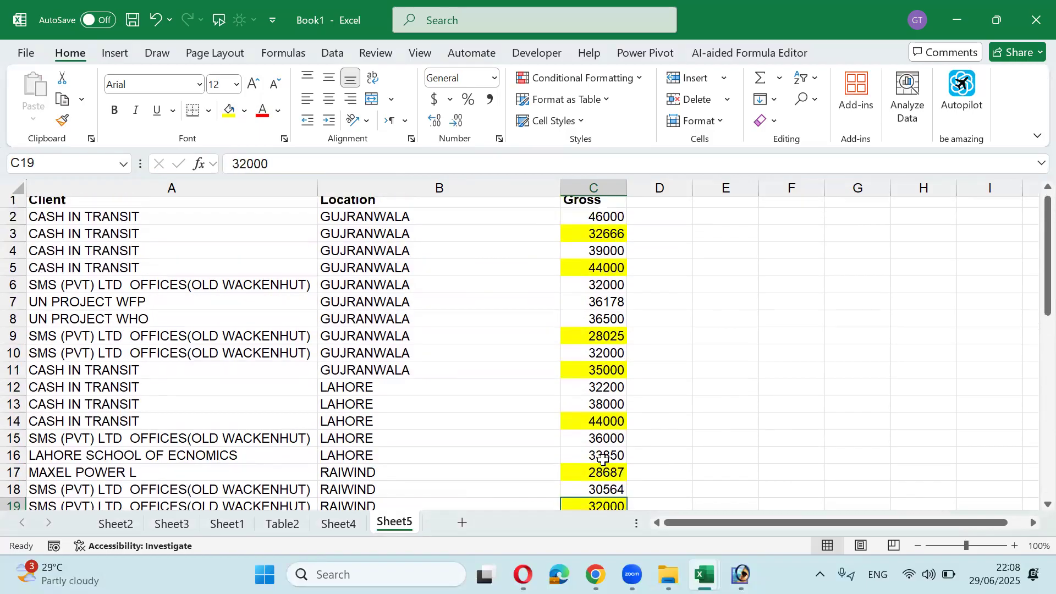
scroll(598, 281, down, 3)
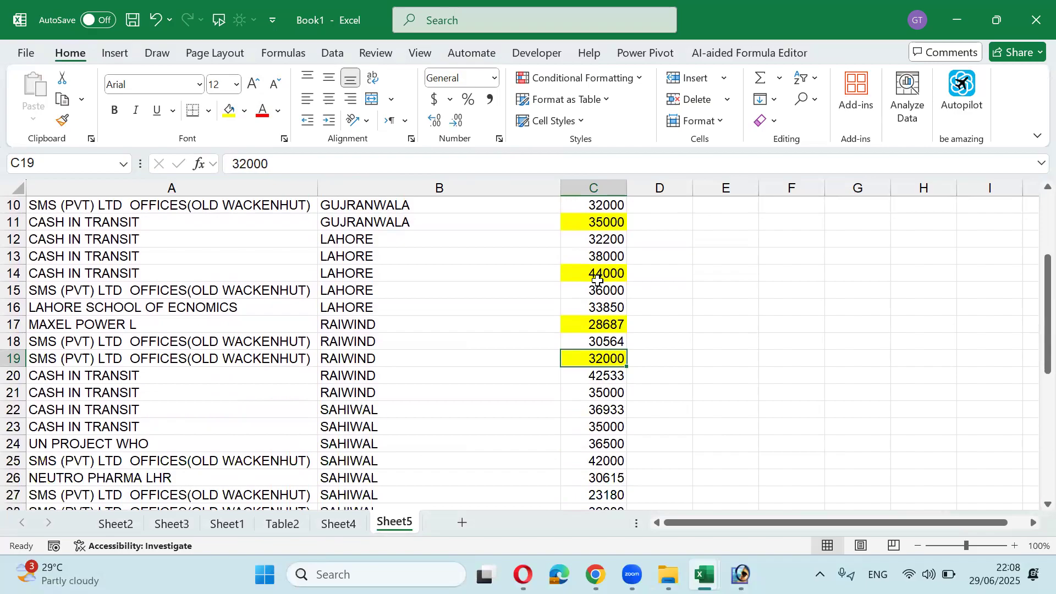
click(597, 409)
key(F4)
Step: Highlight C27 yellow as well, then move the cursor to empty cell E2
scroll(597, 405, down, 2)
click(595, 393)
key(F4)
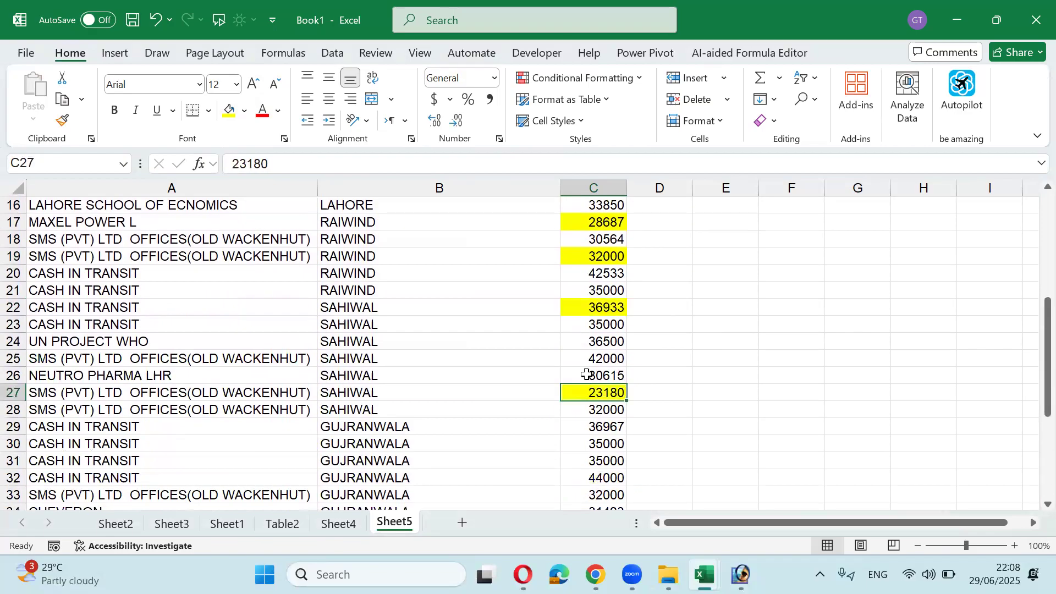
scroll(584, 371, up, 5)
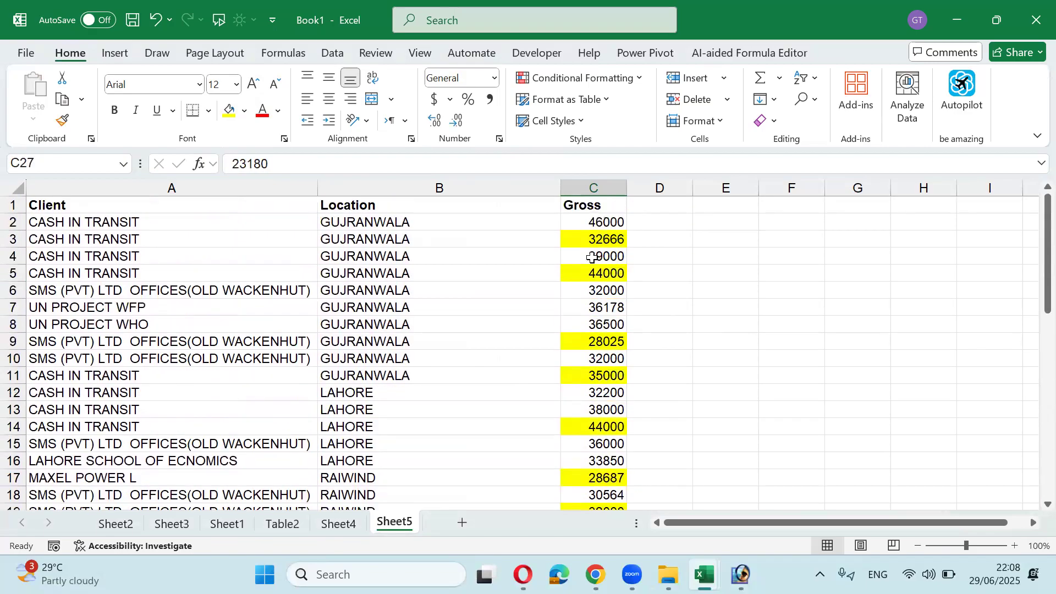
click(607, 237)
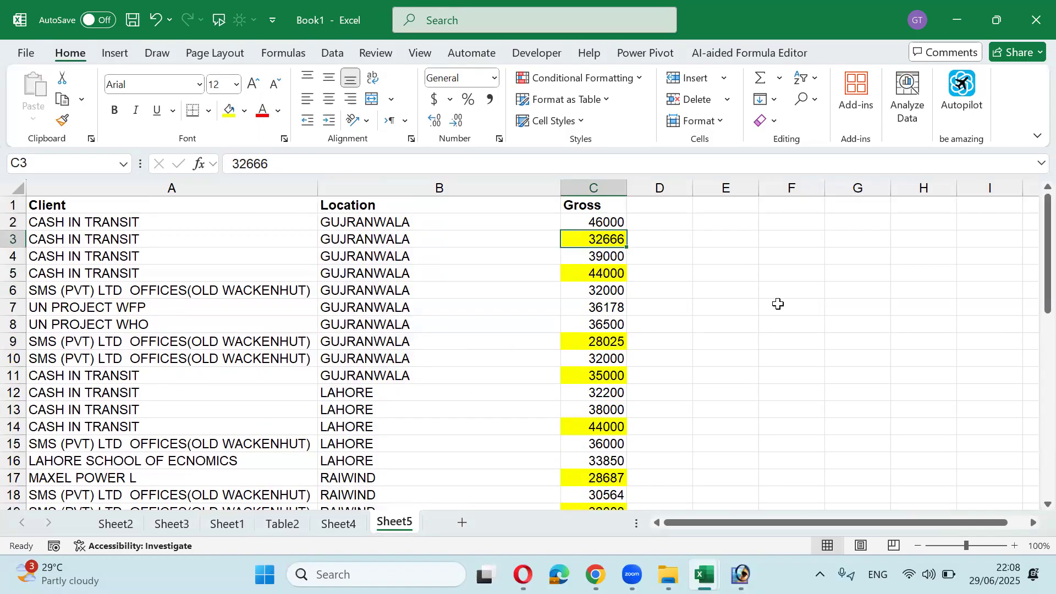
key(Up)
key(Right)
key(Right)
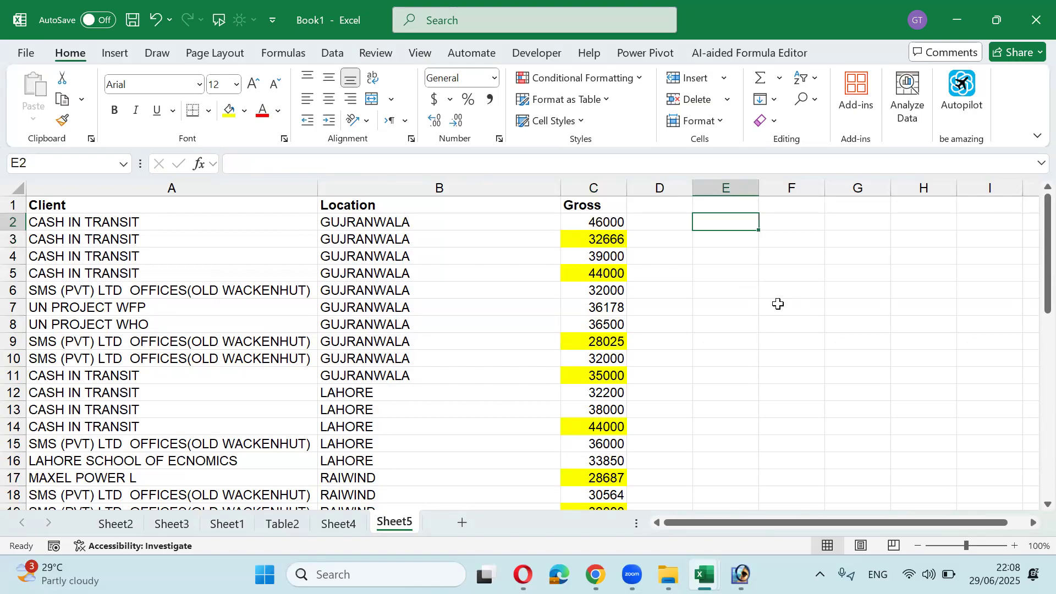
Step: Select Gross cells C2:C27 and open Find with the old SM search text cleared
key(Left)
key(Left)
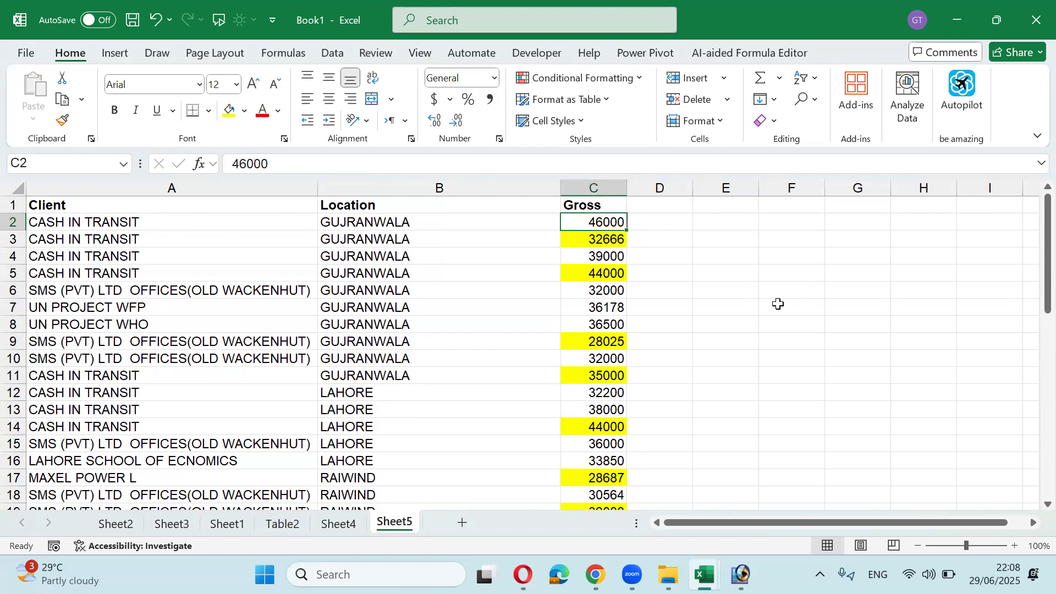
key(shift+Down)
key(shift+Down)
key(shift+Down)
key(shift+Down)
key(shift+Down)
key(shift+Down)
key(shift+Down)
key(shift+Down)
key(shift+Down)
key(shift+Down)
key(shift+Down)
key(shift+Down)
key(shift+Down)
key(shift+Down)
key(shift+Down)
key(shift+Down)
key(shift+Down)
key(shift+Down)
key(shift+Down)
key(shift+Down)
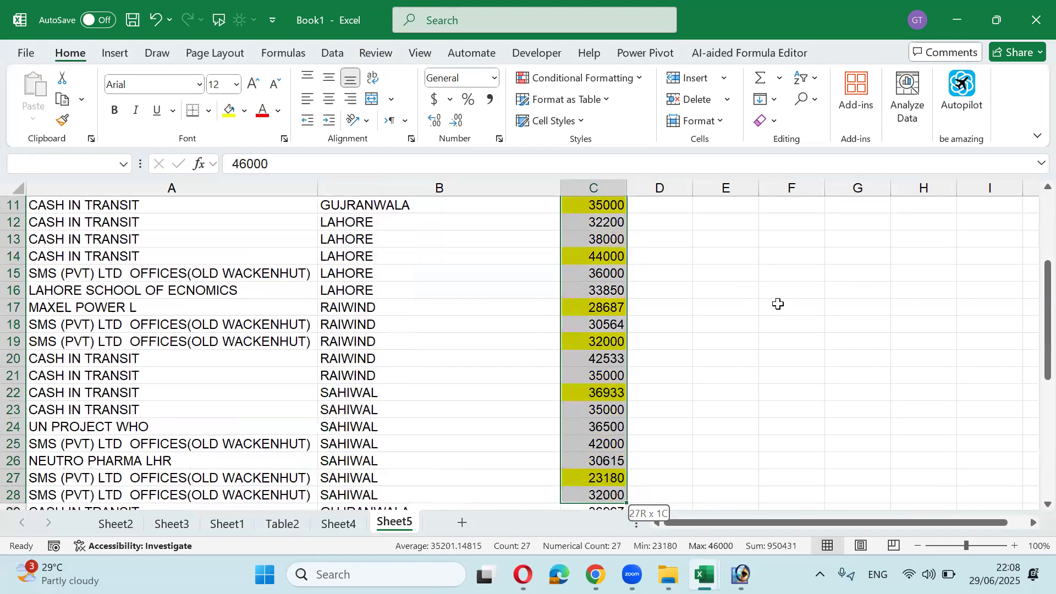
key(shift+Down)
key(shift+Down)
key(shift+Down)
key(shift+Down)
key(shift+Up)
key(shift+Up)
key(shift+Up)
key(shift+Up)
key(shift+Up)
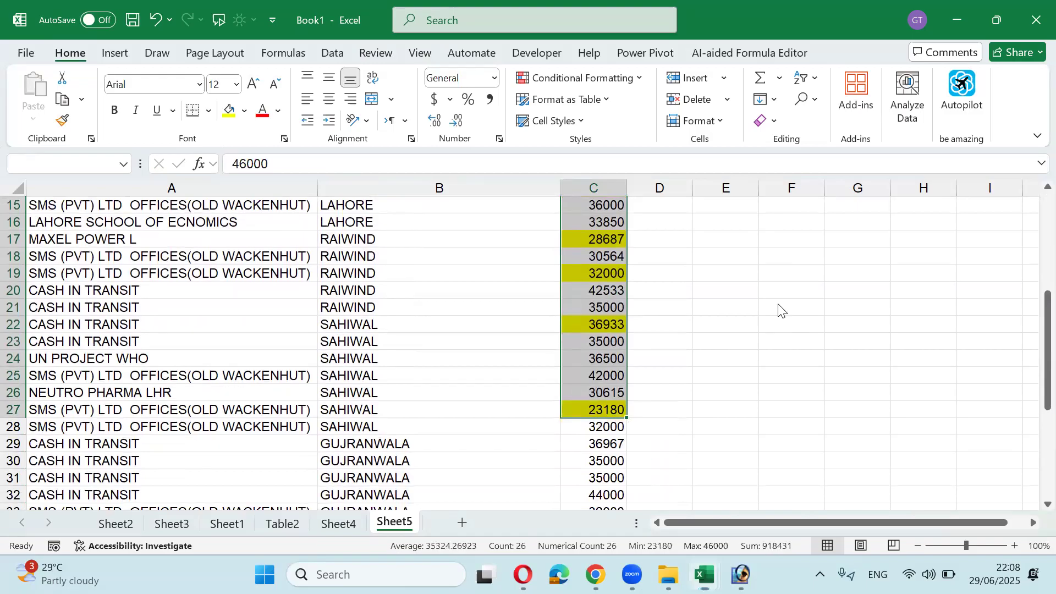
key(ctrl+f)
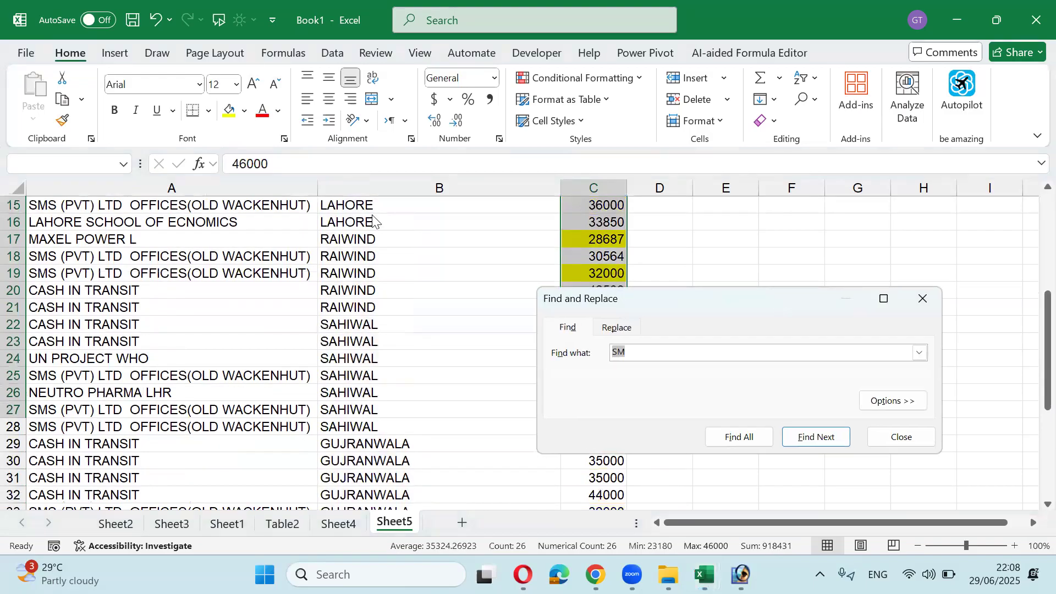
drag(620, 292, 218, 207)
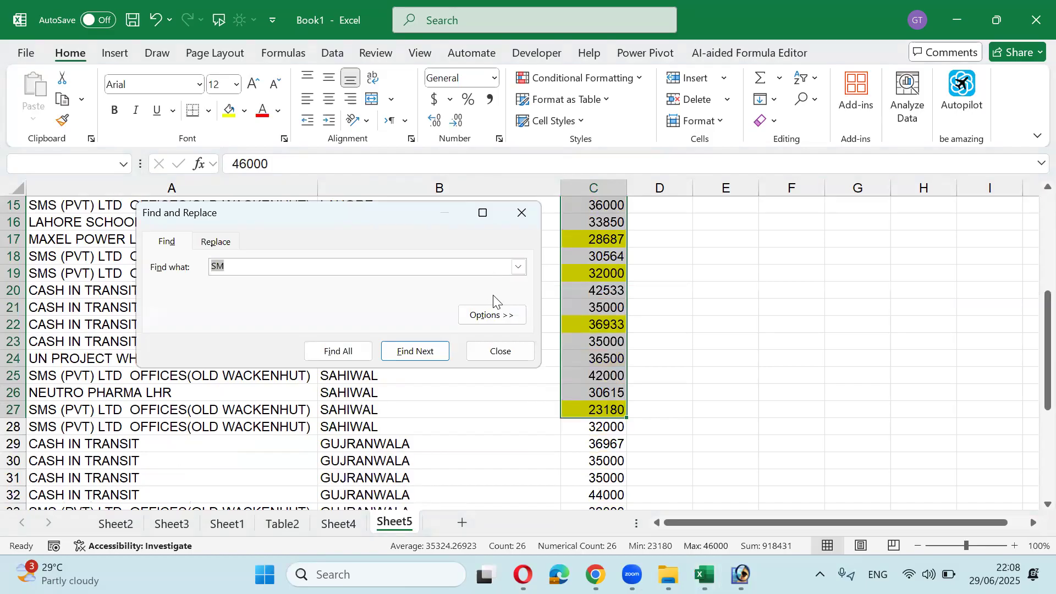
key(BackSpace)
Step: Set the Find format to search for yellow fill
click(506, 314)
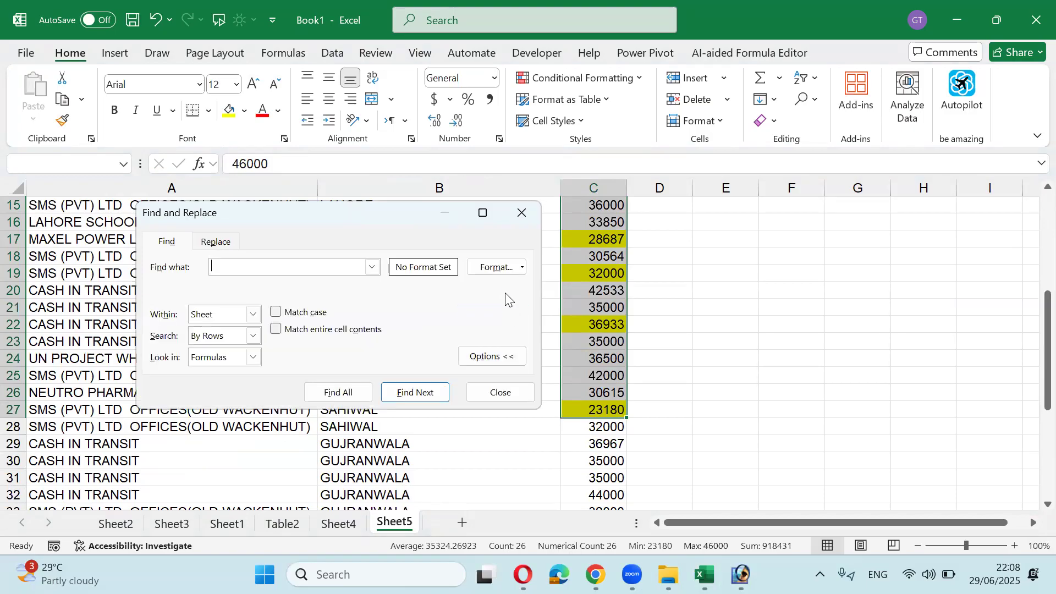
click(521, 268)
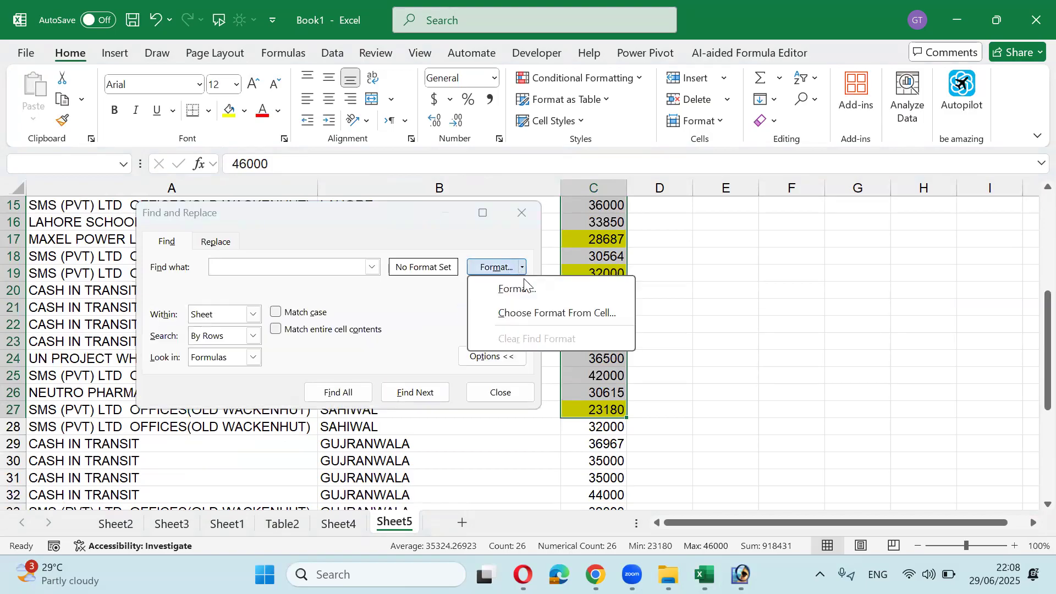
click(529, 311)
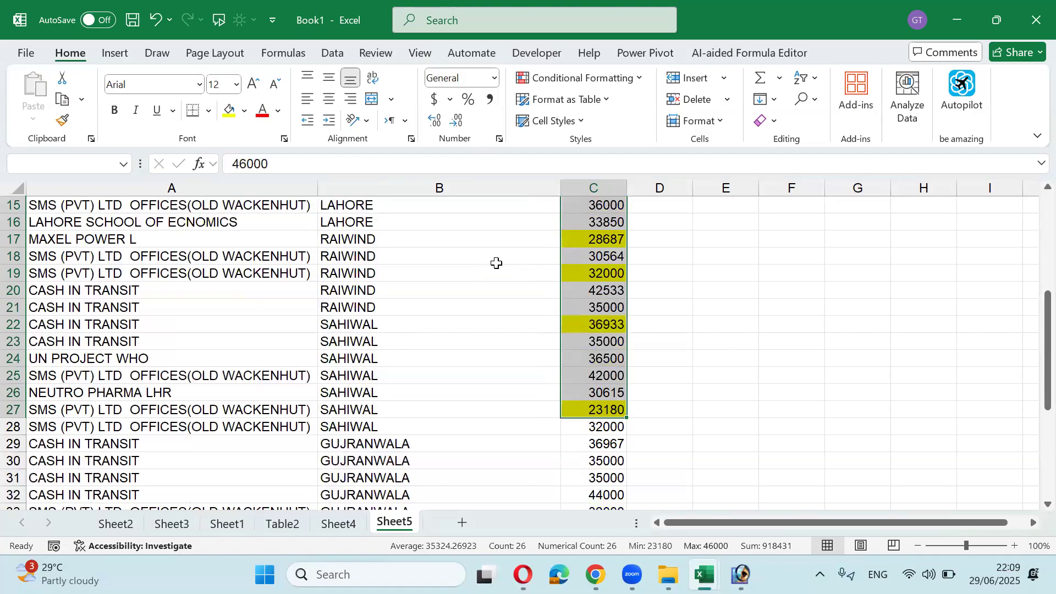
key(Escape)
click(520, 268)
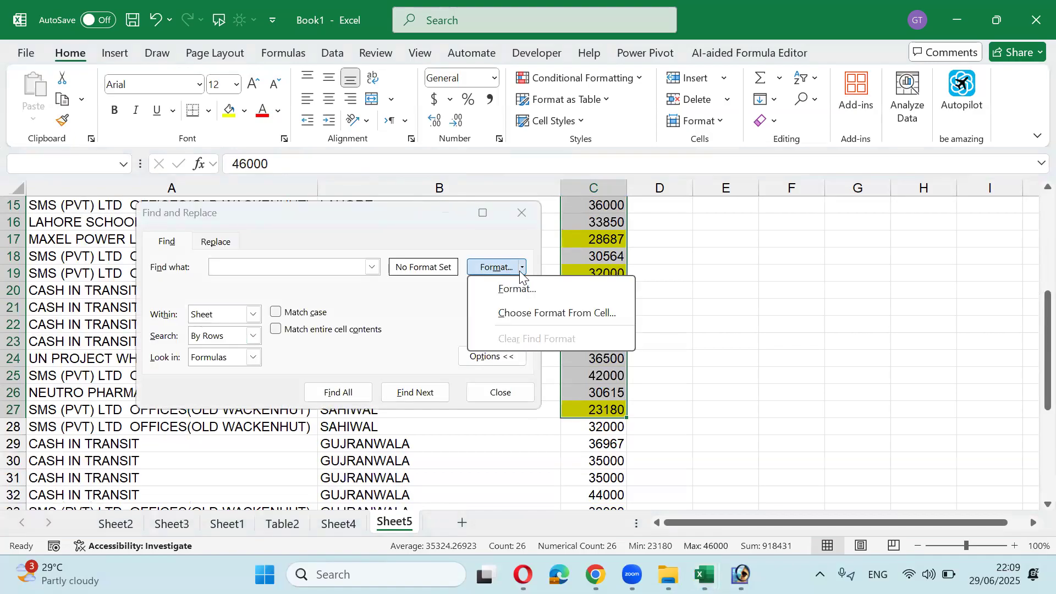
click(521, 286)
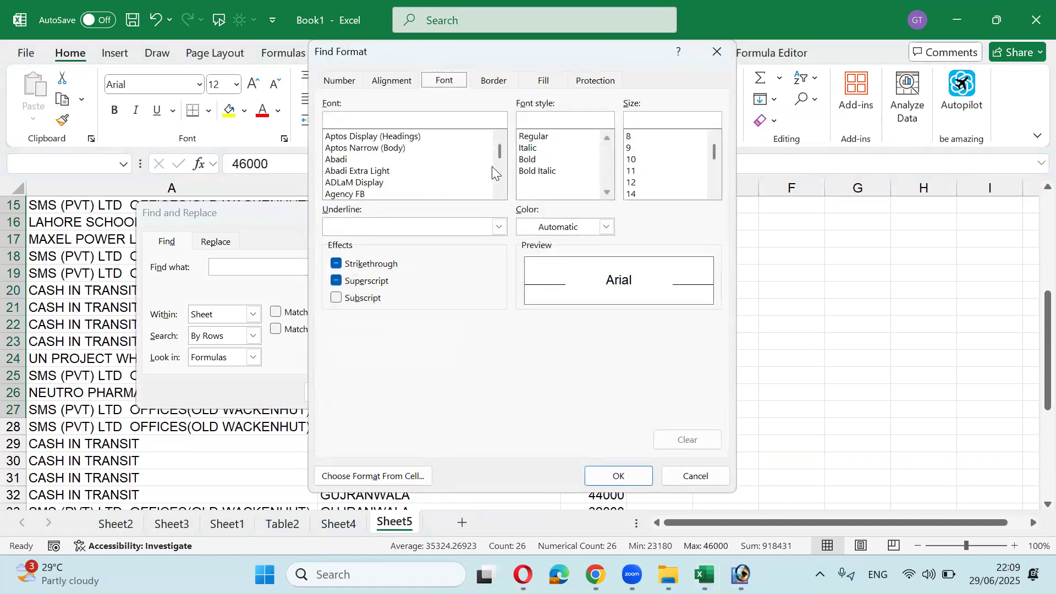
click(556, 82)
click(383, 234)
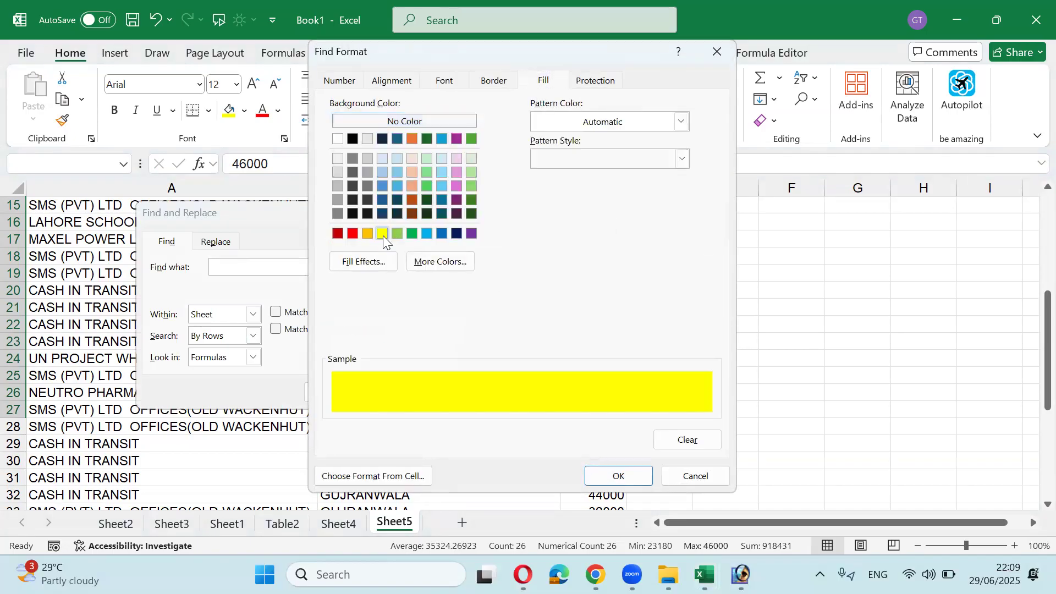
click(595, 466)
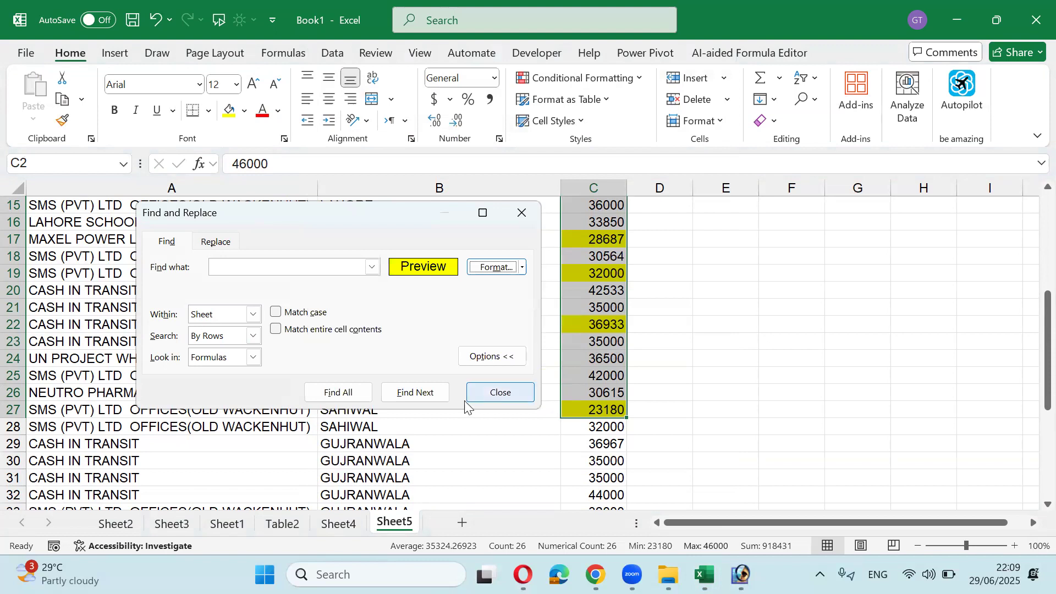
Step: Find all nine yellow Gross cells, select them together (total 304491), and close Find
click(343, 393)
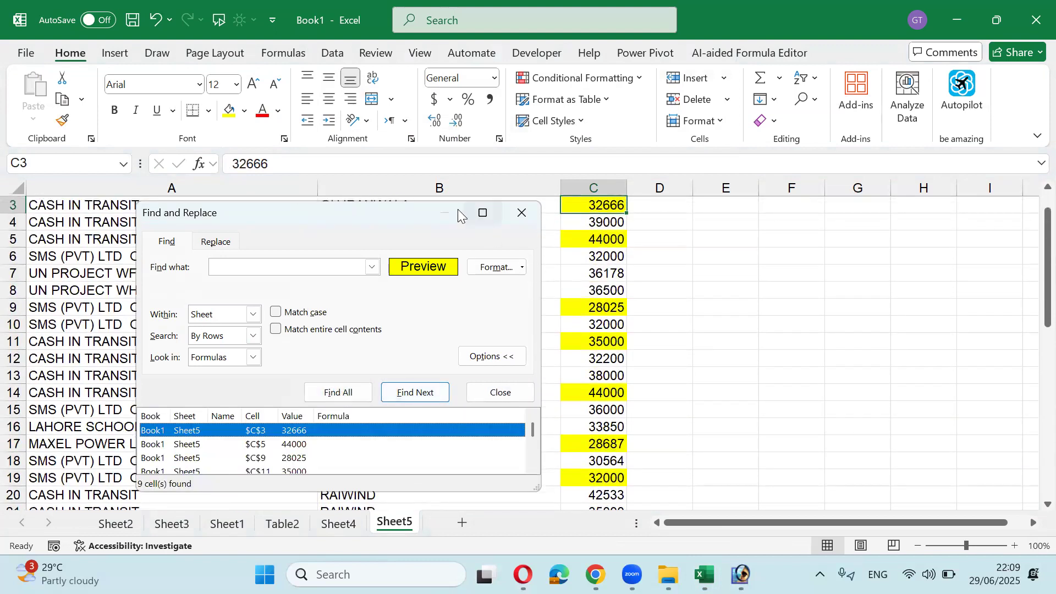
click(442, 203)
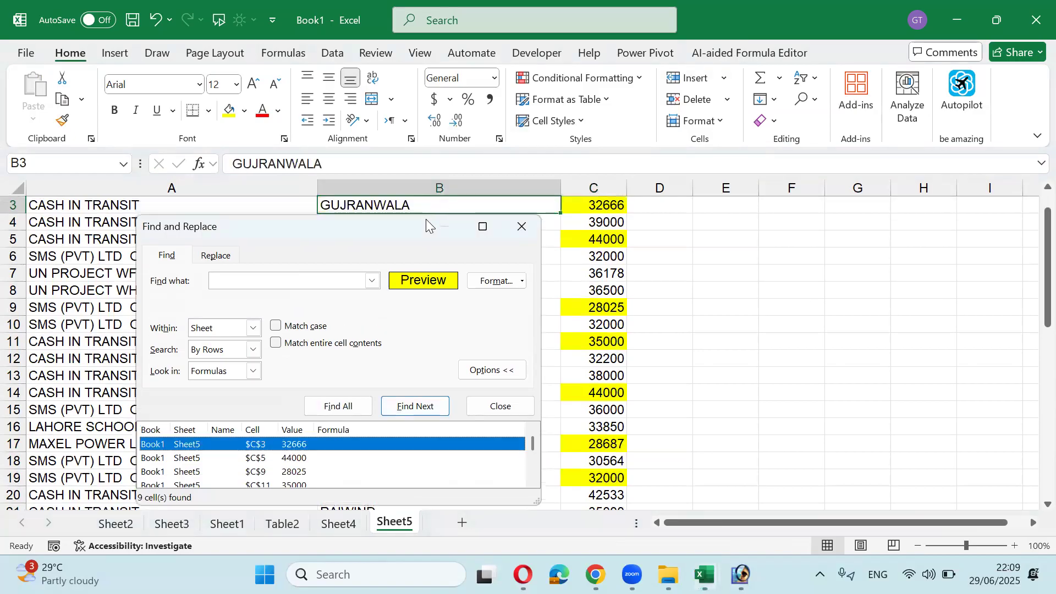
drag(407, 222, 417, 128)
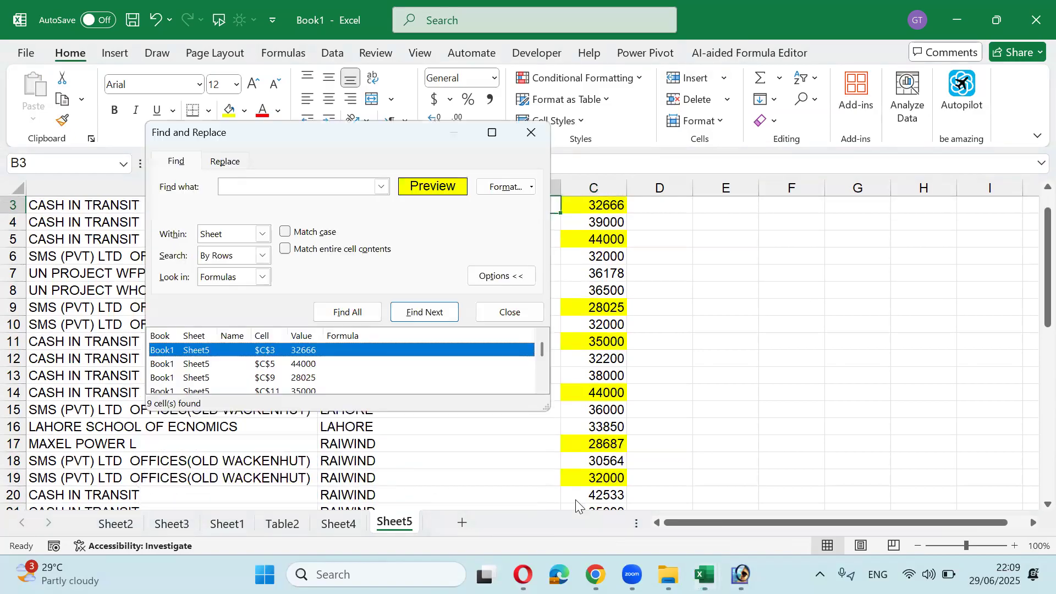
drag(550, 409, 657, 486)
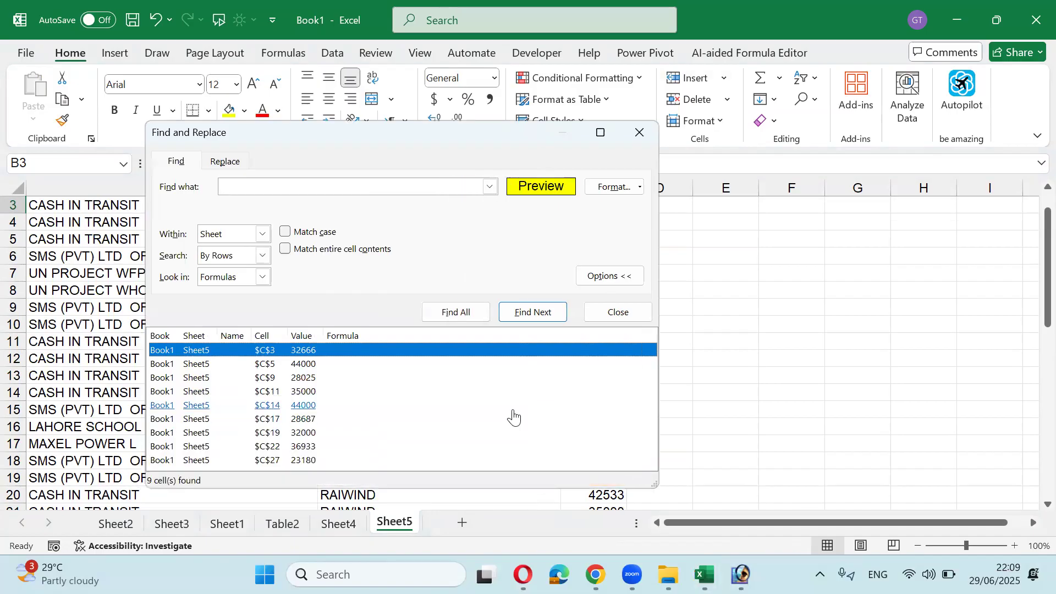
key(ctrl+a)
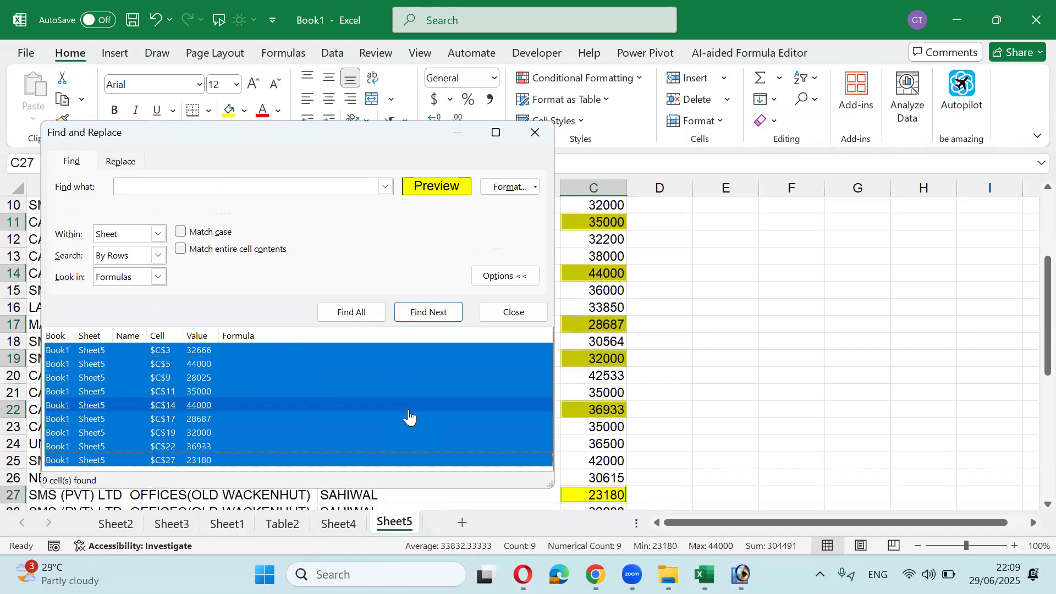
click(537, 137)
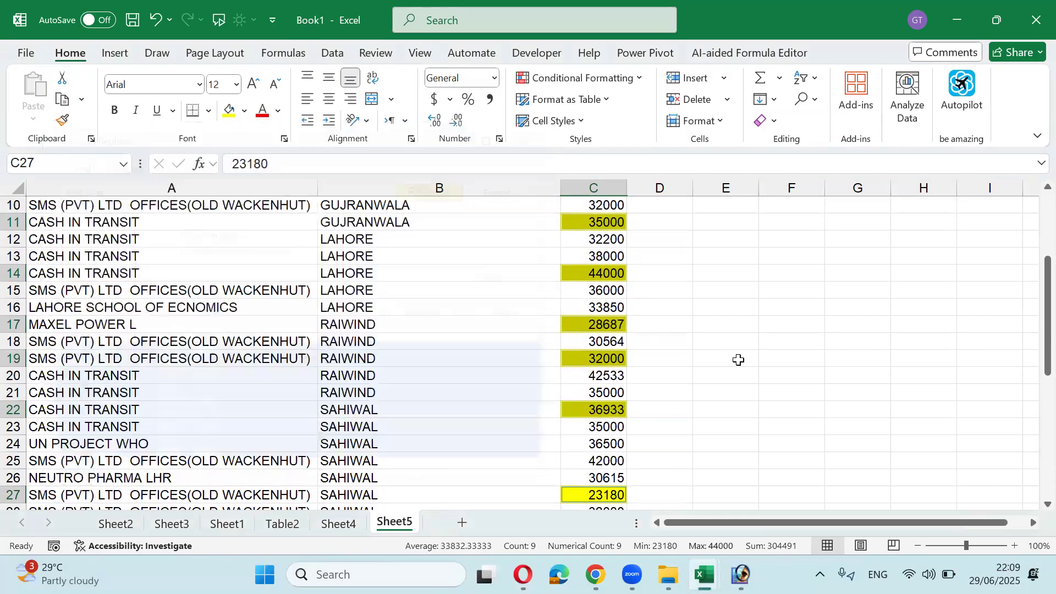
scroll(739, 360, up, 3)
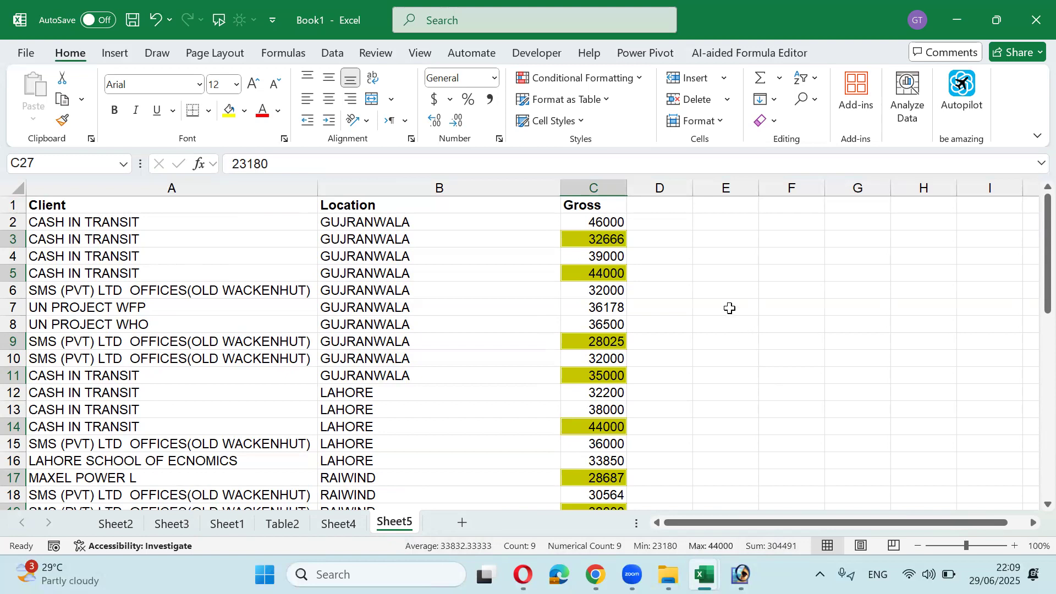
Step: Name the nine selected yellow Gross cells 'yellow' using the Name Box, then deselect them
click(55, 164)
text(yellow)
key(Return)
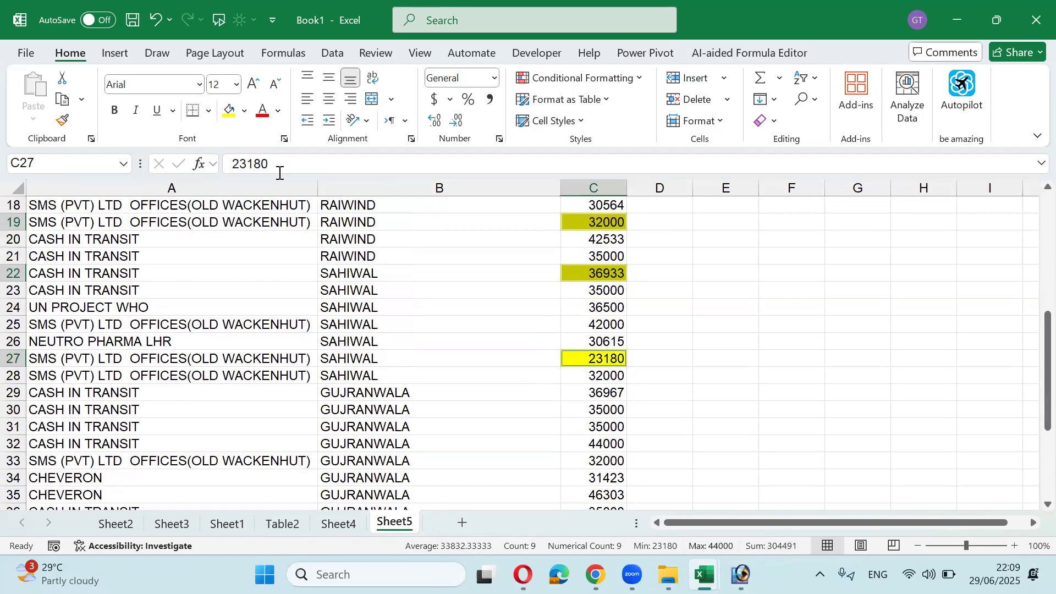
click(657, 238)
scroll(657, 238, up, 6)
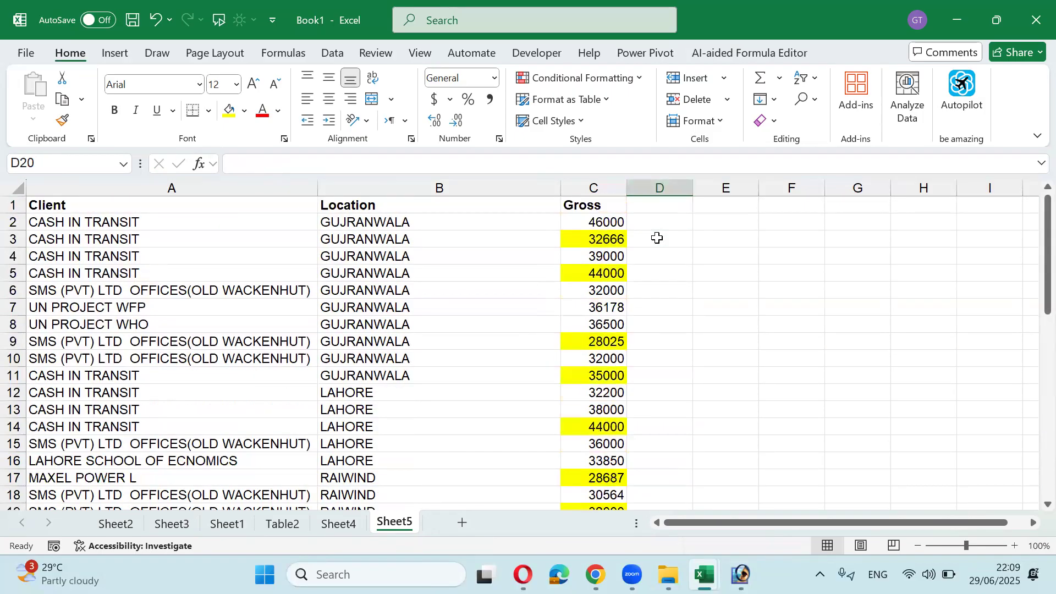
Step: Enter =SUM(yellow) in E2, returning 304491
click(728, 221)
text(=sum)
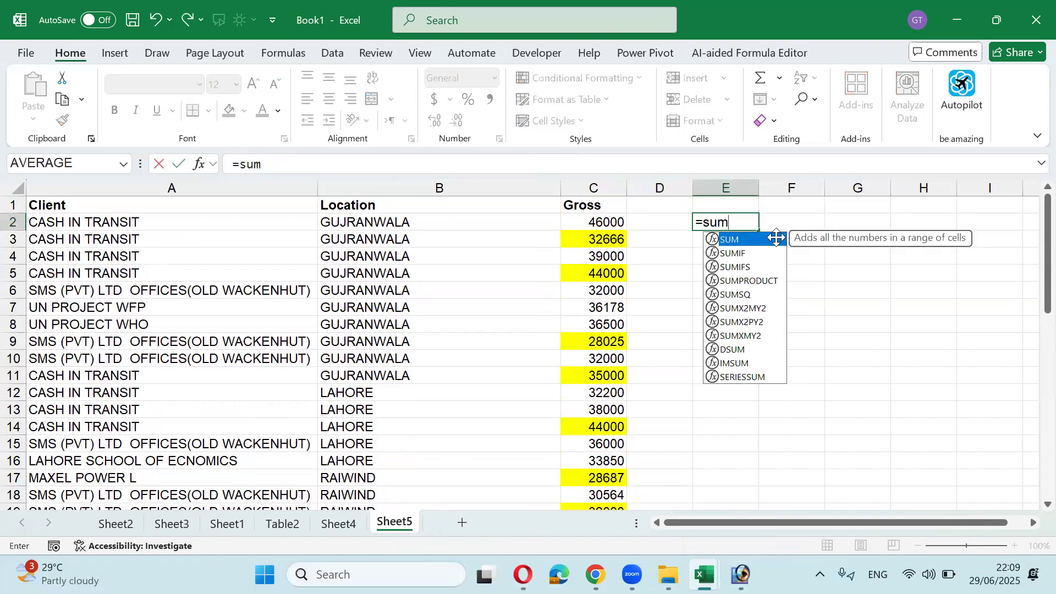
key(Tab)
text(ye)
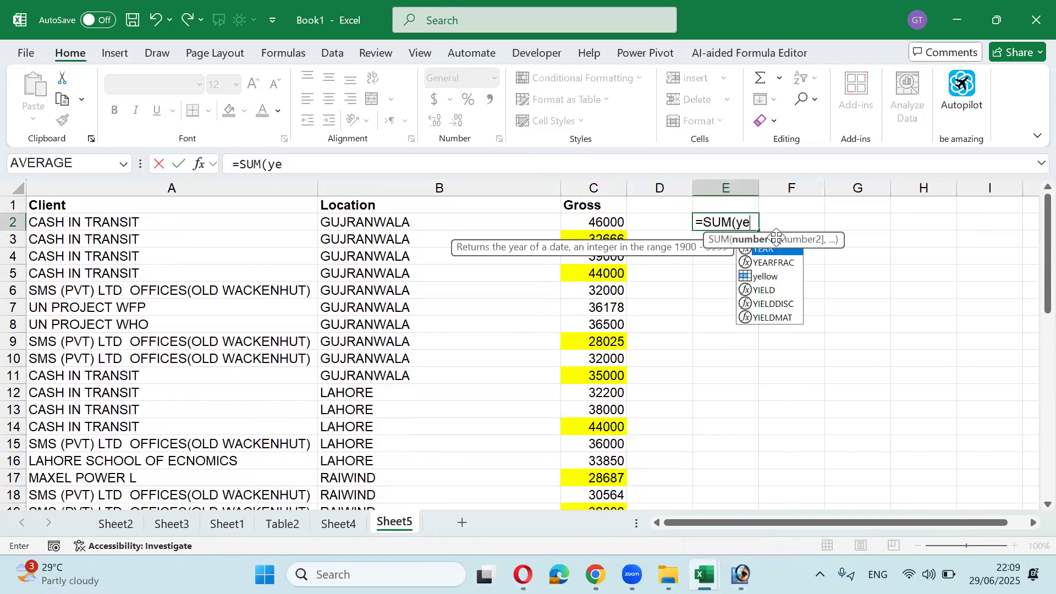
key(Down)
key(Down)
key(Tab)
key(ctrl+Return)
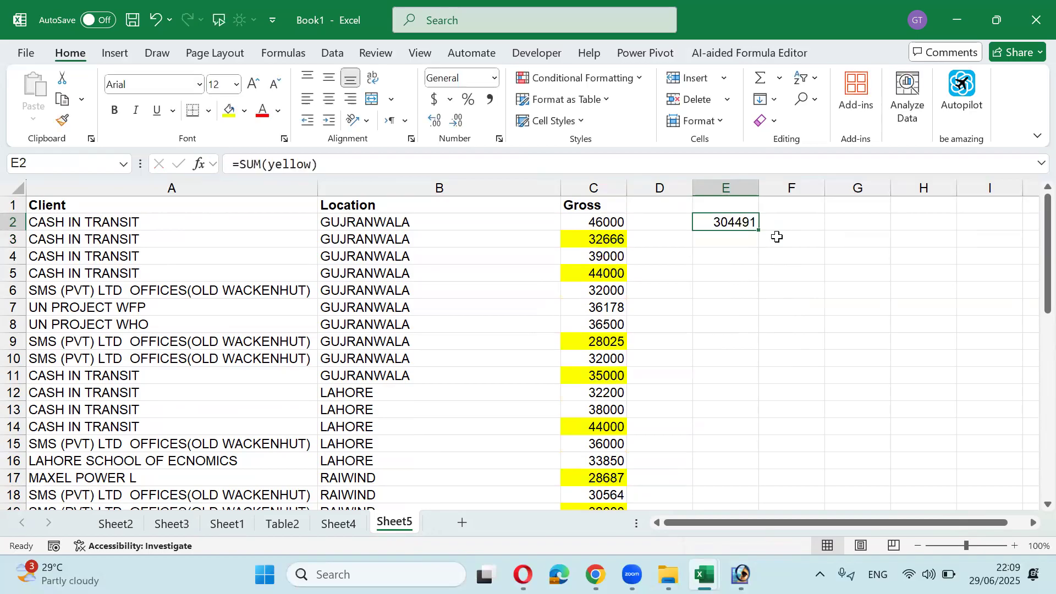
Step: Check E2's formula, then move down the Gross column to C7
key(F2)
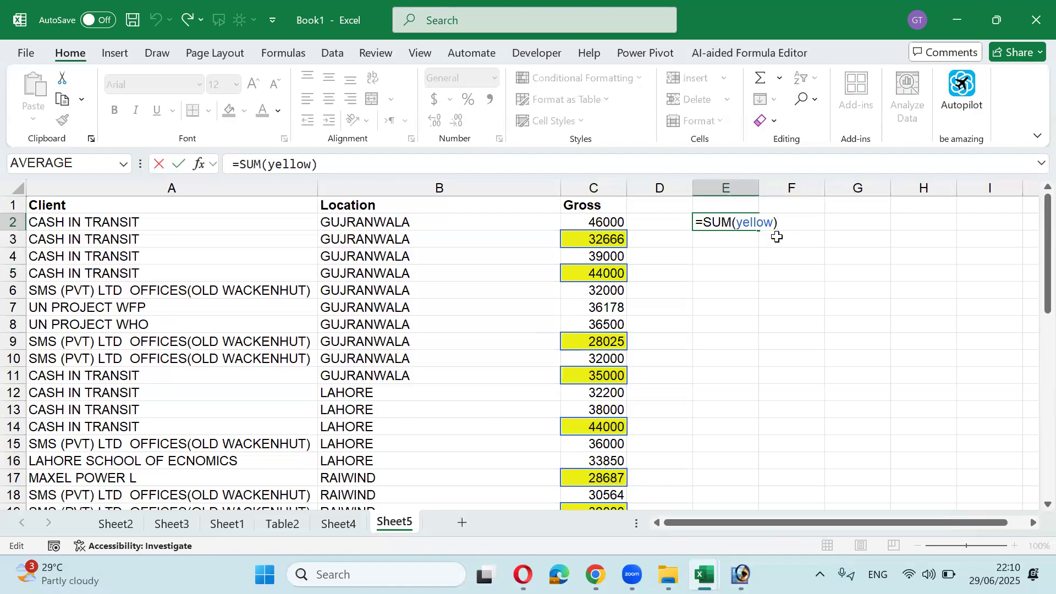
key(Return)
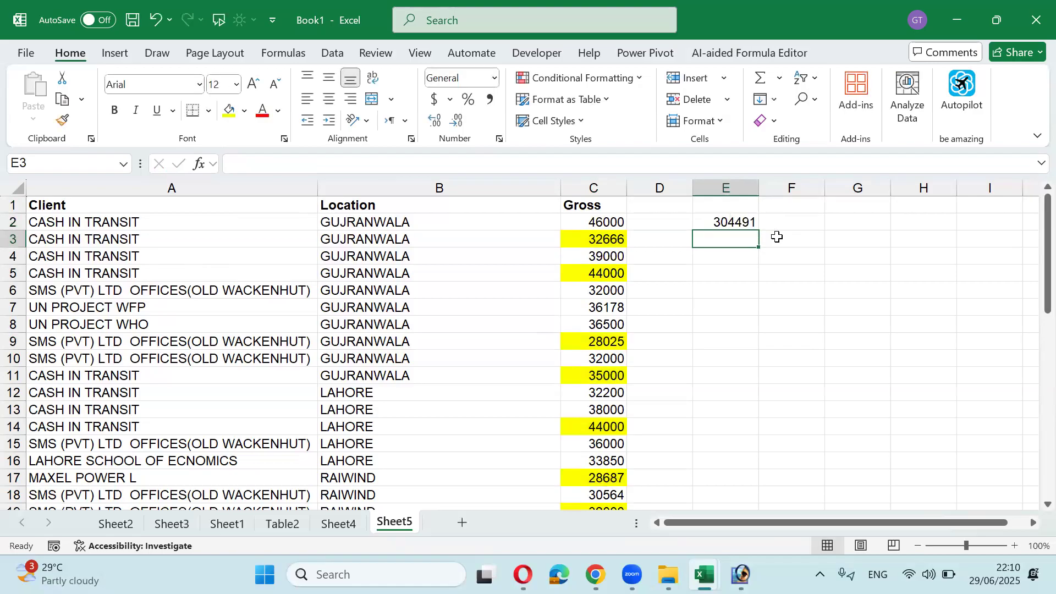
key(Up)
key(Left)
key(Left)
key(Down)
key(Down)
key(Down)
key(Down)
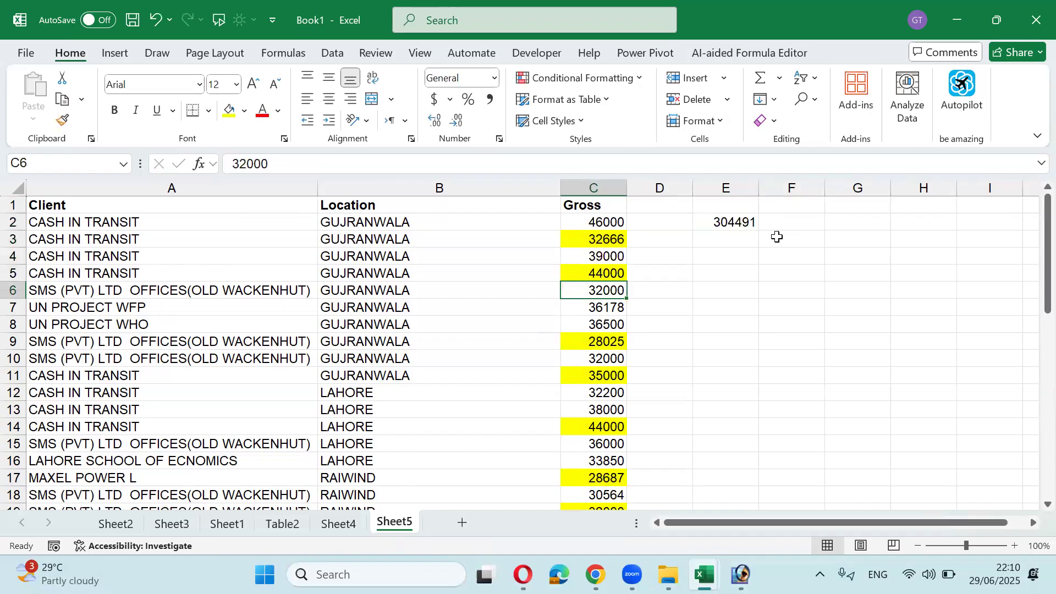
key(Down)
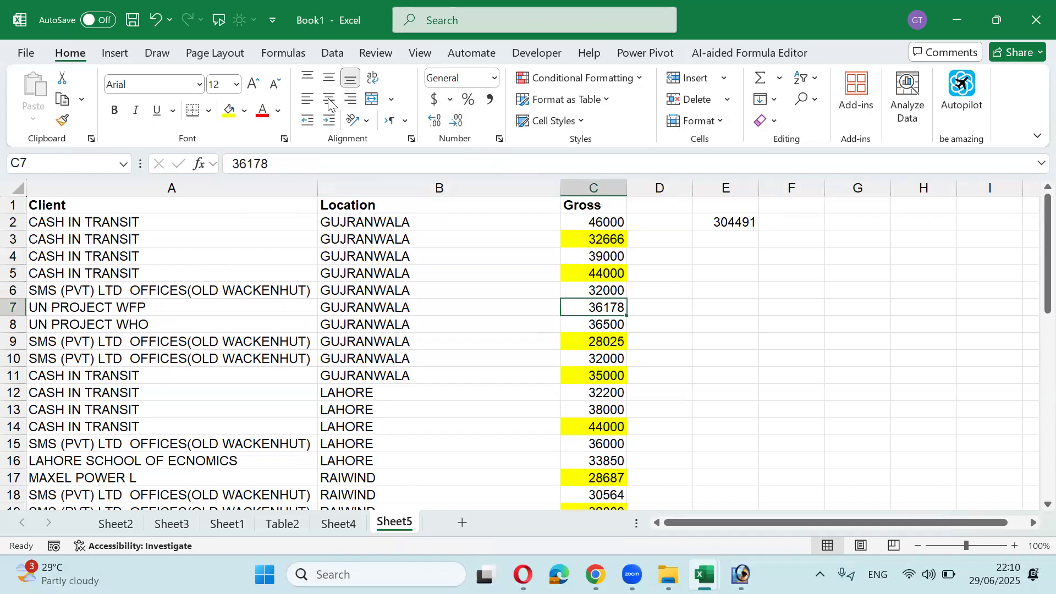
Step: Fill Gross cells C7, C13, C24, C30, C34 and C39 red
click(244, 111)
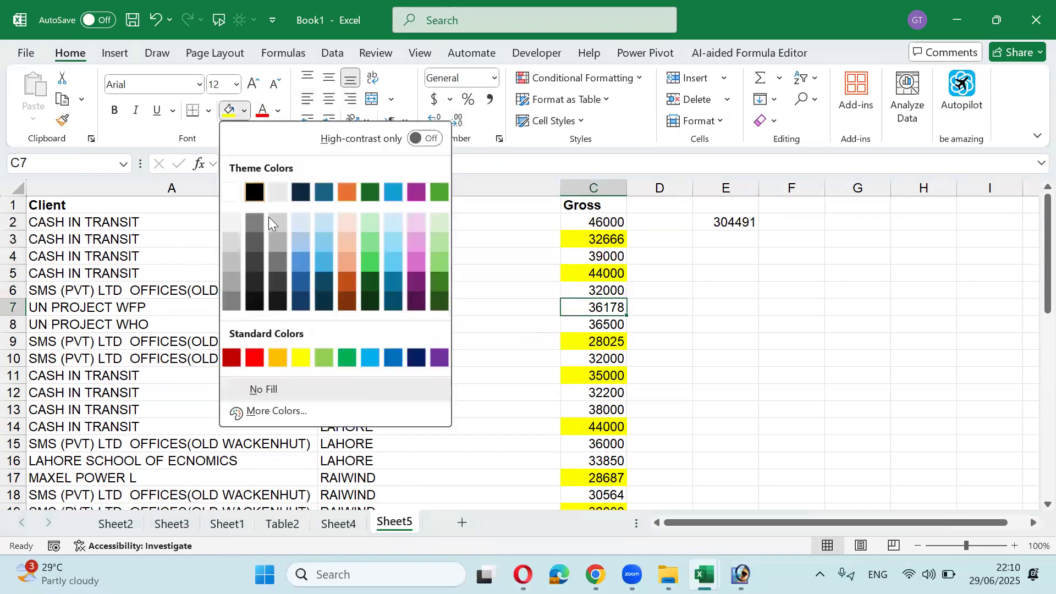
click(255, 352)
key(Down)
key(Down)
key(Down)
key(Down)
key(Down)
key(Down)
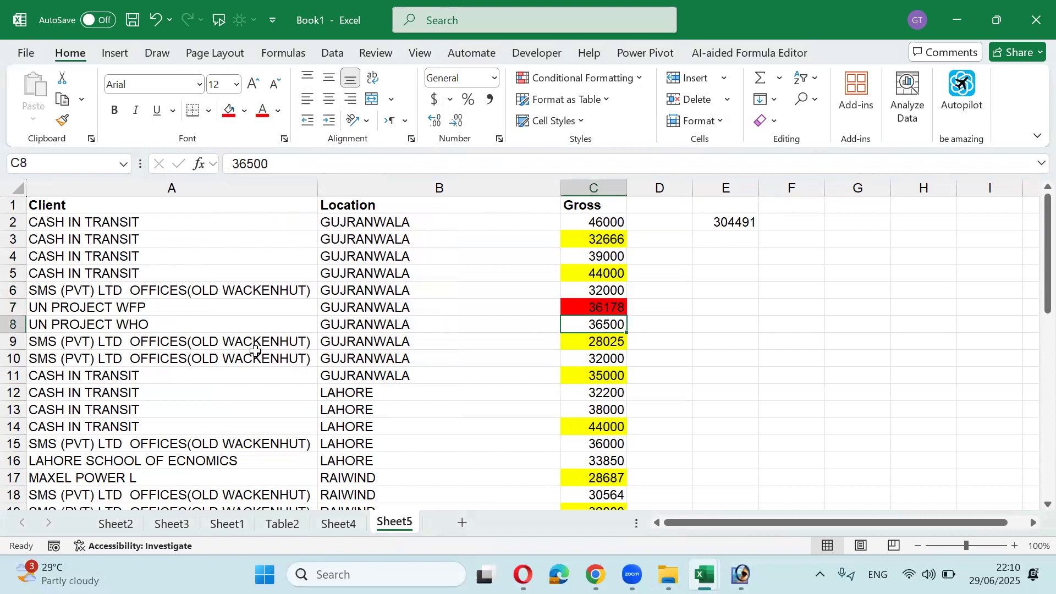
key(F4)
key(Down)
key(Down)
key(Down)
key(Down)
key(Down)
key(Down)
key(Down)
key(Down)
key(Down)
key(Down)
key(Down)
key(Down)
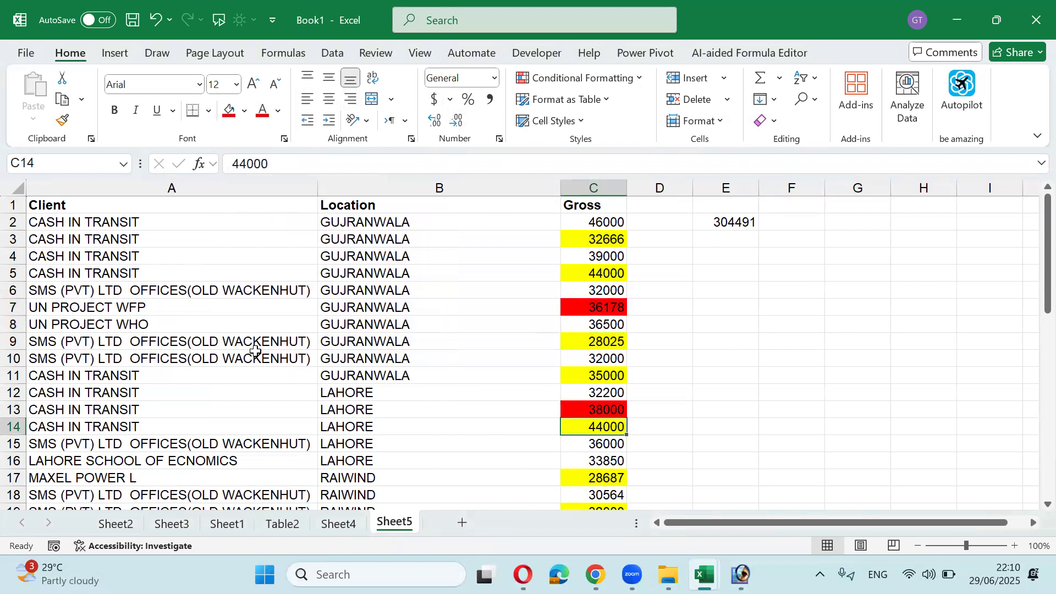
key(Up)
key(F4)
key(Down)
key(Down)
key(Down)
key(Down)
key(Down)
key(Down)
key(Down)
key(Down)
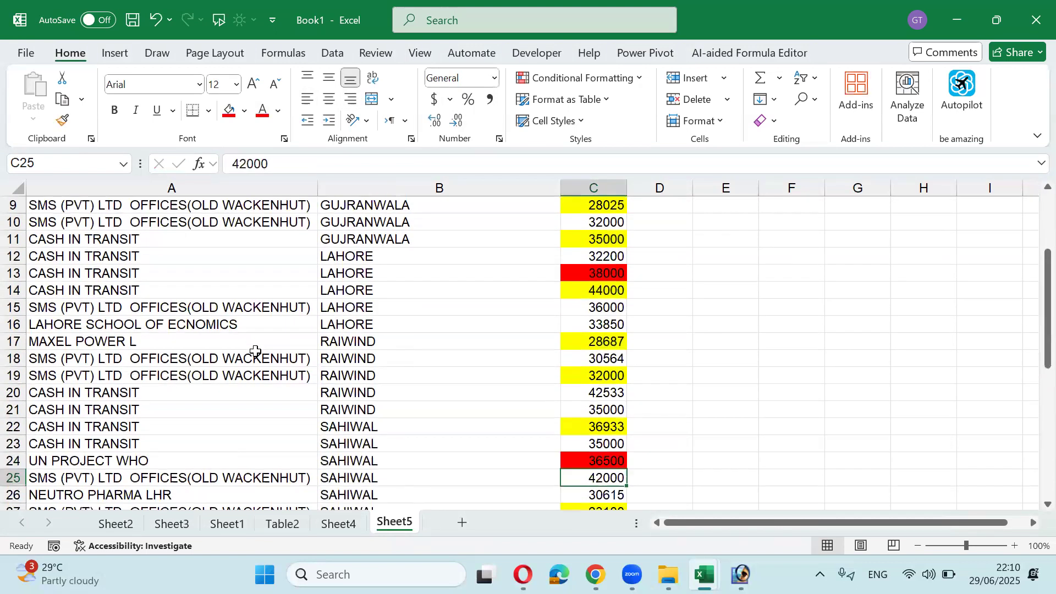
key(Up)
key(Up)
key(F4)
key(Down)
key(Down)
key(Down)
key(Down)
key(Down)
key(Down)
key(Down)
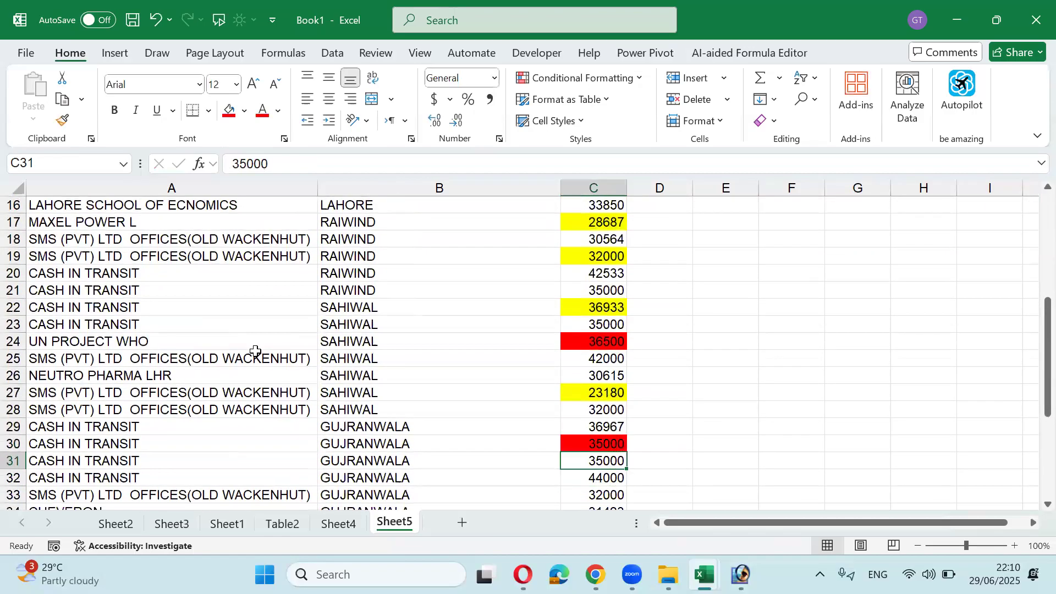
key(Up)
key(Up)
key(Up)
key(F4)
key(Down)
key(Down)
key(Down)
key(Down)
key(Down)
key(F4)
key(Up)
key(Up)
key(Up)
key(Up)
key(Up)
key(Up)
key(Up)
key(Up)
key(Up)
key(Up)
key(Up)
key(Up)
key(Up)
key(Up)
key(Up)
key(Up)
key(Up)
key(Up)
key(Up)
key(Up)
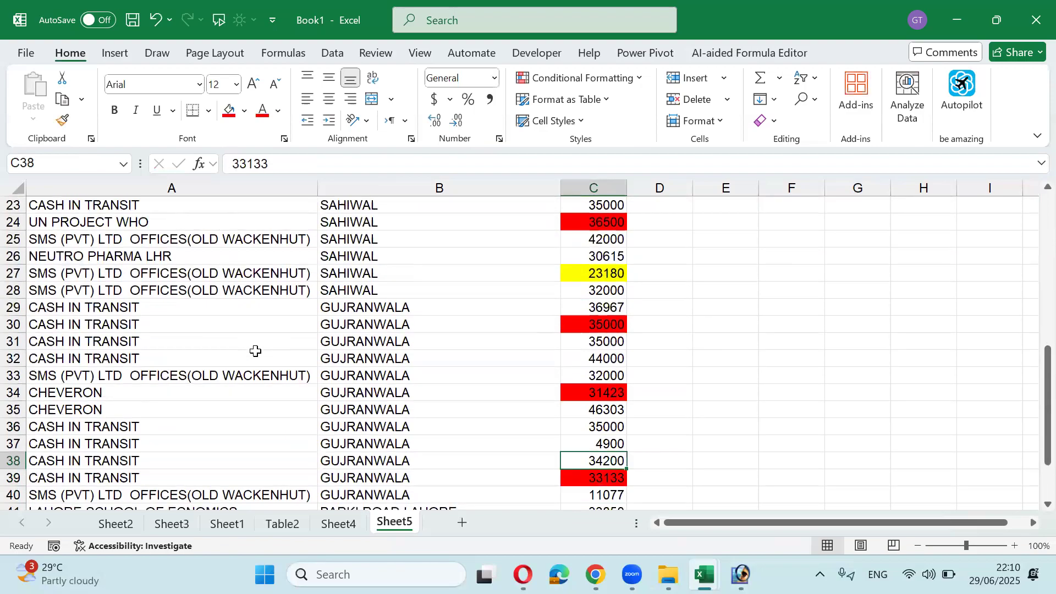
Step: Select the Gross values C2:C44 and open Find
key(Down)
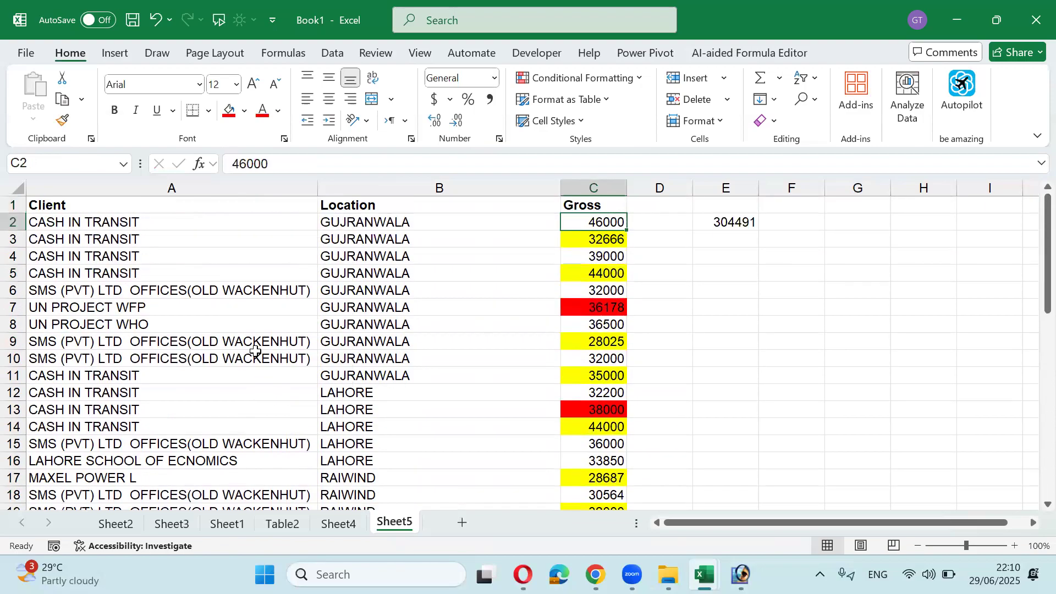
key(ctrl+shift+Down)
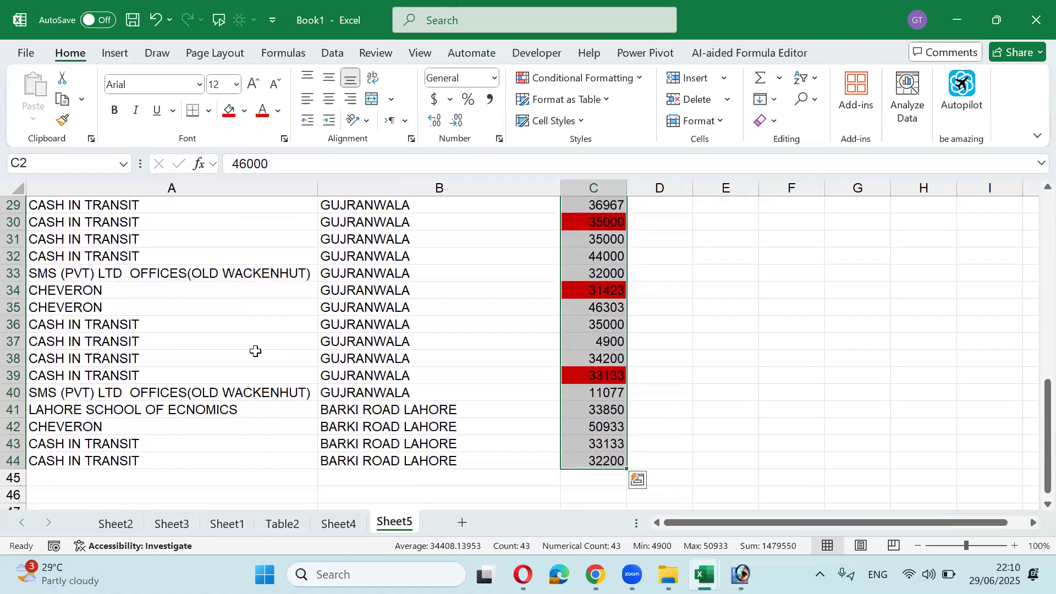
key(ctrl+f)
Step: Find all six red-filled Gross cells and select them together (total 210234)
click(467, 285)
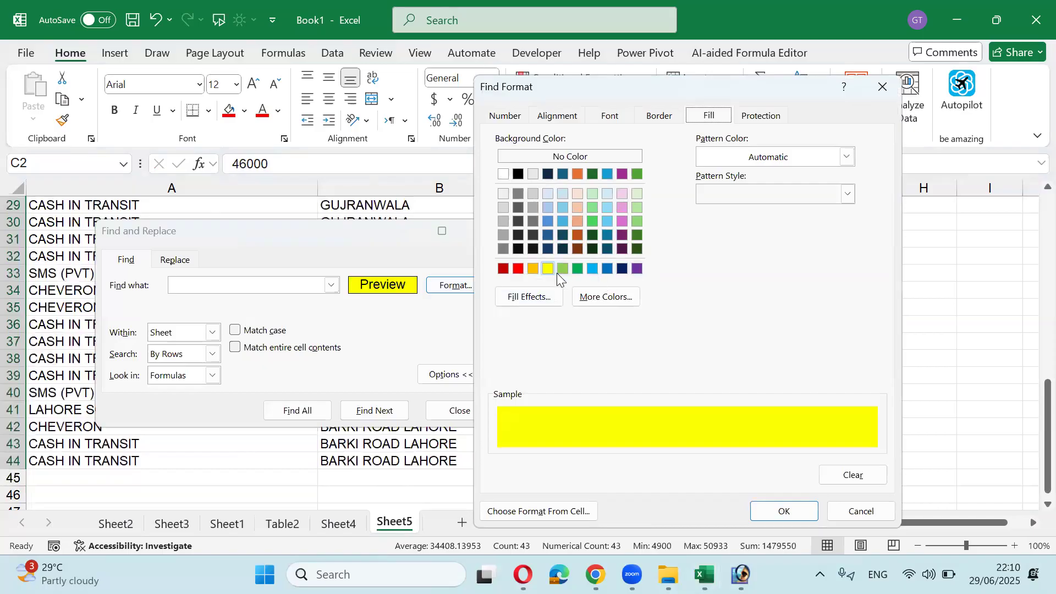
click(519, 269)
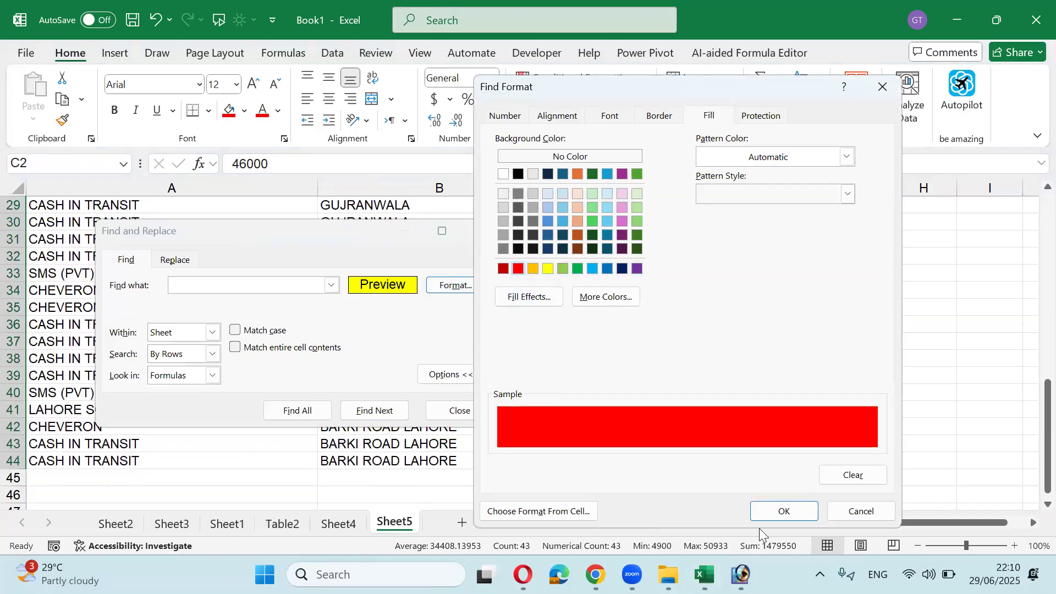
click(783, 511)
click(309, 413)
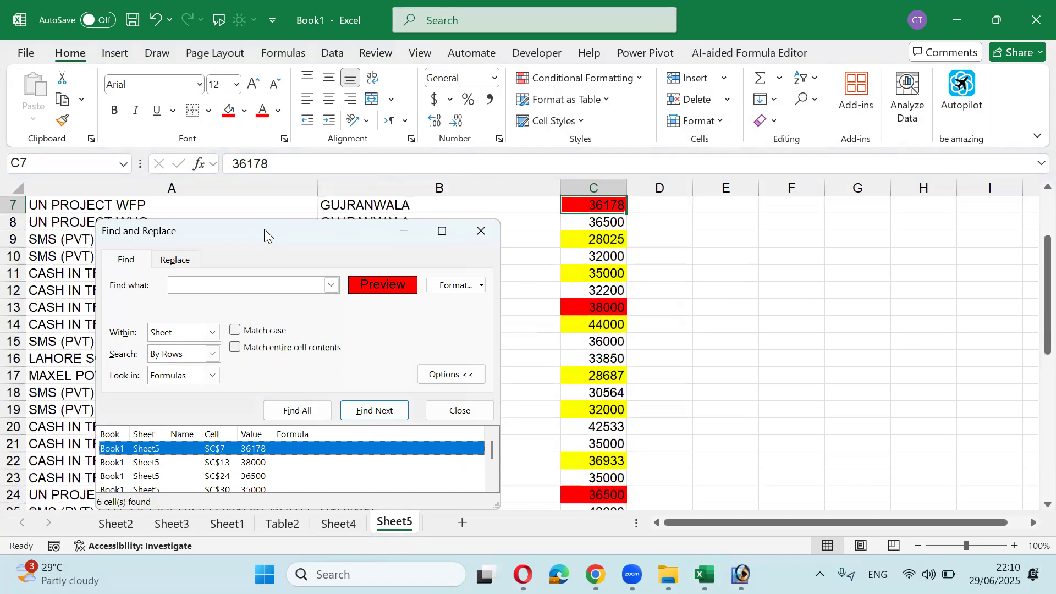
drag(264, 228, 296, 145)
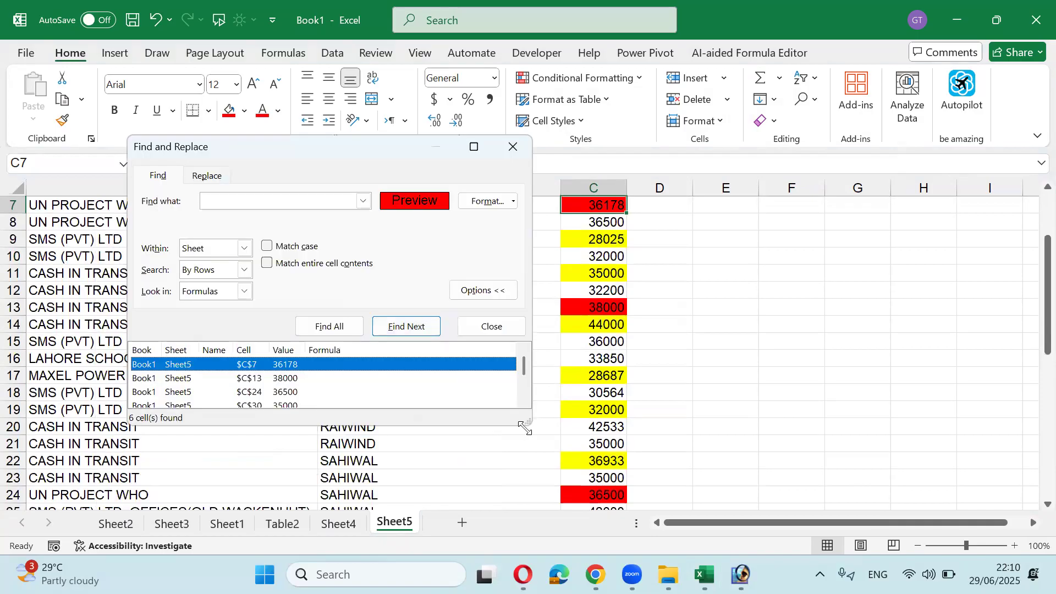
drag(525, 426, 559, 486)
key(shift+Down)
key(shift+Down)
key(shift+Down)
key(shift+Down)
key(shift+Down)
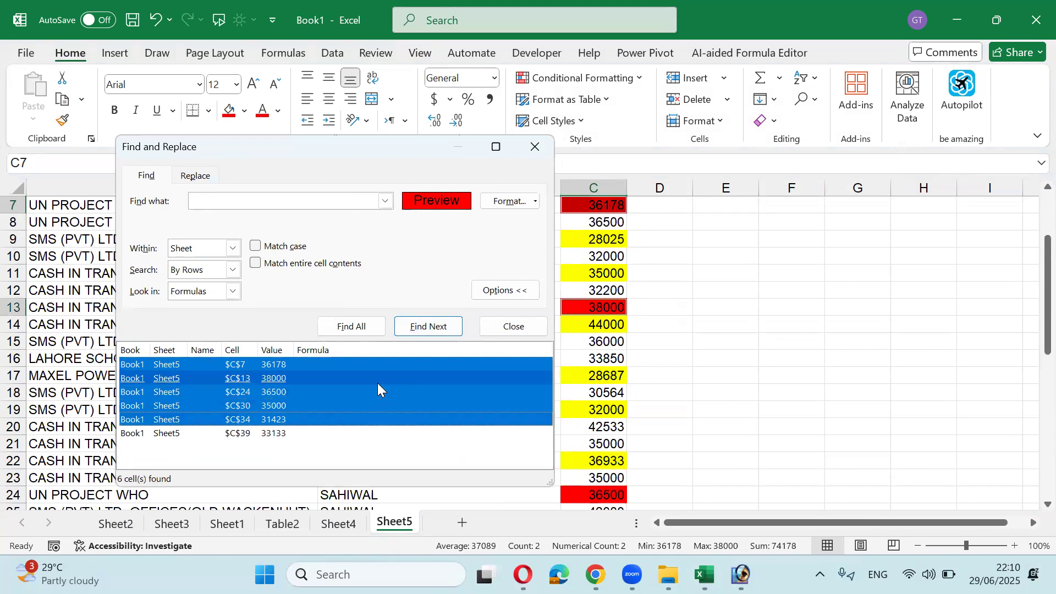
click(533, 146)
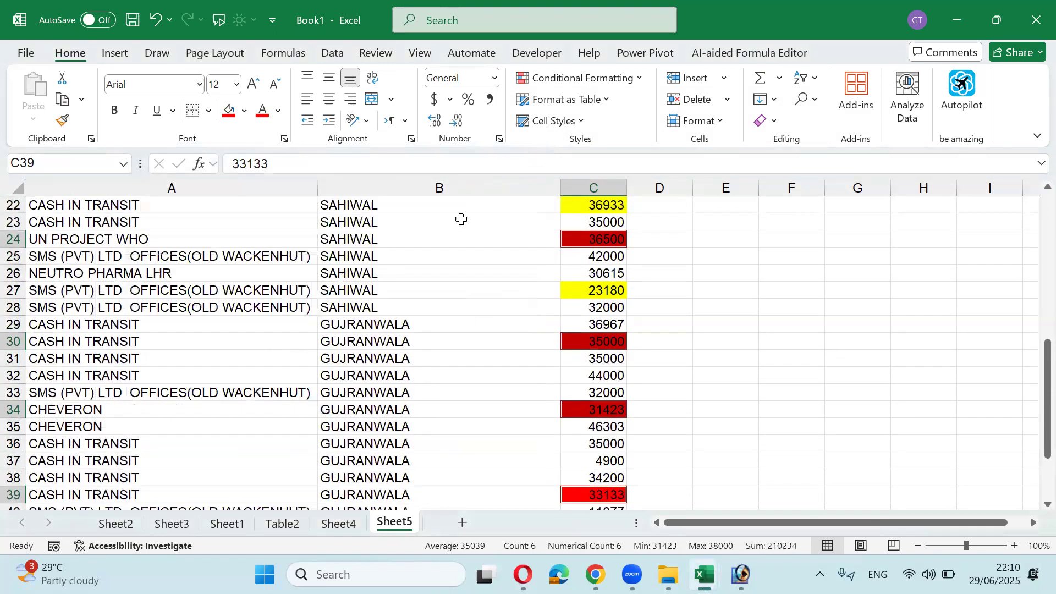
Step: Name the selected red cells 'red' in the Name Box and return to E1
click(103, 166)
text(red)
key(Escape)
key(Up)
key(Up)
key(Up)
key(Up)
key(Up)
key(Up)
key(Up)
key(Up)
key(Up)
key(Up)
key(Up)
key(Up)
key(Up)
key(Up)
key(Up)
key(Up)
key(Up)
key(Up)
key(Up)
key(Up)
key(Up)
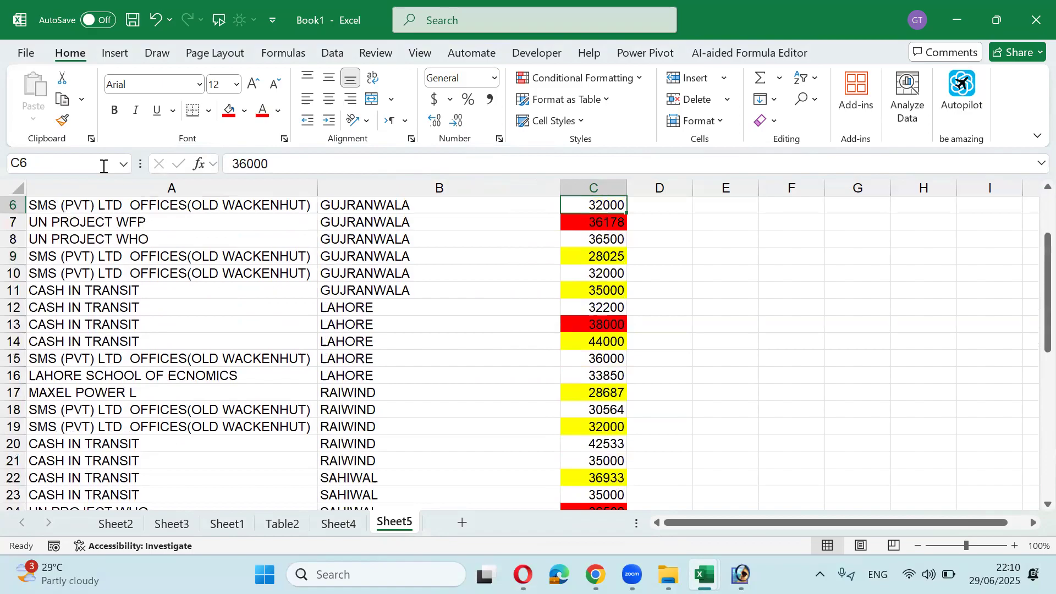
key(Right)
key(Right)
key(Right)
key(Left)
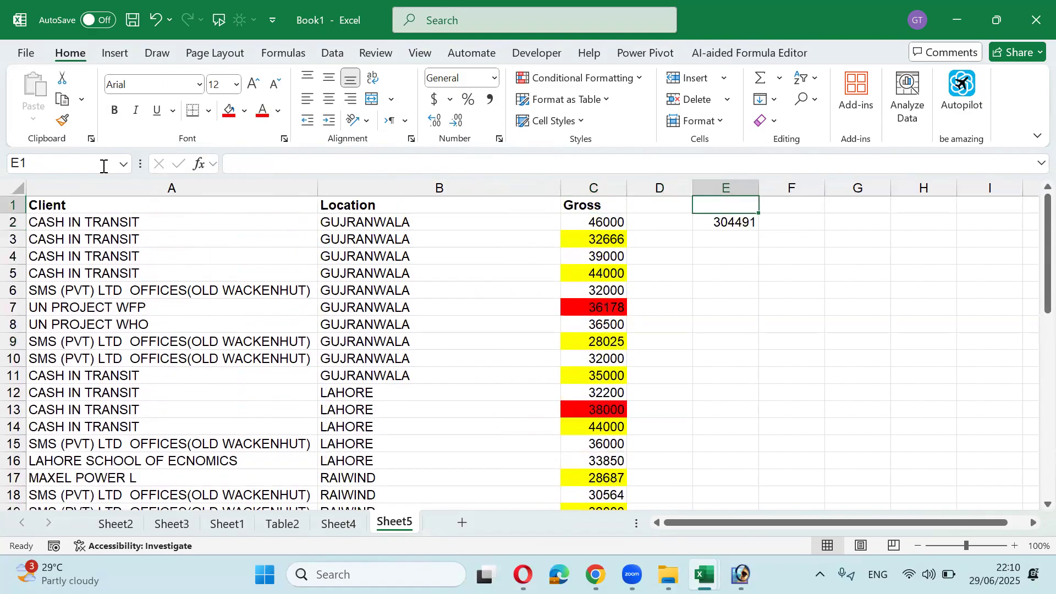
Step: Add headings Yellow in E1 and Red in F1
text(Yellow)
key(Tab)
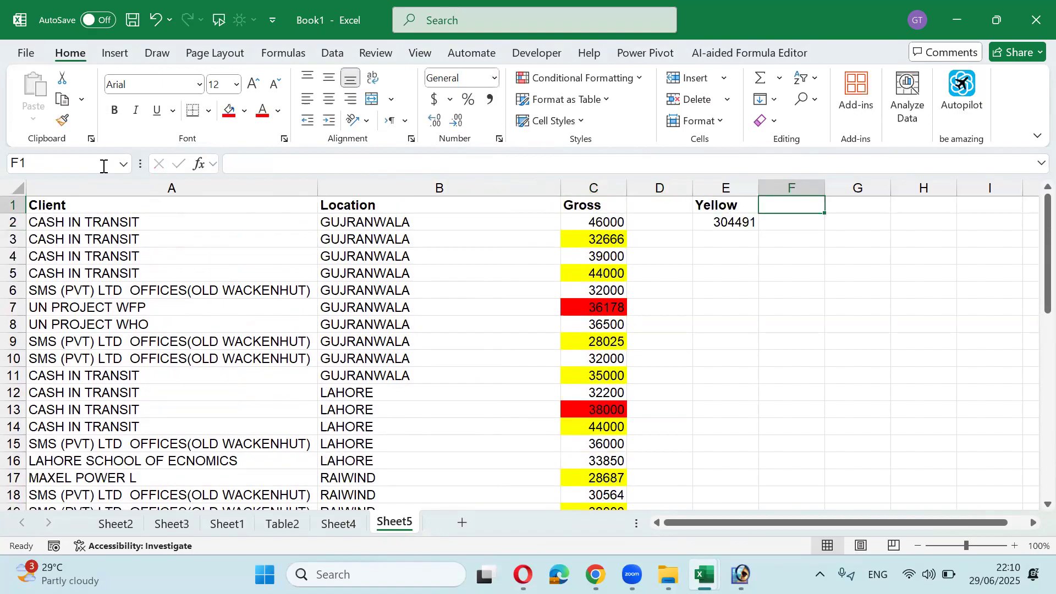
text(Red)
key(Return)
Step: Enter =SUM(red) in F2, returning 210234
text(=sum)
key(Tab)
text(re)
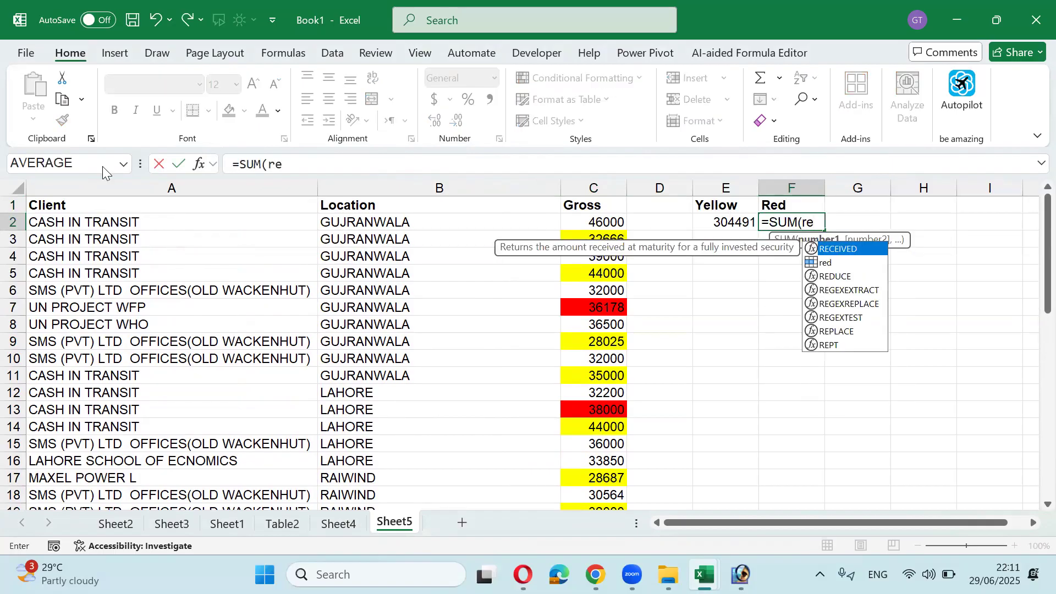
key(Down)
key(Tab)
text())
key(Return)
key(Up)
key(Right)
Step: Enter =E2-F2 in G2, giving the difference 94257
text(=)
key(Left)
key(Left)
text(-)
key(Left)
key(Return)
key(Up)
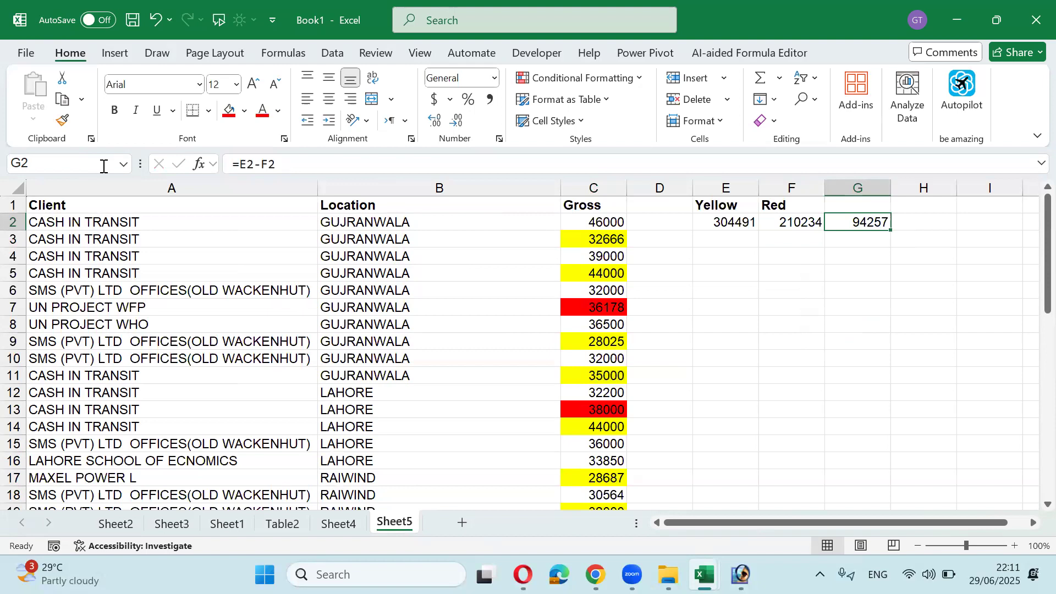
key(Left)
key(Left)
key(Left)
key(Left)
key(Left)
key(Left)
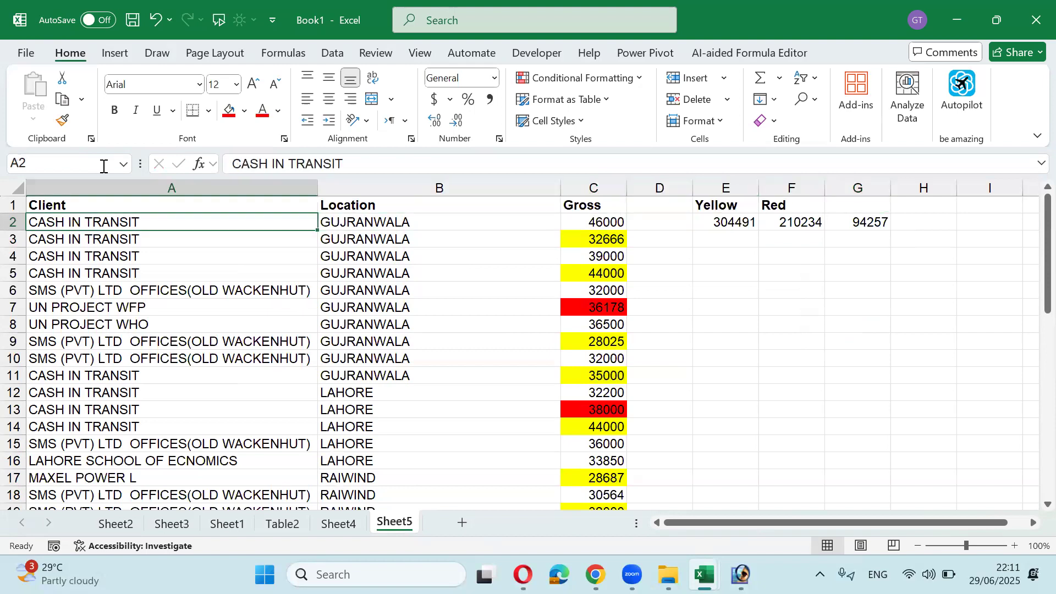
Step: Set Gross cells C4, C8, C11 and C15 to 0
key(Right)
key(Down)
key(Down)
key(Down)
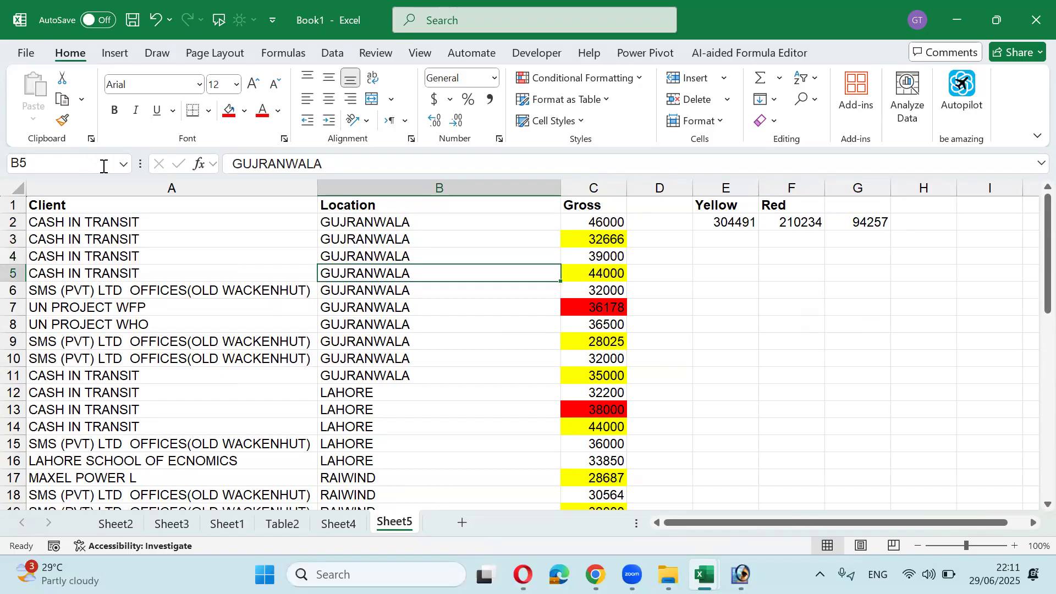
key(Up)
key(Right)
text(0)
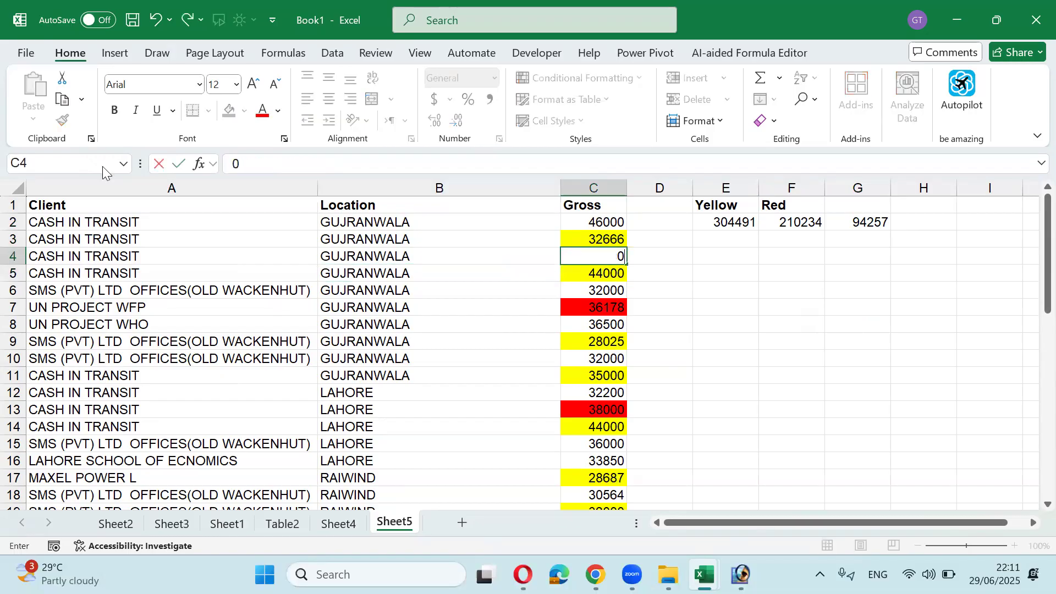
key(Return)
key(Down)
key(Down)
key(Down)
text(0)
key(Return)
key(Down)
key(Down)
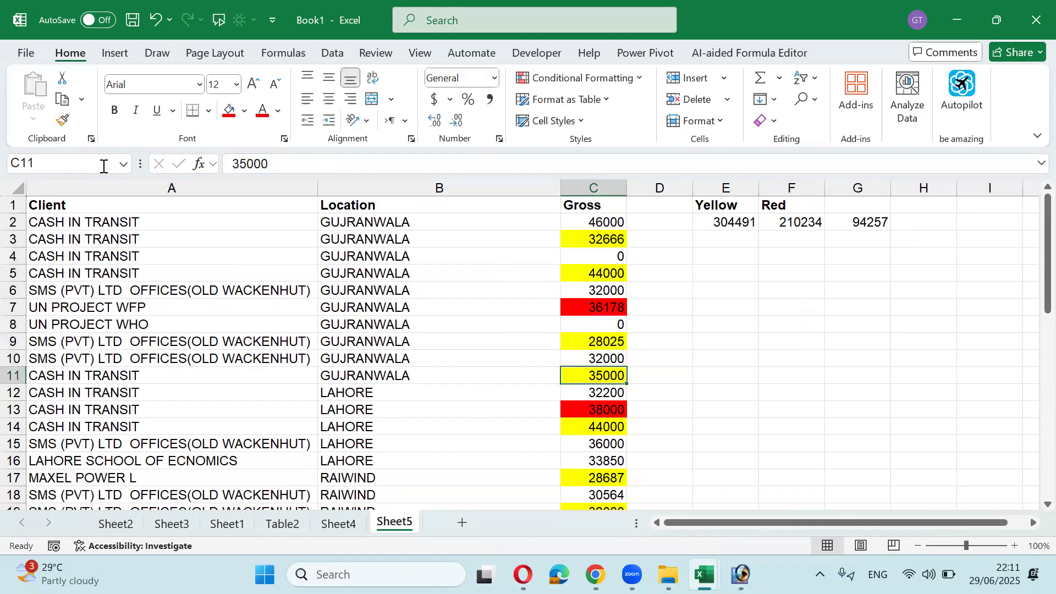
text(0)
key(Return)
key(Down)
key(Down)
key(Down)
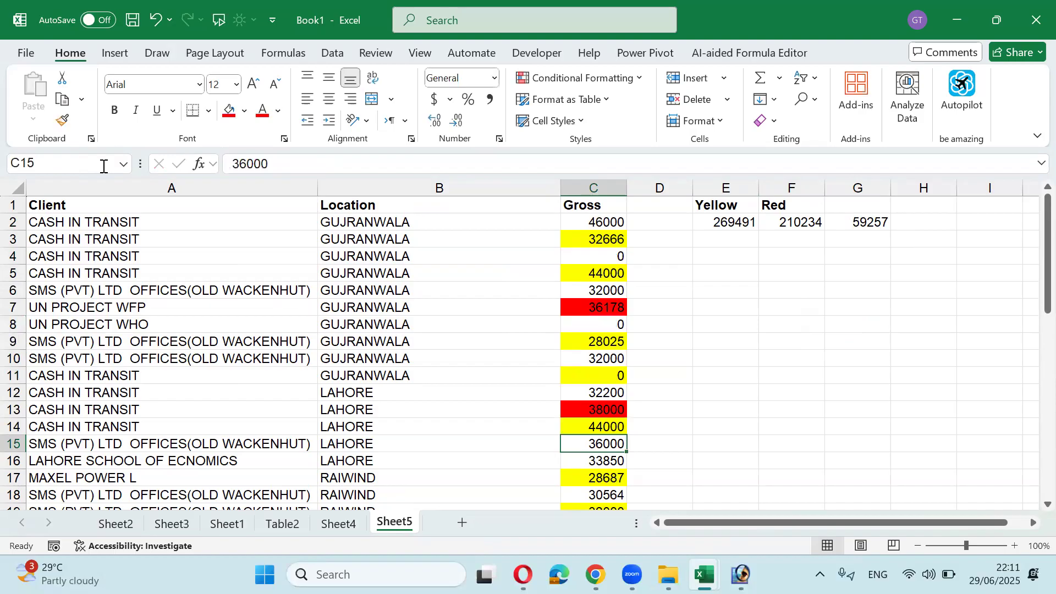
text(0)
key(Return)
Step: Select C2:C15 and open Find and Replace
key(Up)
key(Up)
key(Up)
key(Up)
key(Up)
key(Up)
key(Up)
key(Up)
key(Up)
key(Up)
key(Up)
key(Up)
key(Up)
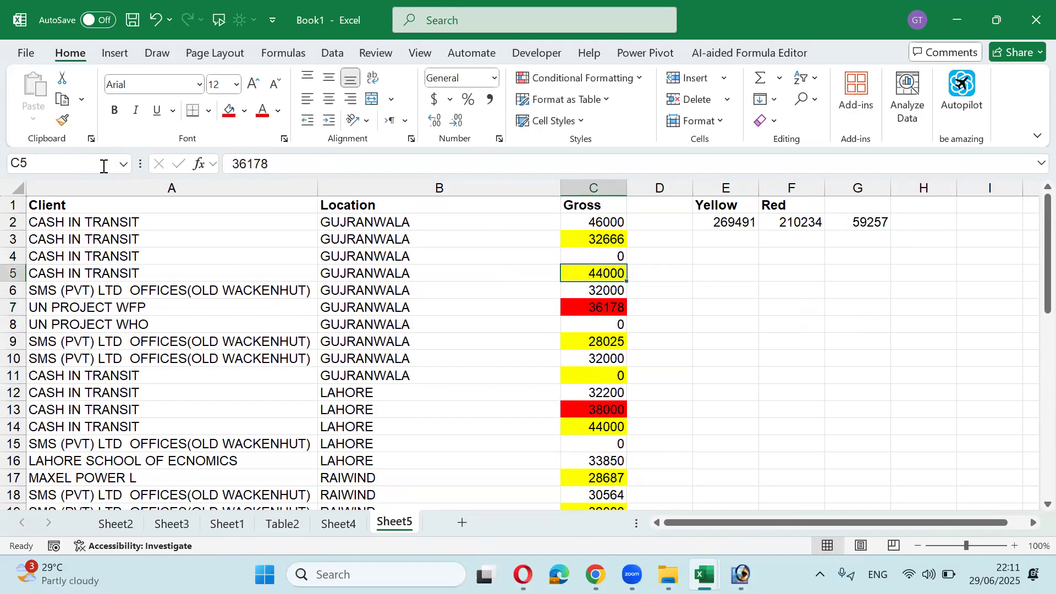
key(Up)
key(shift+Down)
key(shift+Down)
key(shift+Down)
key(shift+Down)
key(shift+Down)
key(shift+Down)
key(shift+Down)
key(shift+Down)
key(shift+Down)
key(shift+Down)
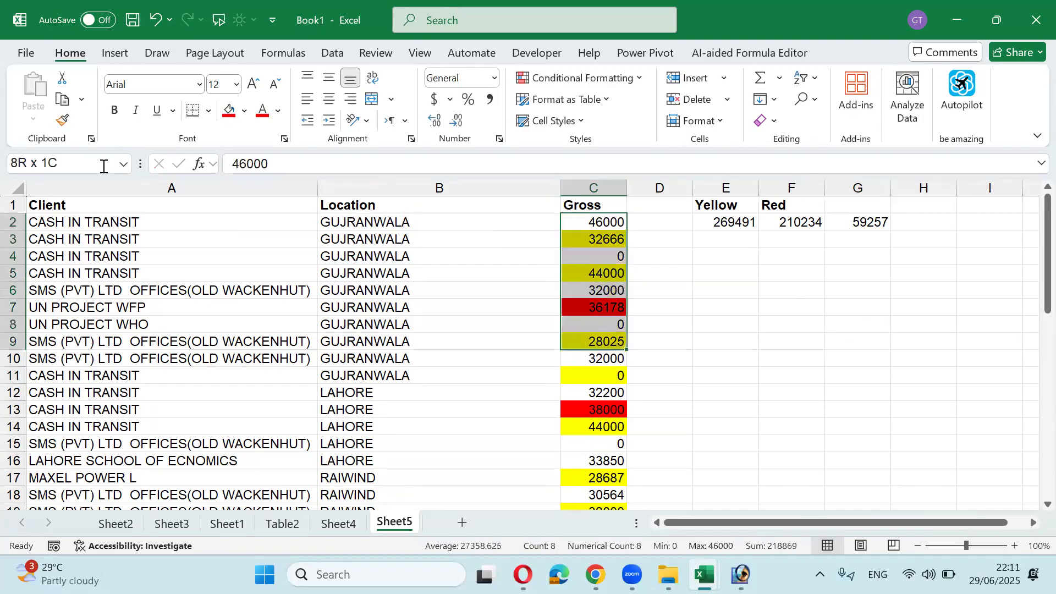
key(shift+Down)
key(shift+Down)
key(shift+Down)
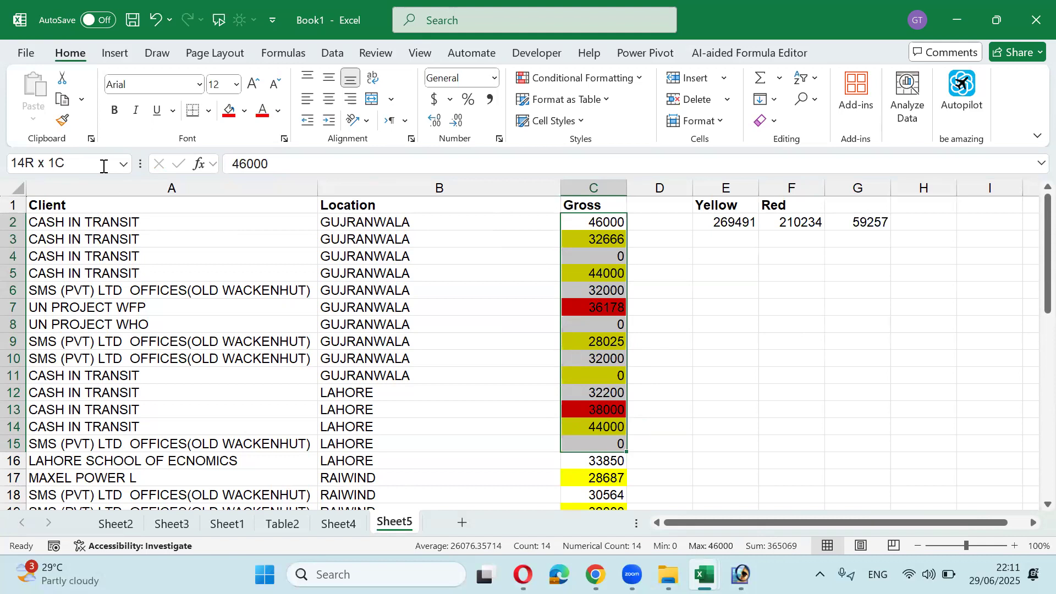
key(ctrl+h)
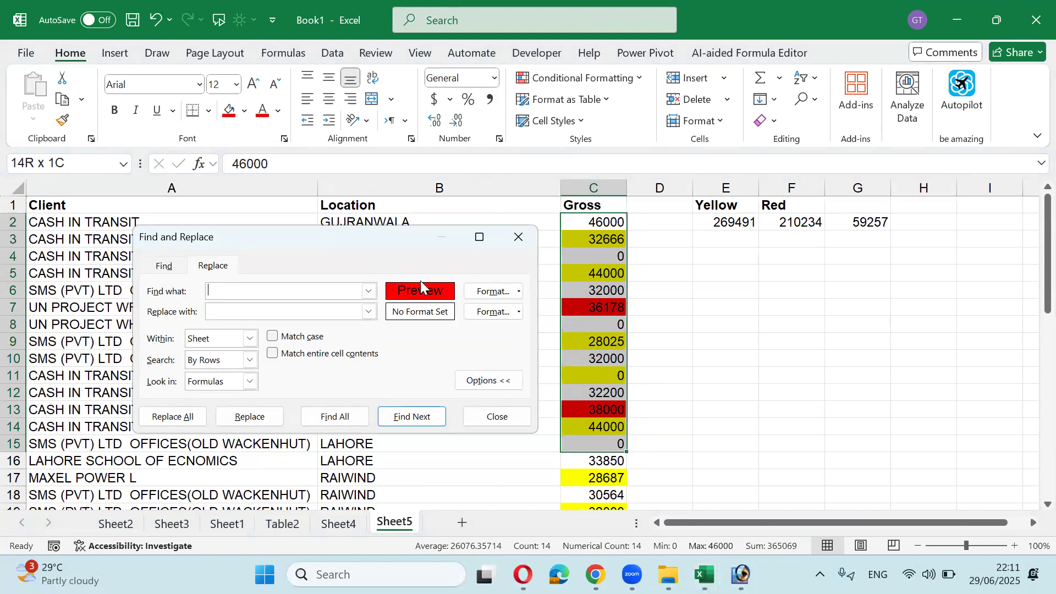
Step: Clear the search format and replace all 0 with 500, which changes 25 cells
click(520, 290)
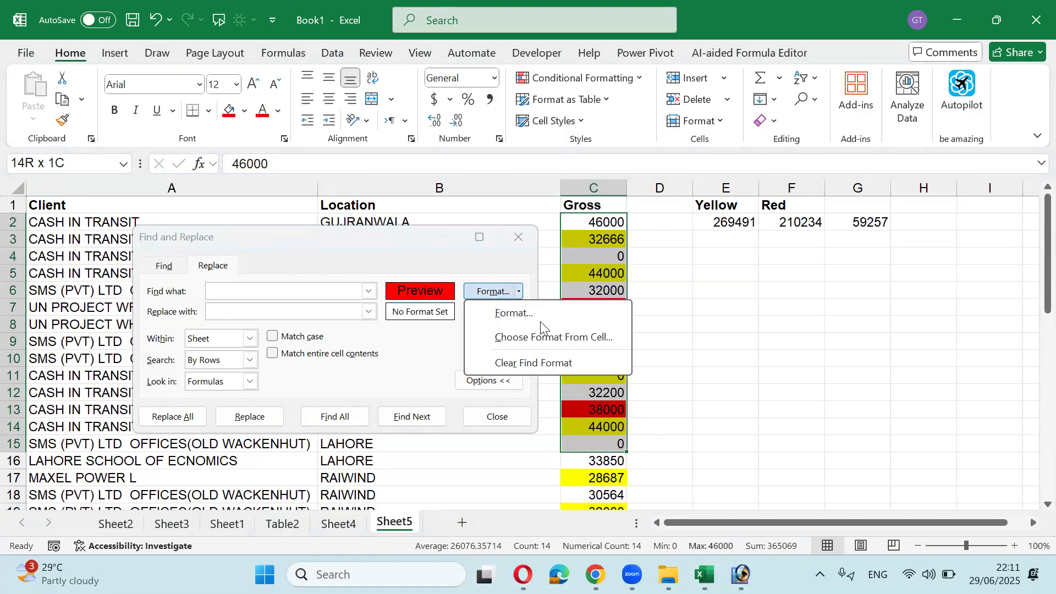
click(538, 356)
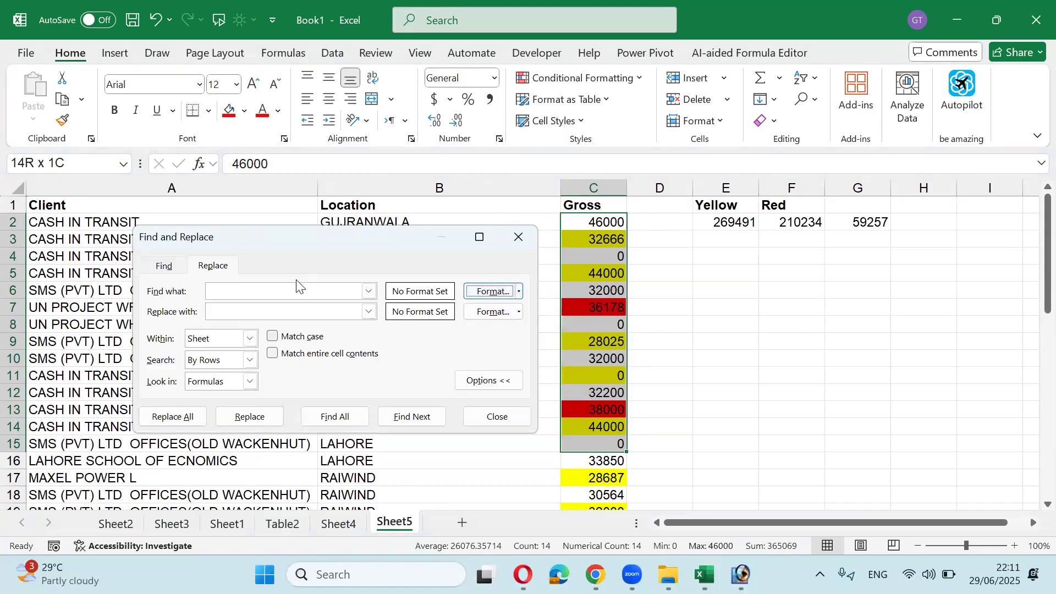
click(295, 286)
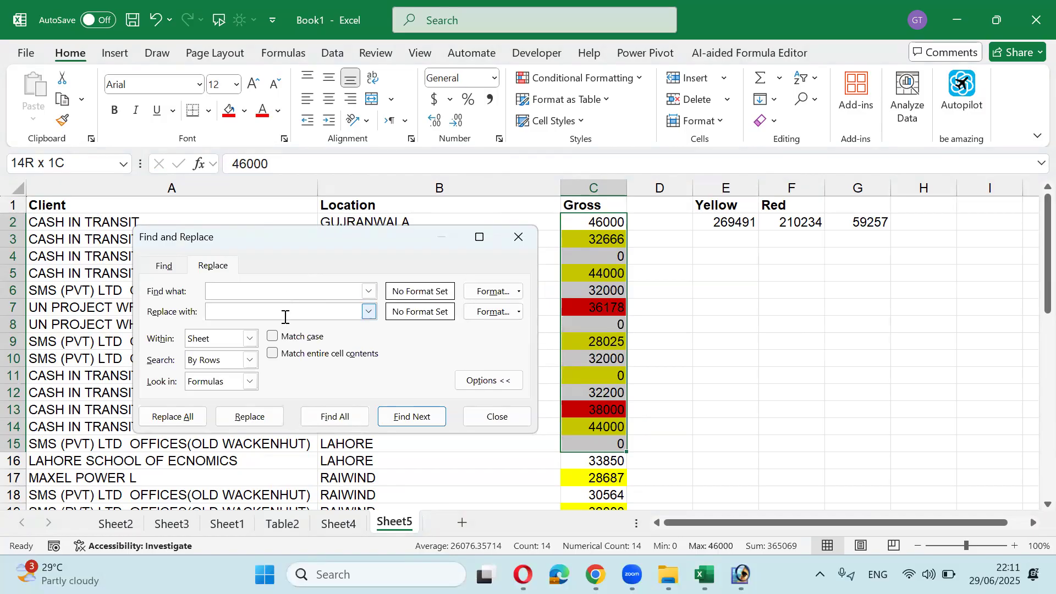
click(282, 298)
click(488, 380)
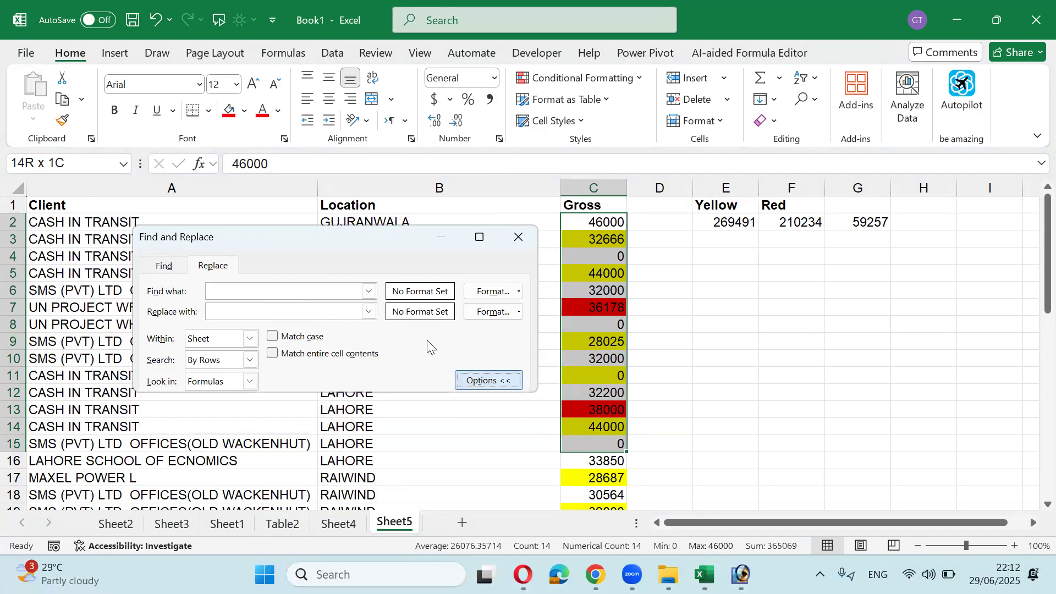
click(313, 287)
text(0)
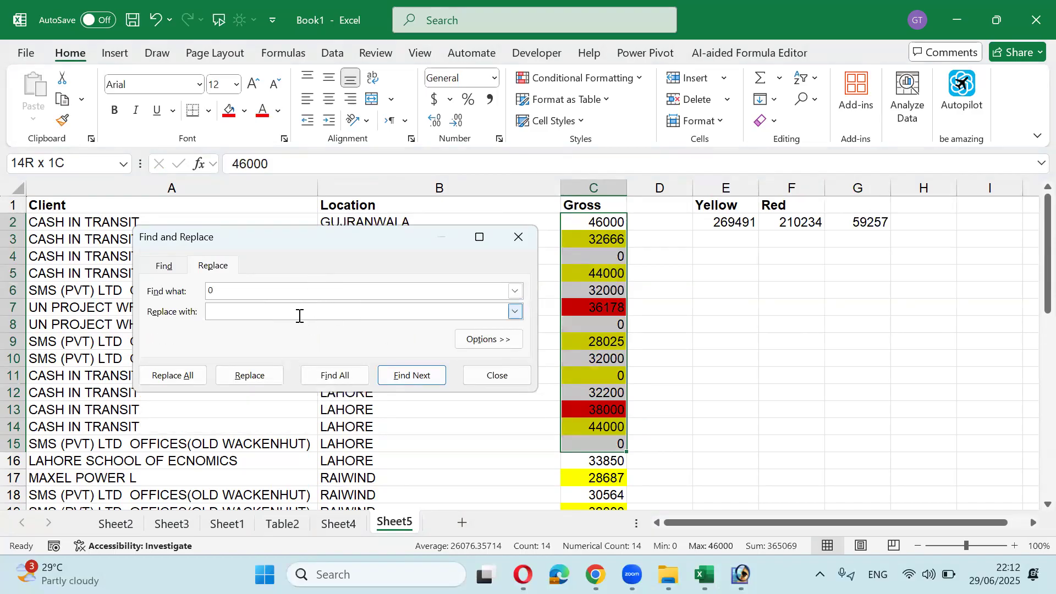
text(500)
click(198, 380)
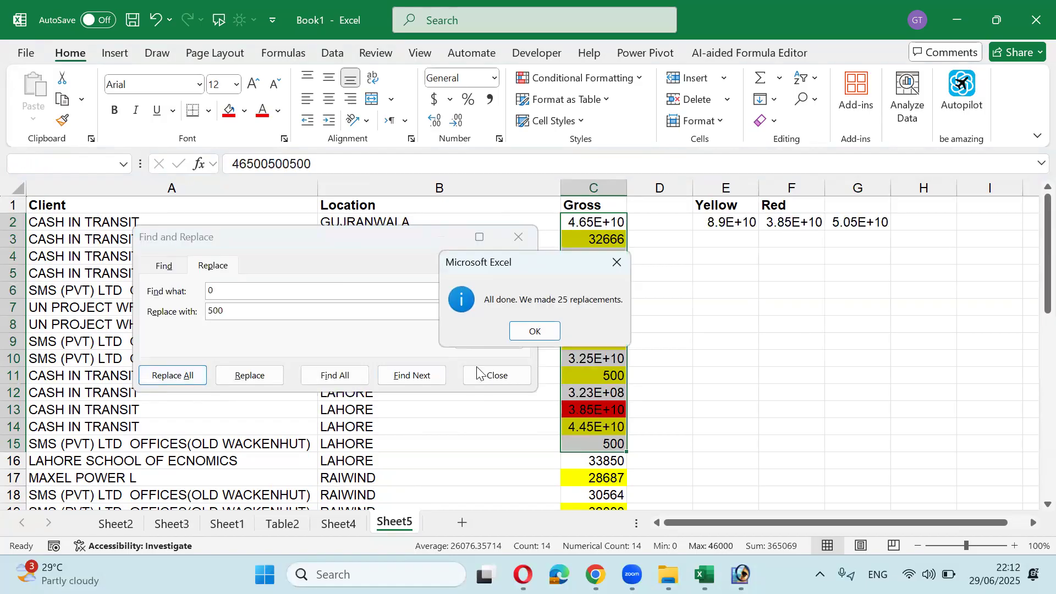
click(536, 332)
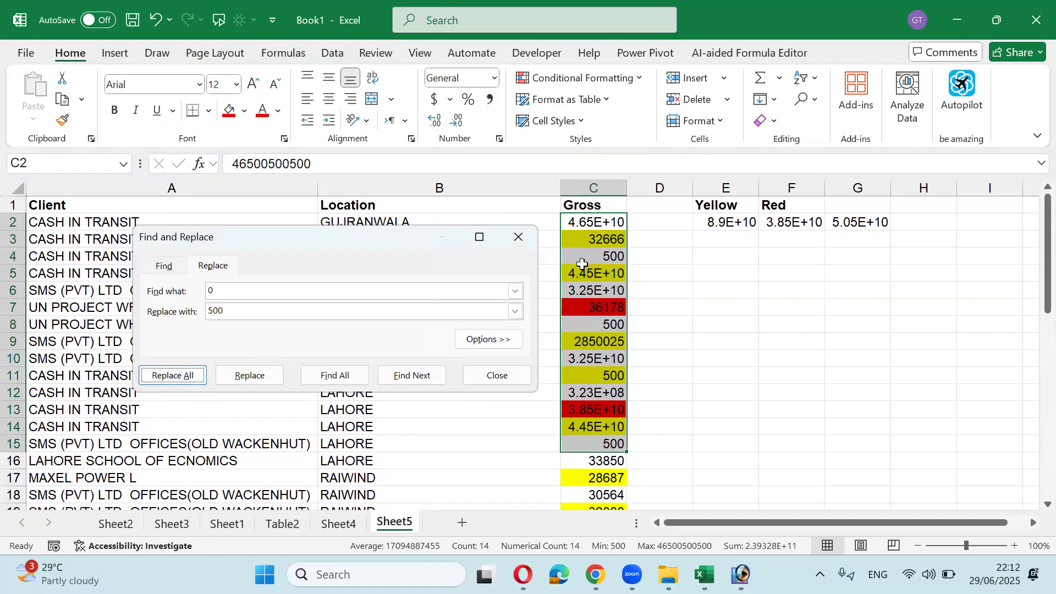
click(497, 374)
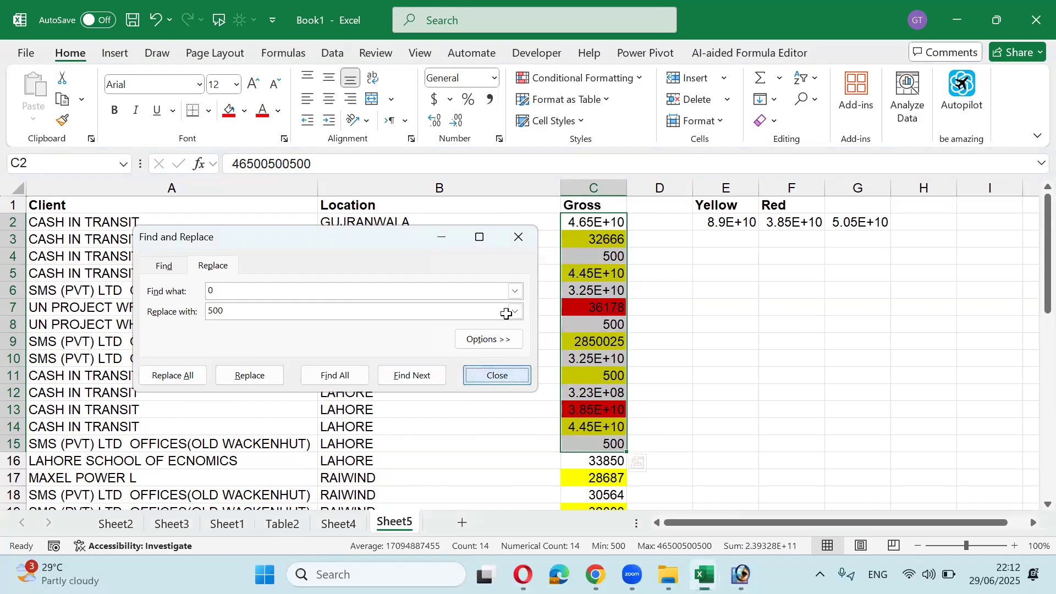
Step: Undo, then replace only exact-0 cells with 500 using Match entire cell contents
key(ctrl+z)
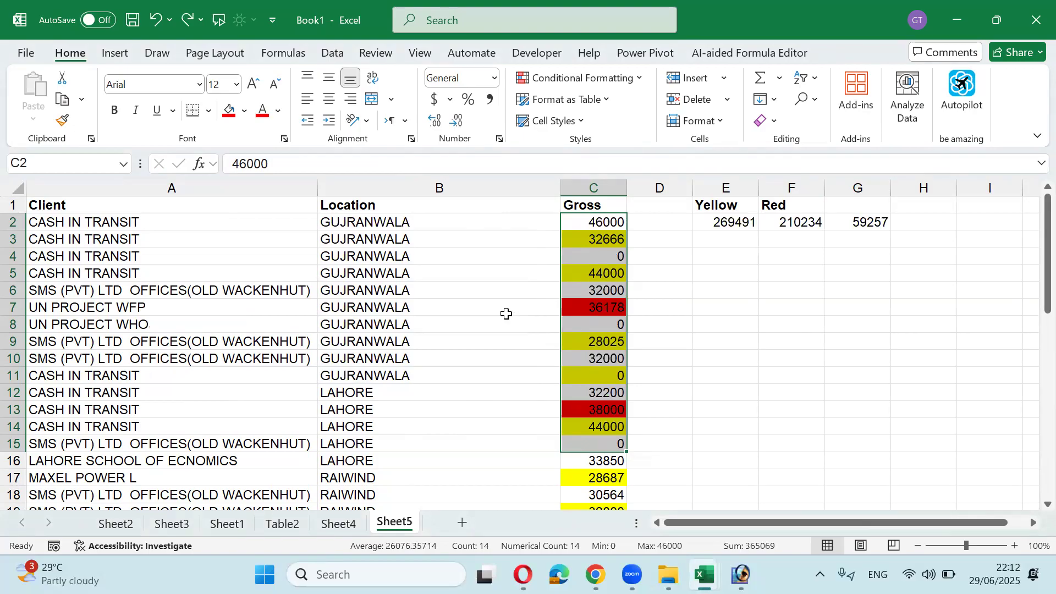
key(ctrl+h)
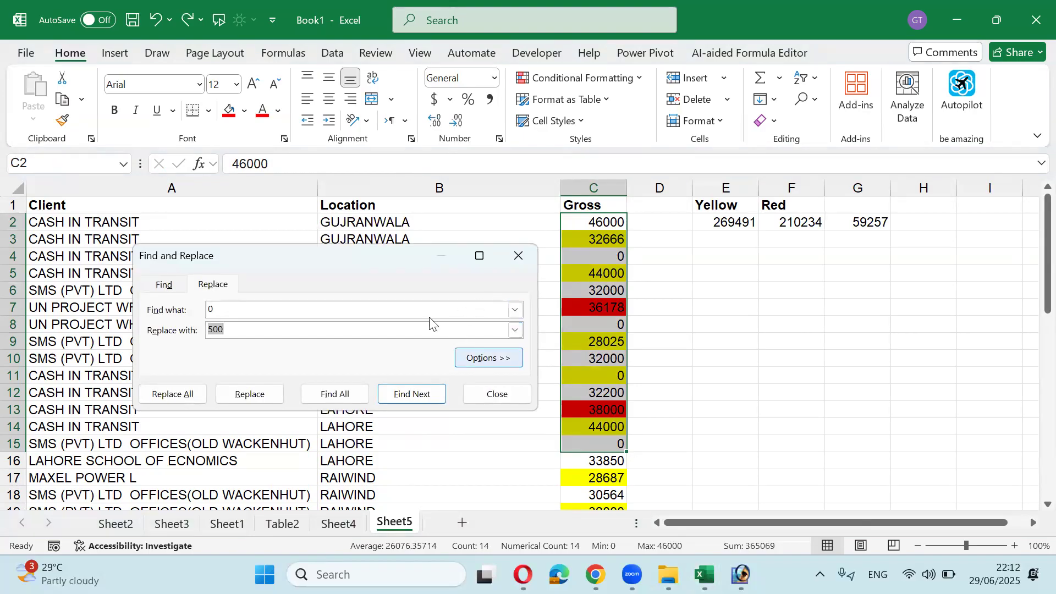
drag(459, 252, 451, 162)
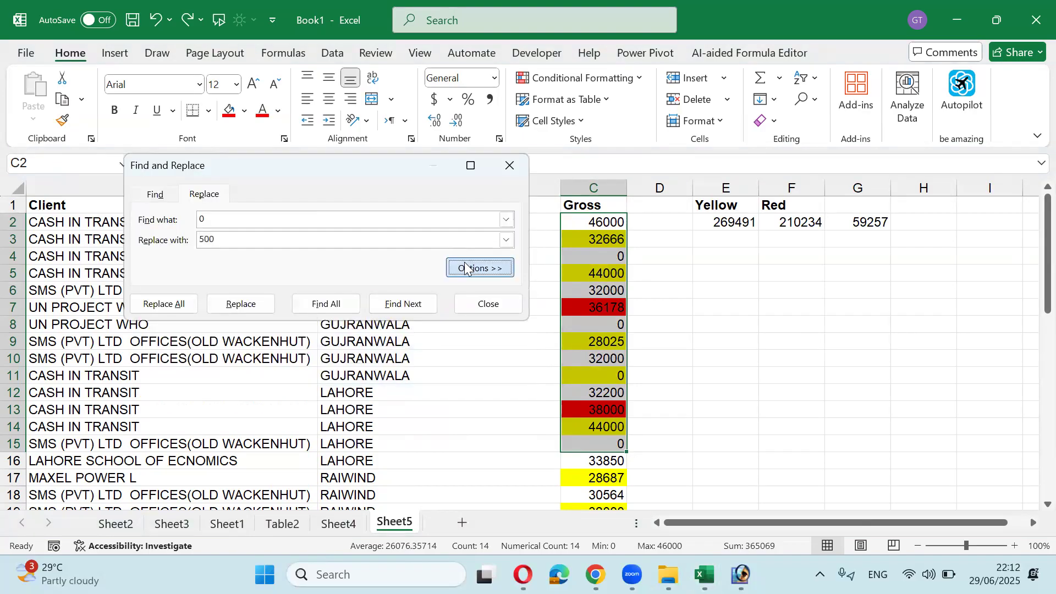
click(467, 266)
click(265, 282)
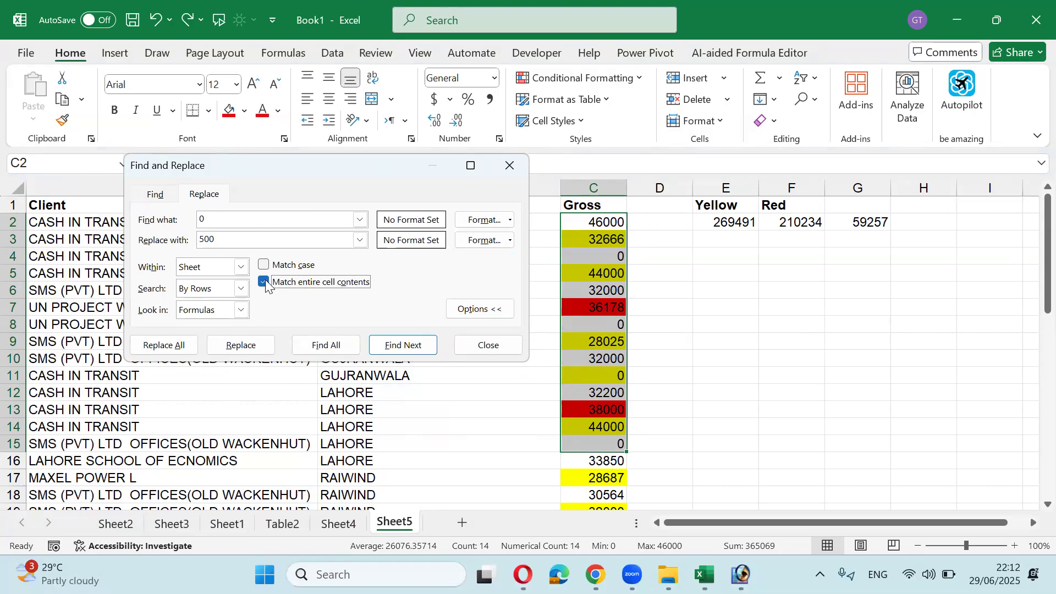
click(184, 350)
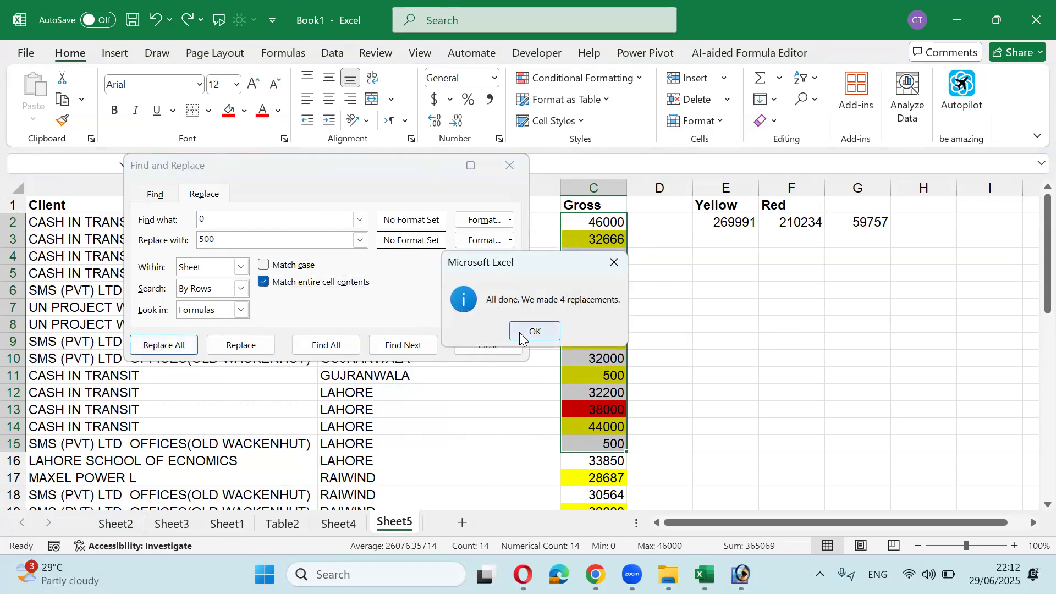
click(520, 331)
click(505, 168)
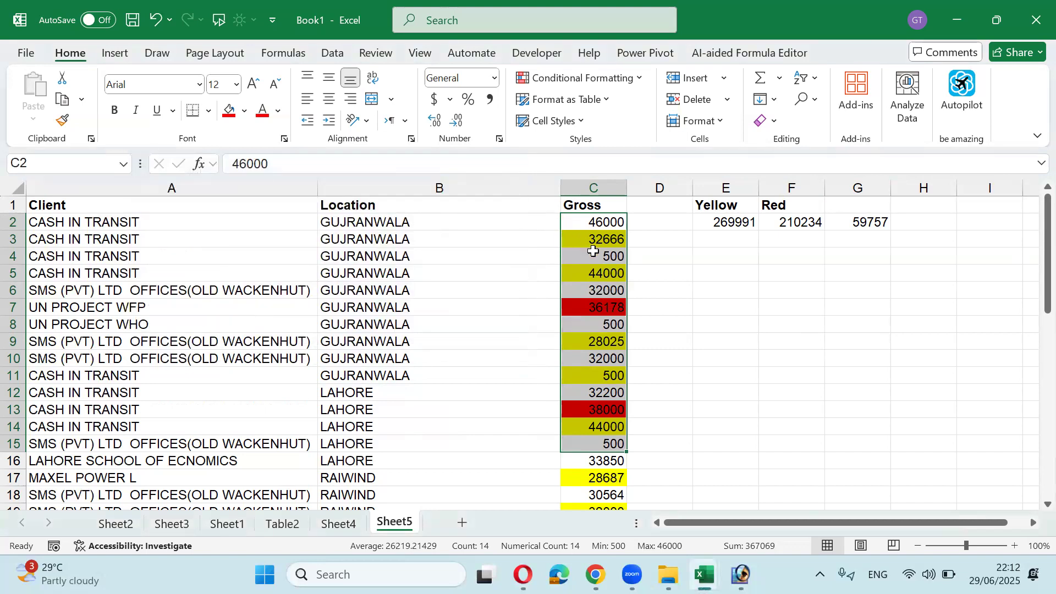
click(583, 254)
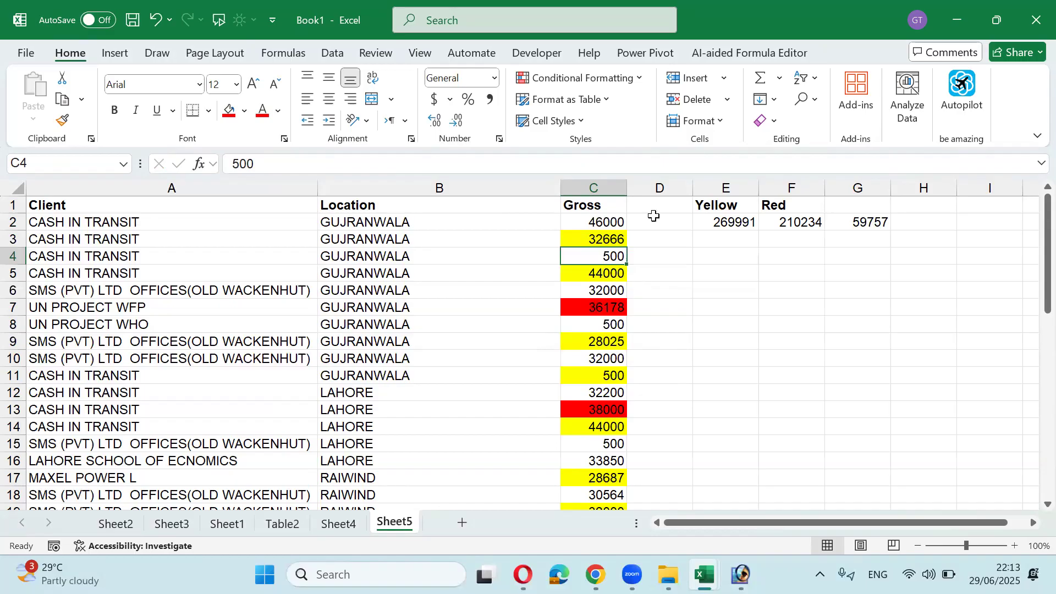
Step: Insert two empty columns before the Yellow total column
click(704, 188)
right_click(707, 190)
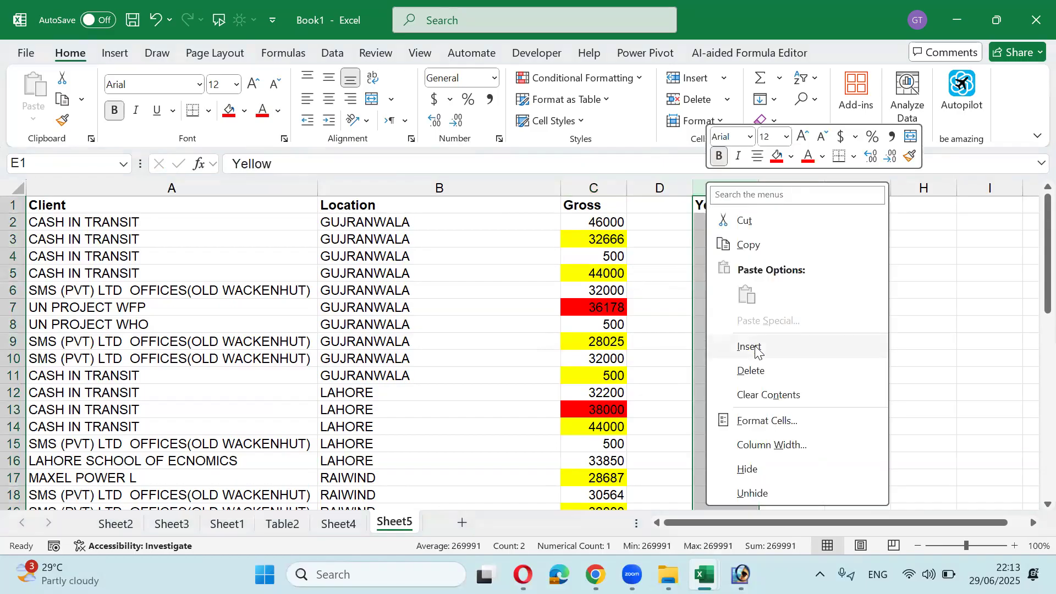
click(754, 348)
click(697, 226)
key(Left)
key(Left)
key(Left)
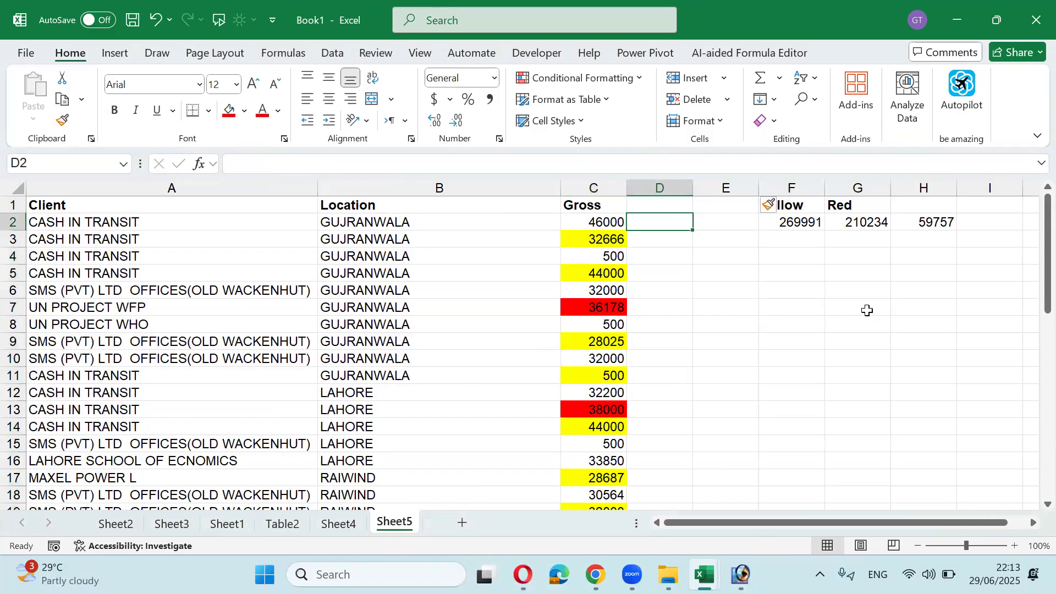
key(Left)
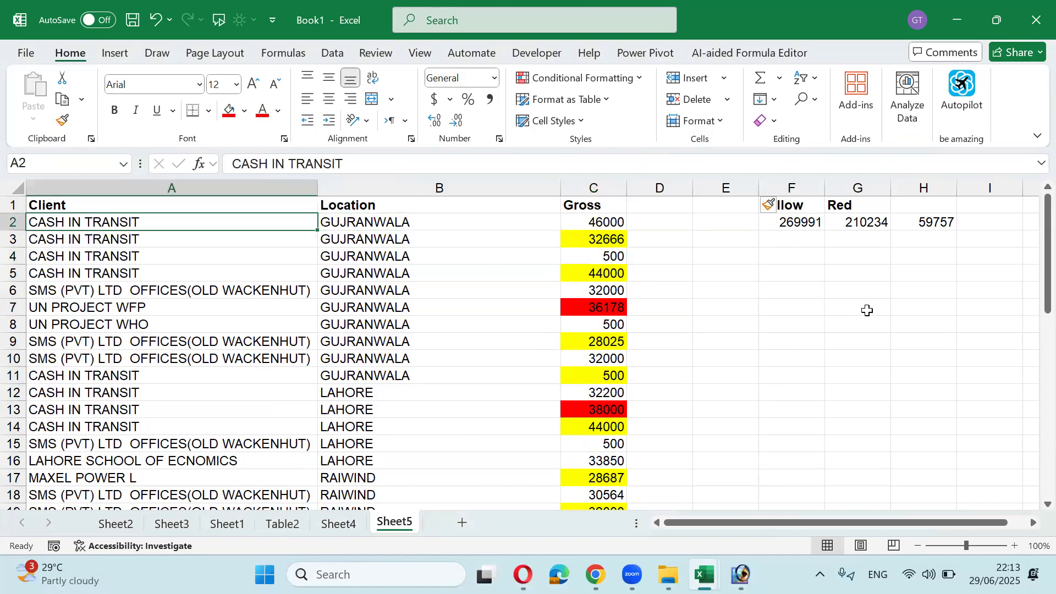
key(Right)
key(Right)
key(Right)
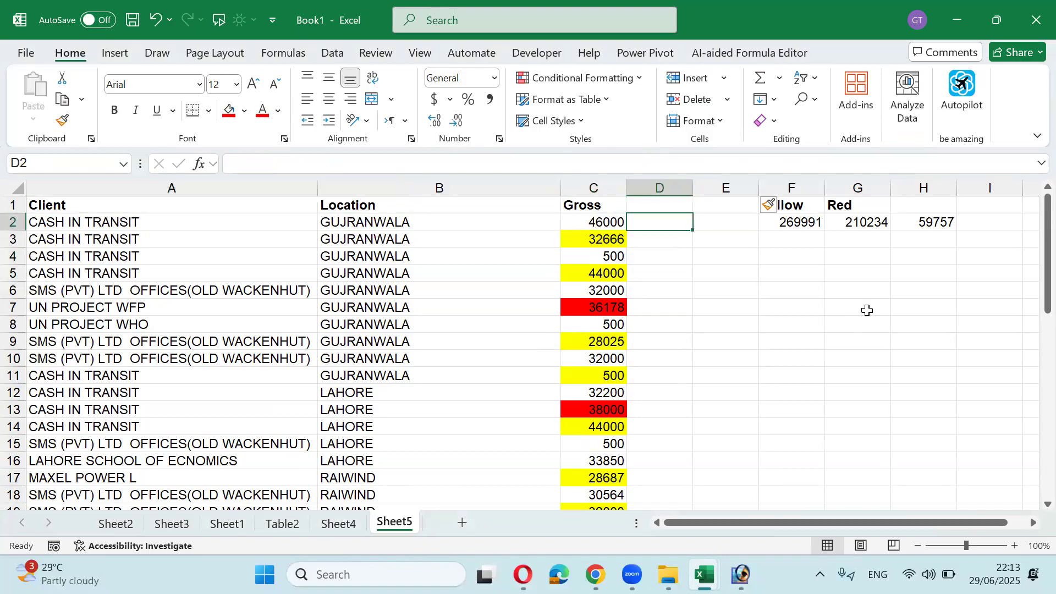
click(787, 184)
right_click(787, 186)
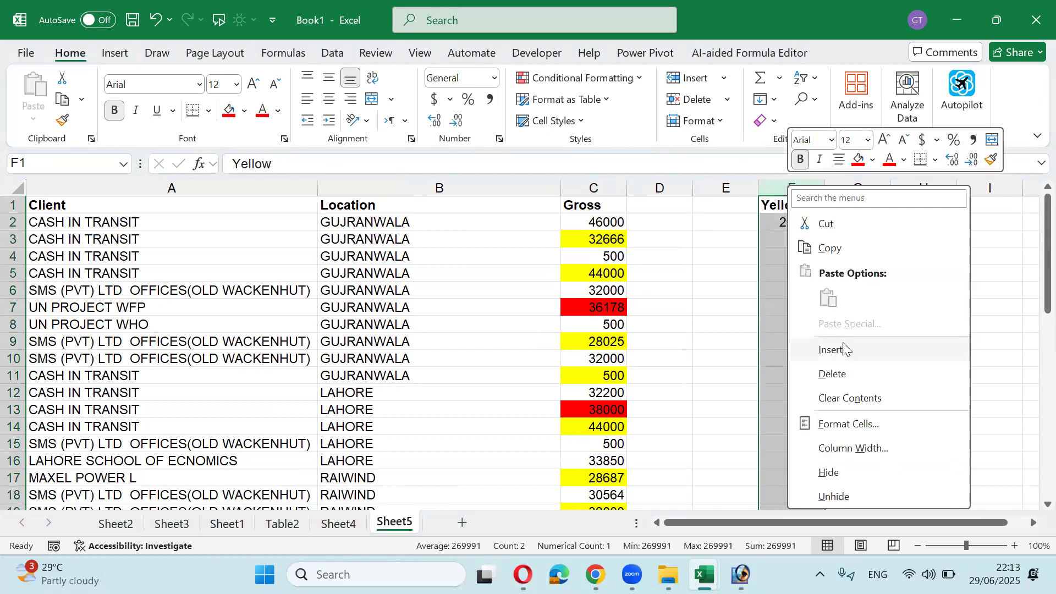
click(844, 350)
click(723, 221)
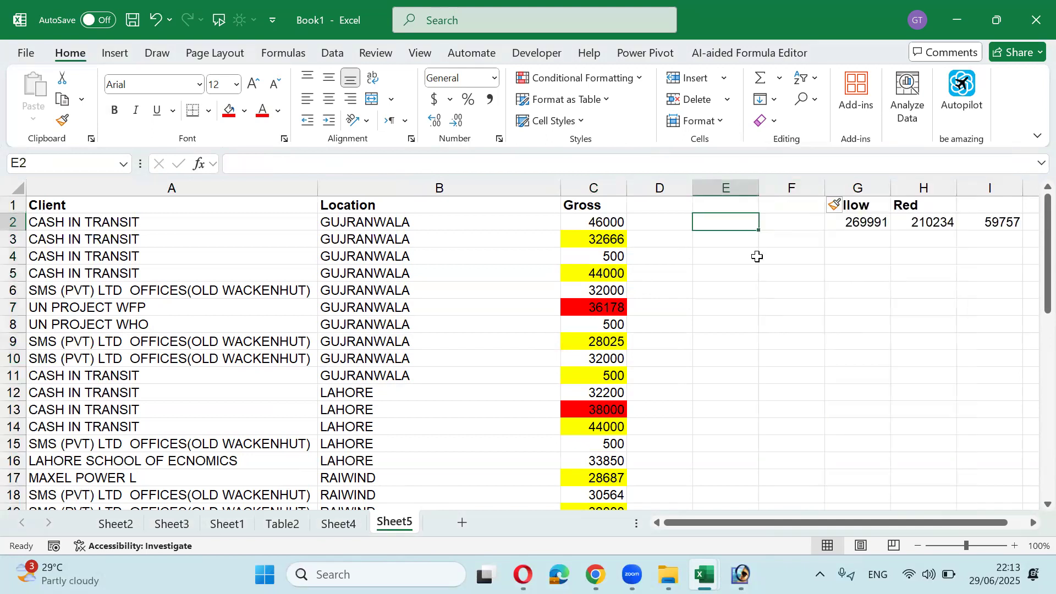
Step: Narrow the Location column and widen column D
drag(560, 187, 471, 184)
click(596, 220)
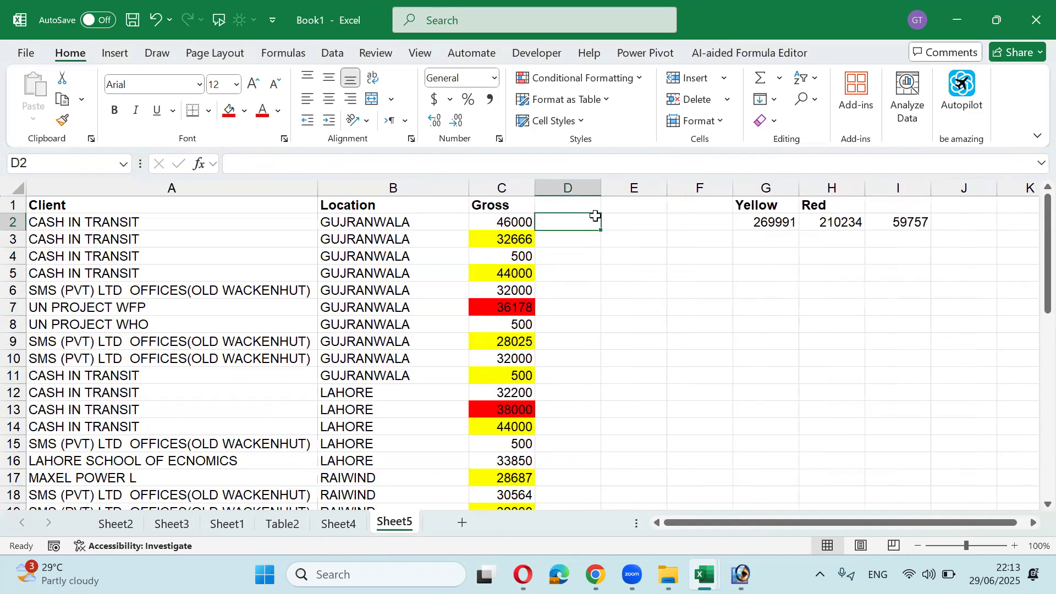
drag(601, 187, 617, 188)
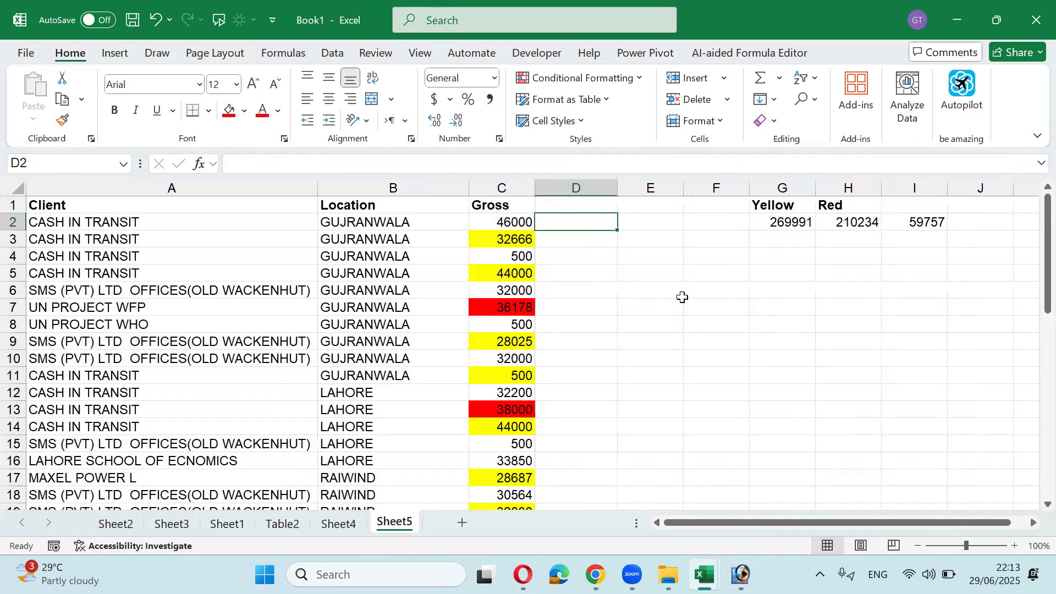
Step: Enter =A2&" "&B2 in D2 to join client and location with a space
text(=)
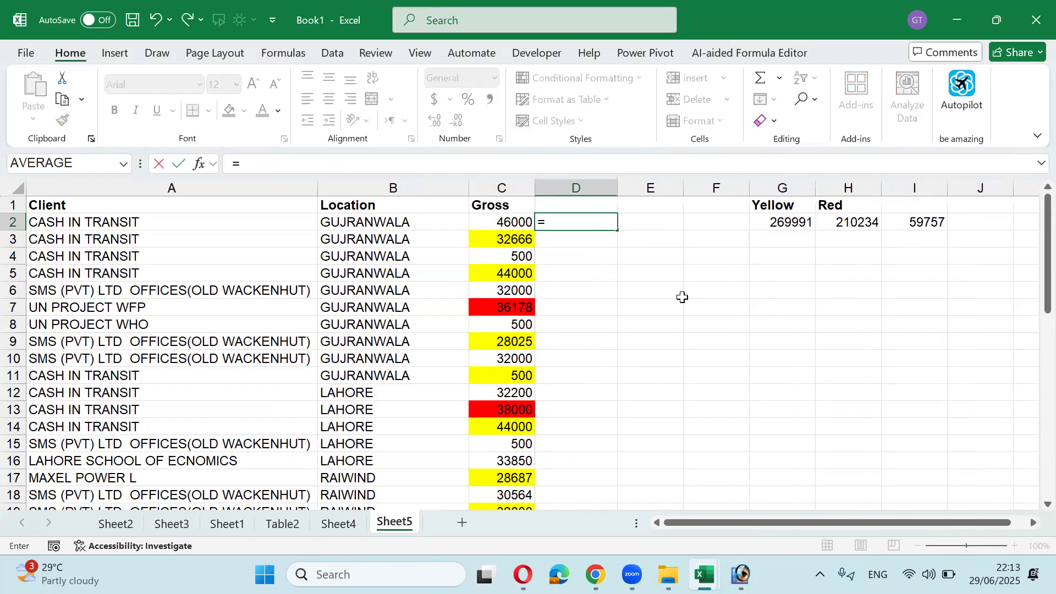
key(Left)
key(Left)
key(Left)
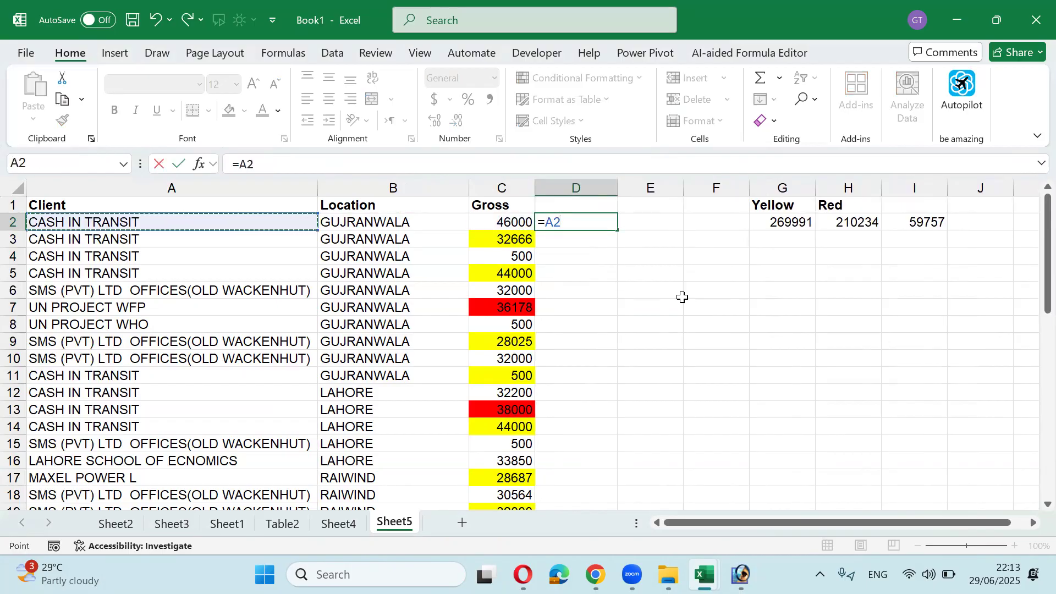
text(&)
key(Left)
key(Left)
key(ctrl+Return)
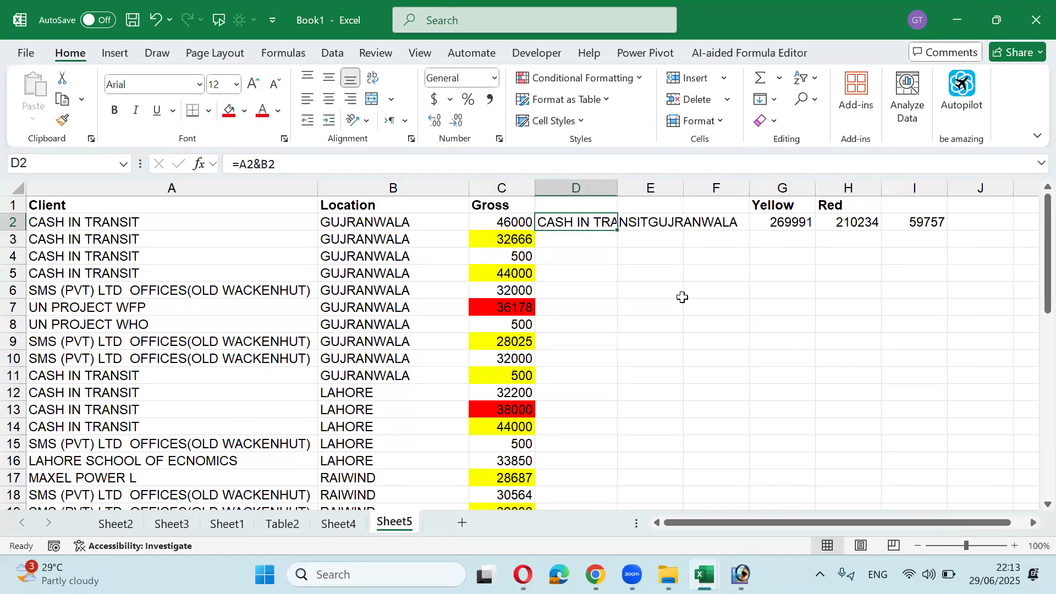
key(F2)
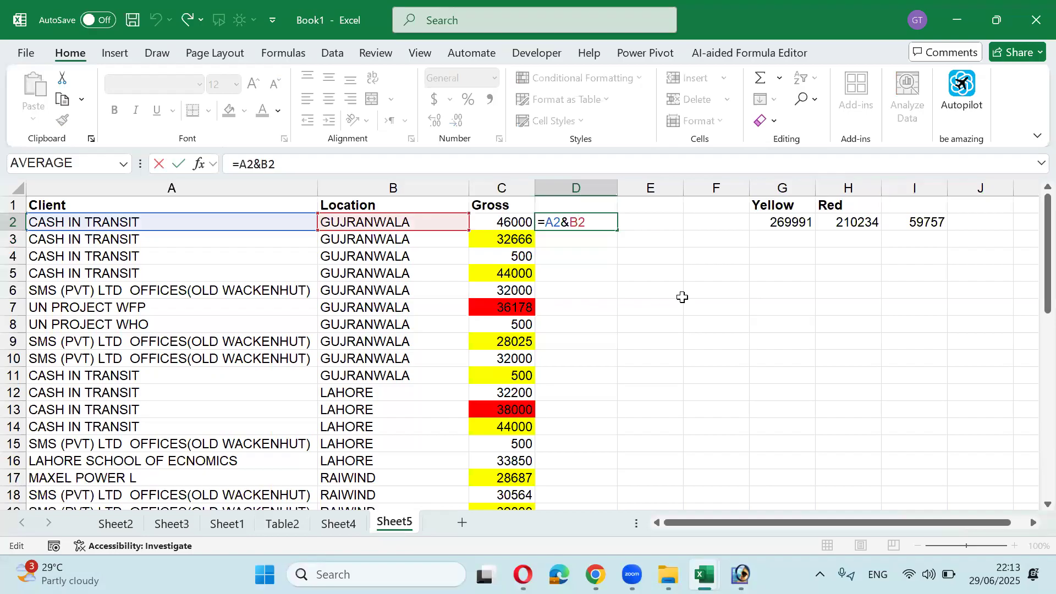
text(" ")
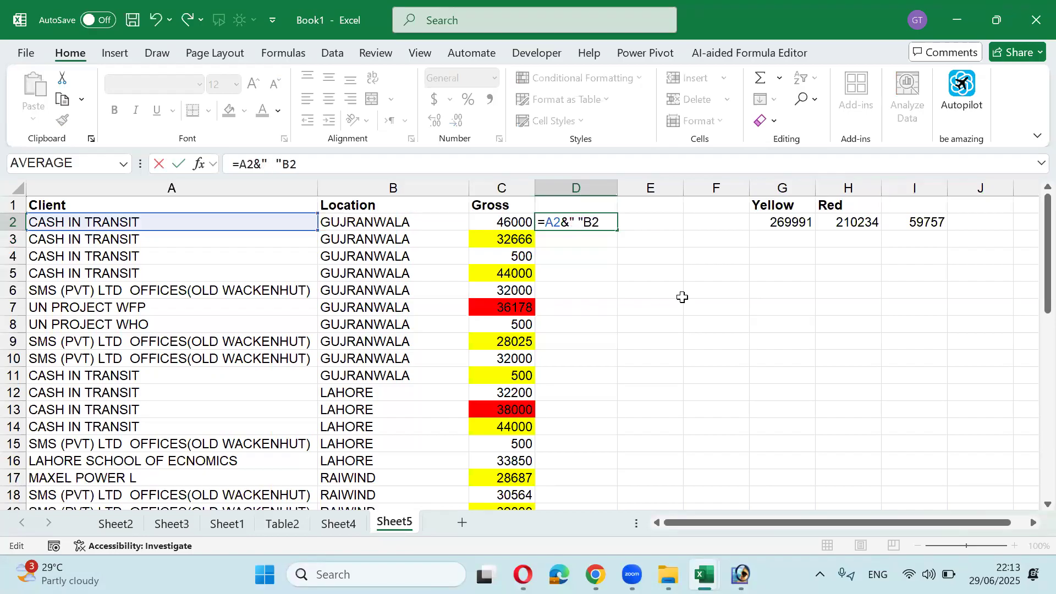
text(&)
key(ctrl+Return)
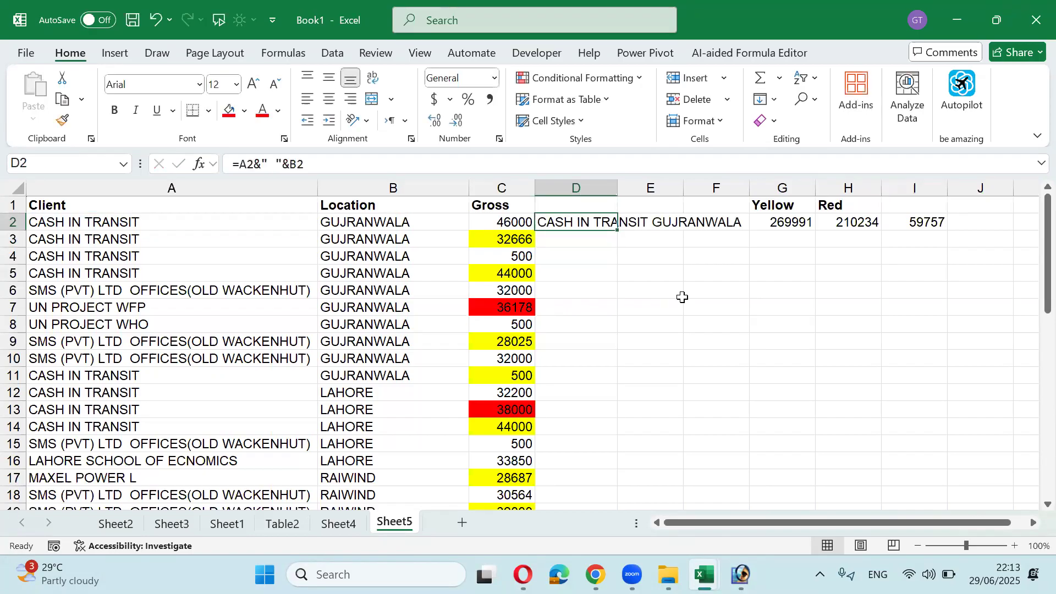
Step: Autofit column D and fill the formula down to D44
double_click(617, 185)
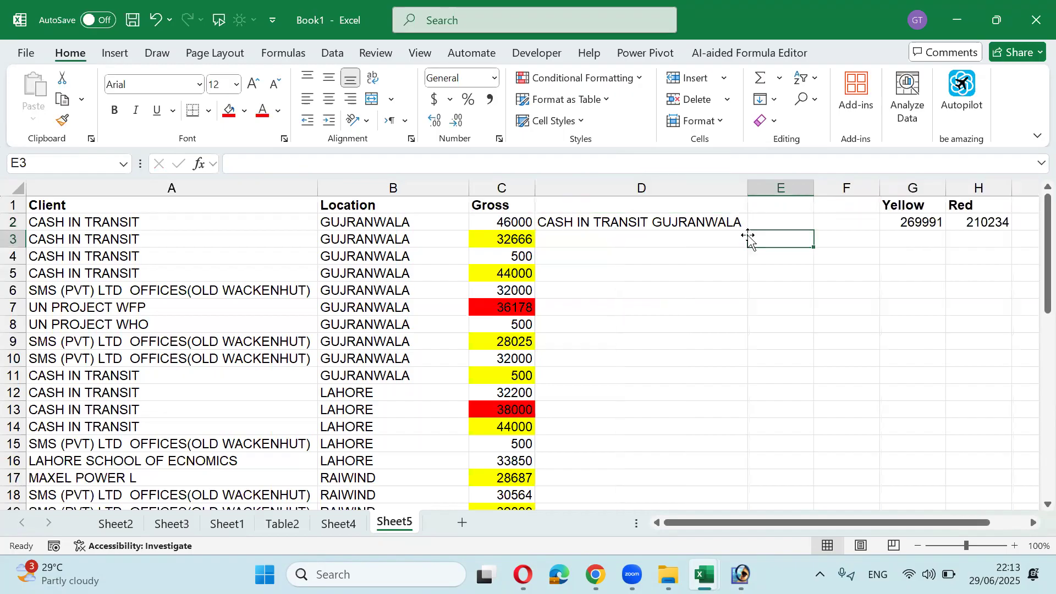
drag(746, 229, 724, 368)
scroll(212, 440, up, 11)
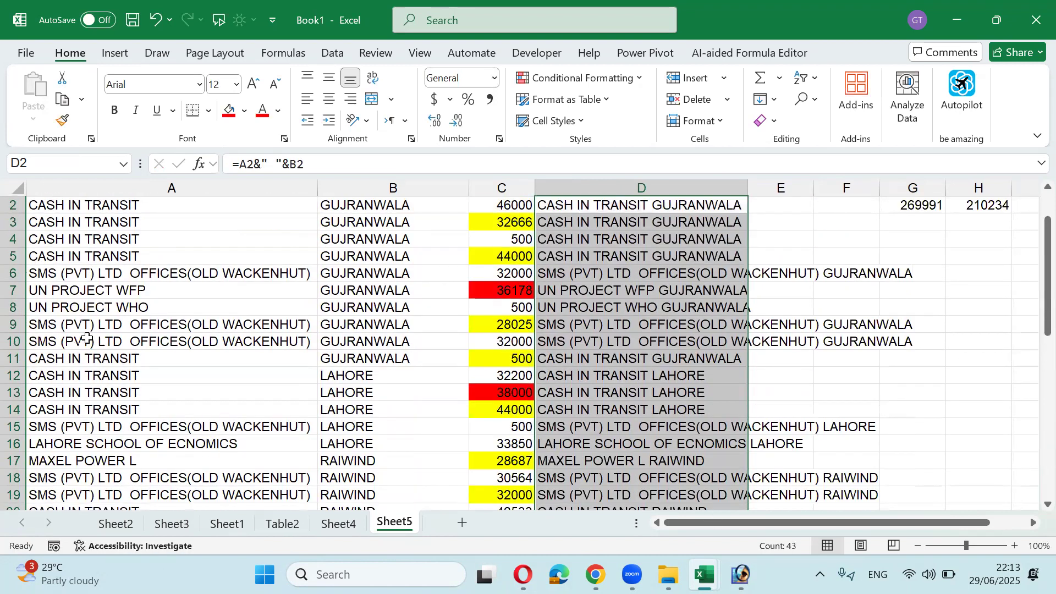
click(126, 273)
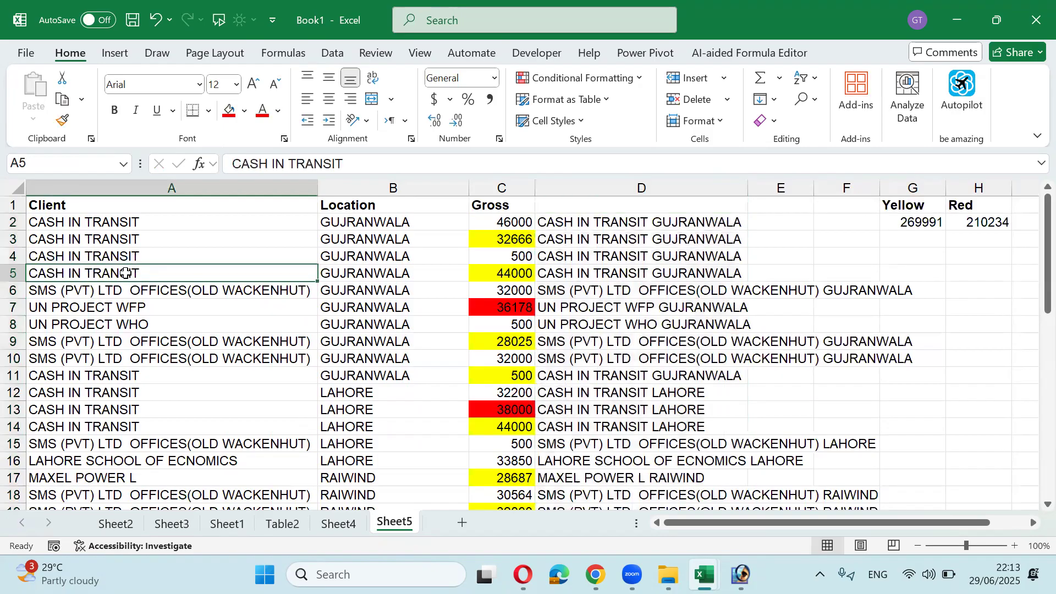
scroll(126, 273, down, 9)
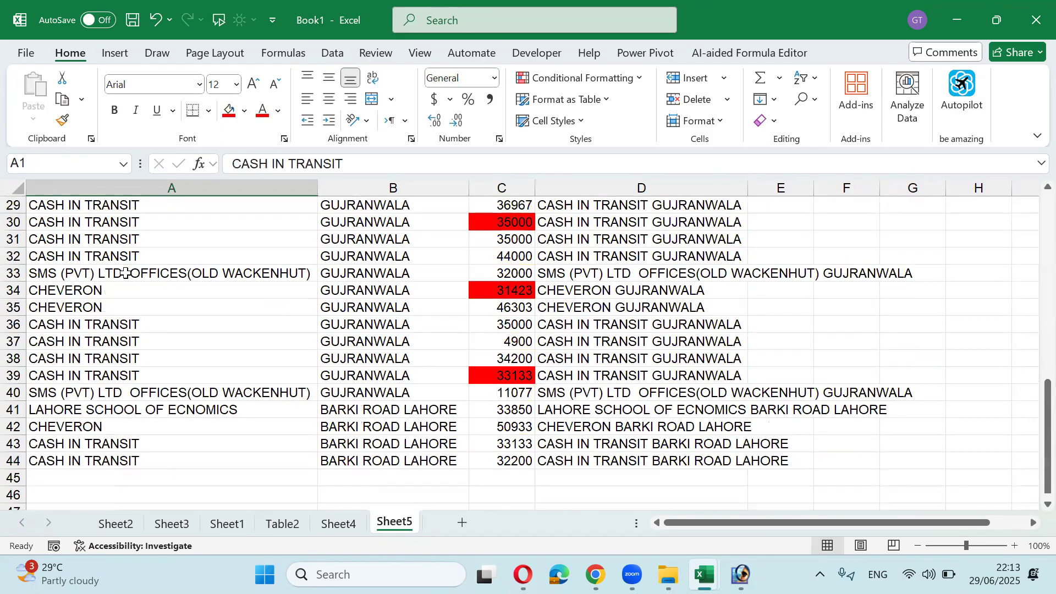
key(Right)
key(Right)
key(Right)
key(Down)
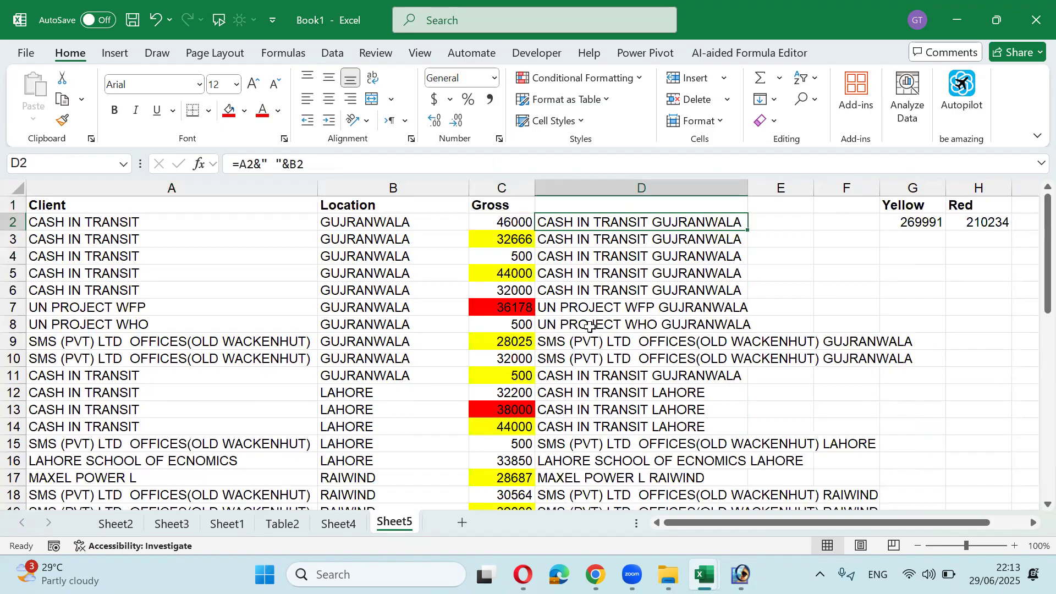
Step: Fill 'UN PROJECT WHO' down into A9:A10 and 'CASH IN TRANSIT' into A15
drag(56, 326, 56, 359)
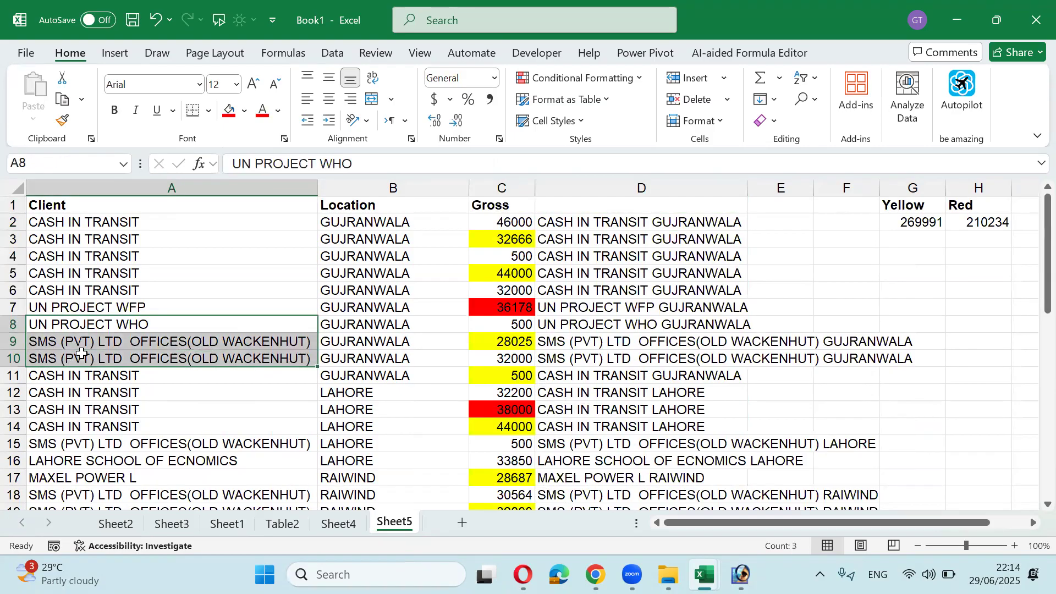
key(ctrl+d)
drag(132, 427, 141, 444)
key(ctrl+d)
Step: Convert the combined names in D2:D44 from formulas to plain values with Paste Special
click(629, 222)
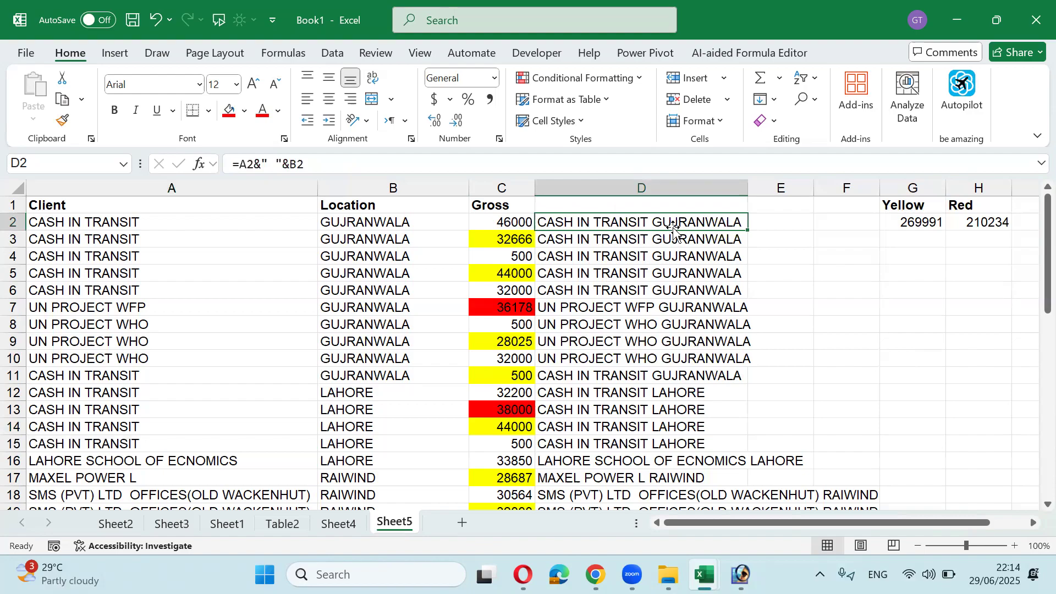
click(393, 230)
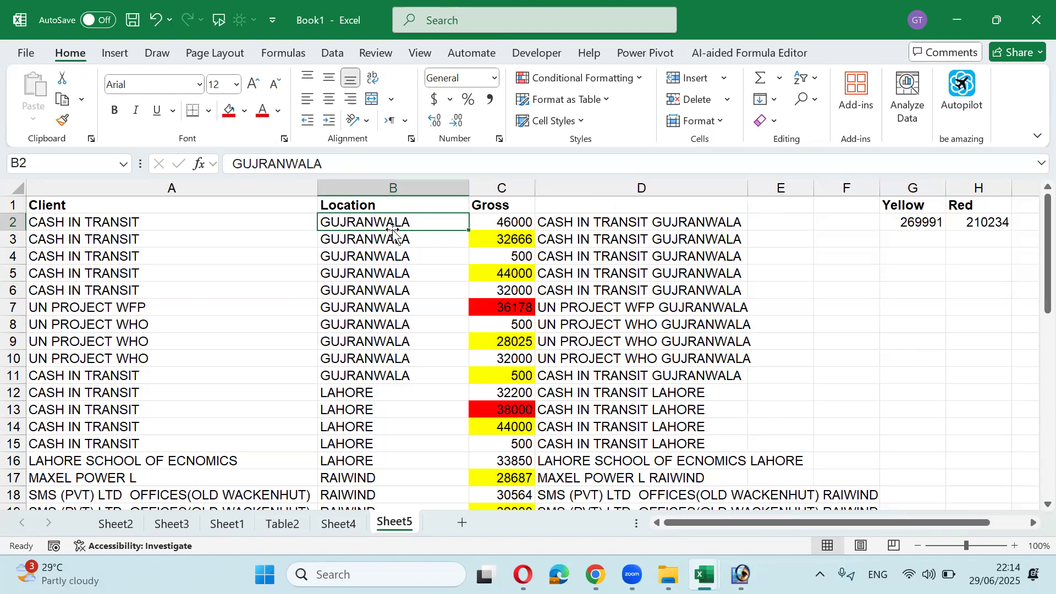
click(612, 227)
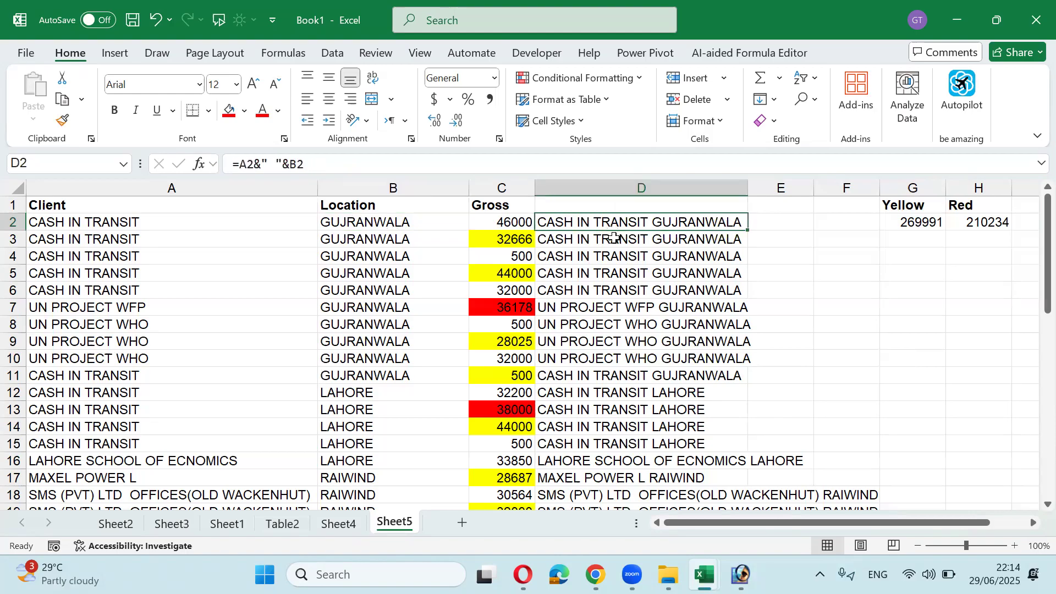
key(ctrl+shift+Down)
key(ctrl+c)
key(alt+e)
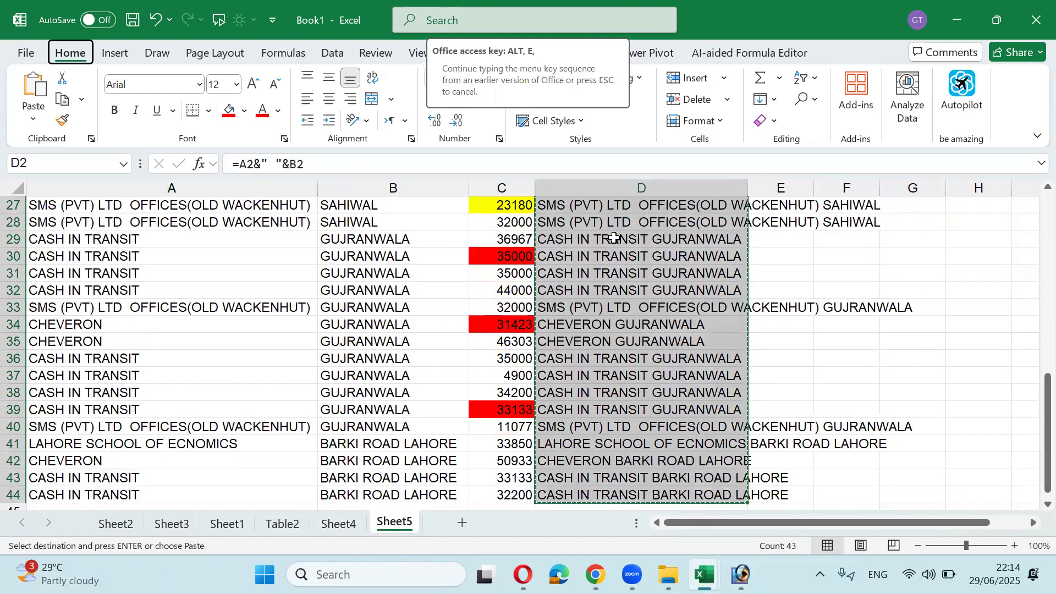
key(s)
key(v)
key(Return)
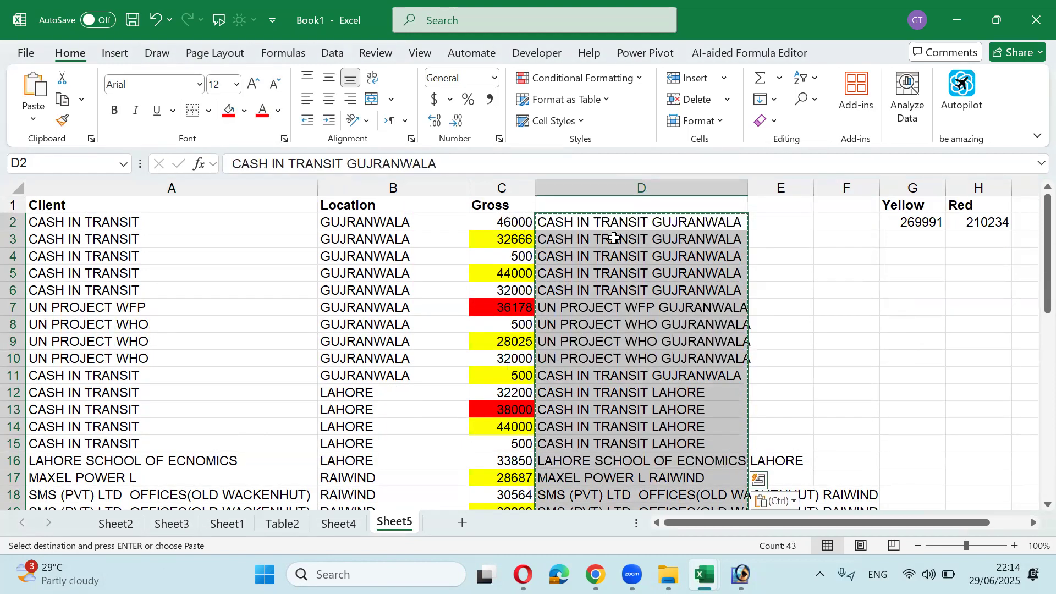
key(Escape)
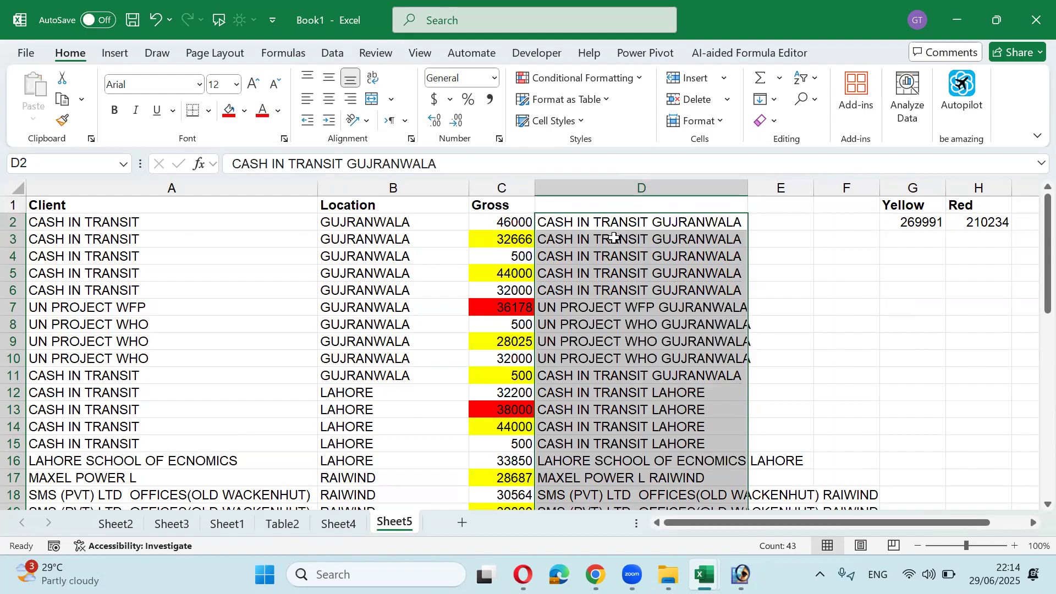
key(Left)
key(Left)
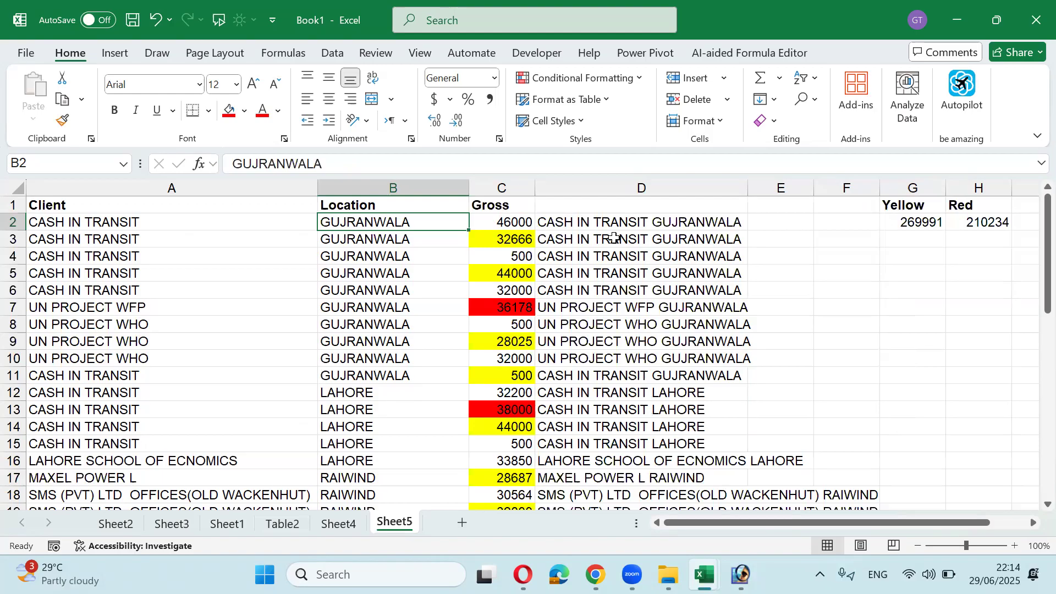
key(ctrl+h)
Step: Replace every occurrence of Gujranwala with Gujrat across the sheet
click(312, 307)
click(248, 236)
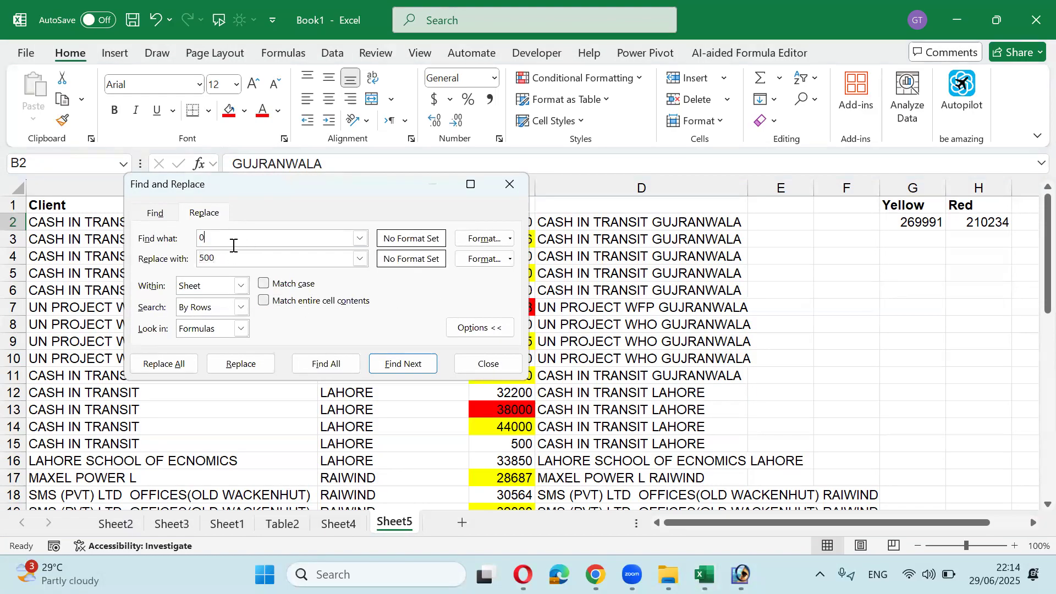
key(BackSpace)
text(Gujranwala)
double_click(234, 253)
text(Gujrat)
click(186, 369)
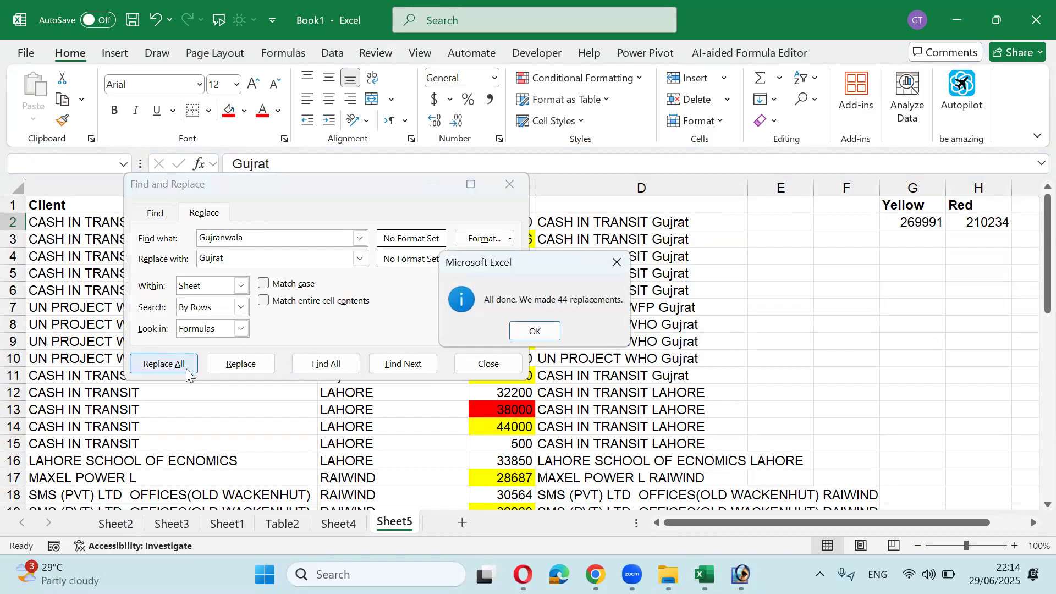
click(536, 331)
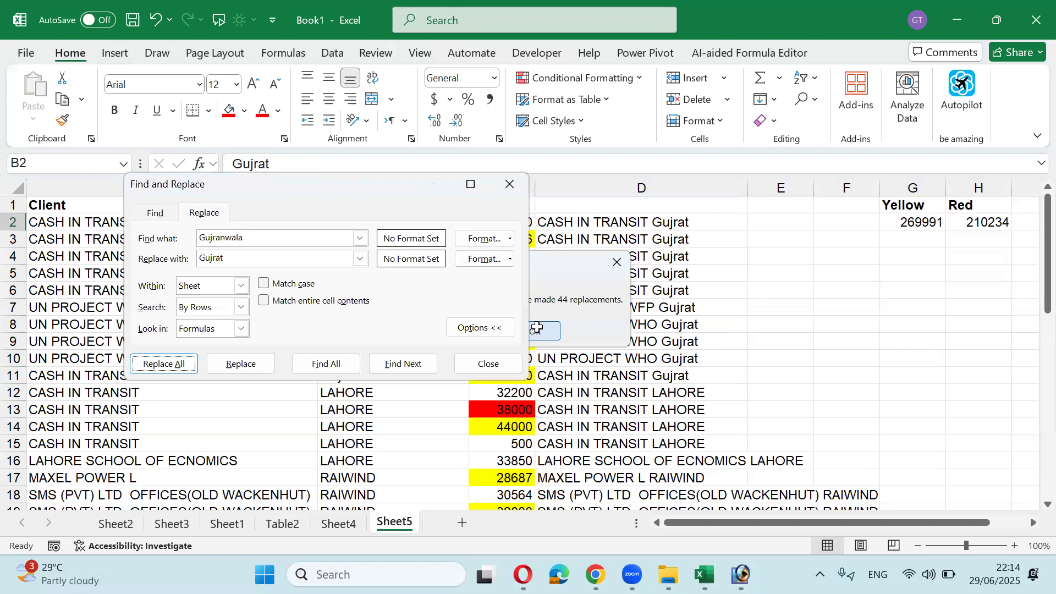
click(505, 367)
Step: Review the changed cells in columns D and B, then undo the replacement
drag(618, 220, 641, 286)
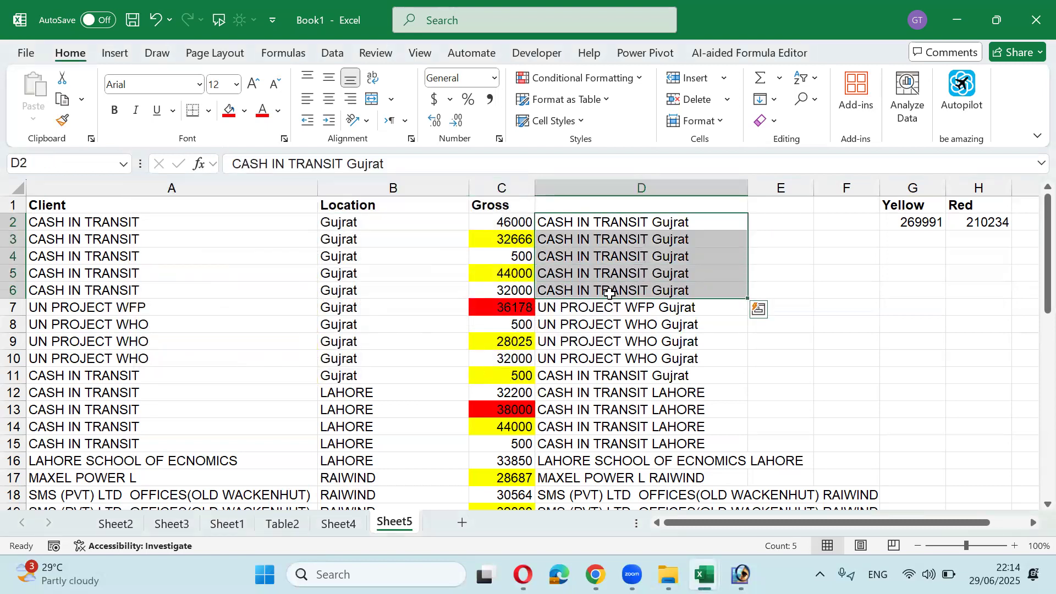
drag(375, 222, 397, 348)
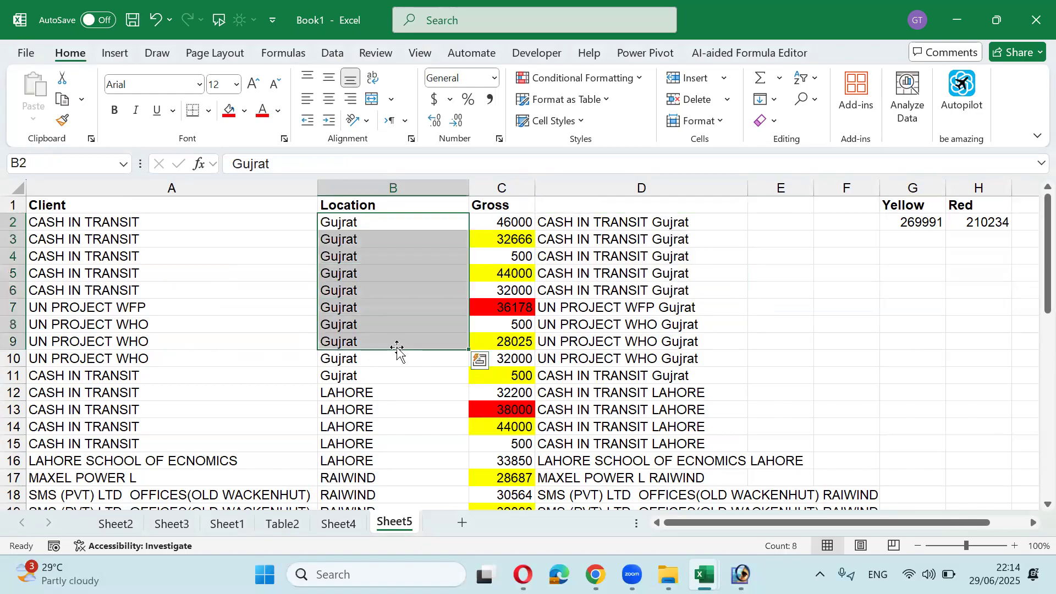
drag(350, 222, 368, 365)
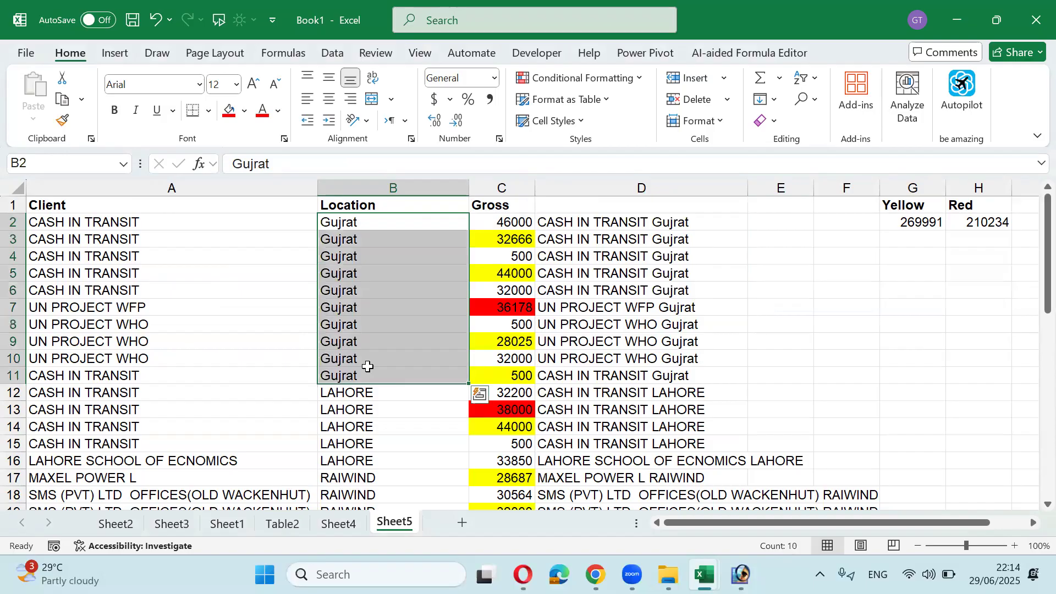
key(ctrl+z)
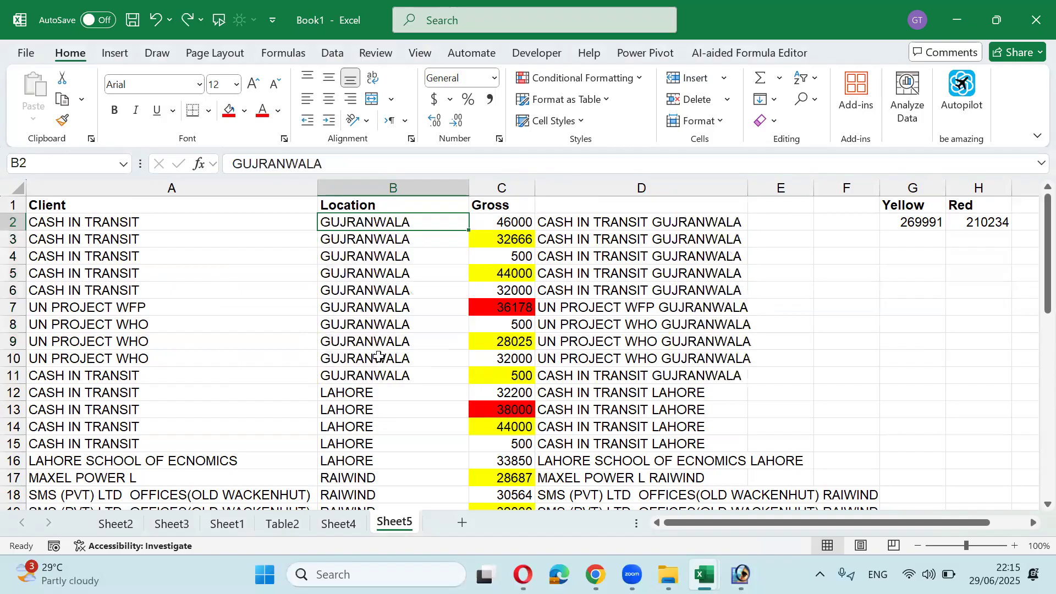
Step: Replace Gujranwala with Gujrat only where it matches the entire cell contents
key(ctrl+h)
click(264, 319)
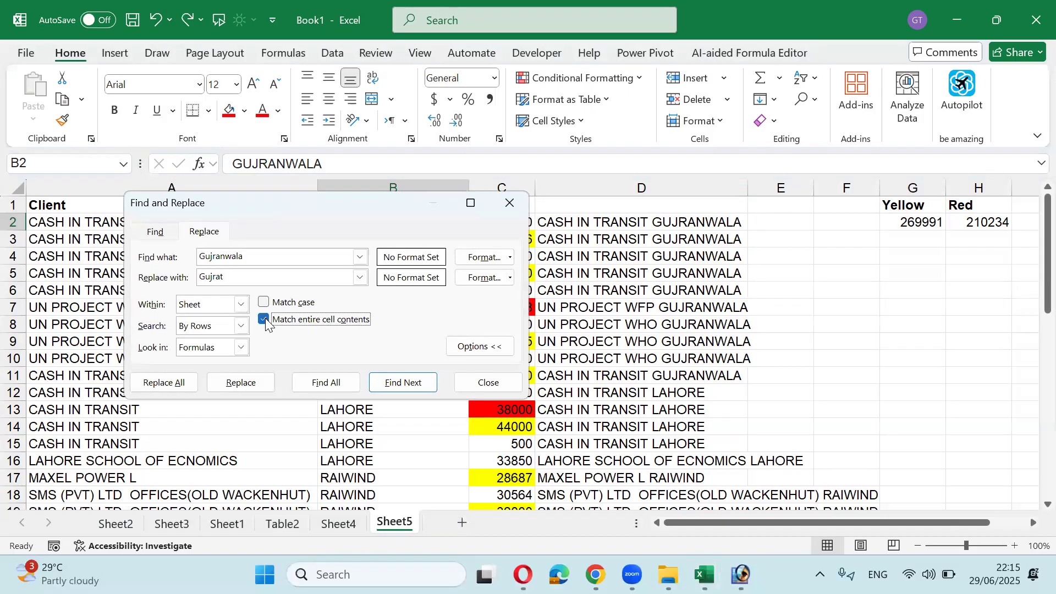
click(164, 382)
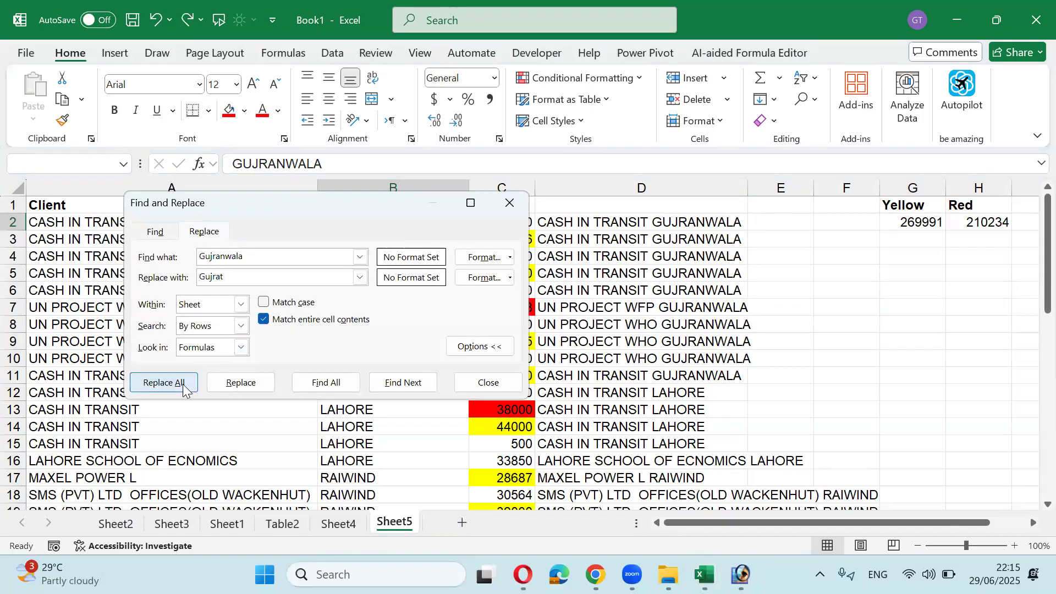
click(534, 330)
click(488, 382)
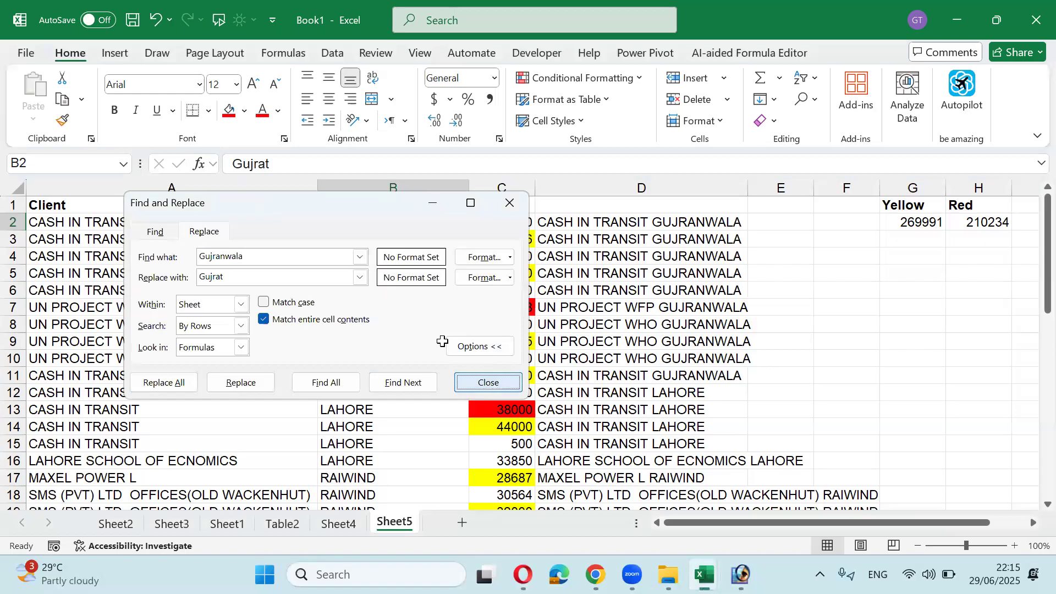
drag(373, 230, 360, 440)
scroll(361, 439, up, 7)
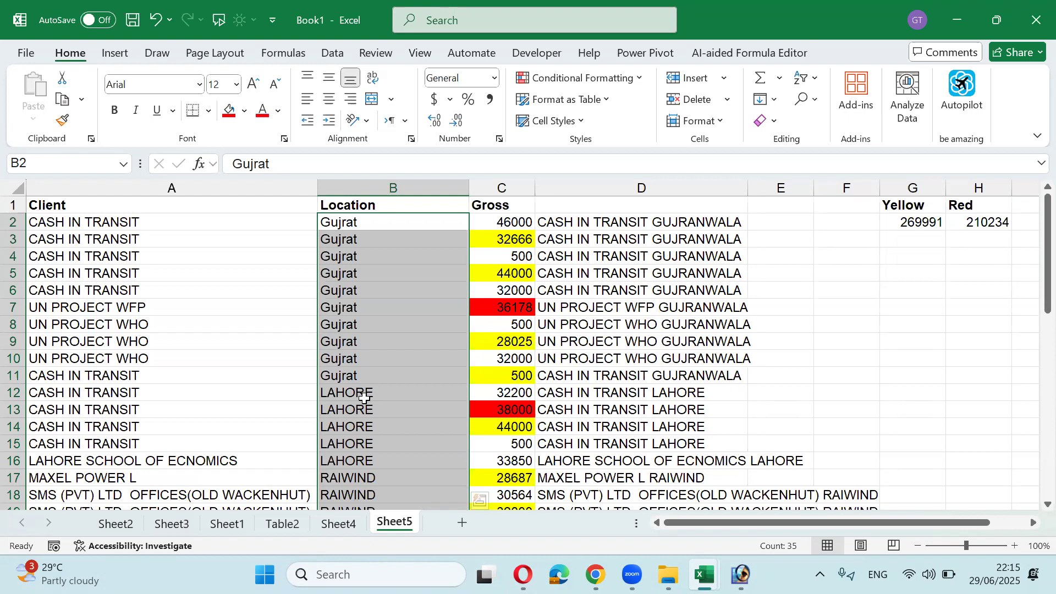
Step: Review the yellow-filled Gross values from C3 down to C11
click(495, 240)
click(496, 273)
click(500, 325)
click(505, 342)
click(512, 376)
Step: Fill Location cells B5, B9 and B29 with yellow
click(360, 274)
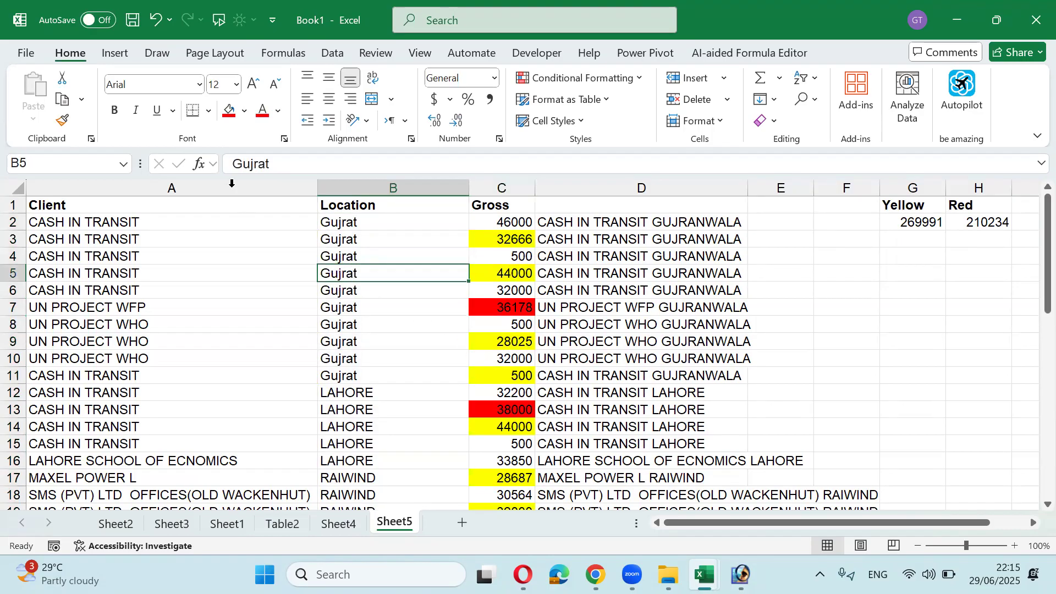
click(245, 111)
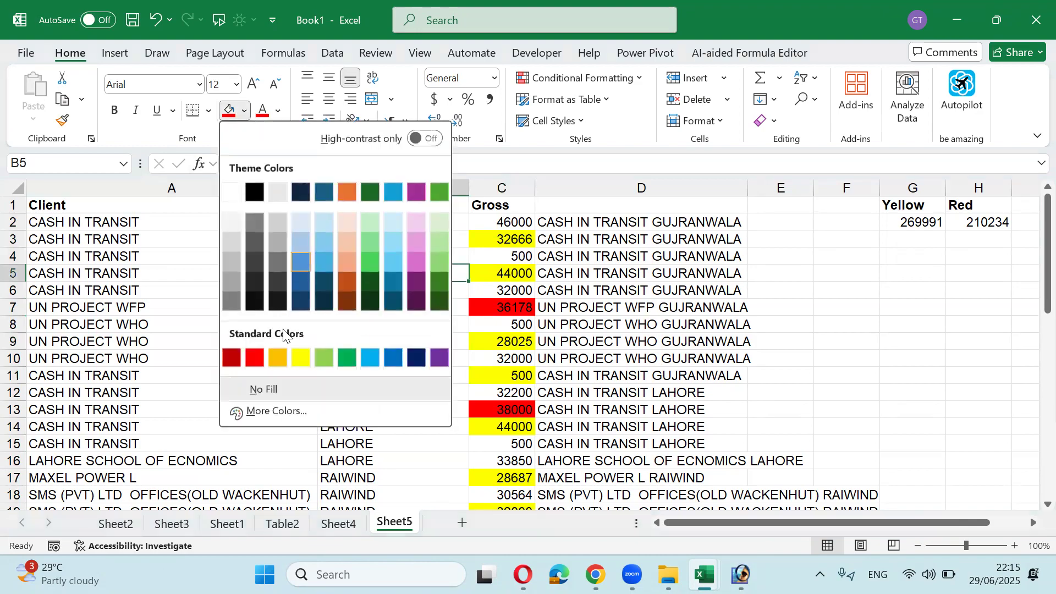
click(303, 358)
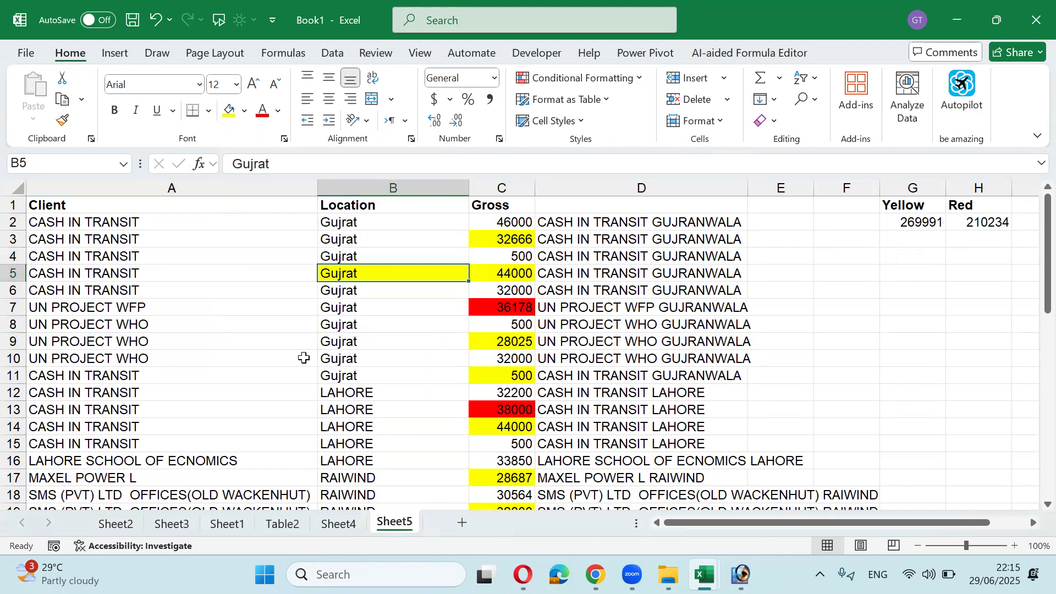
click(342, 341)
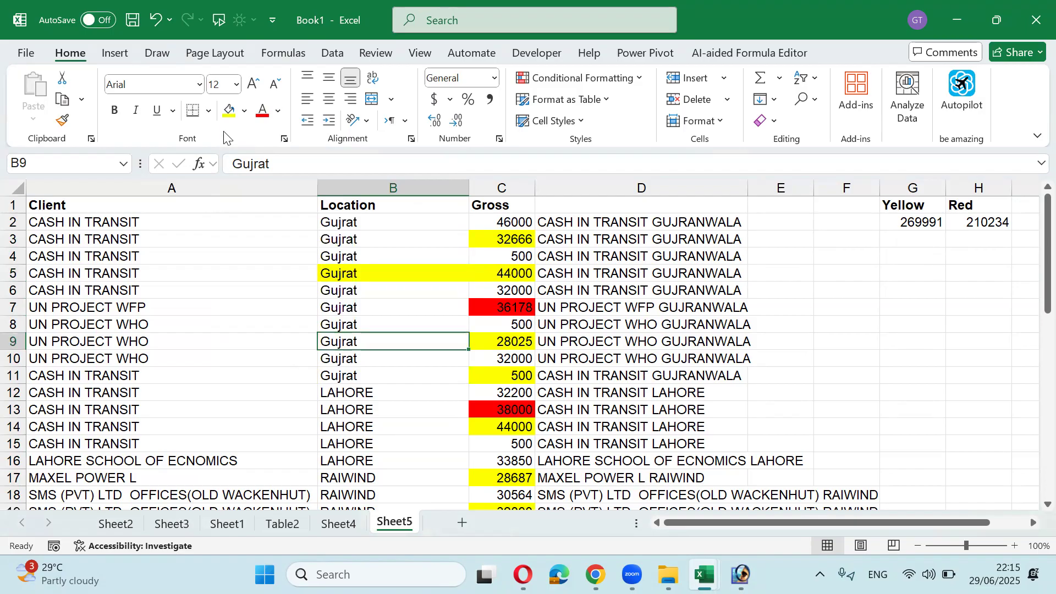
click(229, 110)
scroll(372, 379, down, 5)
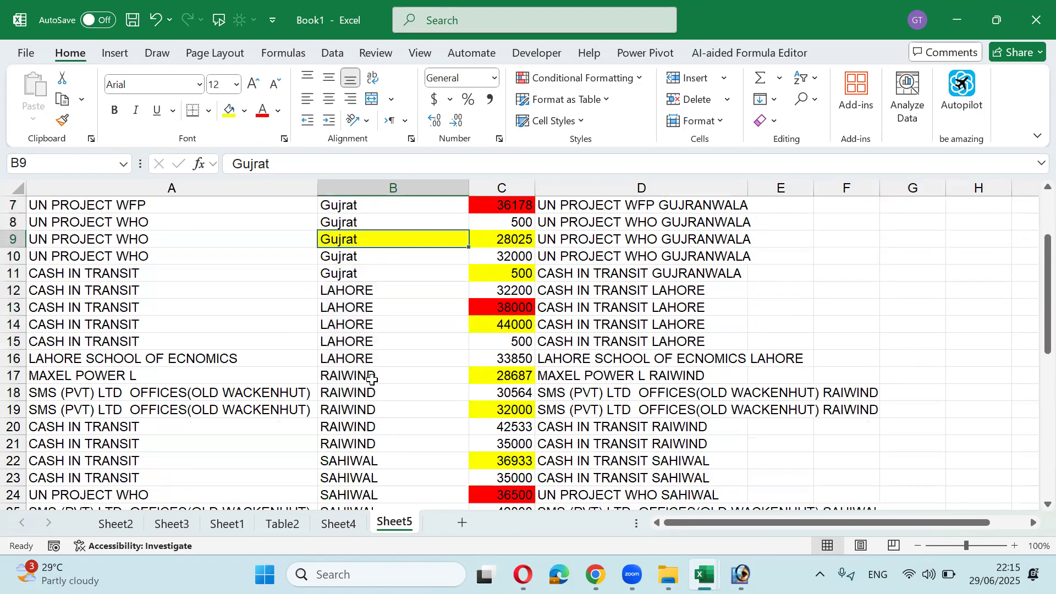
click(363, 425)
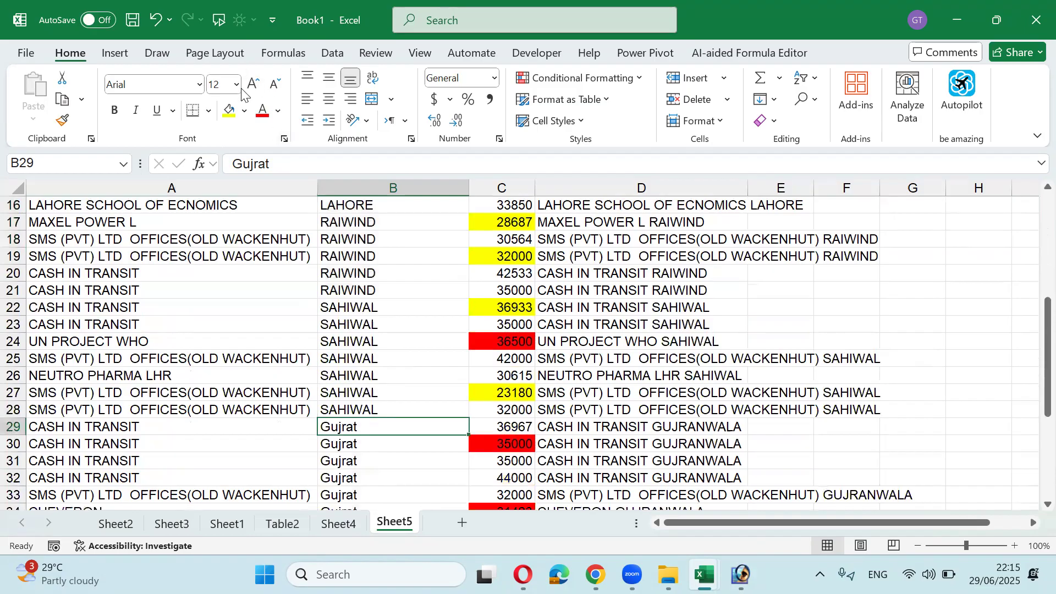
click(229, 110)
scroll(341, 329, up, 5)
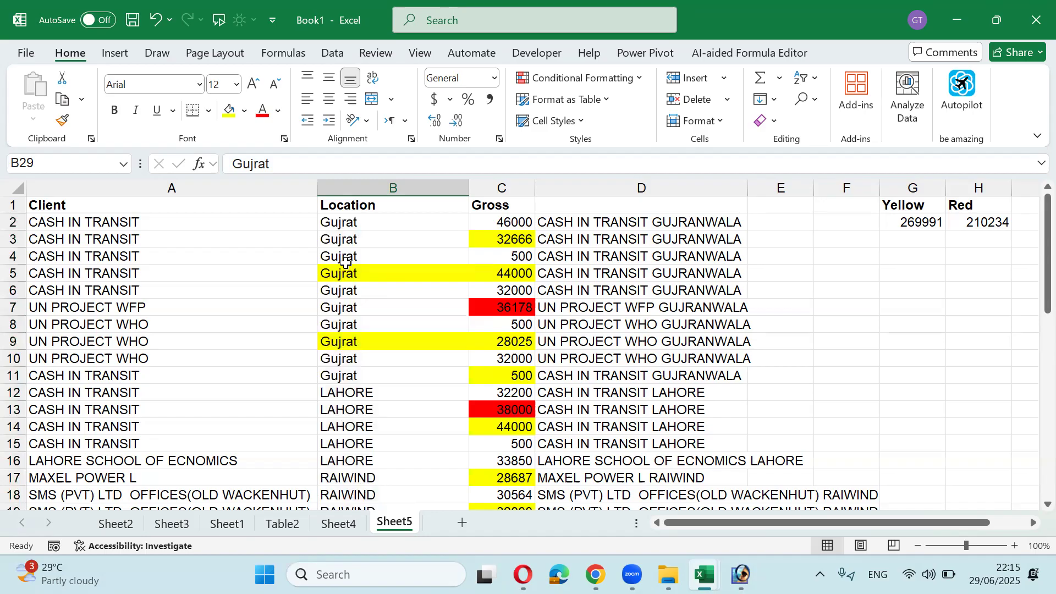
key(ctrl+f)
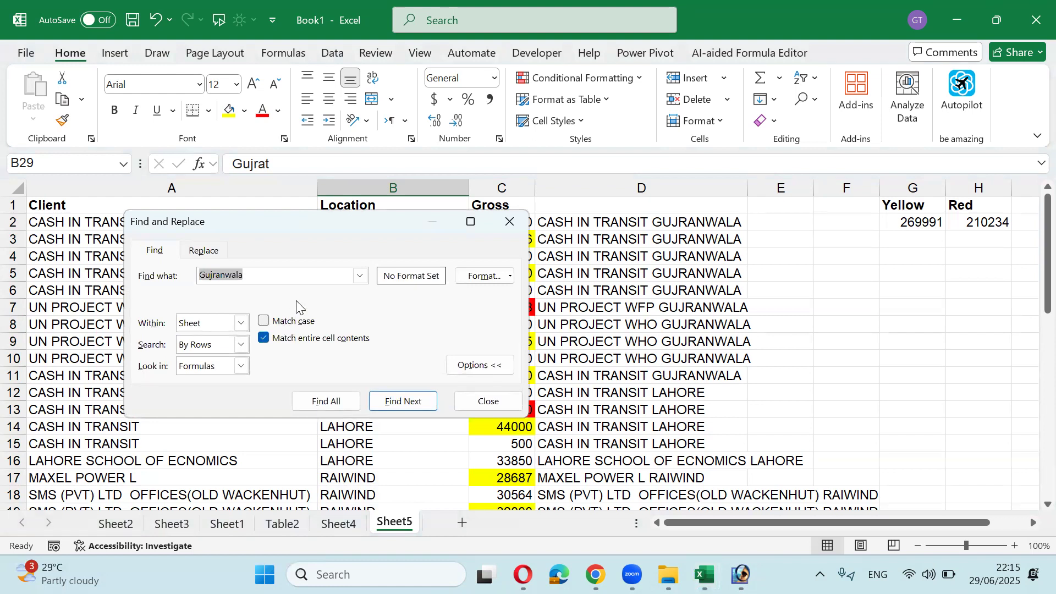
text(gujrat)
click(264, 338)
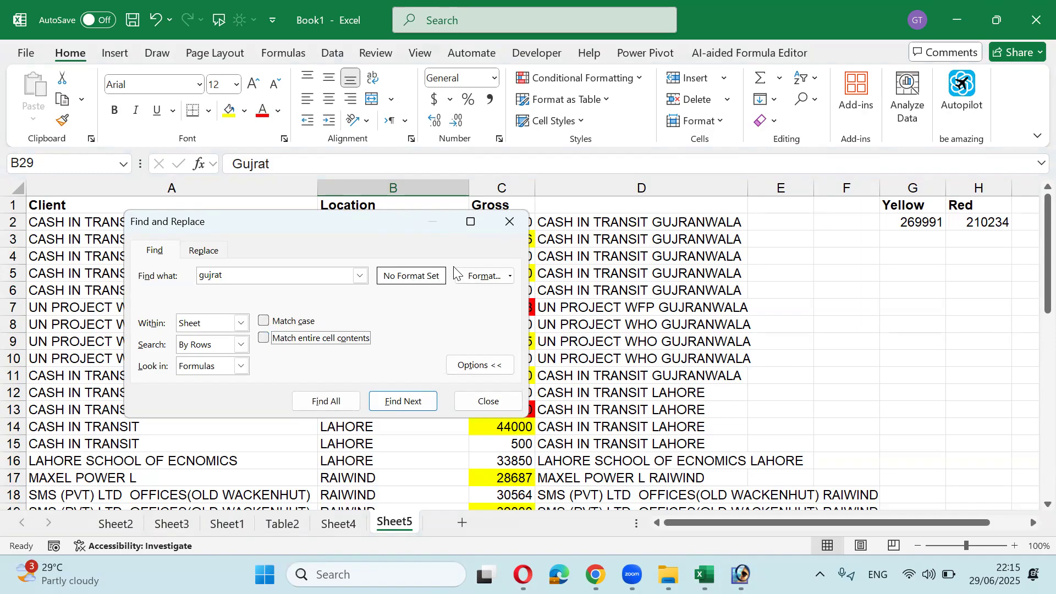
click(331, 400)
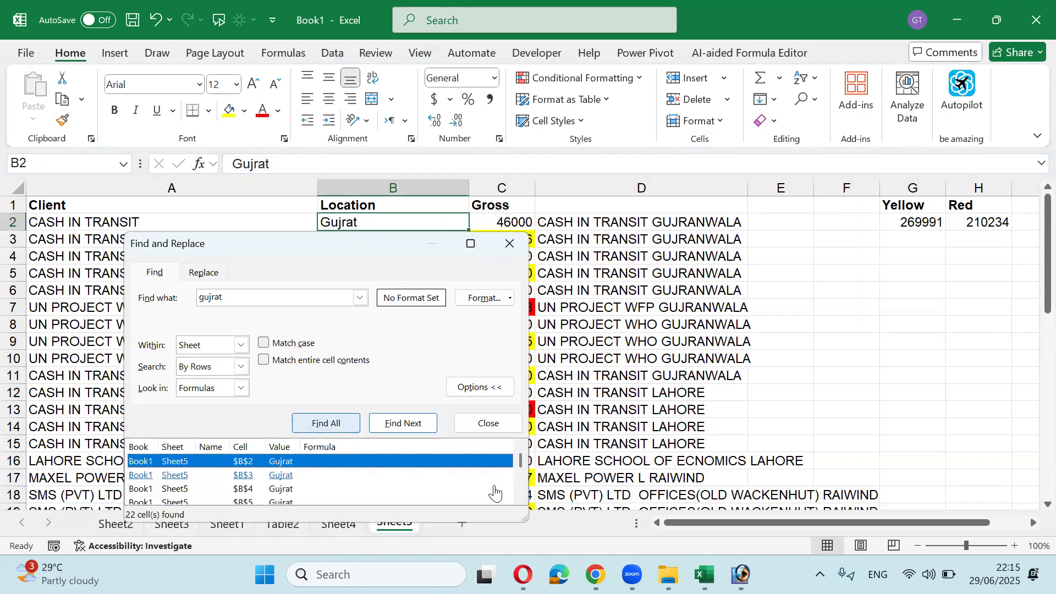
drag(523, 516, 614, 553)
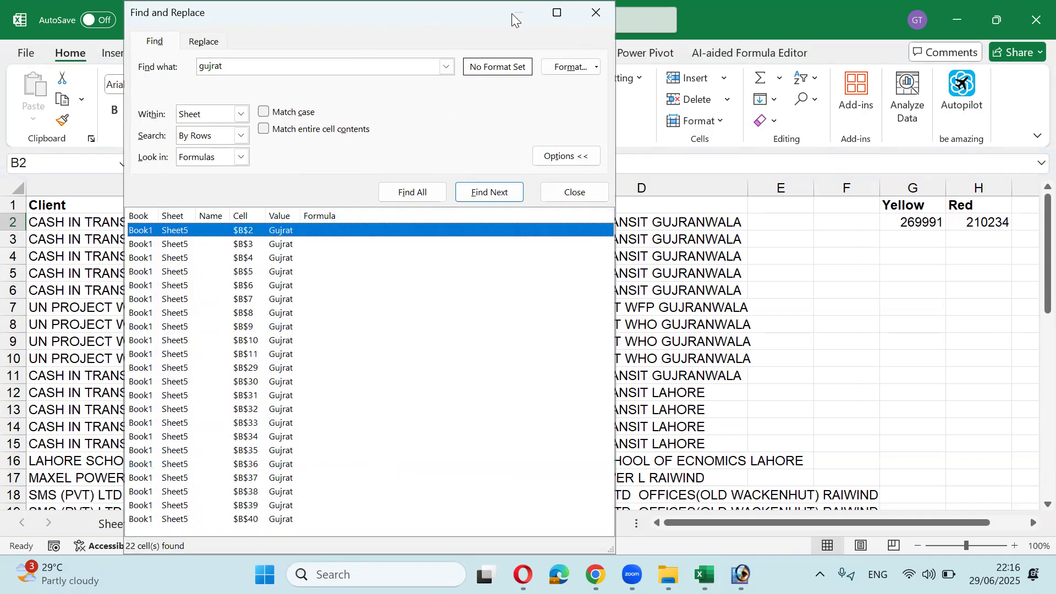
double_click(357, 18)
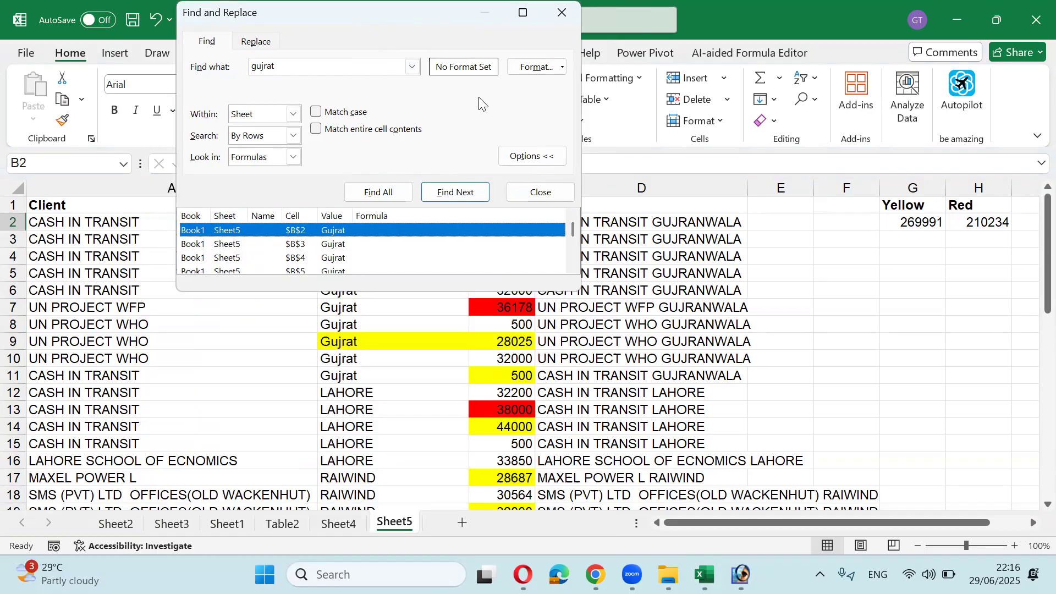
drag(482, 104, 651, 138)
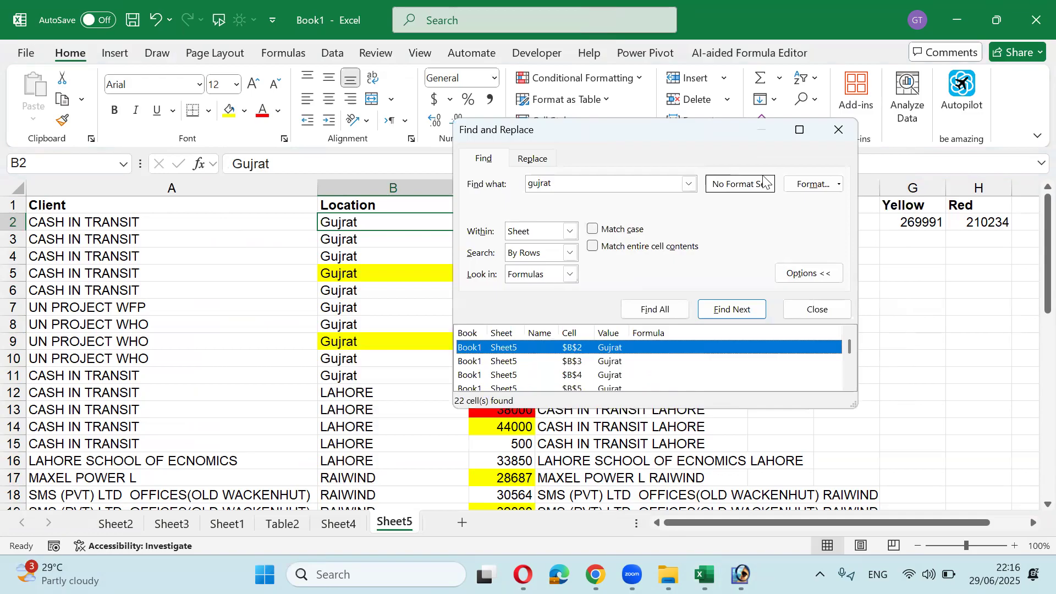
click(819, 186)
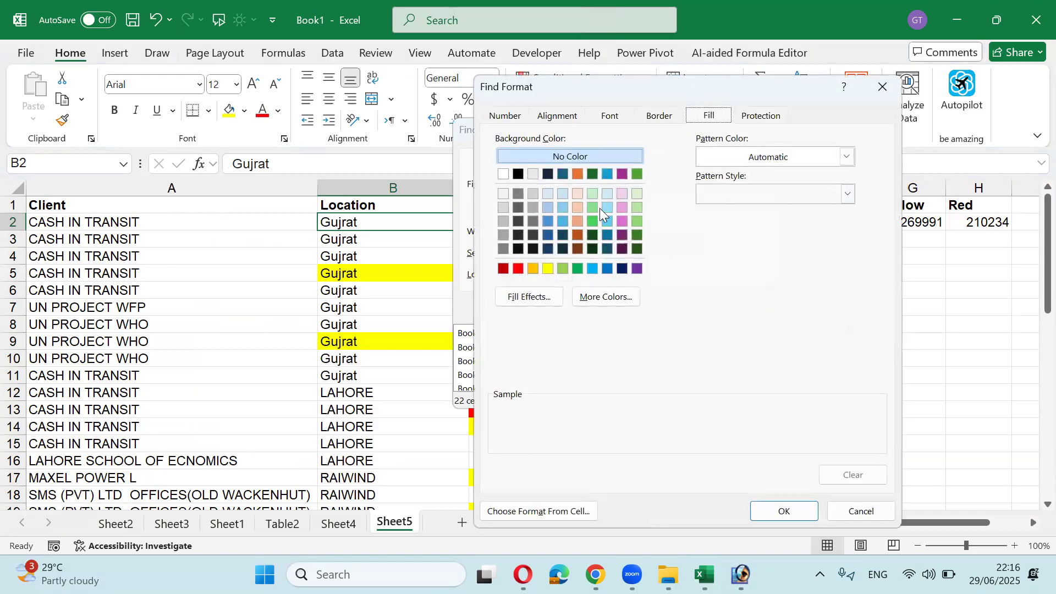
click(547, 268)
click(783, 510)
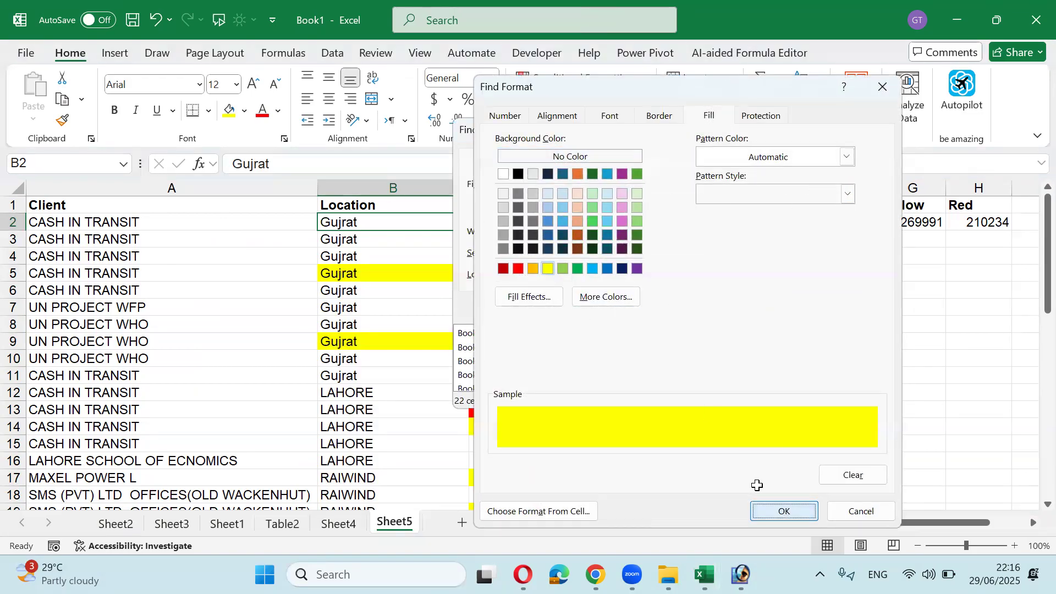
click(667, 309)
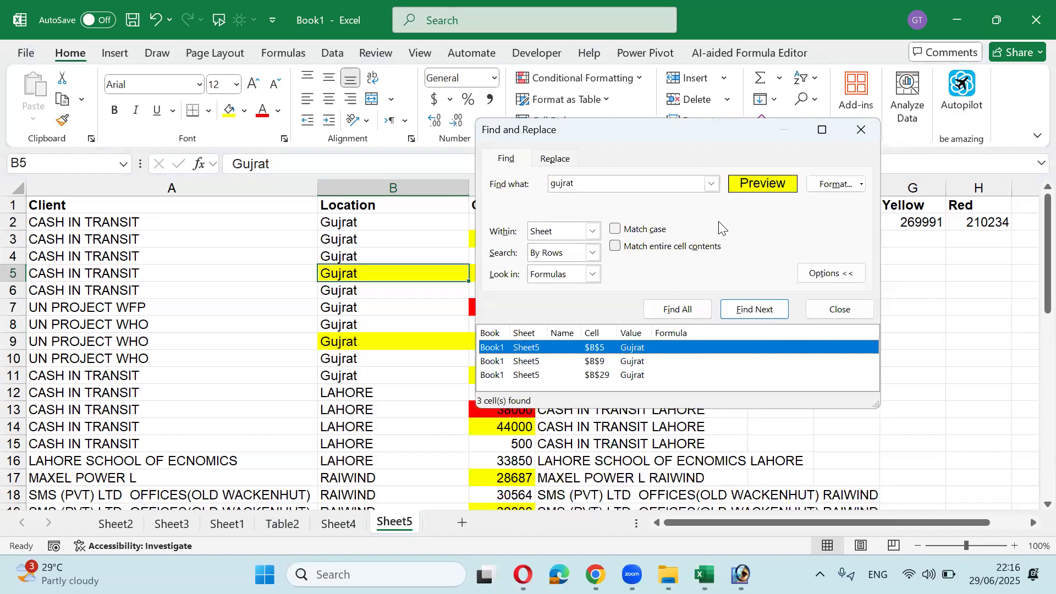
click(813, 314)
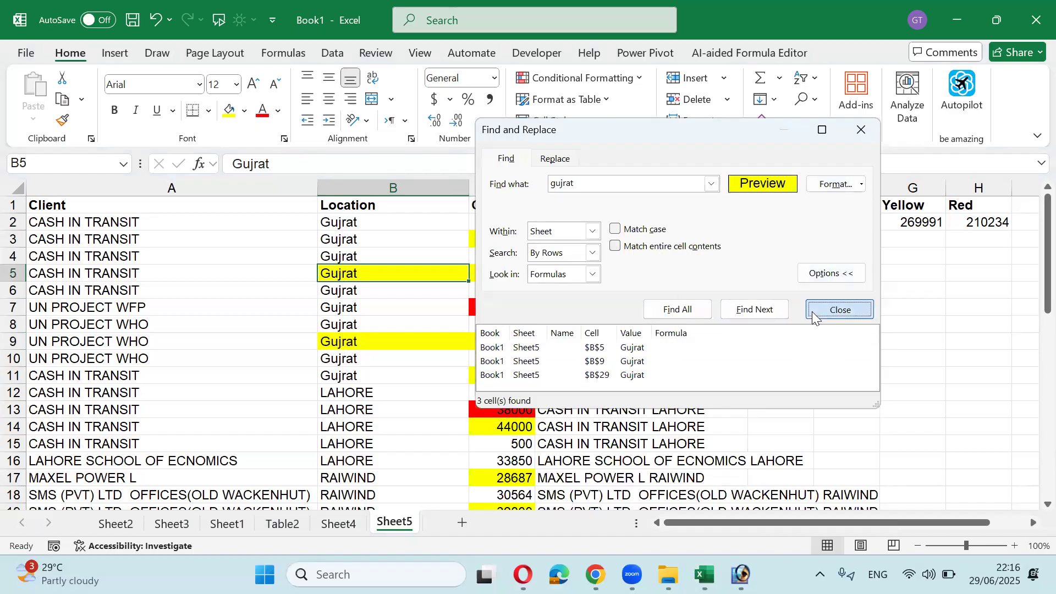
click(344, 238)
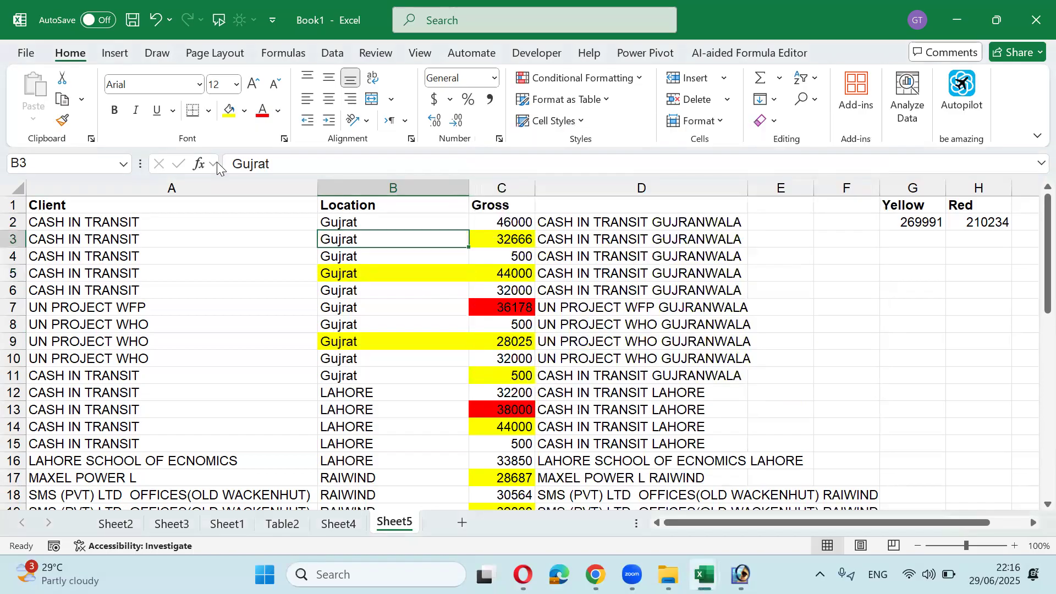
Step: Fill Location cells B3 and B7 light orange
click(246, 113)
click(339, 264)
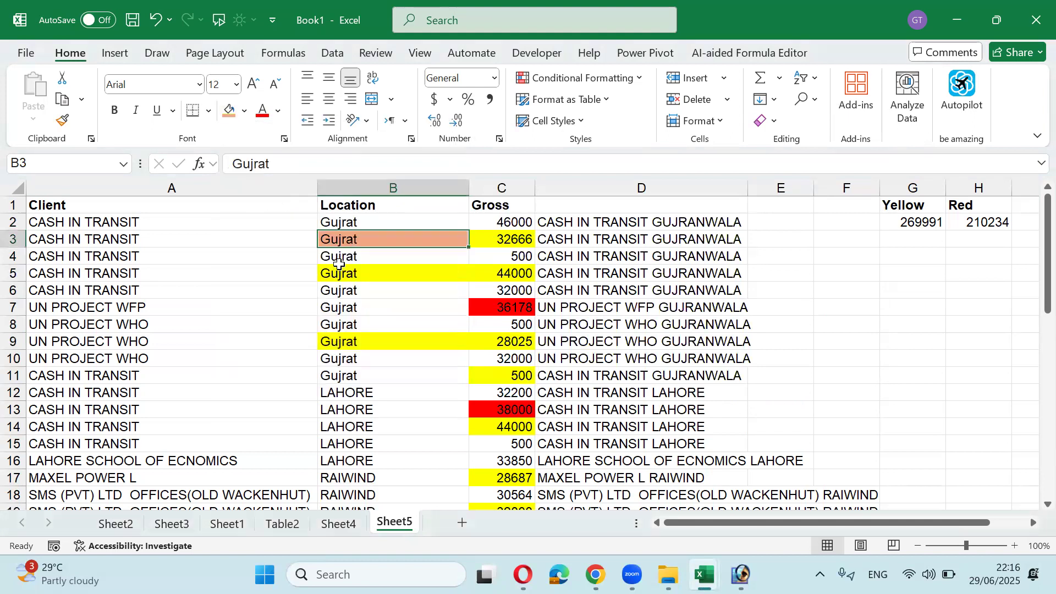
click(366, 301)
key(F4)
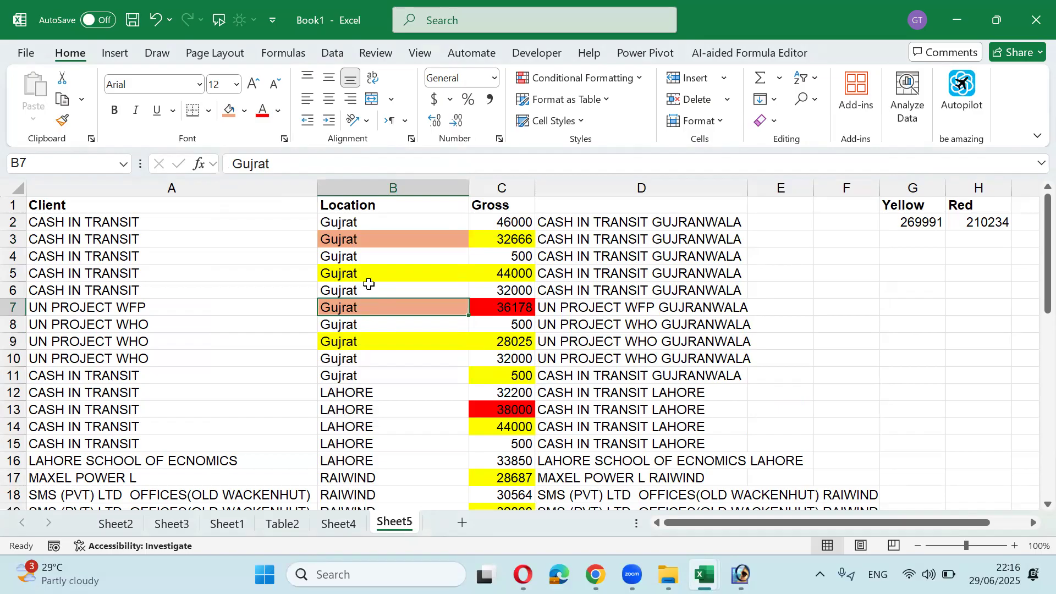
Step: Find all gujrat cells whose fill matches the light orange format sampled from B3
key(ctrl+f)
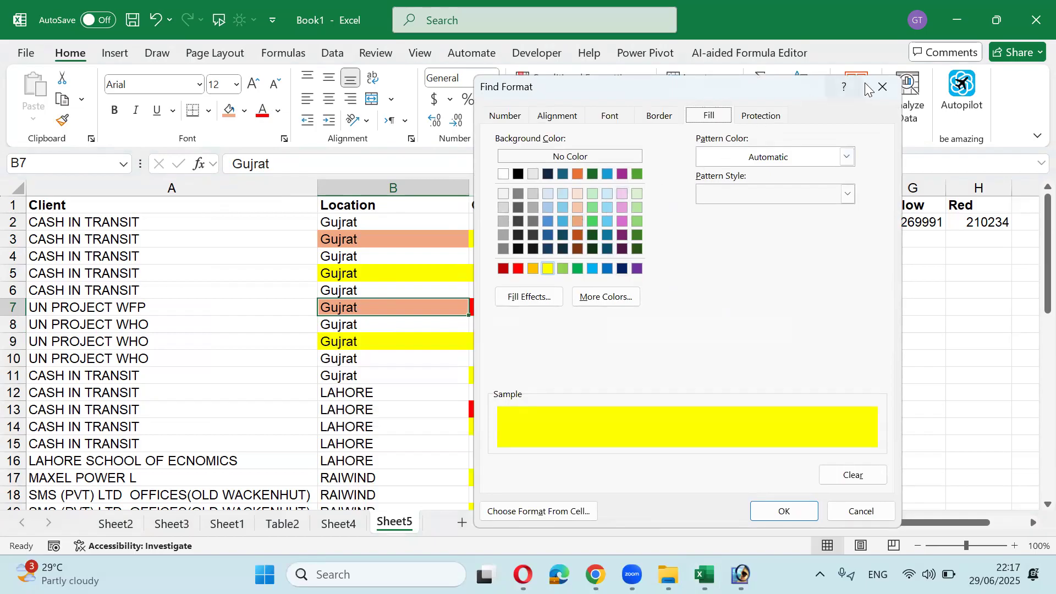
key(Escape)
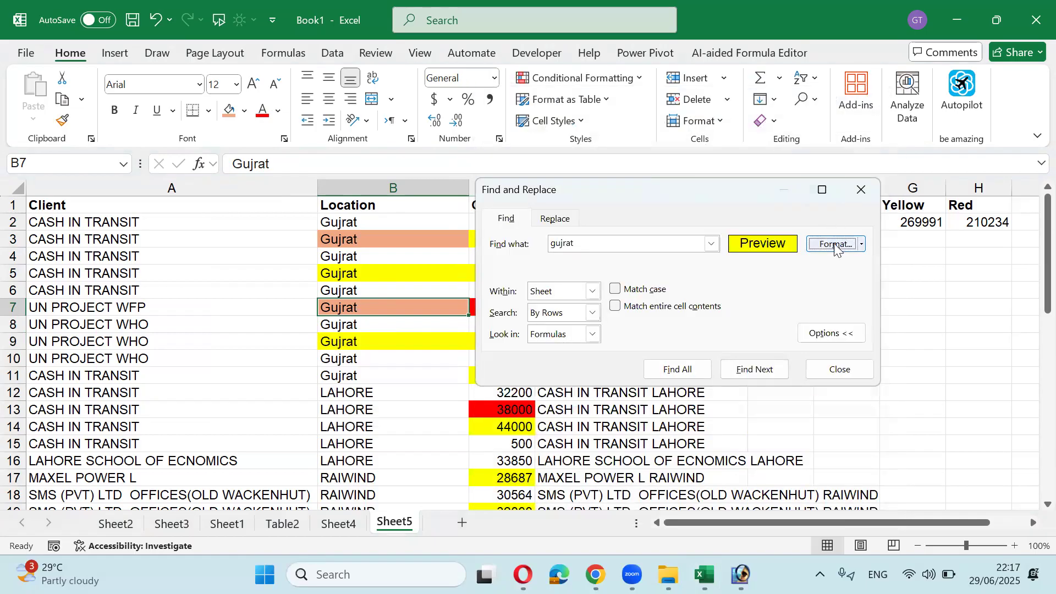
click(862, 240)
click(876, 315)
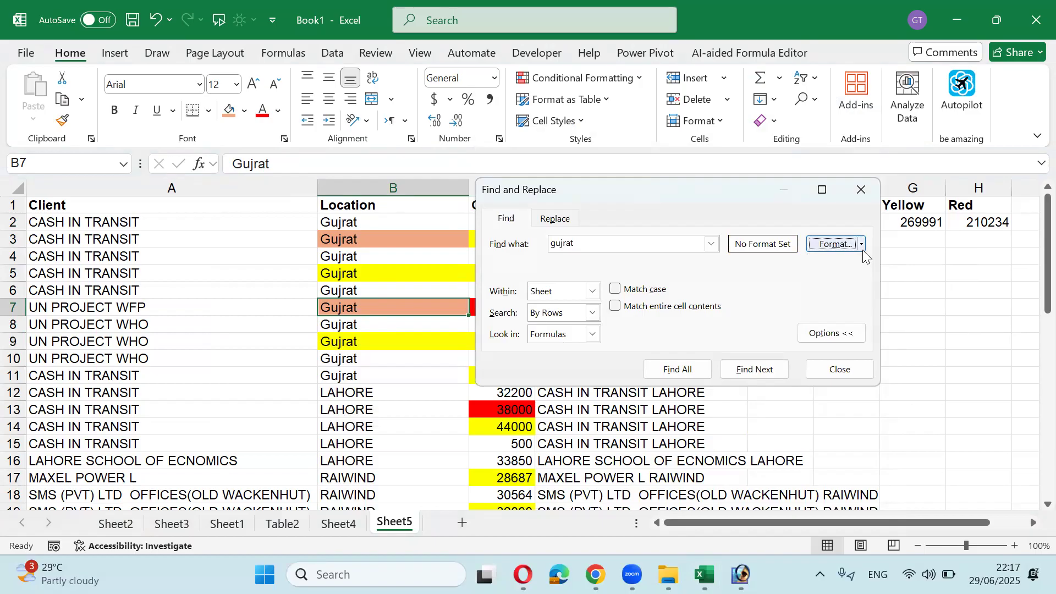
click(861, 245)
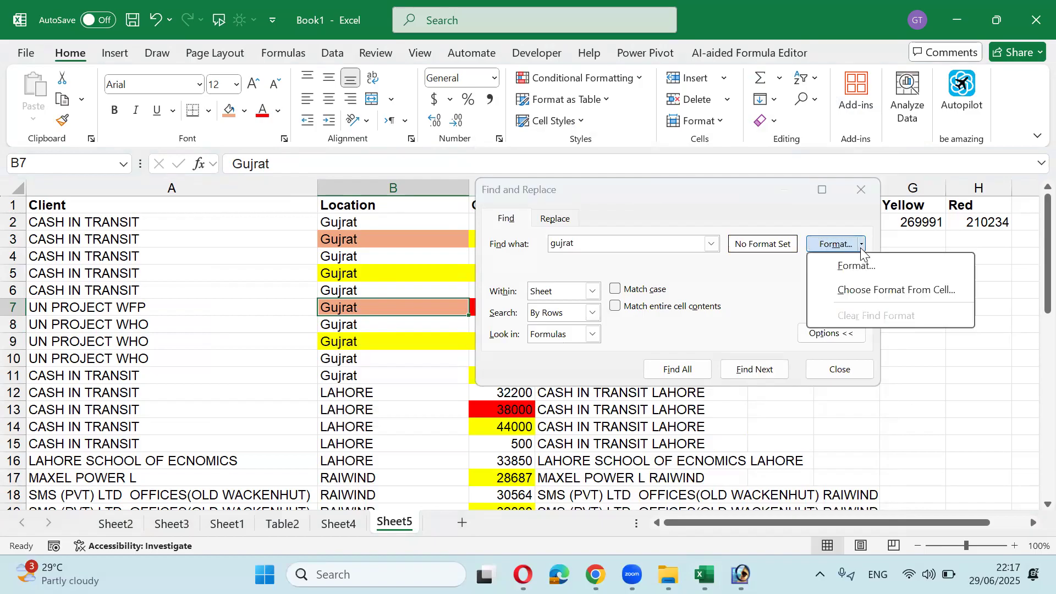
click(874, 293)
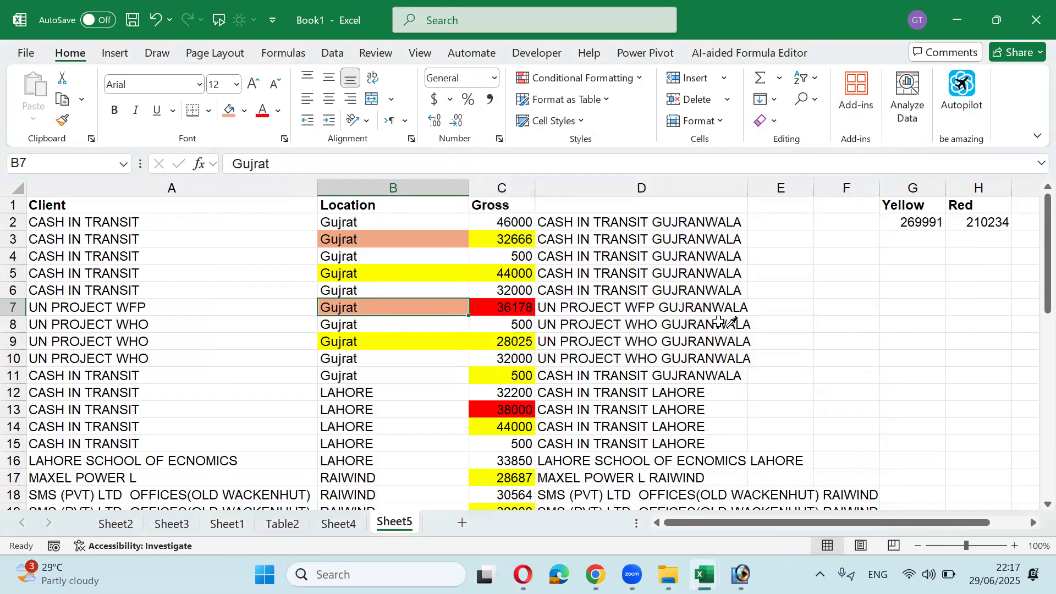
click(429, 237)
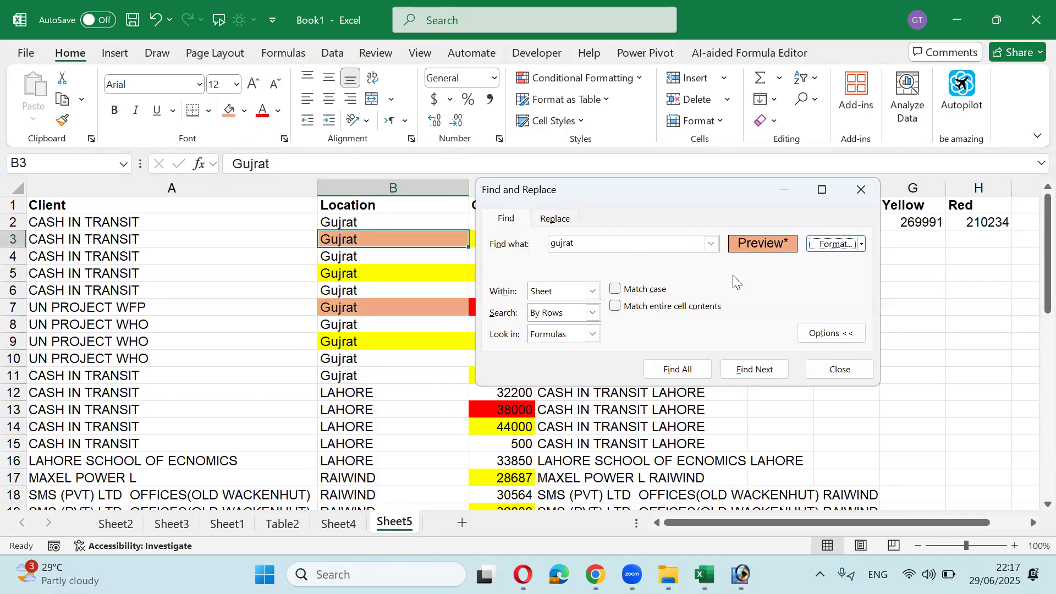
click(700, 368)
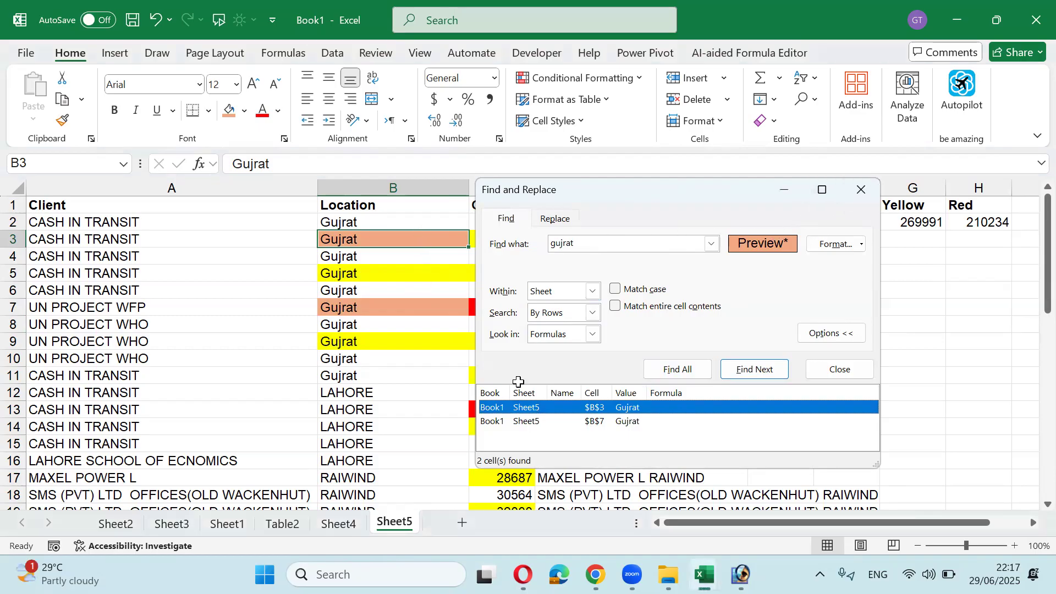
key(Escape)
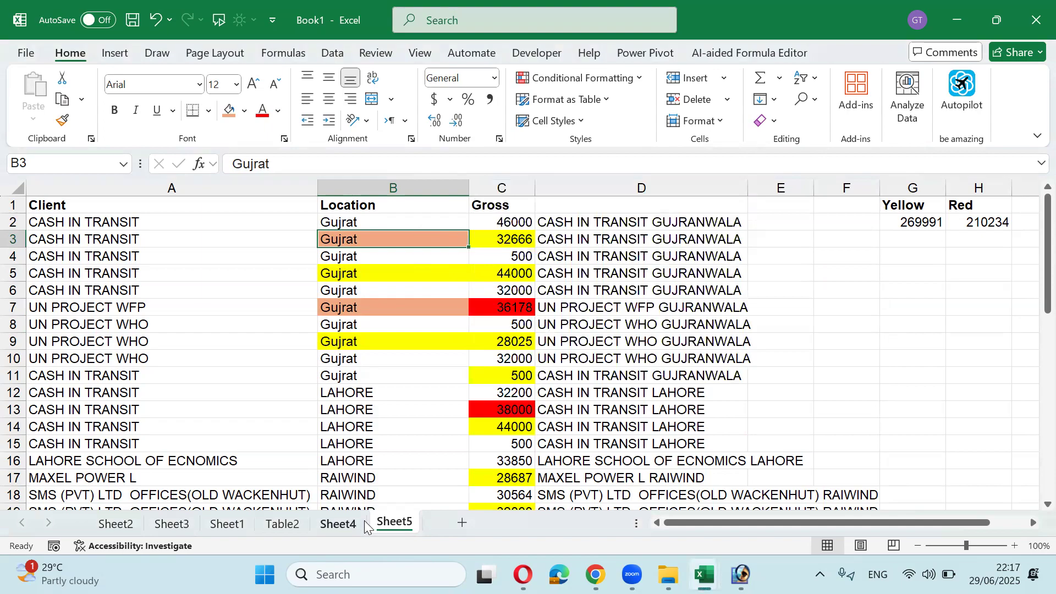
click(349, 526)
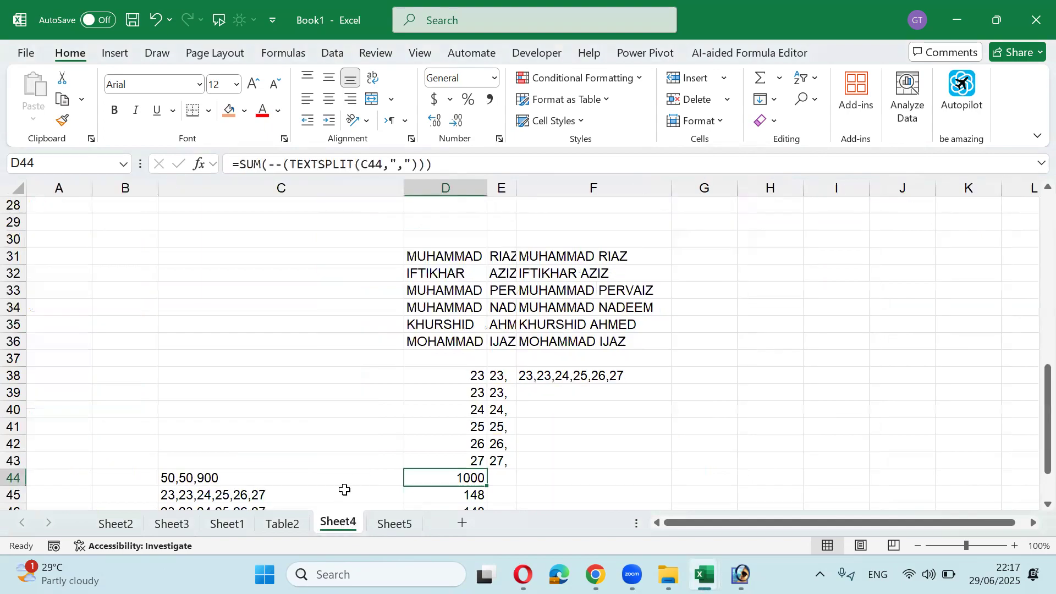
click(393, 525)
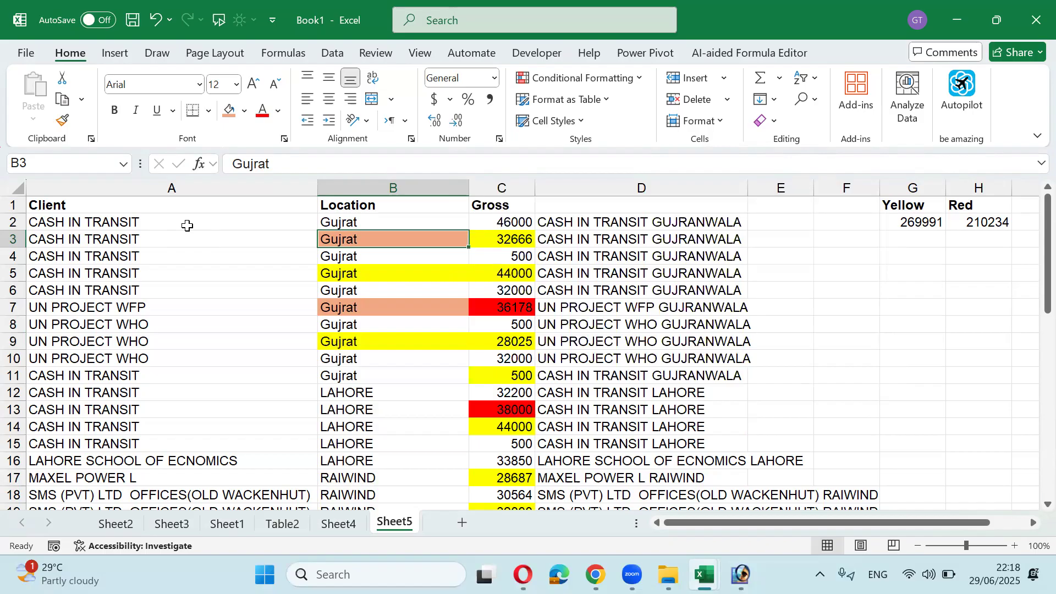
Step: Start a =SORT formula in F2, then abandon it
key(Up)
key(Right)
key(Right)
key(Right)
key(Right)
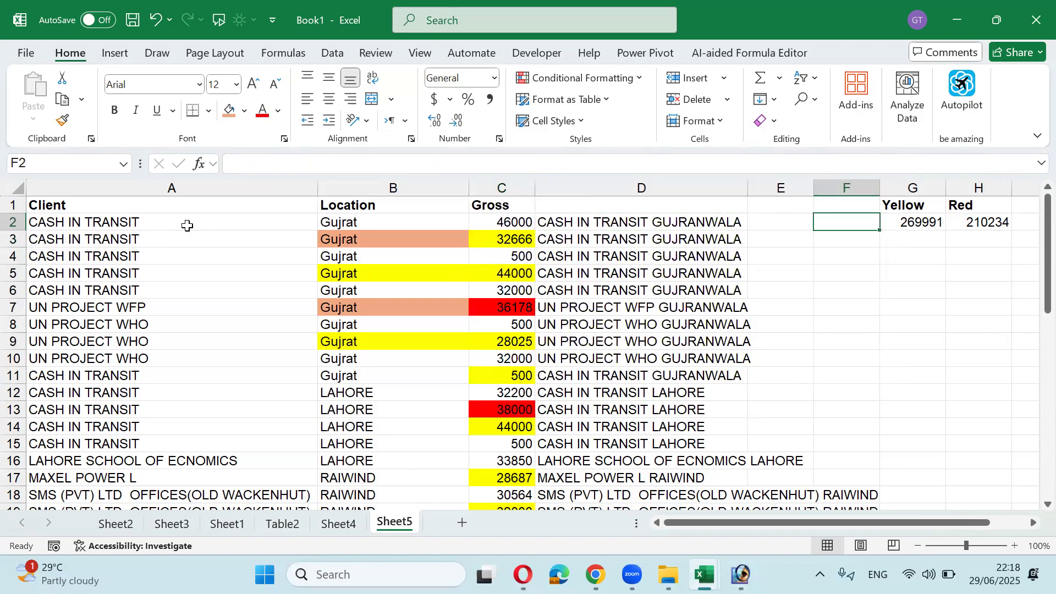
text(=sort)
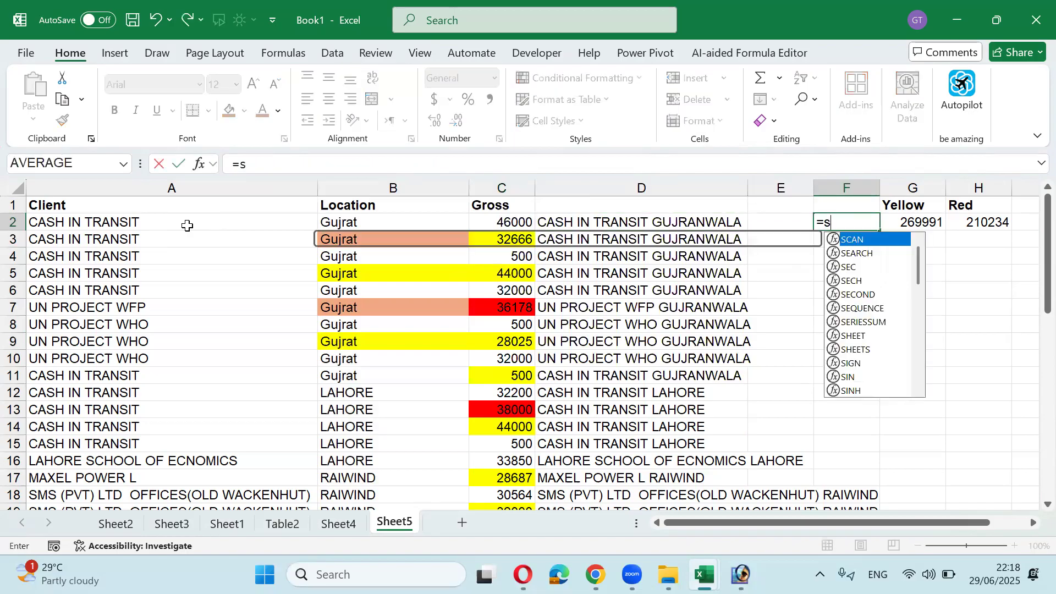
key(Tab)
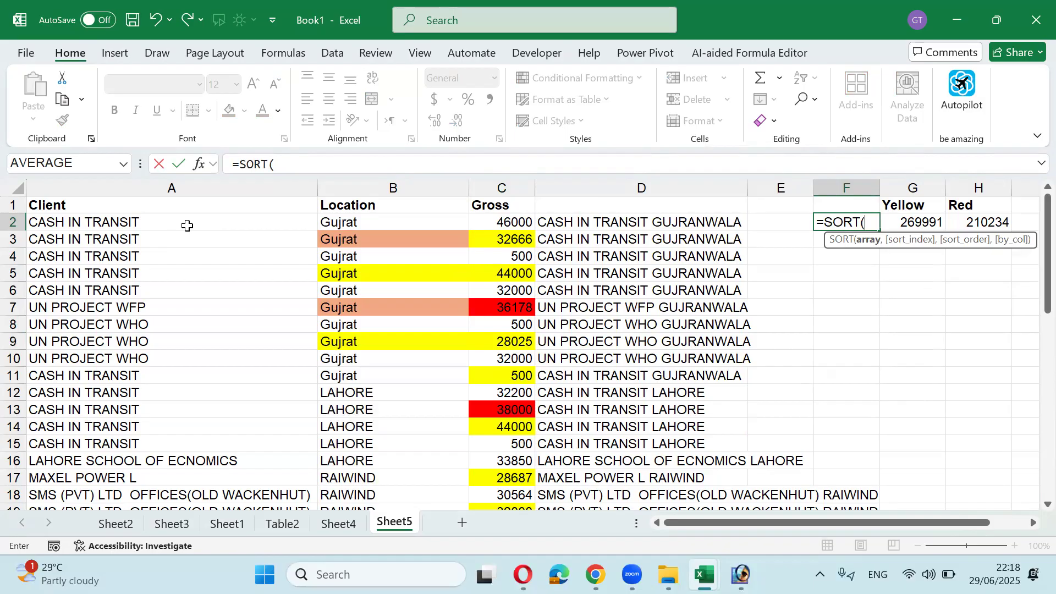
key(Escape)
Step: Select the Client, Location and Gross data A2:C44 and open the Sort dialog
key(Left)
key(Left)
key(Left)
key(Left)
key(Left)
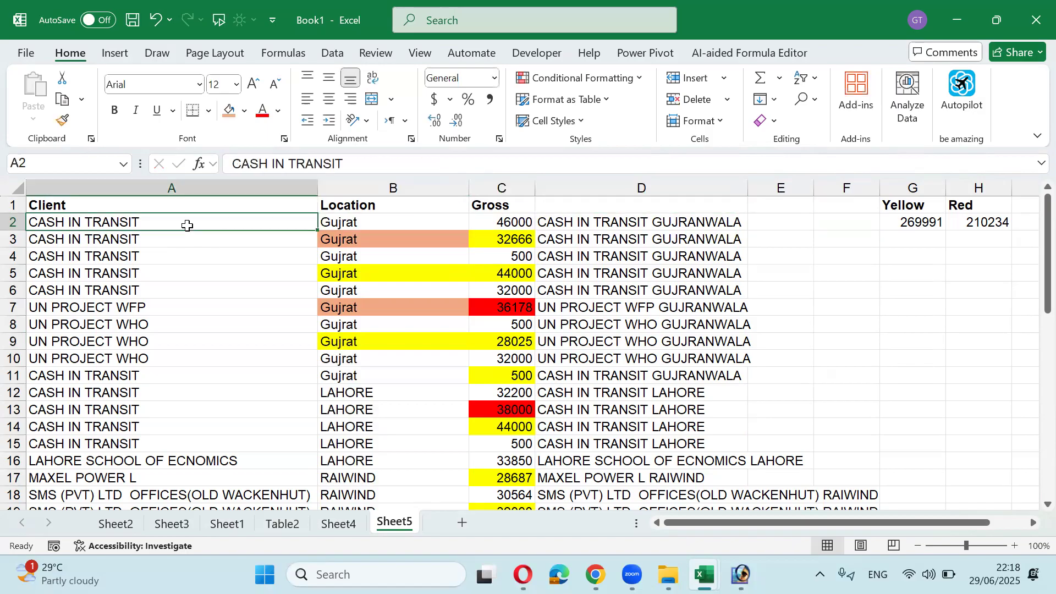
key(shift+Right)
key(shift+Right)
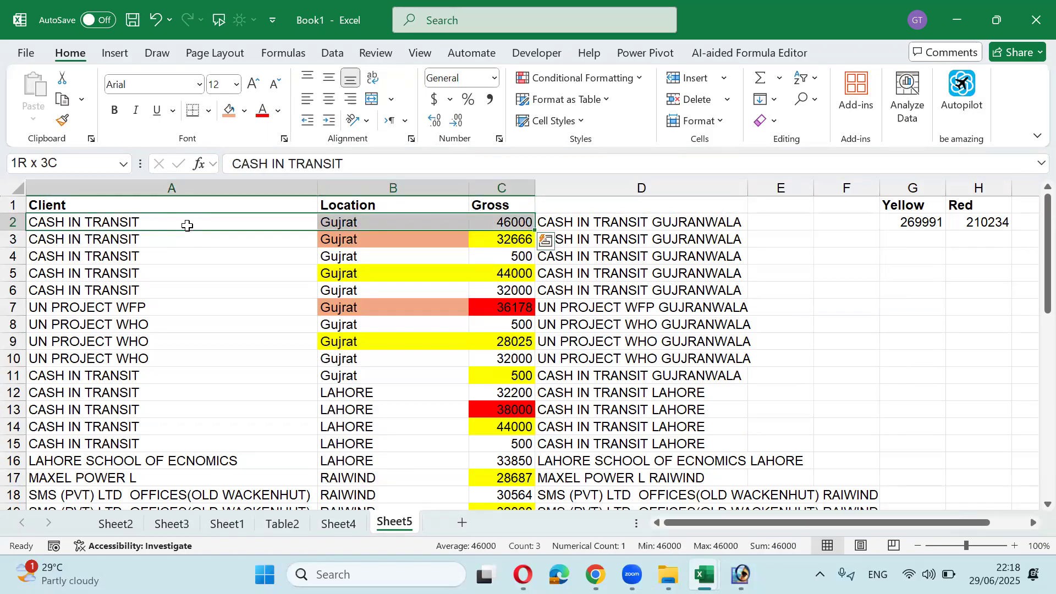
key(ctrl+shift+Down)
key(alt+d)
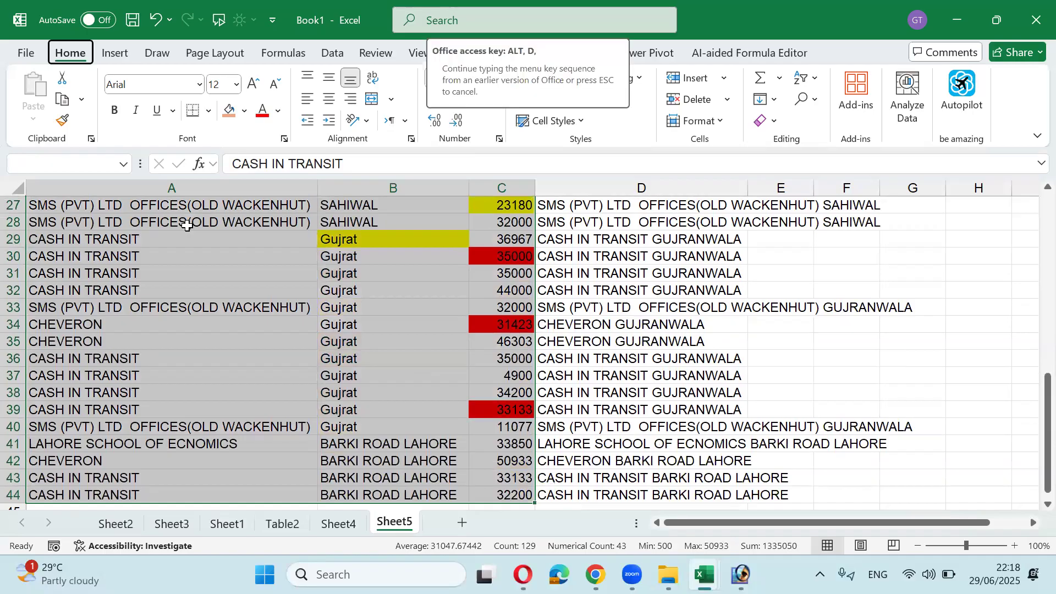
key(s)
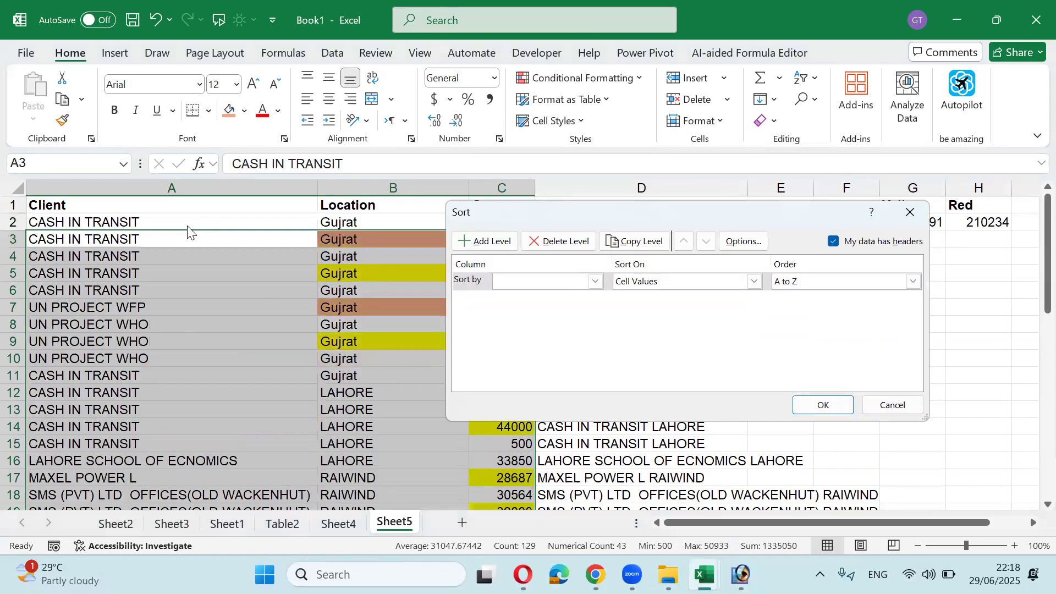
Step: Toggle the My data has headers option, check the sortable columns, and cancel the Sort dialog
click(833, 241)
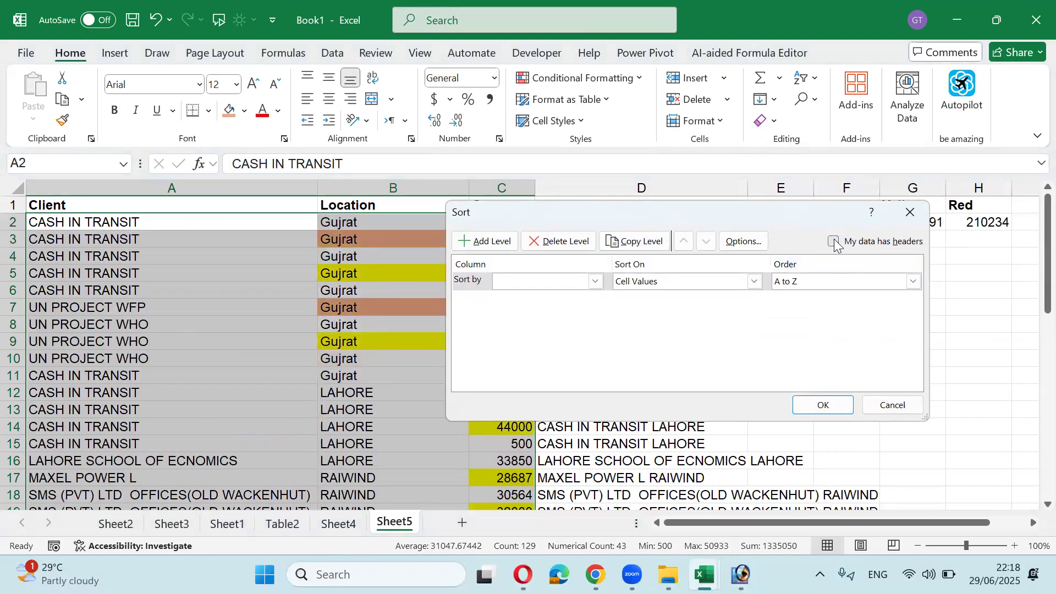
click(551, 286)
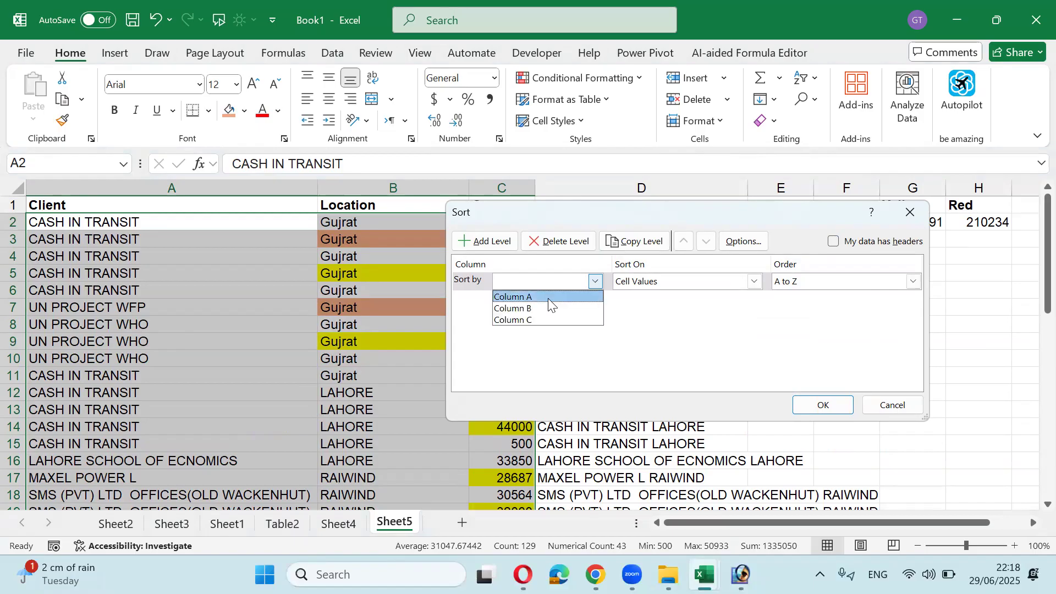
click(841, 246)
click(840, 244)
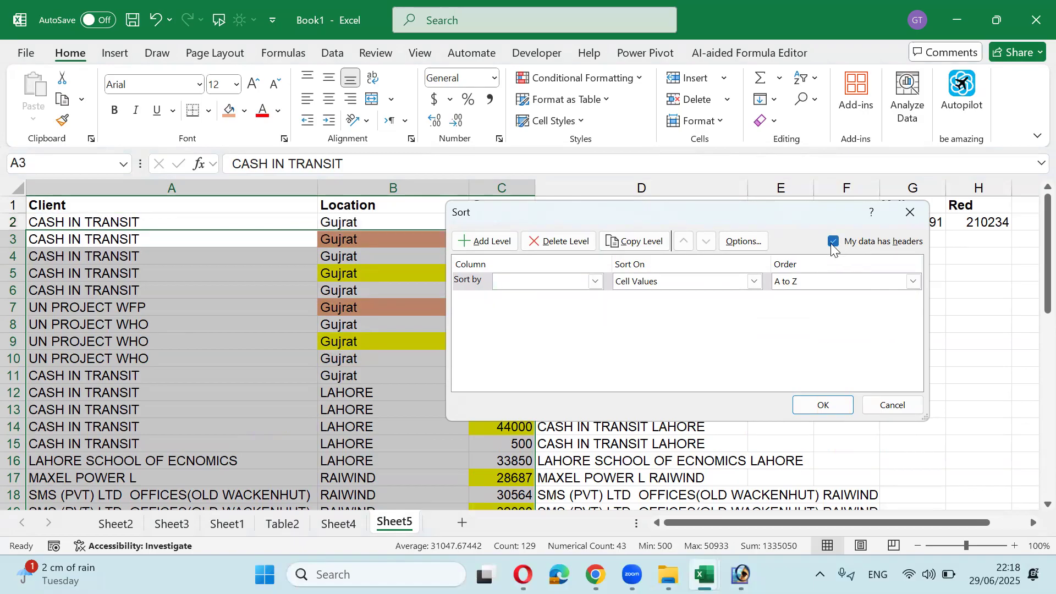
click(595, 281)
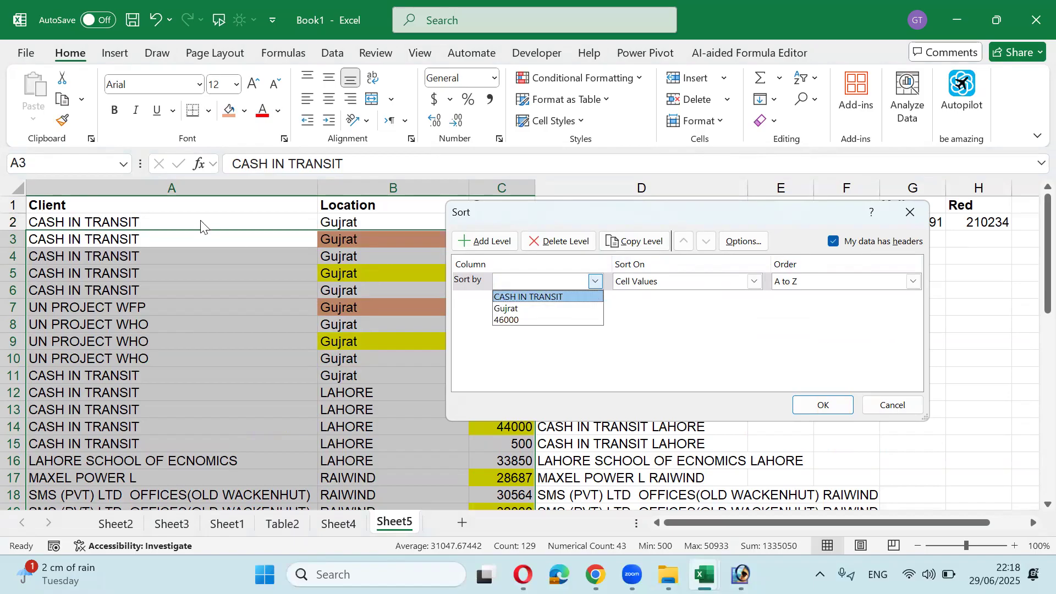
click(902, 407)
click(887, 408)
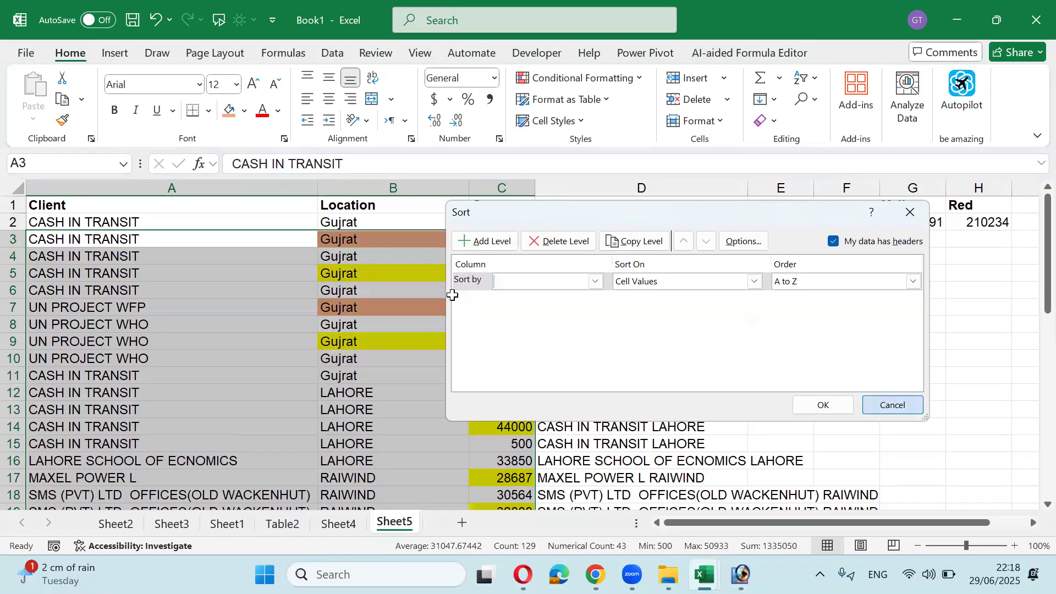
Step: Select the data including headers and sort it by Location from Z to A
click(165, 202)
drag(170, 202, 516, 491)
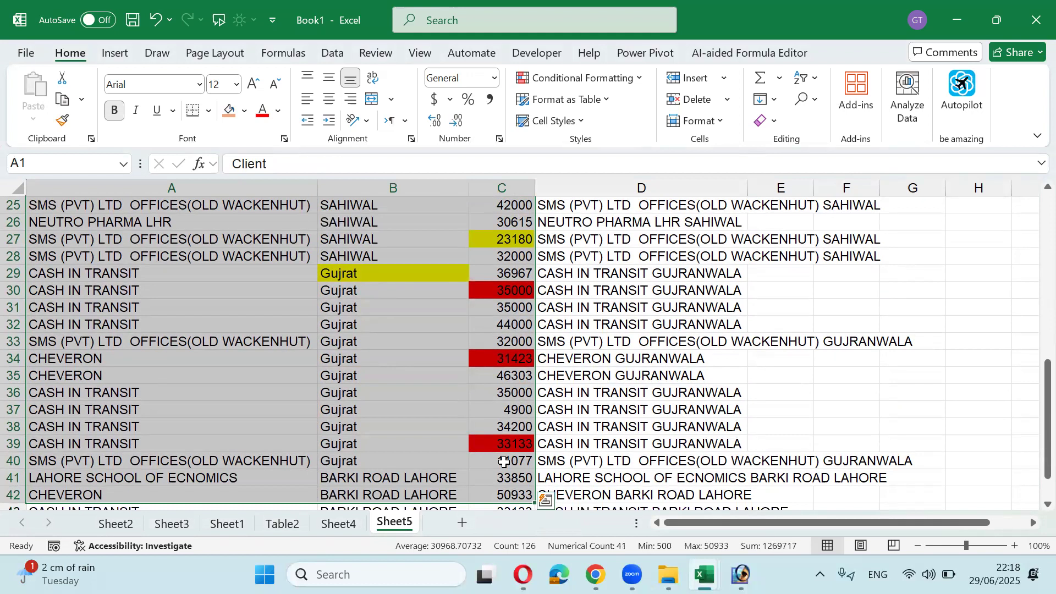
key(shift+Down)
key(shift+Down)
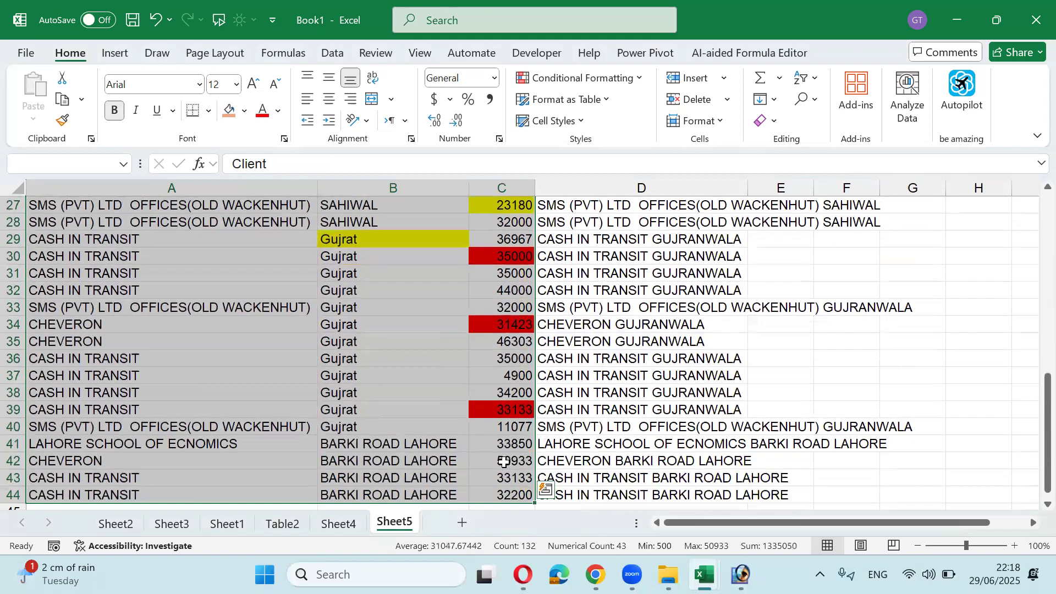
key(alt+a)
key(s)
key(s)
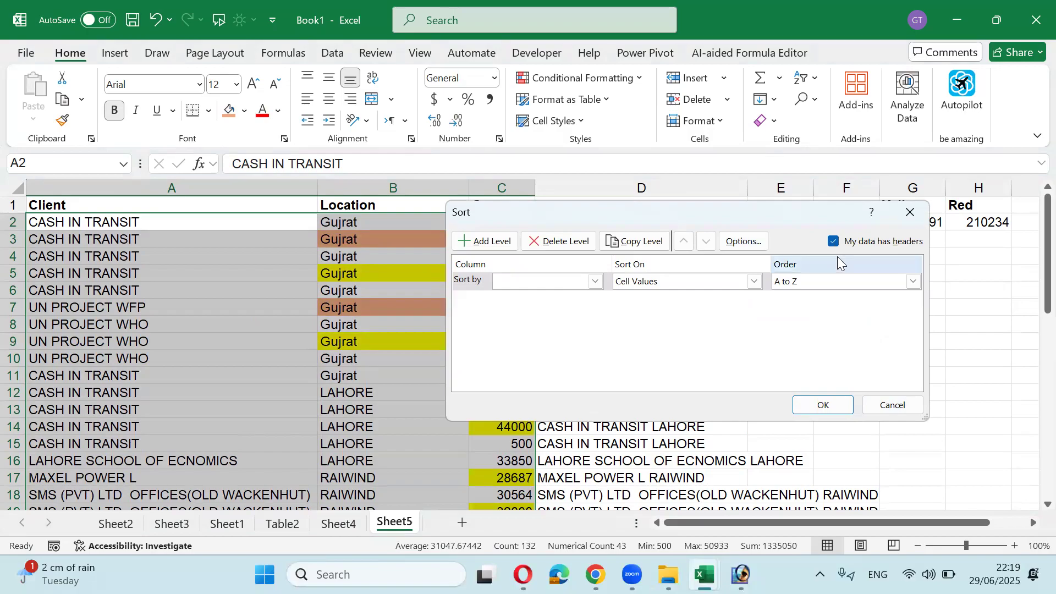
click(596, 282)
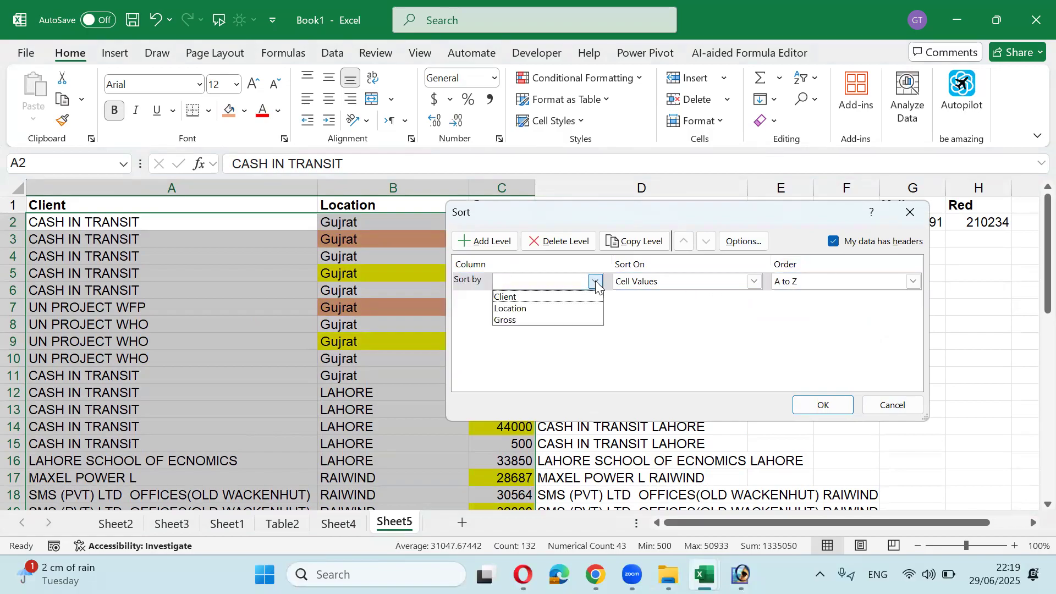
click(562, 309)
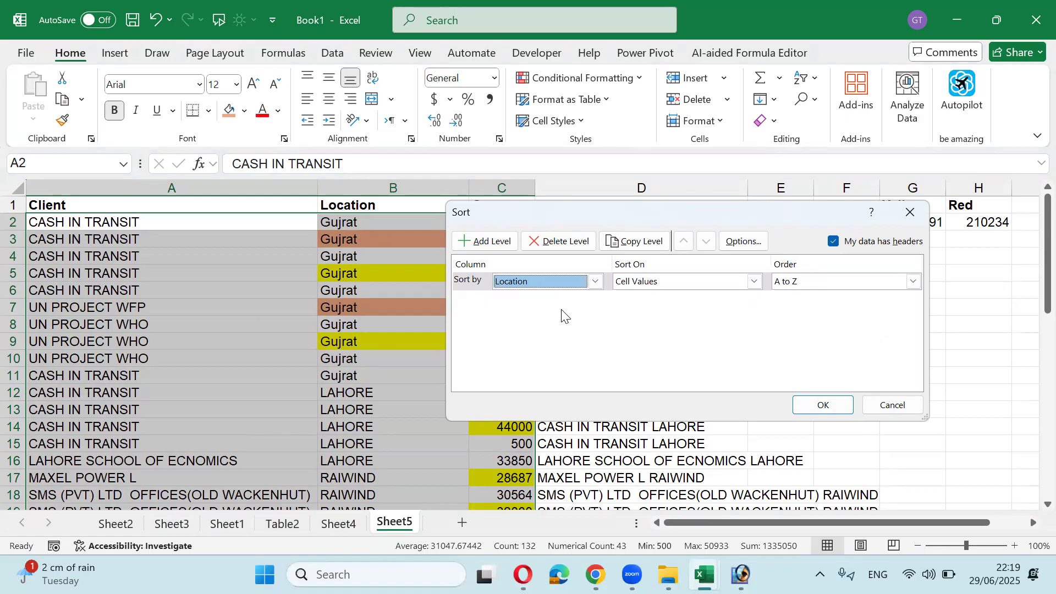
click(802, 293)
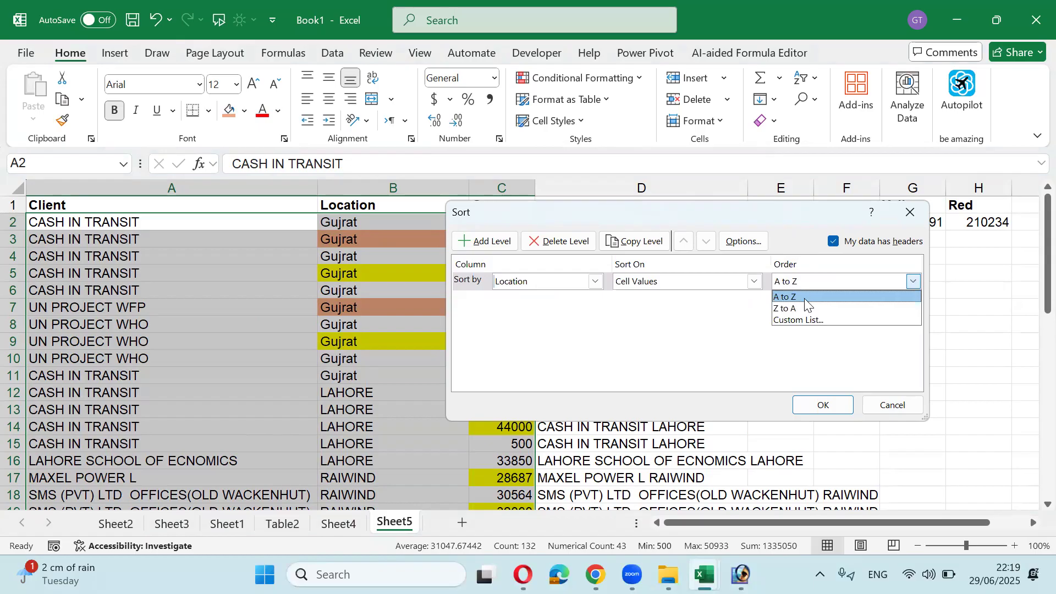
click(808, 306)
click(823, 405)
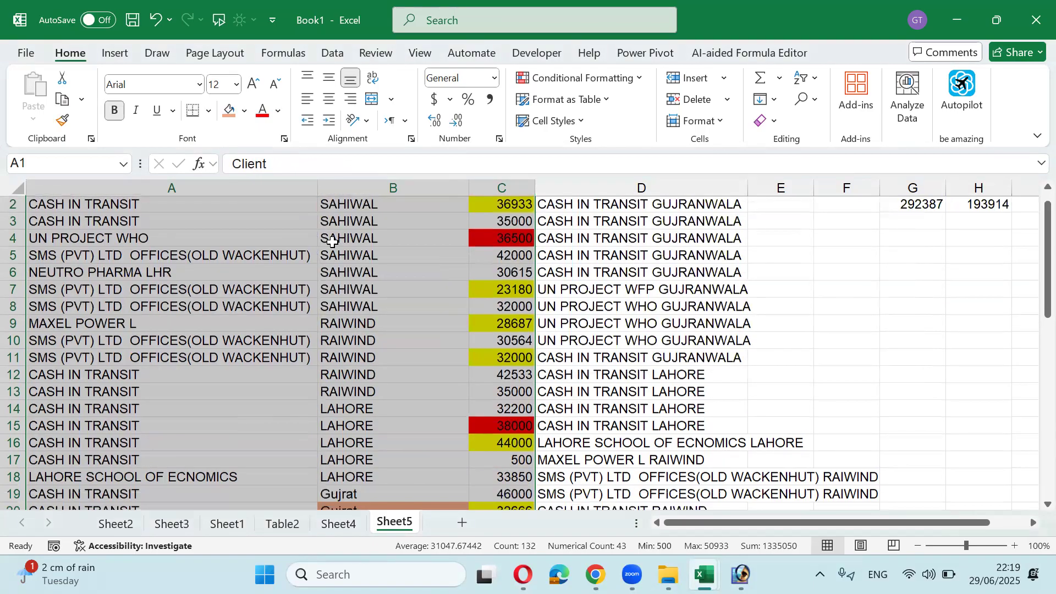
scroll(332, 241, down, 12)
scroll(332, 241, up, 12)
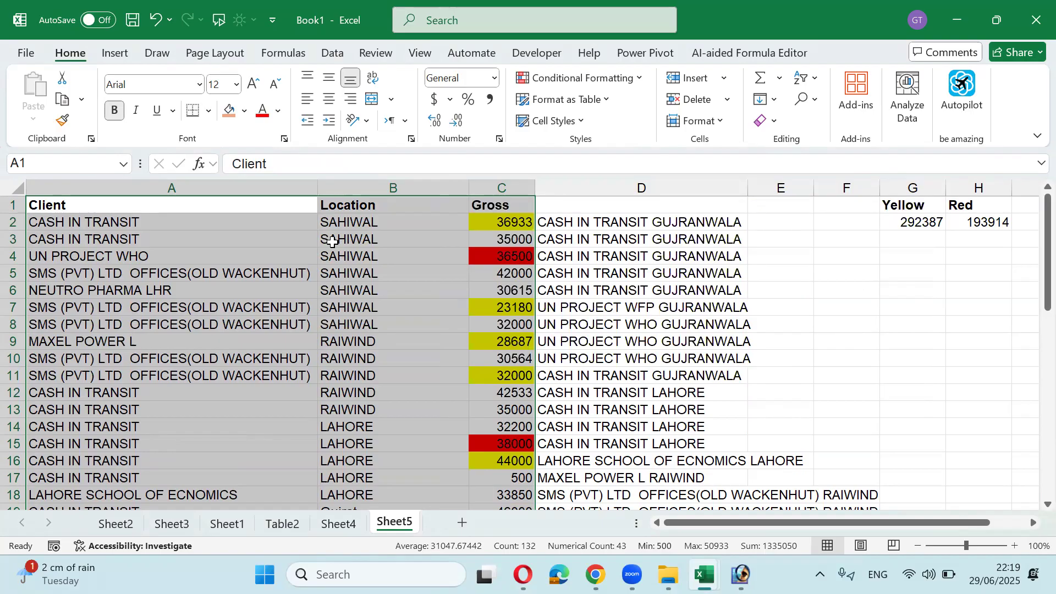
Step: Reopen the Sort dialog and choose Gross as the sort column
key(alt+d)
key(s)
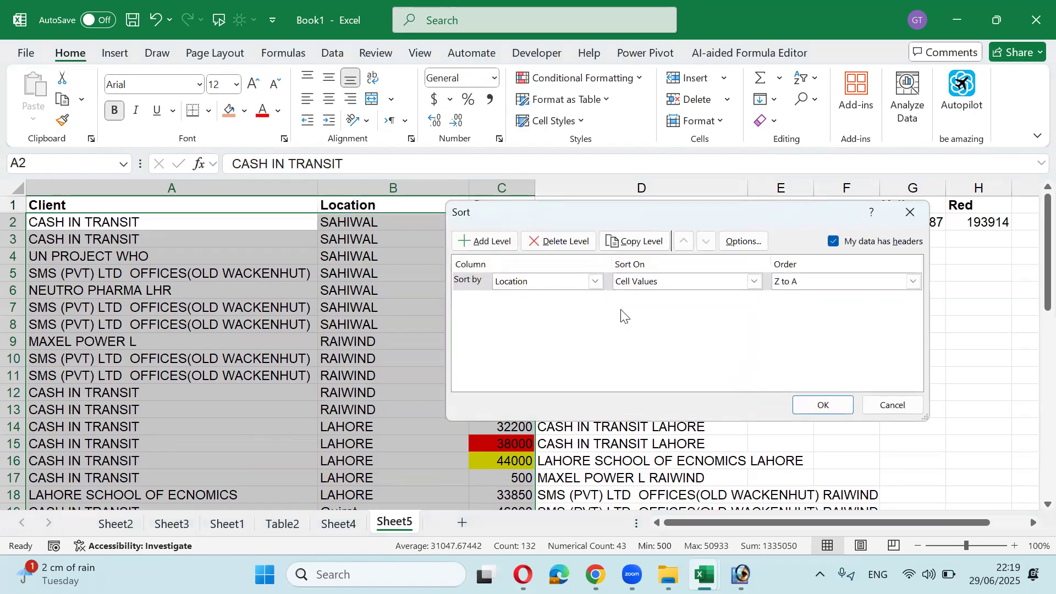
drag(577, 221, 594, 294)
click(613, 355)
click(589, 393)
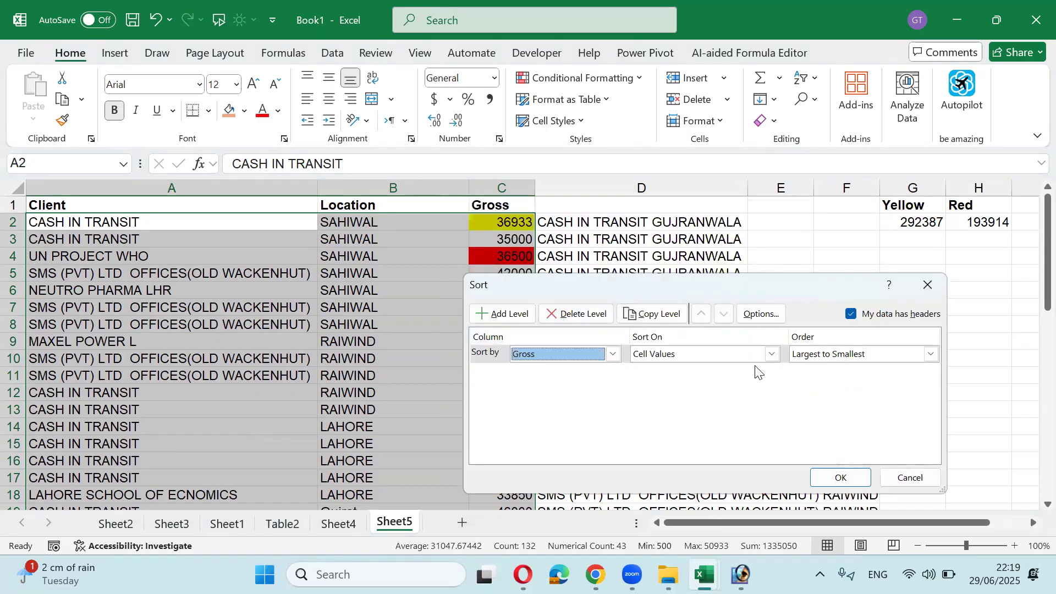
Step: Sort Gross by cell colour with yellow-filled cells on top
click(770, 354)
click(699, 378)
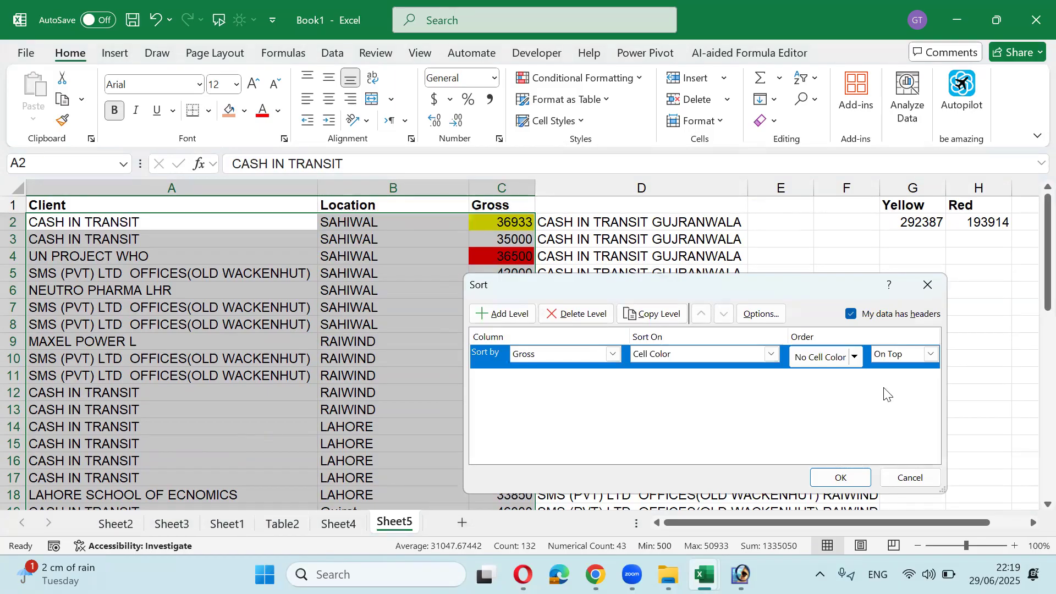
click(855, 356)
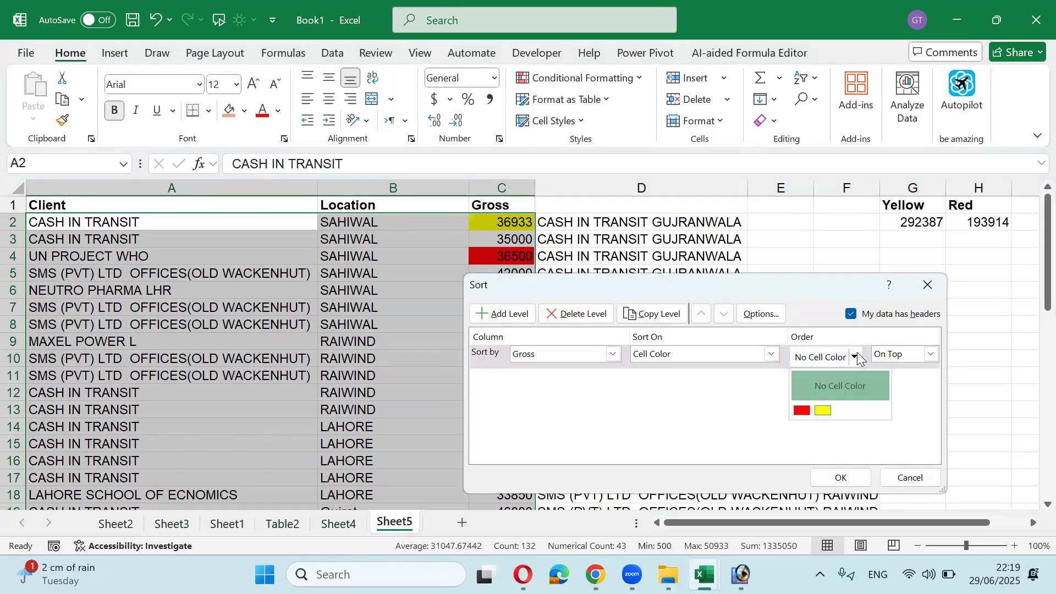
click(817, 410)
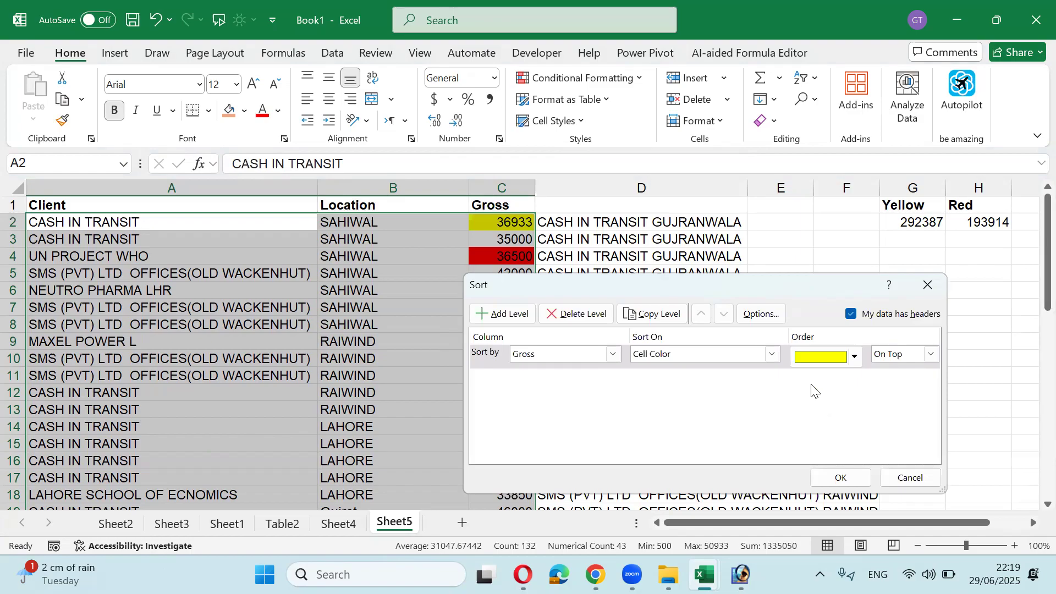
Step: Add a second Gross cell-colour level placing red after yellow, and apply the sort
click(501, 313)
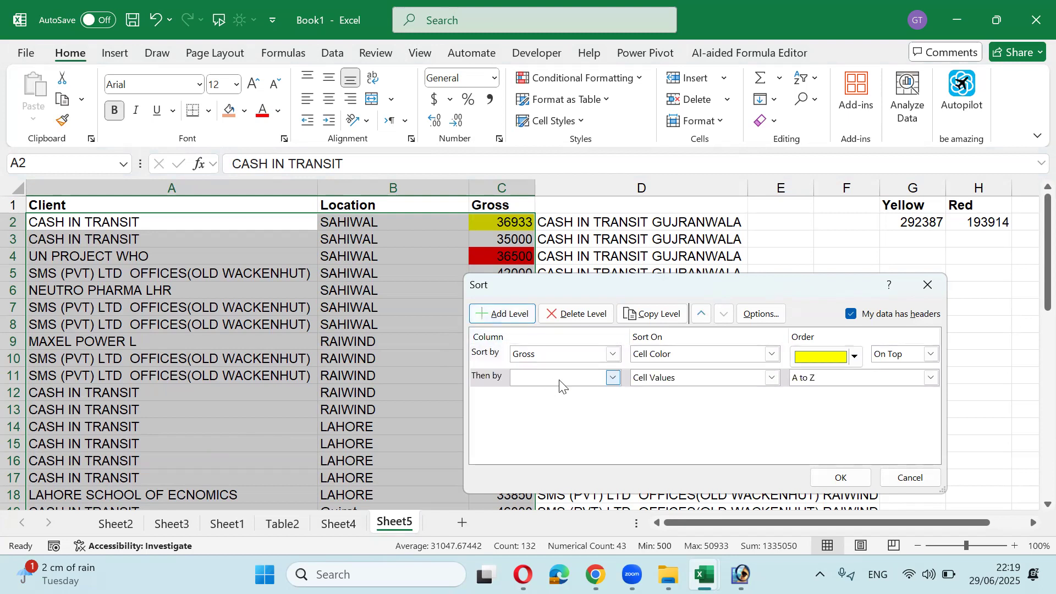
click(611, 380)
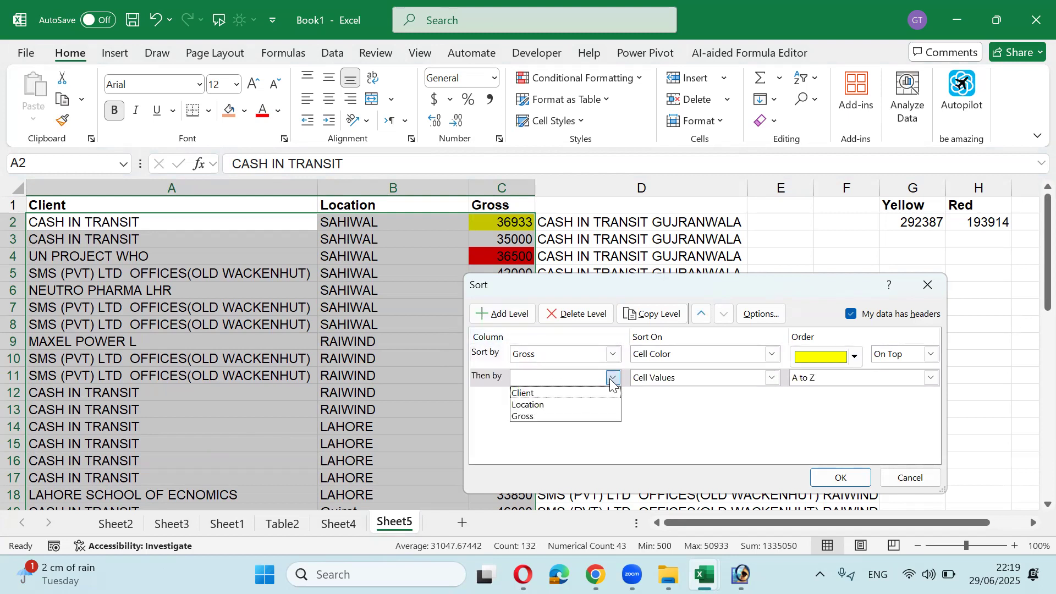
click(581, 416)
click(772, 378)
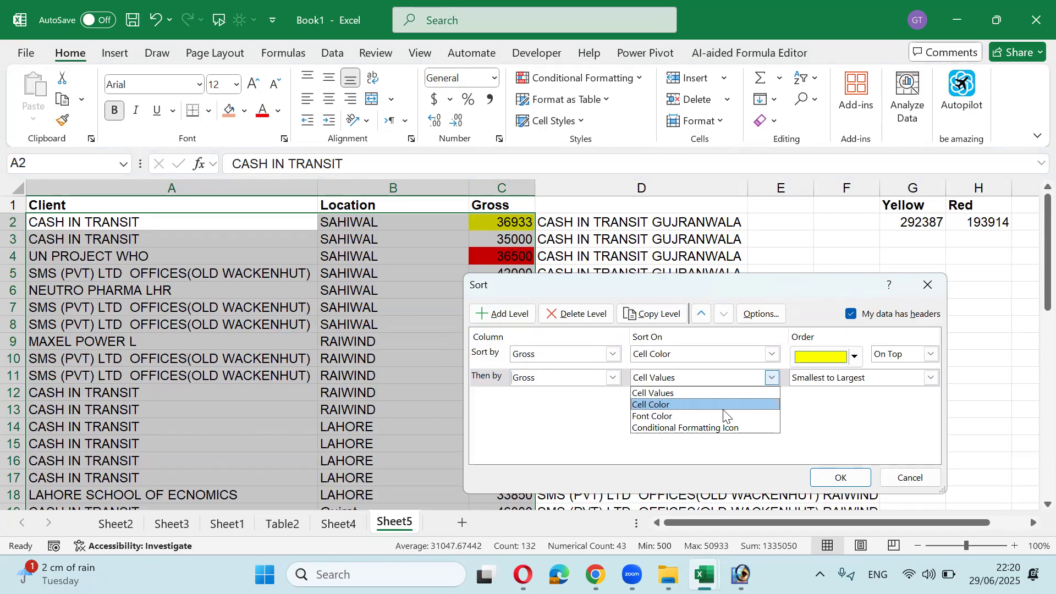
click(723, 407)
click(855, 380)
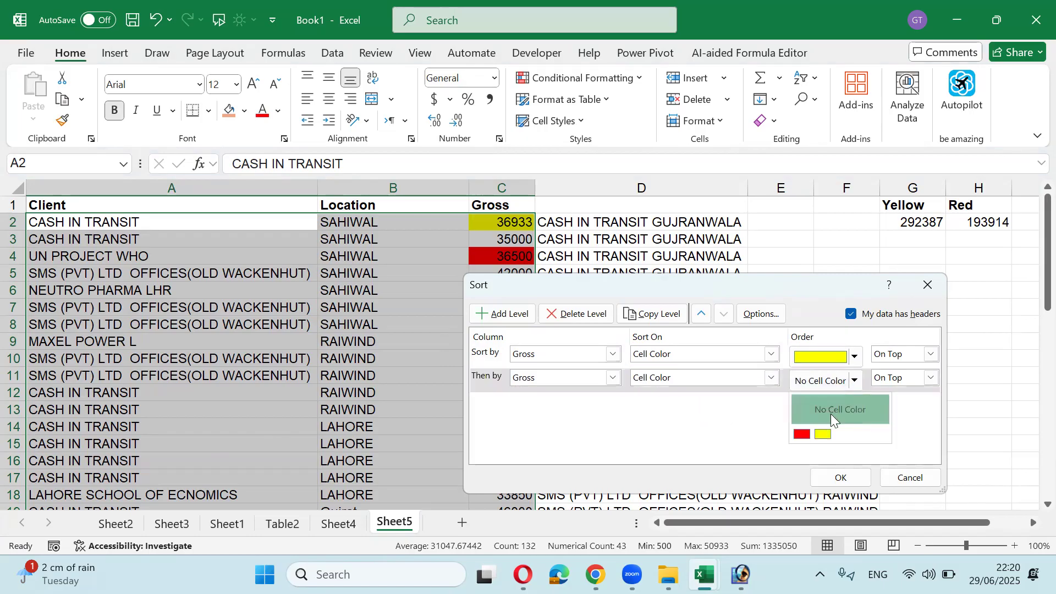
click(802, 433)
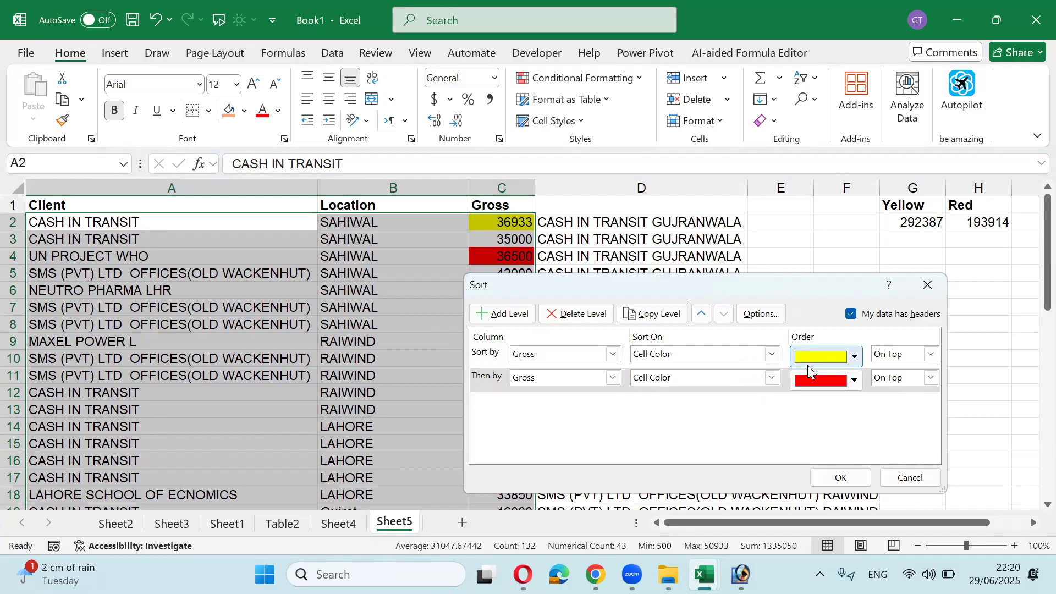
click(834, 476)
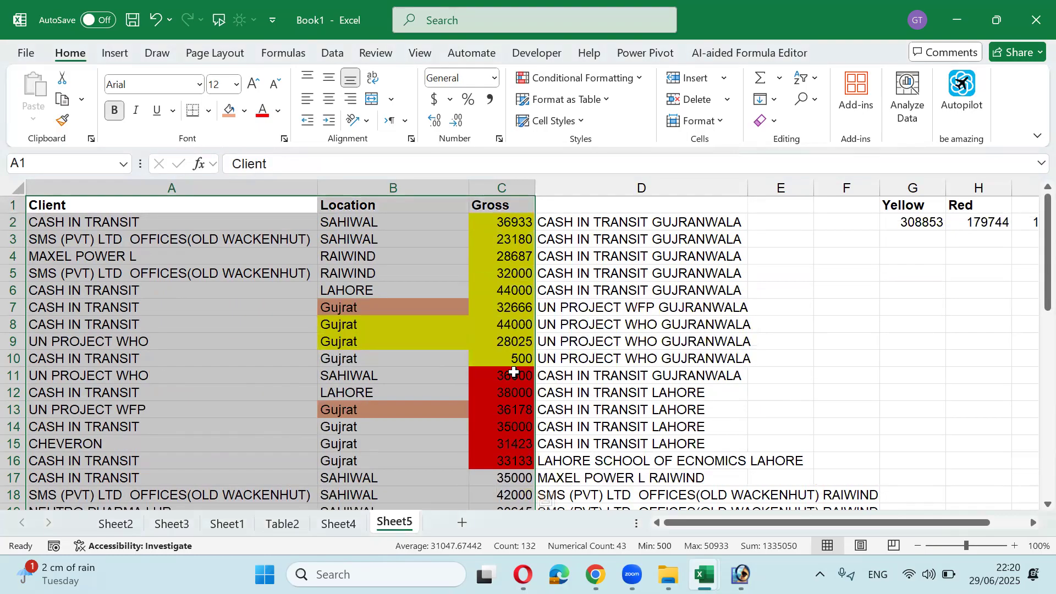
scroll(498, 347, down, 9)
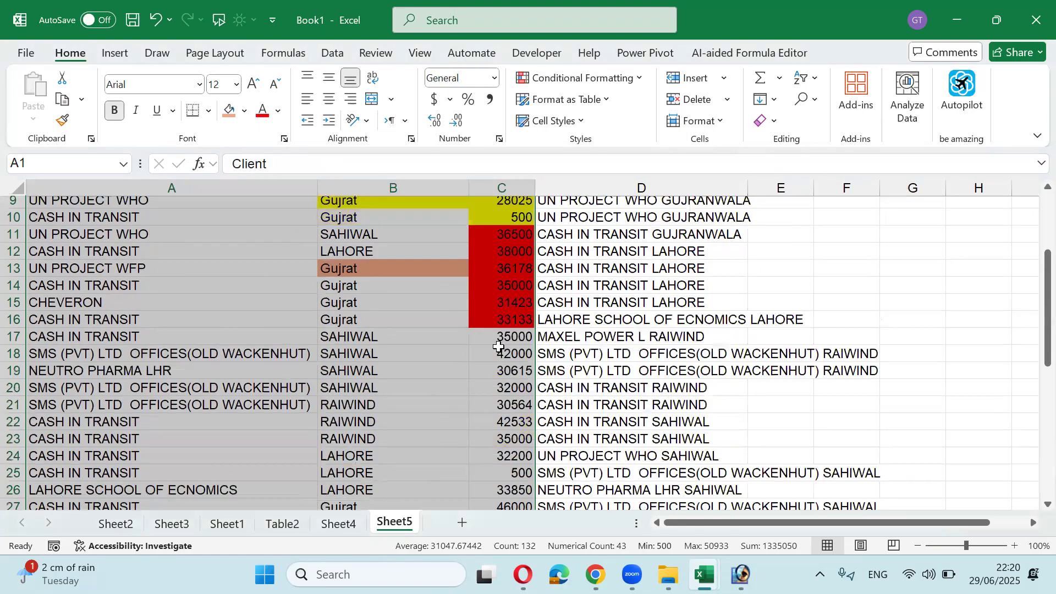
scroll(498, 346, up, 9)
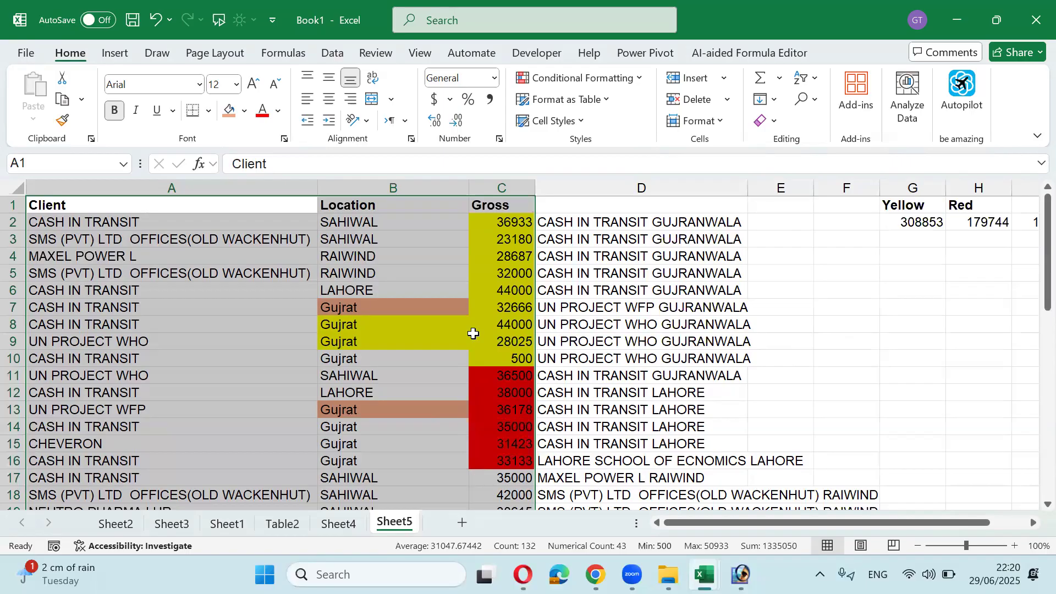
Step: Reapply the yellow-then-red colour sort through Custom Sort
right_click(467, 305)
mouse_move(608, 316)
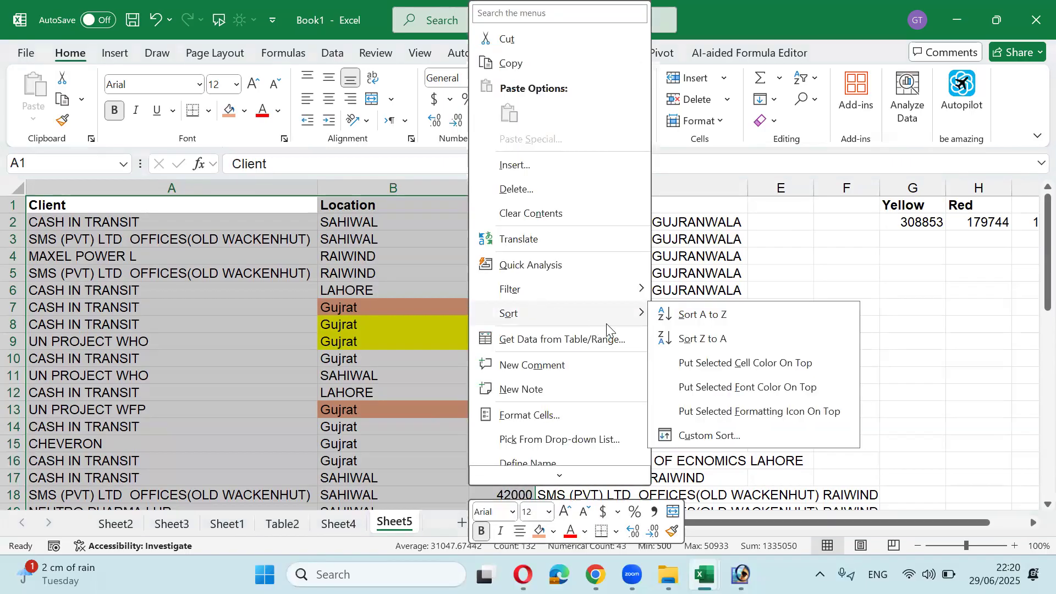
click(714, 432)
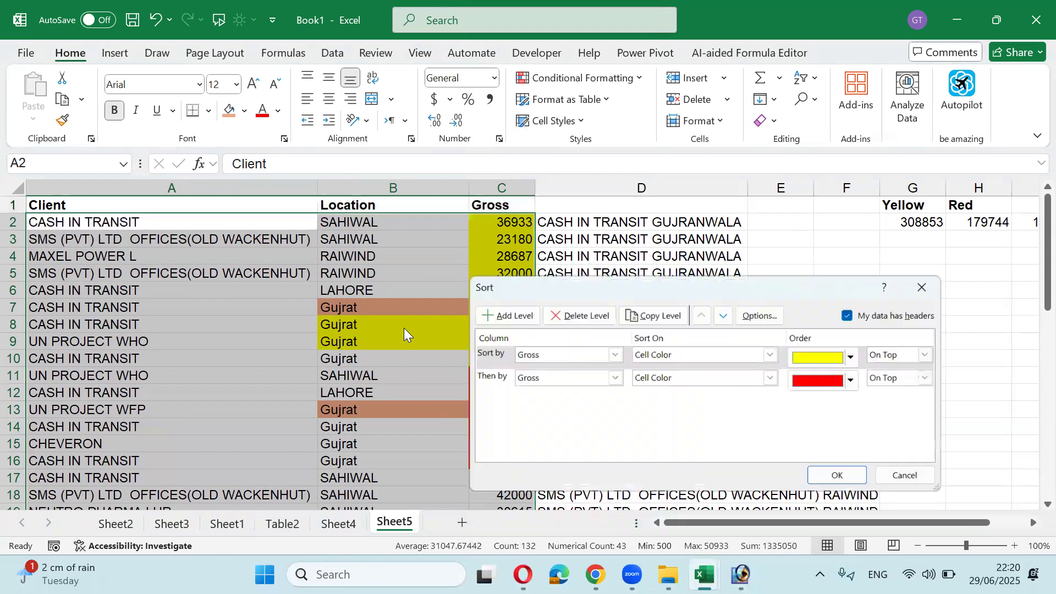
drag(639, 288, 498, 273)
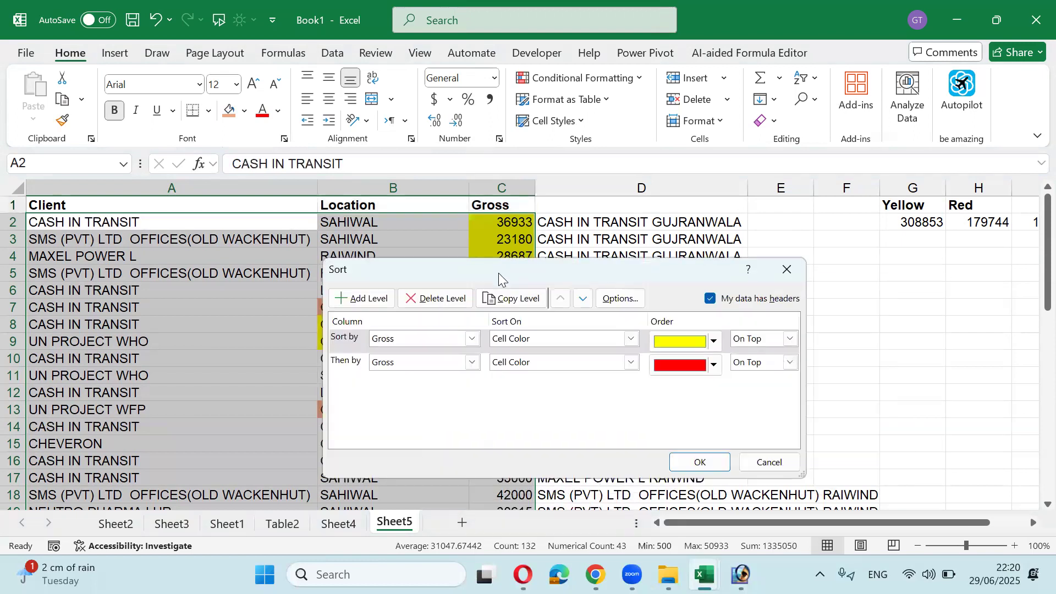
click(699, 462)
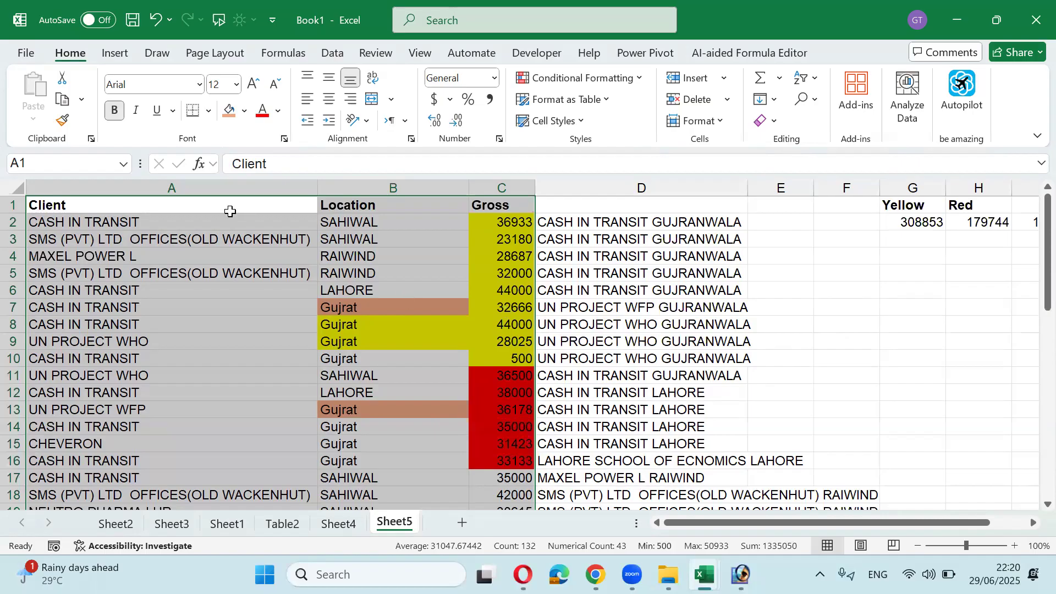
Step: Insert a blank row 1 above the Sheet5 header row
click(230, 211)
key(shift+space)
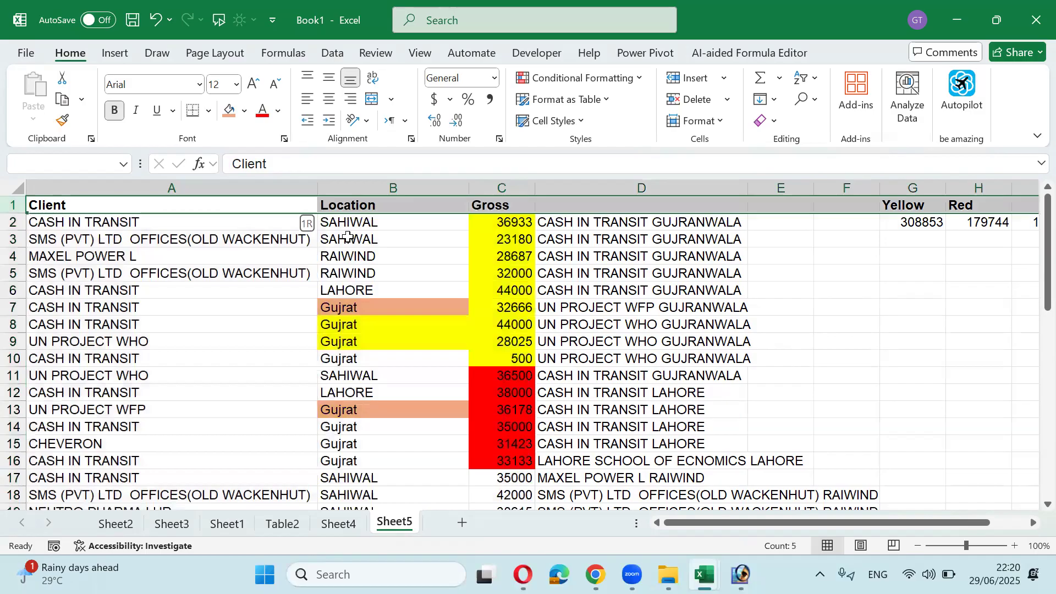
key(ctrl+shift+plus)
key(Up)
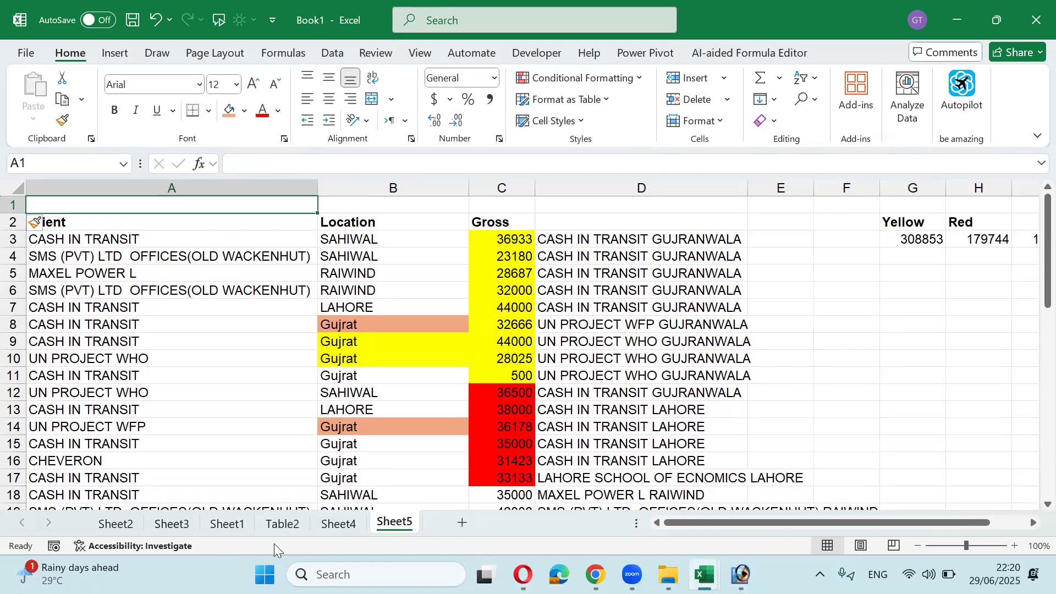
Step: Copy the S NO to Gross employee range A8:G32 on Sheet1
click(281, 524)
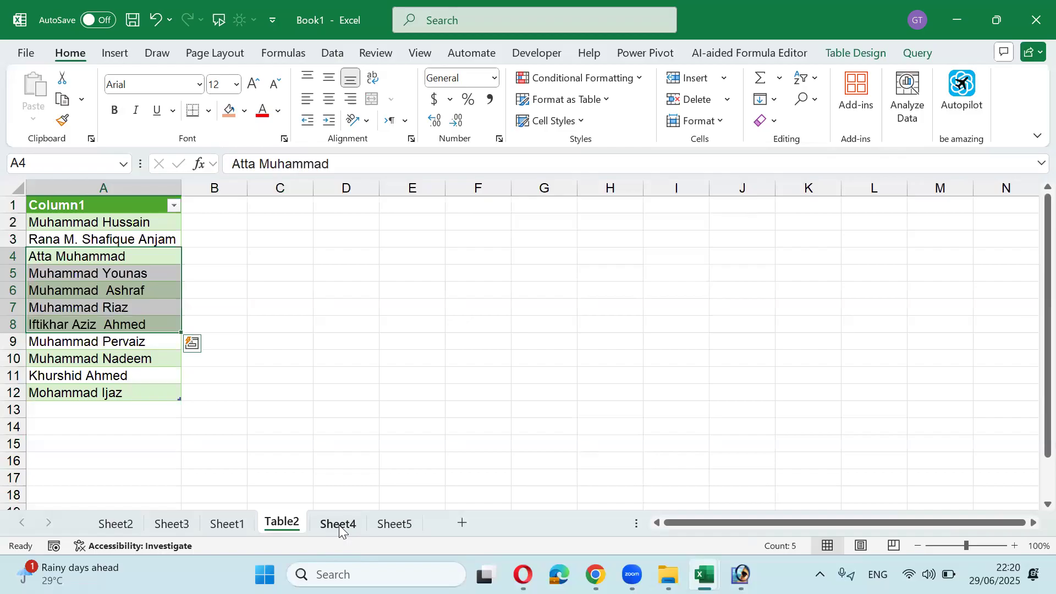
click(339, 524)
click(225, 524)
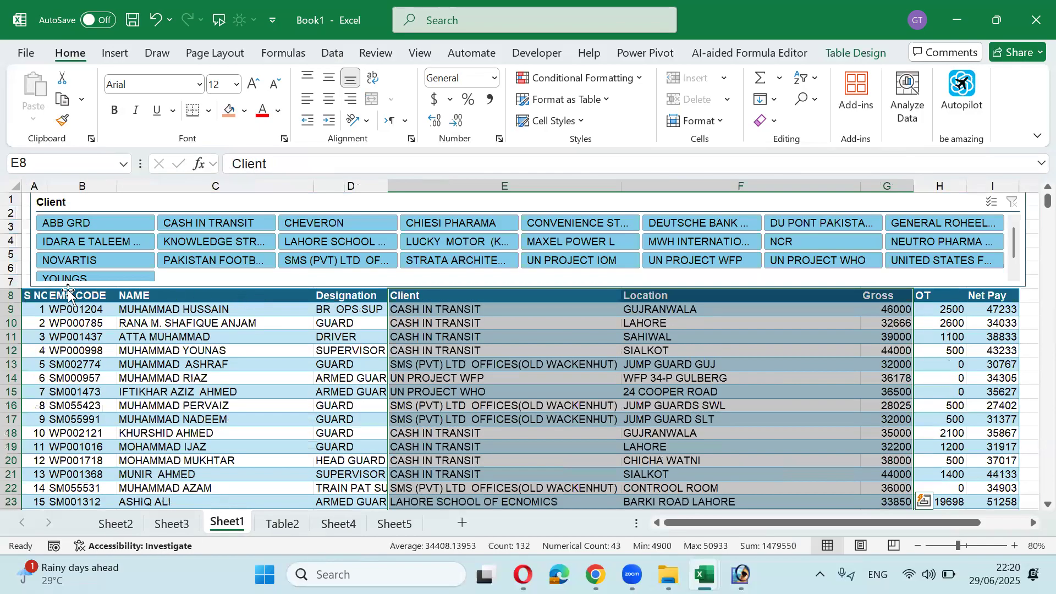
click(57, 297)
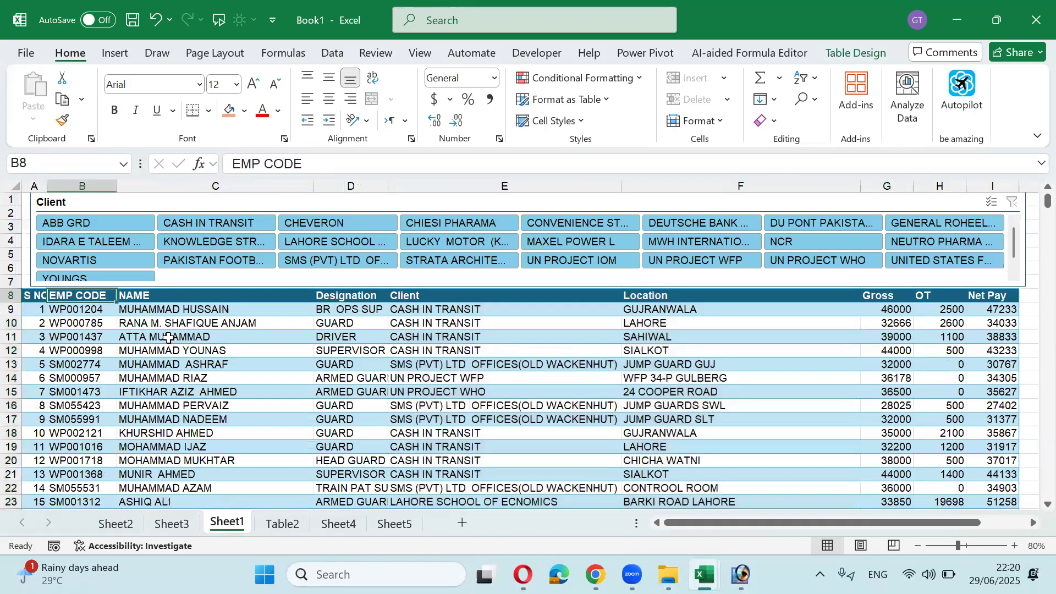
key(Left)
key(shift+Right)
key(shift+Right)
key(shift+Right)
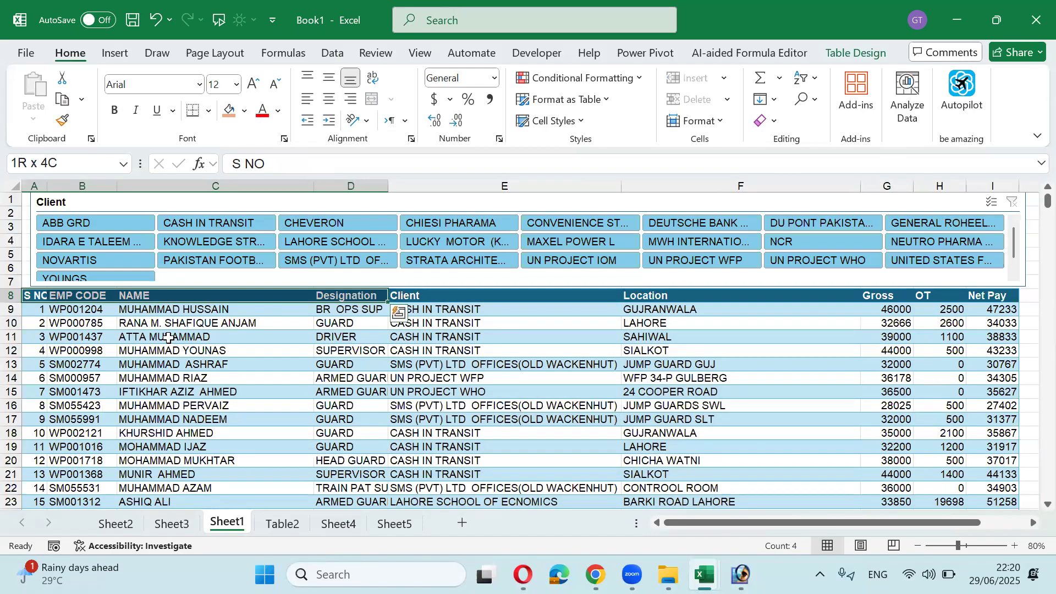
key(shift+Right)
key(shift+Right)
key(shift+Right)
key(shift+Down)
key(shift+Down)
key(shift+Down)
key(shift+Down)
key(shift+Down)
key(shift+Down)
key(shift+Down)
key(shift+Down)
key(shift+Down)
key(shift+Down)
key(shift+Down)
key(shift+Down)
key(shift+Down)
key(shift+Down)
key(shift+Down)
key(shift+Down)
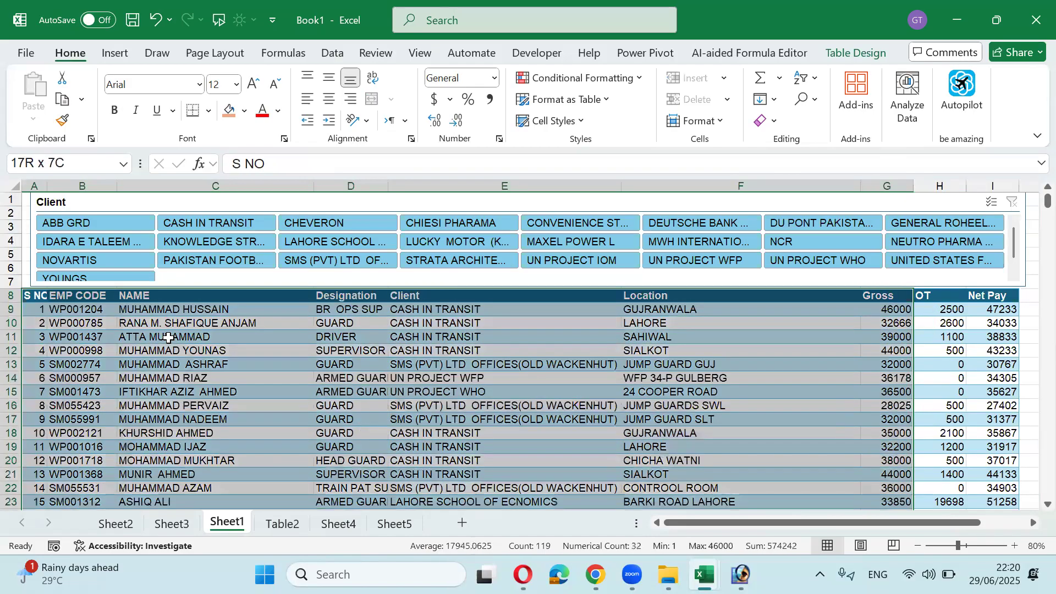
key(shift+Down)
key(shift+Down)
key(shift+Down)
key(shift+Down)
key(shift+Down)
key(shift+Down)
key(shift+Down)
key(shift+Down)
key(ctrl+c)
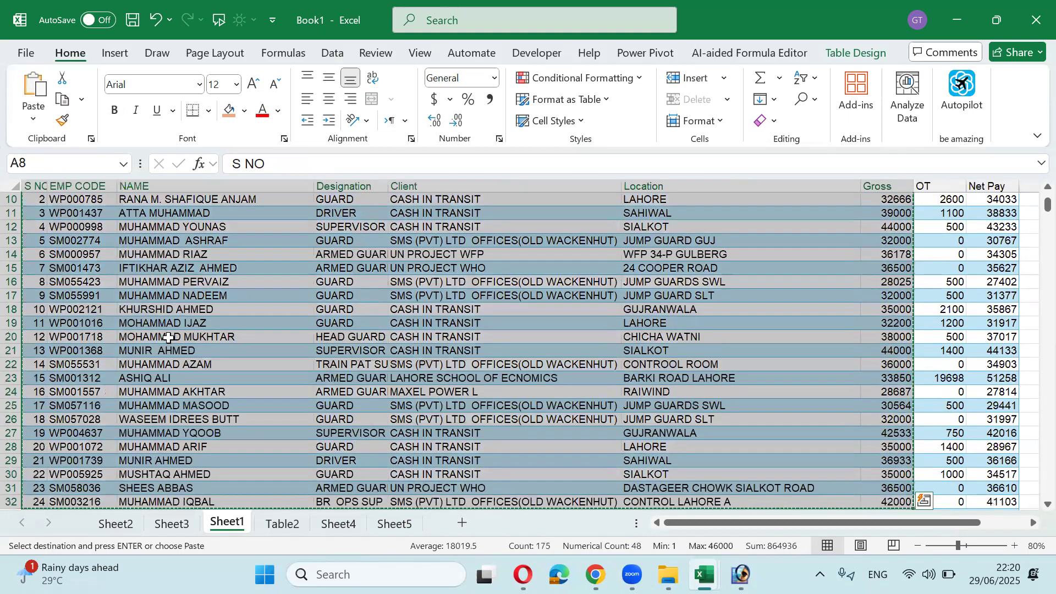
Step: Paste the employee data as values into a new Sheet6 and autofit columns B–F
click(467, 525)
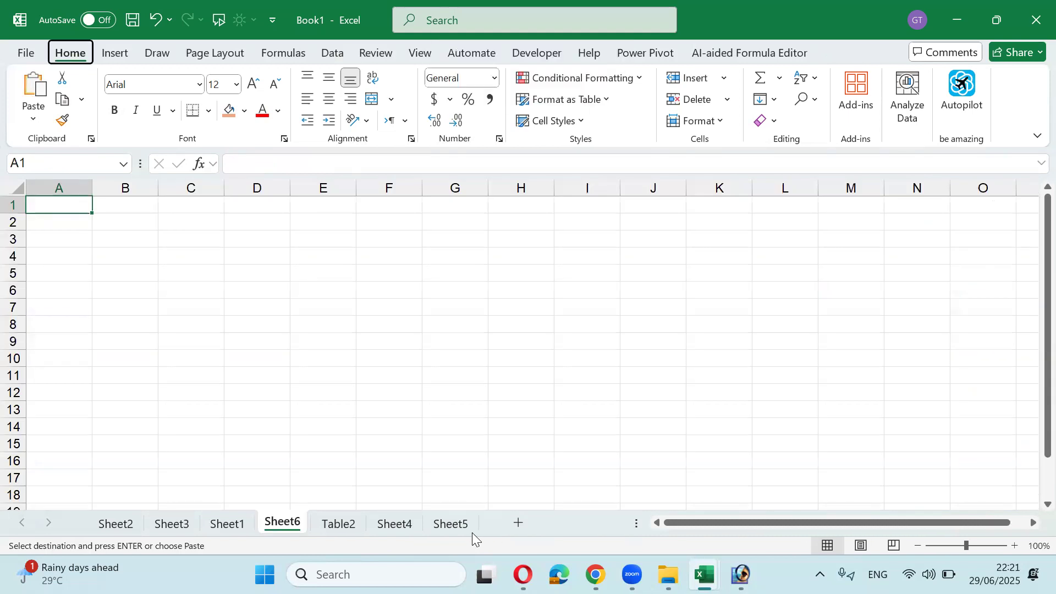
key(ctrl+alt+v)
key(v)
key(Return)
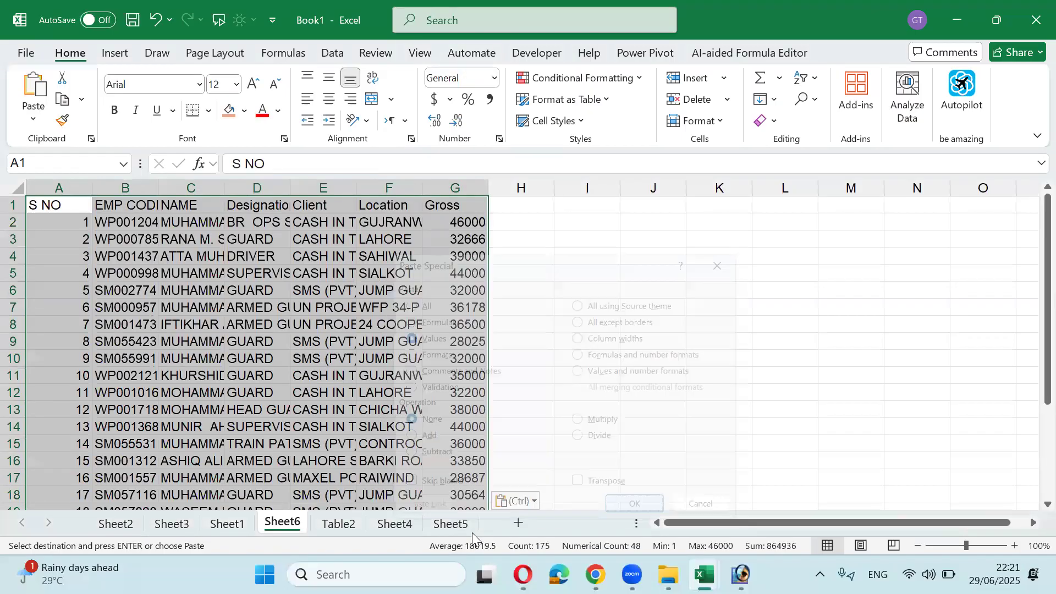
drag(157, 188, 412, 184)
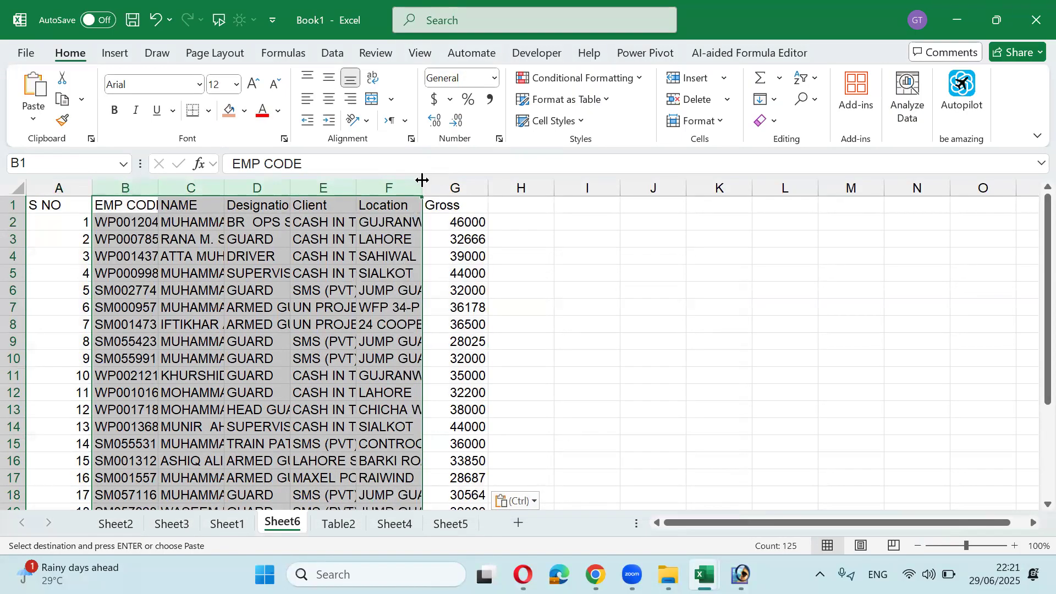
double_click(422, 187)
Step: Insert two blank rows above the header row, then return to cell B1
click(511, 208)
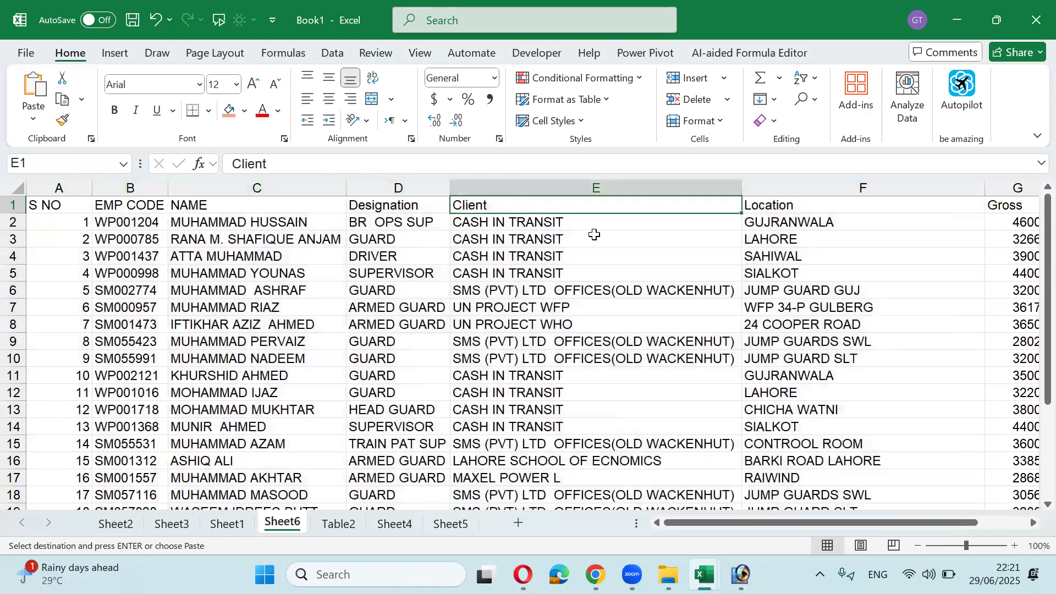
key(Right)
key(Right)
key(Right)
key(Left)
key(shift+space)
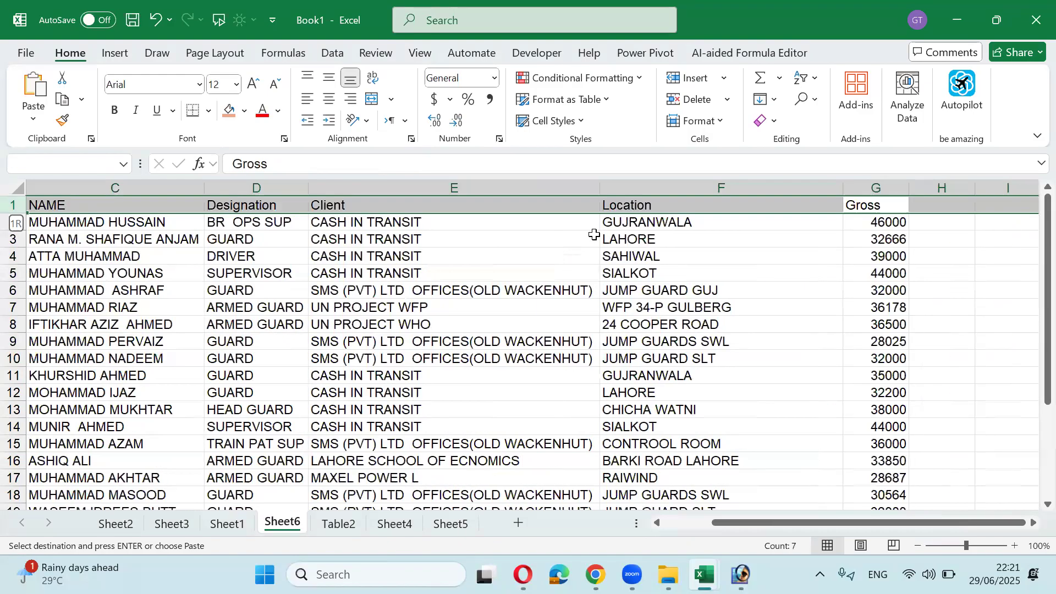
key(ctrl+shift+plus)
key(ctrl+shift+plus)
key(Left)
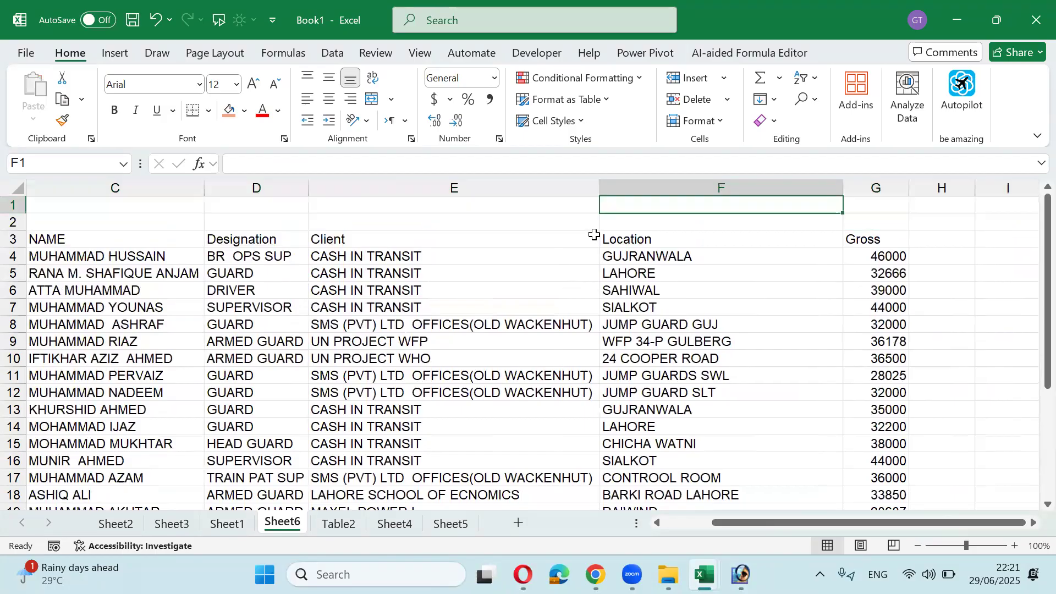
key(Home)
key(Right)
key(Right)
key(Left)
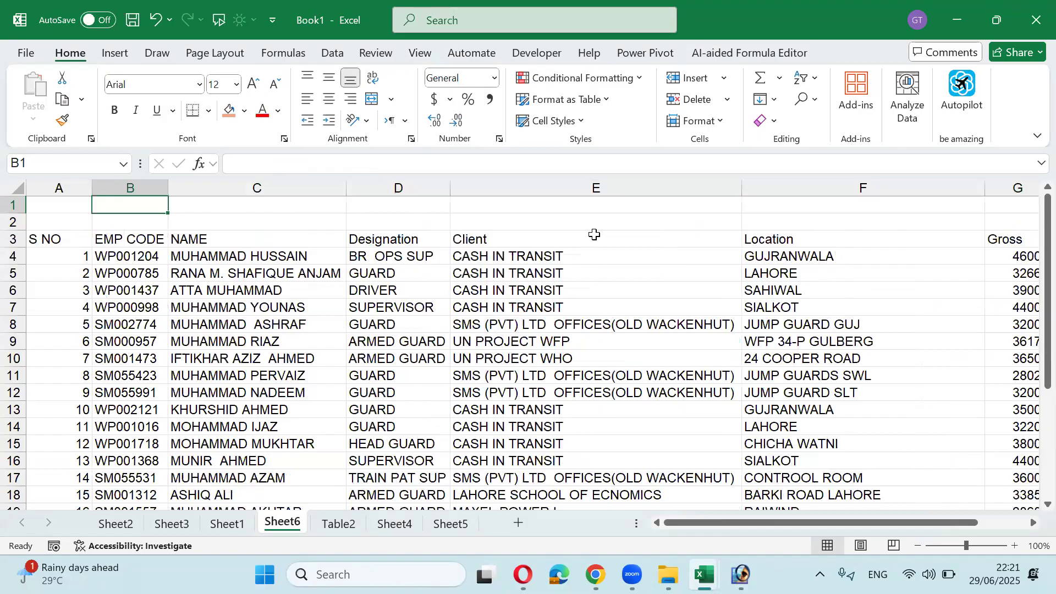
Step: Try moving the Gross column in front of EMP CODE, then undo it and cancel the copy
click(1024, 187)
key(ctrl+c)
scroll(123, 212, right, 5)
click(81, 240)
key(Left)
key(Left)
key(Left)
key(Left)
key(Left)
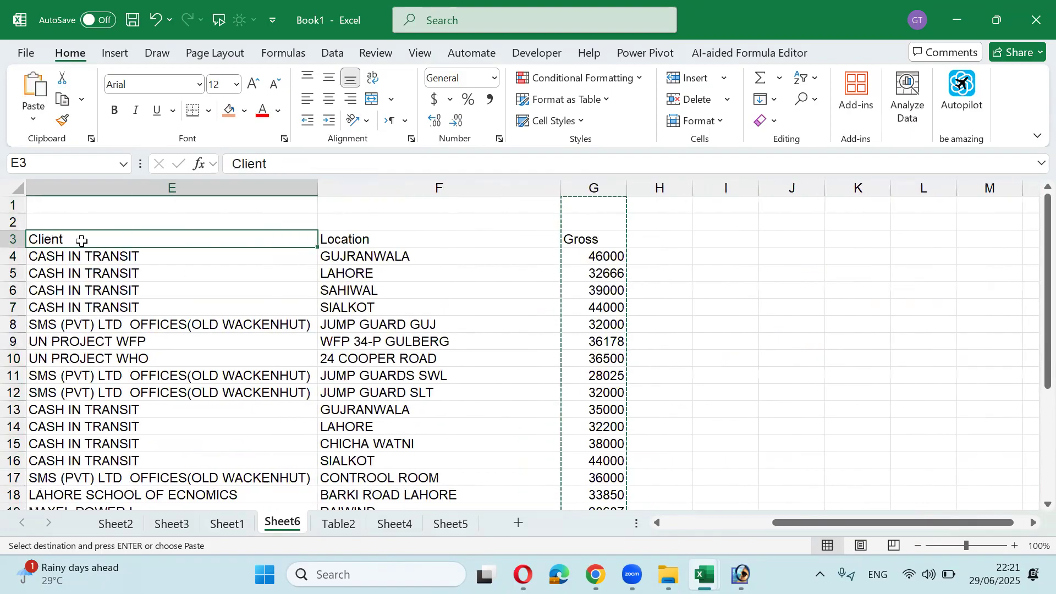
click(126, 188)
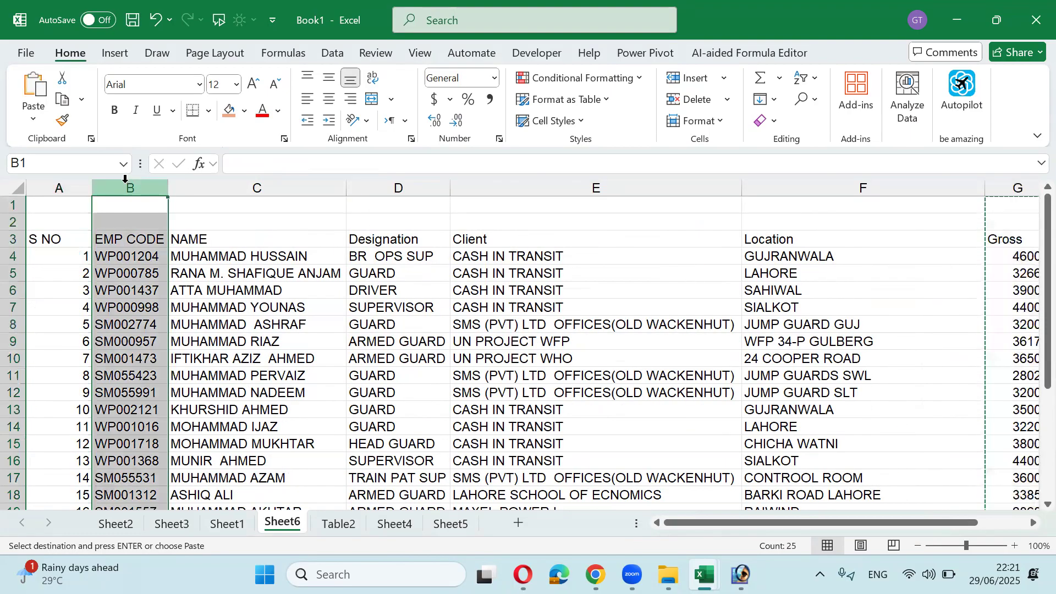
right_click(128, 186)
click(190, 348)
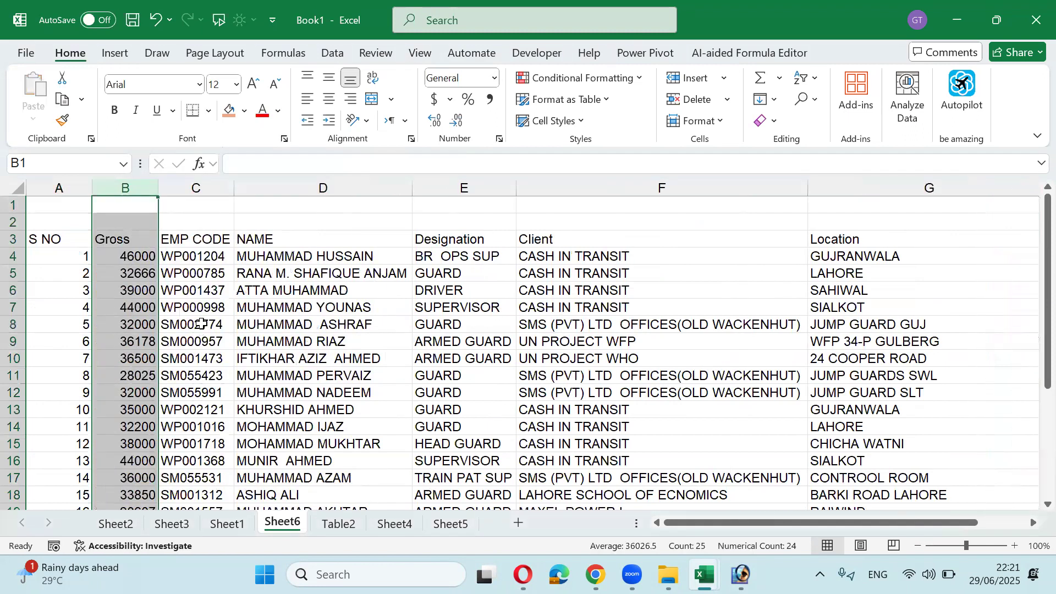
key(ctrl+z)
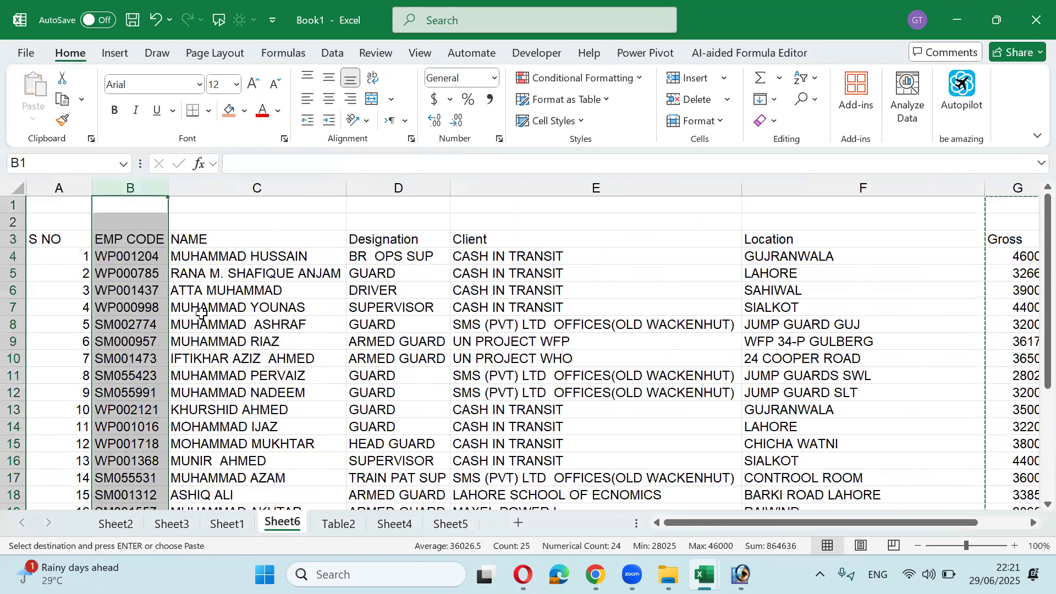
key(Escape)
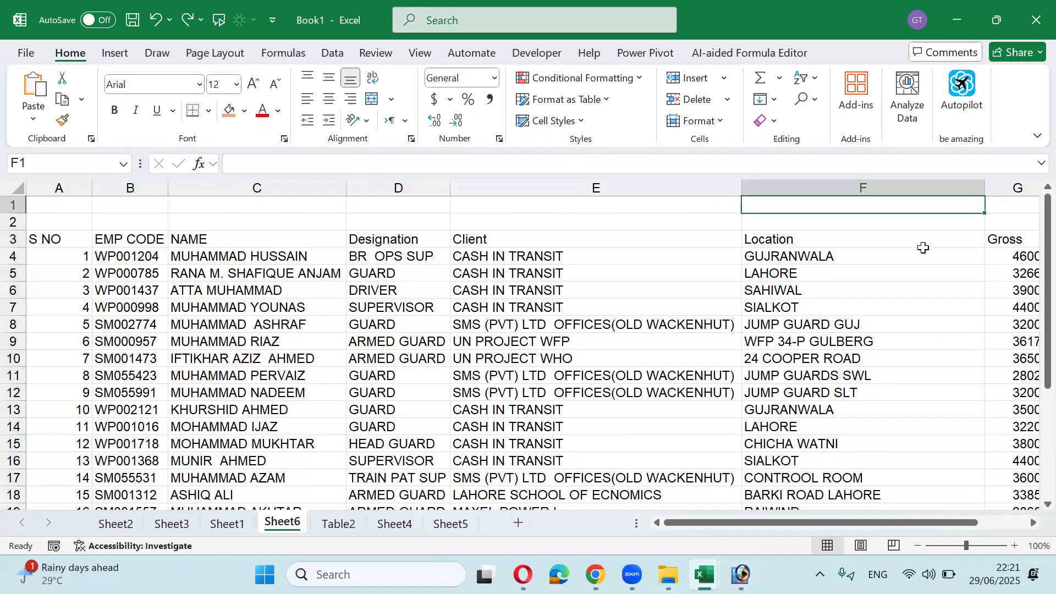
Step: Number row 2 across columns A–G as 7, 6, 5, 3, 4, 2, 1
key(Down)
key(Right)
text(1)
key(Left)
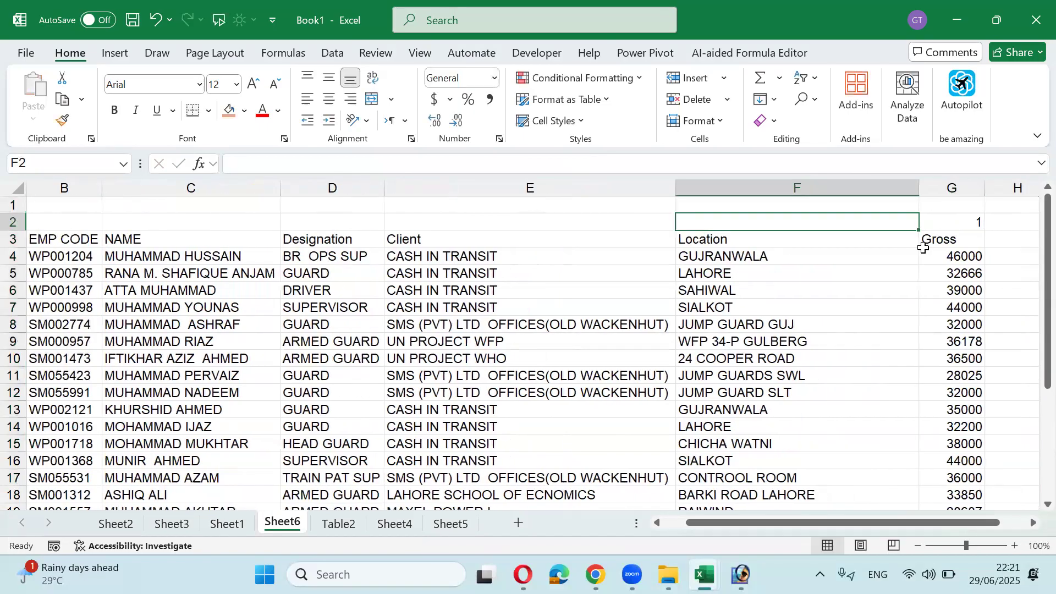
text(2)
key(Left)
text(4)
key(Left)
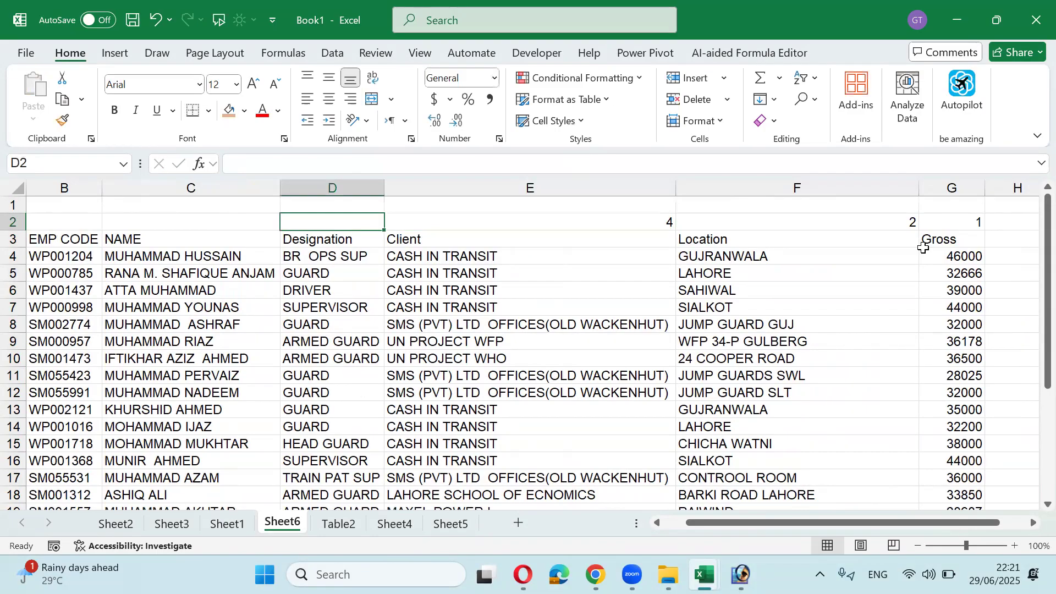
text(3)
key(Left)
key(Left)
key(Left)
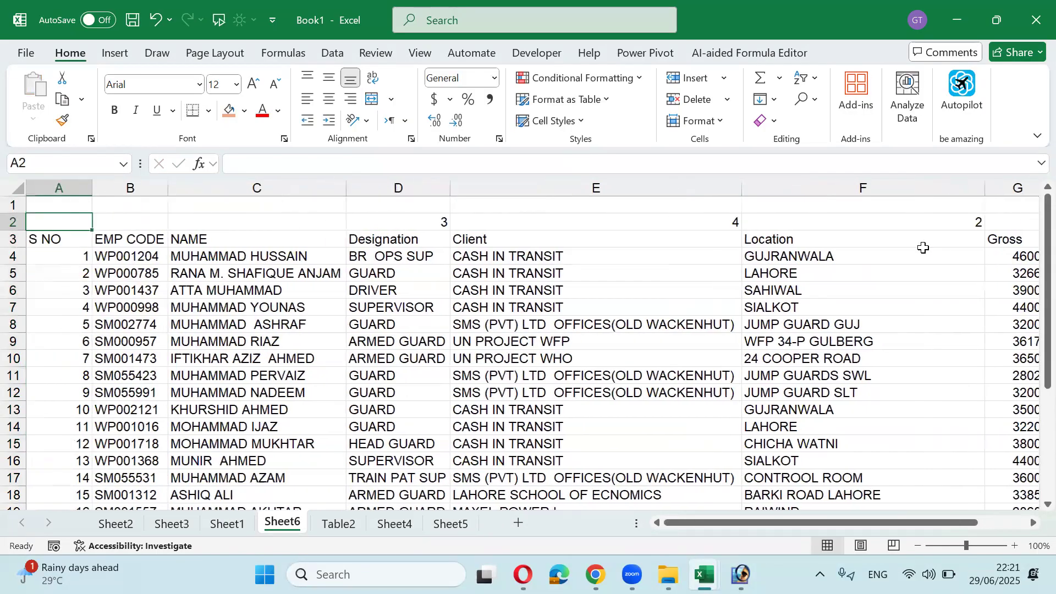
key(Right)
text(6)
key(Right)
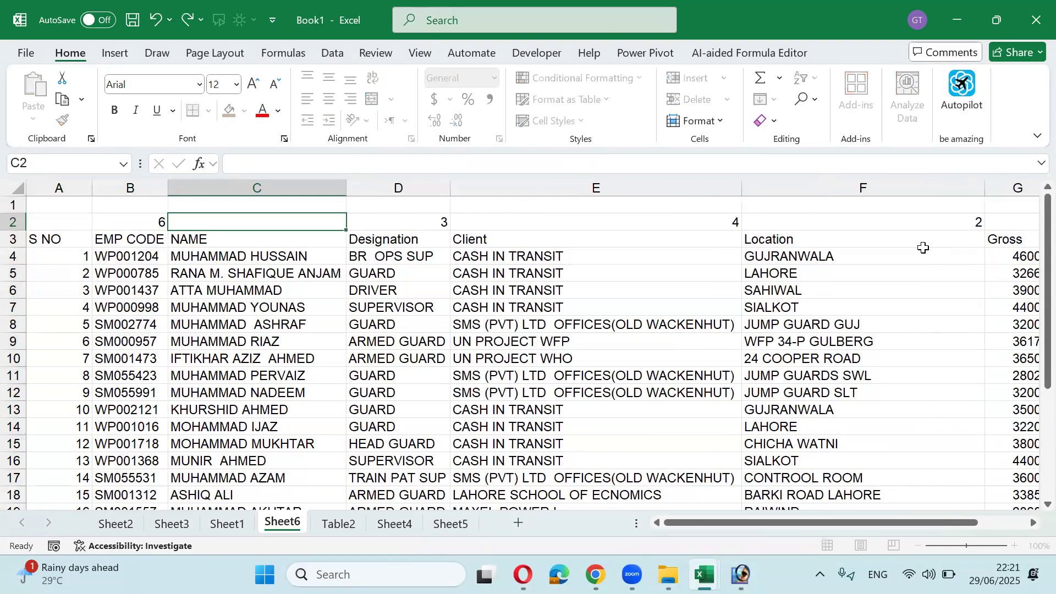
text(5)
key(Left)
key(Left)
text(7)
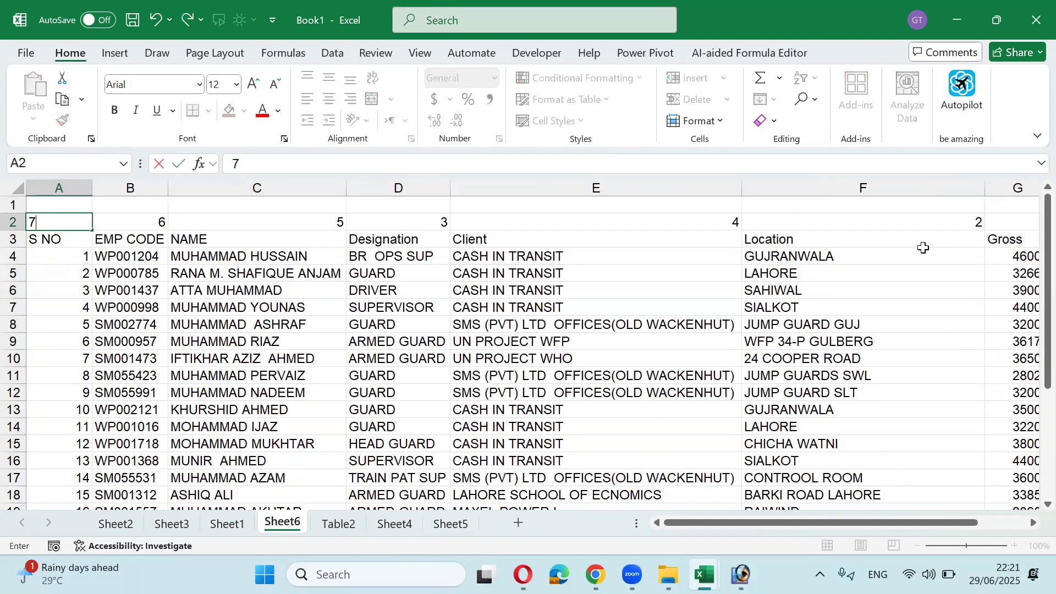
key(Right)
Step: Select the table from A2 down to row 27 and open the Sort dialog with Alt+D, S
key(Left)
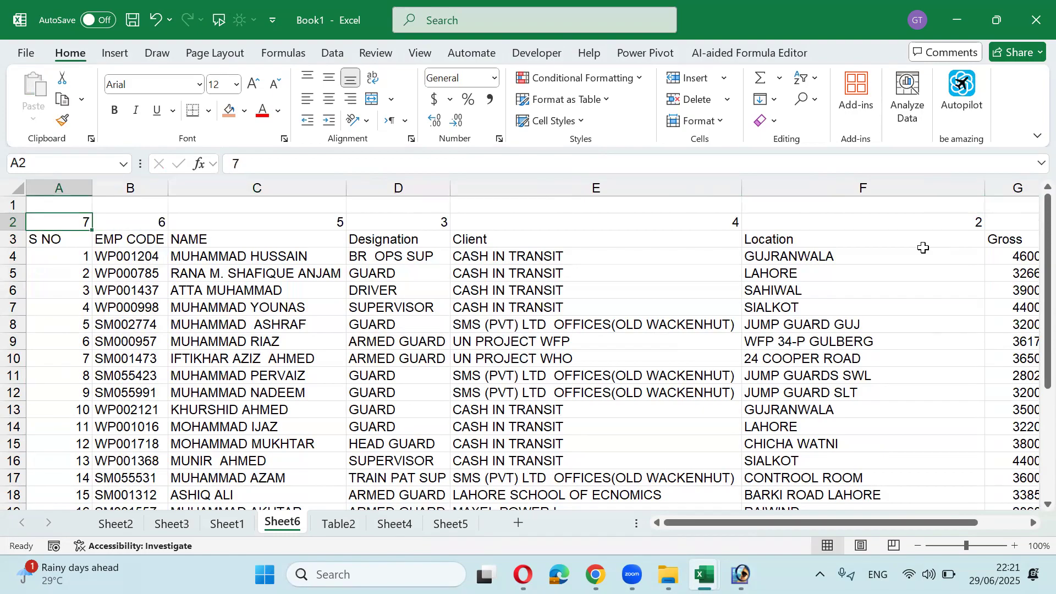
key(shift+Right)
key(shift+Right)
key(shift+Right)
key(shift+Right)
key(shift+Right)
key(shift+Right)
key(shift+Right)
key(shift+Left)
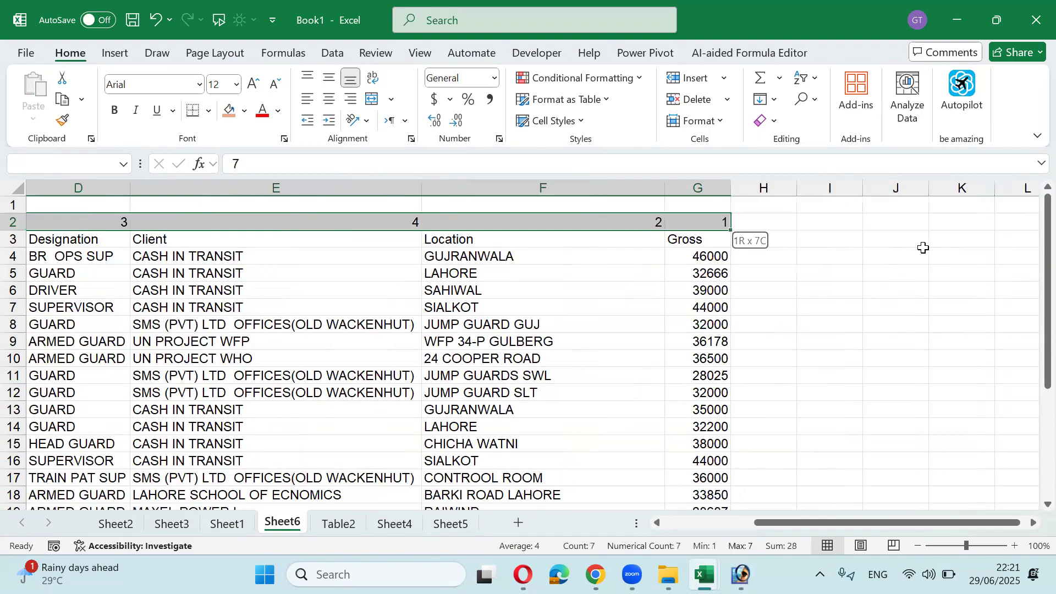
key(ctrl+shift+Down)
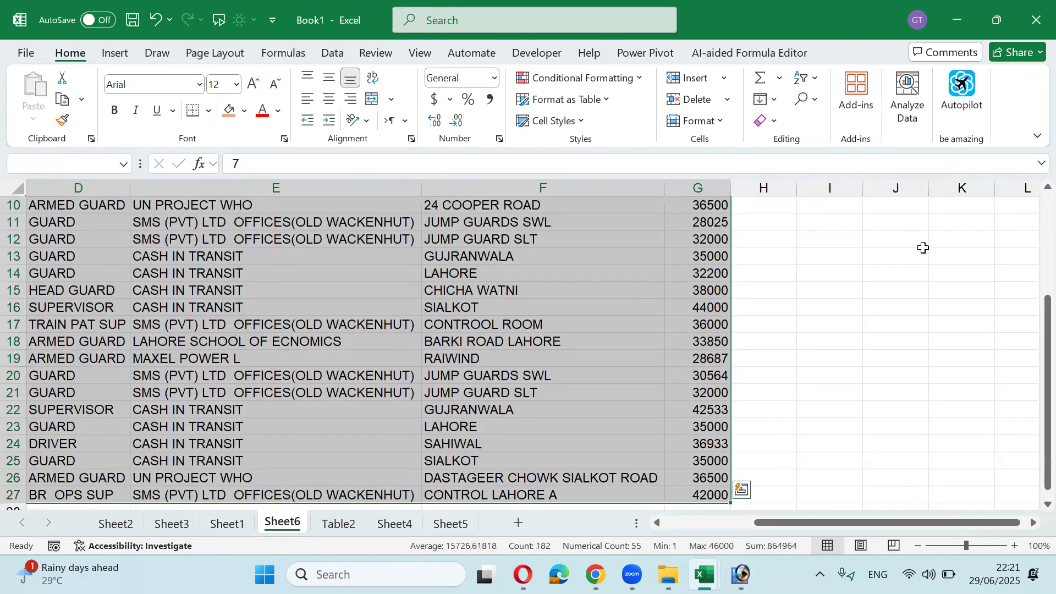
key(alt+d)
key(s)
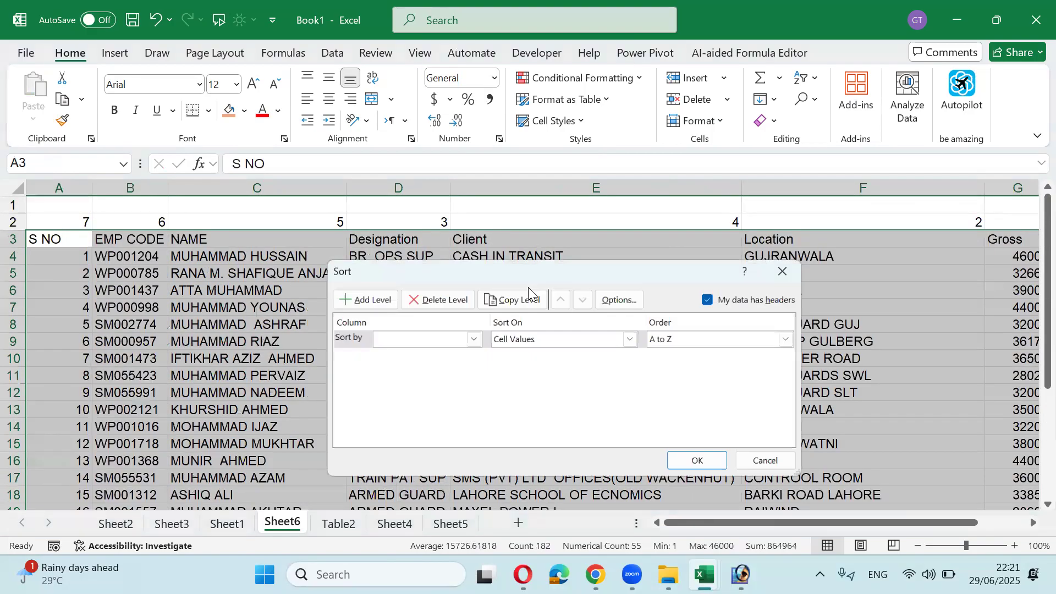
Step: Sort the columns left to right by Row 2, smallest to largest, putting Gross first
click(617, 299)
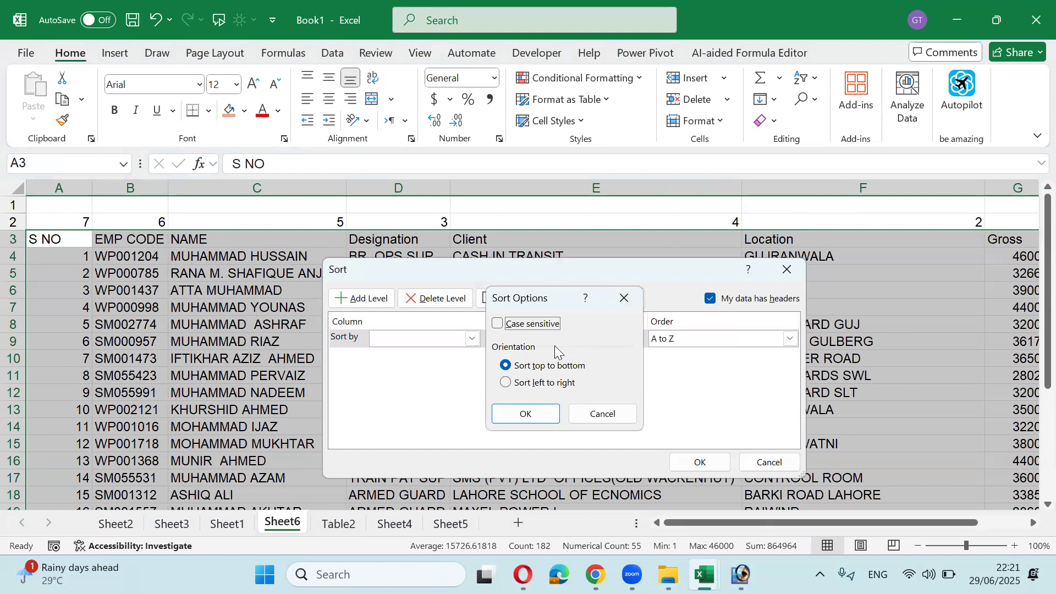
click(513, 386)
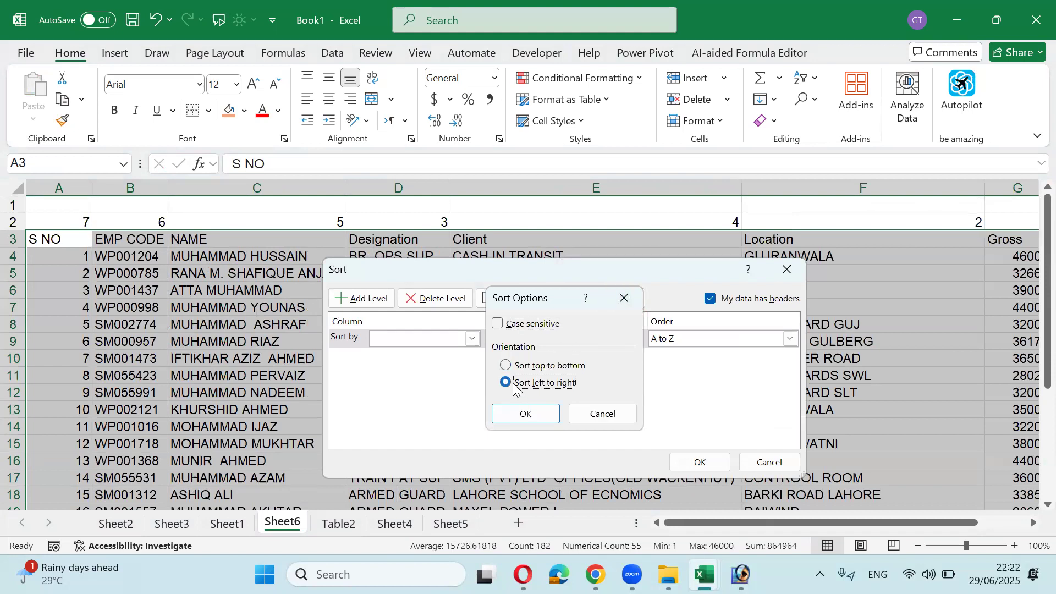
click(527, 413)
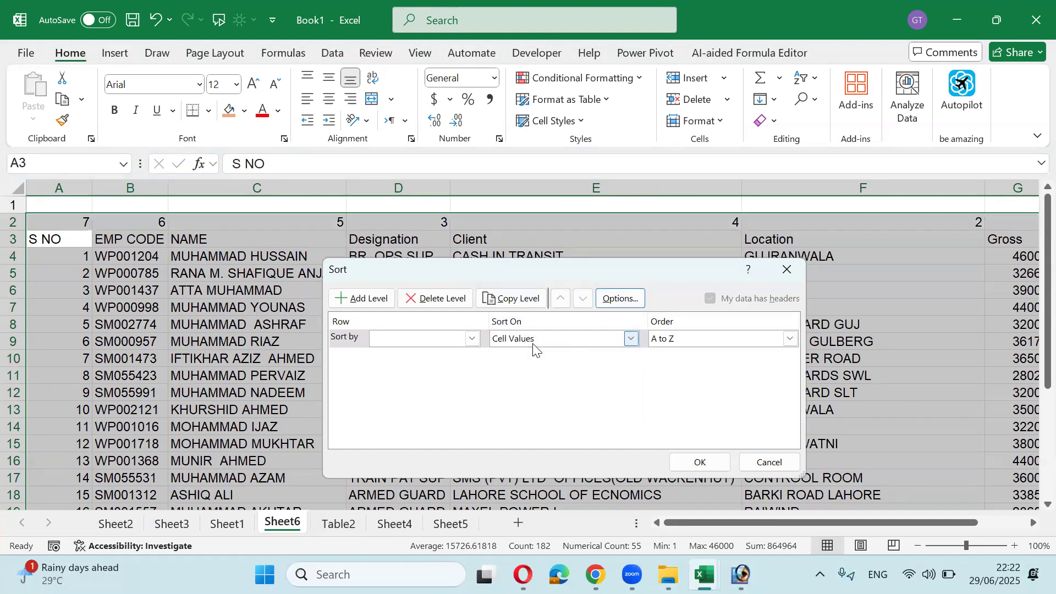
click(472, 339)
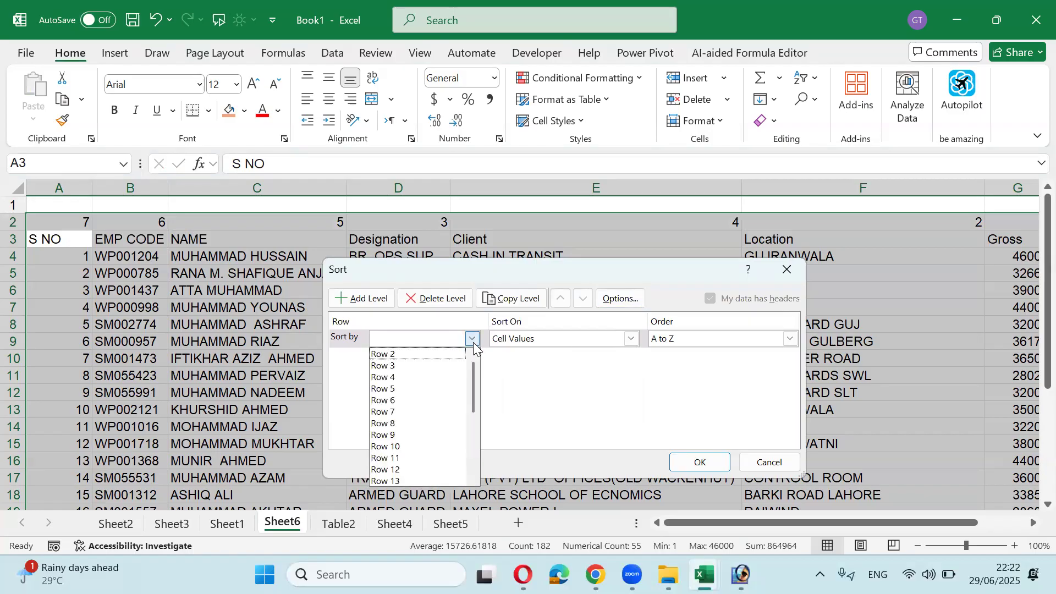
click(443, 356)
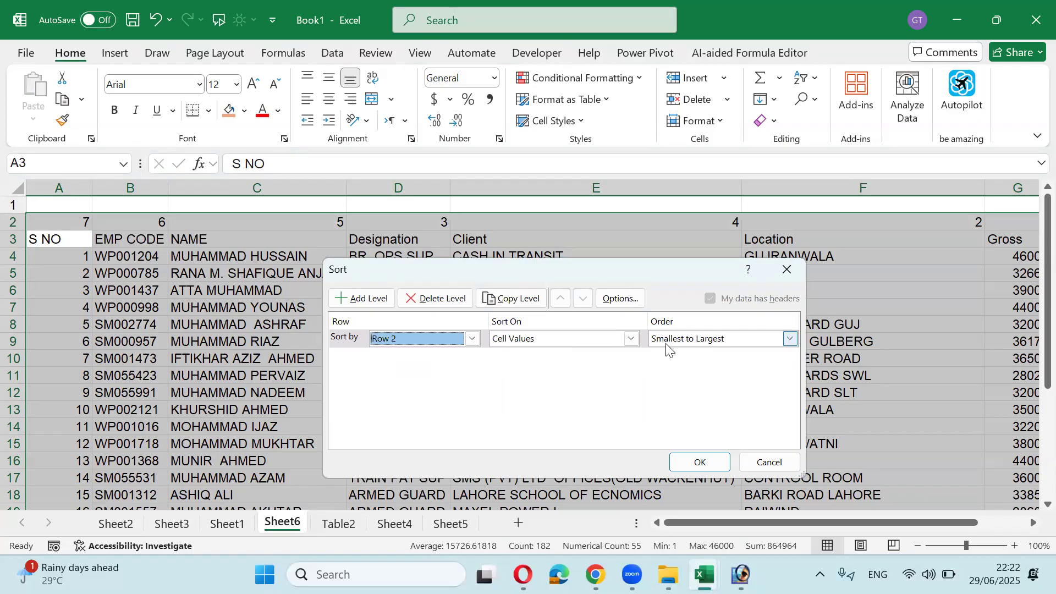
click(697, 461)
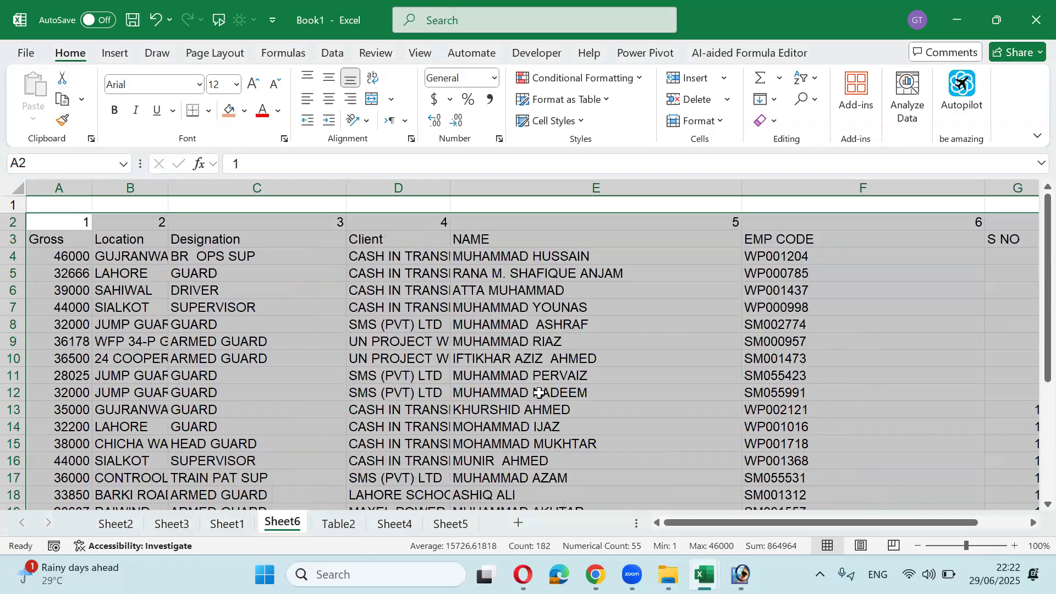
Step: Delete the row 2 order numbers, then undo to restore them
click(72, 226)
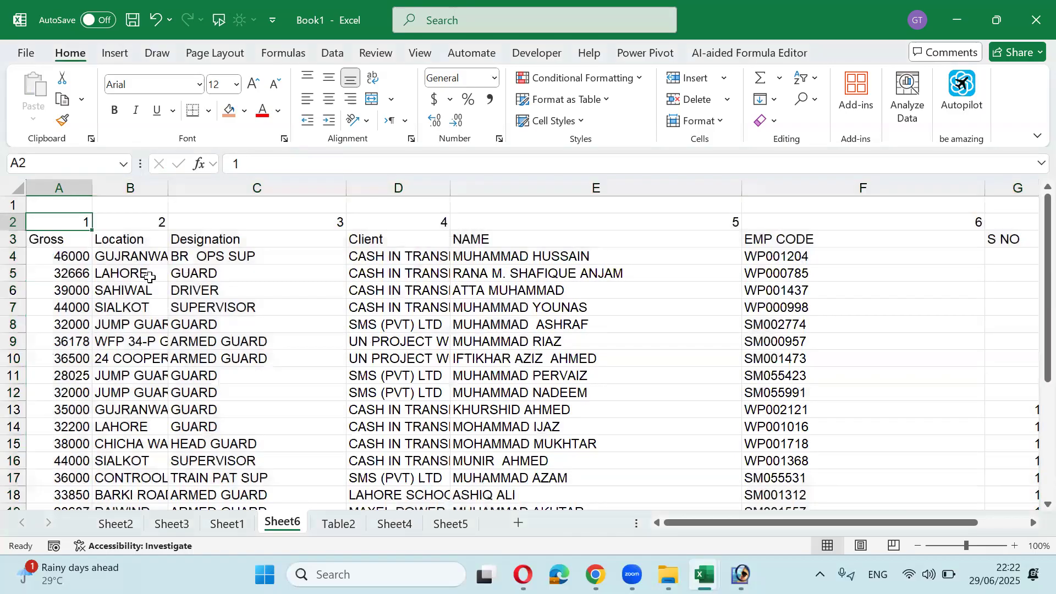
key(Right)
key(Right)
key(Right)
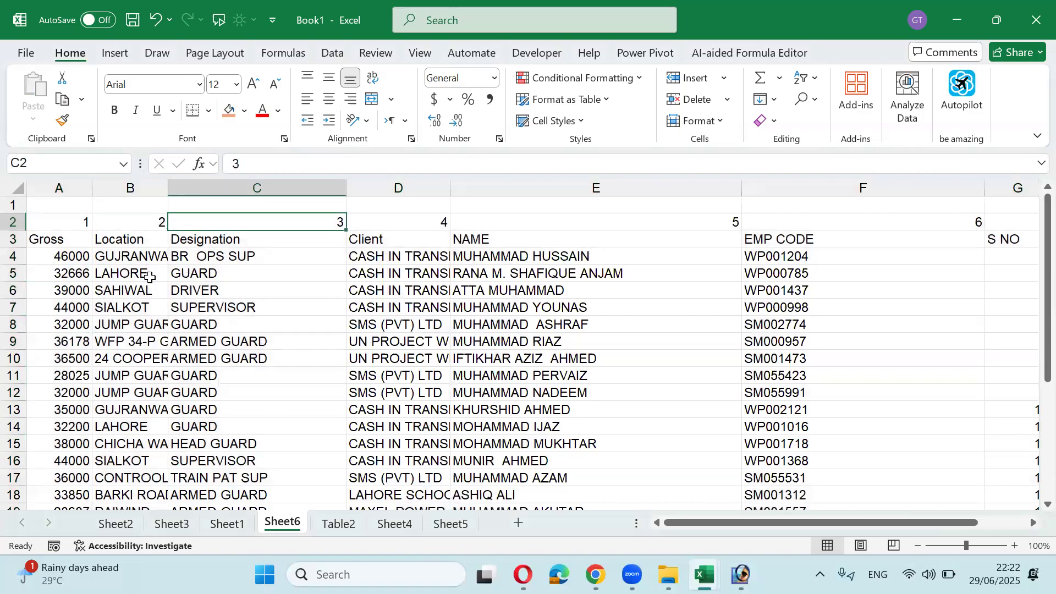
key(Down)
key(Right)
key(Right)
key(Up)
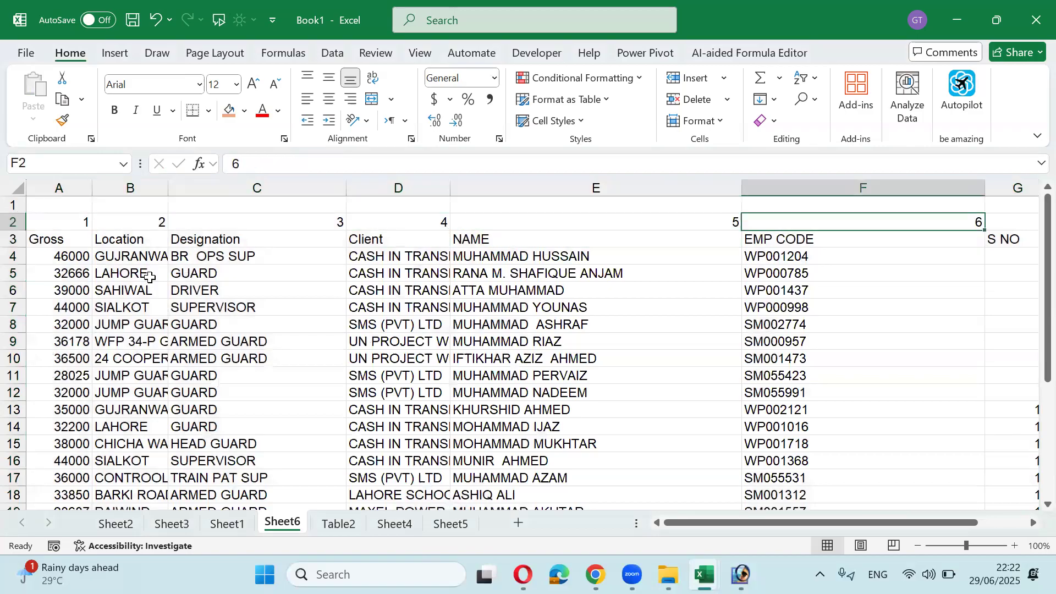
key(Right)
key(ctrl+shift+Left)
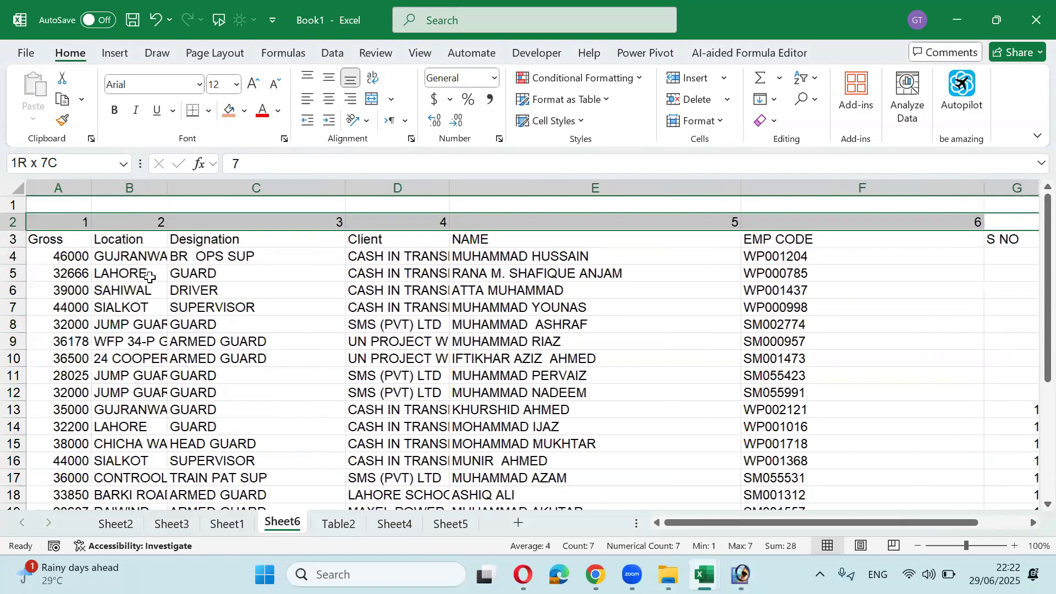
key(Delete)
key(Left)
key(Home)
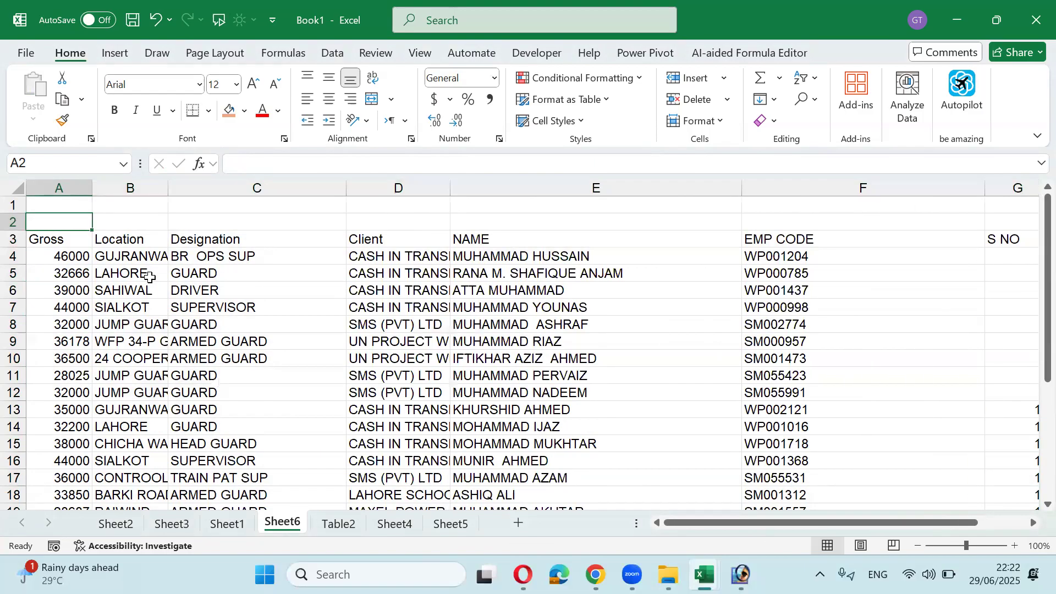
key(ctrl+z)
Step: Select the table from A2 down to row 27 and reopen the Sort dialog
key(Left)
key(Left)
key(Left)
key(Left)
key(Left)
key(Left)
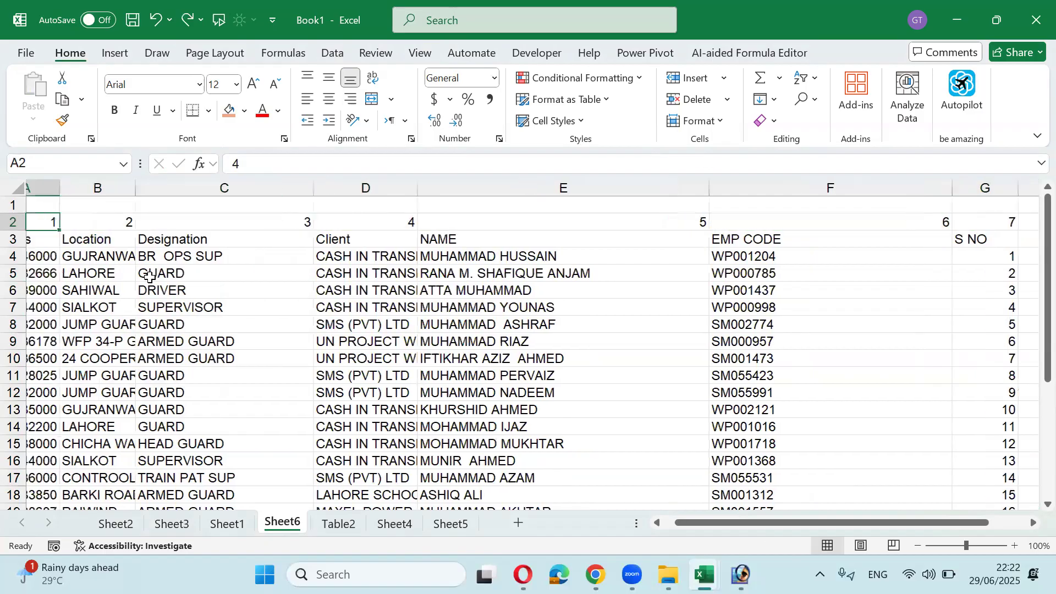
key(shift+Right)
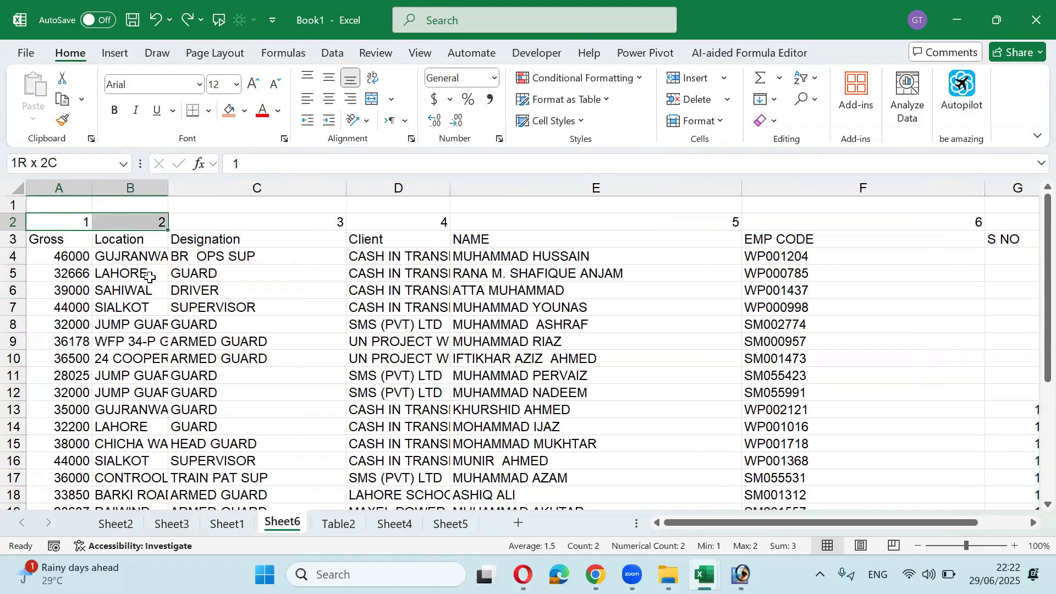
key(shift+Right)
key(shift+Right)
key(shift+Right)
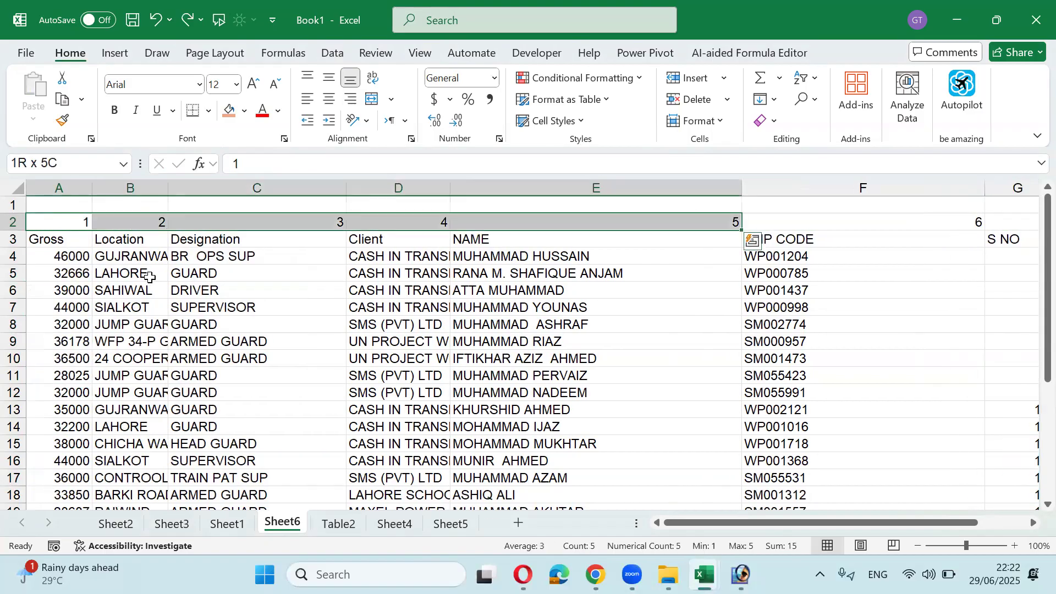
key(shift+Right)
key(shift+Right)
key(ctrl+shift+Down)
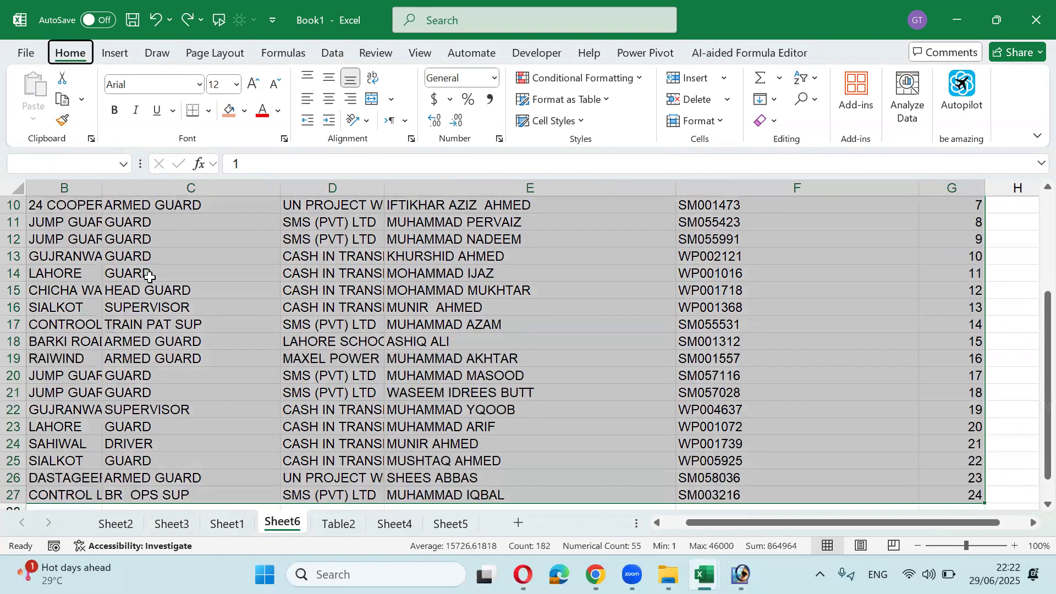
key(alt+d)
key(s)
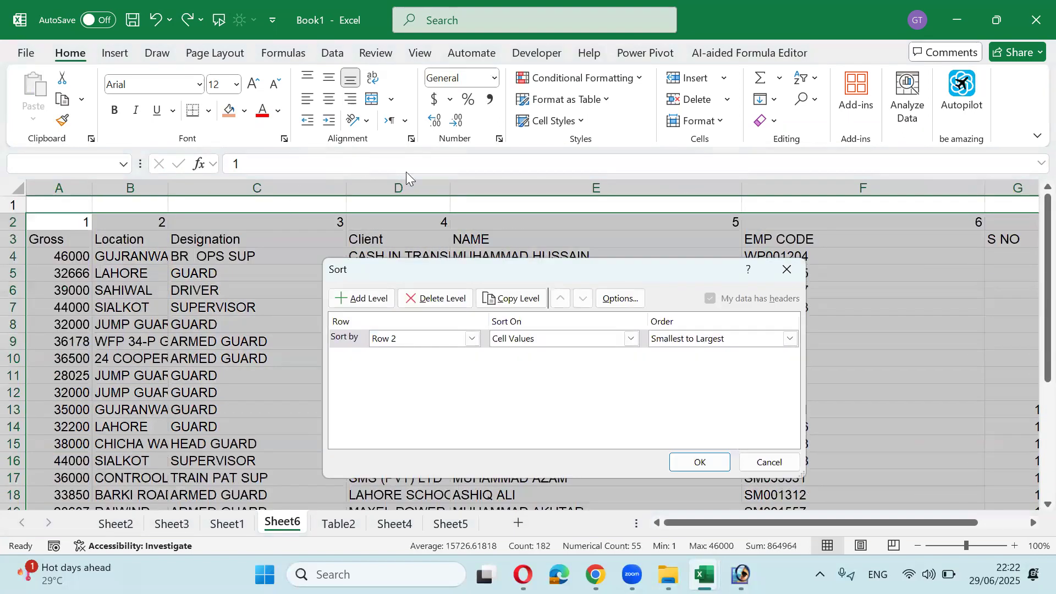
Step: Reapply the left-to-right sort by row 2 with the current settings
click(600, 302)
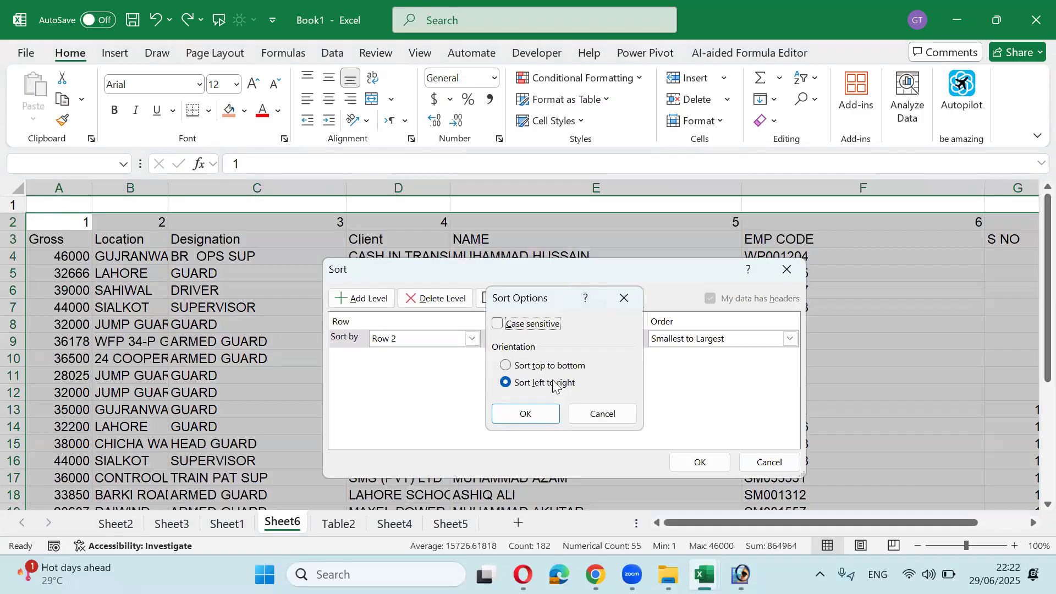
click(539, 411)
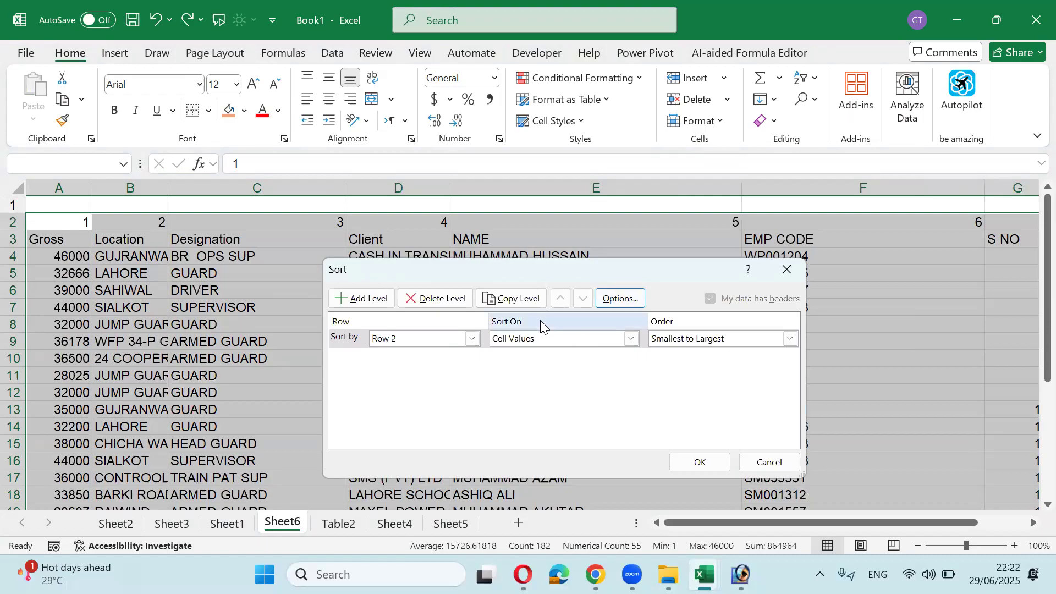
click(697, 461)
Step: Re-sort the columns by row 2 from largest to smallest, making S NO first and Gross last
key(alt+d)
key(s)
click(690, 346)
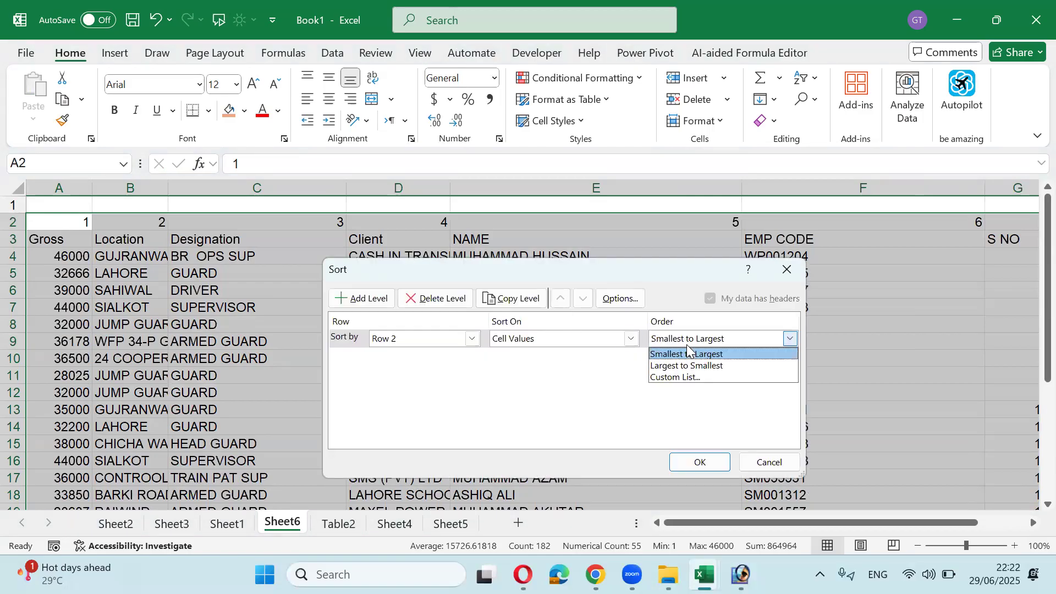
click(691, 364)
click(698, 465)
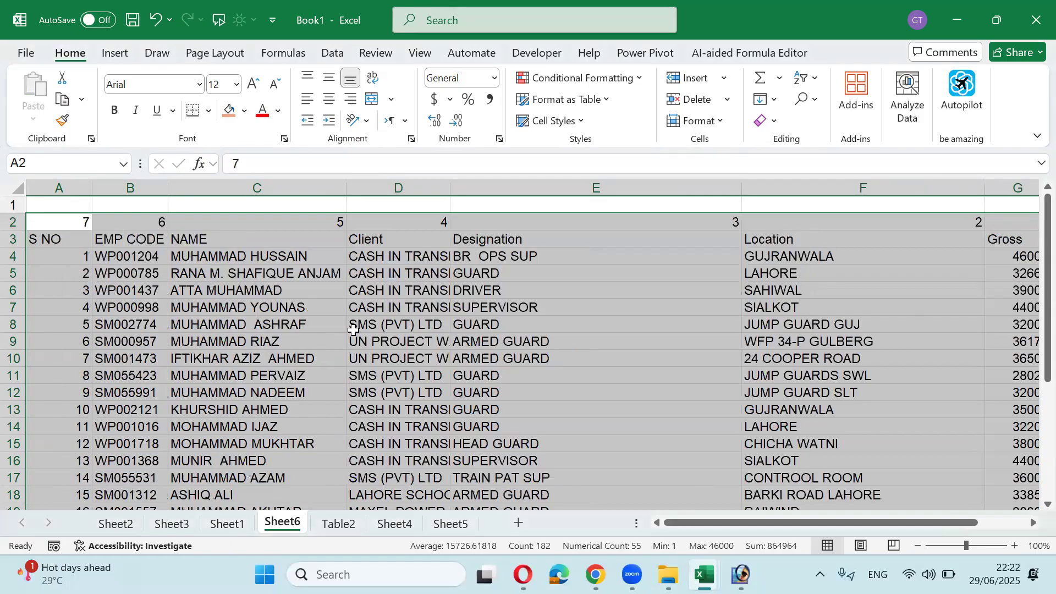
click(353, 292)
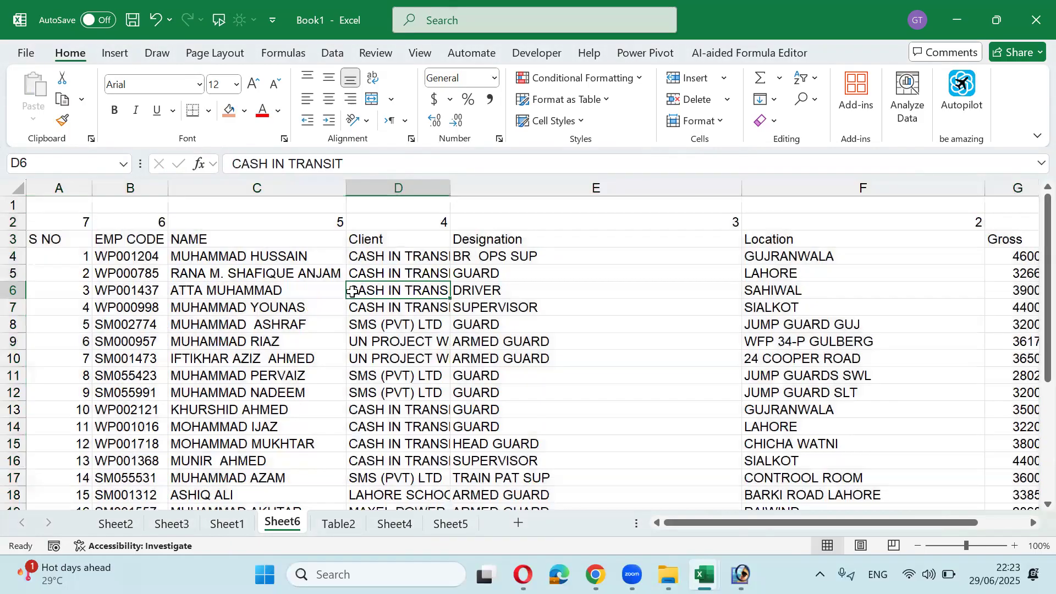
Step: Inspect the row 4 values and narrow the Designation column
click(350, 257)
click(328, 257)
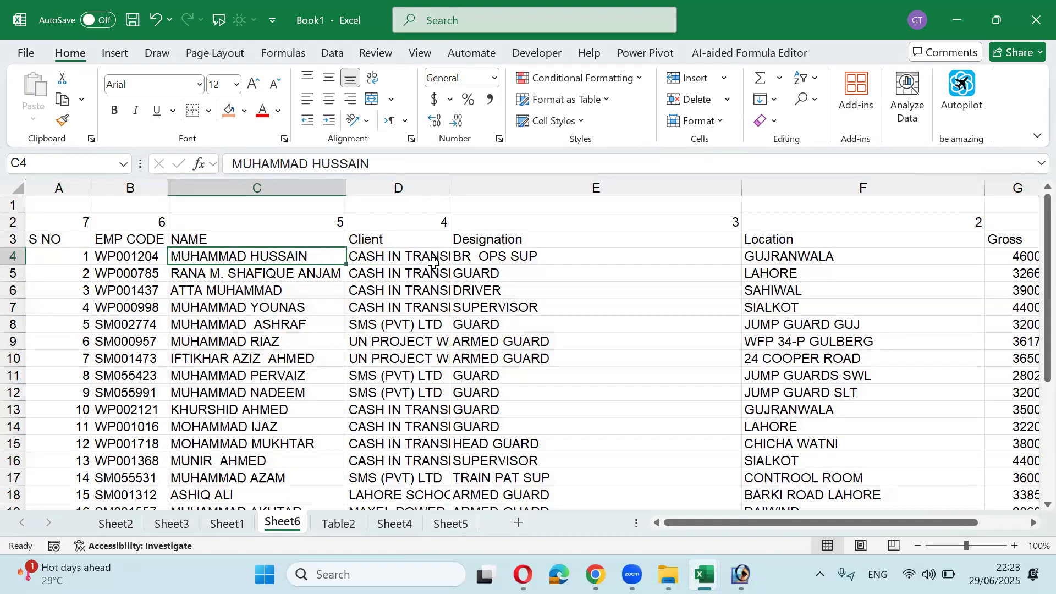
key(Right)
key(Right)
key(Right)
key(Right)
key(Right)
key(Left)
key(Left)
key(Left)
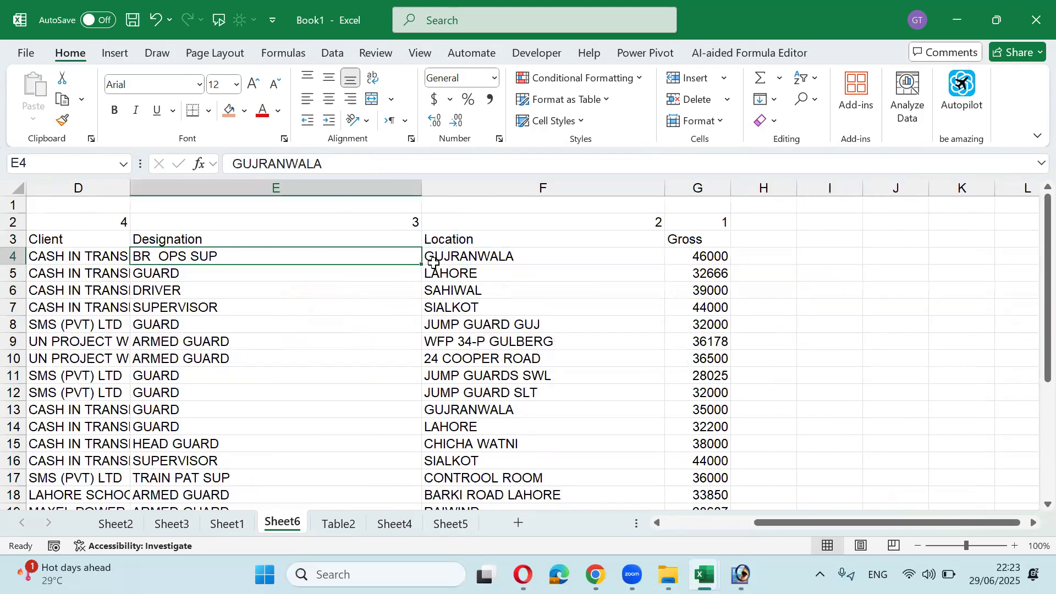
key(Left)
key(Left)
key(Left)
key(Right)
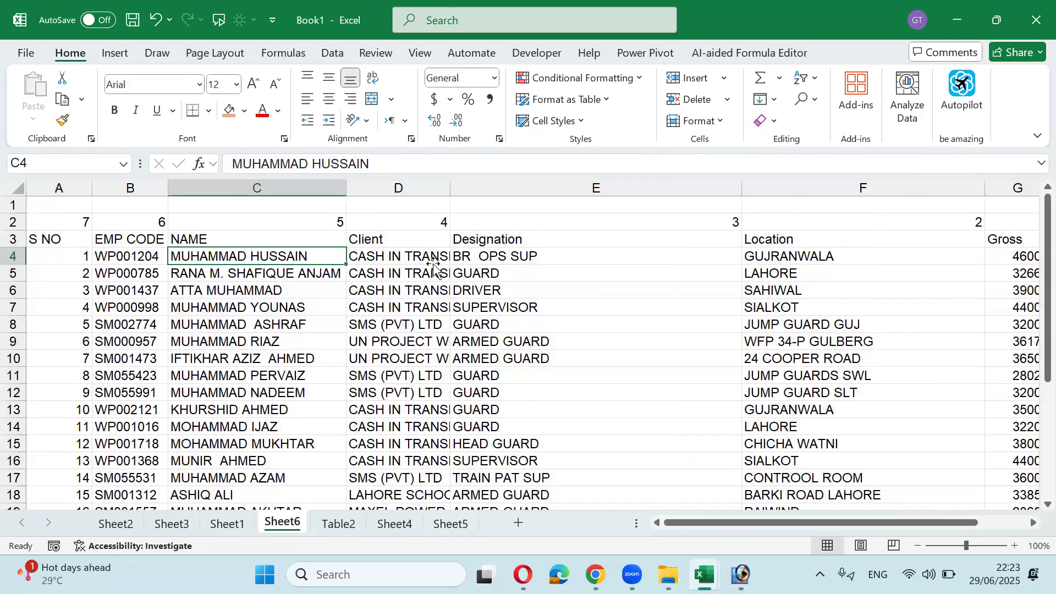
key(Right)
key(Right)
key(Right)
key(Right)
key(Right)
key(Left)
key(Left)
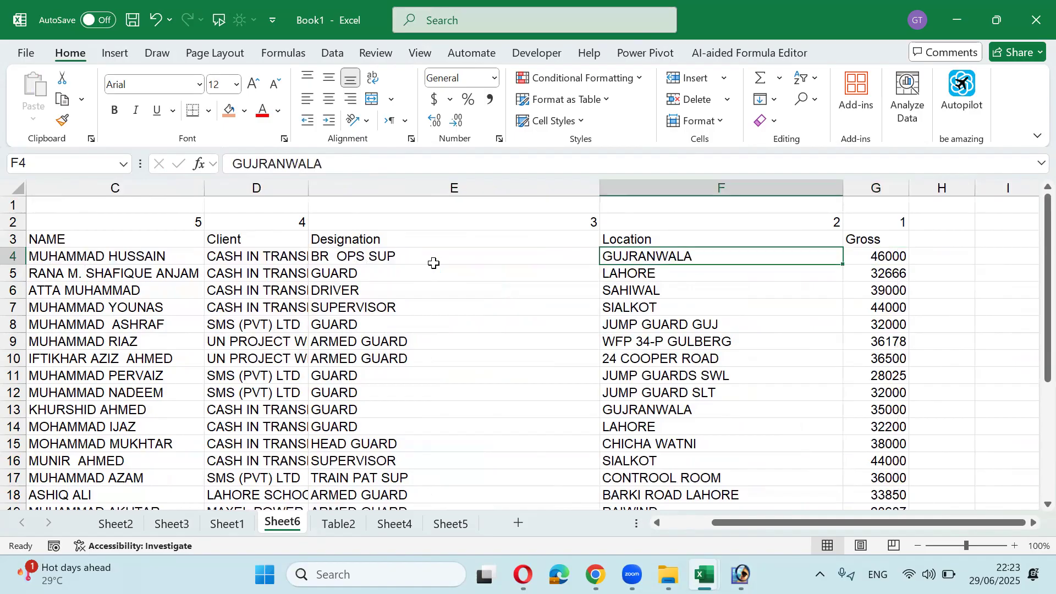
drag(600, 187, 447, 184)
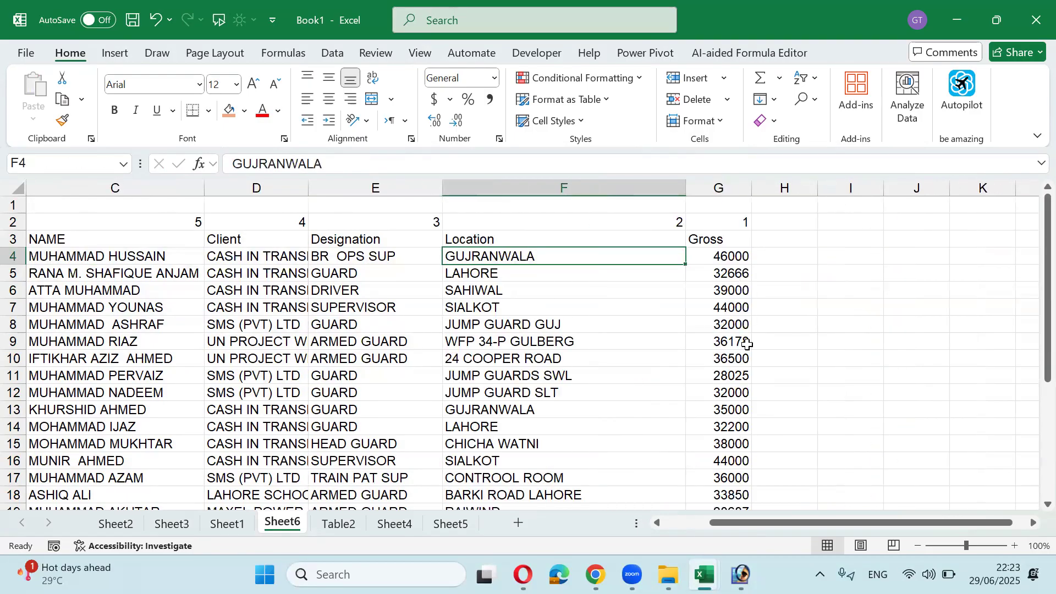
Step: Copy the 17 locations in F4:F20 into D53:D69 and widen column D to fit
key(shift+Down)
key(shift+Down)
key(shift+Down)
key(shift+Down)
key(shift+Down)
key(shift+Down)
key(shift+Down)
key(shift+Down)
key(shift+Down)
key(shift+Down)
key(shift+Down)
key(shift+Down)
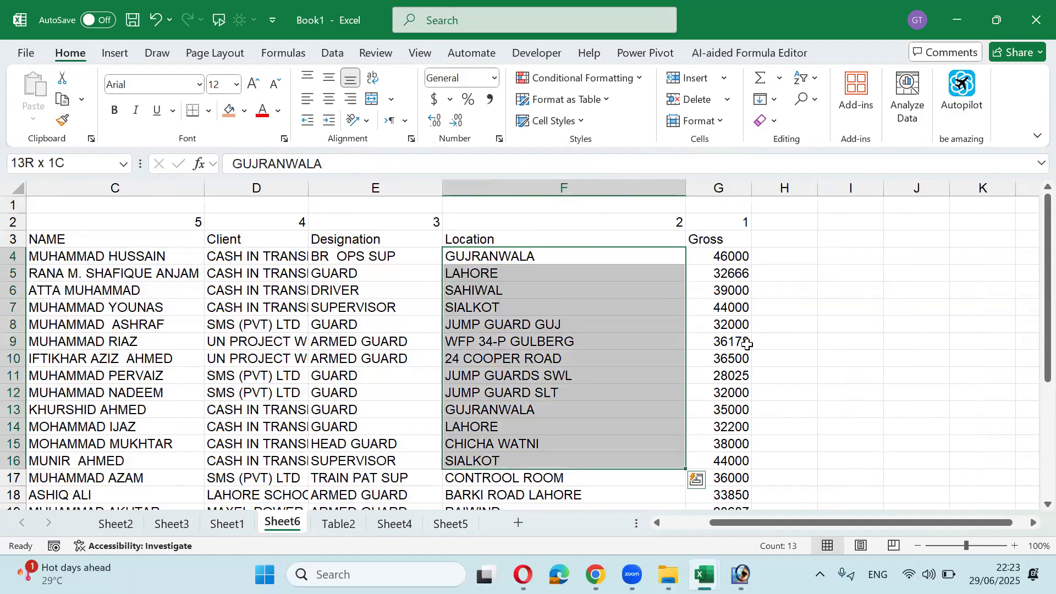
key(shift+Down)
key(shift+Down)
key(shift+Down)
key(shift+Down)
key(ctrl+c)
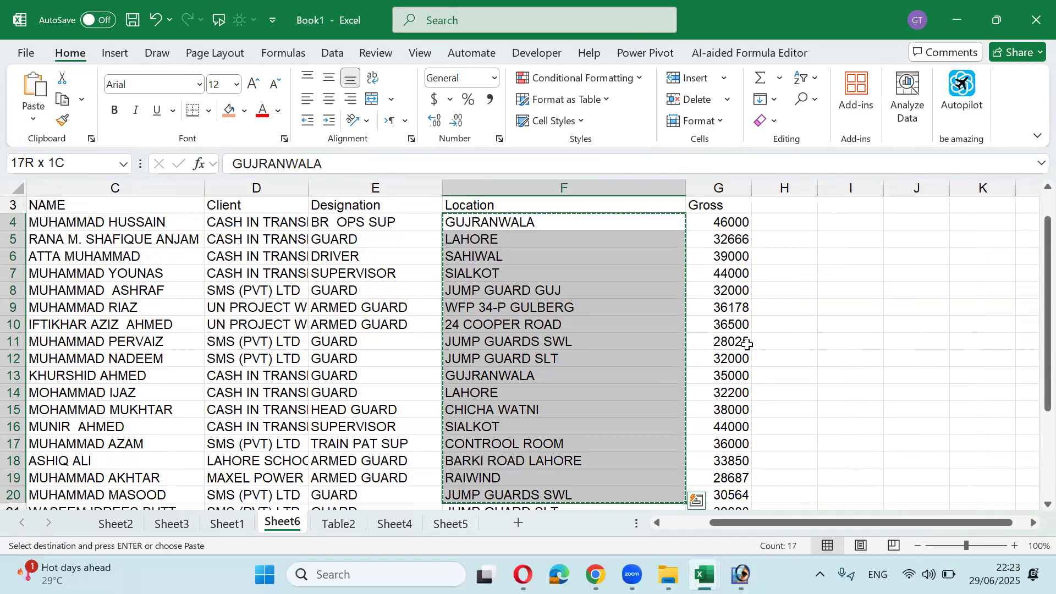
scroll(591, 324, down, 15)
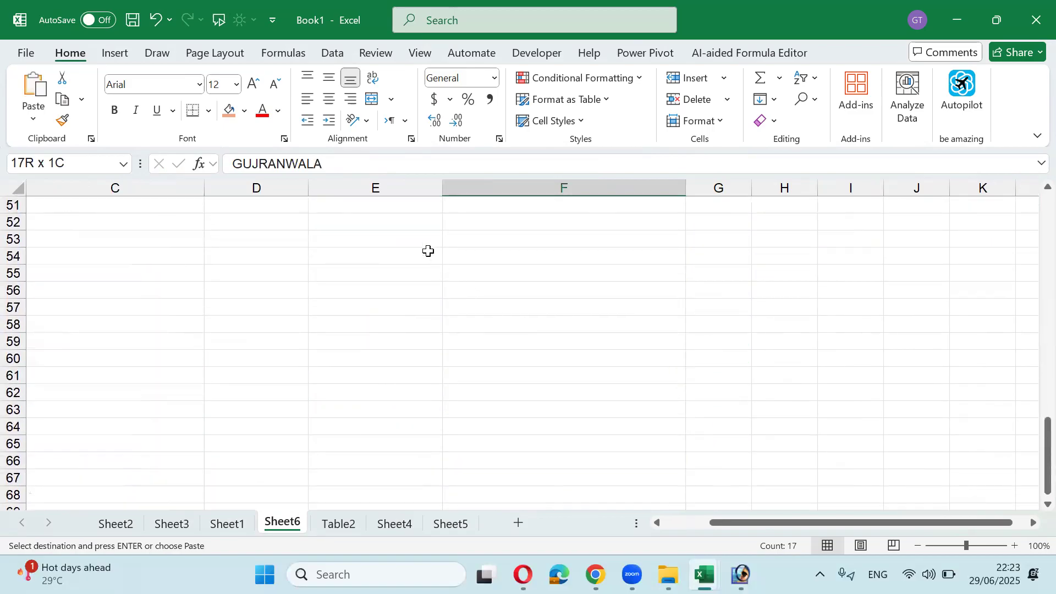
click(293, 237)
key(ctrl+v)
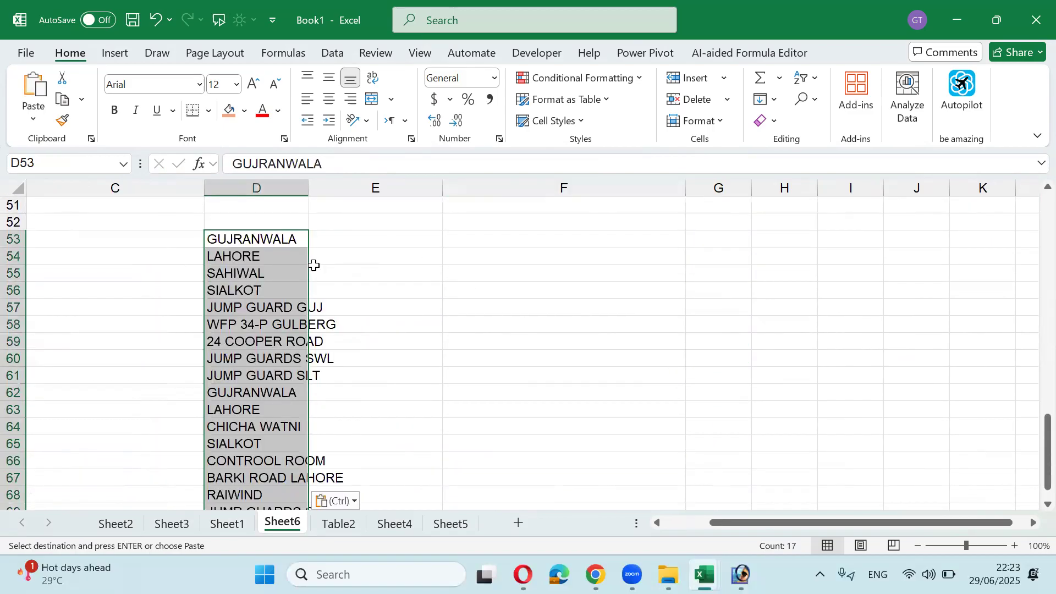
double_click(309, 187)
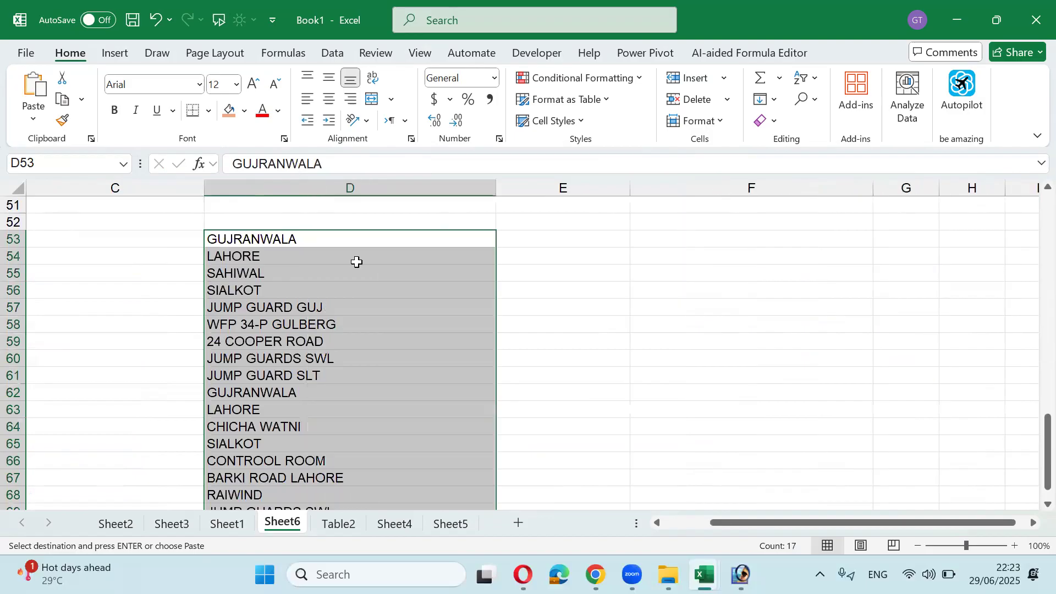
scroll(448, 282, up, 4)
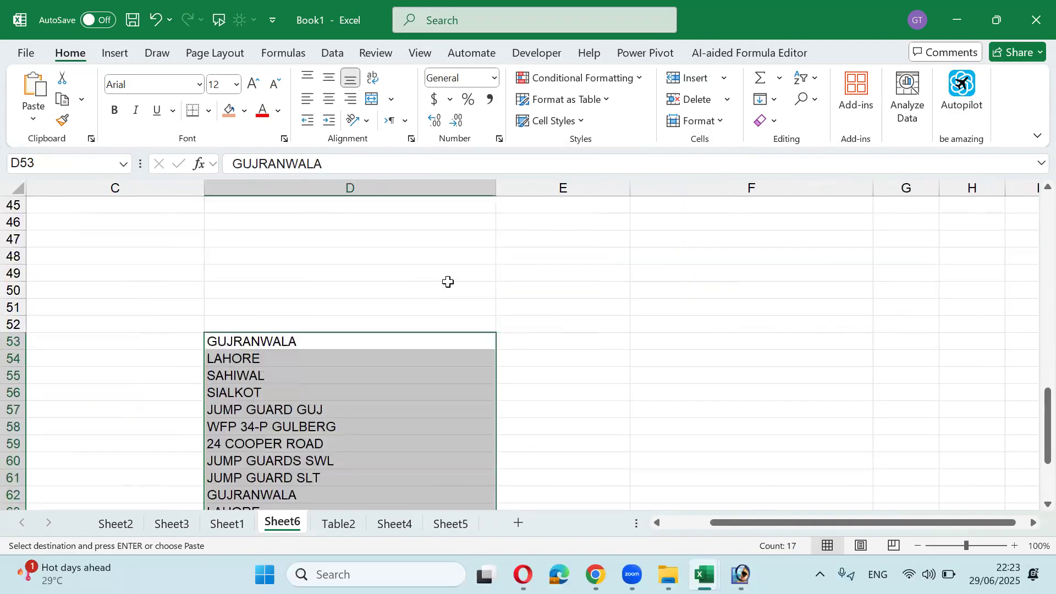
scroll(528, 294, down, 1)
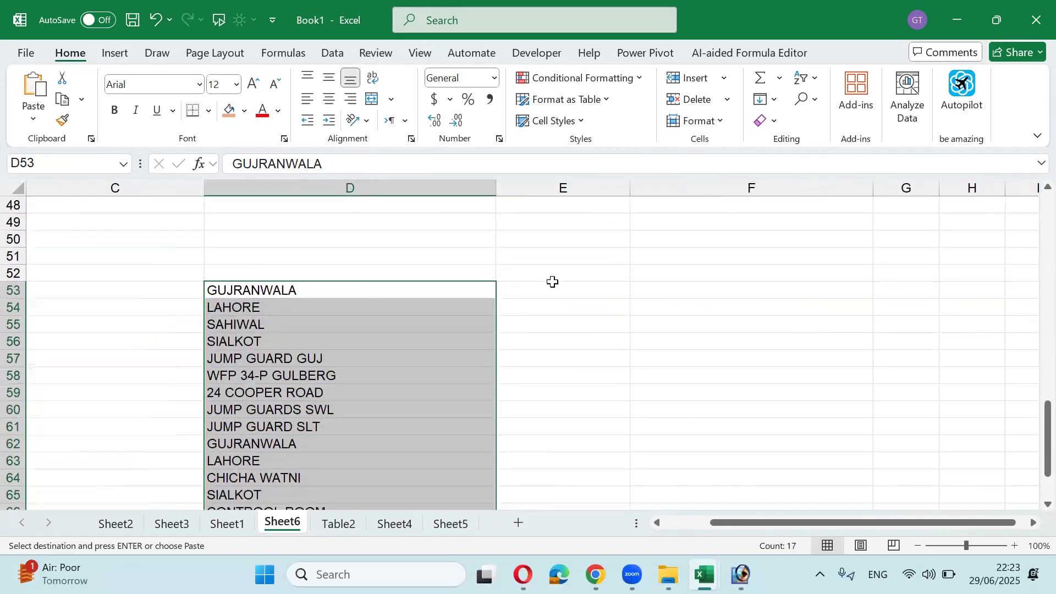
click(591, 294)
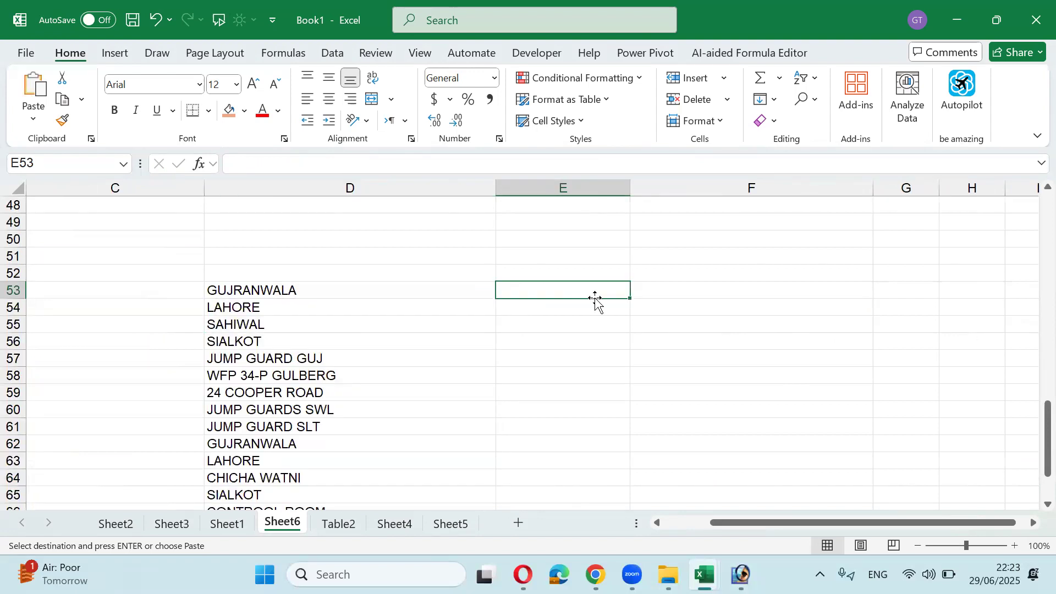
Step: Enter =SORT(D53:D69,1,1) in E53 to list the locations alphabetically
text(=sor)
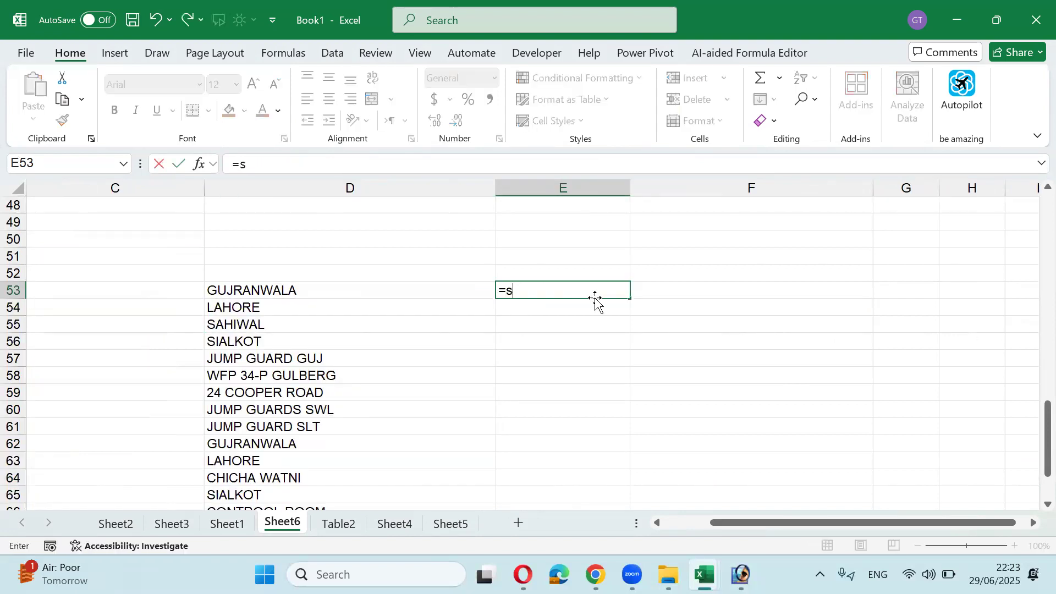
key(Tab)
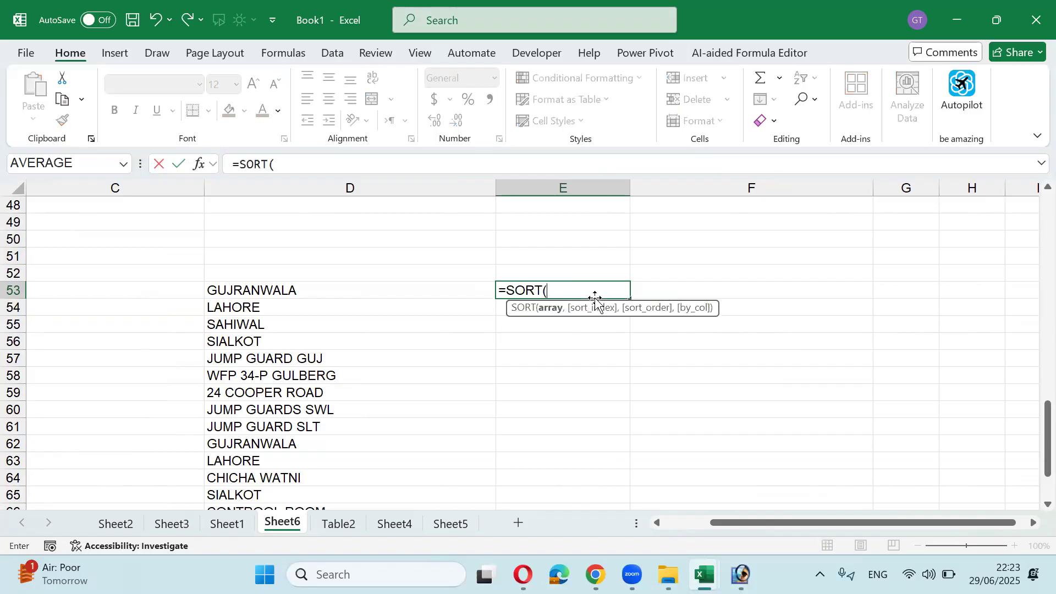
key(Left)
key(ctrl+shift+Down)
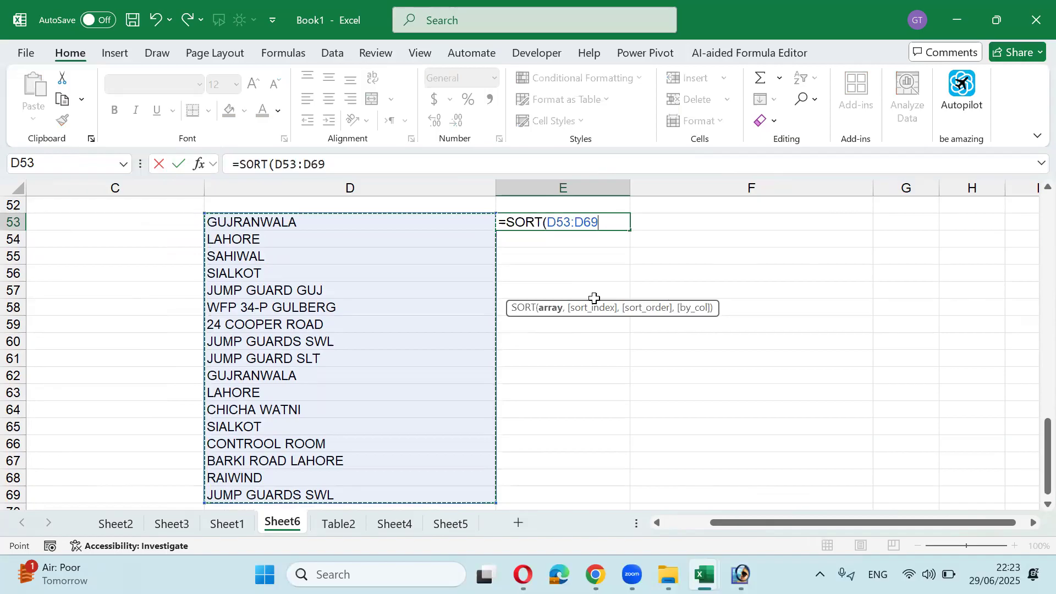
text(,)
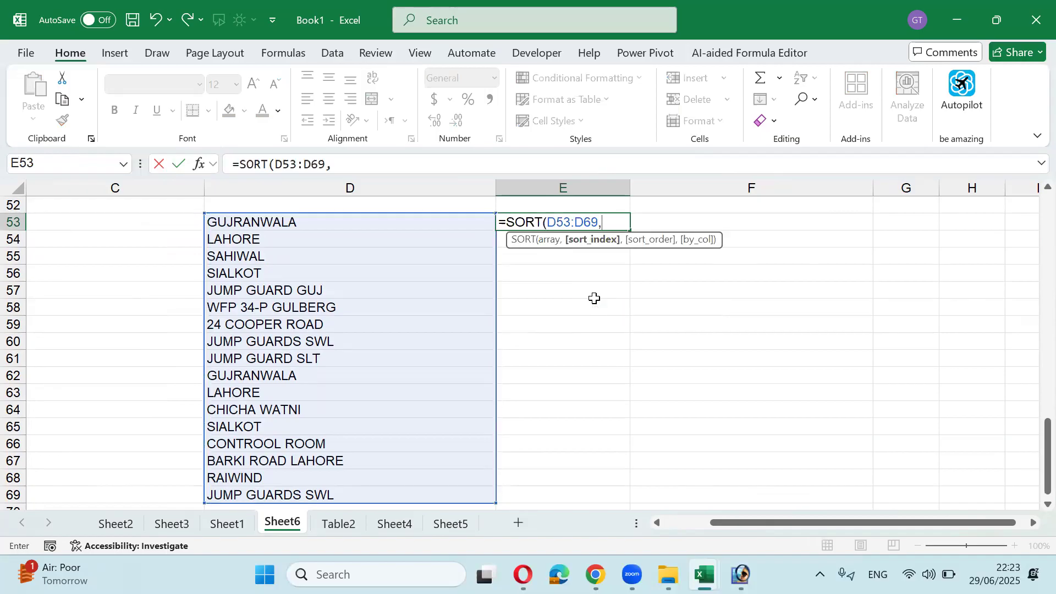
text(1,)
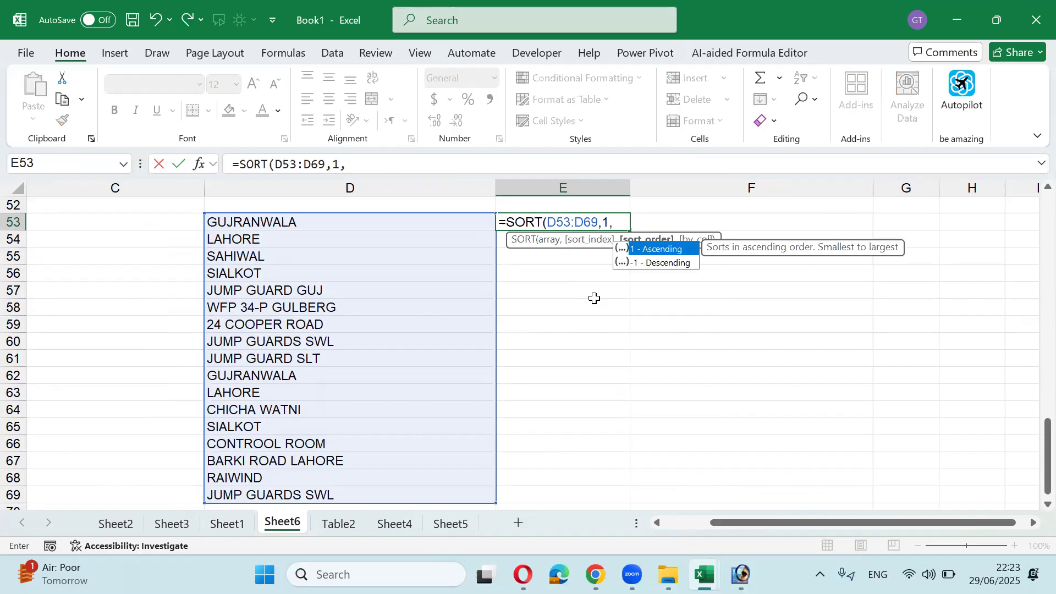
text(1)
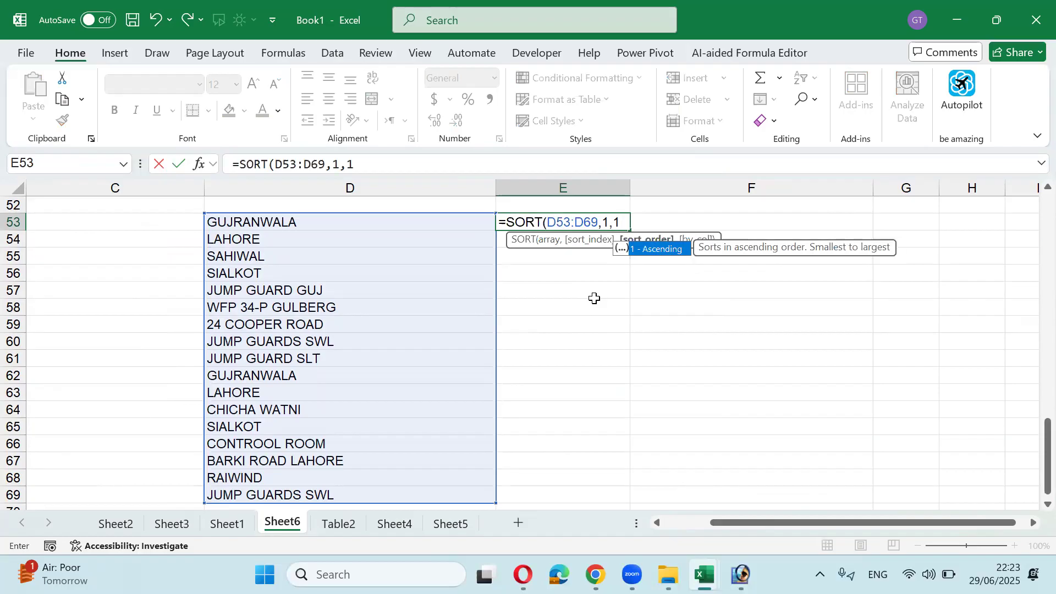
text())
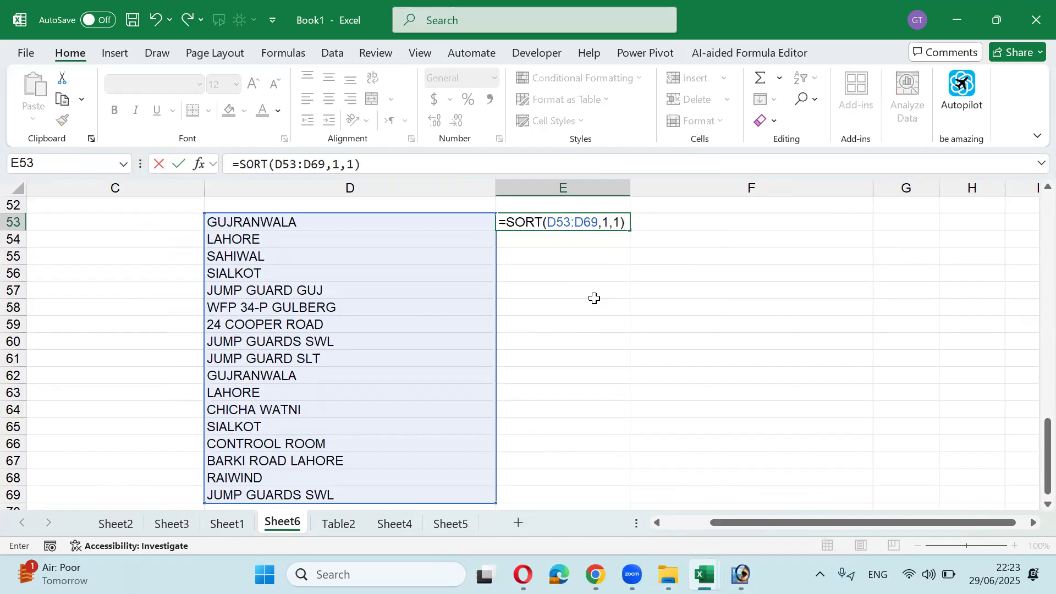
key(Return)
key(Up)
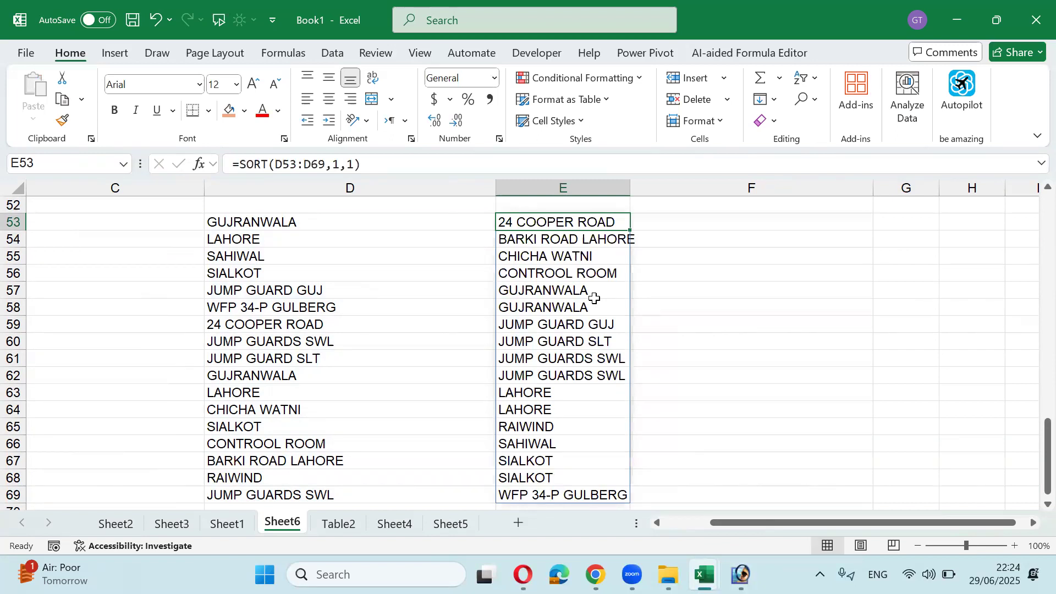
Step: Replace the SIALKOT entry in D56 with 'Abbot Abad'
key(ctrl+shift+Down)
key(Up)
key(Left)
key(Left)
key(Down)
key(Right)
key(Right)
key(Left)
key(Down)
key(Down)
key(Down)
text(Abbot Abad)
key(Tab)
key(Up)
key(Up)
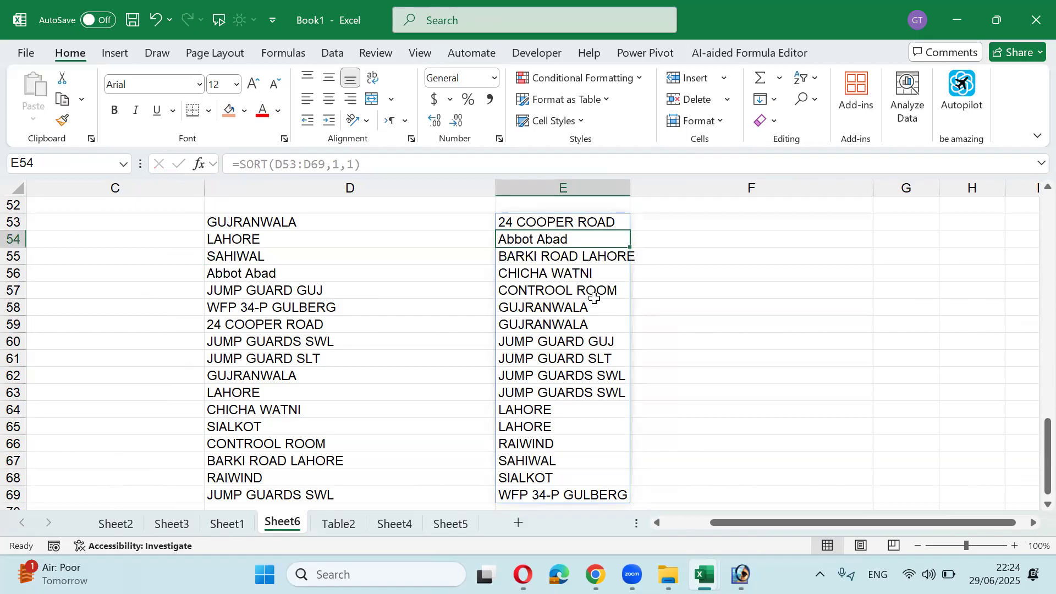
key(Left)
key(Down)
key(Down)
key(Down)
key(Down)
key(Down)
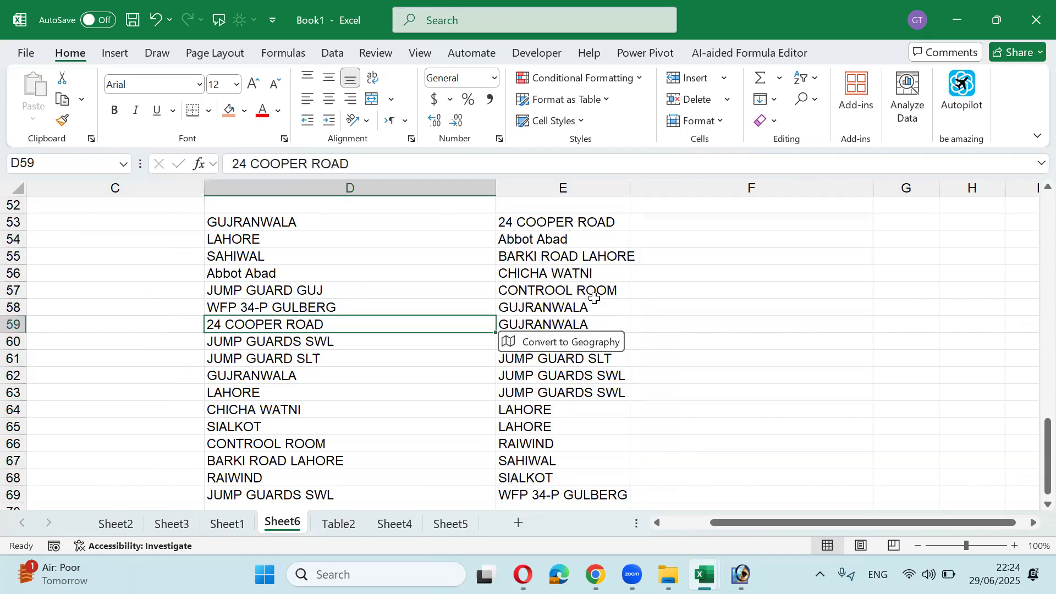
text(Bahawal Nagar)
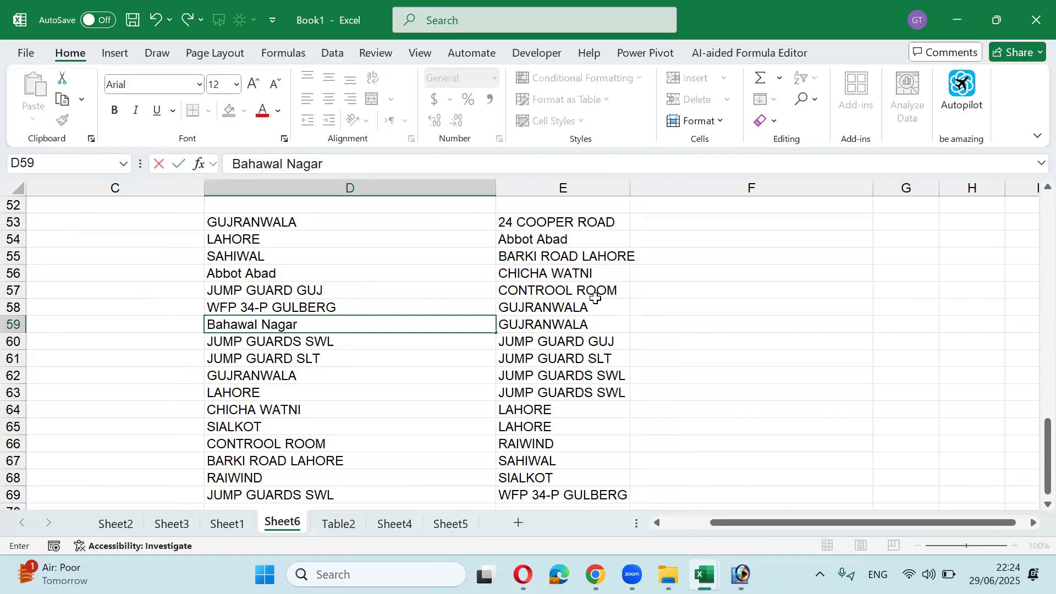
click(595, 297)
key(Up)
key(Up)
key(Up)
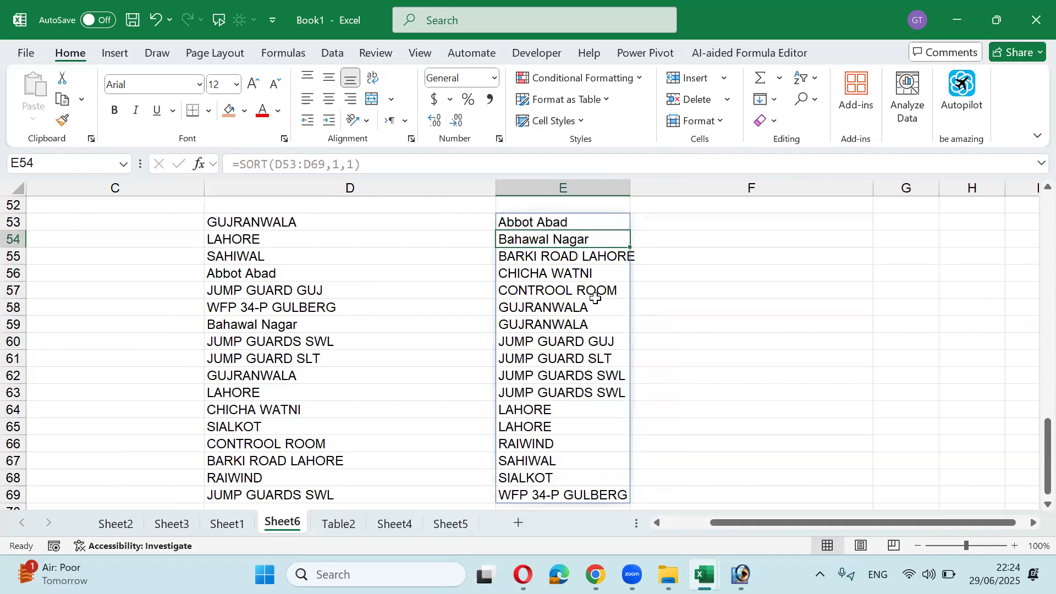
key(Up)
key(Up)
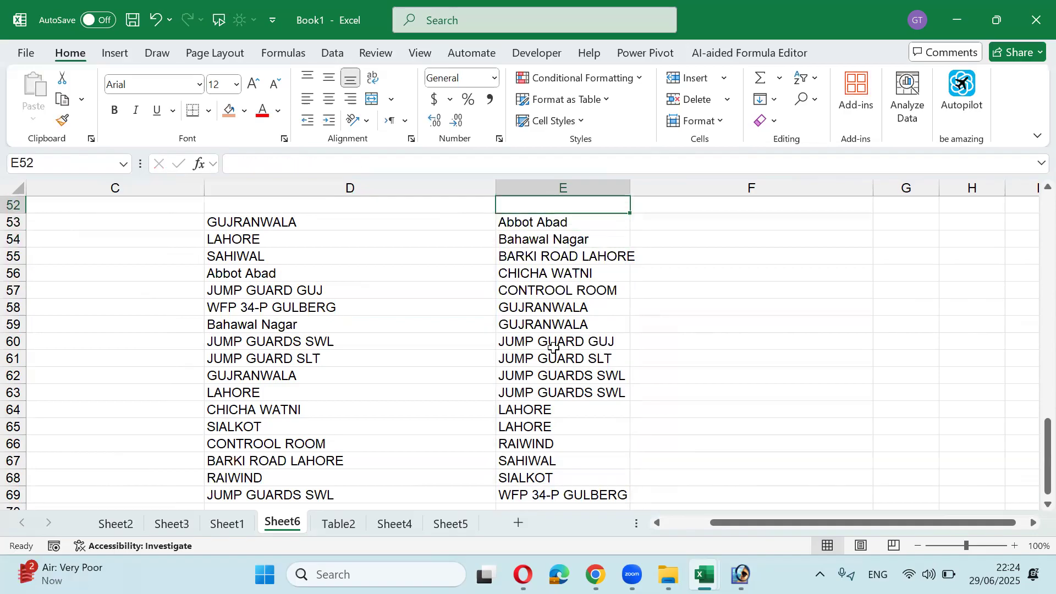
Step: Go to the S NO header in cell A3 of Sheet6
scroll(459, 321, up, 5)
scroll(459, 323, down, 2)
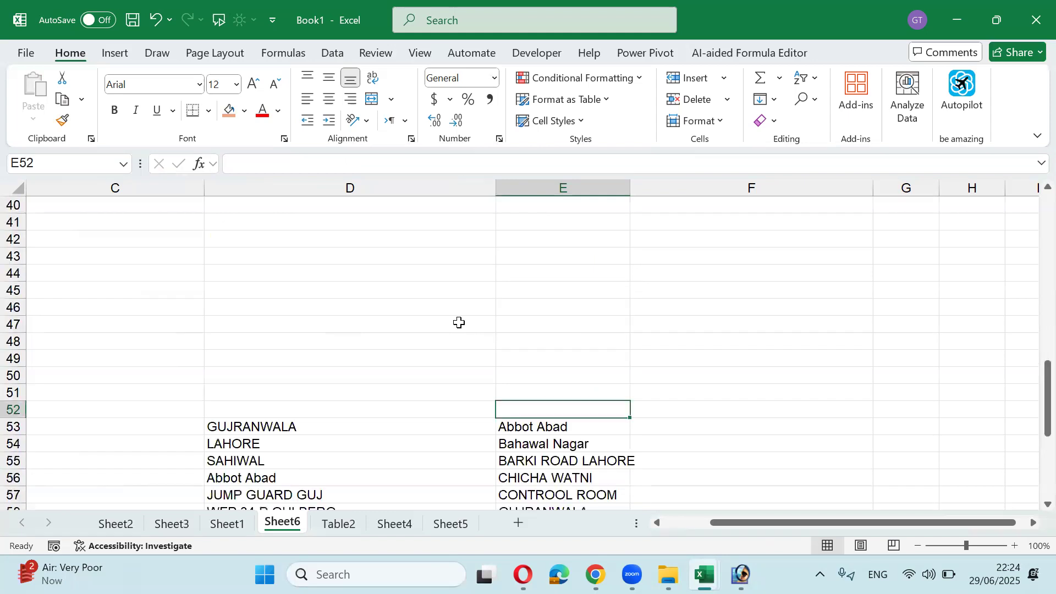
scroll(459, 322, up, 6)
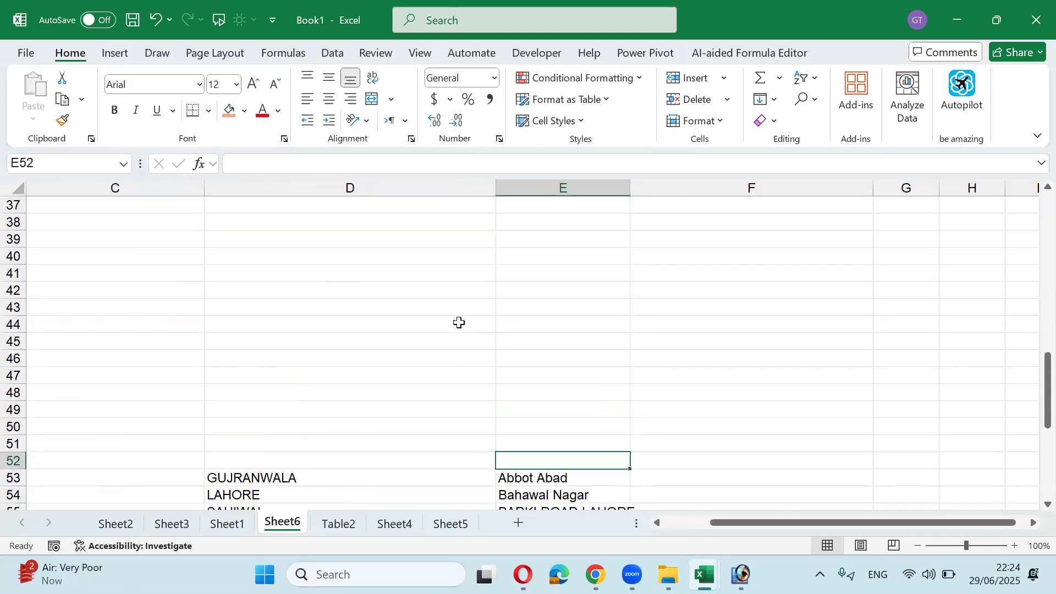
scroll(459, 322, down, 2)
scroll(459, 322, down, 3)
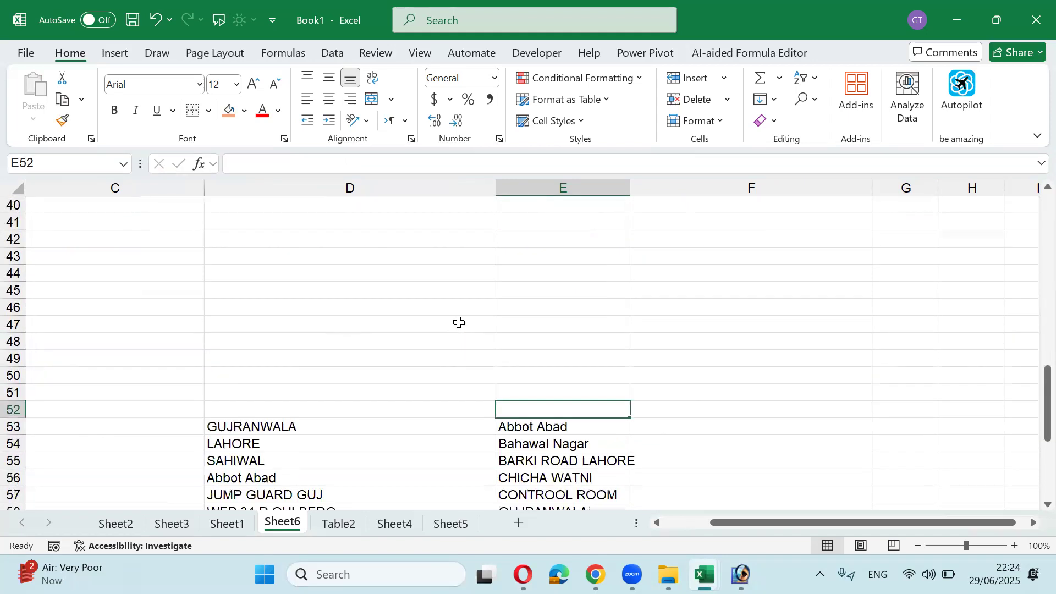
key(Up)
key(Up)
key(Up)
key(Up)
key(Up)
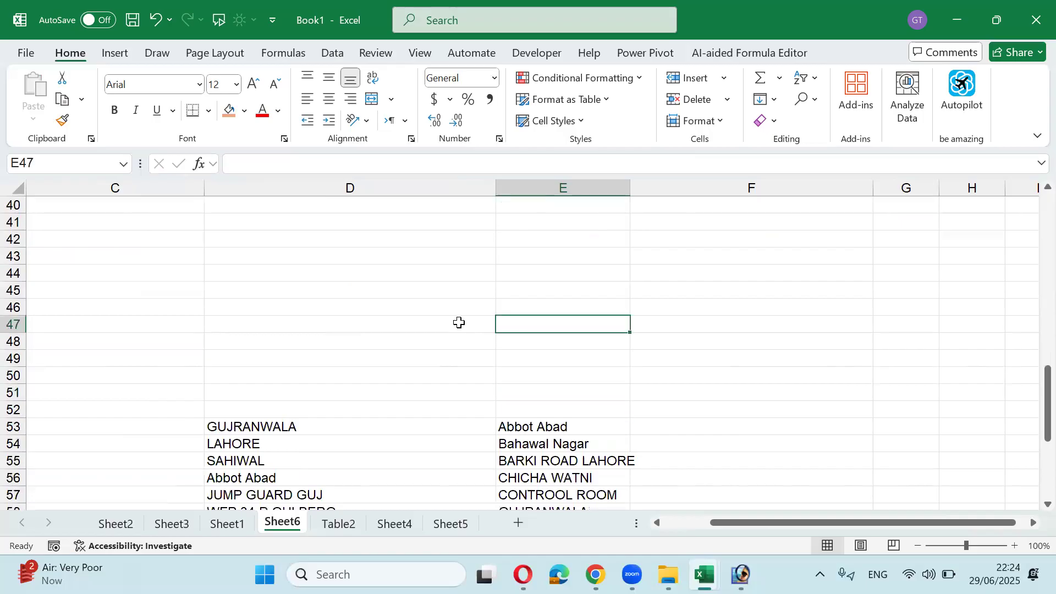
scroll(384, 368, up, 10)
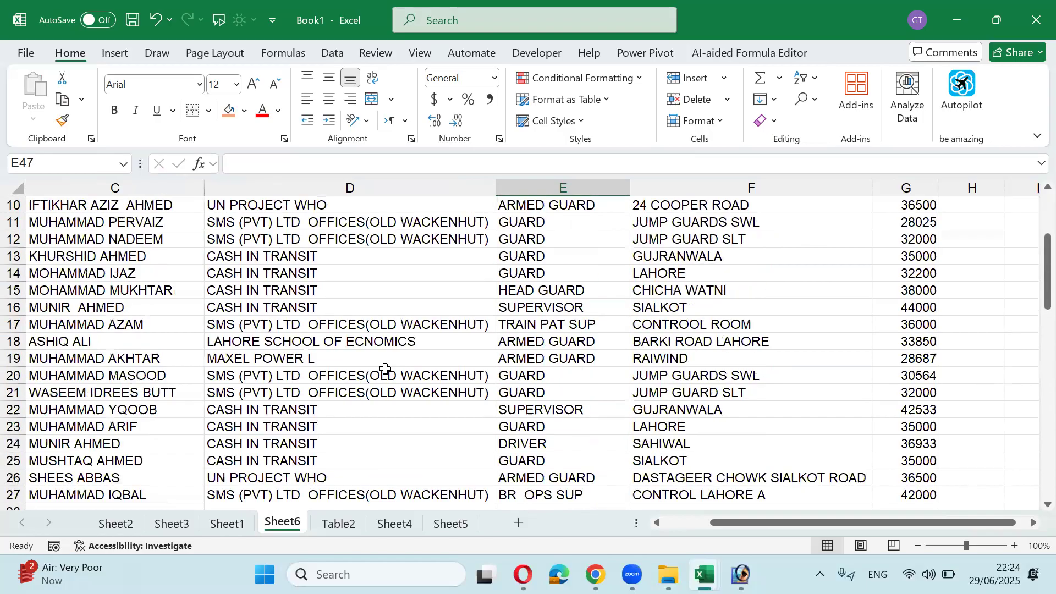
scroll(385, 368, up, 3)
click(92, 259)
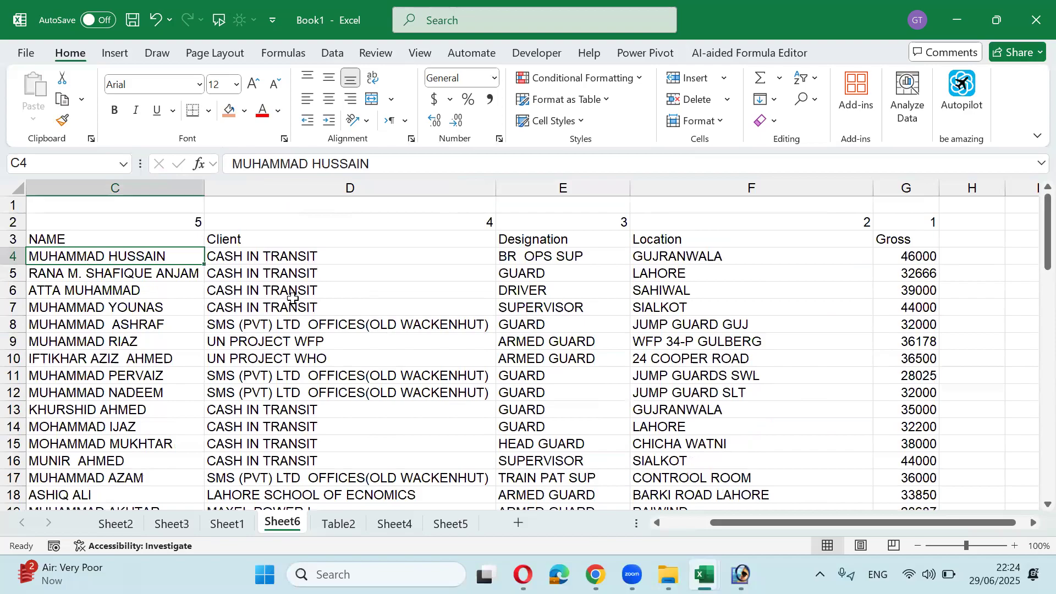
key(Home)
key(Right)
key(Right)
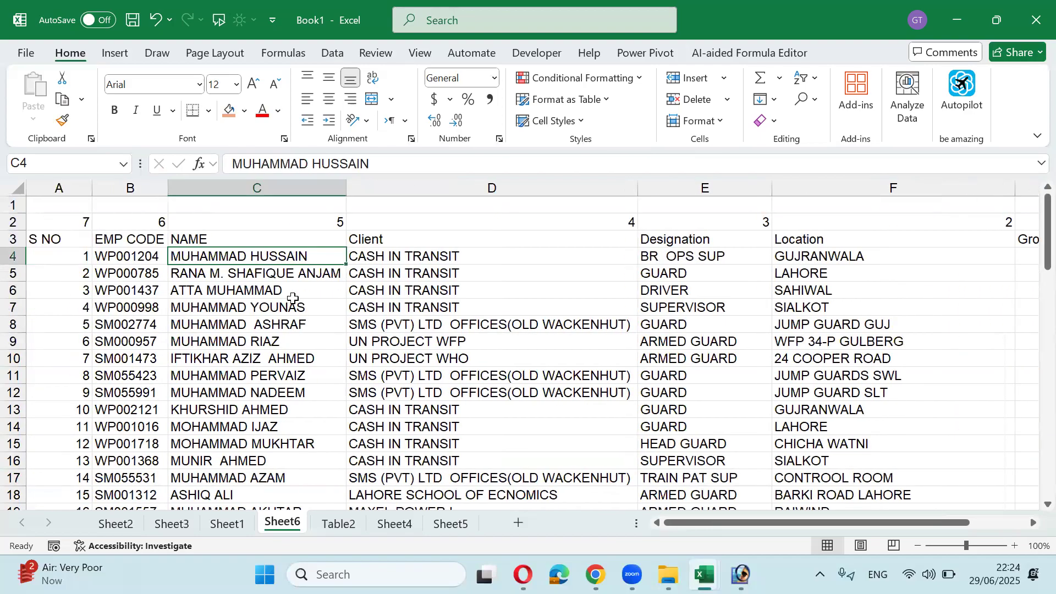
key(Up)
key(Left)
key(Left)
key(Right)
key(Right)
key(Right)
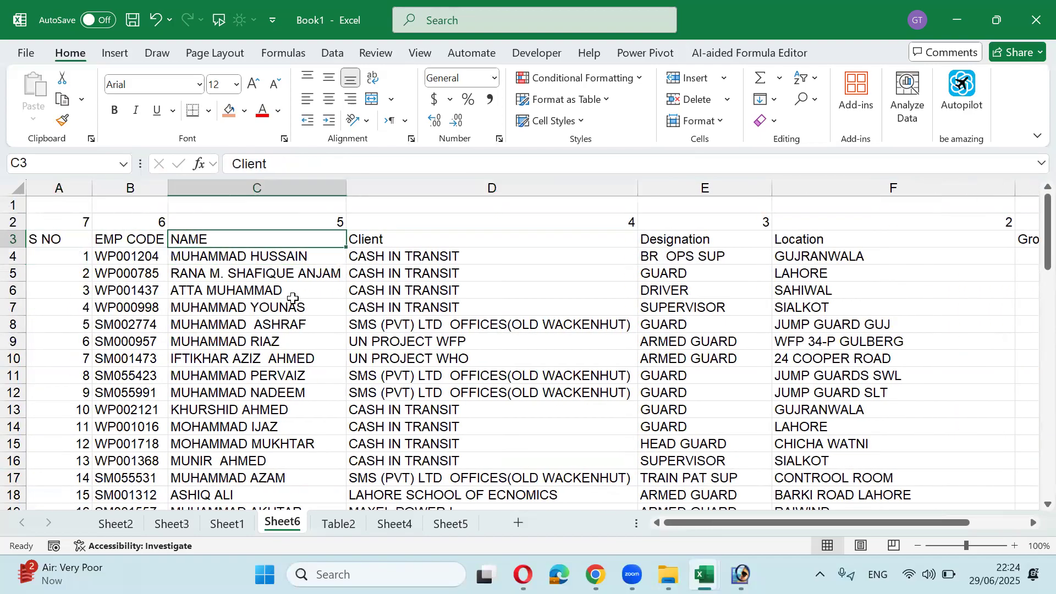
key(Left)
key(Left)
key(Left)
Step: Select the employee data A3:G27 and send it to Power Query with From Table/Range
key(ctrl+shift+Right)
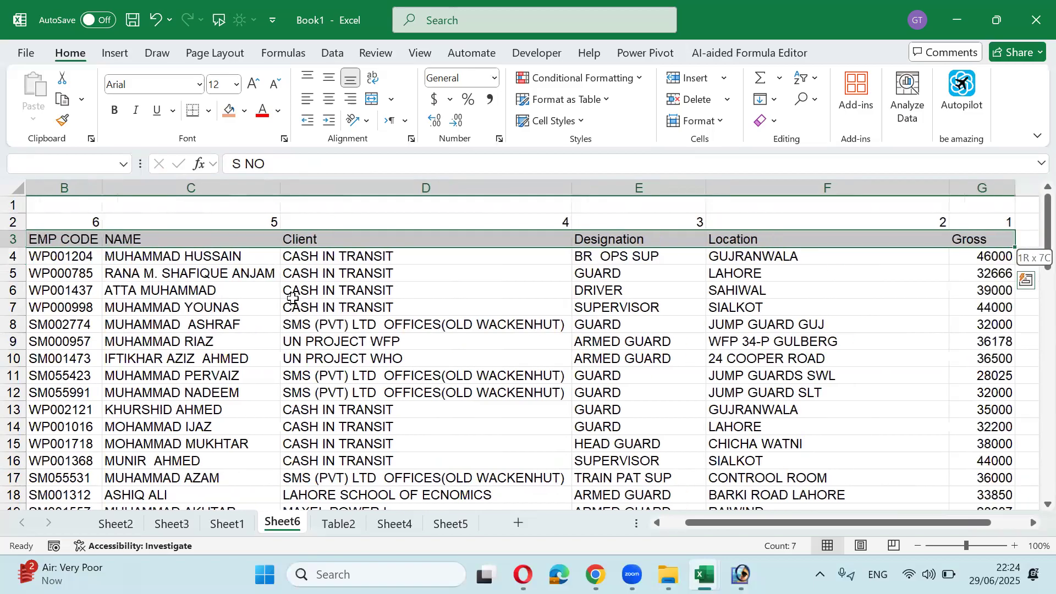
key(ctrl+shift+Down)
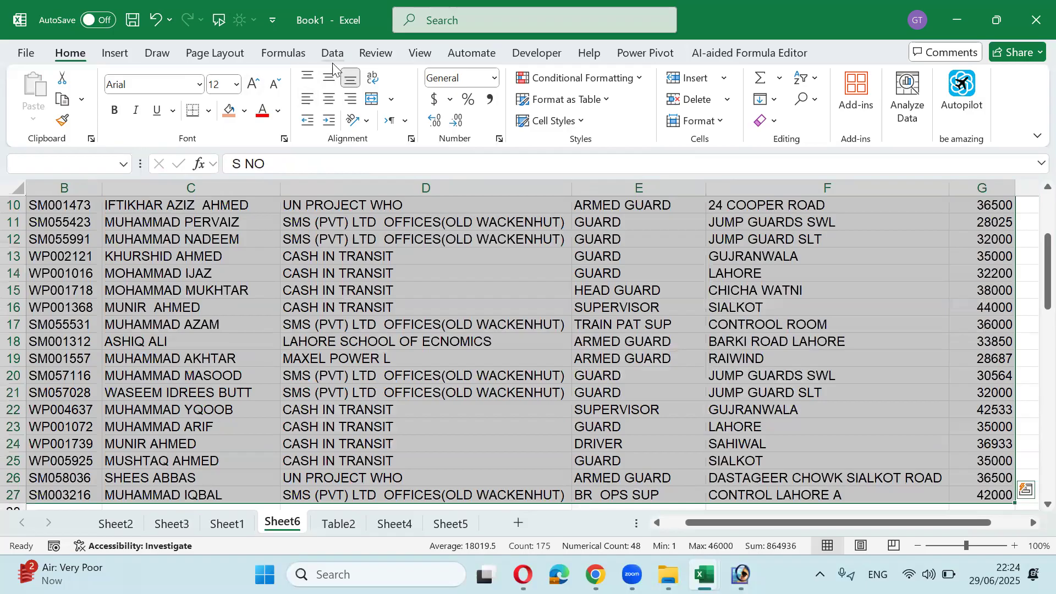
click(332, 62)
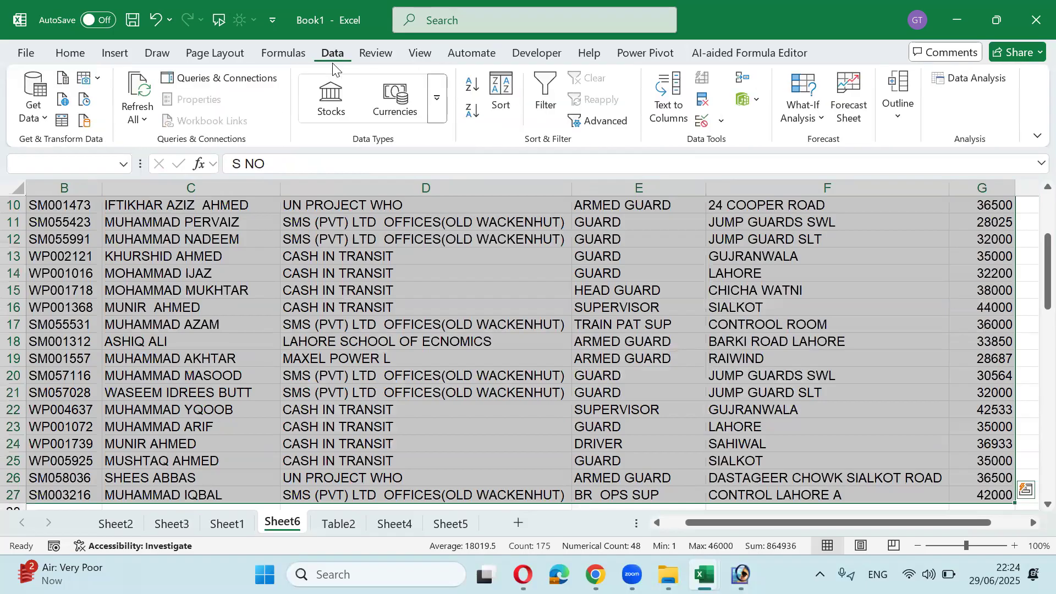
click(61, 122)
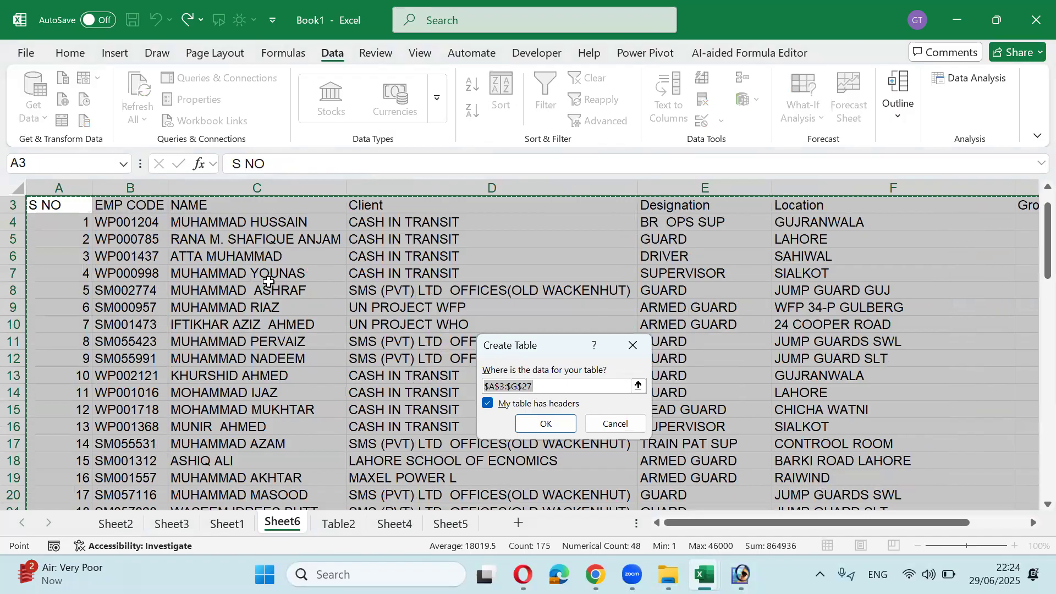
Step: Confirm the $A$3:$G$27 table with headers and select the NAME column in Table5
click(544, 424)
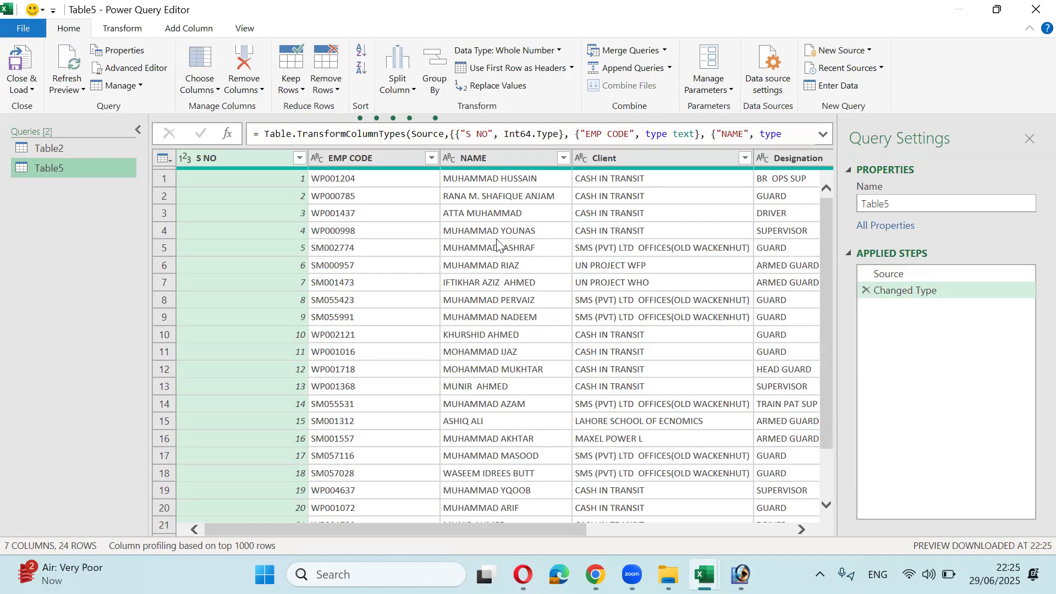
click(479, 159)
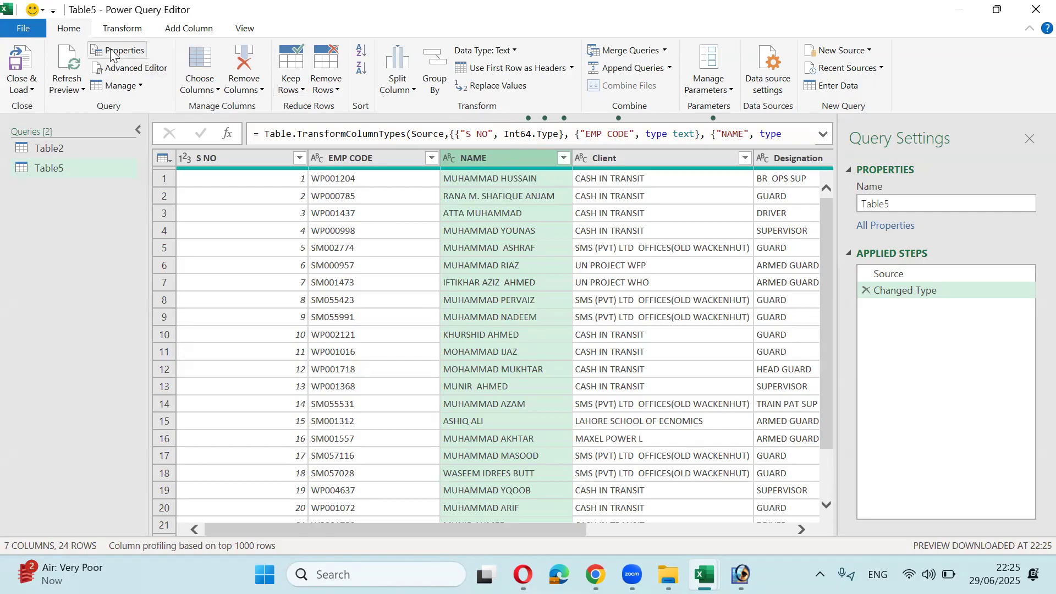
click(137, 34)
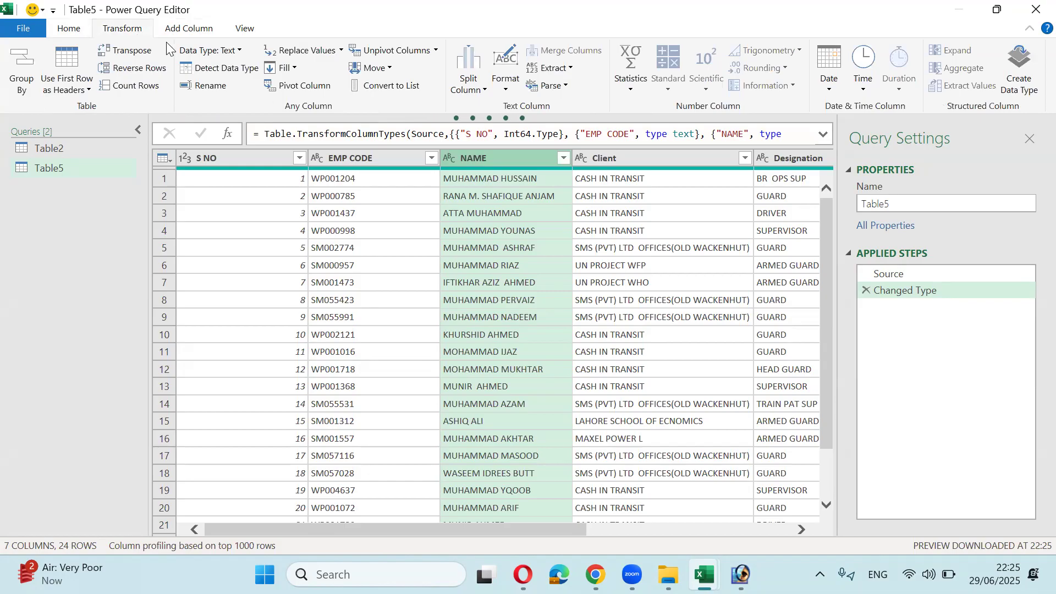
click(187, 30)
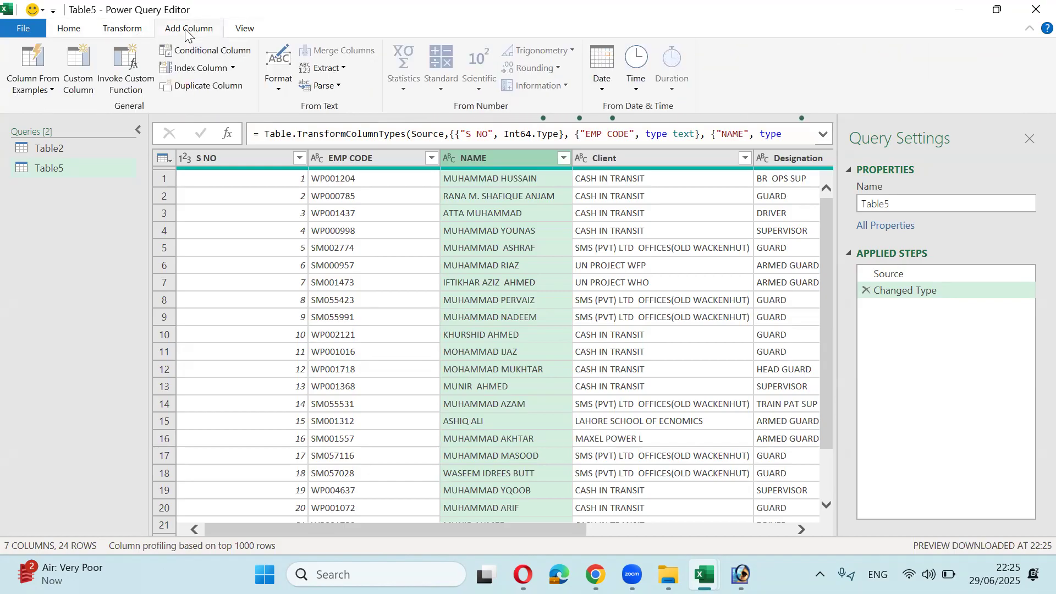
click(132, 33)
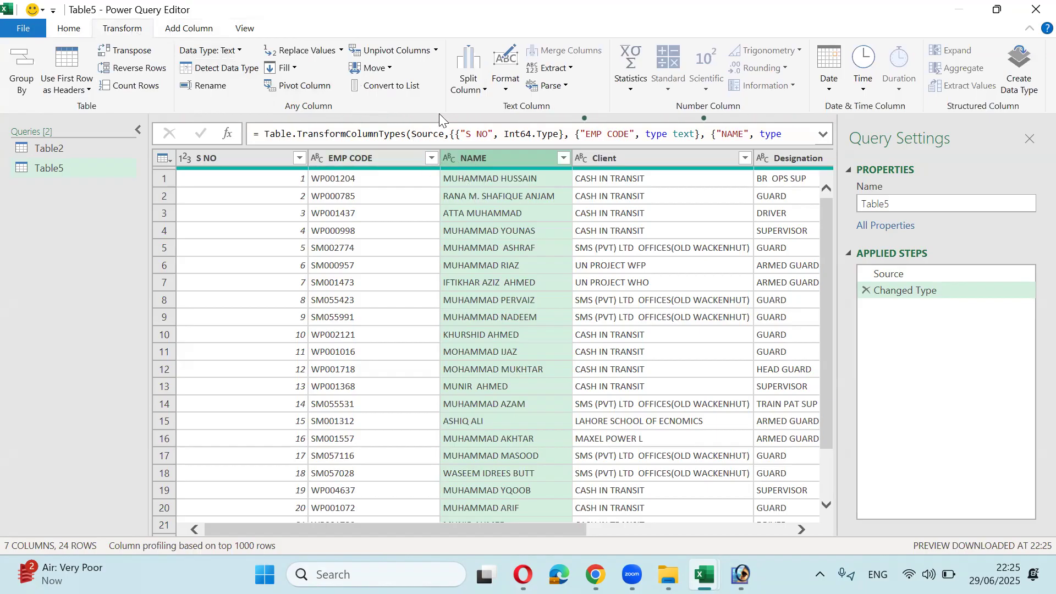
Step: Apply Format > lowercase to the NAME column of Table5
click(503, 85)
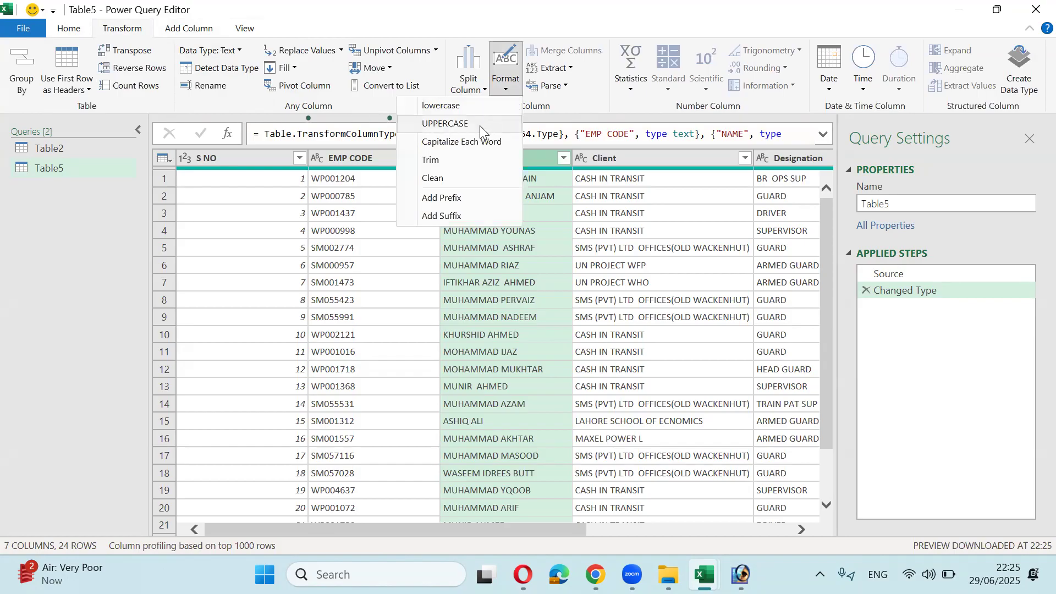
click(441, 105)
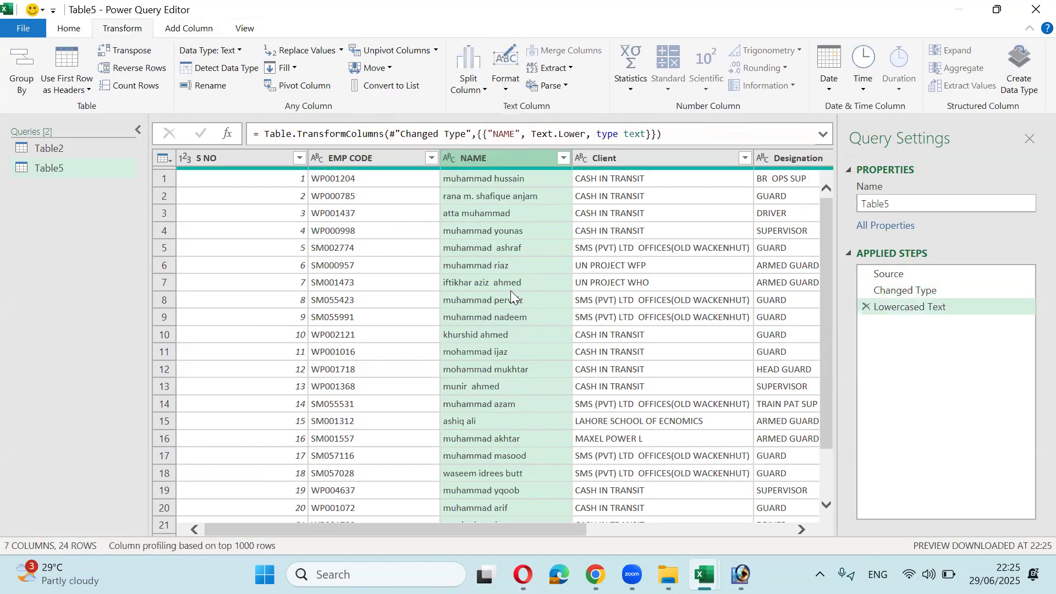
click(504, 93)
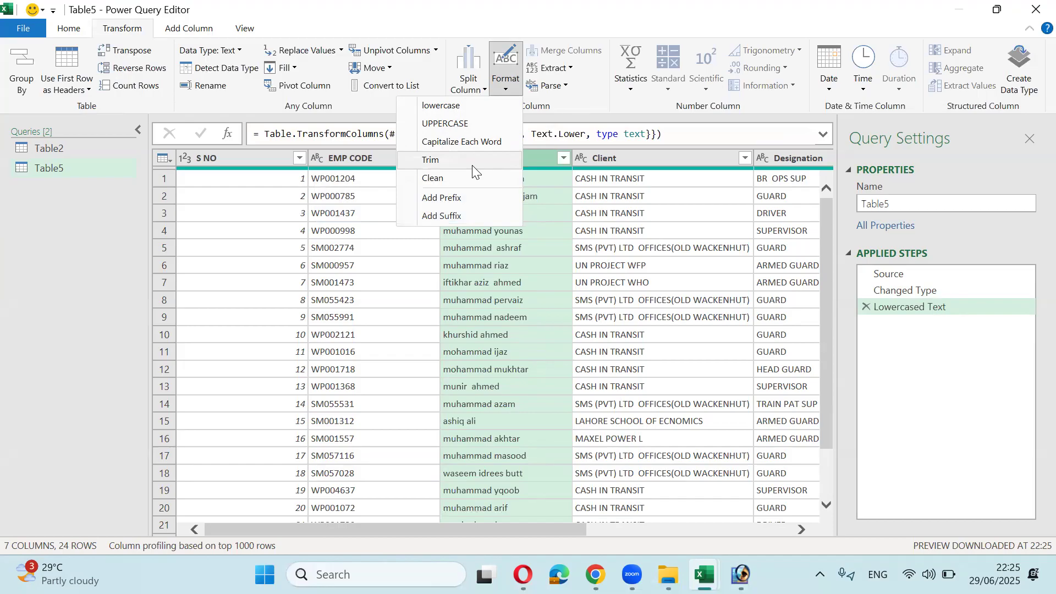
click(534, 217)
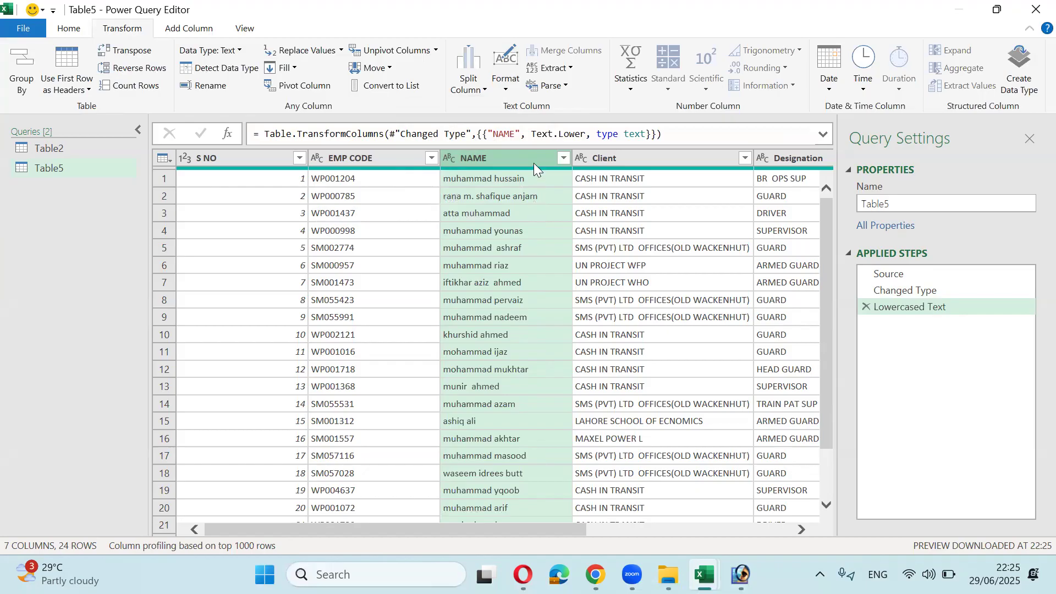
Step: Extract the first 4 characters of each NAME value, e.g. 'muha'
click(572, 72)
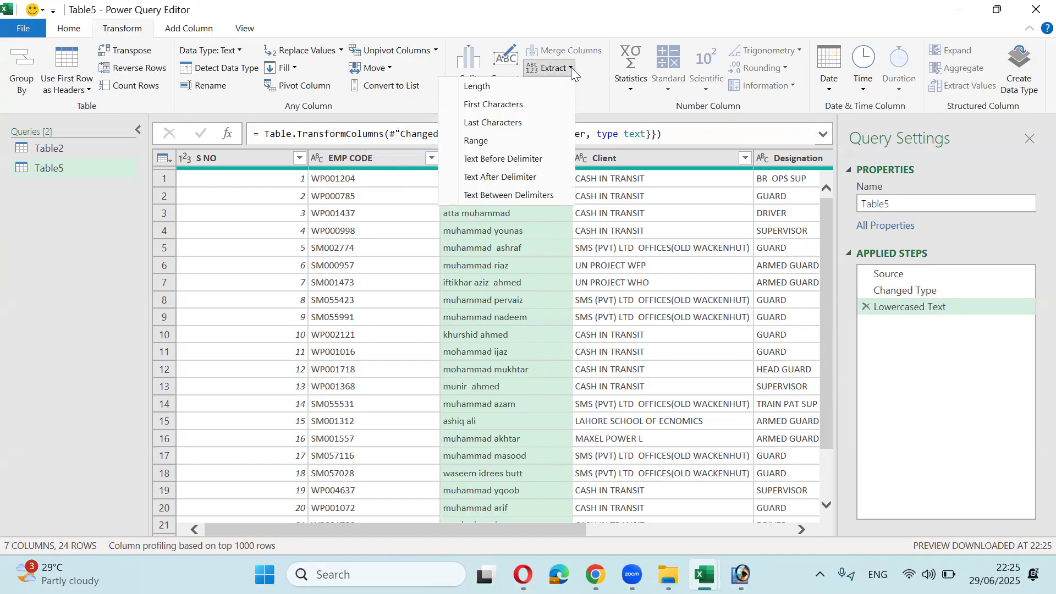
click(514, 106)
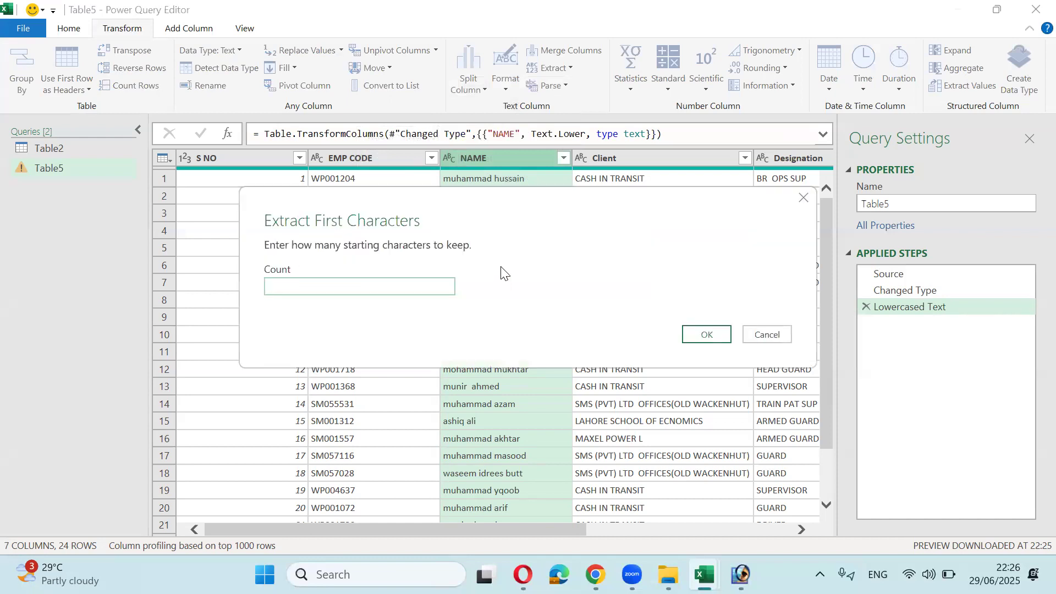
drag(503, 203, 507, 264)
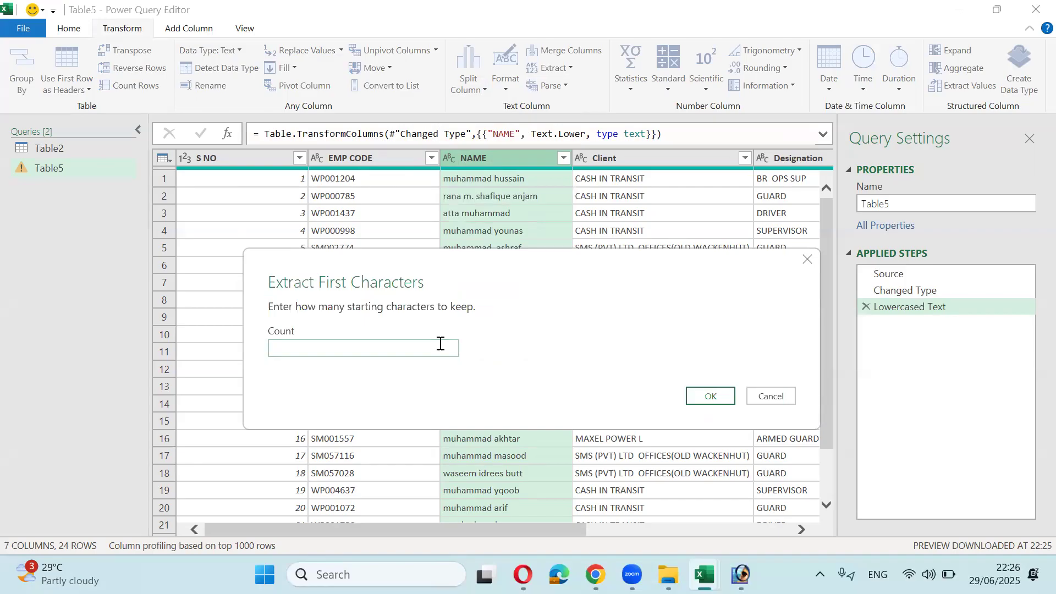
text(4)
click(731, 397)
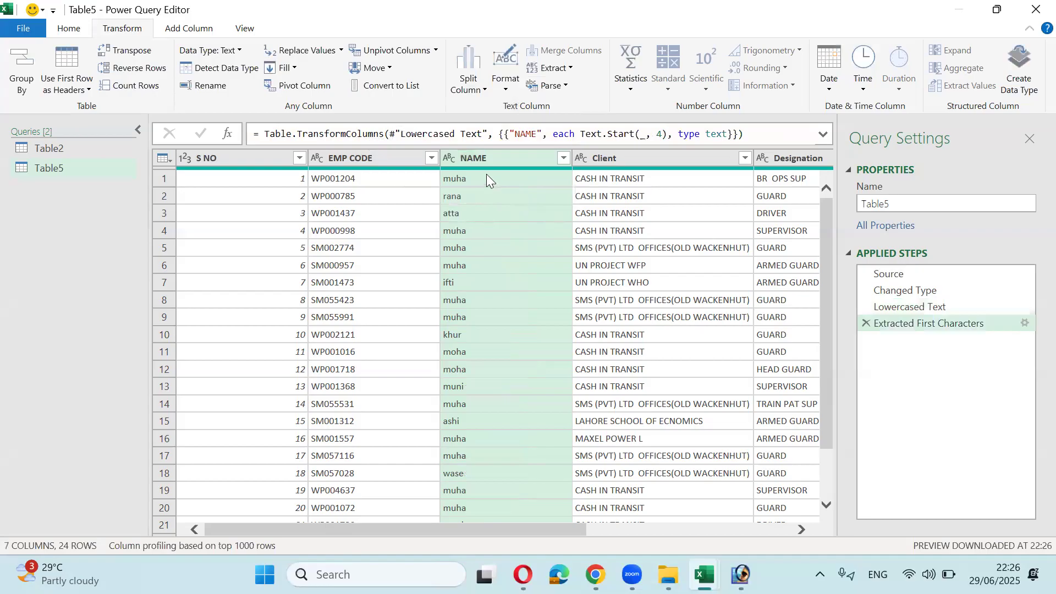
click(488, 179)
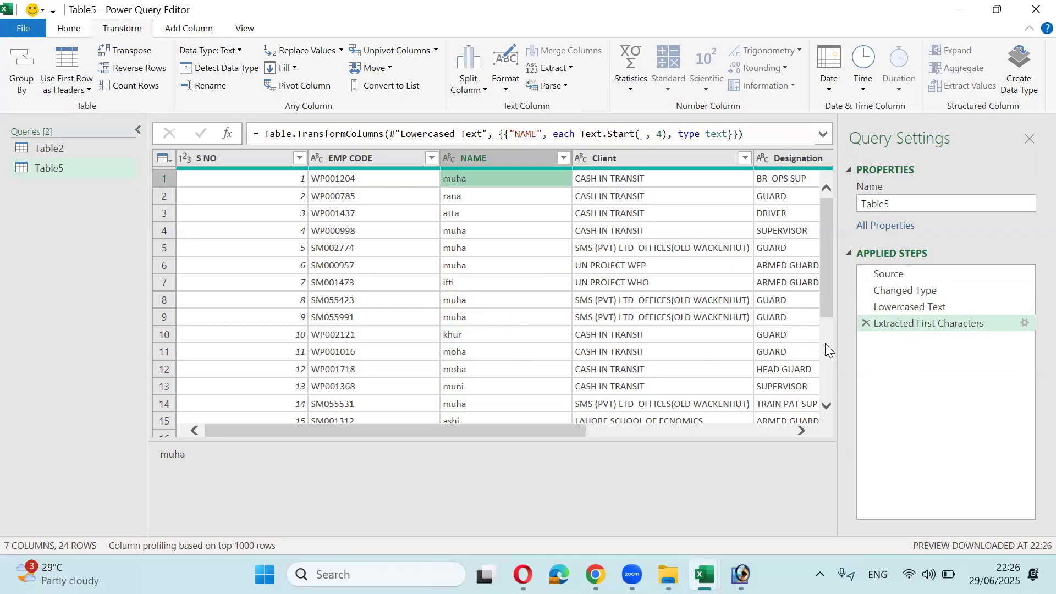
Step: Delete the Extracted First Characters step and split NAME by Space at each occurrence
click(865, 323)
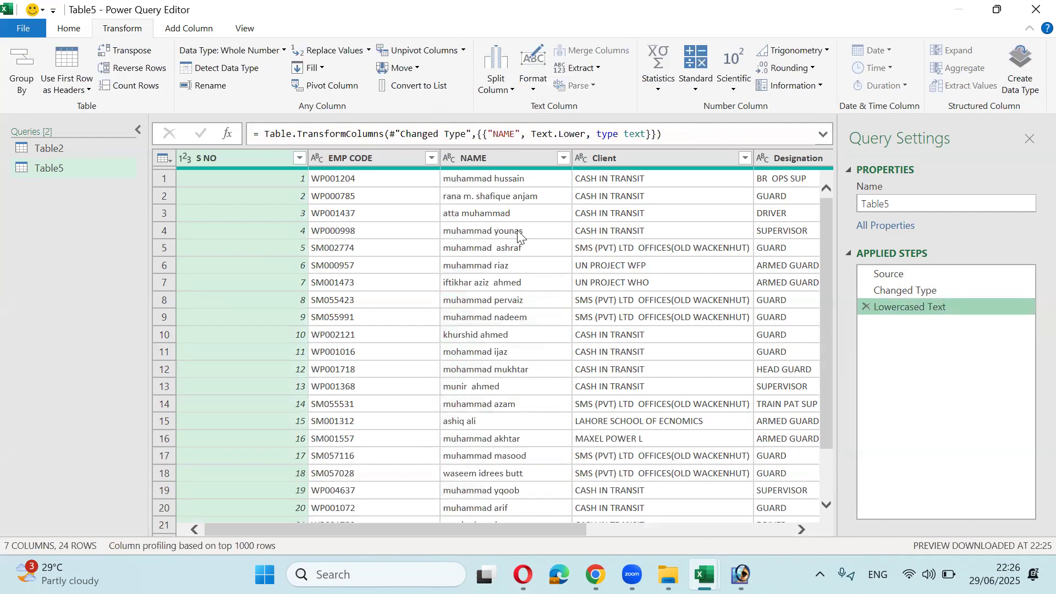
click(481, 159)
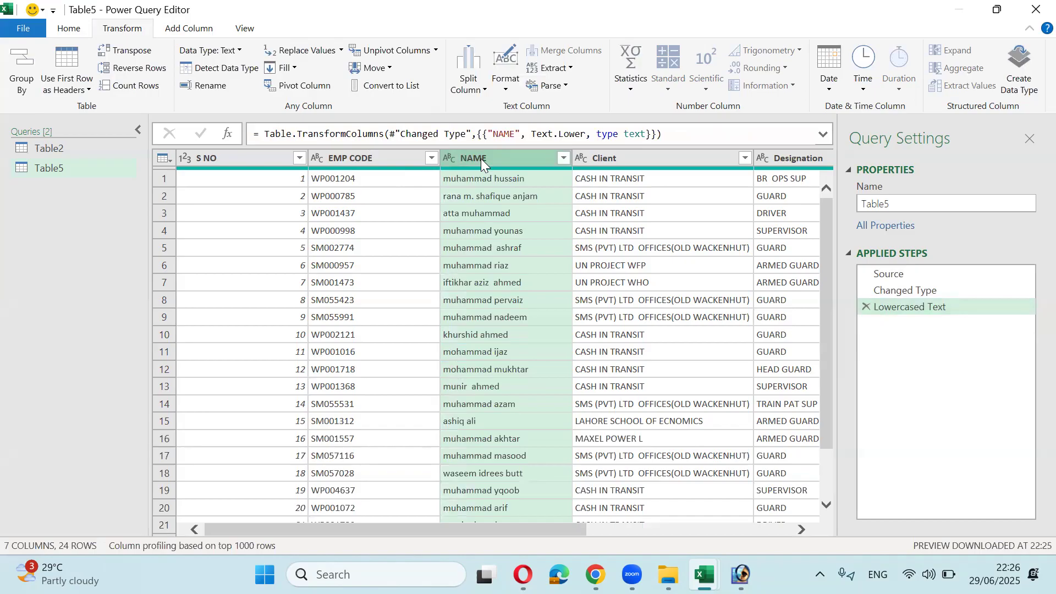
click(485, 93)
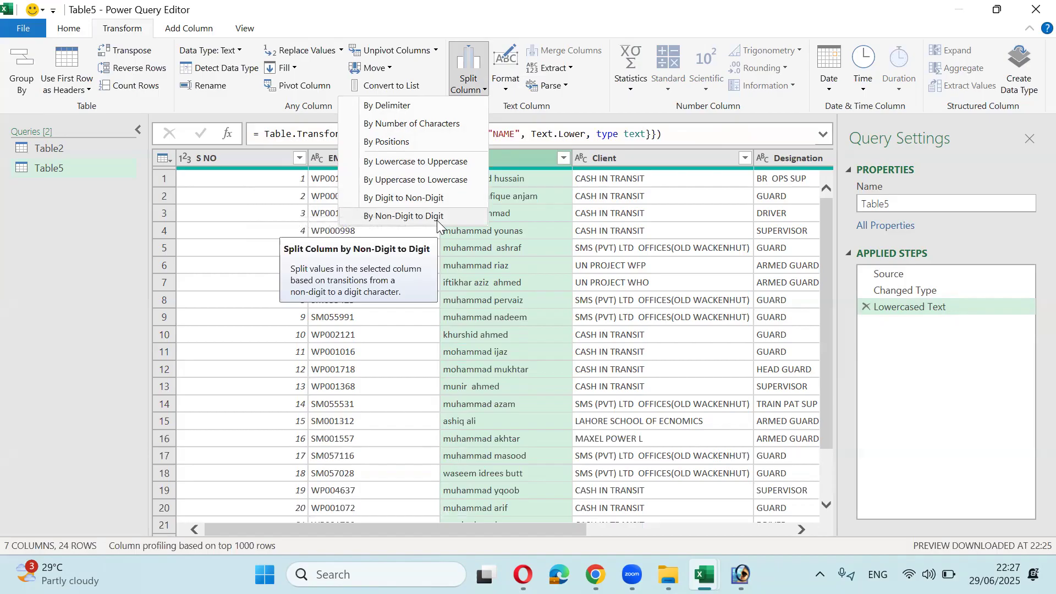
click(407, 108)
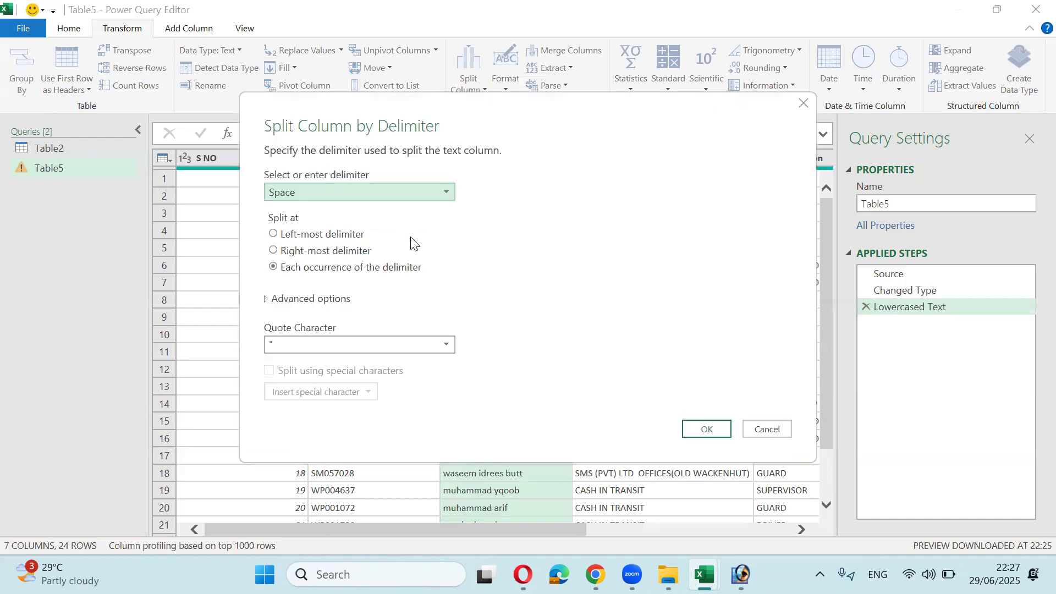
click(443, 201)
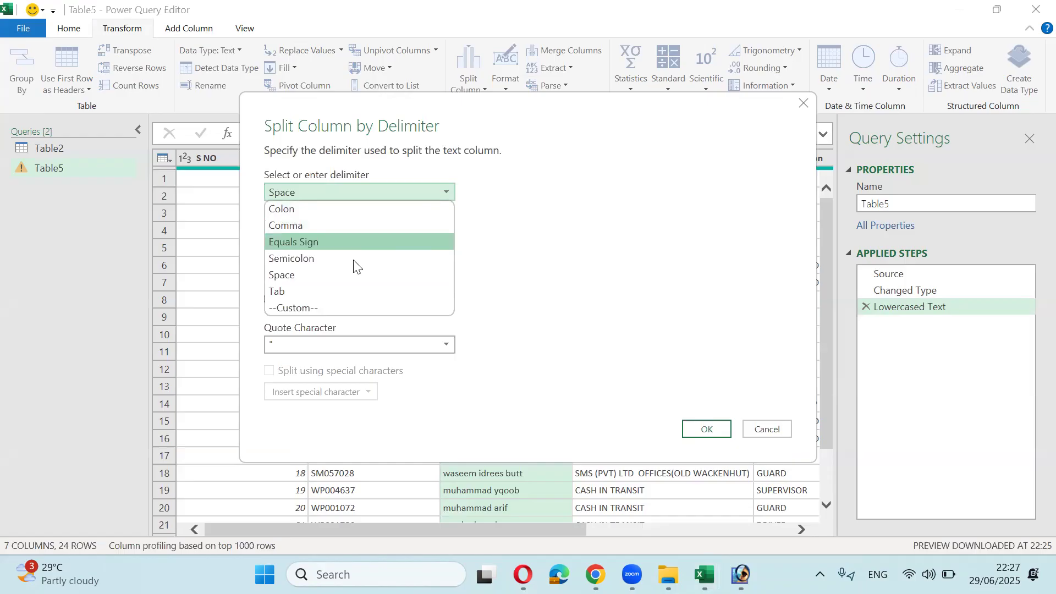
click(350, 275)
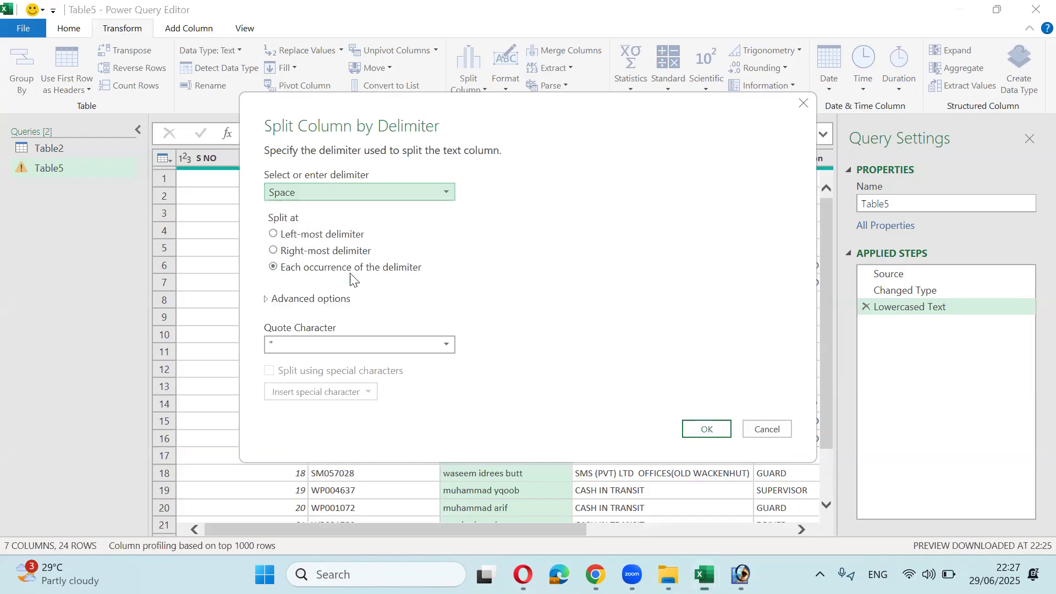
click(691, 432)
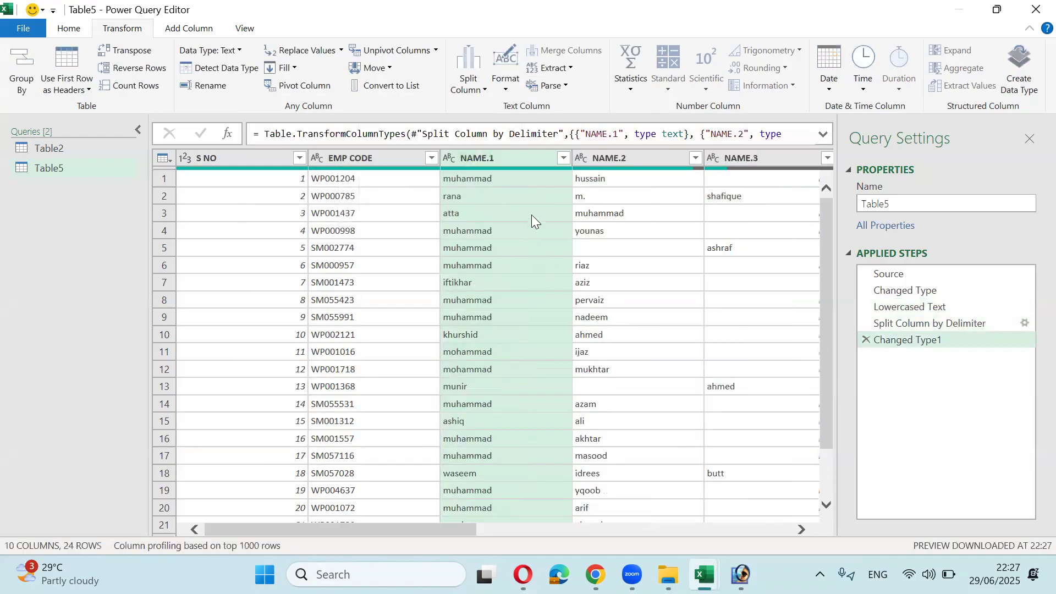
click(513, 160)
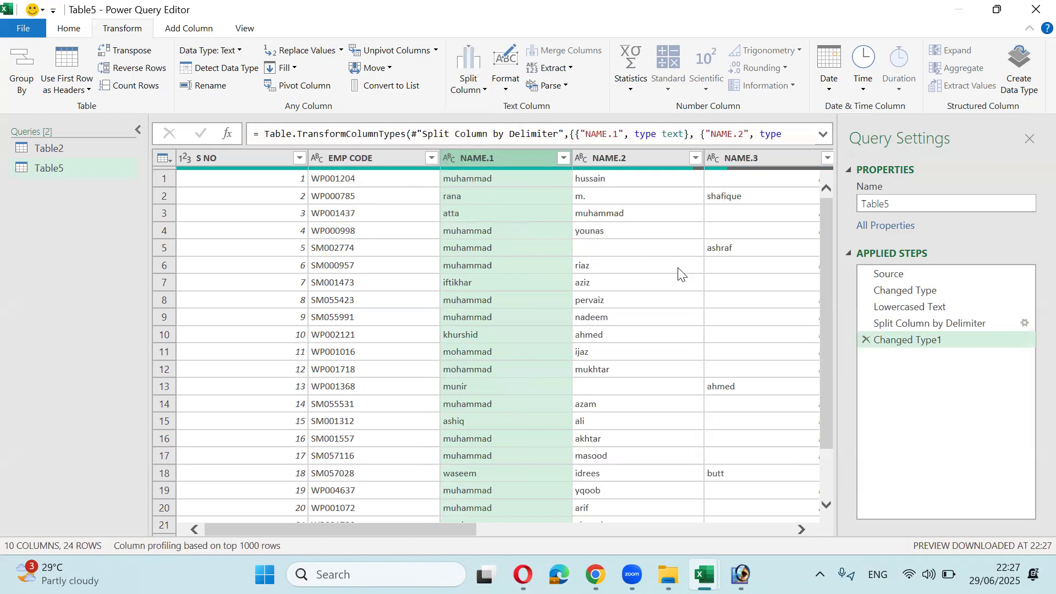
Step: Delete the Changed Type1 and Split Column by Delimiter steps, keeping Changed Type, so NAME shows full names
click(865, 340)
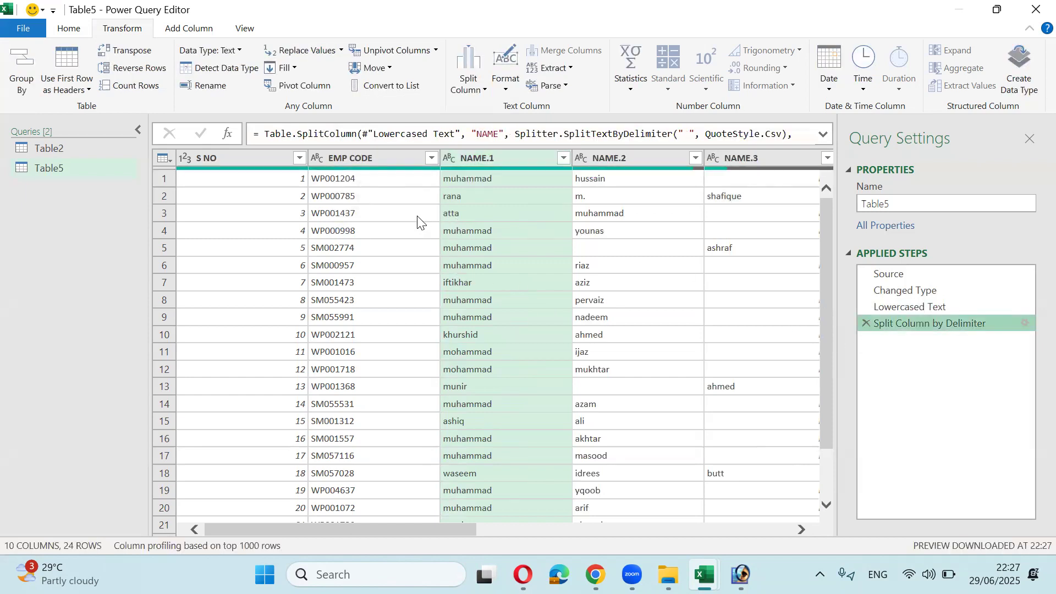
click(862, 322)
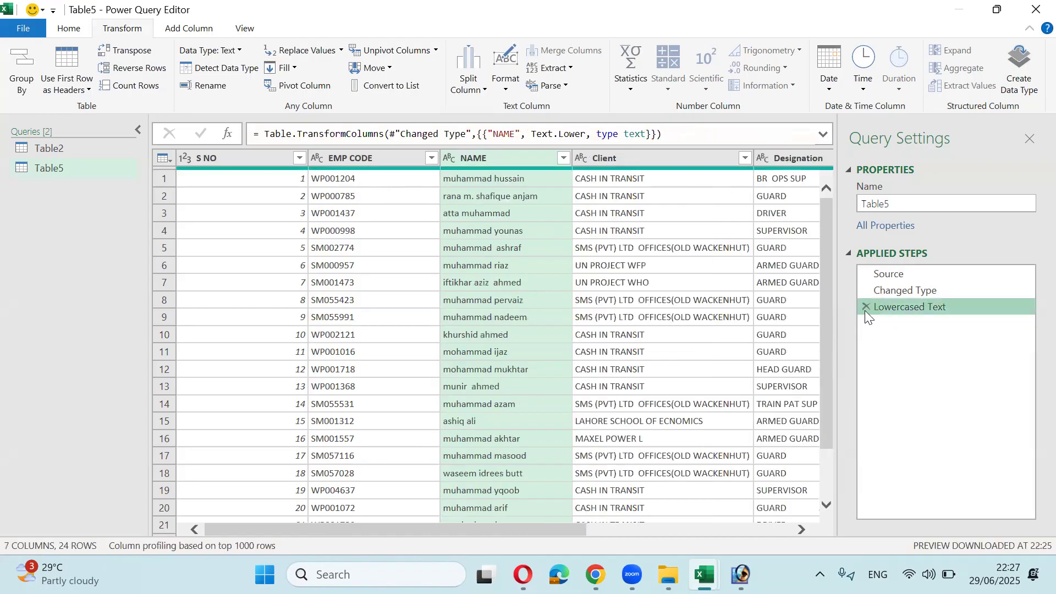
click(865, 297)
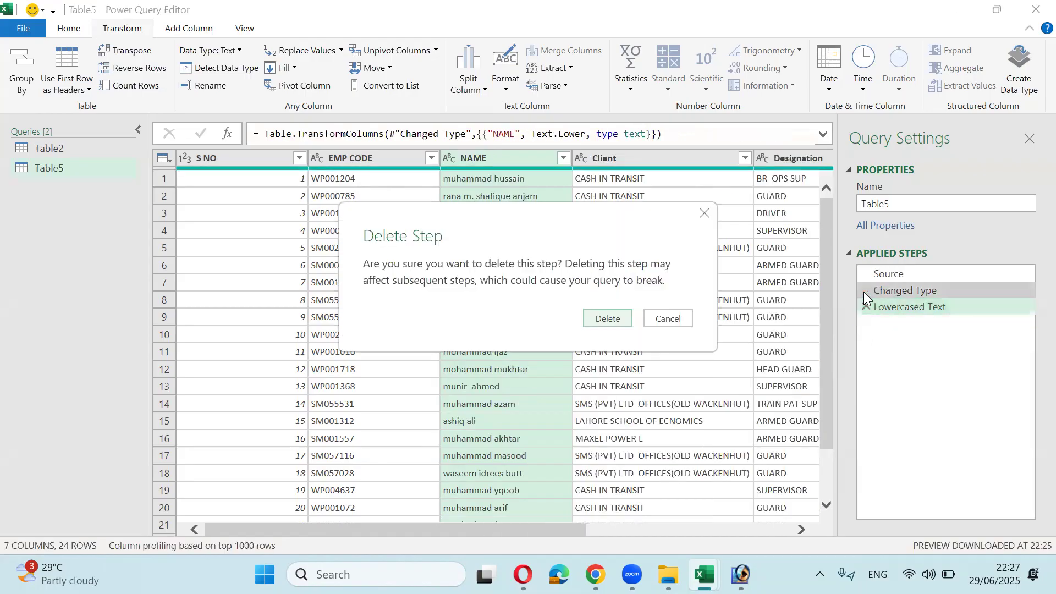
click(667, 319)
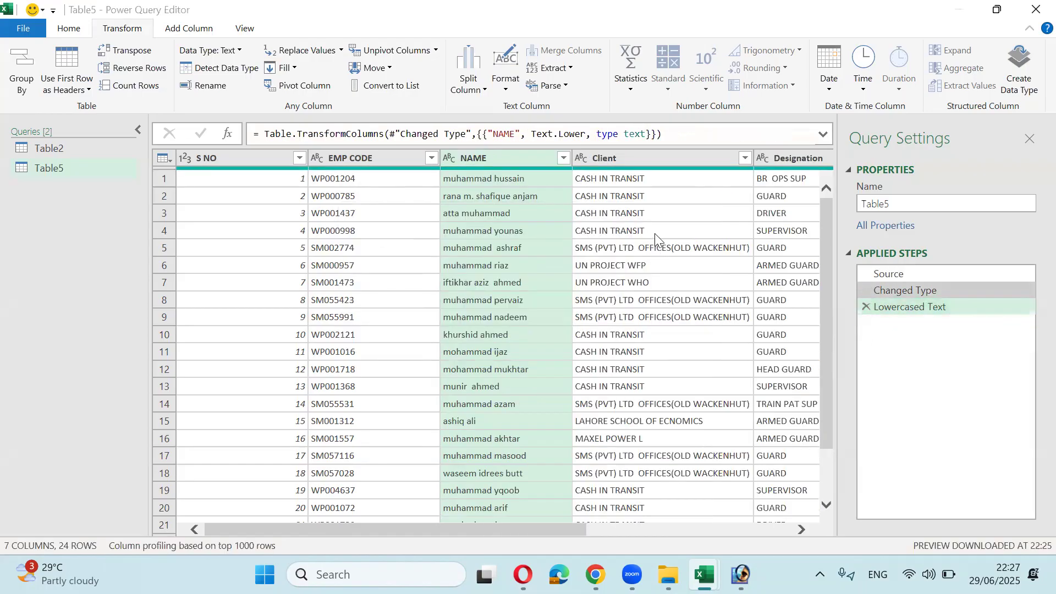
click(536, 203)
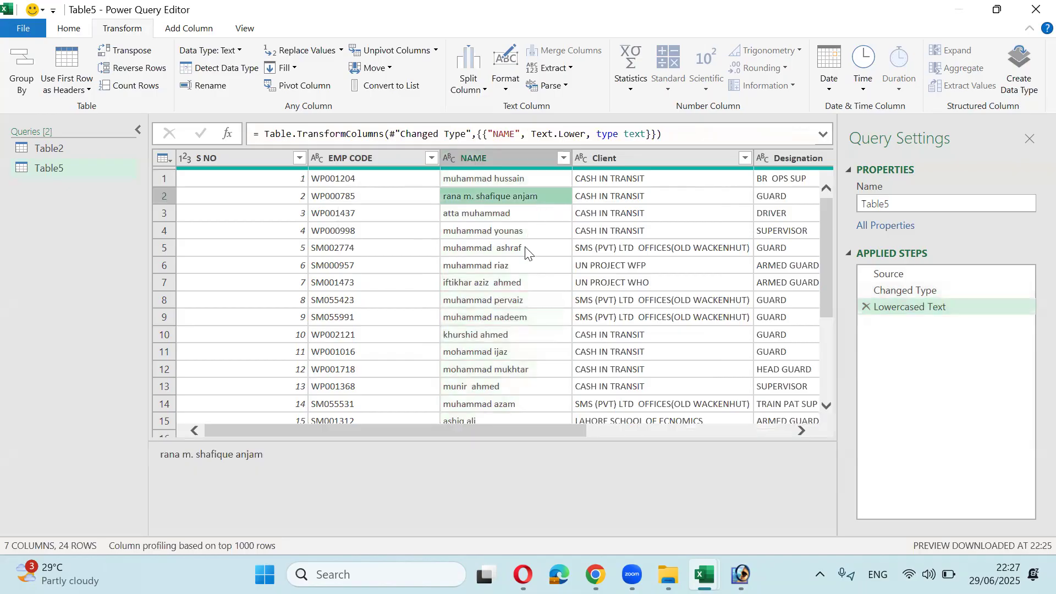
click(497, 252)
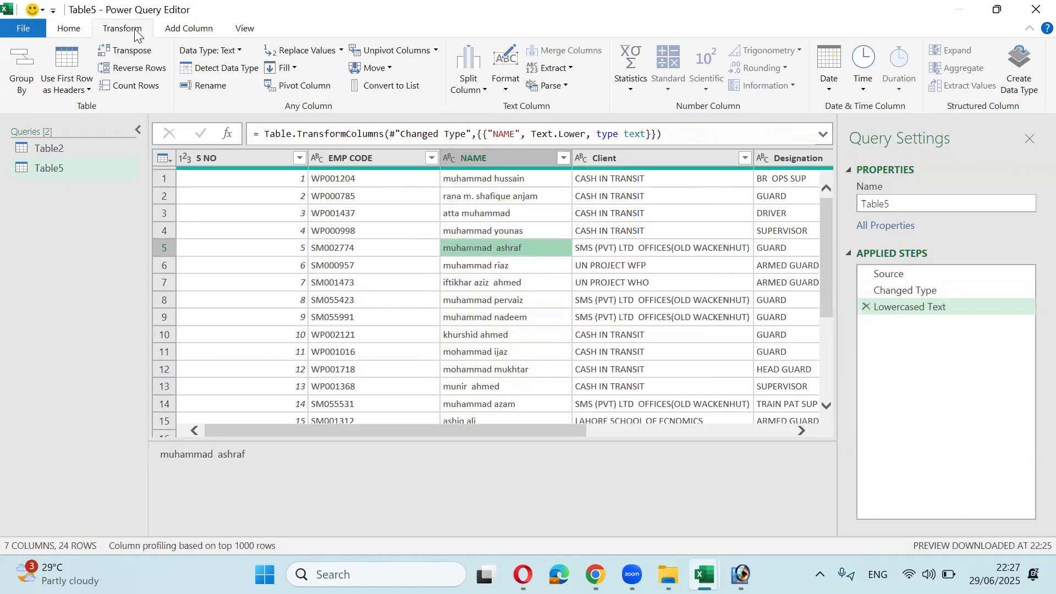
click(189, 29)
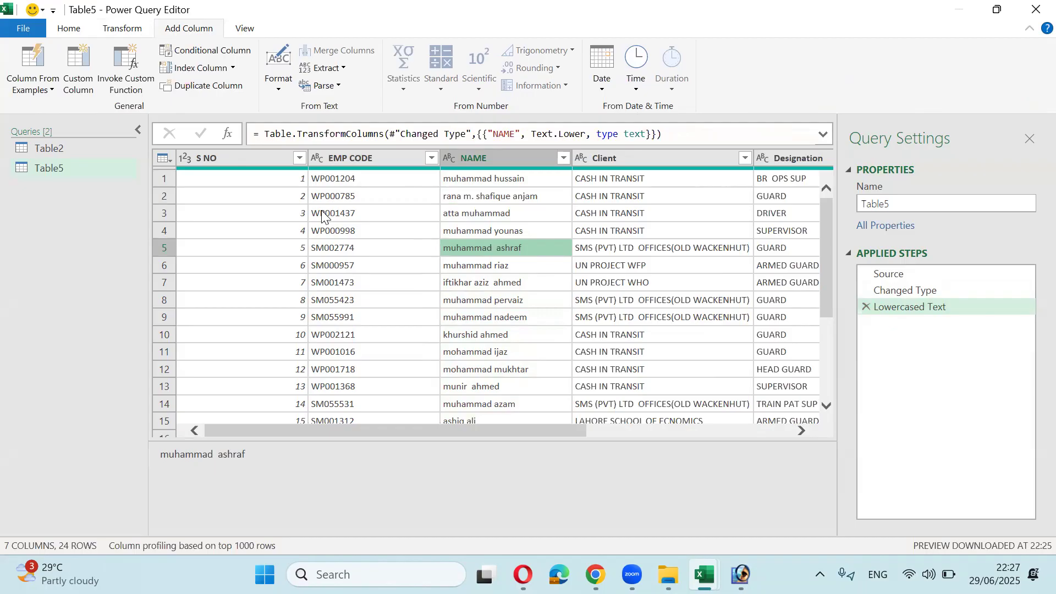
click(124, 30)
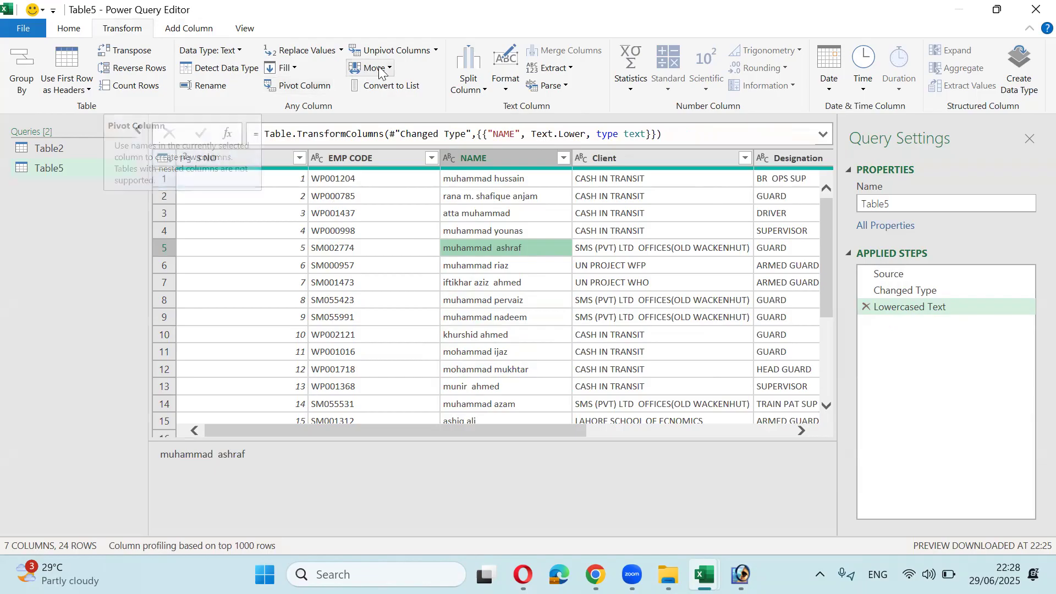
click(435, 51)
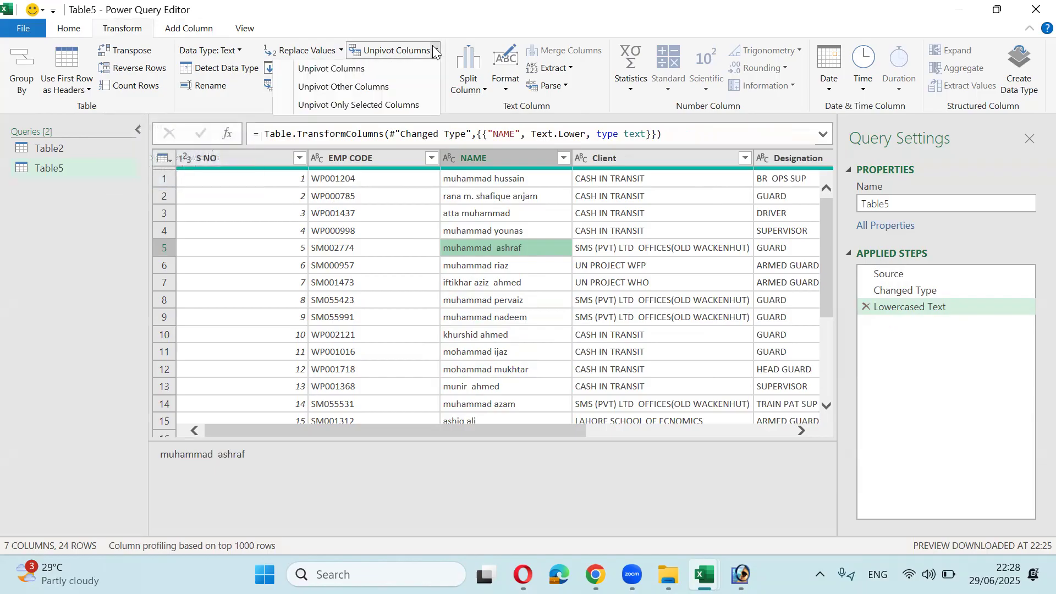
click(434, 50)
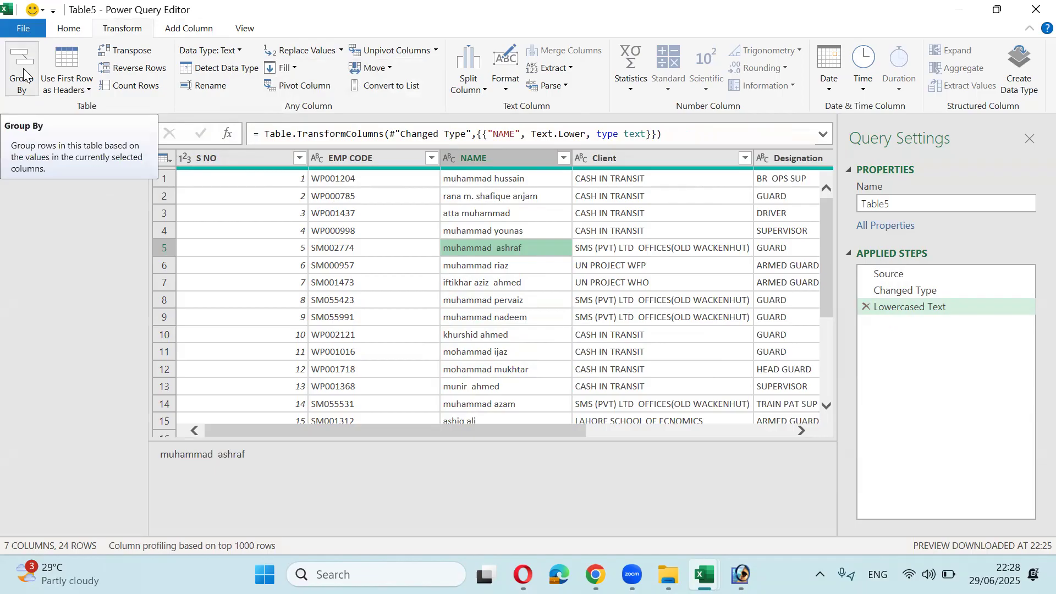
Step: Group Table5's rows by Client with a Count Rows column named Count
click(24, 73)
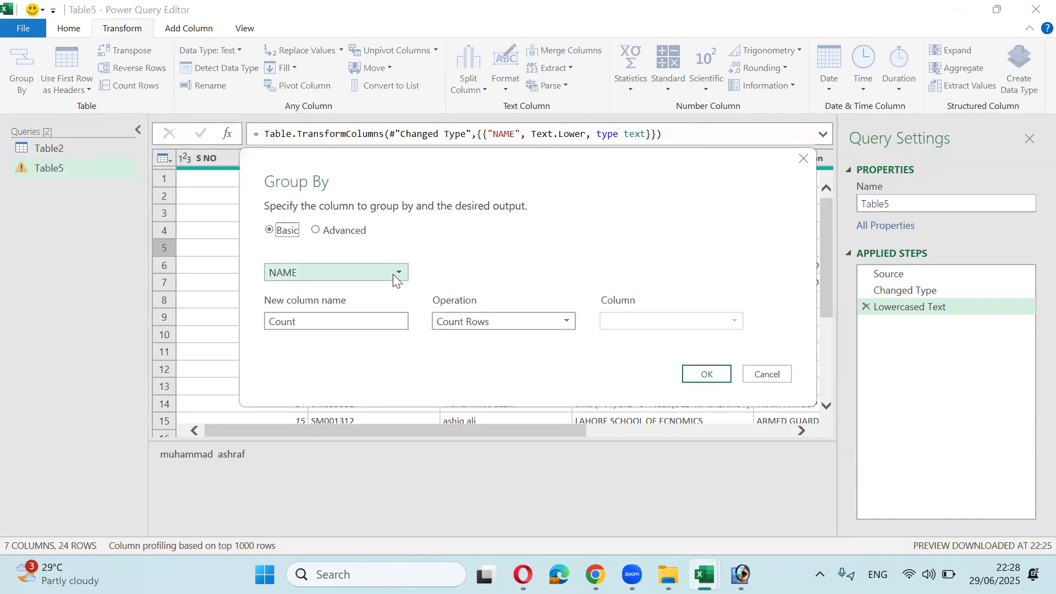
drag(427, 158, 470, 185)
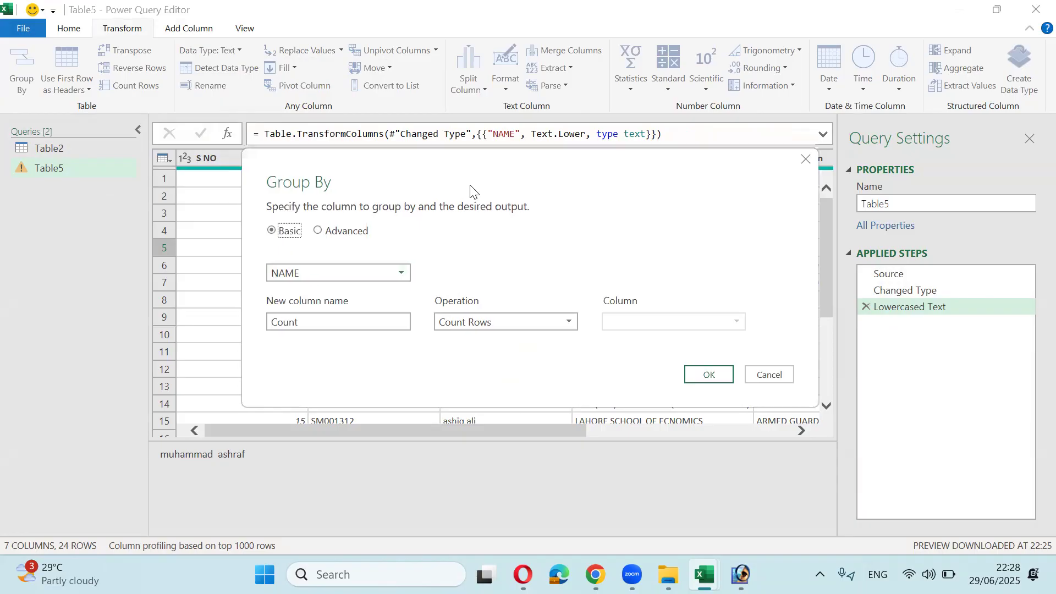
drag(470, 190, 480, 209)
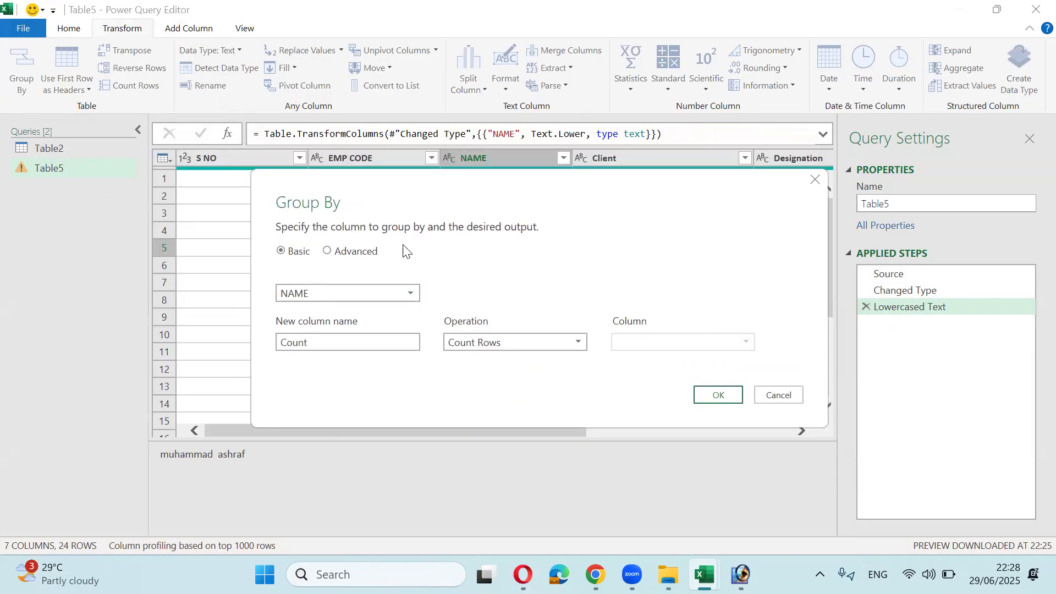
click(402, 287)
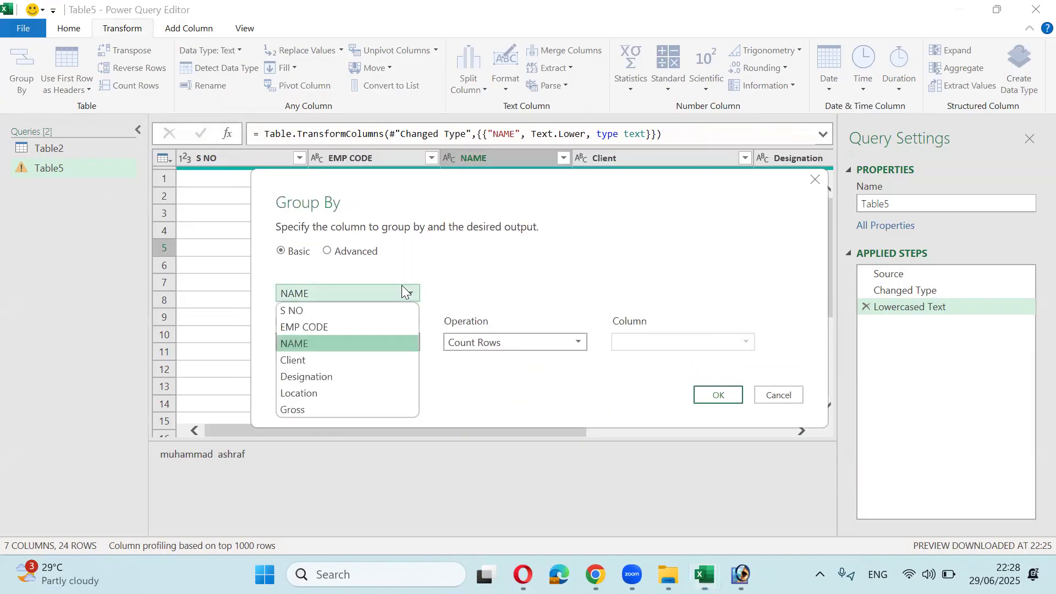
click(376, 359)
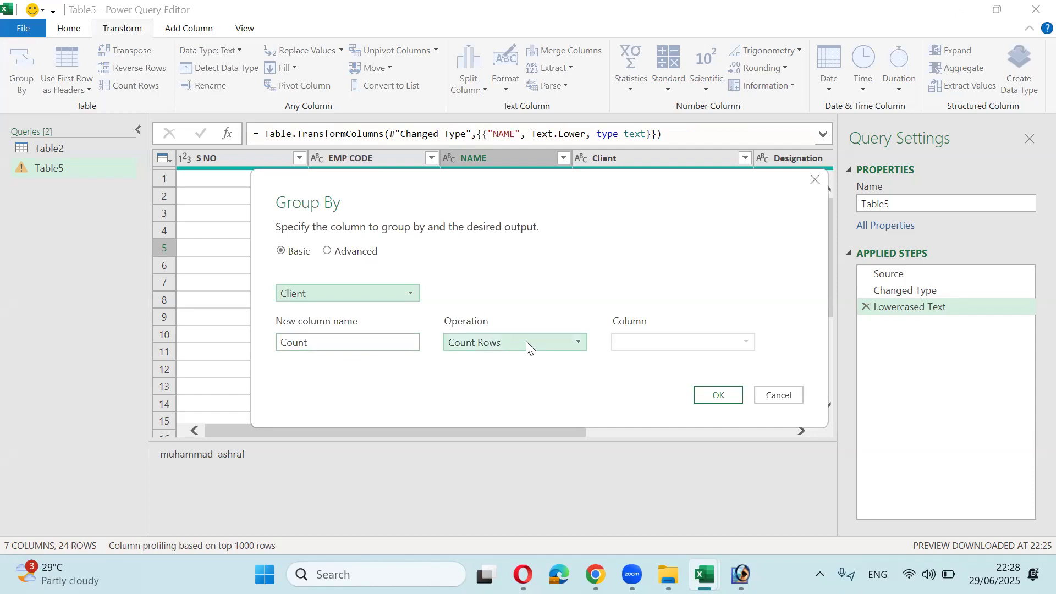
click(729, 396)
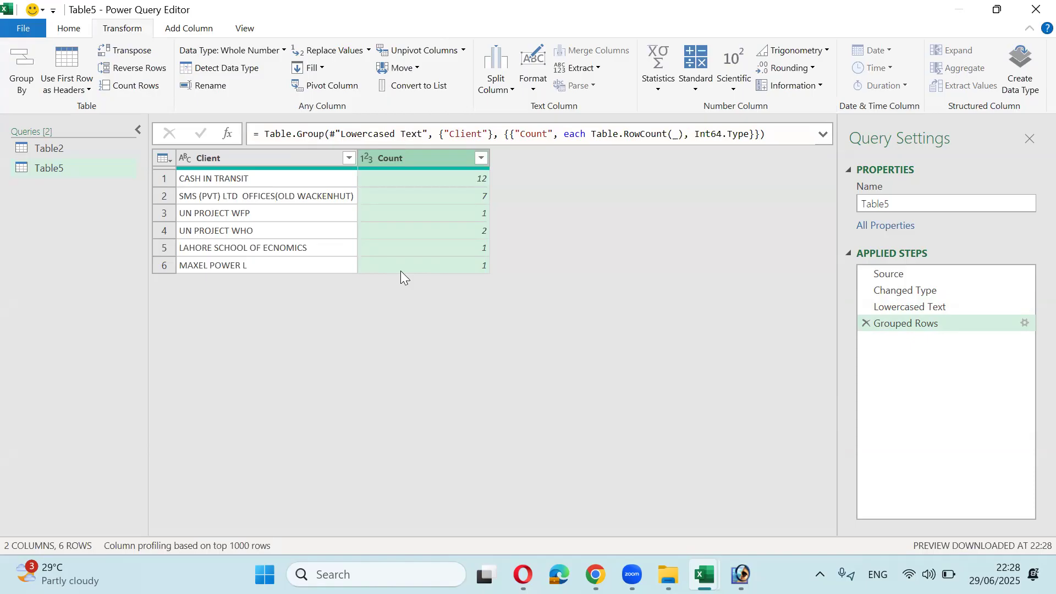
click(876, 291)
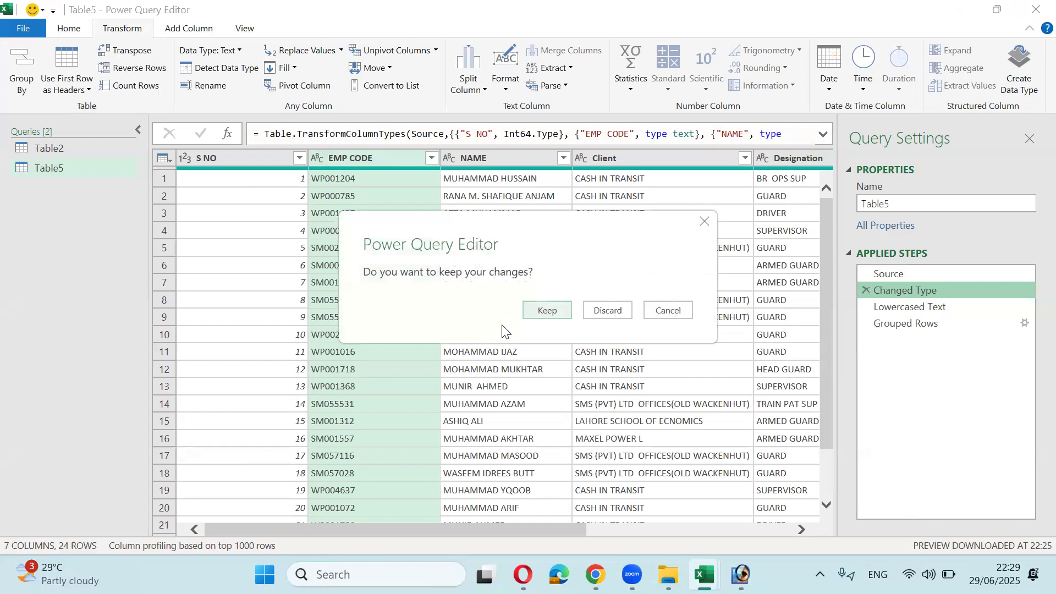
Step: Discard the unsaved grouping changes to Table5's query and leave the query editor
click(605, 310)
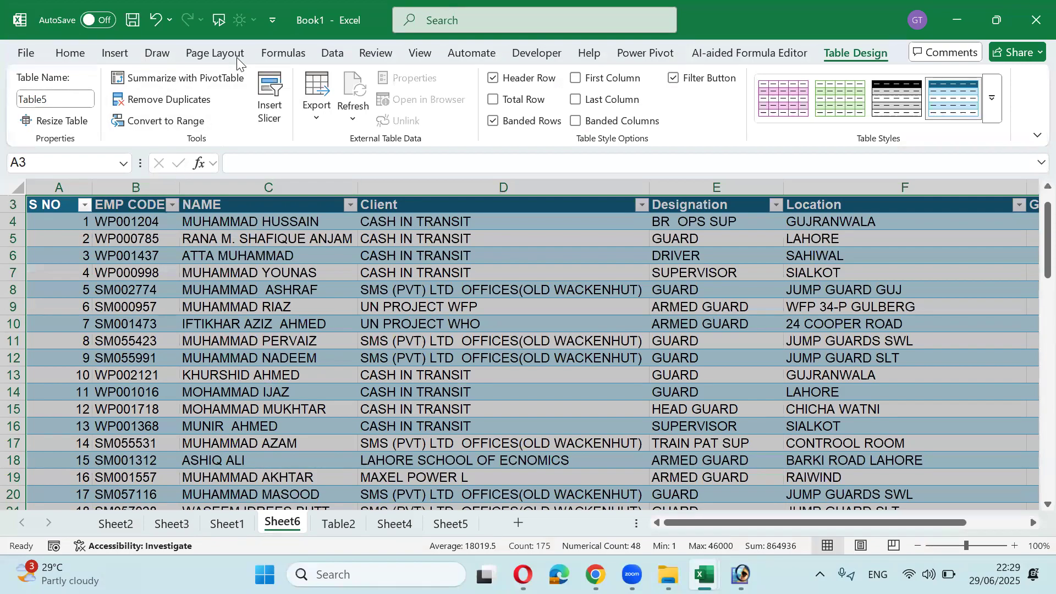
key(ctrl+s)
key(Escape)
Step: Start a From Folder data import in the new workbook
click(331, 53)
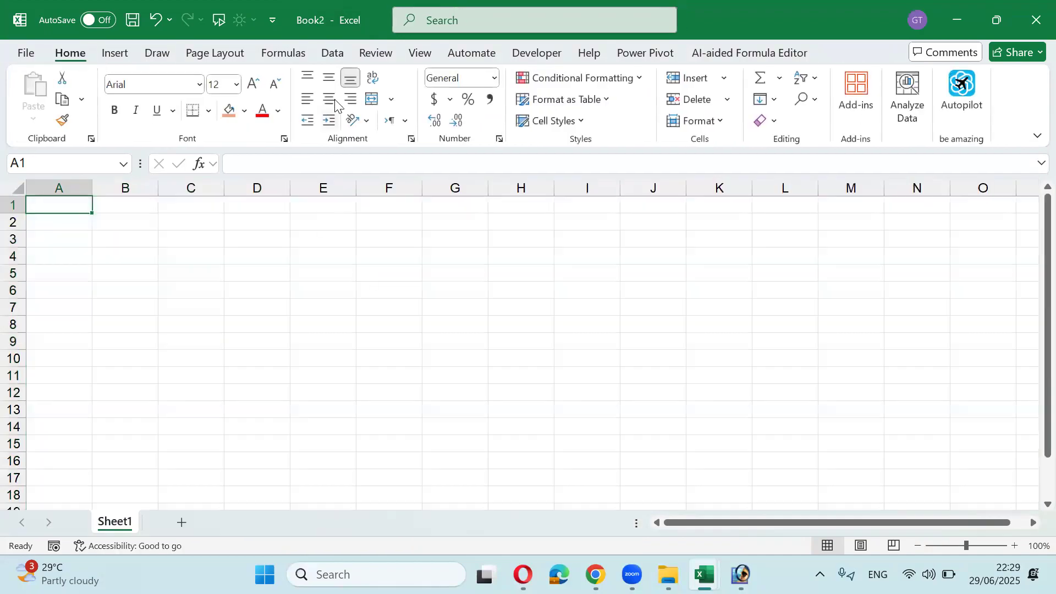
click(341, 54)
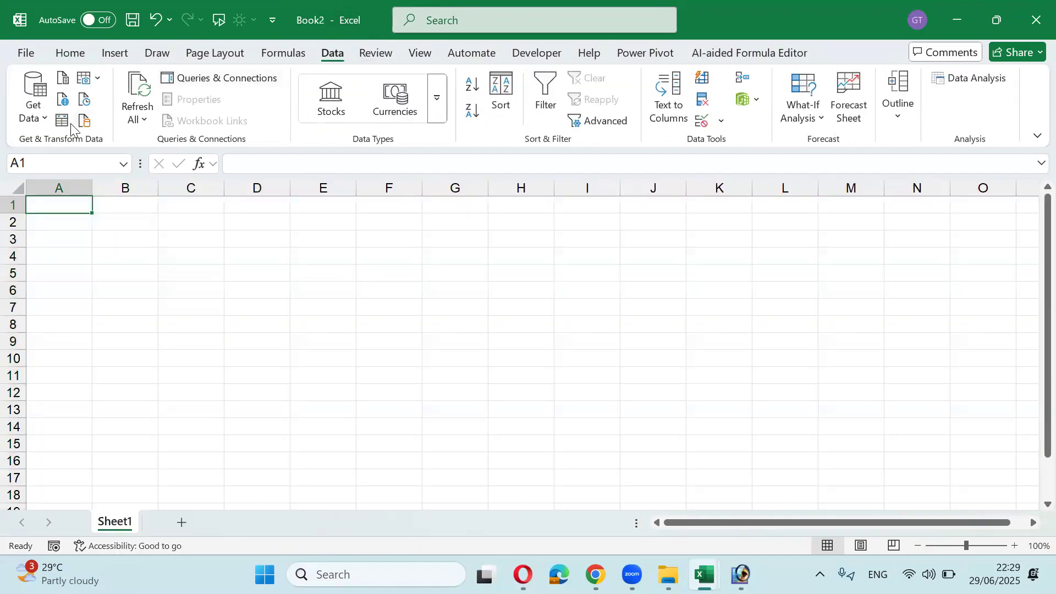
click(38, 118)
mouse_move(70, 150)
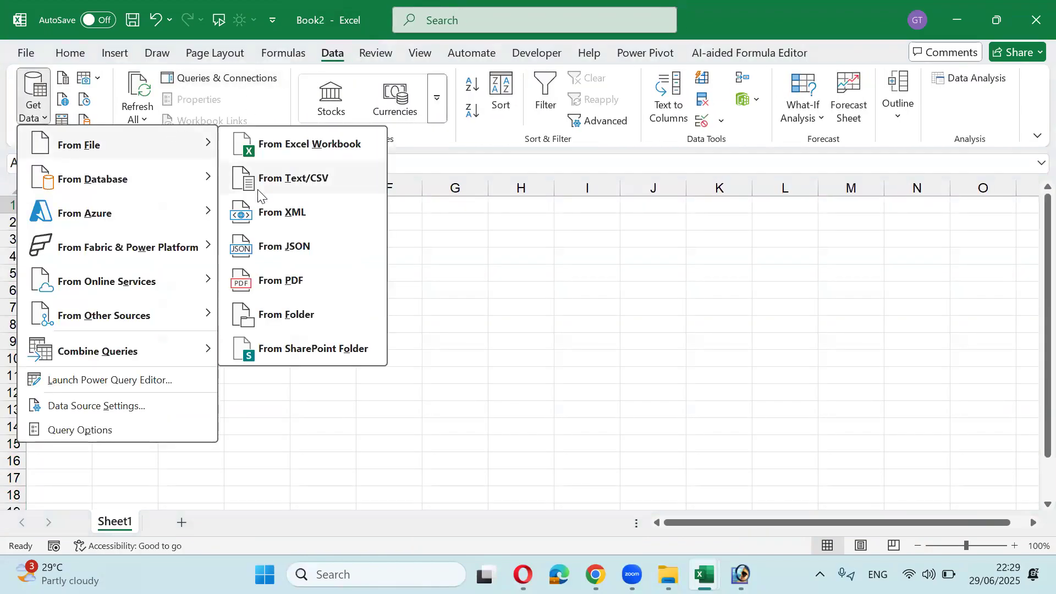
click(308, 311)
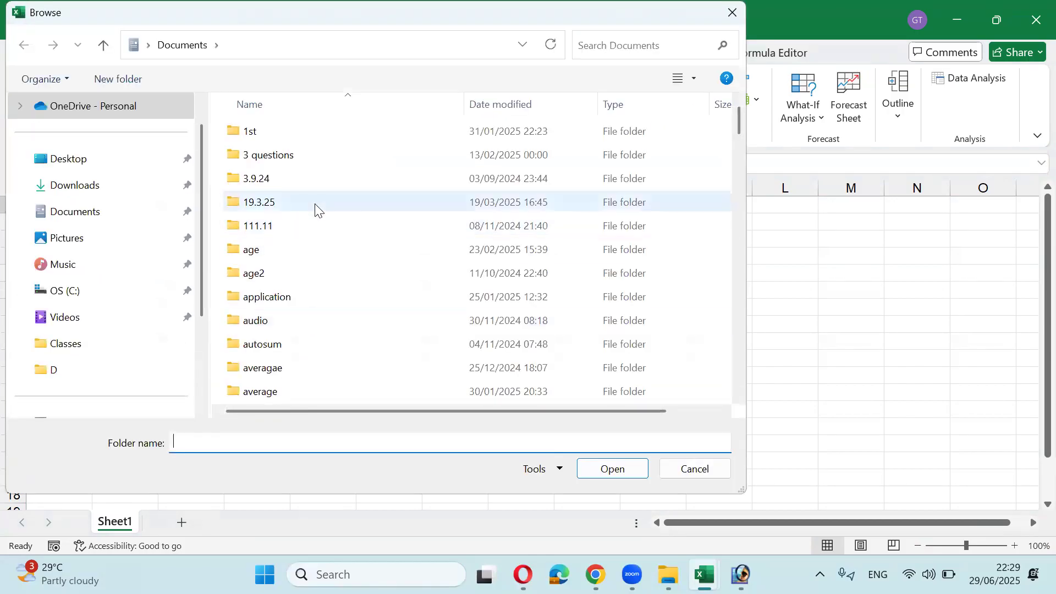
Step: Browse to C:\Classes and pick the Data folder as the import source
click(111, 332)
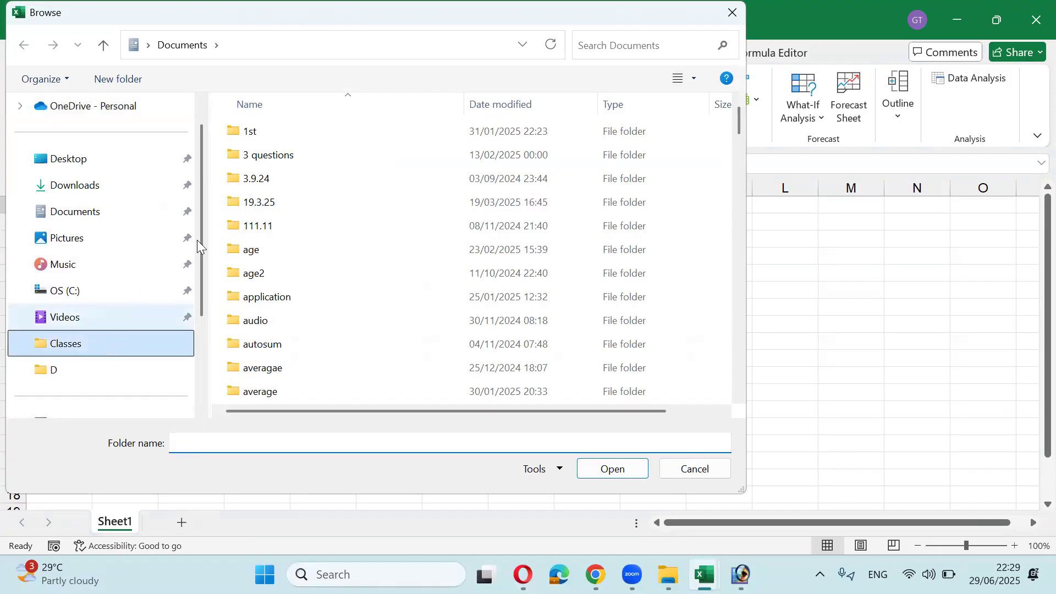
double_click(254, 132)
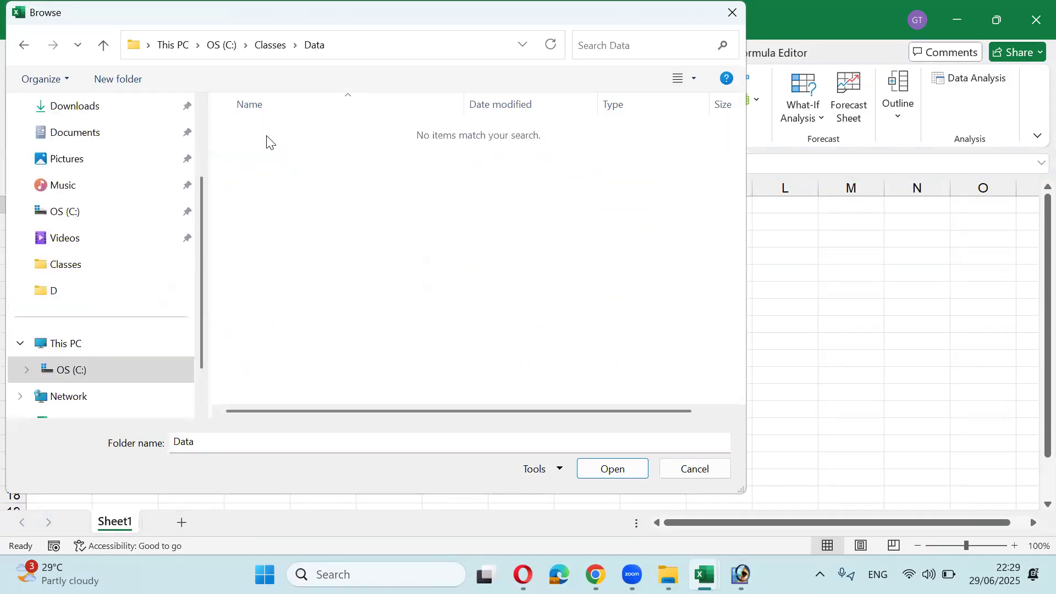
key(BackSpace)
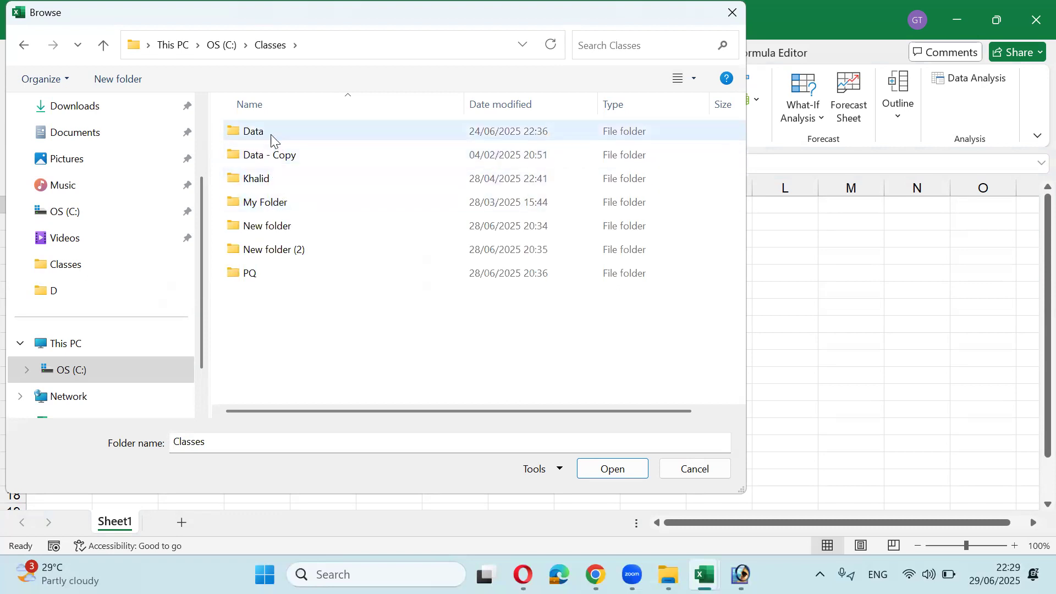
click(271, 141)
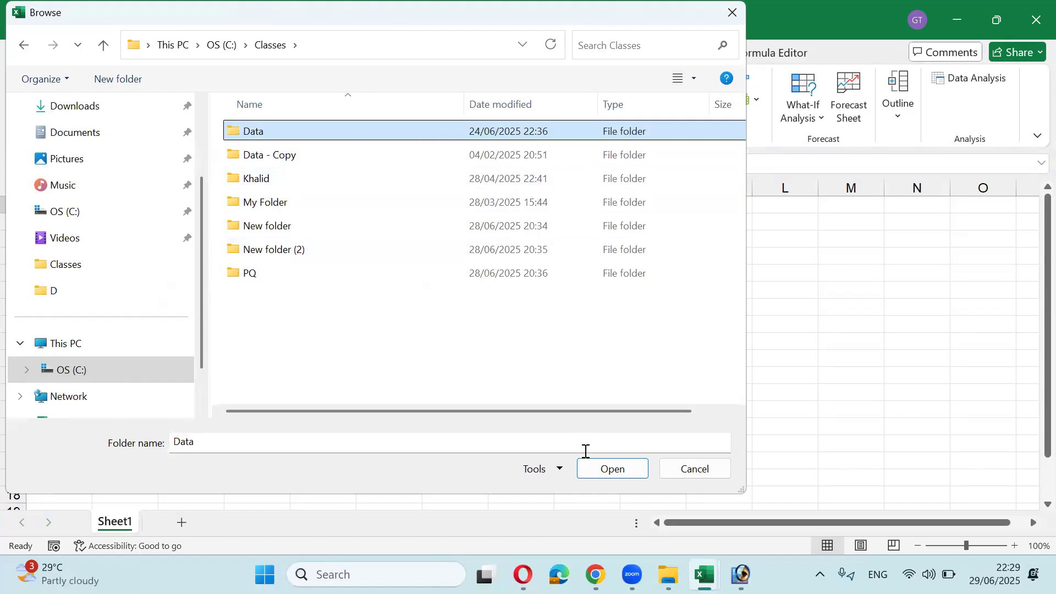
click(600, 469)
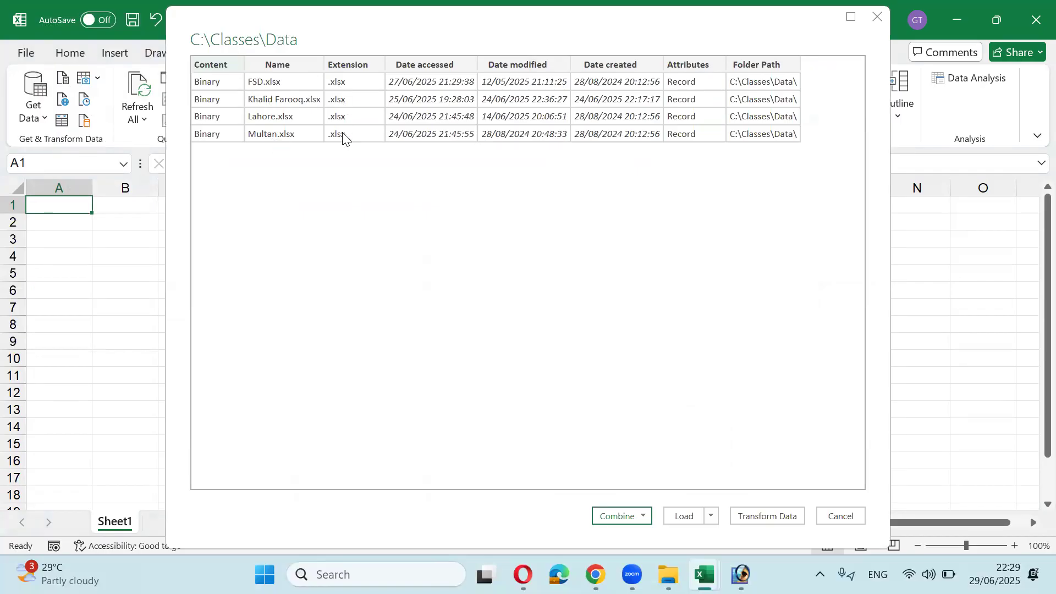
Step: Combine & Transform the folder's files, using FSD.xlsx and its overtime table as the sample
click(622, 518)
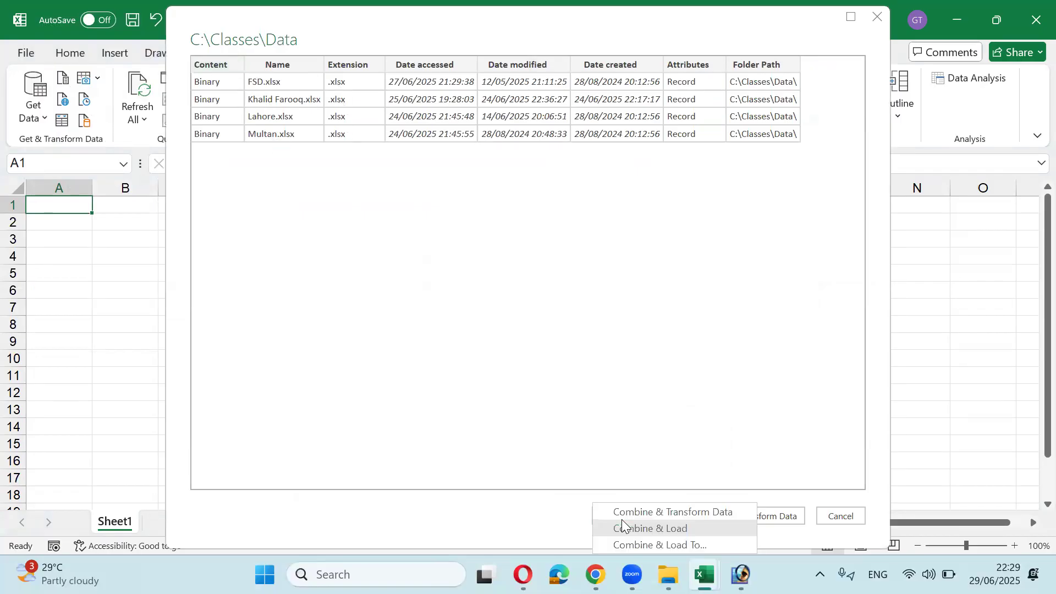
click(620, 516)
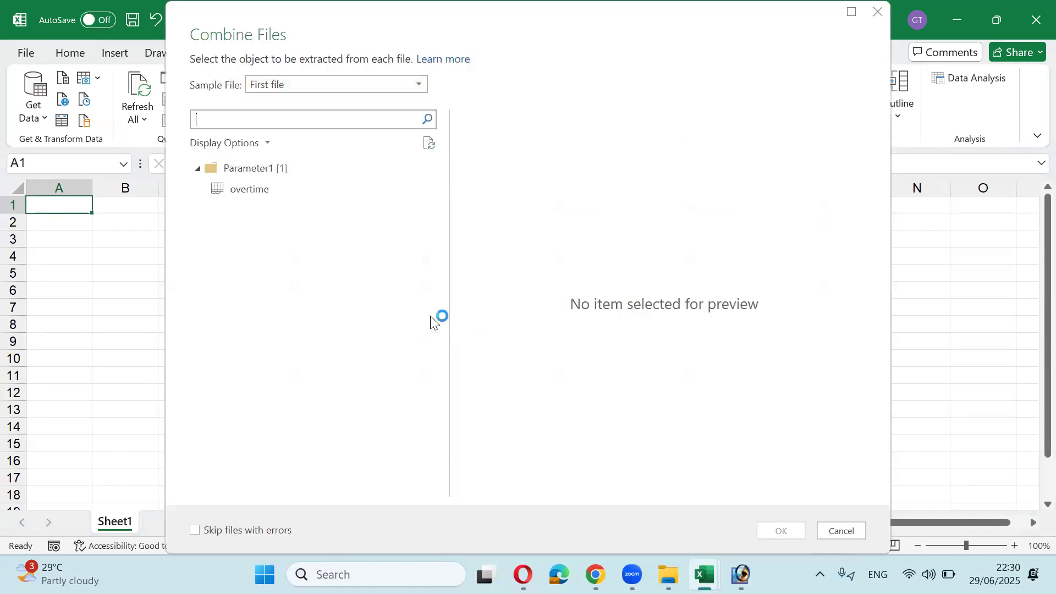
click(326, 91)
click(325, 117)
click(265, 193)
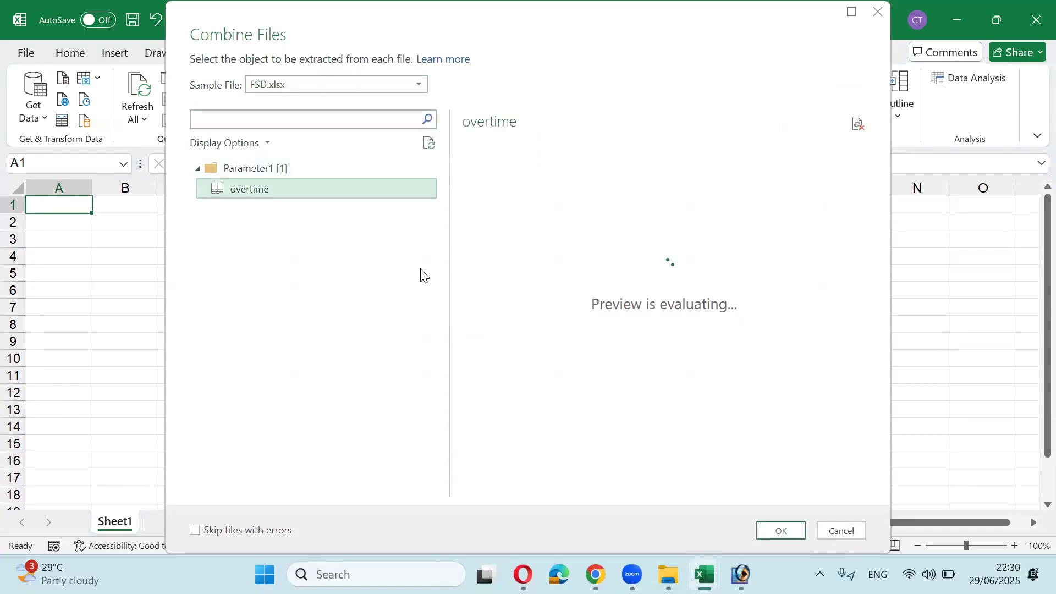
click(780, 530)
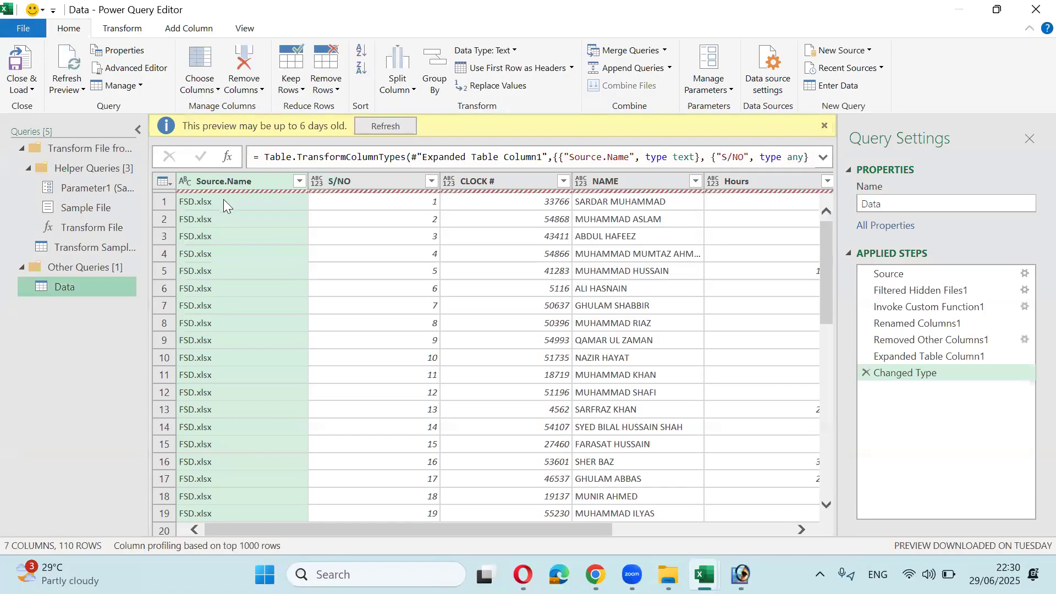
Step: Scroll through the Data query, inspect row 107 and the row 110 Error, then refresh the preview
scroll(229, 274, down, 13)
scroll(229, 274, down, 15)
scroll(234, 364, down, 3)
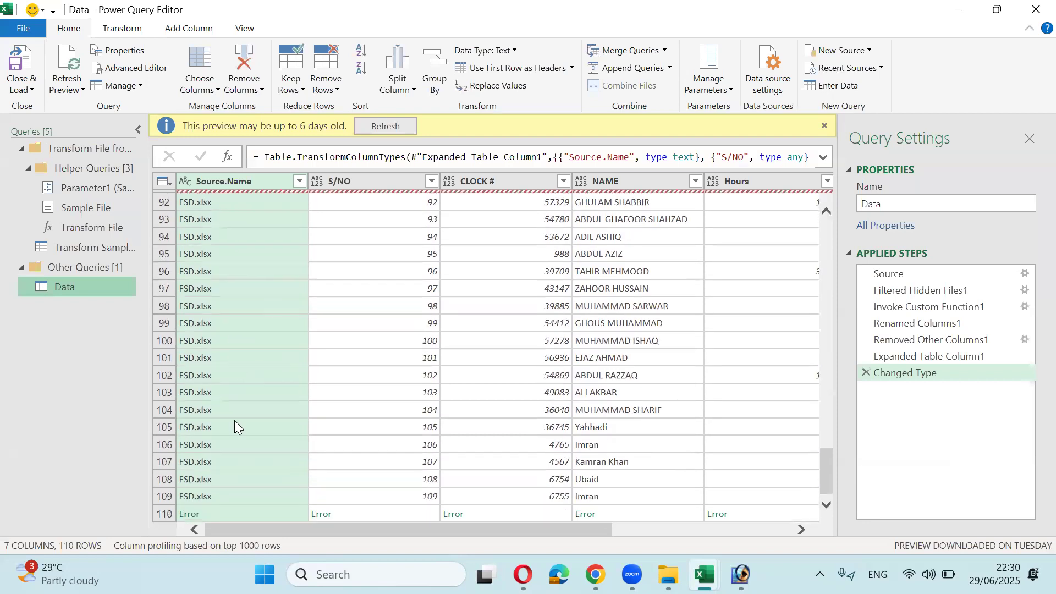
click(231, 462)
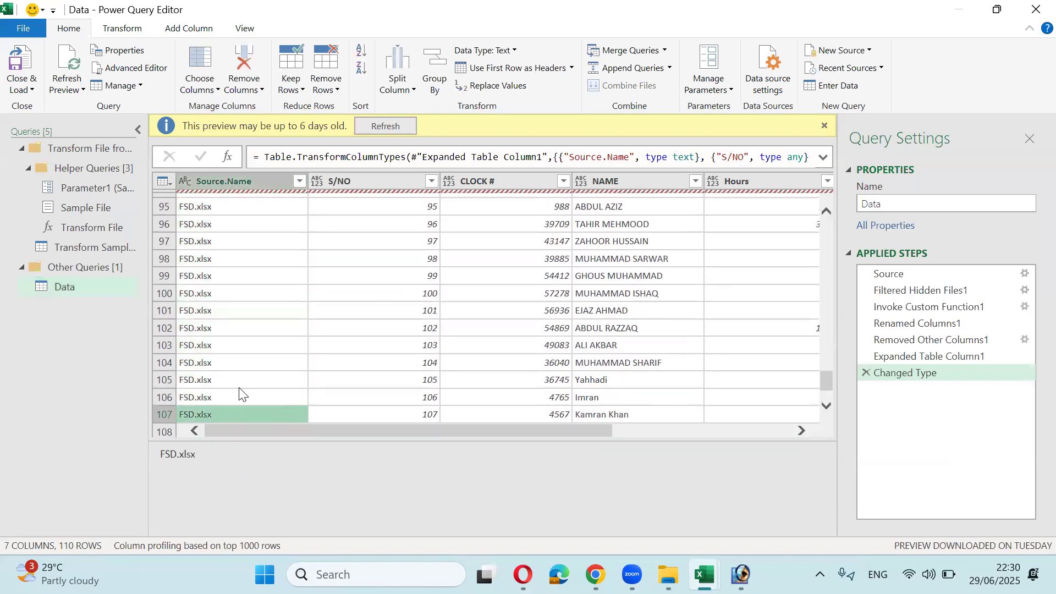
scroll(239, 394, down, 1)
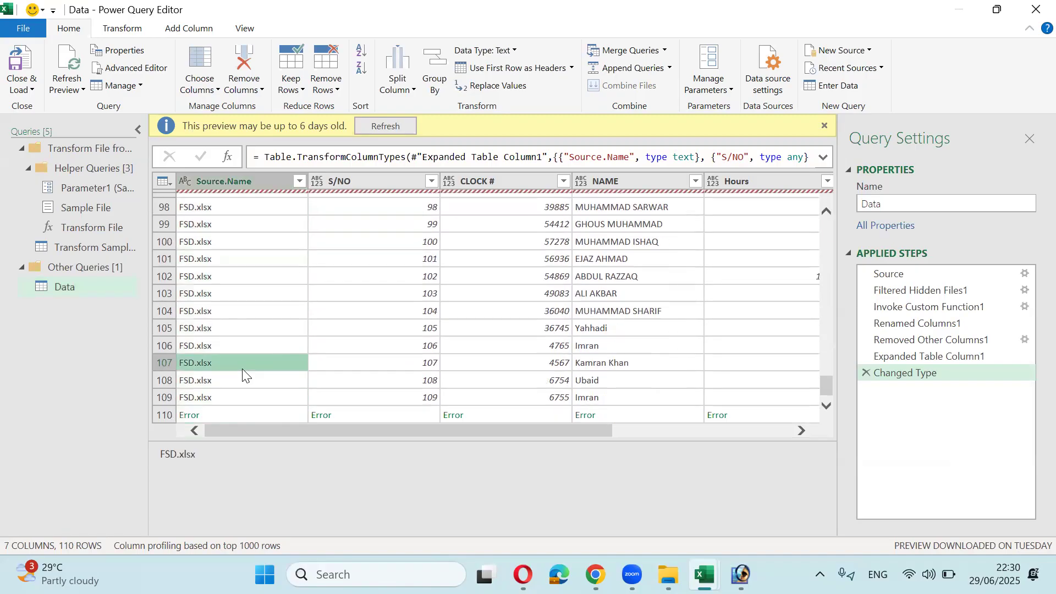
click(245, 416)
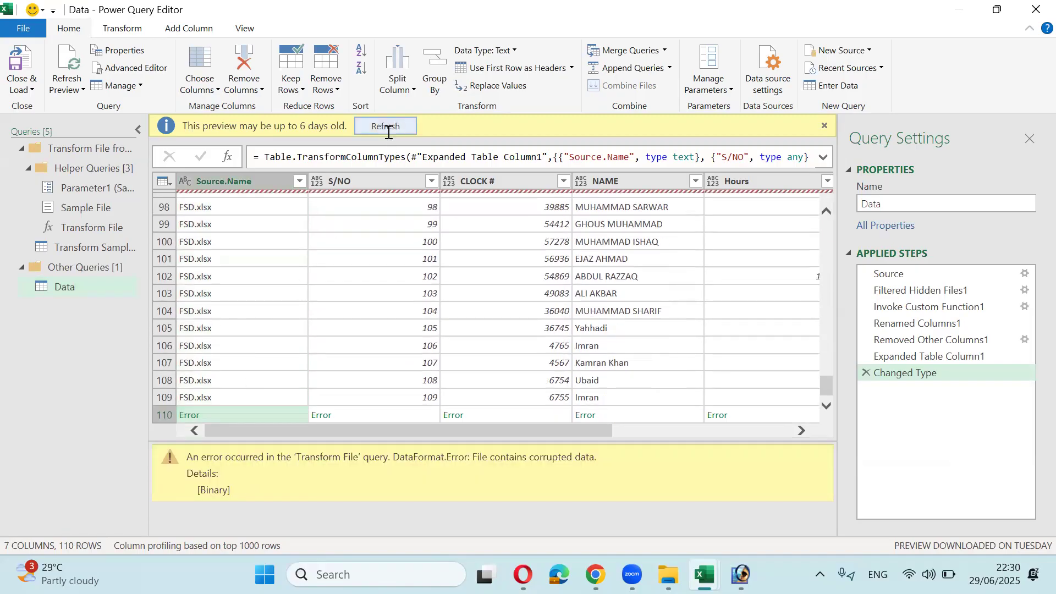
click(386, 126)
scroll(241, 351, down, 10)
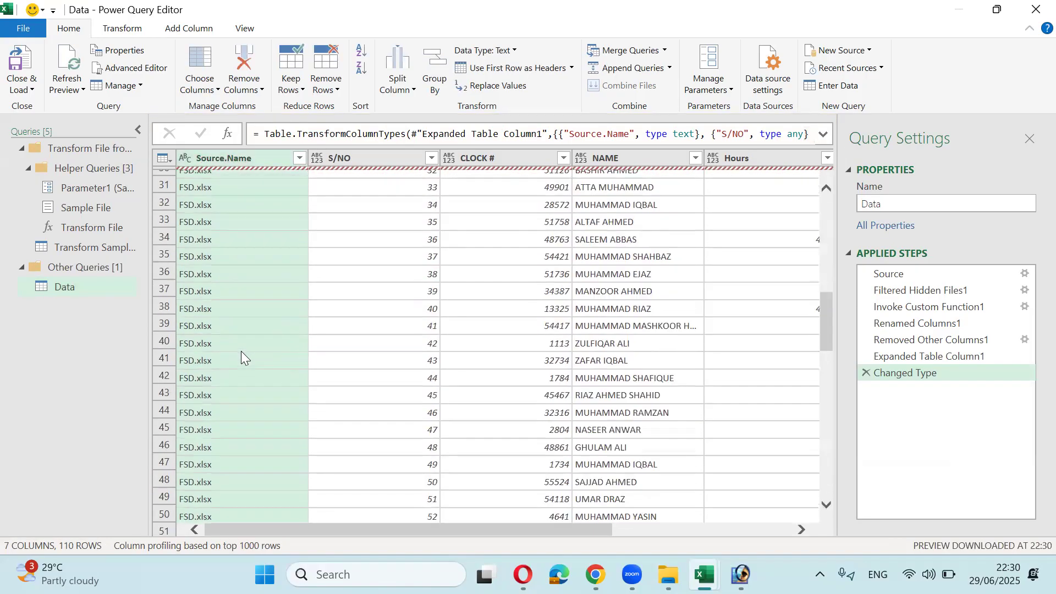
scroll(240, 350, down, 20)
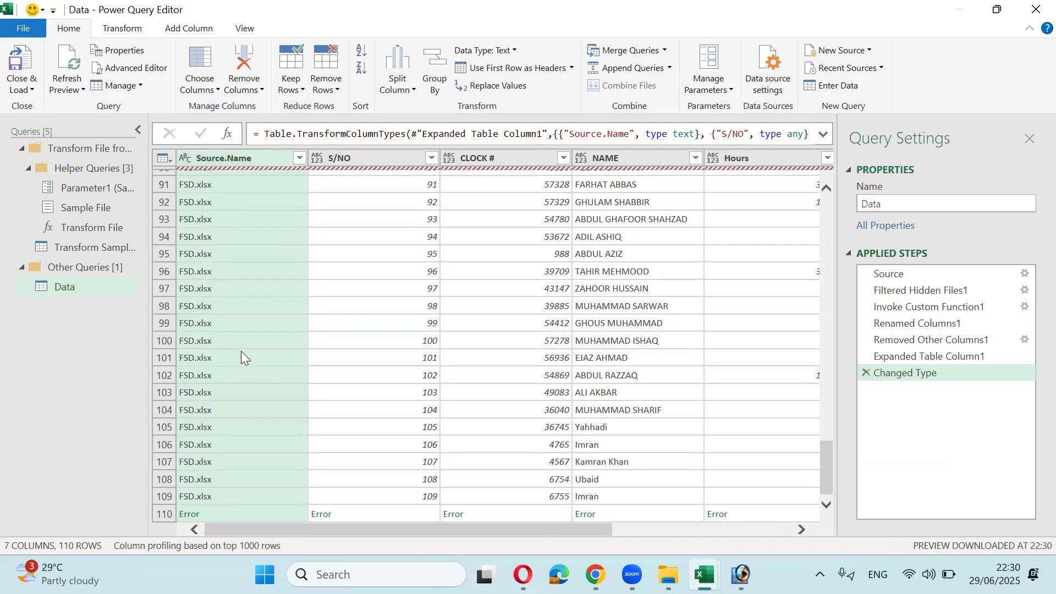
scroll(241, 351, up, 20)
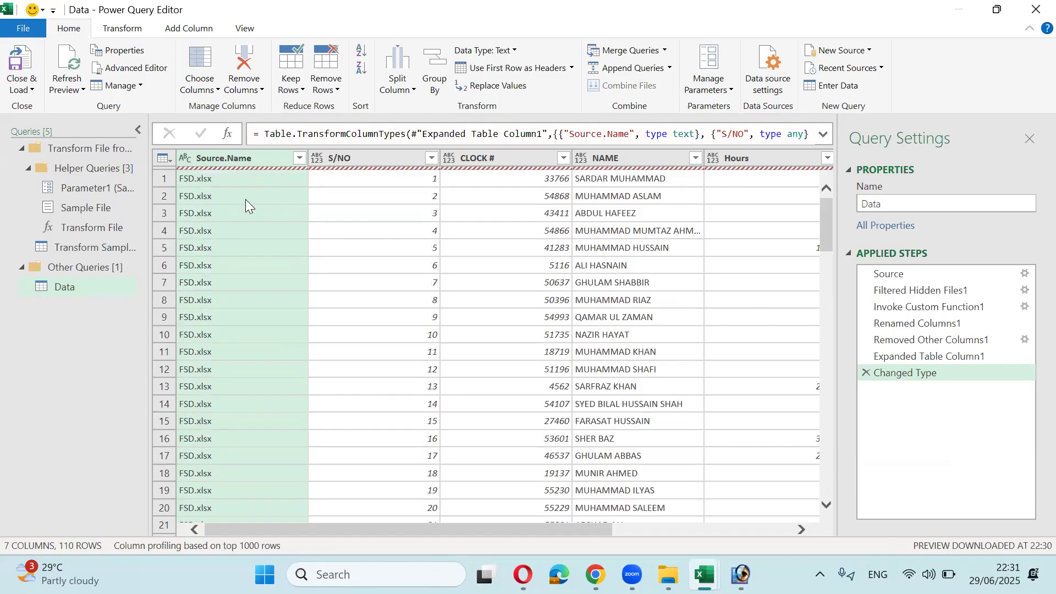
drag(437, 529, 363, 490)
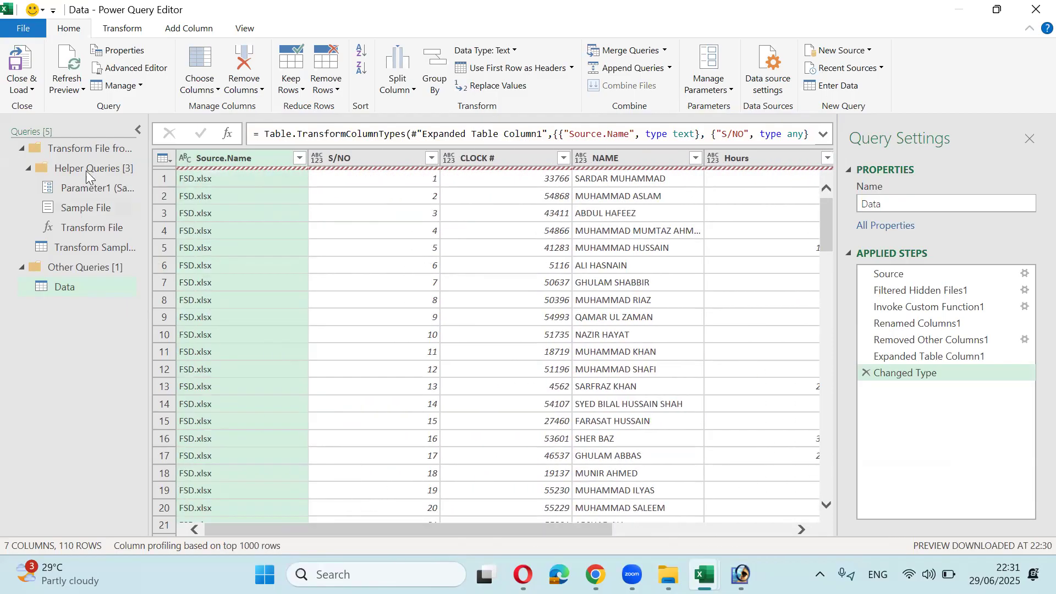
Step: Close & Load the Data query and dismiss the DataFormat.Error message
click(26, 90)
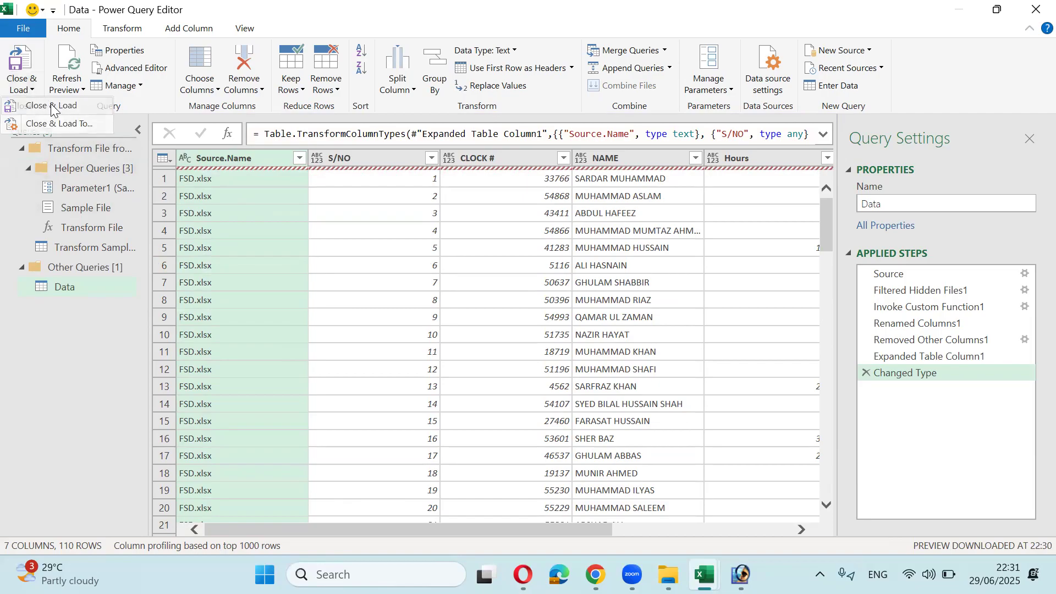
click(51, 110)
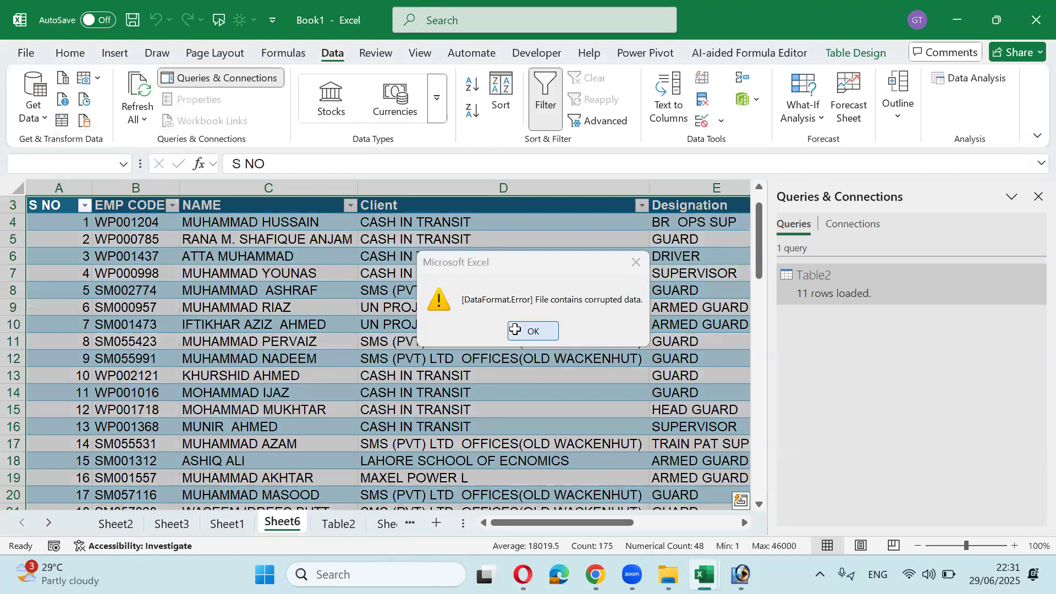
click(522, 333)
click(366, 328)
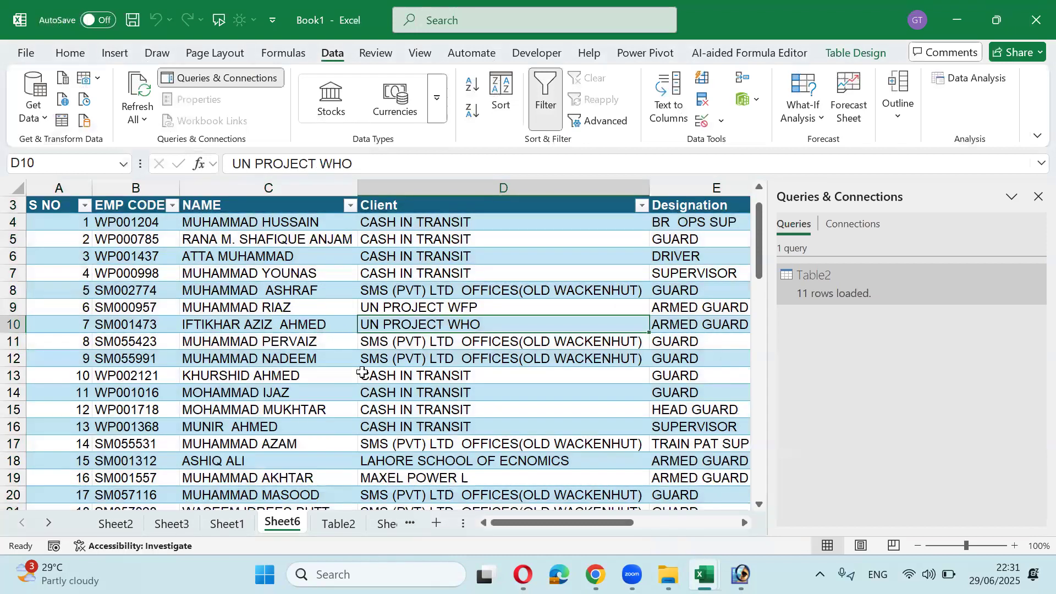
click(319, 342)
Step: Switch to the Table2 sheet and select cells in its names table
click(332, 520)
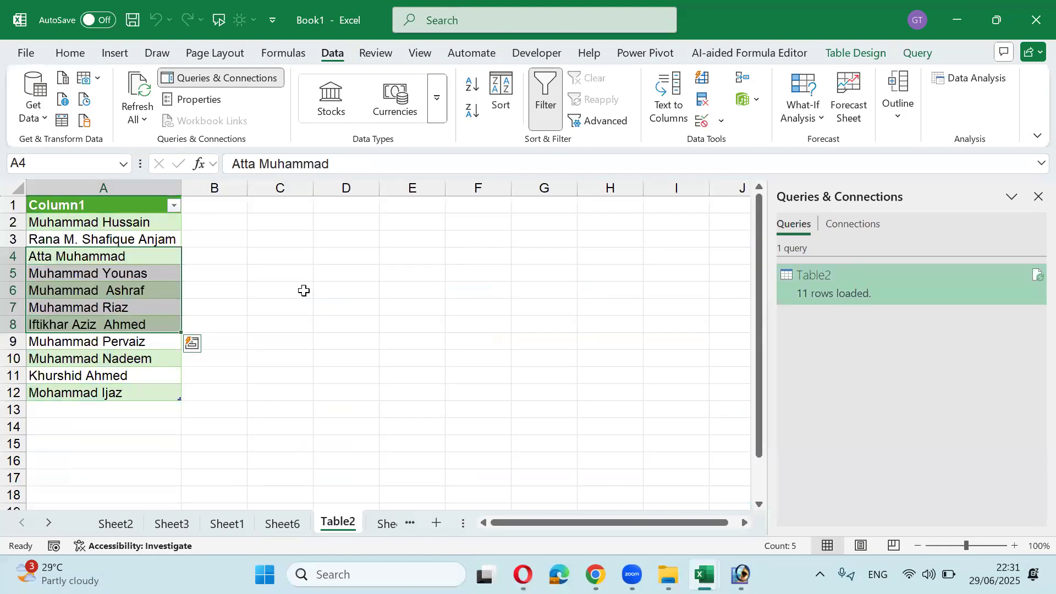
click(310, 255)
click(323, 236)
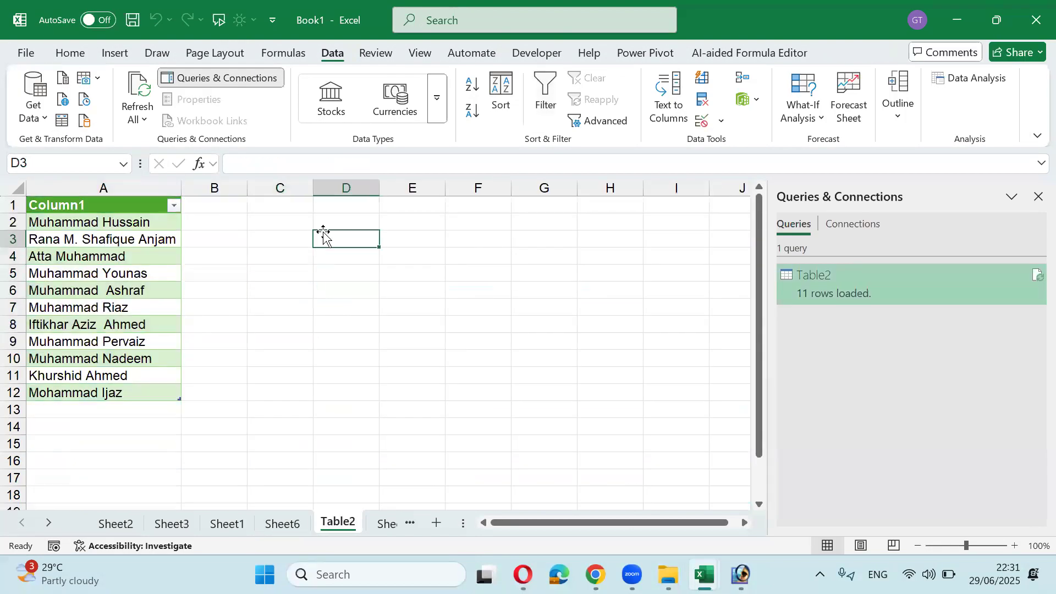